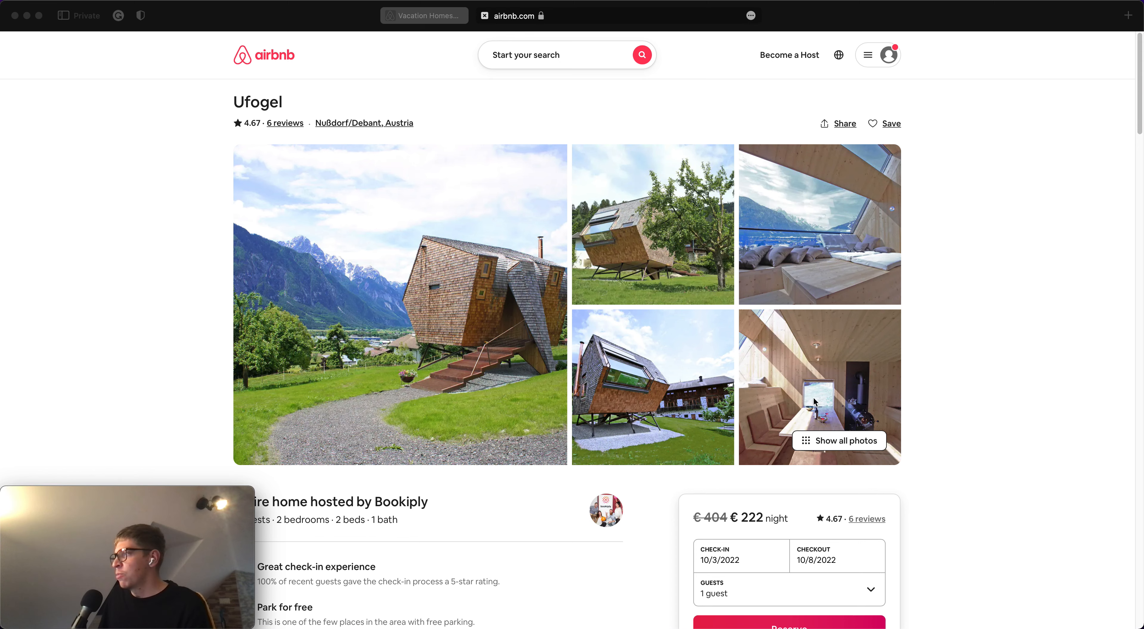
Take a screenshot of the reservation card on the Ufogel listing, from the nightly price to the total
{"action": "left_click", "coordinate": [999, 292]}
{"action": "scroll", "coordinate": [1003, 278], "scroll_direction": "down", "scroll_amount": 6}
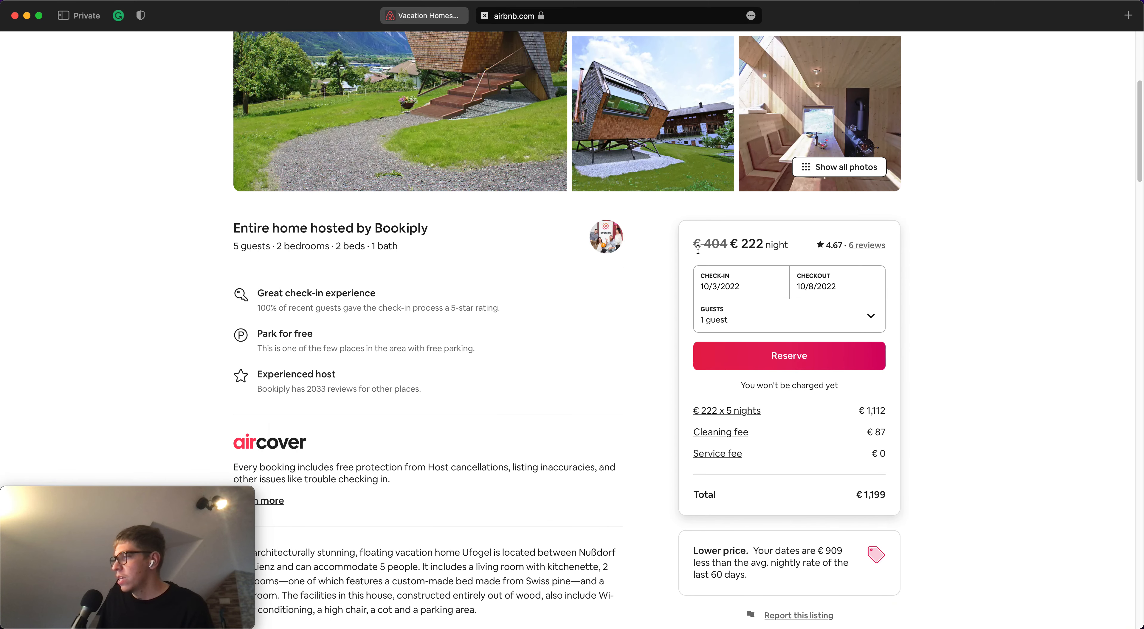
{"action": "key", "text": "super+shift+4"}
{"action": "left_click_drag", "start_coordinate": [667, 210], "coordinate": [912, 526]}
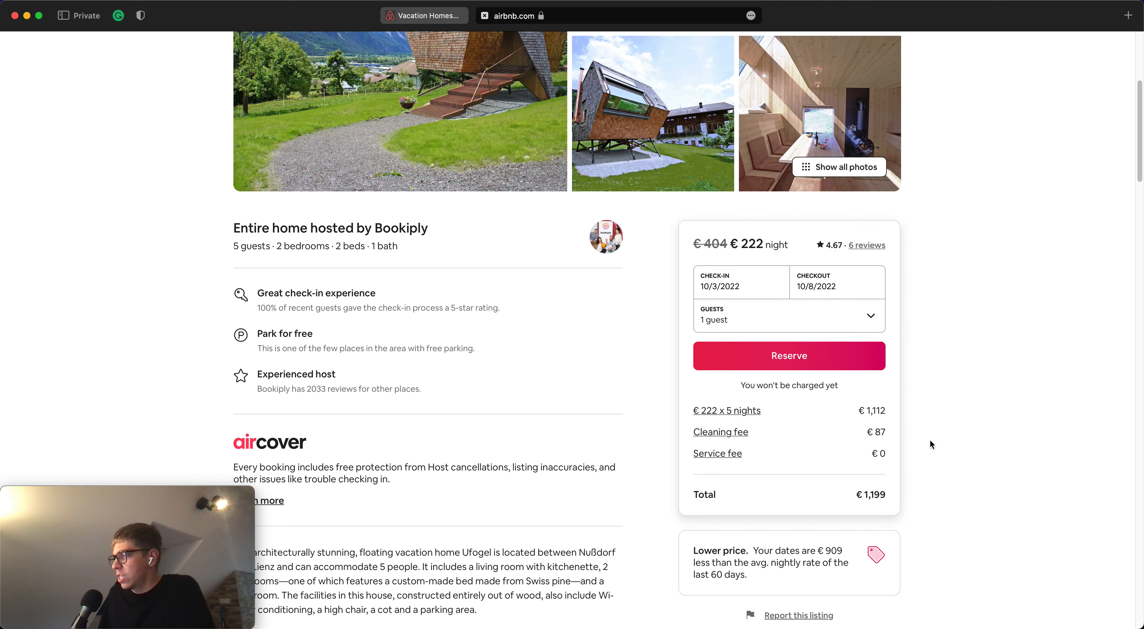
Examine the Ufogel listing page: the price breakdown, description, sleeping arrangements, availability calendar, reviews and photos
{"action": "scroll", "coordinate": [930, 438], "scroll_direction": "down", "scroll_amount": 1}
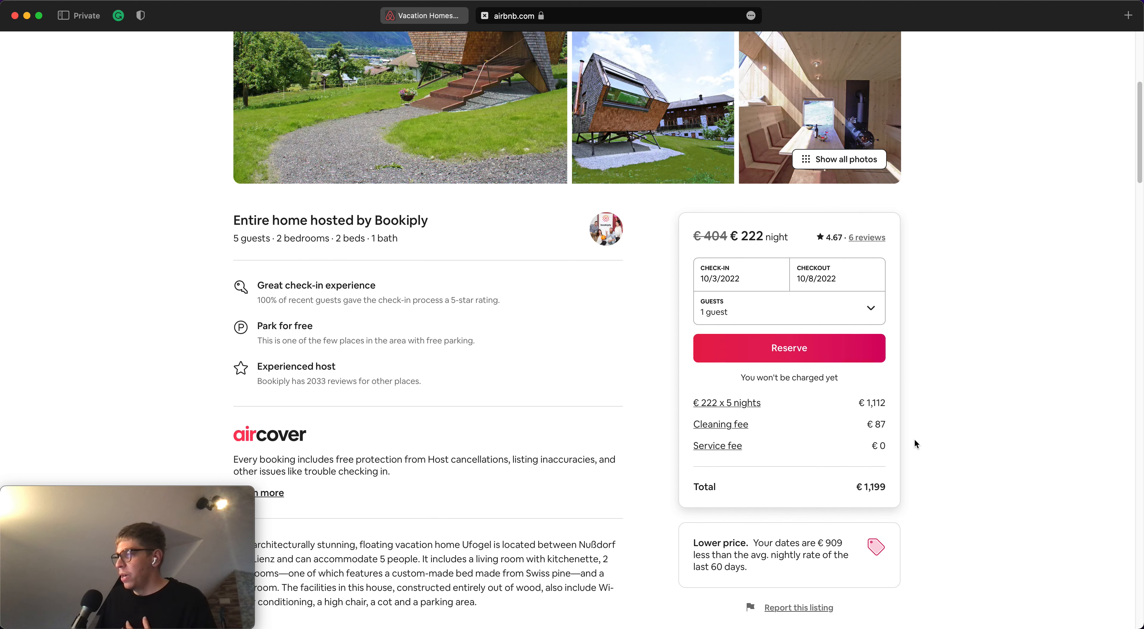
{"action": "scroll", "coordinate": [915, 439], "scroll_direction": "down", "scroll_amount": 5}
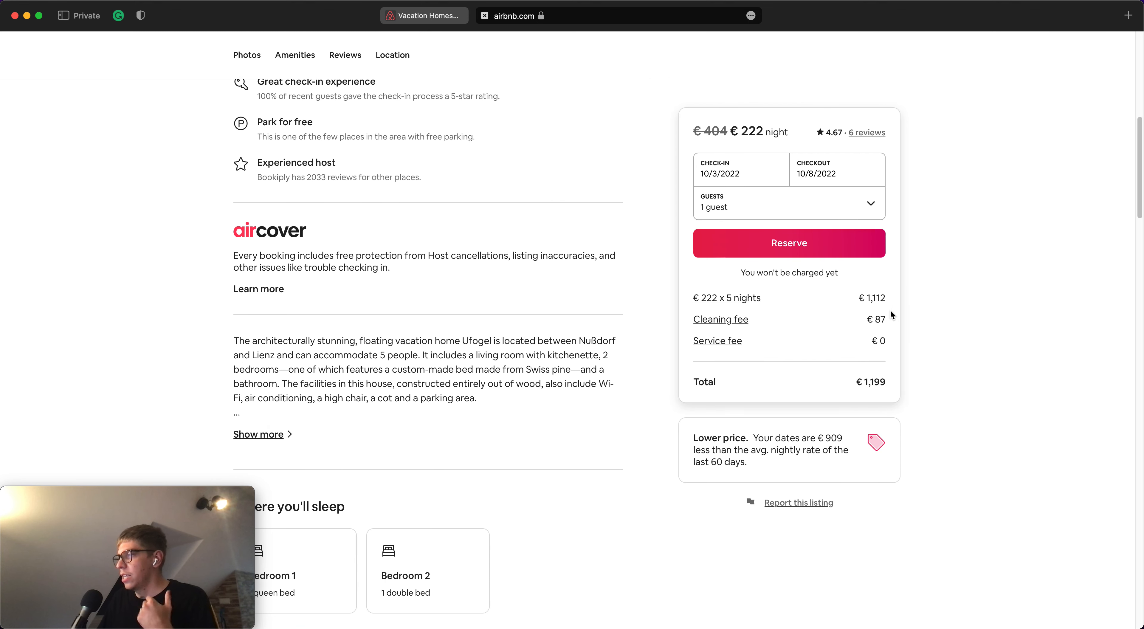
{"action": "scroll", "coordinate": [892, 315], "scroll_direction": "down", "scroll_amount": 1}
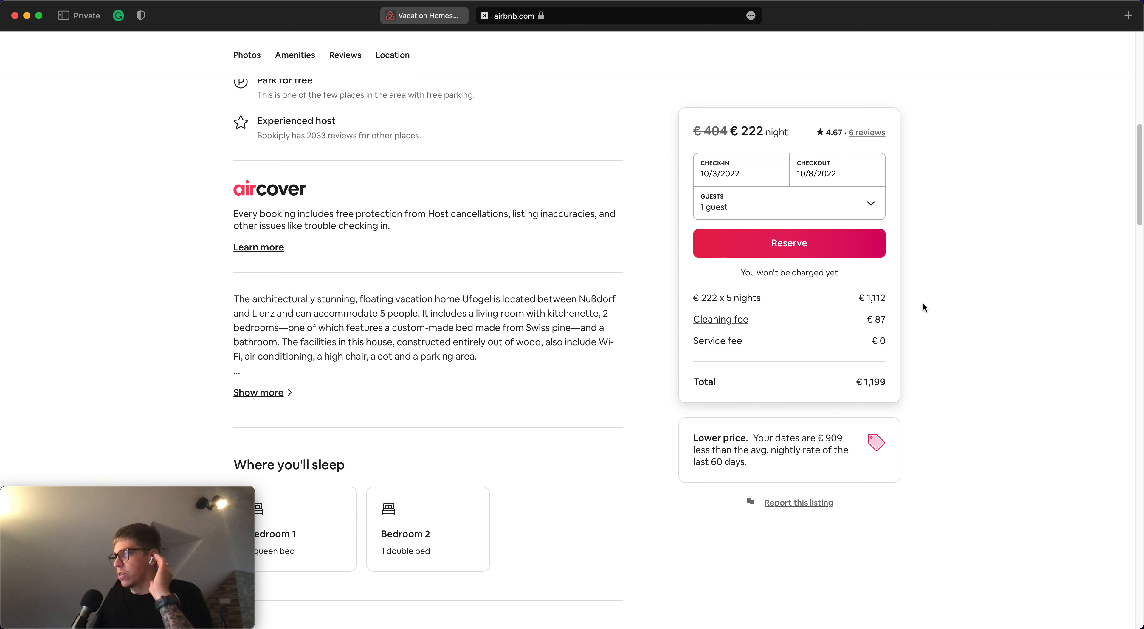
{"action": "scroll", "coordinate": [922, 289], "scroll_direction": "down", "scroll_amount": 10}
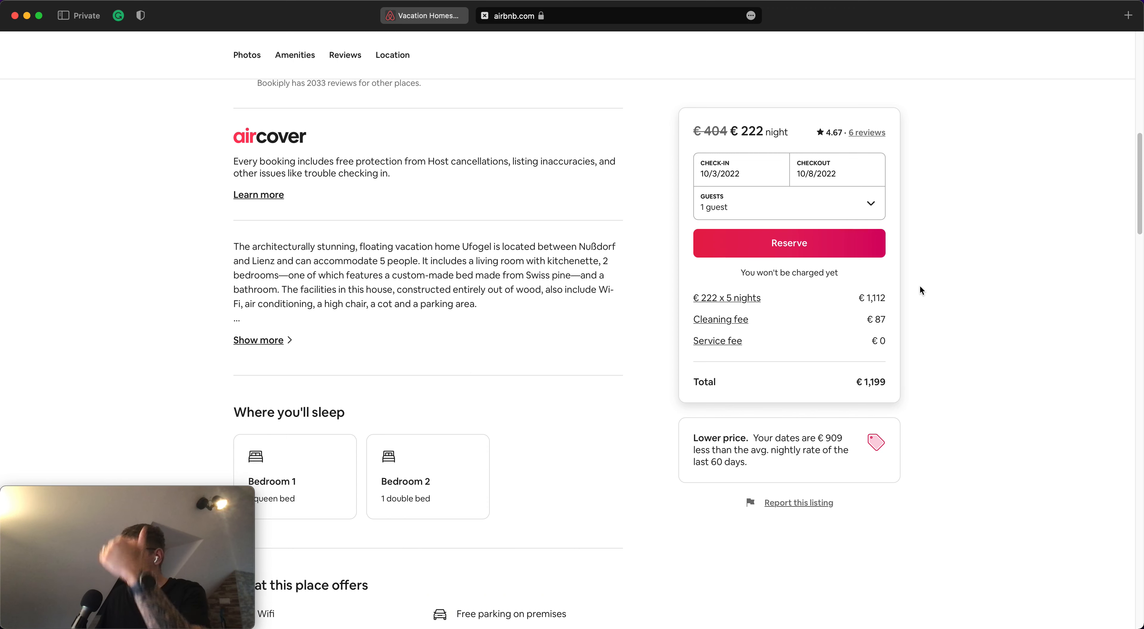
{"action": "scroll", "coordinate": [920, 289], "scroll_direction": "down", "scroll_amount": 8}
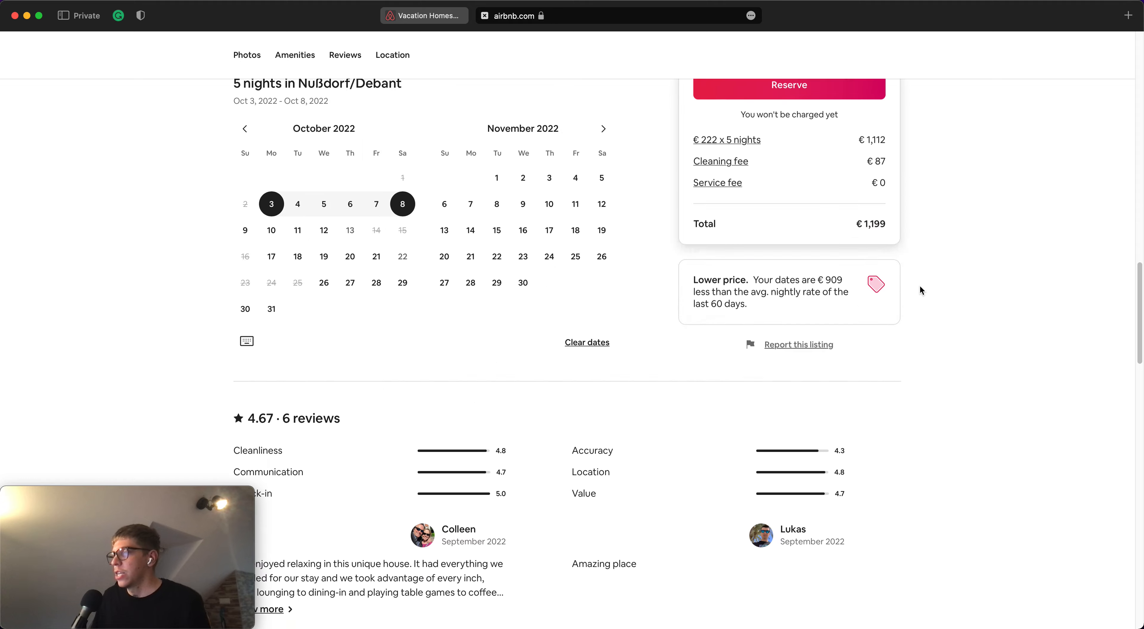
{"action": "scroll", "coordinate": [881, 295], "scroll_direction": "up", "scroll_amount": 20}
{"action": "scroll", "coordinate": [880, 294], "scroll_direction": "up", "scroll_amount": 8}
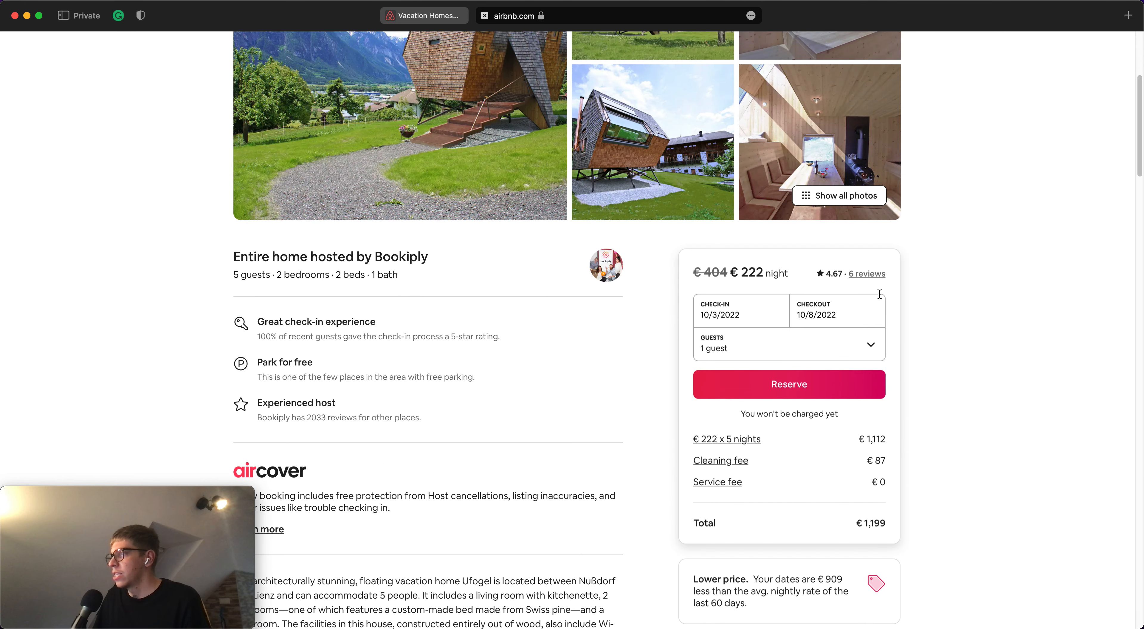
{"action": "scroll", "coordinate": [938, 302], "scroll_direction": "down", "scroll_amount": 7}
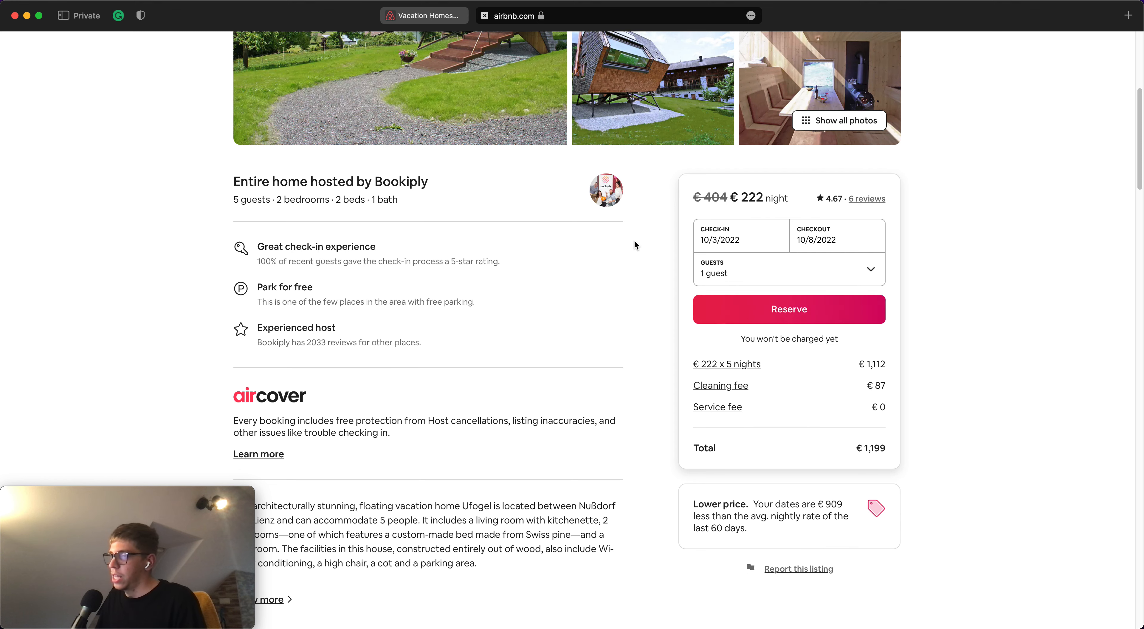
{"action": "scroll", "coordinate": [632, 300], "scroll_direction": "up", "scroll_amount": 10}
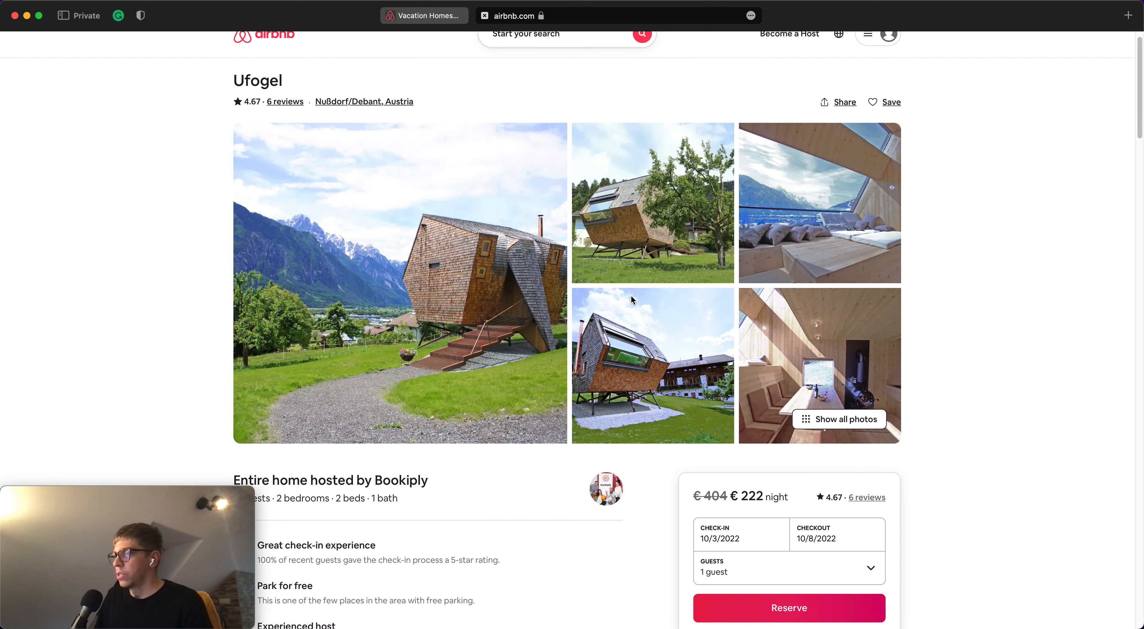
{"action": "scroll", "coordinate": [632, 300], "scroll_direction": "up", "scroll_amount": 2}
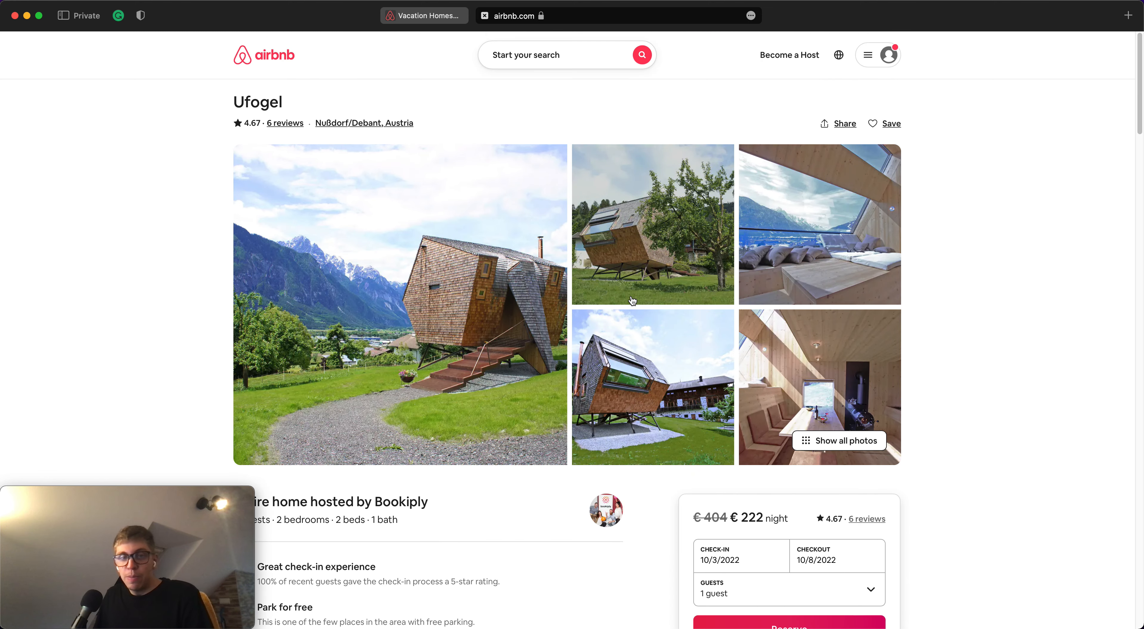
Capture the whole reservation card of the listing as a screenshot with a small margin around it
{"action": "scroll", "coordinate": [711, 338], "scroll_direction": "down", "scroll_amount": 5}
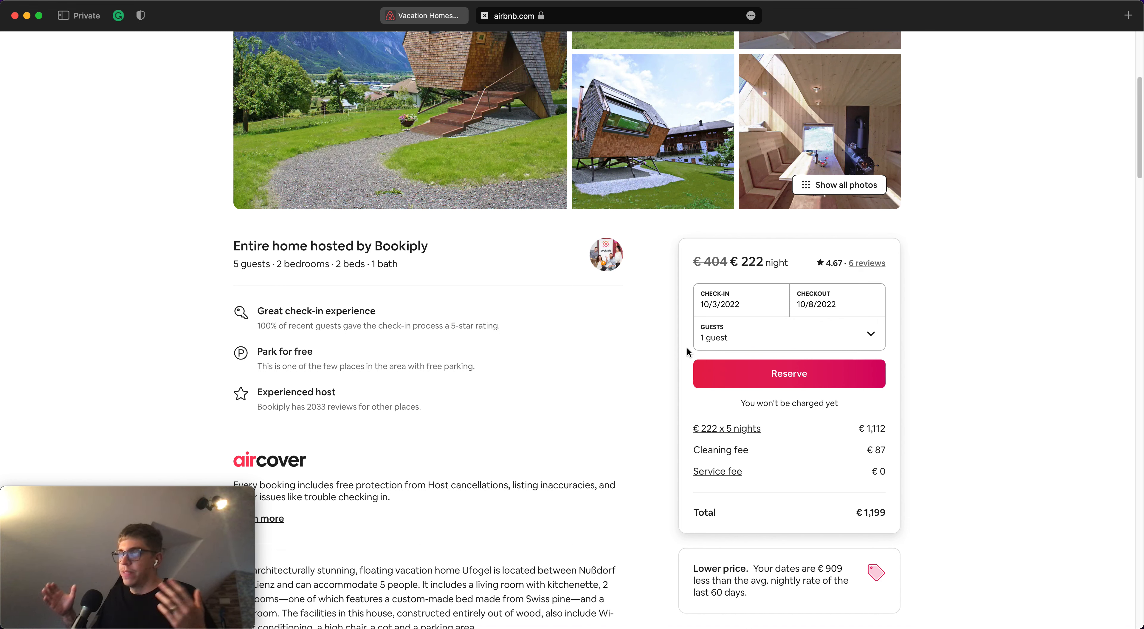
{"action": "scroll", "coordinate": [687, 348], "scroll_direction": "down", "scroll_amount": 1}
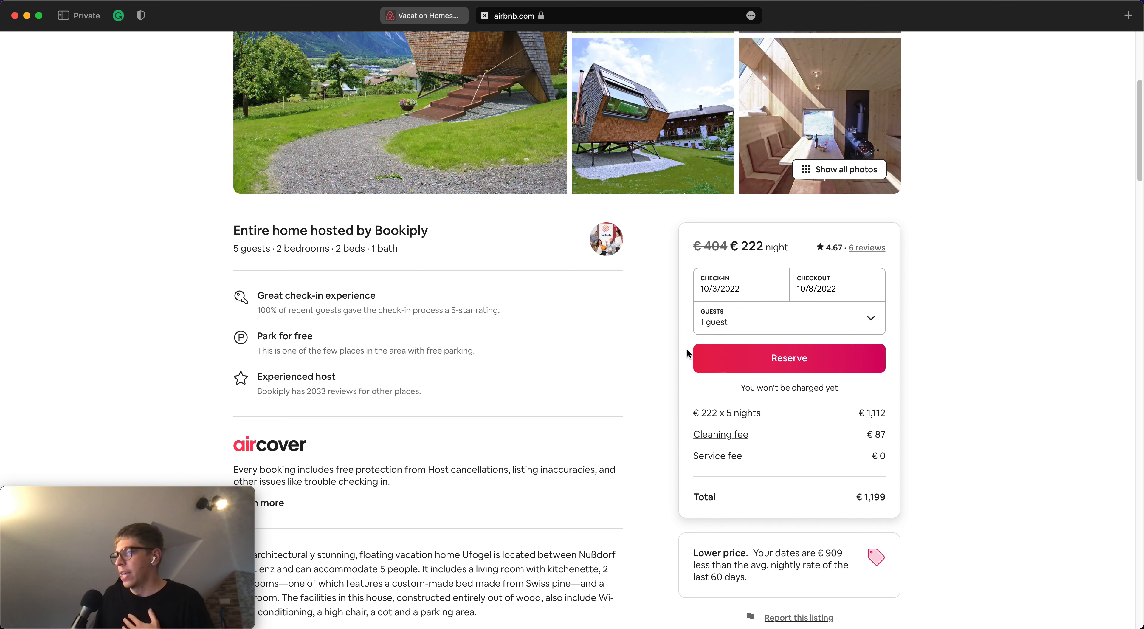
{"action": "key", "text": "super+shift+4"}
{"action": "left_click_drag", "start_coordinate": [668, 216], "coordinate": [913, 529]}
Switch to the Challenge 2 - Airbnb file in Figma, paste the card screenshot and place it to the right of the colour swatches
{"action": "key", "text": "alt+Tab"}
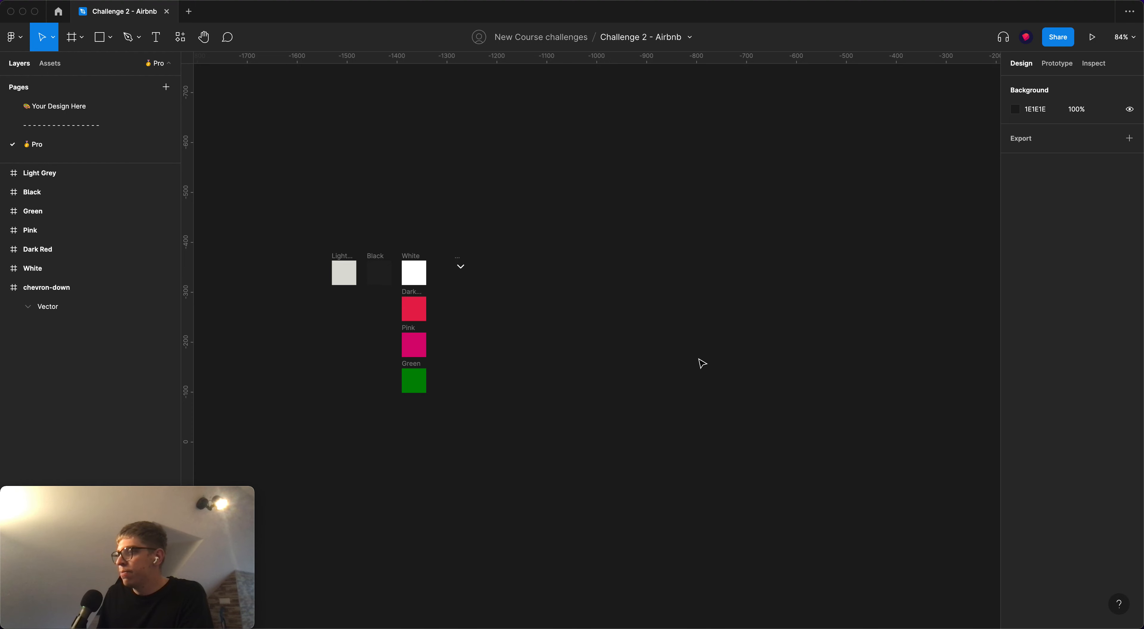
{"action": "key", "text": "super+v"}
{"action": "left_click_drag", "start_coordinate": [595, 311], "coordinate": [738, 358]}
{"action": "left_click", "coordinate": [594, 356]}
{"action": "left_click_drag", "start_coordinate": [594, 356], "coordinate": [547, 277]}
{"action": "left_click_drag", "start_coordinate": [677, 297], "coordinate": [786, 296]}
{"action": "left_click", "coordinate": [613, 267]}
Create a 100 × 100 frame and position it between the colour swatches and the card screenshot
{"action": "key", "text": "f"}
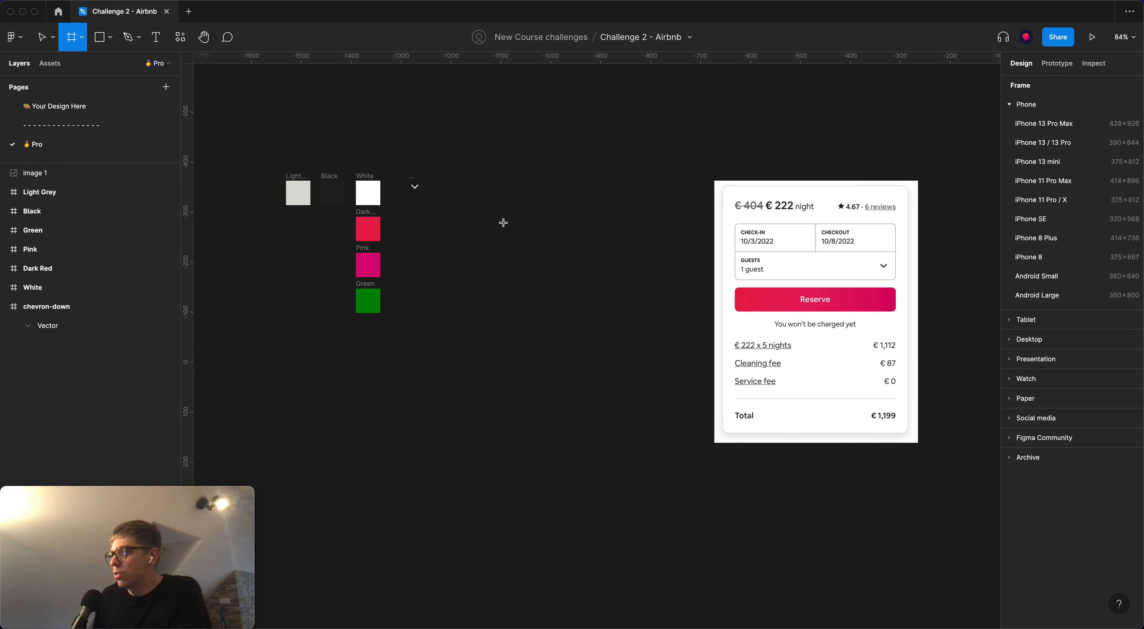
{"action": "left_click", "coordinate": [503, 221]}
{"action": "left_click_drag", "start_coordinate": [505, 230], "coordinate": [517, 215]}
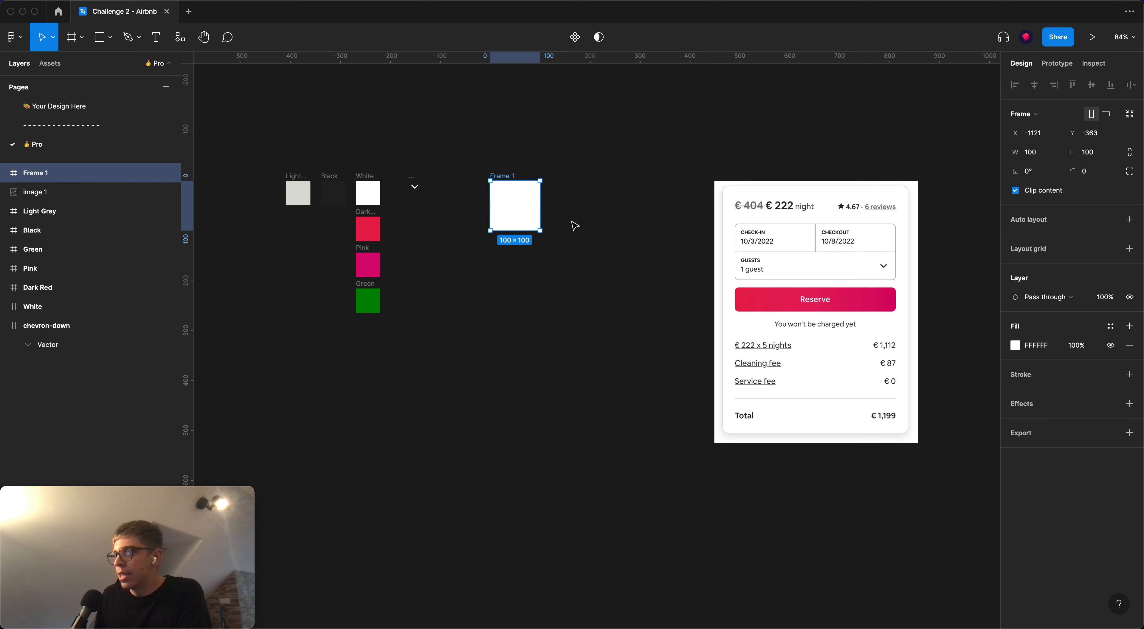
{"action": "left_click", "coordinate": [593, 229]}
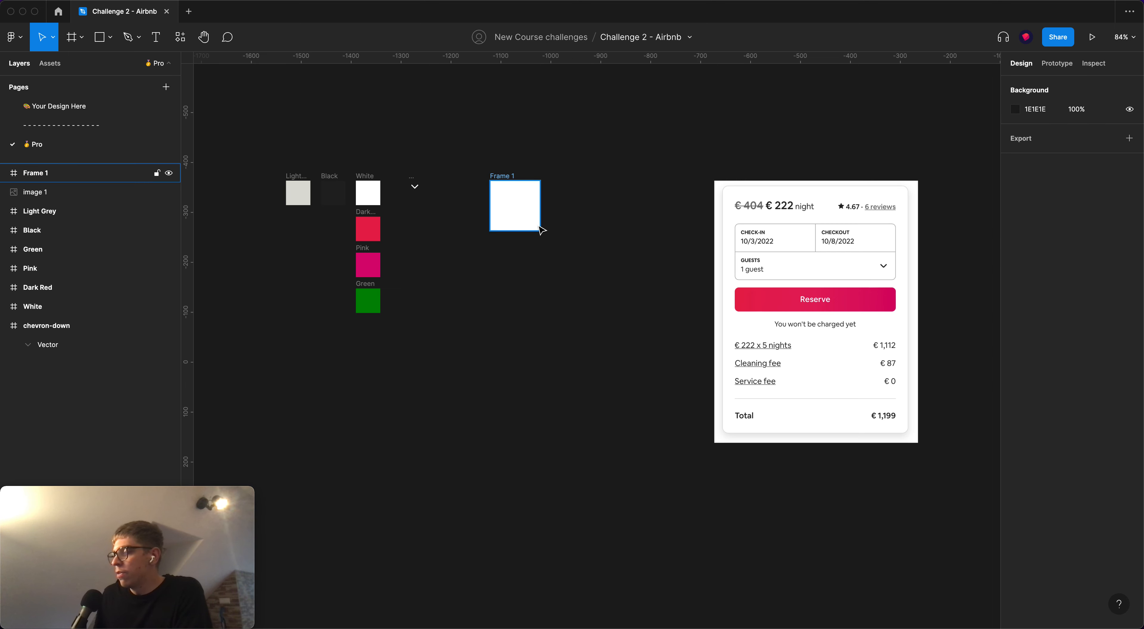
{"action": "left_click_drag", "start_coordinate": [509, 214], "coordinate": [504, 211]}
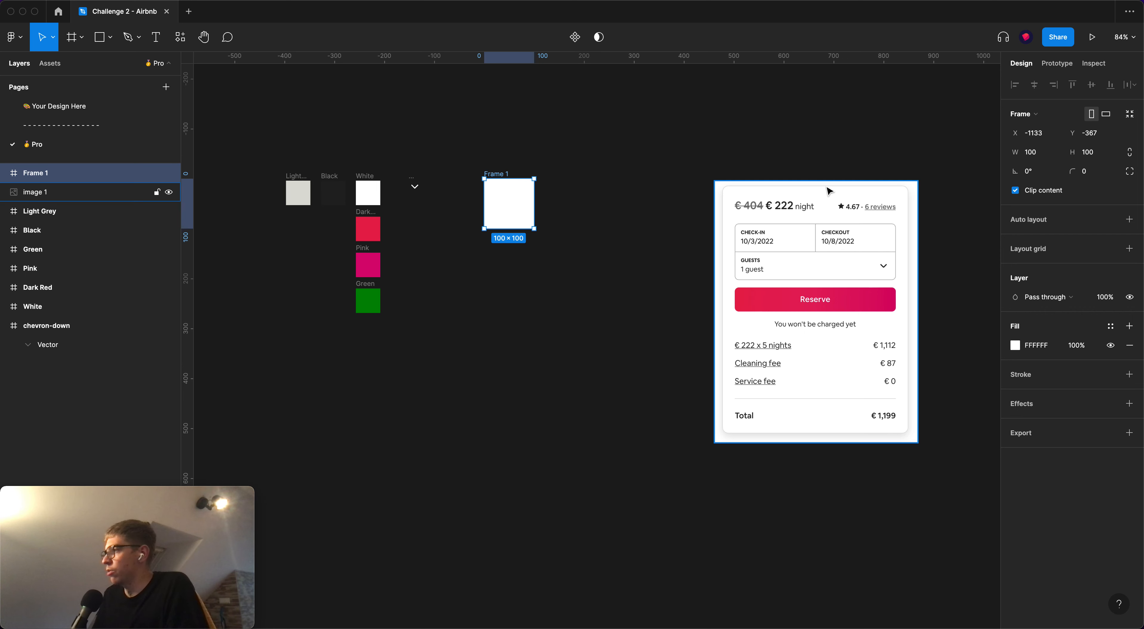
Try a corner radius of 12 on the new frame, and settle on a radius of 8
{"action": "left_click", "coordinate": [1094, 174]}
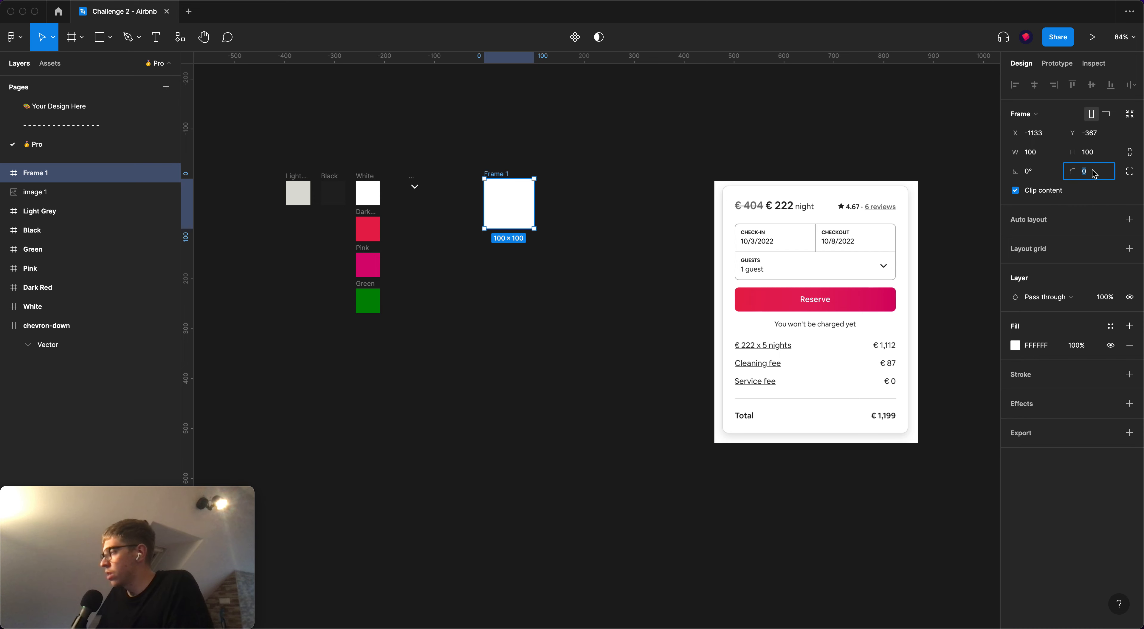
{"action": "type", "text": "12"}
{"action": "key", "text": "Return"}
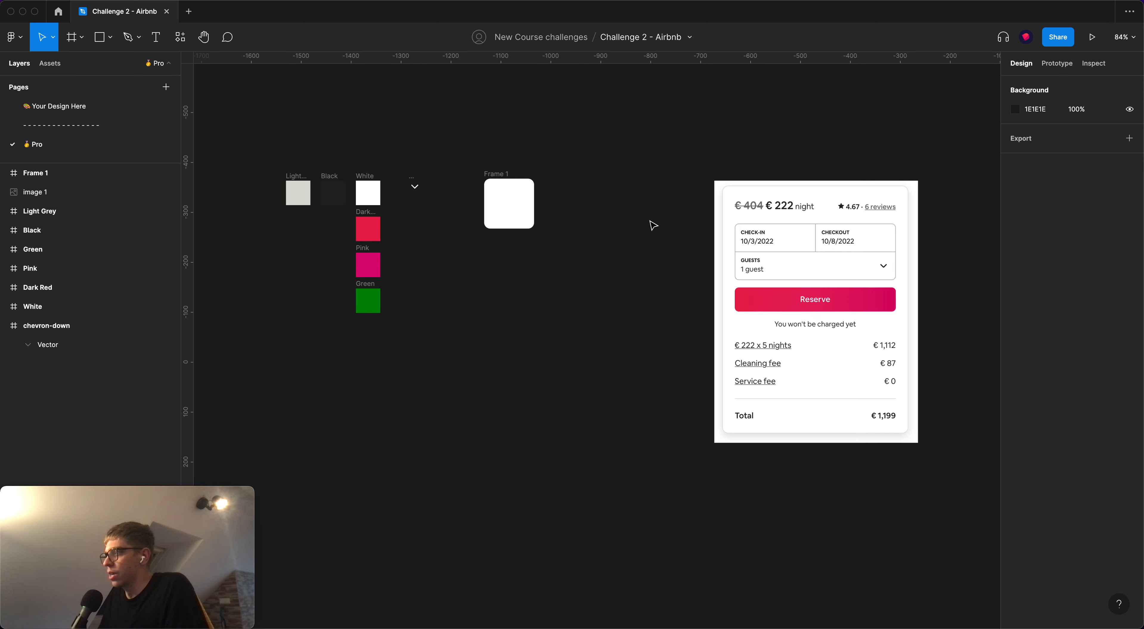
{"action": "left_click", "coordinate": [1105, 172]}
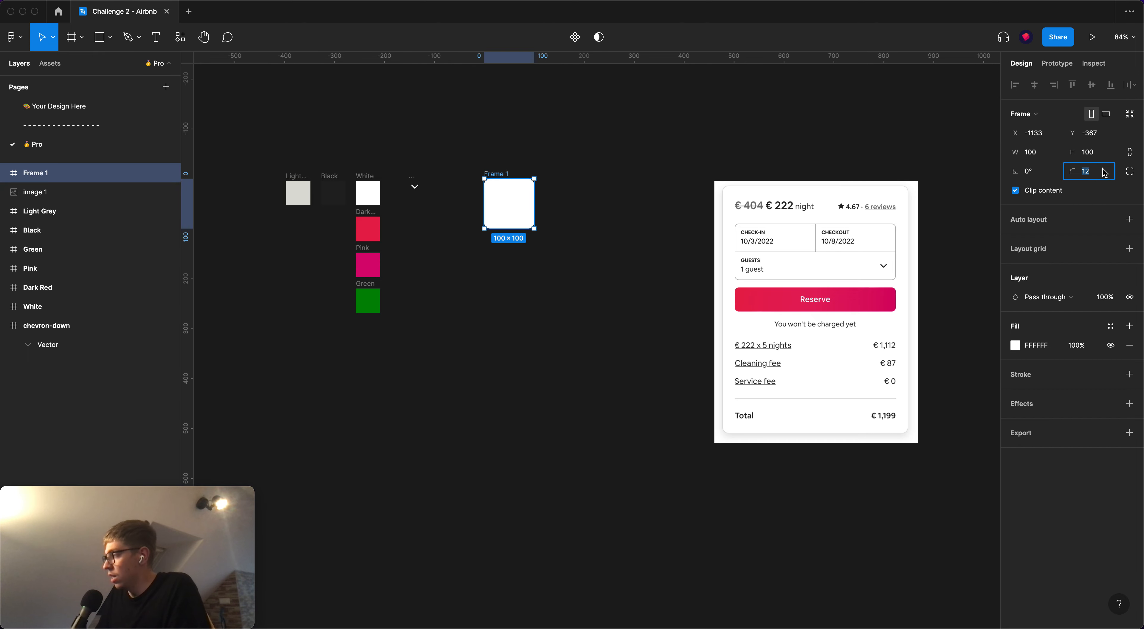
{"action": "left_click", "coordinate": [700, 183]}
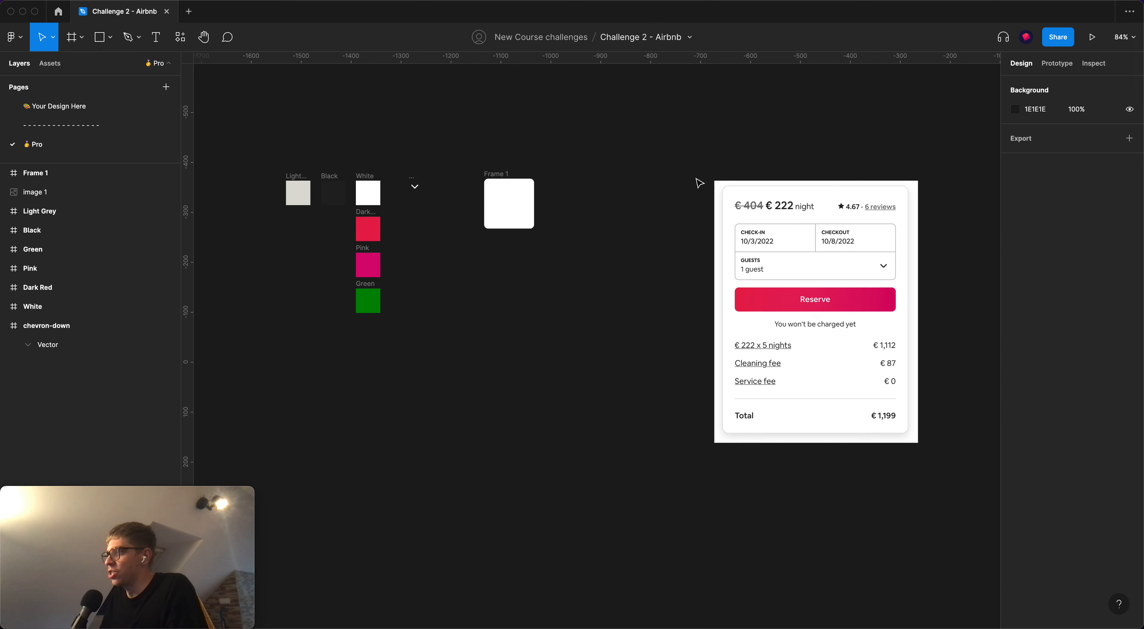
Fill the small frame with the colour sampled from the White swatch
{"action": "left_click", "coordinate": [518, 204]}
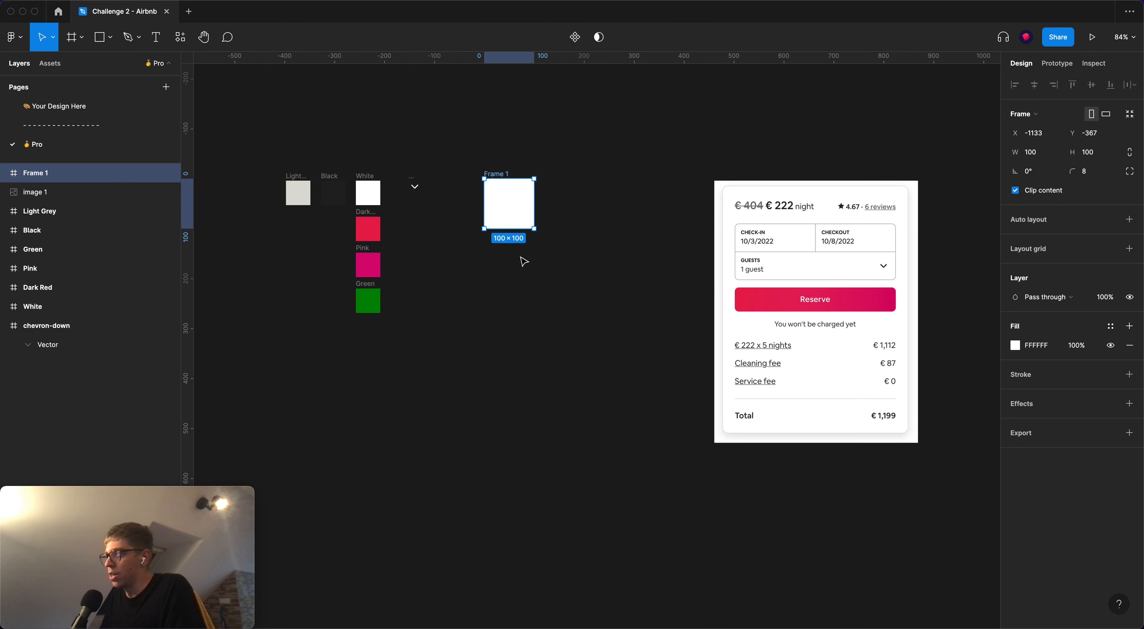
{"action": "key", "text": "i"}
{"action": "left_click", "coordinate": [373, 197]}
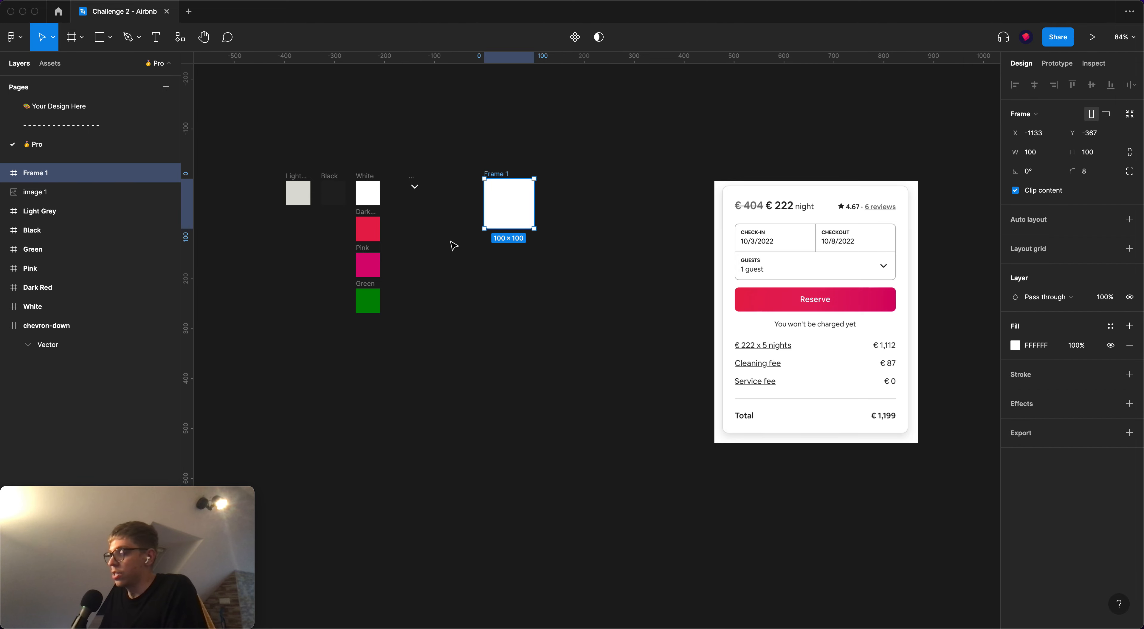
{"action": "left_click", "coordinate": [444, 269]}
{"action": "left_click", "coordinate": [495, 220]}
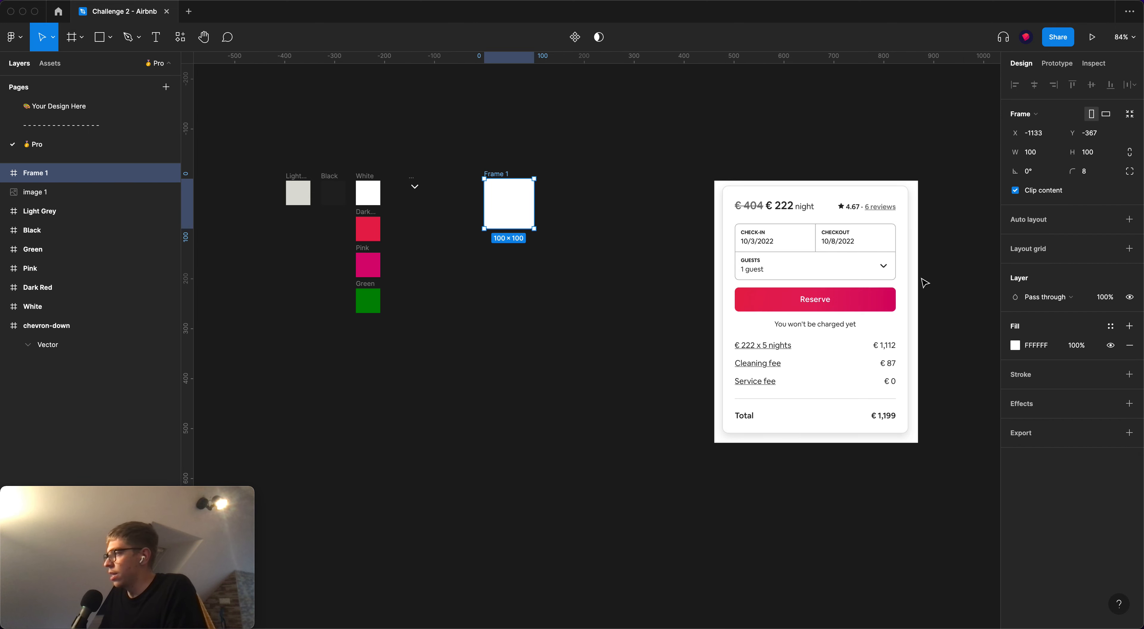
Add a 1 px inside stroke to the small frame in the colour sampled from the Light Grey swatch, DDDDD7
{"action": "left_click", "coordinate": [1078, 373]}
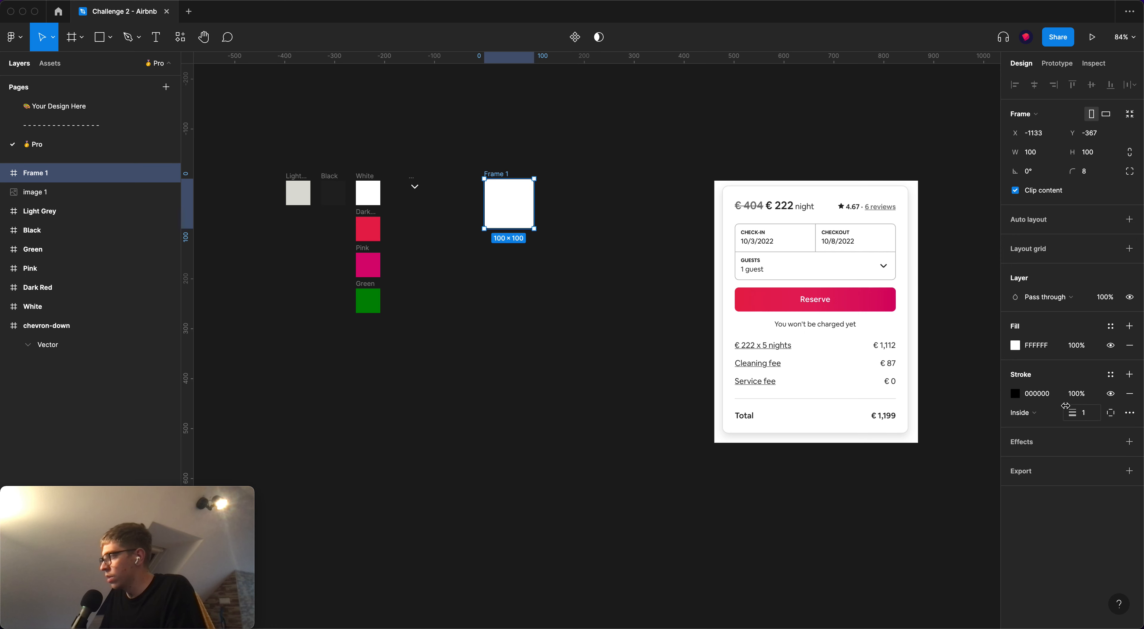
{"action": "left_click", "coordinate": [1015, 394]}
{"action": "left_click", "coordinate": [875, 496]}
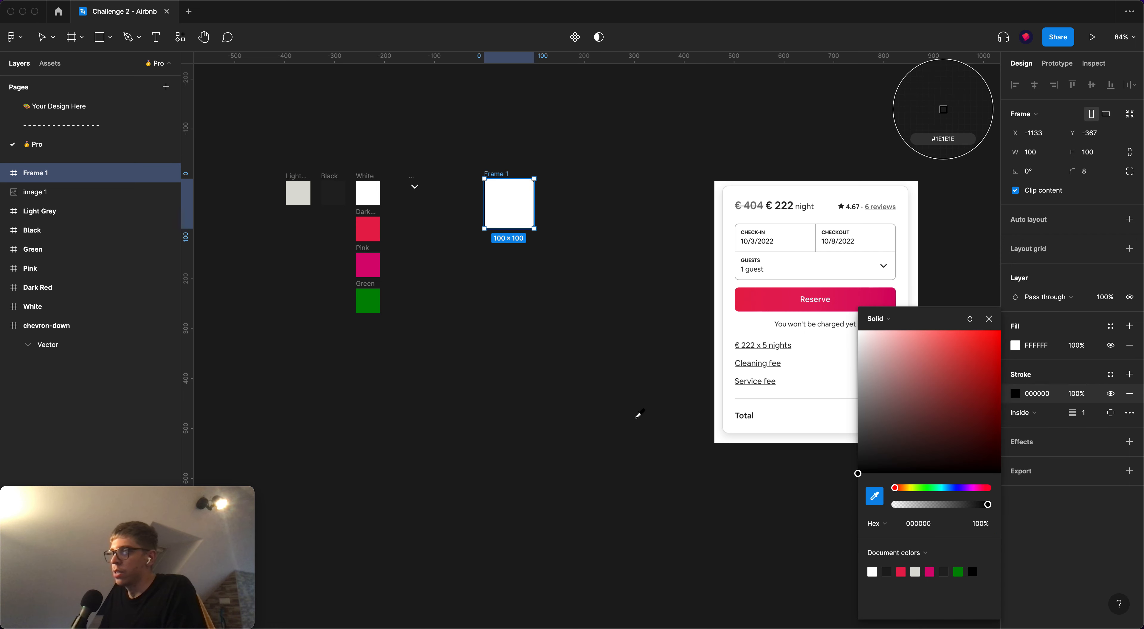
{"action": "left_click", "coordinate": [298, 192]}
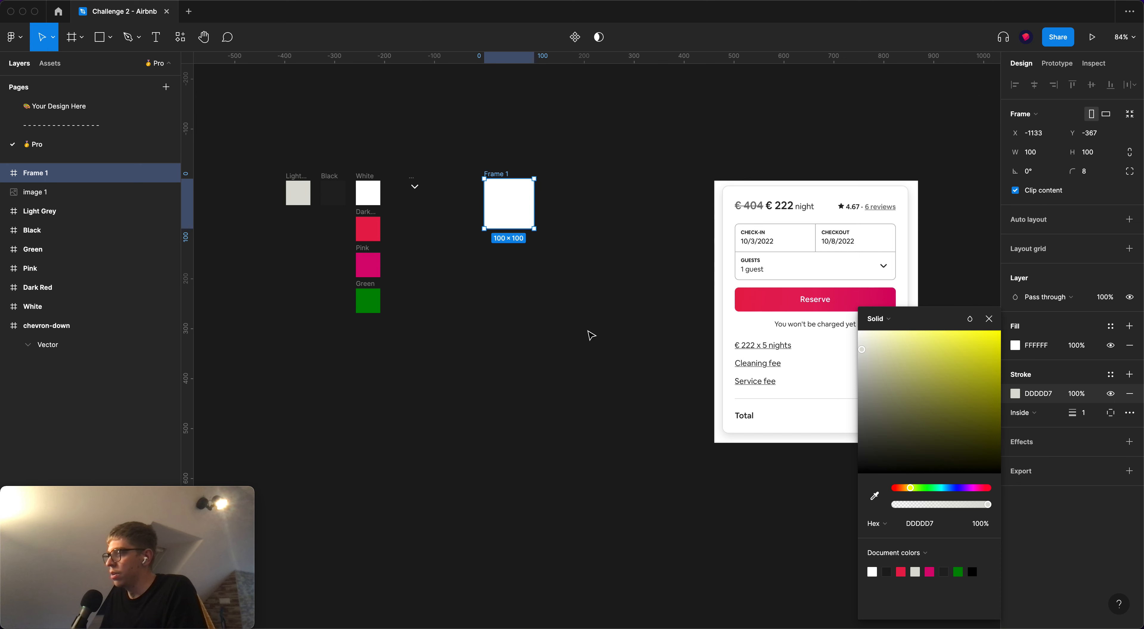
{"action": "left_click", "coordinate": [590, 340]}
{"action": "left_click", "coordinate": [582, 292]}
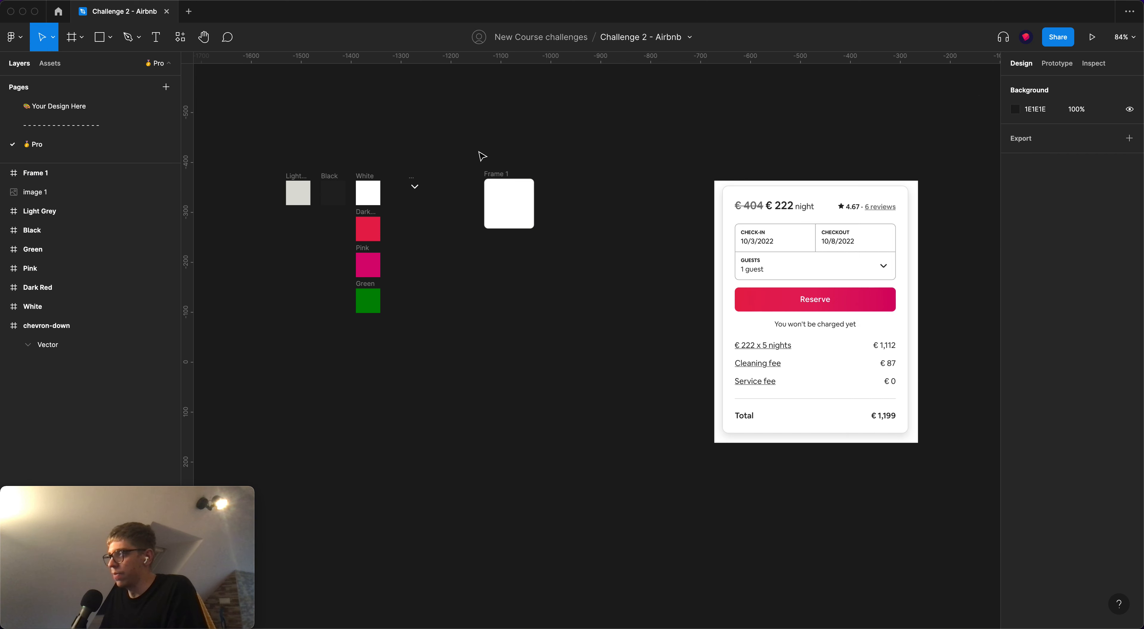
Draw a rectangle about 401 × 711 around the small frame and fill it with the white sampled from the card screenshot's margin
{"action": "key", "text": "r"}
{"action": "left_click_drag", "start_coordinate": [441, 120], "coordinate": [641, 474]}
{"action": "key", "text": "i"}
{"action": "left_click", "coordinate": [725, 437]}
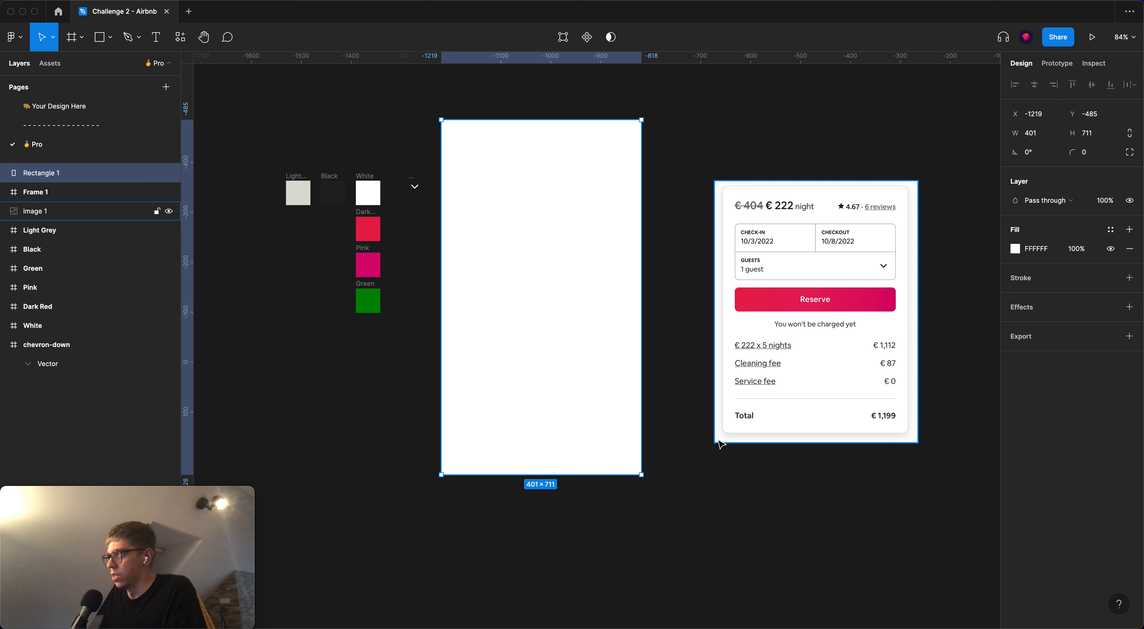
Send the white rectangle to the back as a backdrop and position the small frame on its upper left area
{"action": "key", "text": "["}
{"action": "left_click_drag", "start_coordinate": [612, 277], "coordinate": [616, 287]}
{"action": "left_click", "coordinate": [516, 204]}
{"action": "left_click_drag", "start_coordinate": [517, 206], "coordinate": [514, 212]}
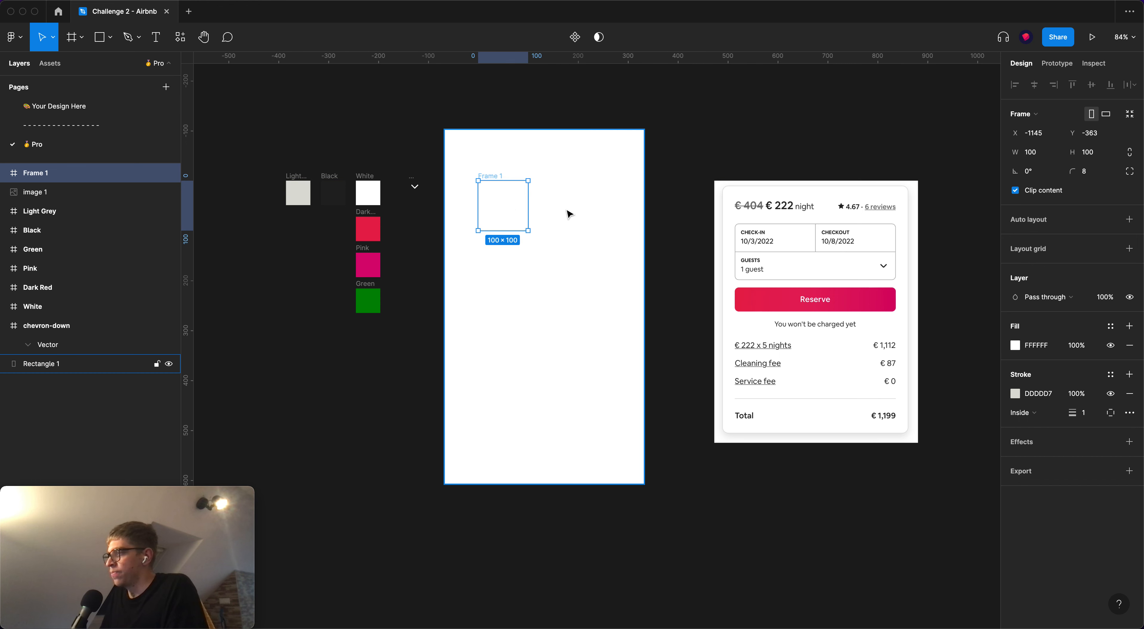
{"action": "left_click", "coordinate": [1084, 444]}
{"action": "left_click", "coordinate": [1015, 461]}
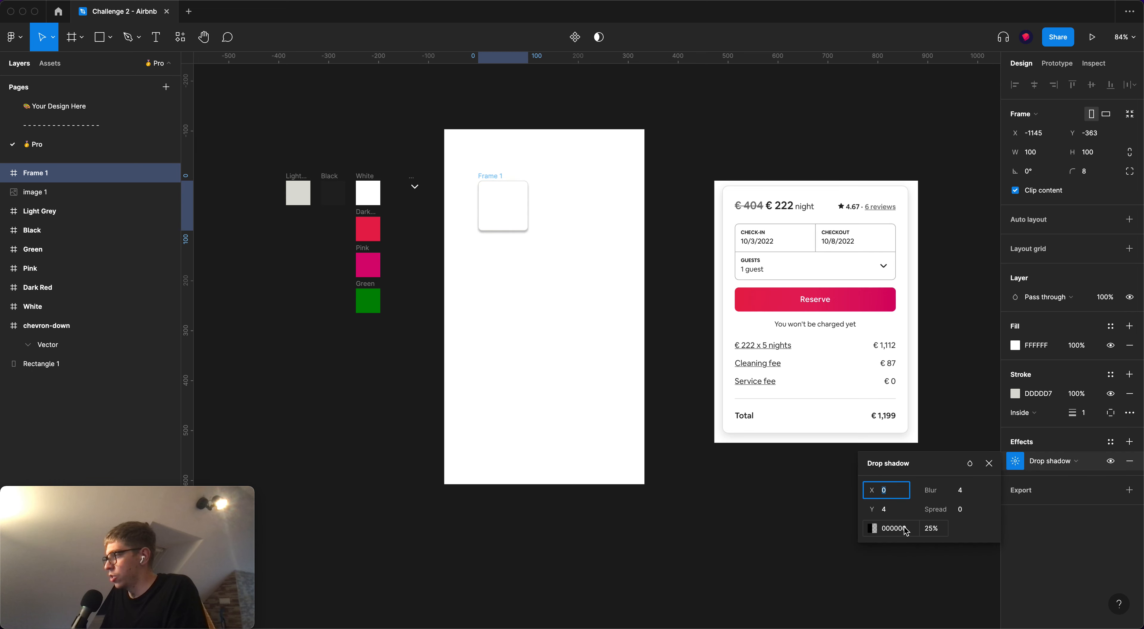
{"action": "left_click", "coordinate": [588, 376]}
{"action": "left_click", "coordinate": [518, 220]}
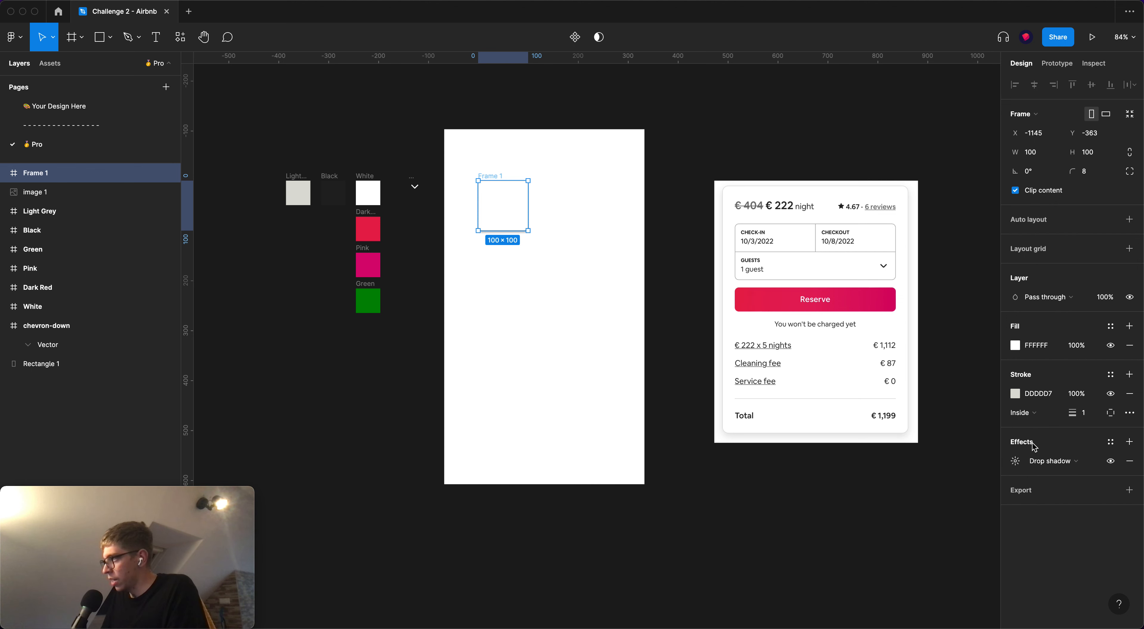
{"action": "left_click", "coordinate": [1130, 461]}
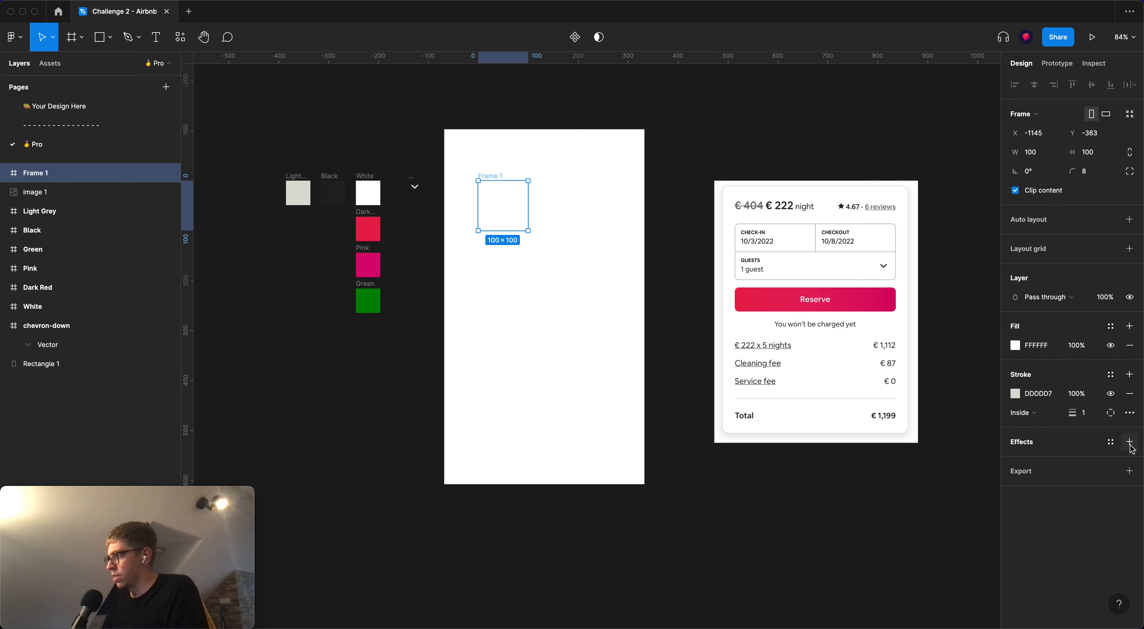
Add a drop shadow effect to the 100 × 100 frame on the white backdrop
{"action": "left_click", "coordinate": [1022, 445]}
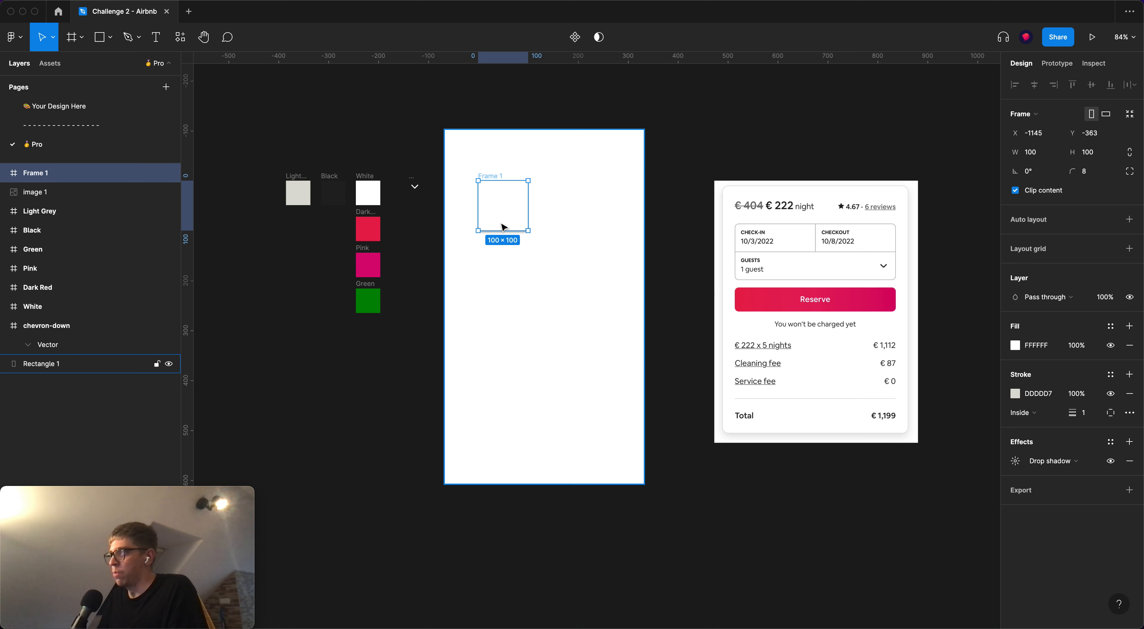
Set the small frame's drop shadow to a blur of 20 and an opacity of 13%
{"action": "left_click", "coordinate": [1016, 461]}
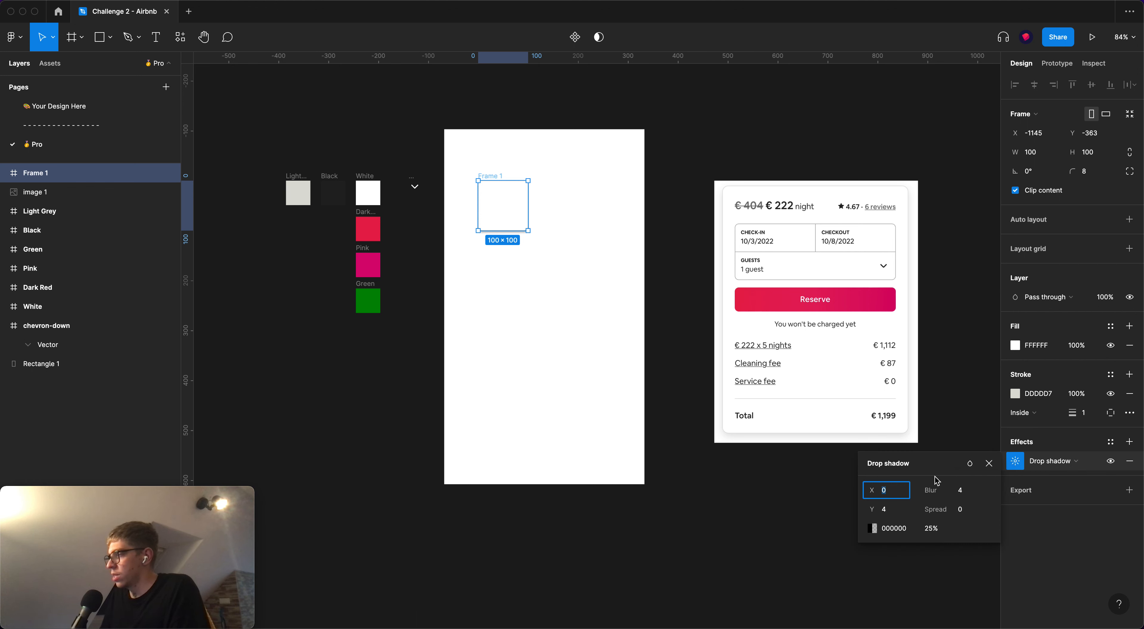
{"action": "left_click", "coordinate": [969, 494]}
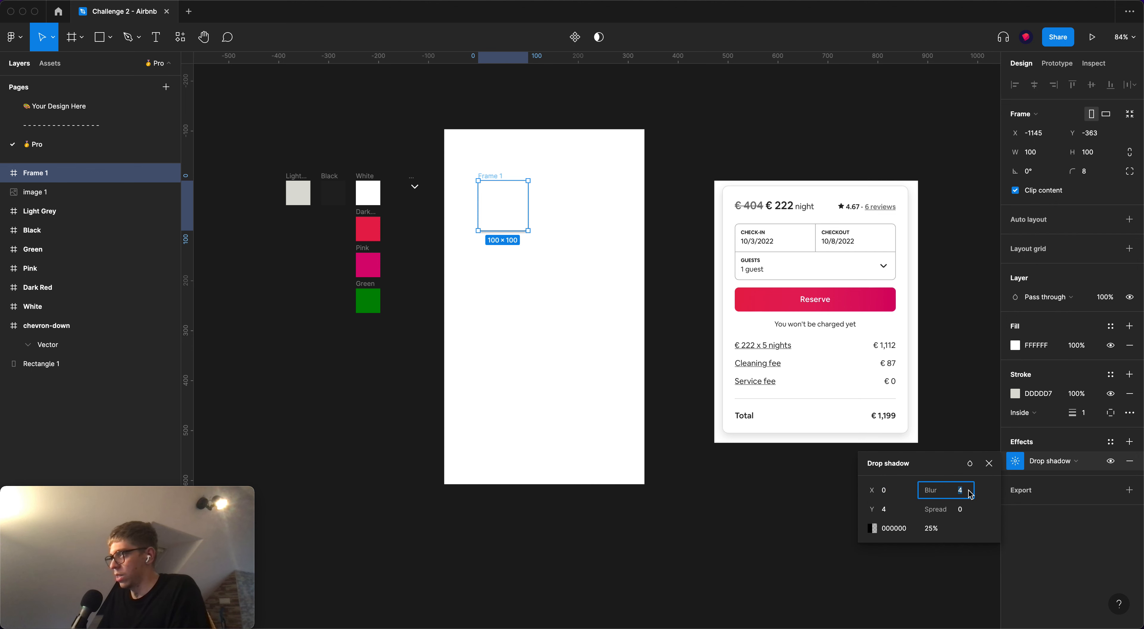
{"action": "type", "text": "20"}
{"action": "key", "text": "Return"}
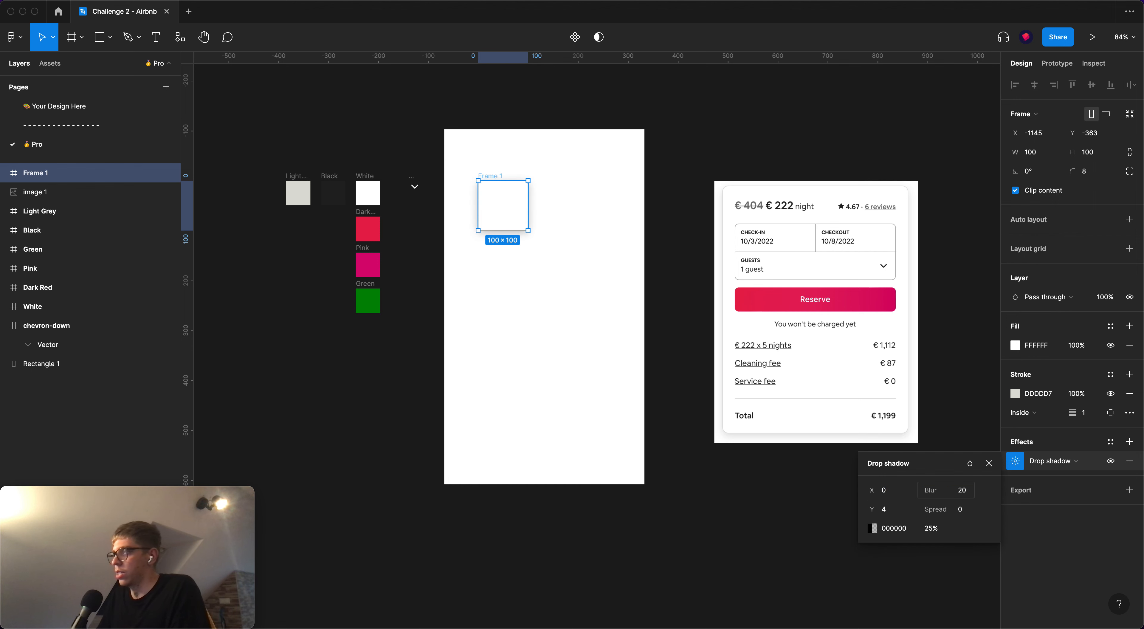
{"action": "left_click", "coordinate": [944, 530]}
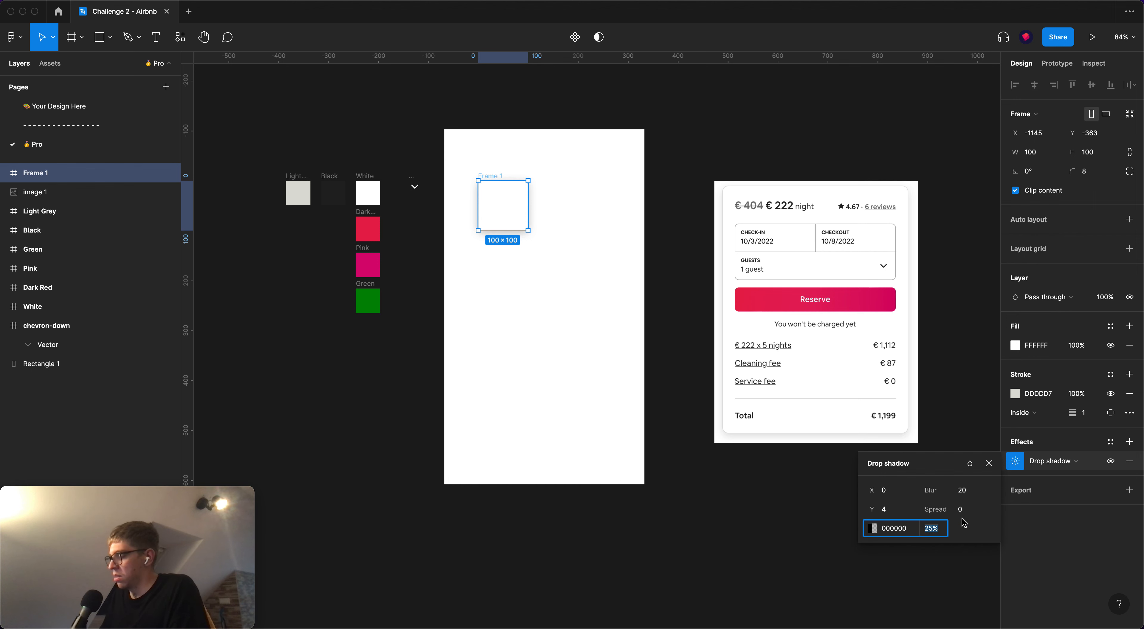
{"action": "type", "text": "13"}
{"action": "key", "text": "Return"}
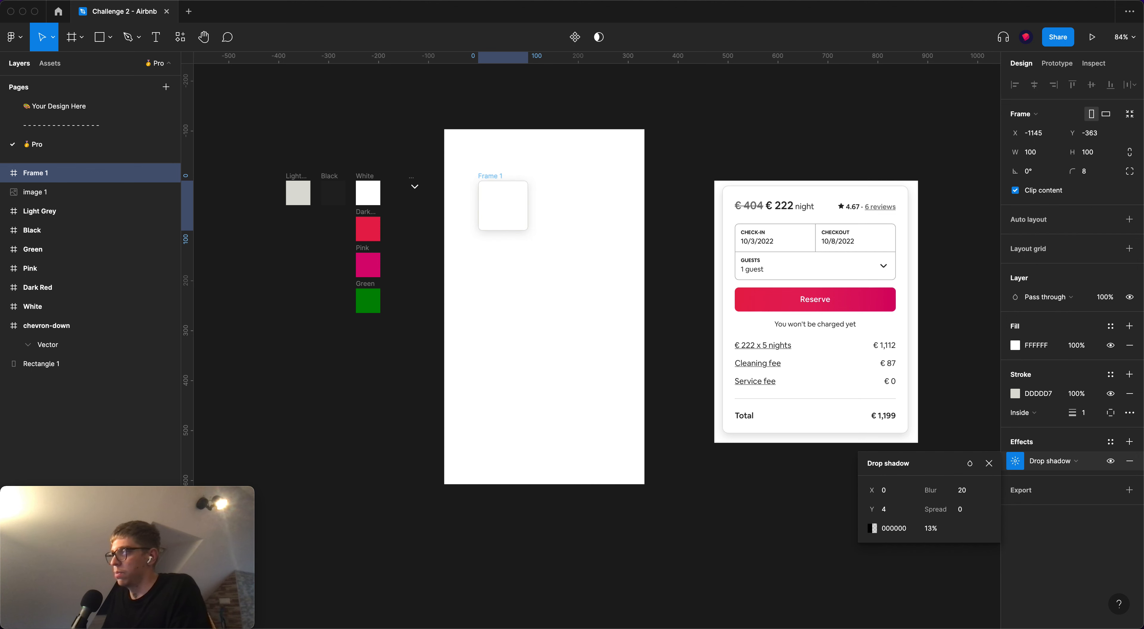
{"action": "left_click", "coordinate": [736, 451]}
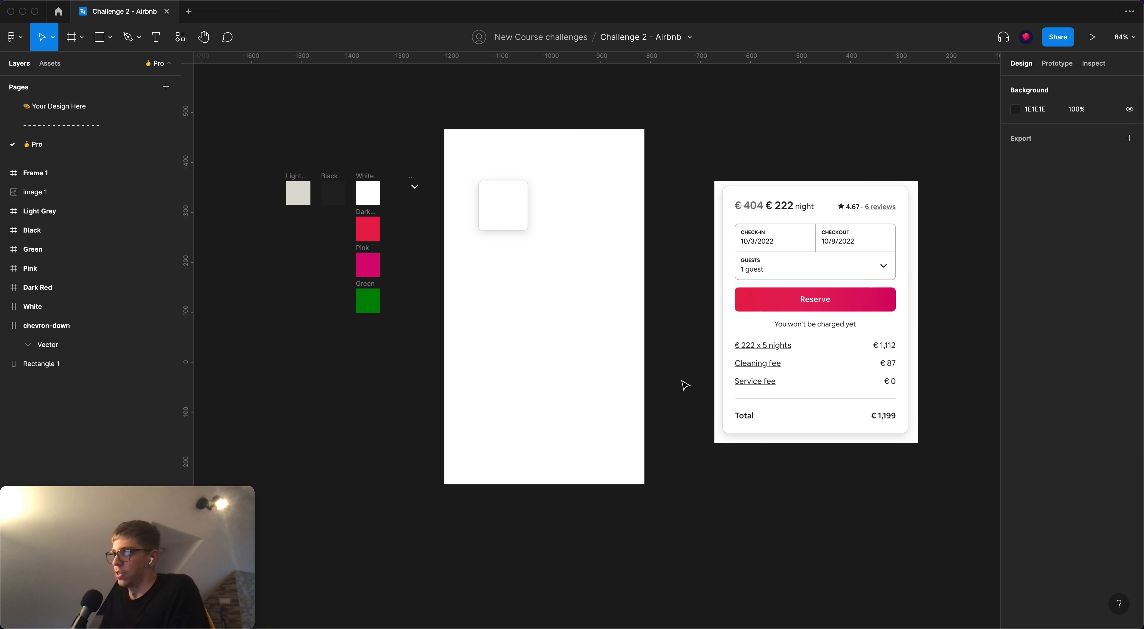
{"action": "left_click", "coordinate": [501, 217]}
{"action": "left_click", "coordinate": [1014, 462]}
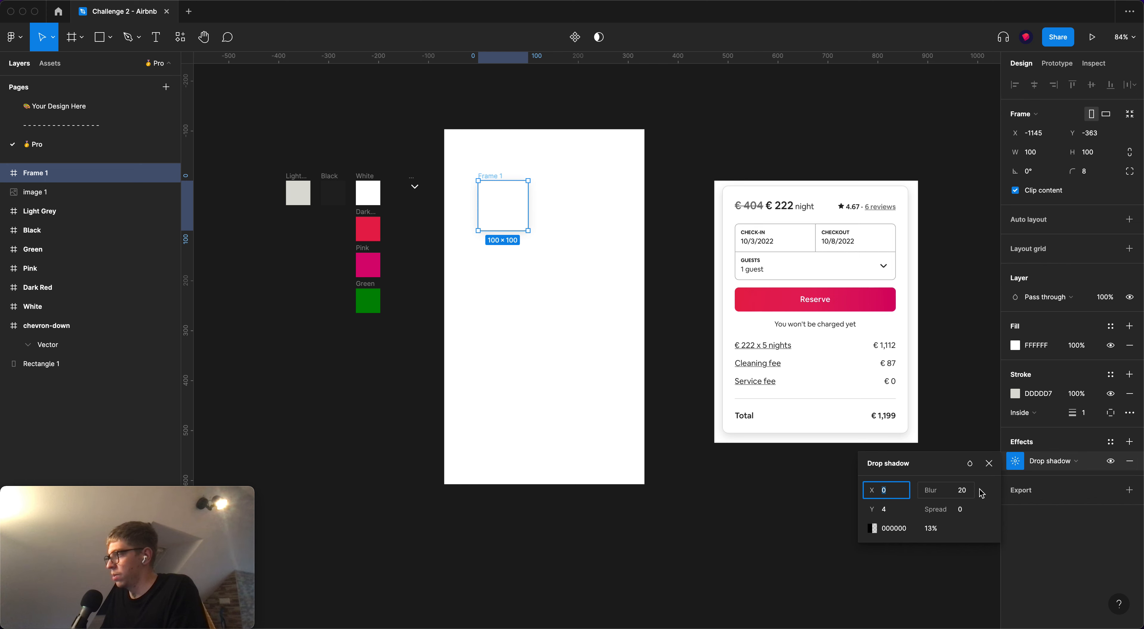
{"action": "left_click", "coordinate": [711, 234]}
{"action": "scroll", "coordinate": [622, 222], "scroll_direction": "left", "scroll_amount": 2}
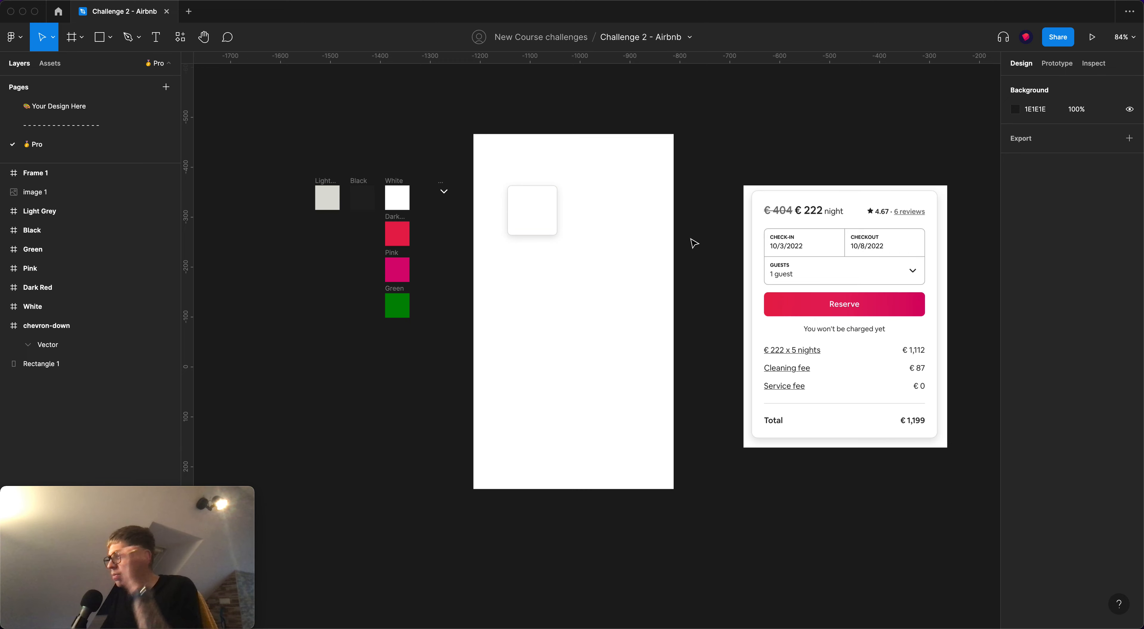
Rename the shadowed 100 × 100 frame to Booking Module
{"action": "left_click", "coordinate": [533, 222]}
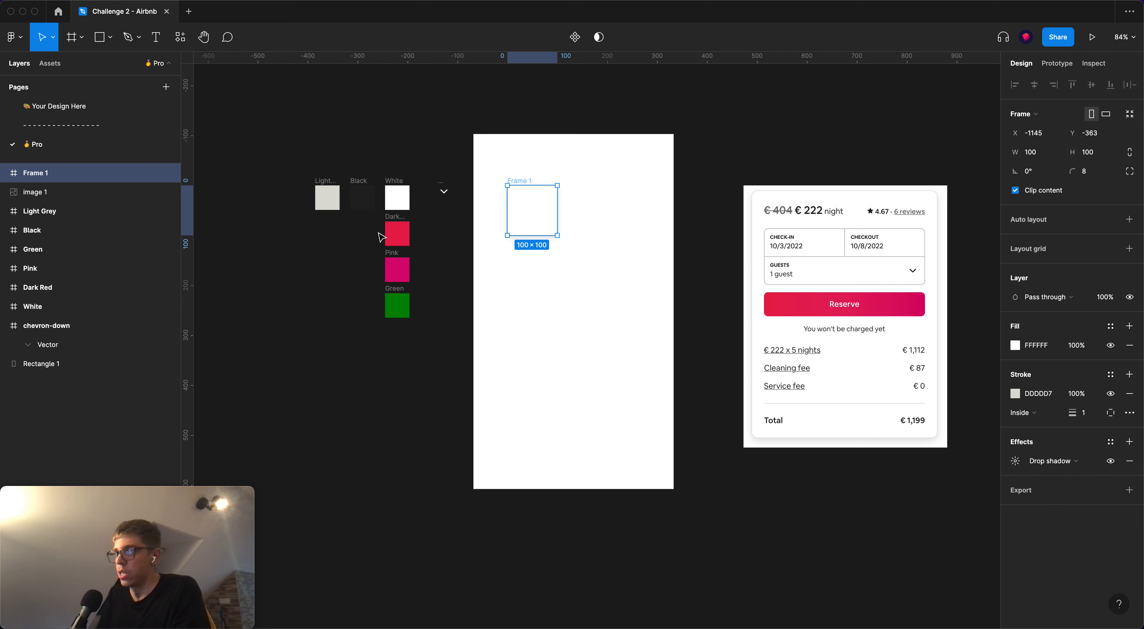
{"action": "key", "text": "super+r"}
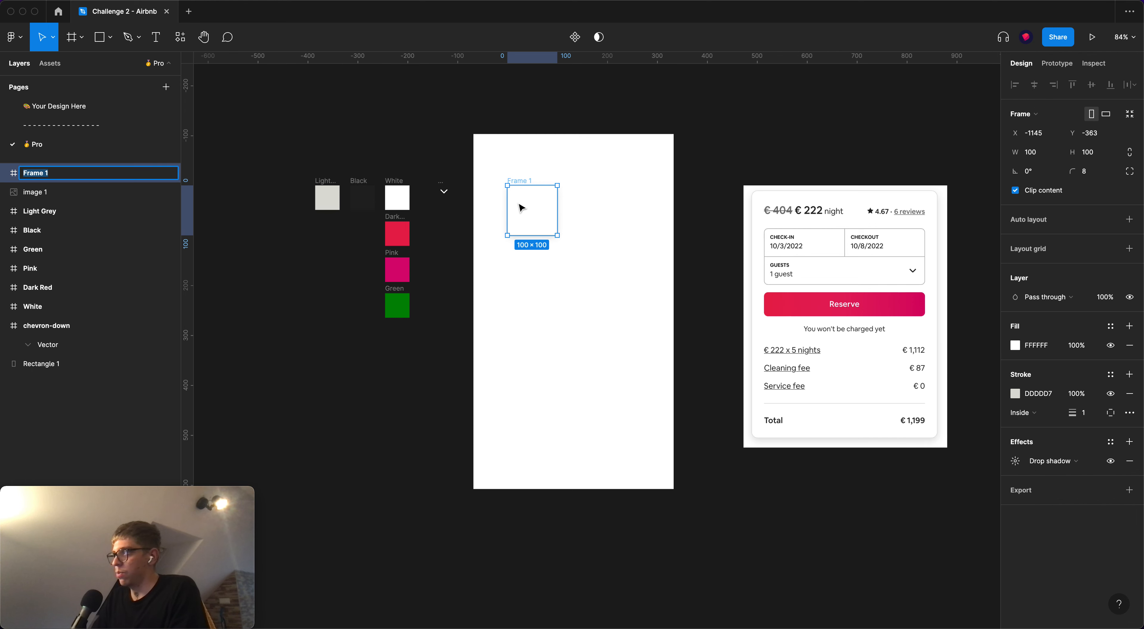
{"action": "type", "text": "Booking Mo"}
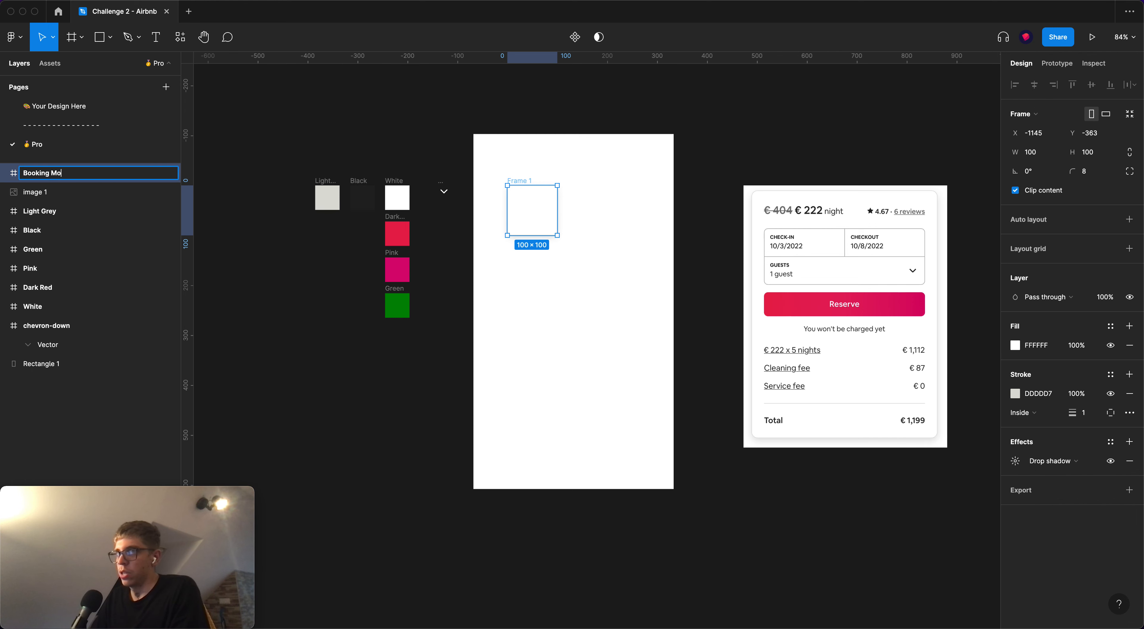
{"action": "type", "text": "dule"}
{"action": "key", "text": "Return"}
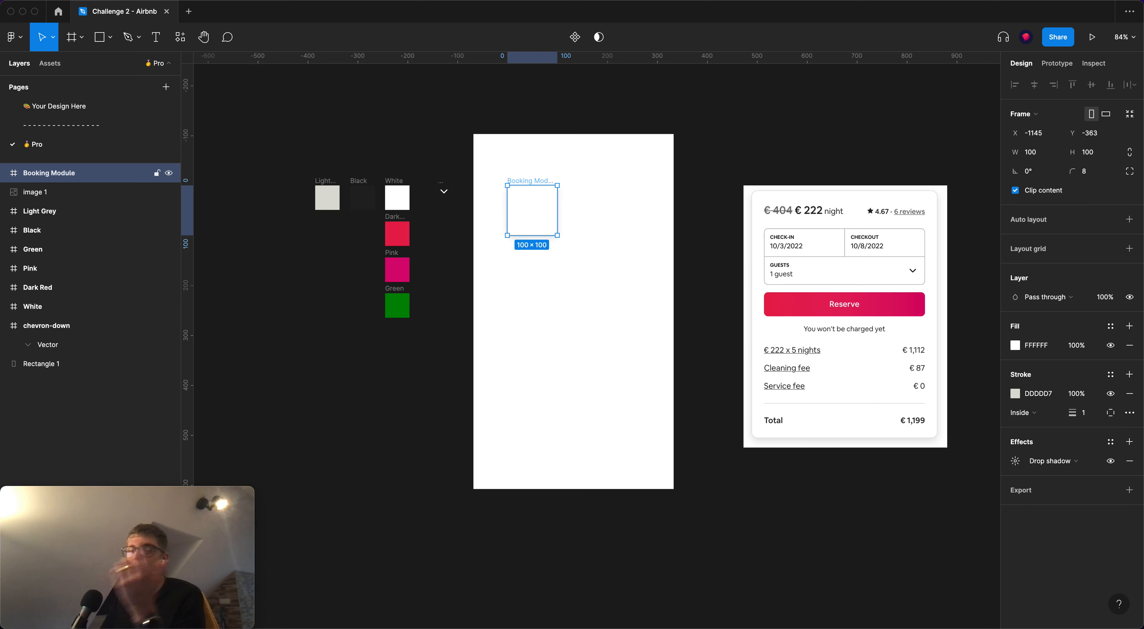
{"action": "left_click_drag", "start_coordinate": [724, 172], "coordinate": [962, 480]}
{"action": "left_click", "coordinate": [962, 481]}
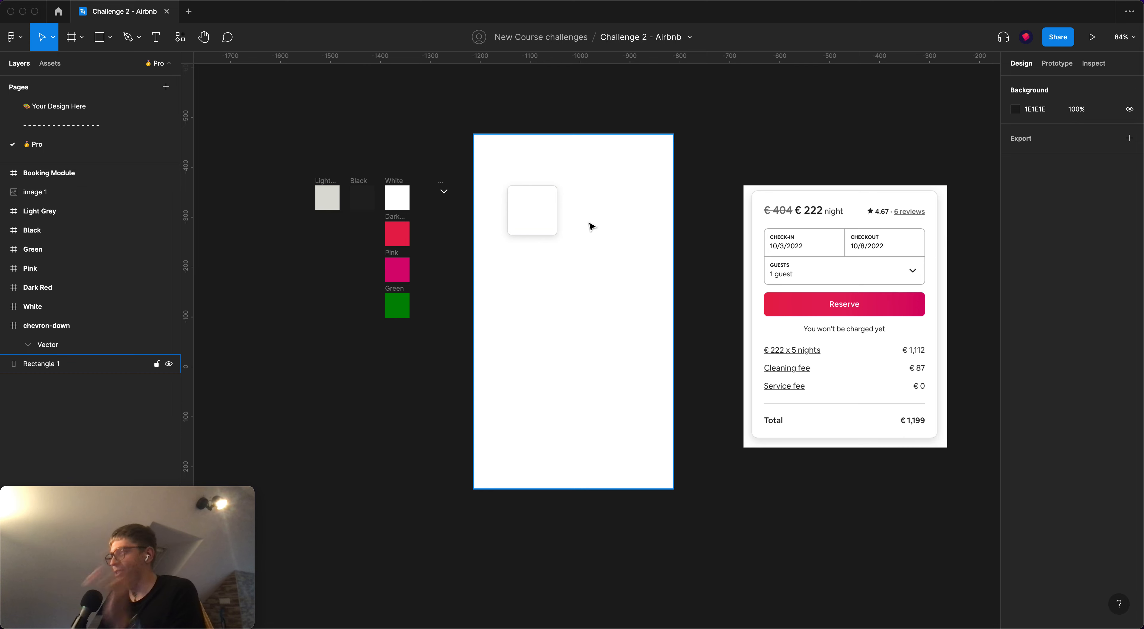
Move the Booking Module frame nearer the white backdrop's upper-left corner and widen the backdrop to about 498
{"action": "left_click_drag", "start_coordinate": [543, 221], "coordinate": [537, 196]}
{"action": "left_click", "coordinate": [624, 206]}
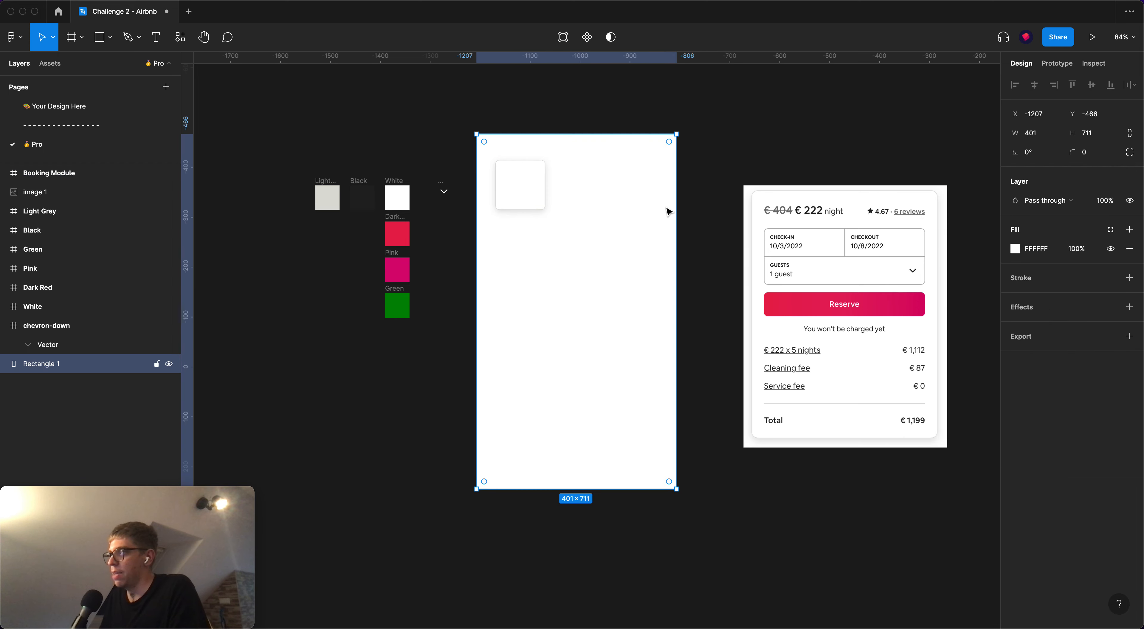
{"action": "left_click_drag", "start_coordinate": [607, 208], "coordinate": [723, 207]}
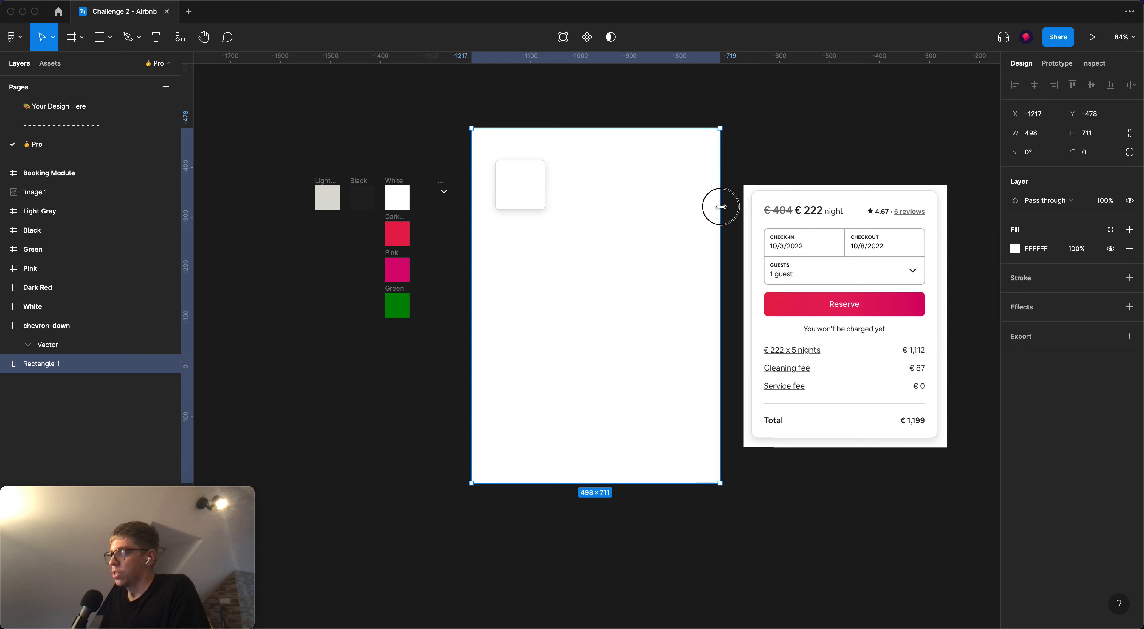
{"action": "left_click", "coordinate": [760, 161]}
{"action": "scroll", "coordinate": [766, 160], "scroll_direction": "up", "scroll_amount": 1}
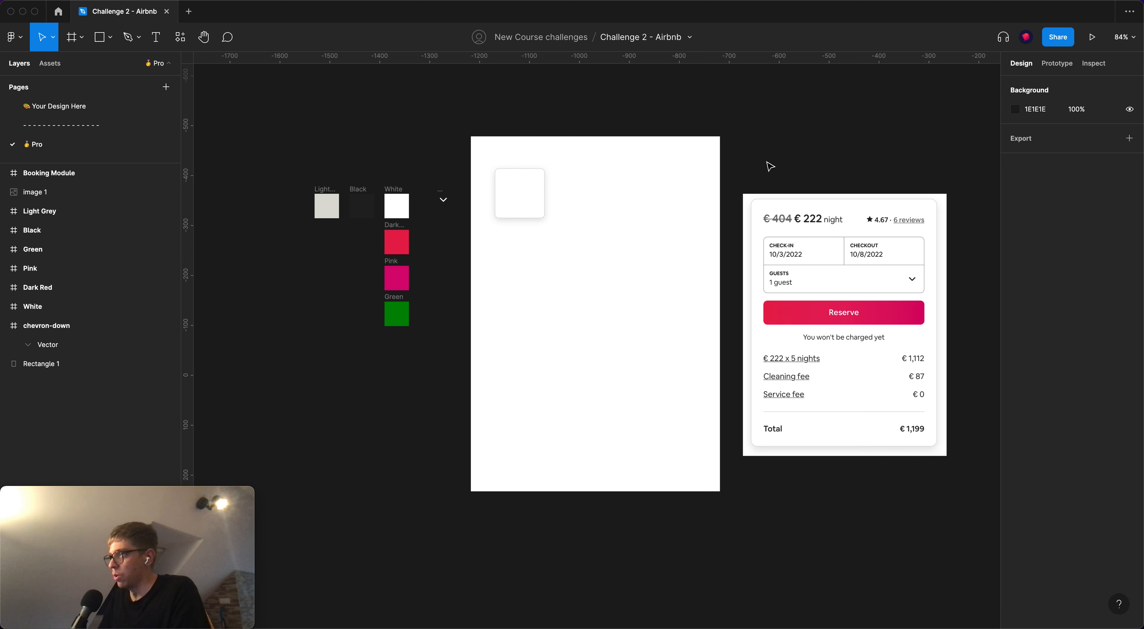
Add the text € 404 on the white backdrop below the Booking Module frame
{"action": "left_click", "coordinate": [156, 37]}
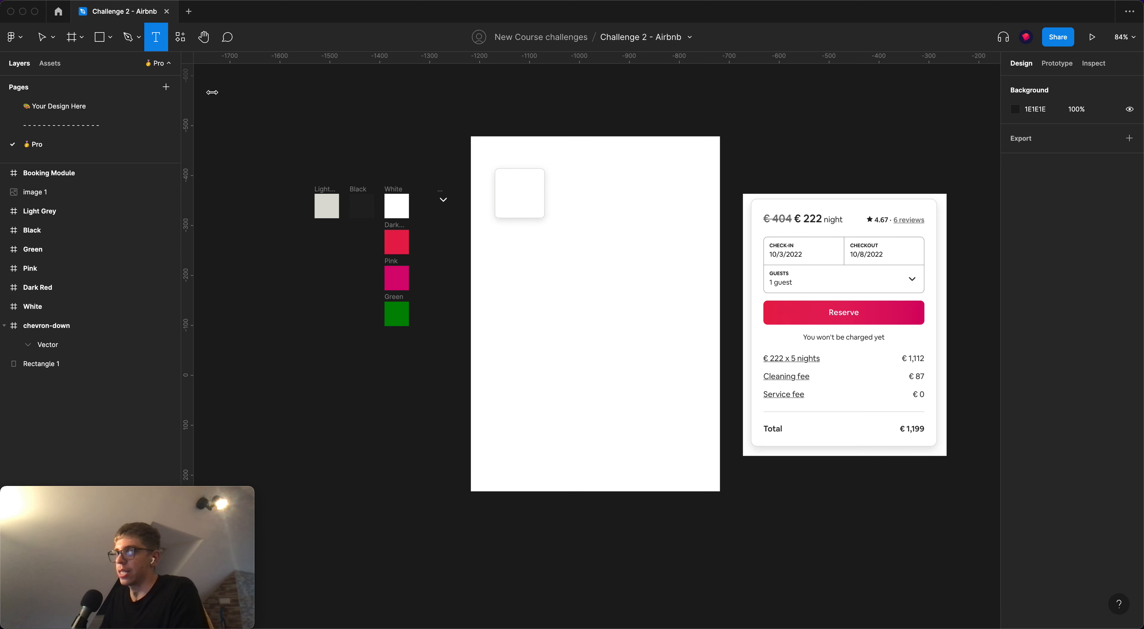
{"action": "left_click", "coordinate": [513, 276]}
{"action": "type", "text": "€ 404"}
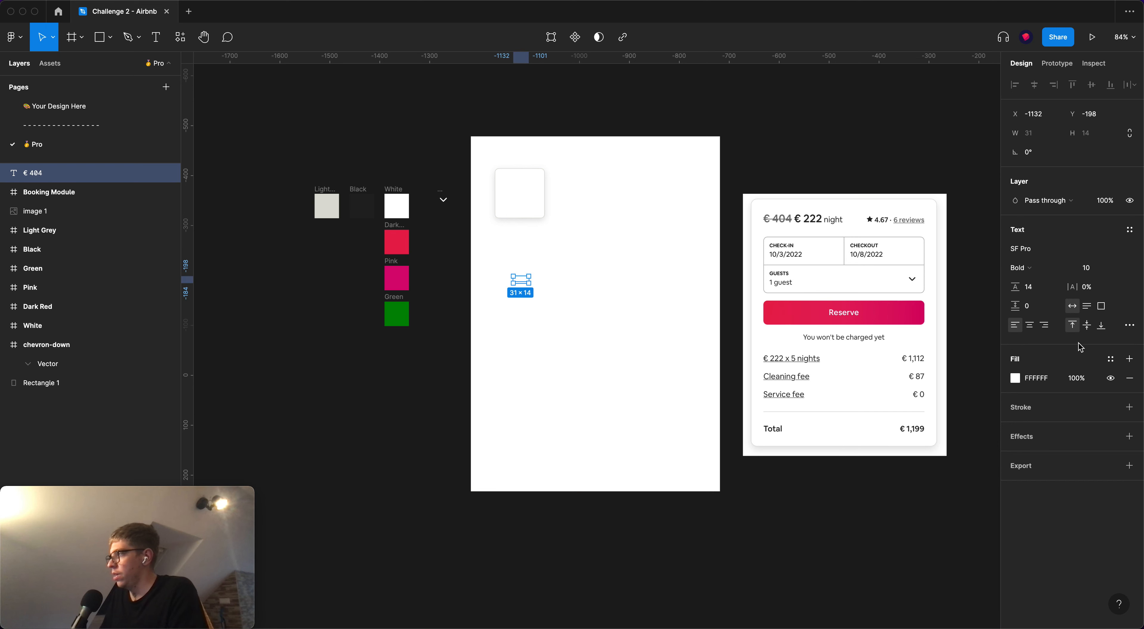
Fill the € 404 text with the grey 717171 sampled from the struck-through price in the card screenshot
{"action": "left_click", "coordinate": [1111, 359]}
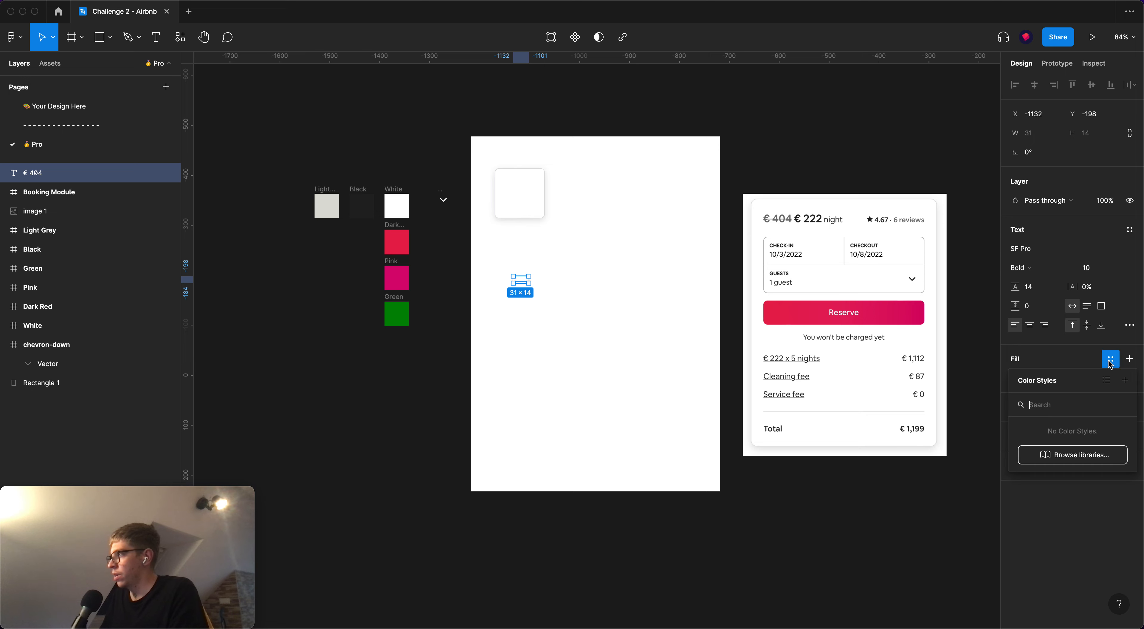
{"action": "left_click", "coordinate": [577, 282]}
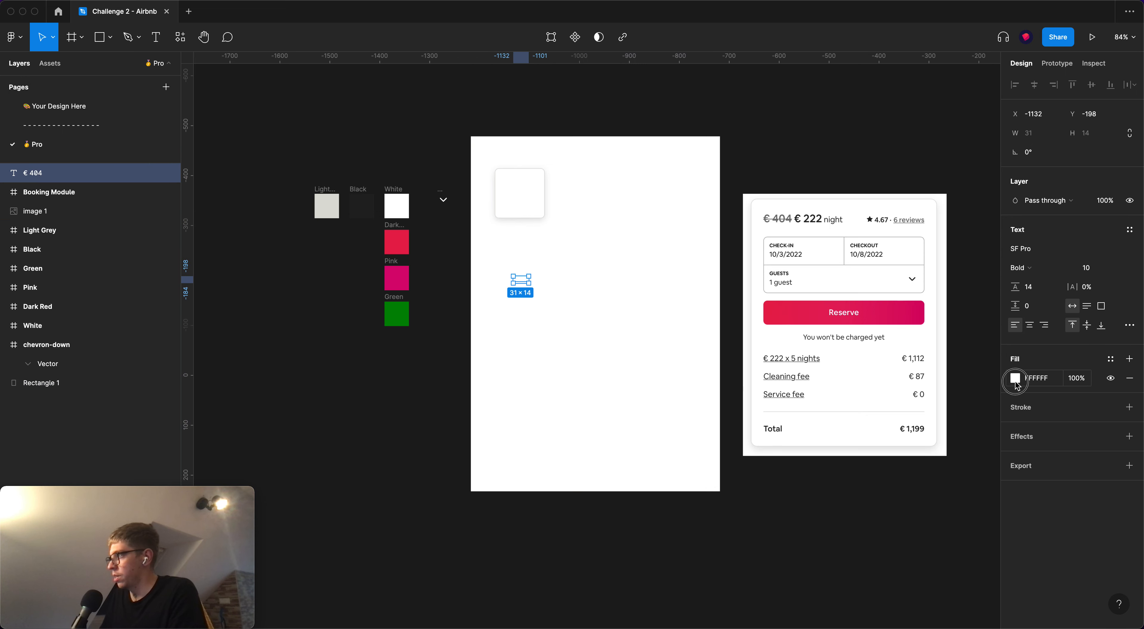
{"action": "left_click", "coordinate": [1016, 381]}
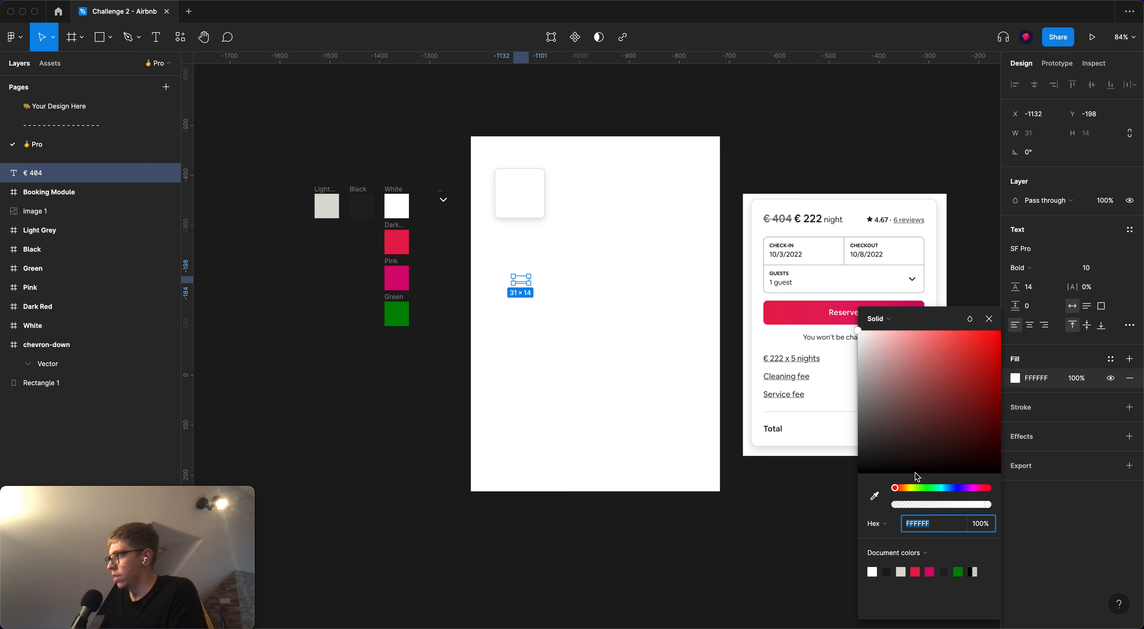
{"action": "left_click", "coordinate": [875, 496]}
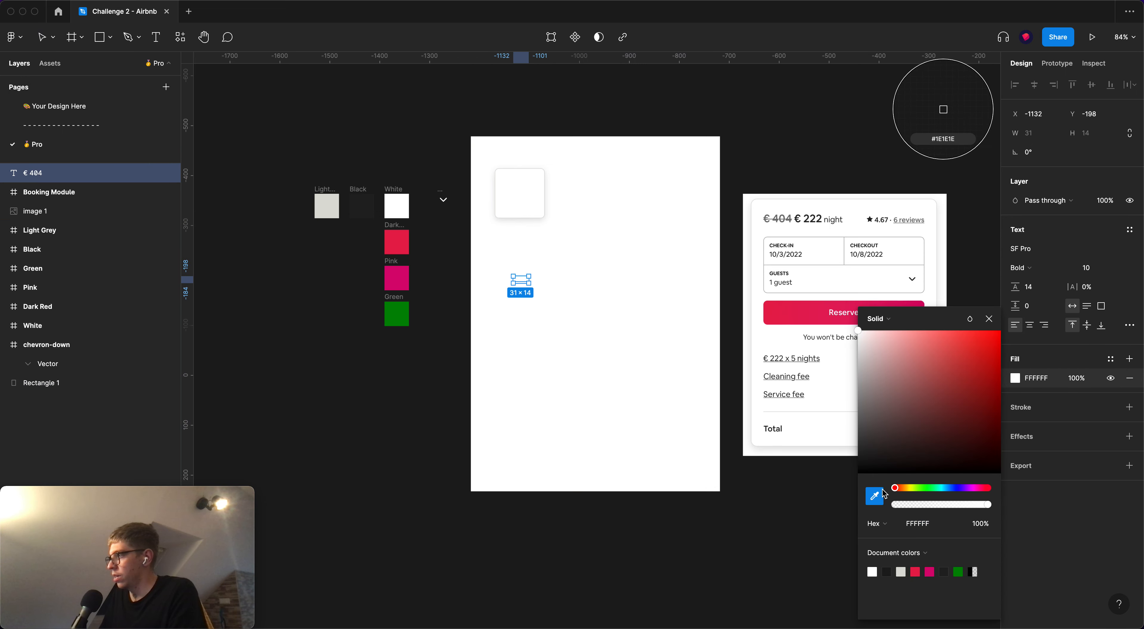
{"action": "left_click", "coordinate": [792, 221]}
Duplicate the Light Grey swatch beside itself and recolour the original with the € 404 text's grey, 717171
{"action": "left_click", "coordinate": [375, 421]}
{"action": "mouse_move", "coordinate": [328, 207]}
{"action": "left_mouse_down"}
{"action": "mouse_move", "coordinate": [293, 217]}
{"action": "mouse_move", "coordinate": [328, 207]}
{"action": "left_mouse_up"}
{"action": "left_click", "coordinate": [524, 280]}
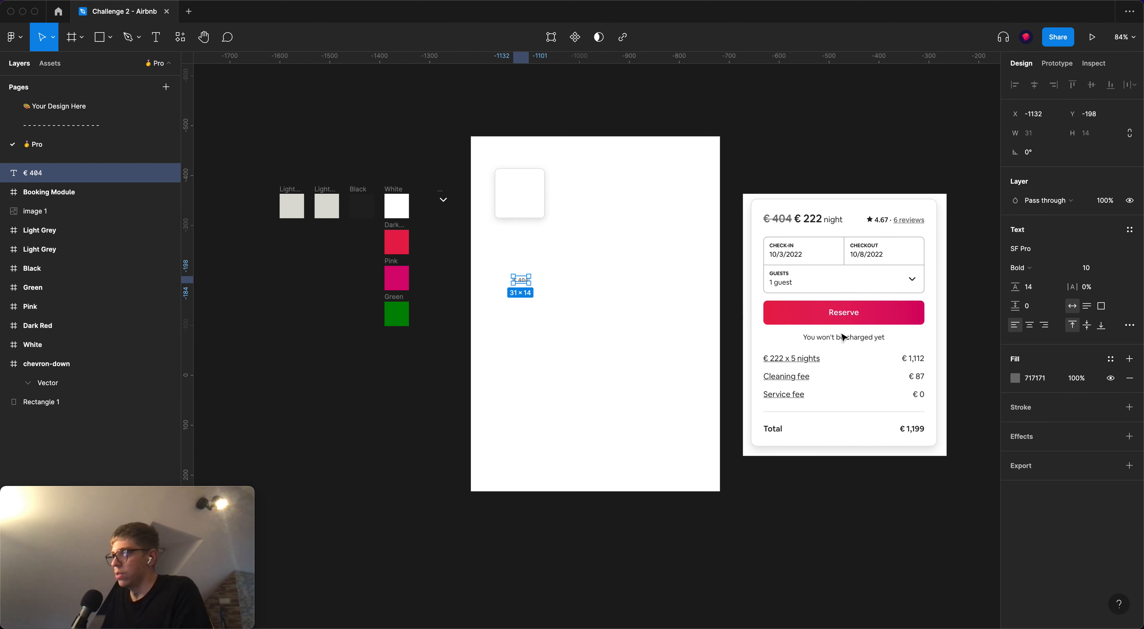
{"action": "left_click", "coordinate": [326, 206]}
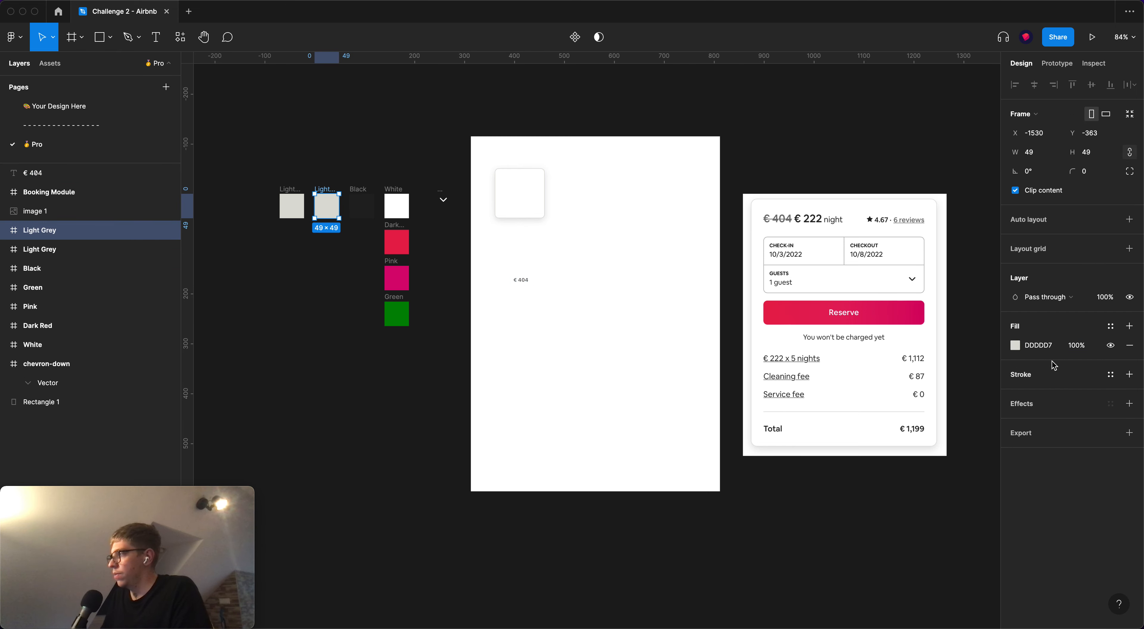
{"action": "left_click", "coordinate": [1040, 346]}
{"action": "key", "text": "Return"}
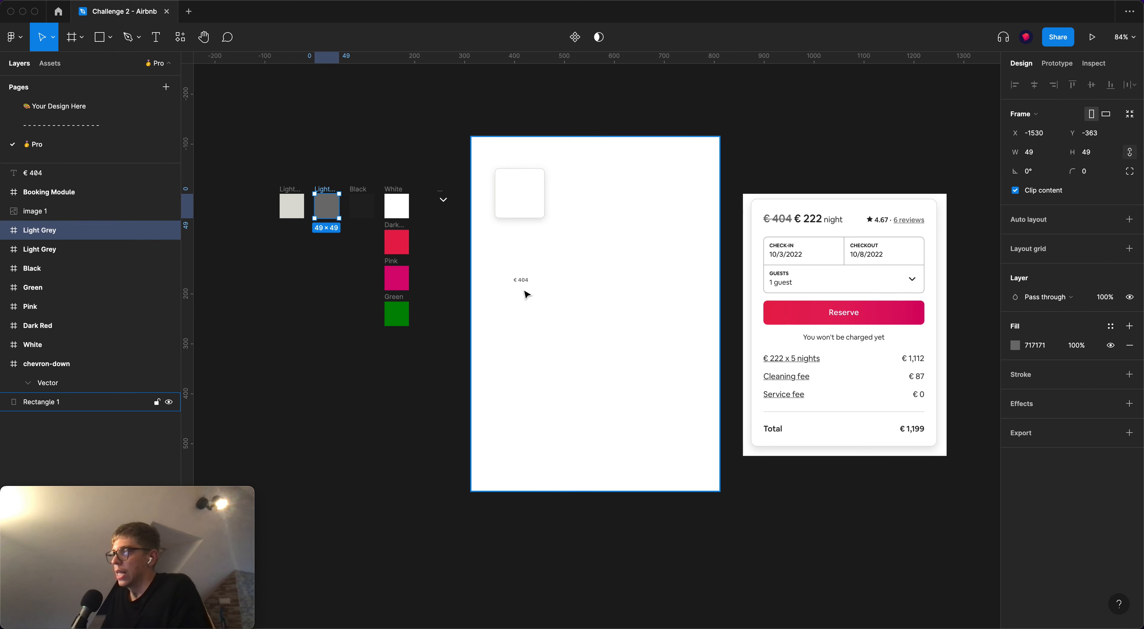
Apply a strikethrough decoration to the € 404 text
{"action": "left_click", "coordinate": [521, 282]}
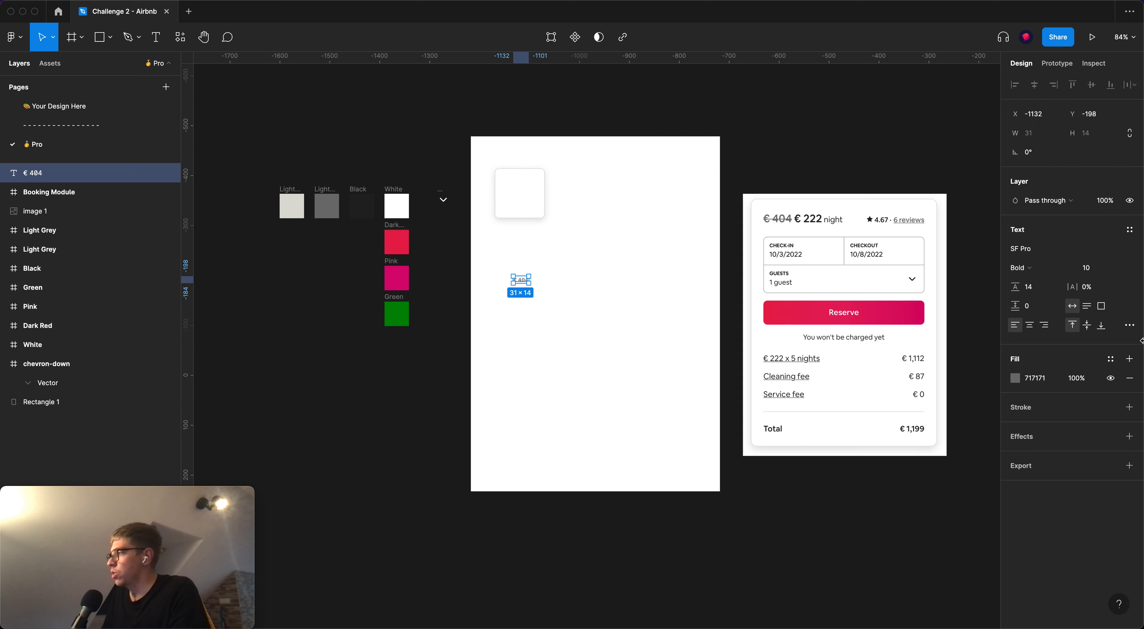
{"action": "left_click", "coordinate": [1129, 327]}
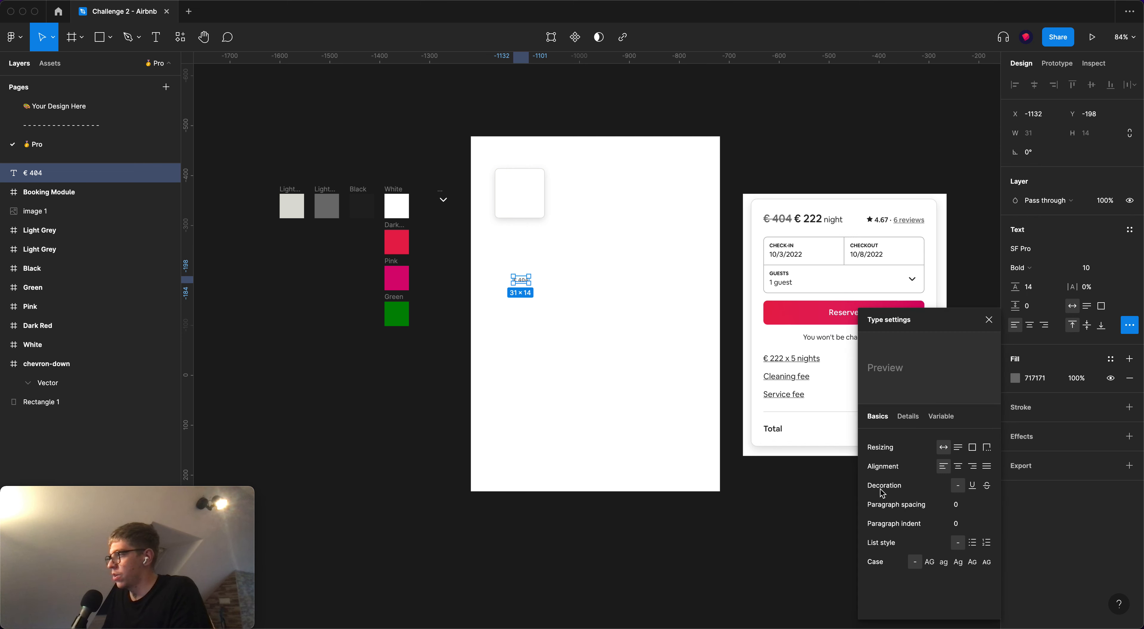
{"action": "left_click", "coordinate": [987, 487]}
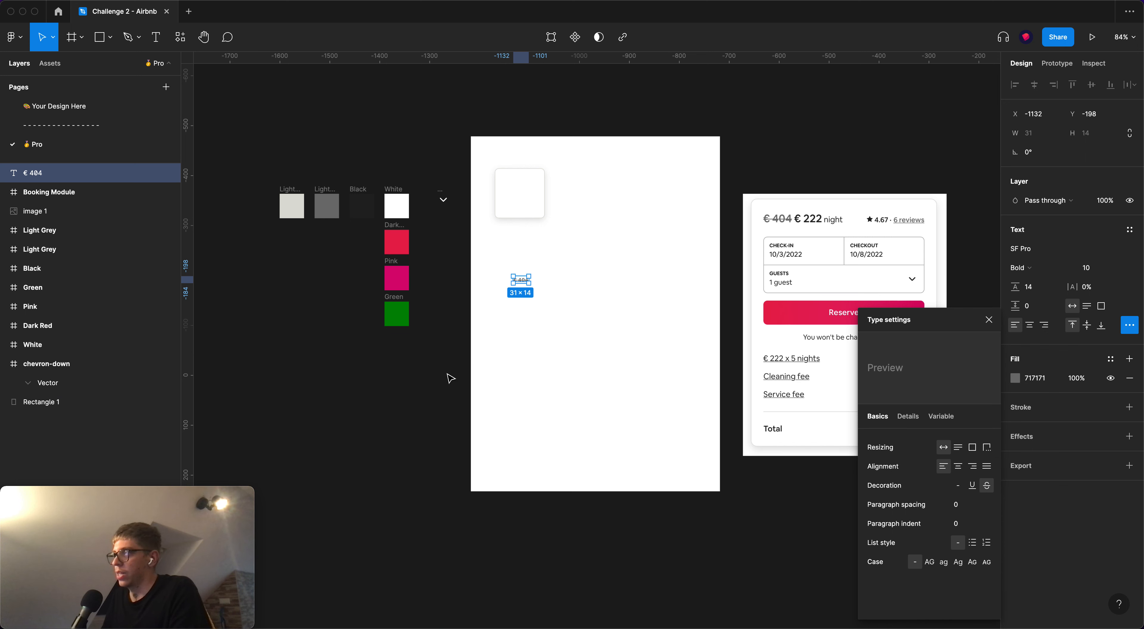
{"action": "left_click", "coordinate": [428, 383]}
Move the € 404 text onto the struck-through price in the card screenshot for a size comparison
{"action": "left_click", "coordinate": [525, 284]}
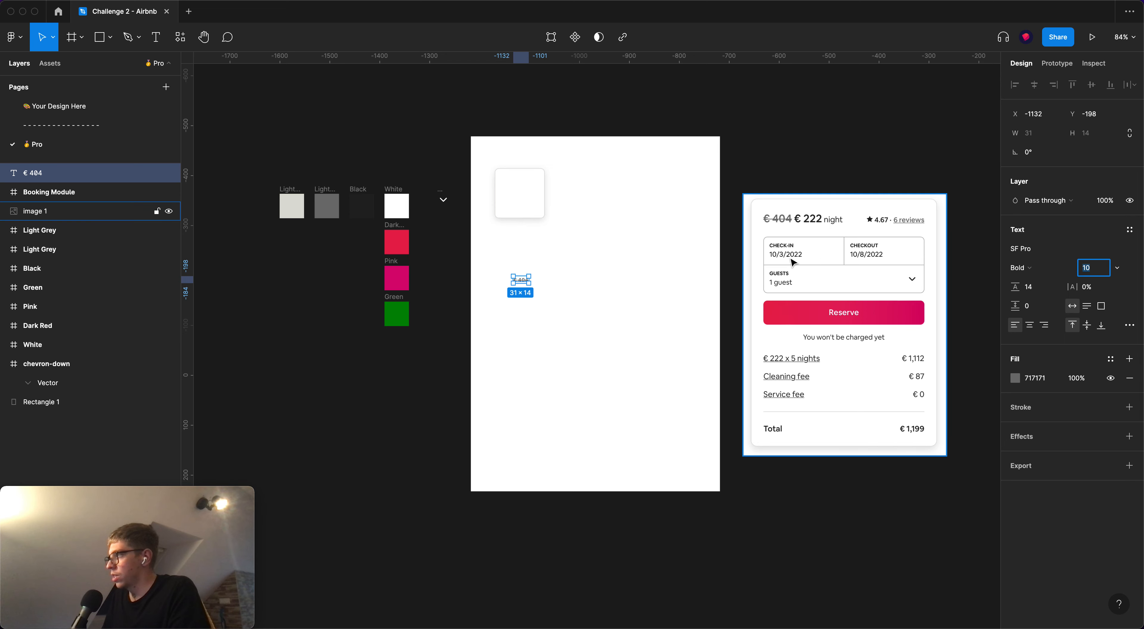
{"action": "left_click", "coordinate": [519, 282]}
{"action": "left_click_drag", "start_coordinate": [518, 281], "coordinate": [726, 221]}
{"action": "scroll", "coordinate": [785, 224], "scroll_direction": "up", "scroll_amount": 8}
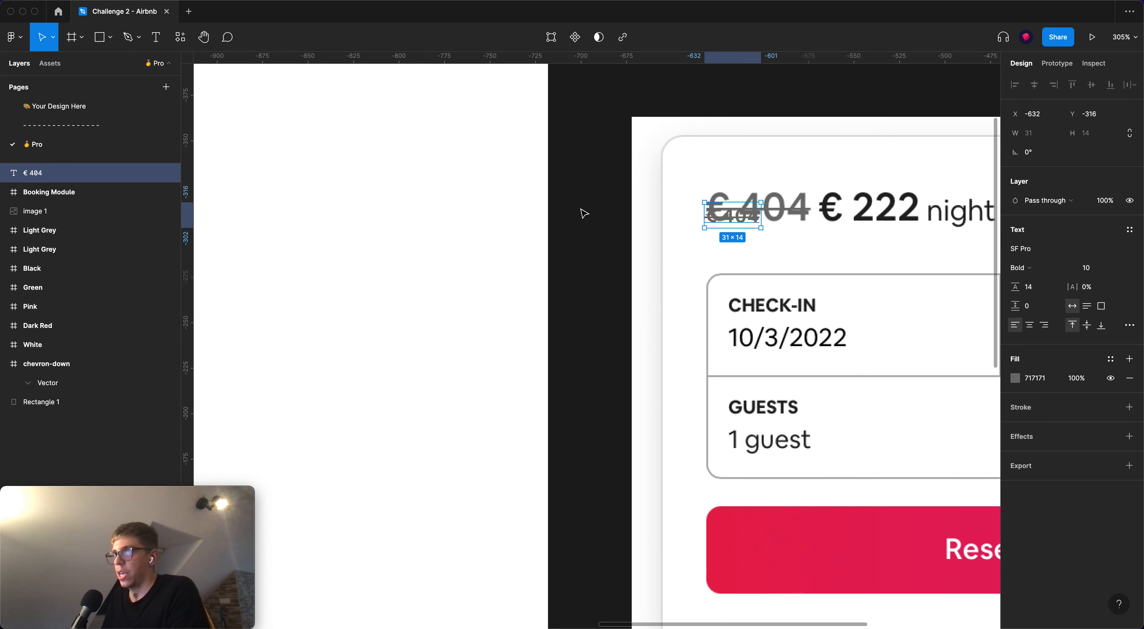
Scale the € 404 text proportionally to about 59 × 28, matching the screenshot's price, and place it just below that price
{"action": "key", "text": "k"}
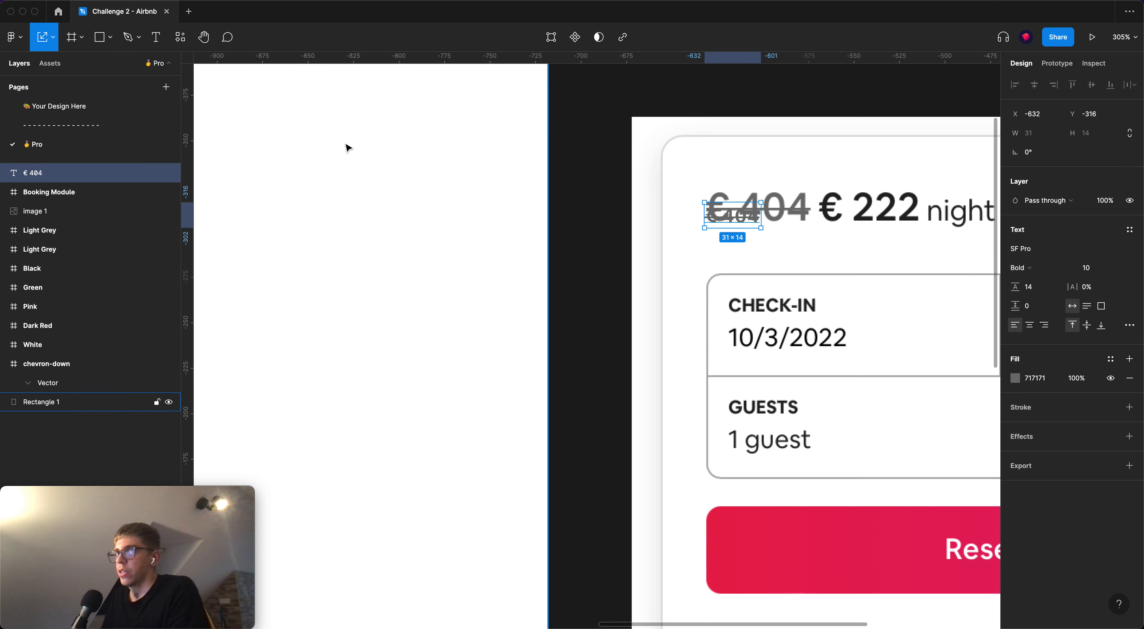
{"action": "left_click", "coordinate": [55, 42]}
{"action": "left_click", "coordinate": [66, 80]}
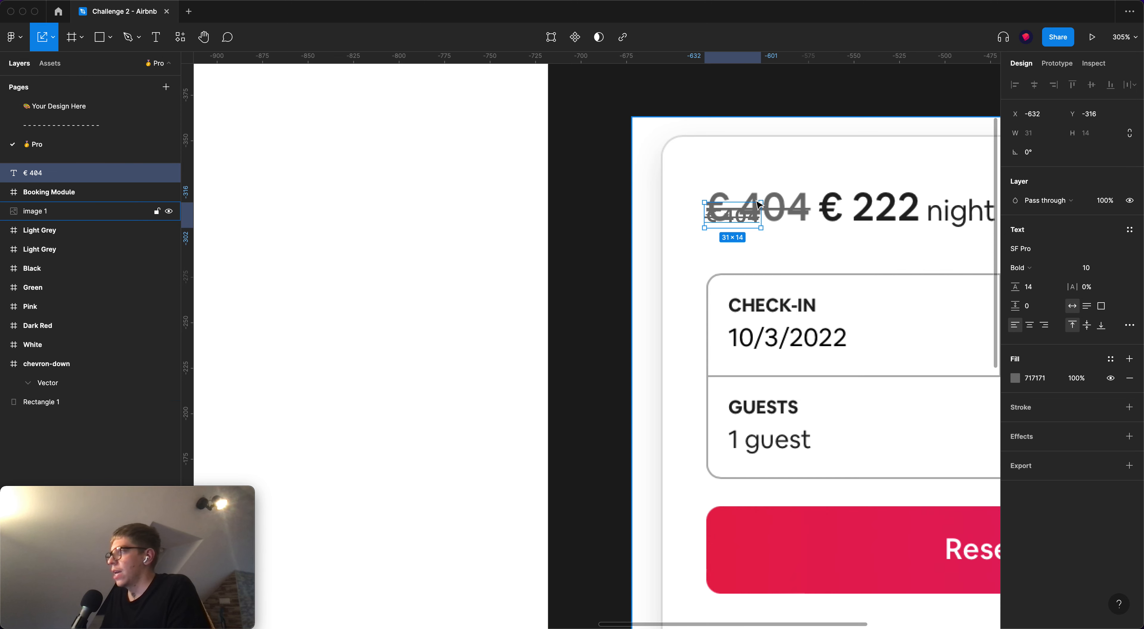
{"action": "left_click_drag", "start_coordinate": [757, 203], "coordinate": [743, 240]}
{"action": "key", "text": "v"}
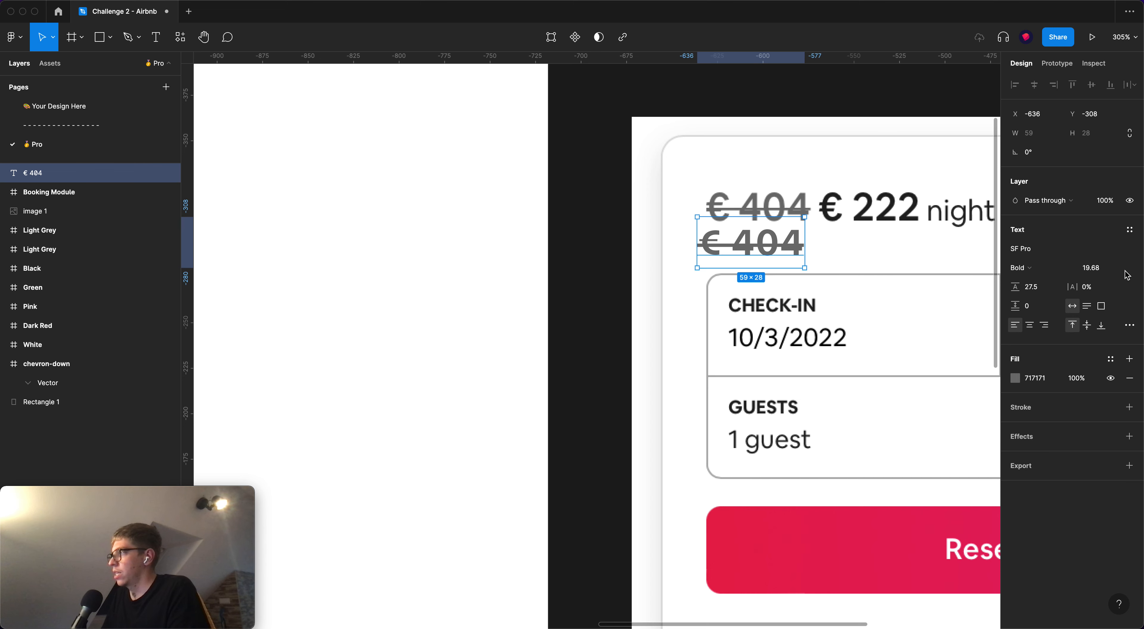
Set the € 404 text's font size to 20 and line height to 28, and overlay it on the screenshot's struck-through price
{"action": "left_click", "coordinate": [1101, 271]}
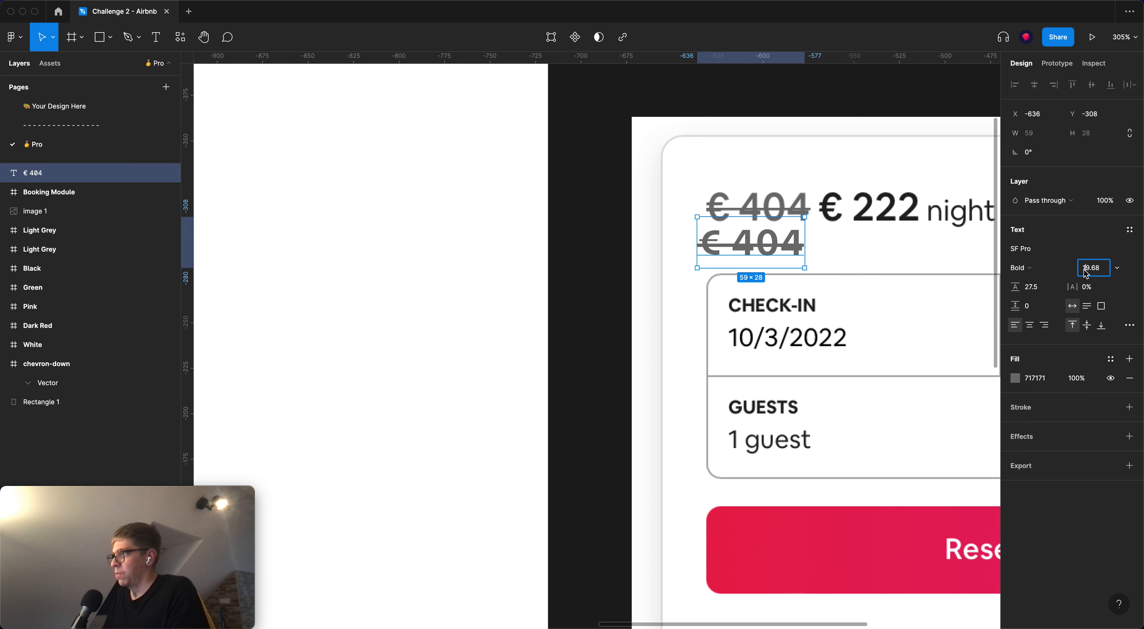
{"action": "double_click", "coordinate": [1099, 270]}
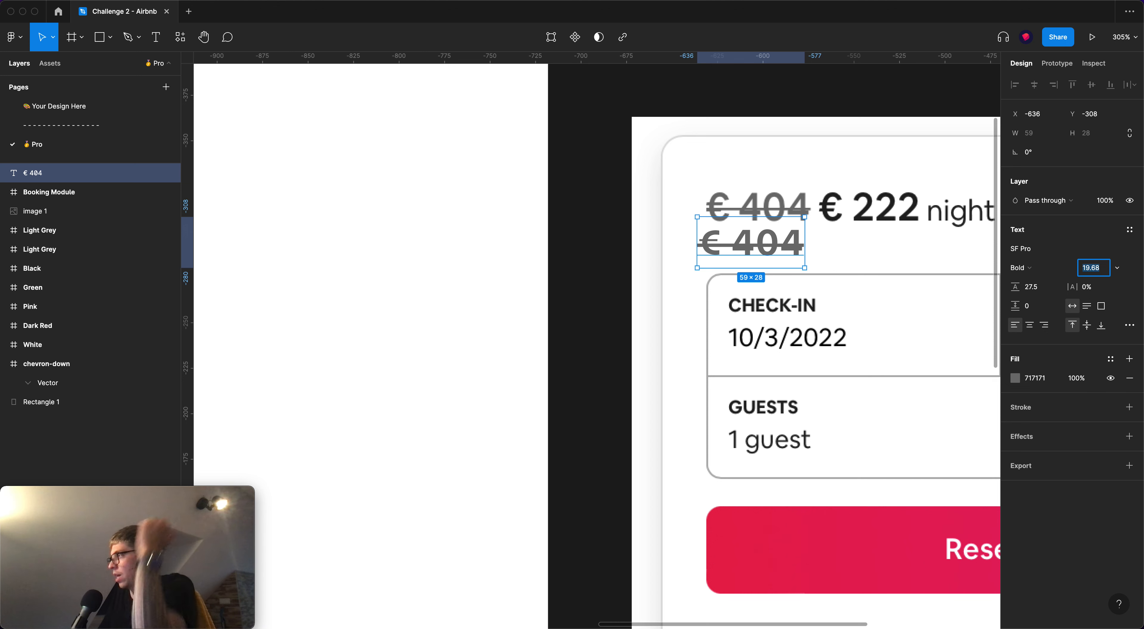
{"action": "type", "text": "20"}
{"action": "left_click", "coordinate": [1034, 288]}
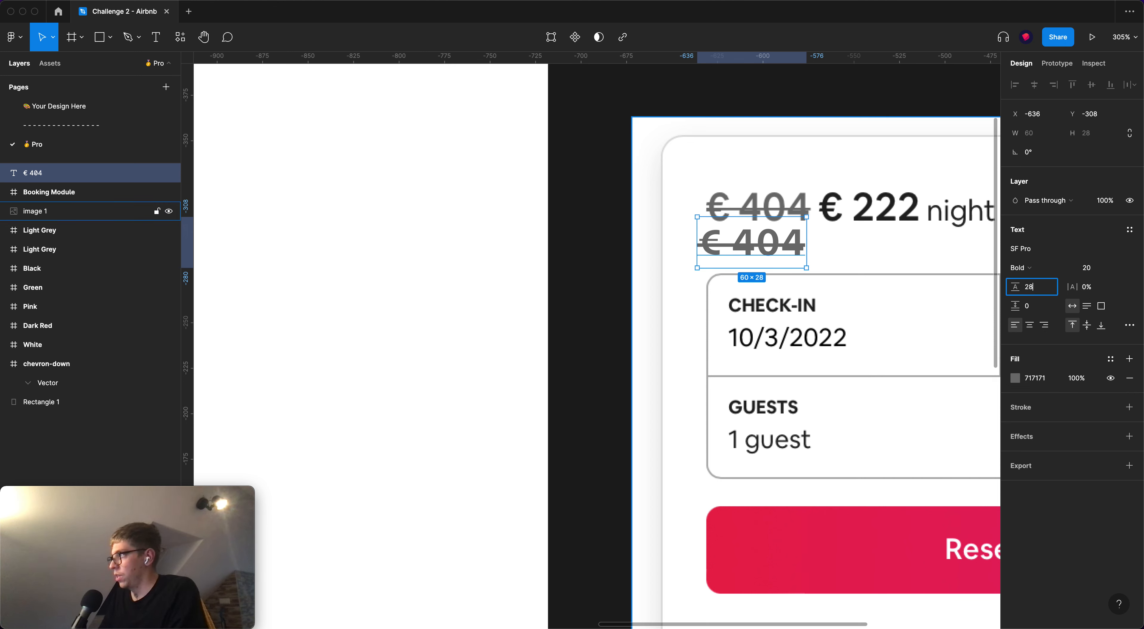
{"action": "left_click_drag", "start_coordinate": [782, 252], "coordinate": [788, 216]}
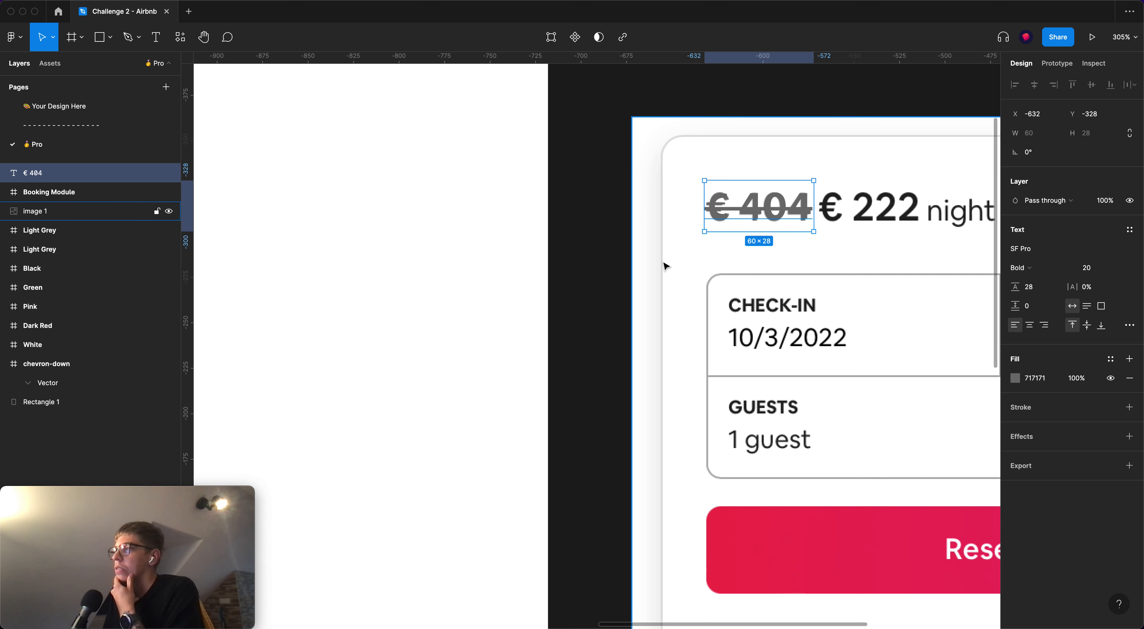
{"action": "left_click", "coordinate": [586, 276]}
{"action": "scroll", "coordinate": [595, 271], "scroll_direction": "up", "scroll_amount": 1}
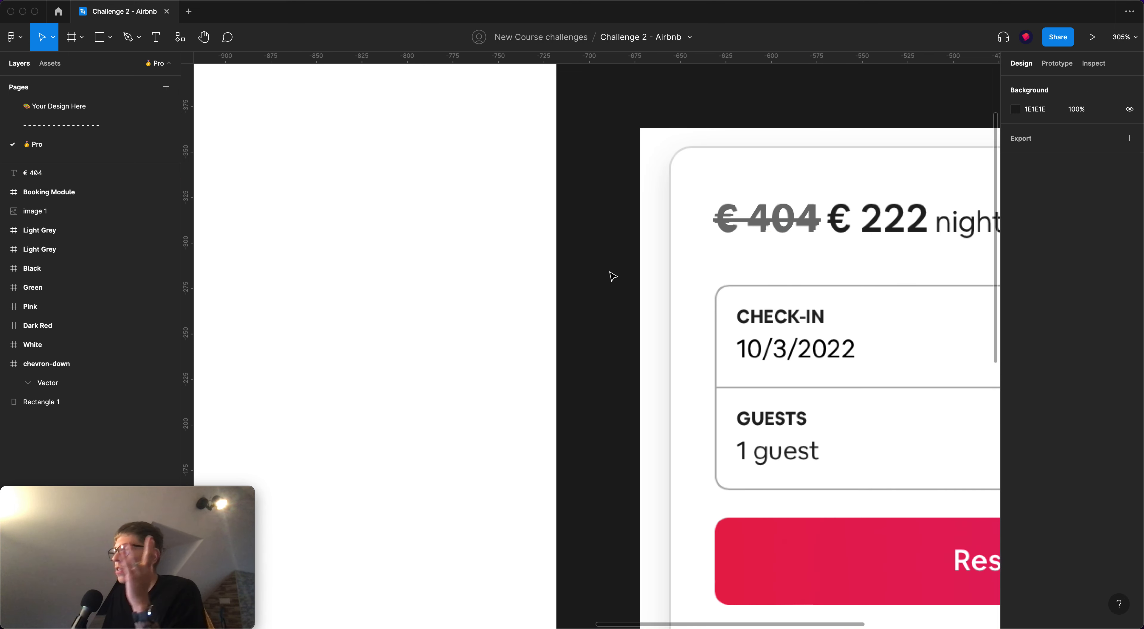
Switch the € 404 text's font to Inter and compare it by placing it over the screenshot's struck-through price
{"action": "left_click", "coordinate": [749, 236]}
{"action": "left_click_drag", "start_coordinate": [767, 227], "coordinate": [769, 270]}
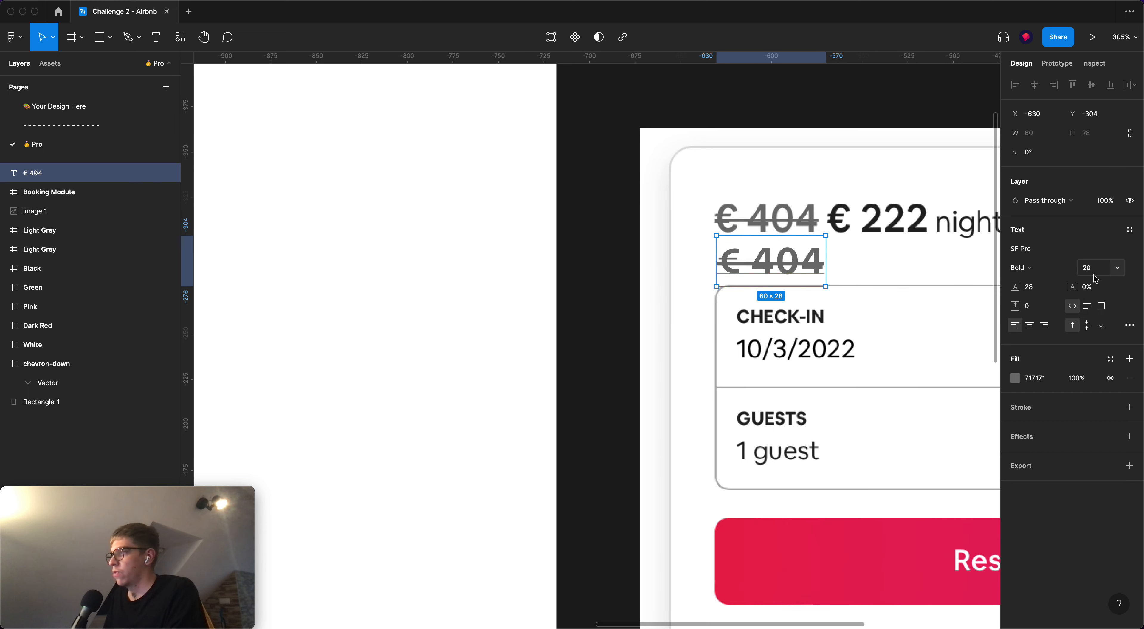
{"action": "left_click", "coordinate": [1080, 249]}
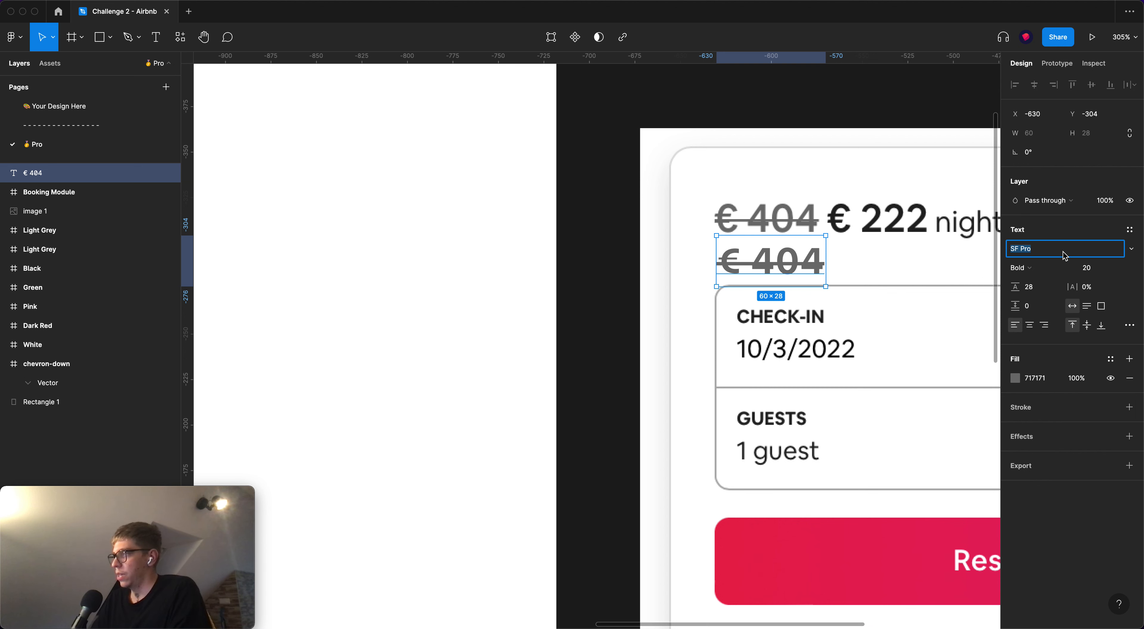
{"action": "type", "text": "InteR"}
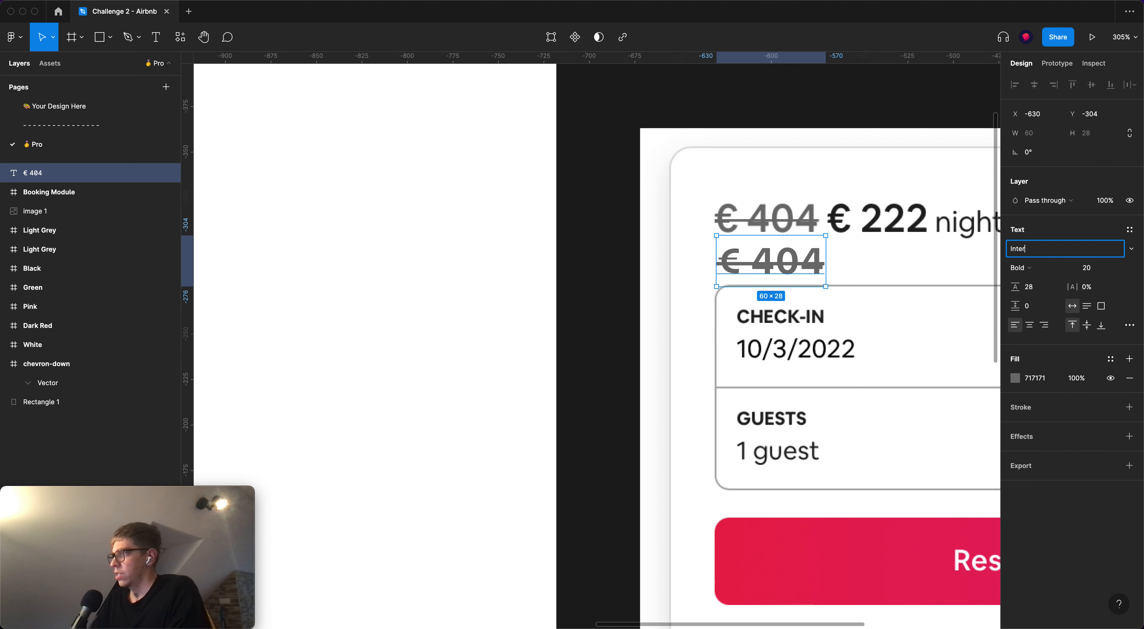
{"action": "key", "text": "Return"}
{"action": "left_click_drag", "start_coordinate": [808, 261], "coordinate": [788, 225]}
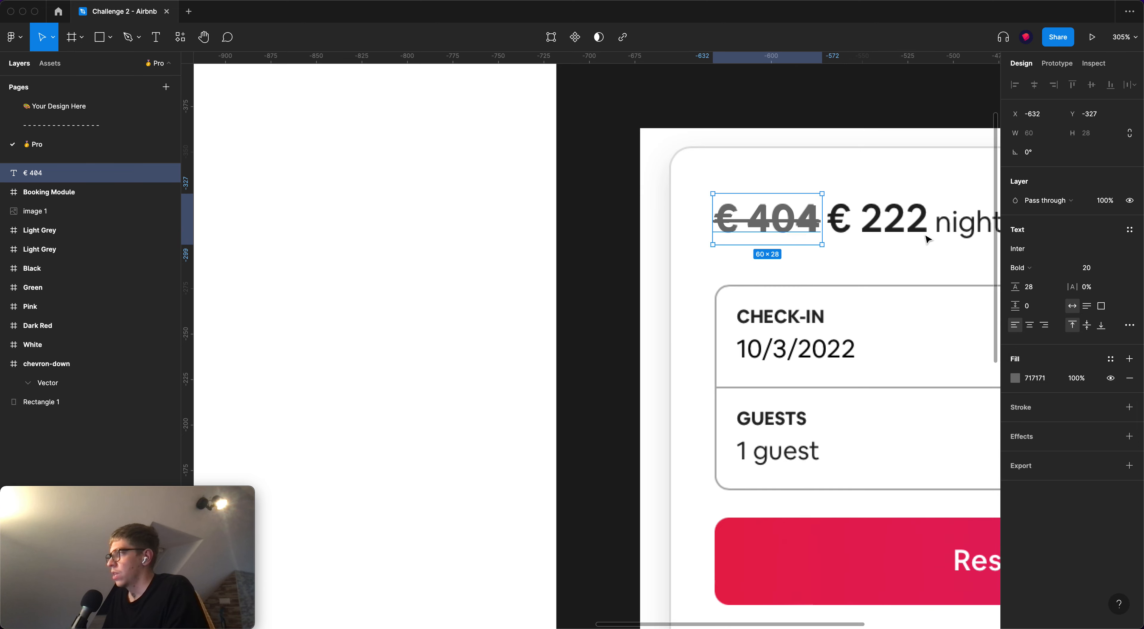
Move the € 404 text into the Booking Module frame
{"action": "scroll", "coordinate": [795, 228], "scroll_direction": "down", "scroll_amount": 8}
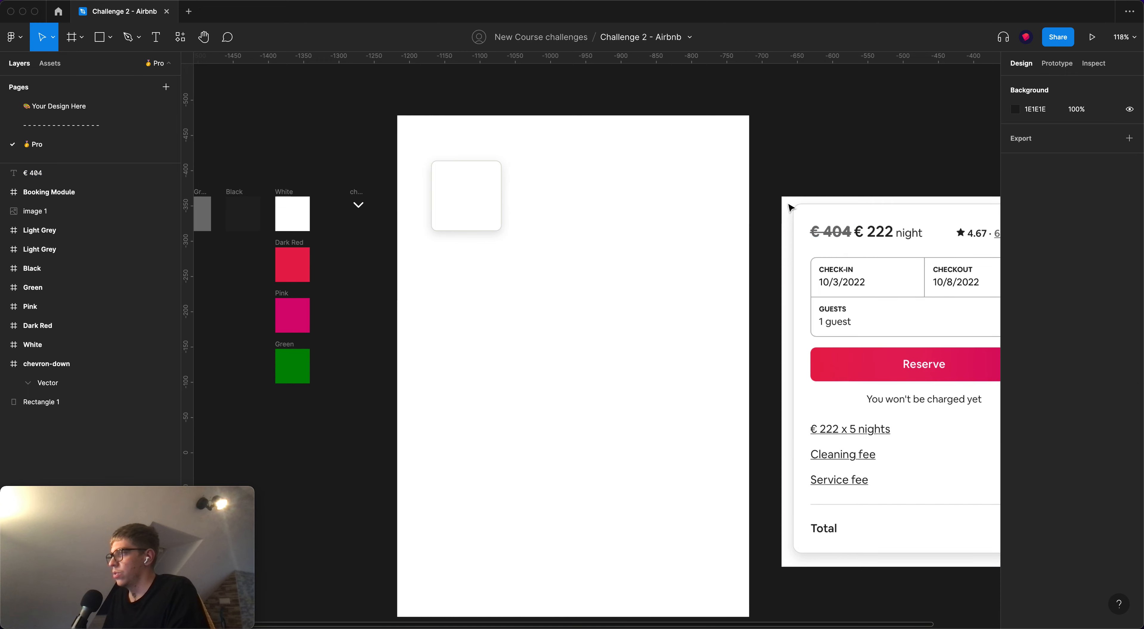
{"action": "left_click_drag", "start_coordinate": [831, 225], "coordinate": [473, 199]}
{"action": "left_click", "coordinate": [454, 178]}
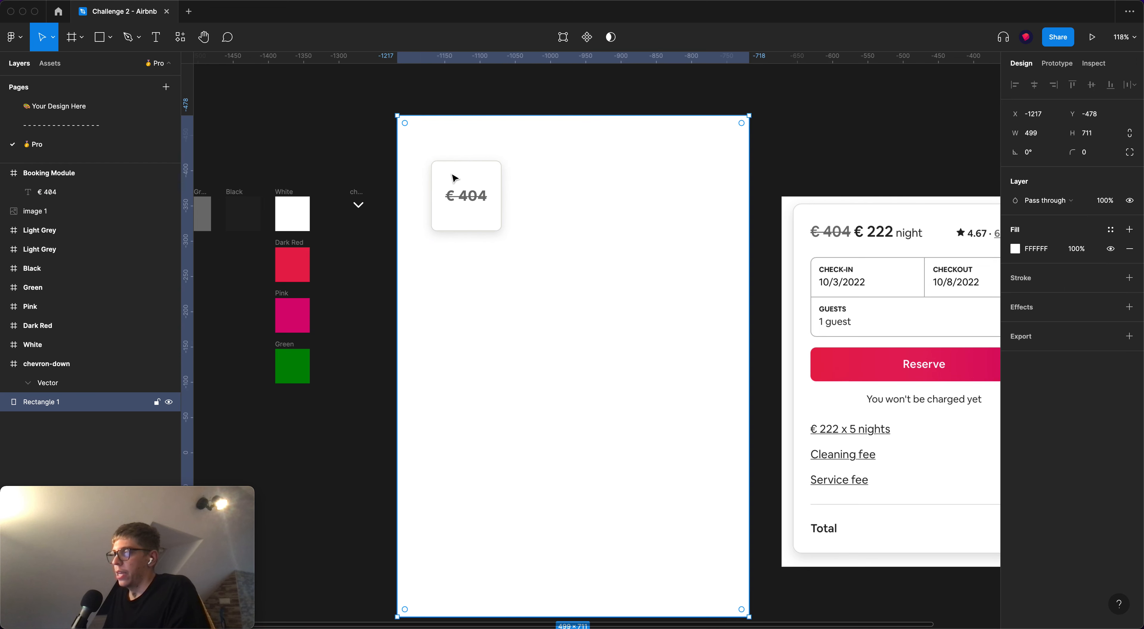
Add auto layout to the Booking Module frame with horizontal and vertical padding of 16
{"action": "left_click", "coordinate": [440, 164]}
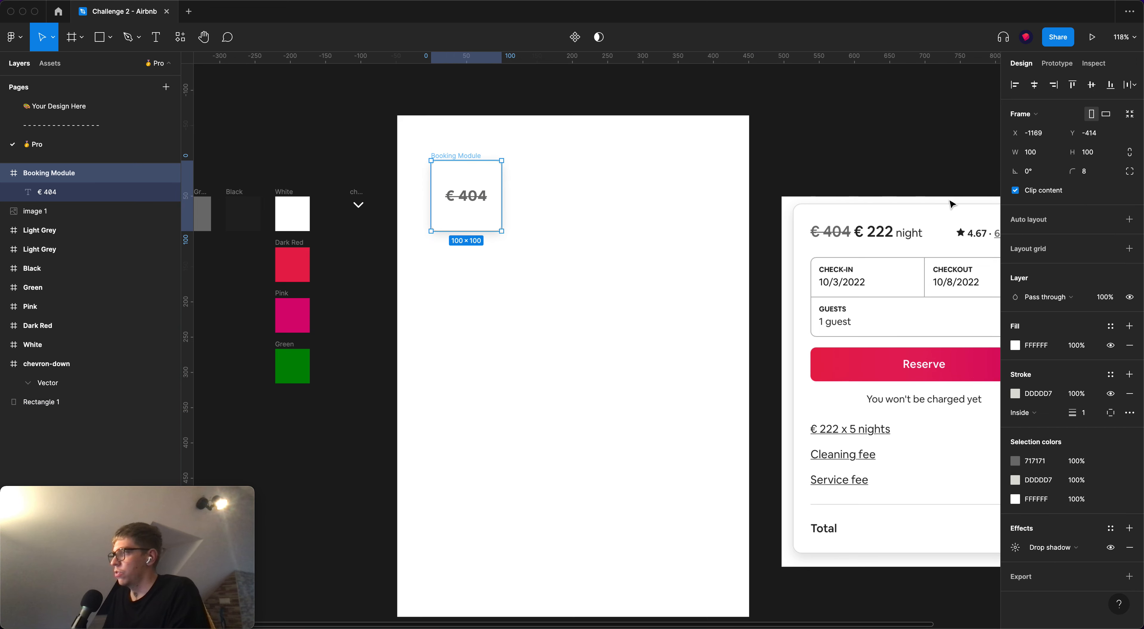
{"action": "key", "text": "shift+a"}
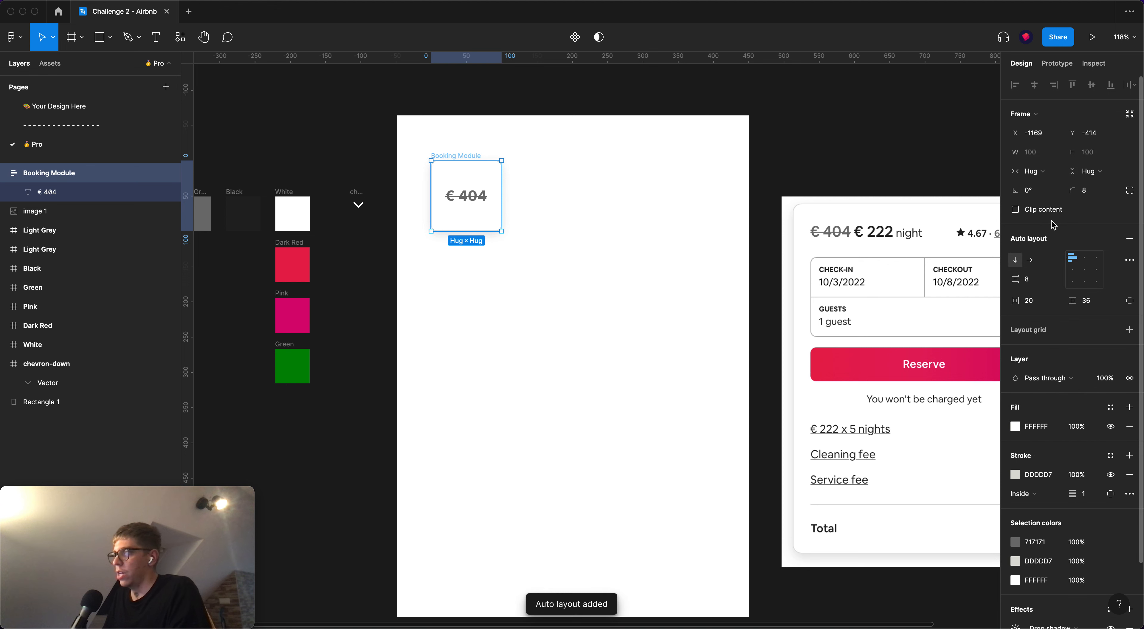
{"action": "left_click", "coordinate": [1031, 300]}
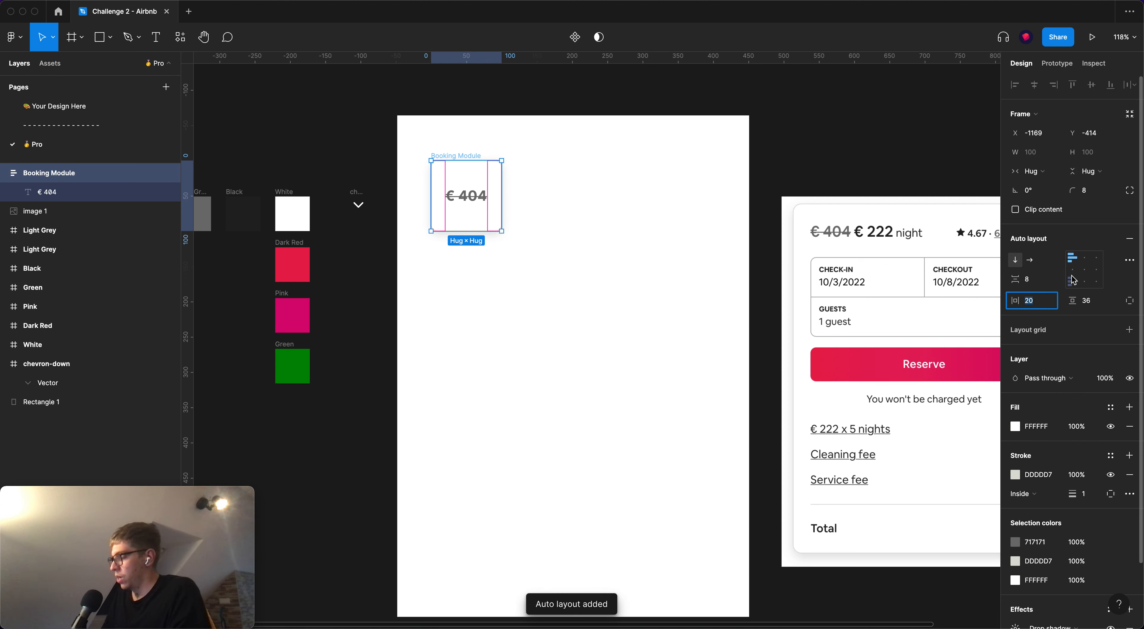
{"action": "type", "text": "16"}
{"action": "key", "text": "Tab"}
{"action": "key", "text": "Return"}
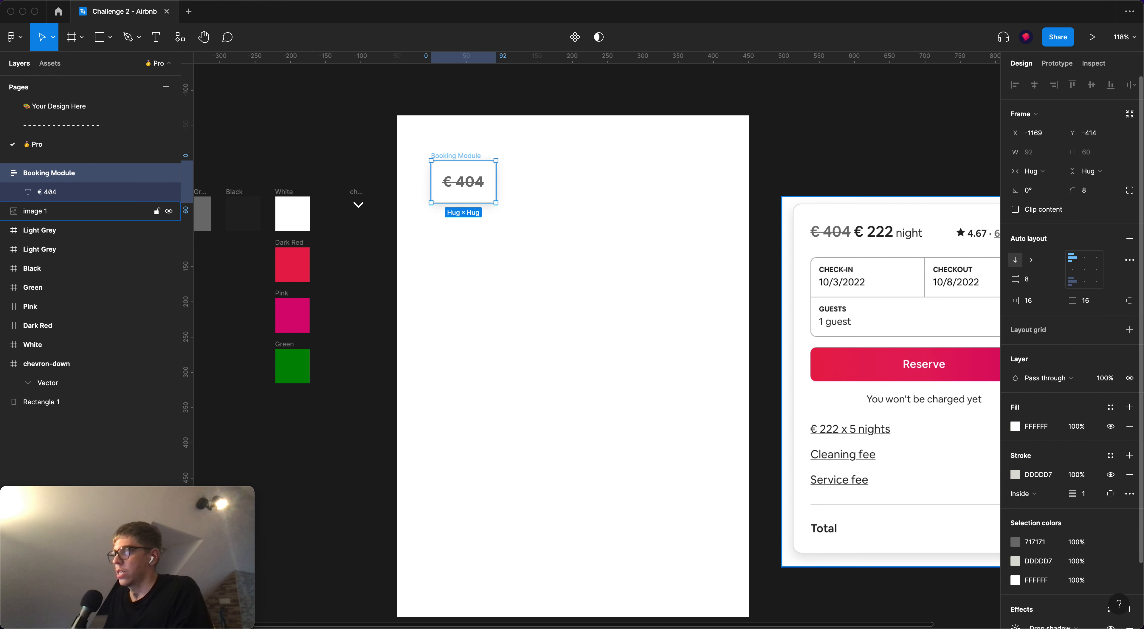
{"action": "left_click", "coordinate": [907, 152]}
Duplicate the € 404 text inside Booking Module and colour the copy 222222, sampled from the Black swatch
{"action": "left_click_drag", "start_coordinate": [916, 147], "coordinate": [858, 159]}
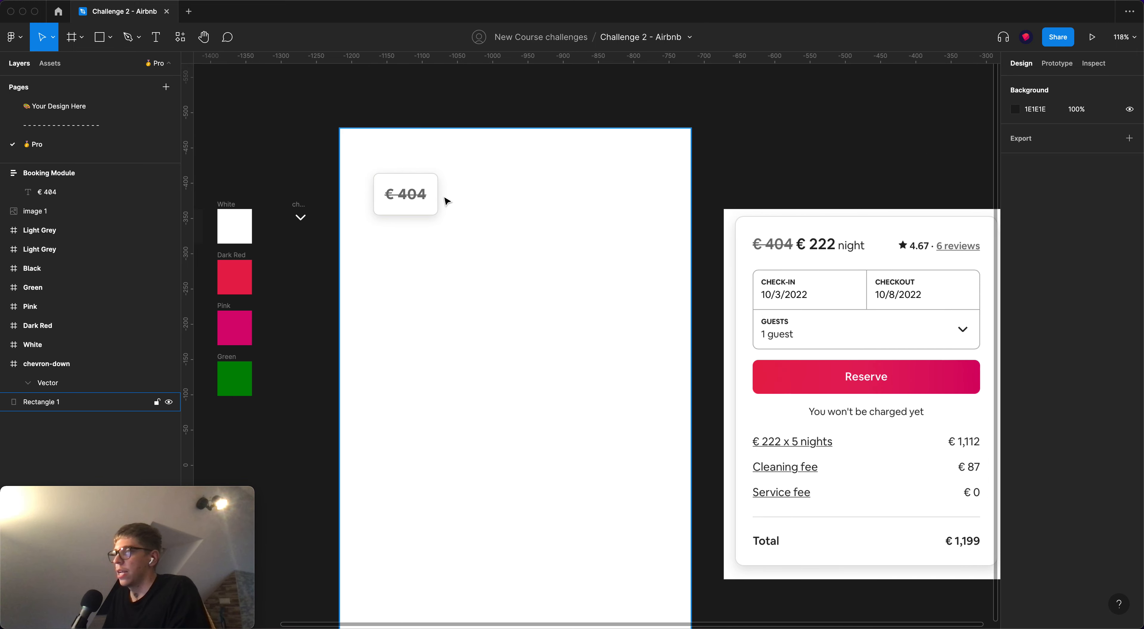
{"action": "double_click", "coordinate": [405, 198]}
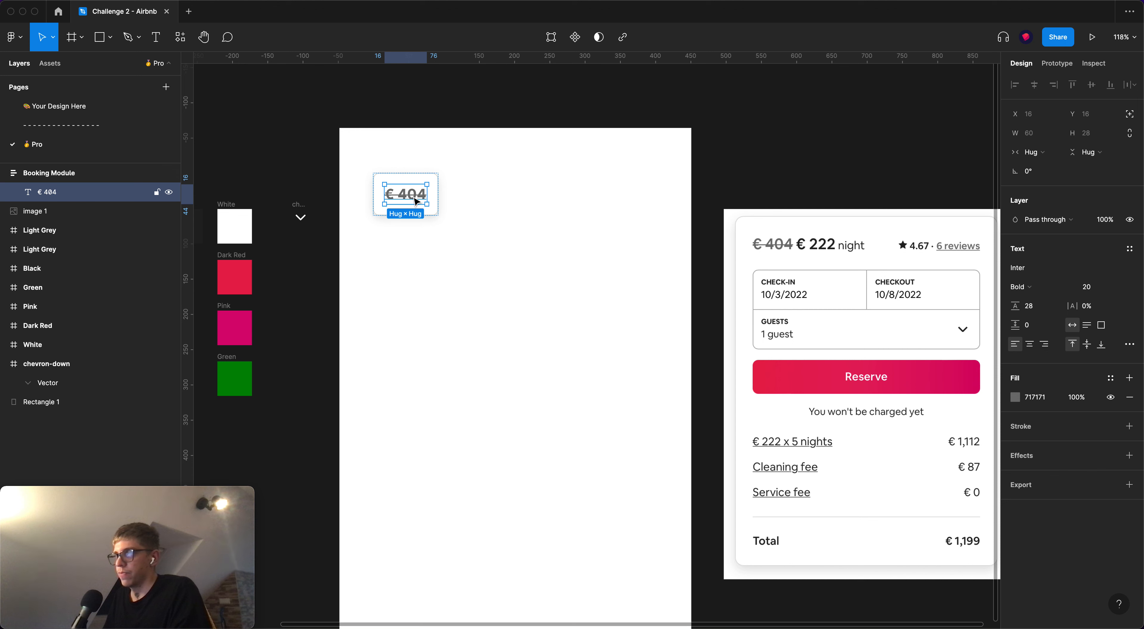
{"action": "key", "text": "super+d"}
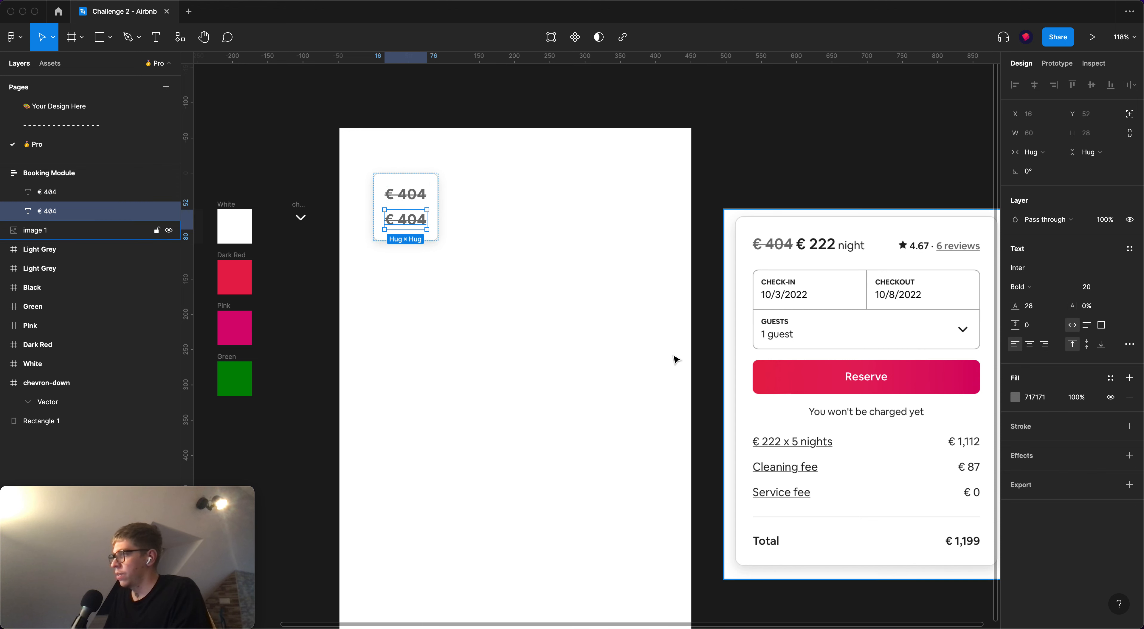
{"action": "left_click_drag", "start_coordinate": [336, 256], "coordinate": [473, 261]}
{"action": "key", "text": "i"}
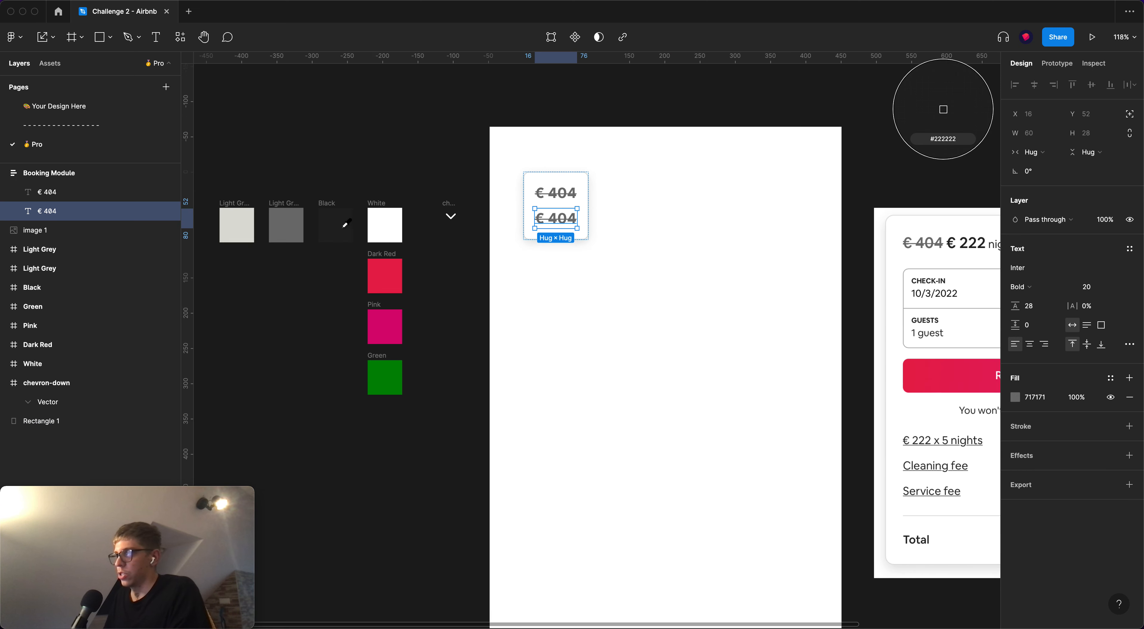
{"action": "left_click", "coordinate": [340, 225]}
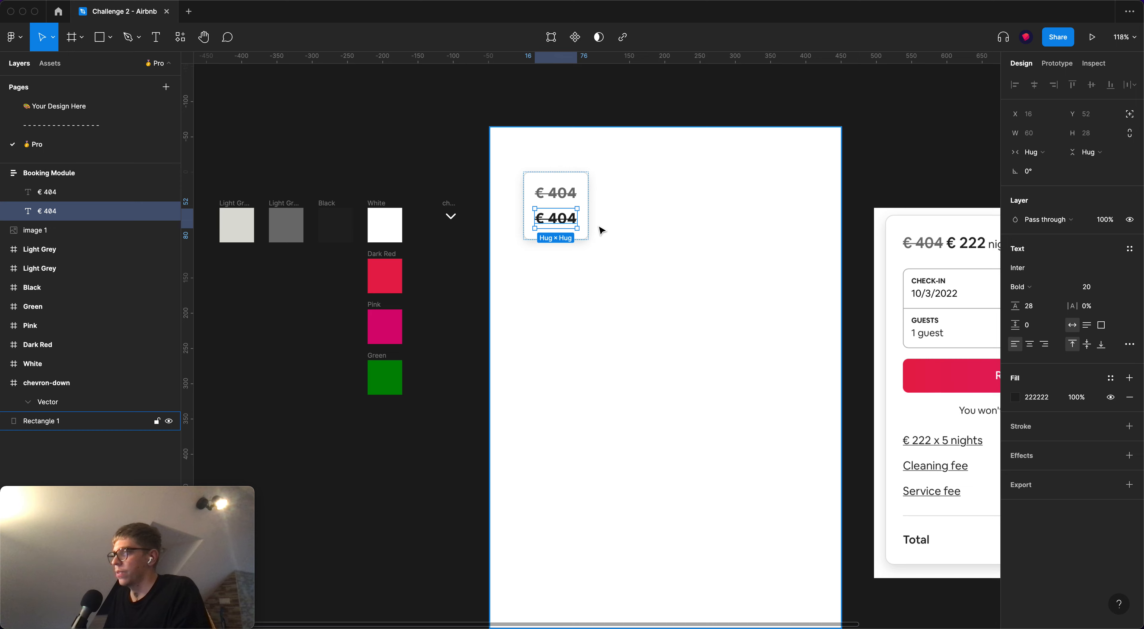
{"action": "scroll", "coordinate": [582, 232], "scroll_direction": "right", "scroll_amount": 2}
{"action": "key", "text": "i"}
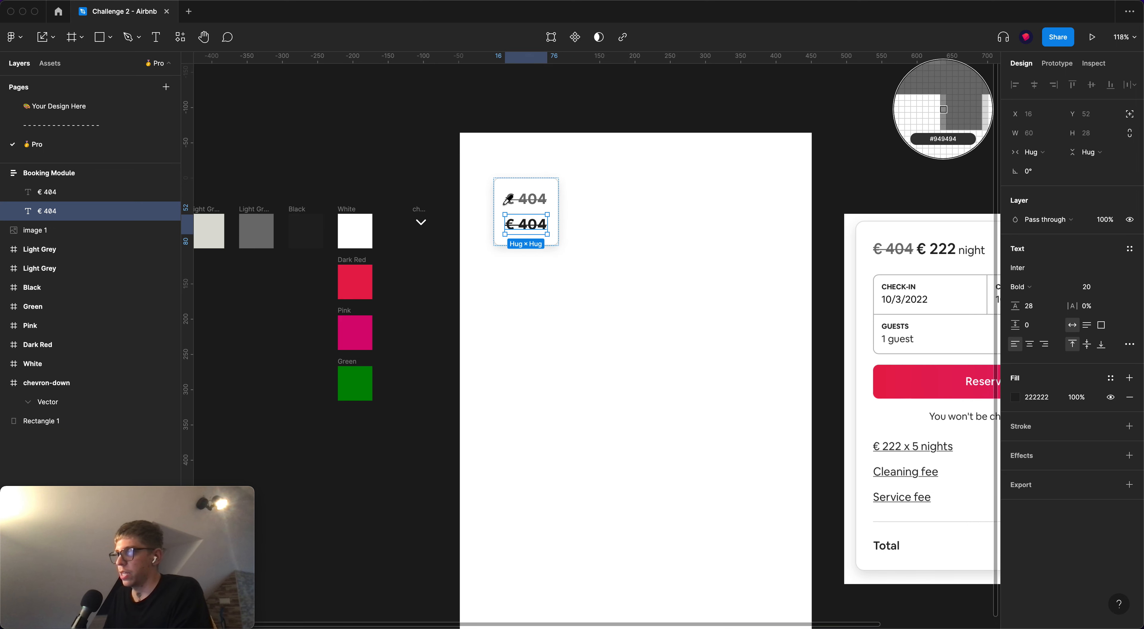
{"action": "key", "text": "Escape"}
{"action": "key", "text": "i"}
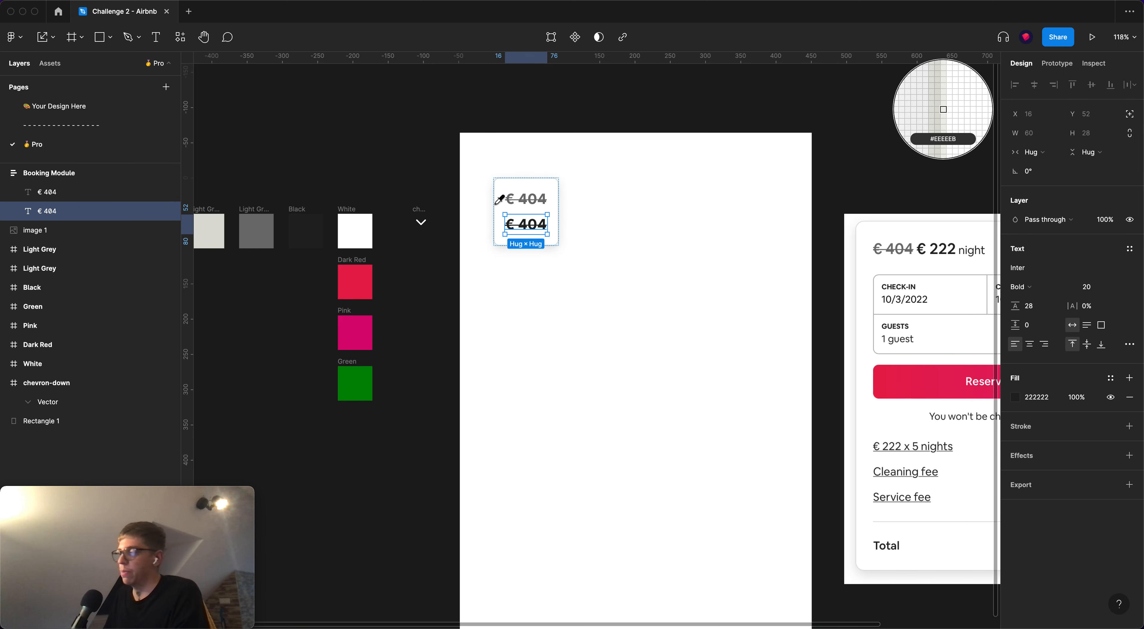
{"action": "key", "text": "Escape"}
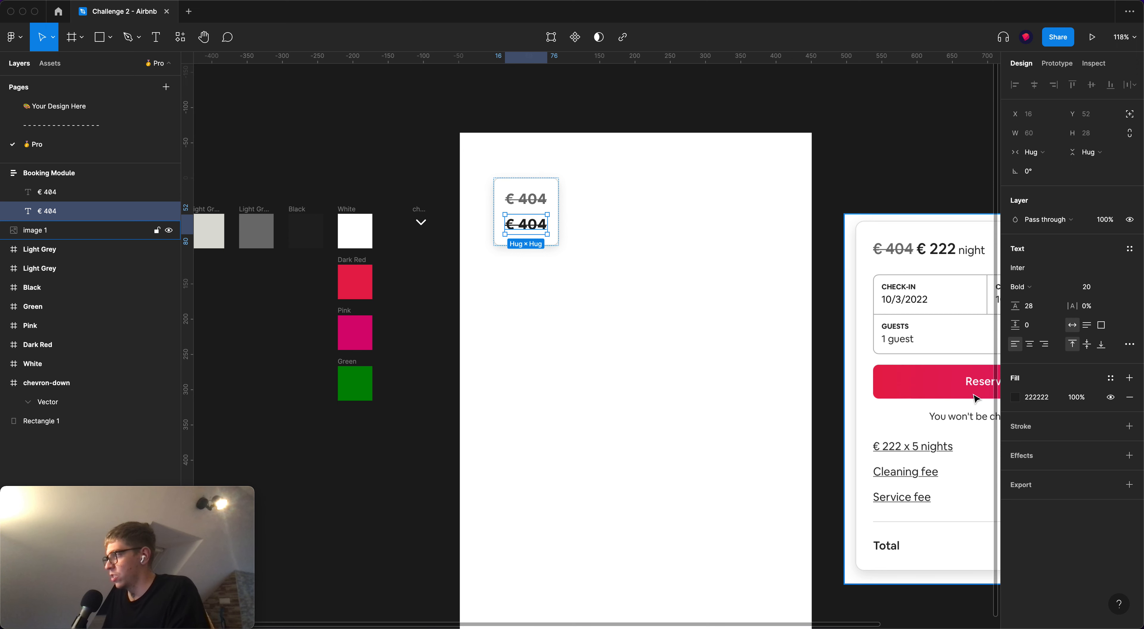
{"action": "left_click", "coordinate": [1016, 397]}
{"action": "left_click", "coordinate": [874, 496]}
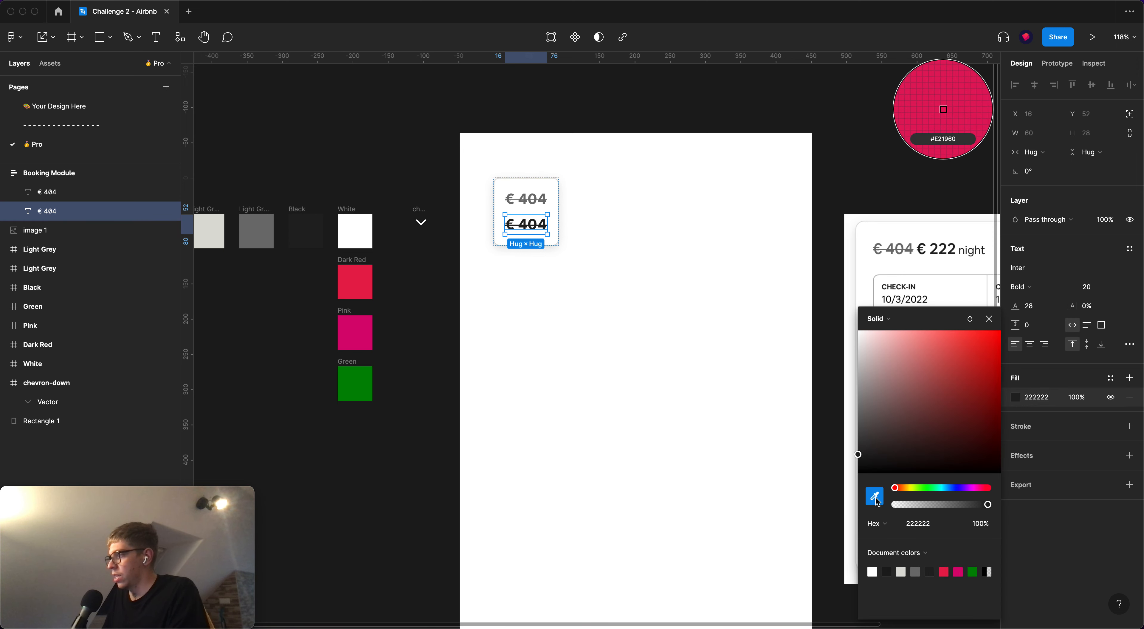
{"action": "key", "text": "Escape"}
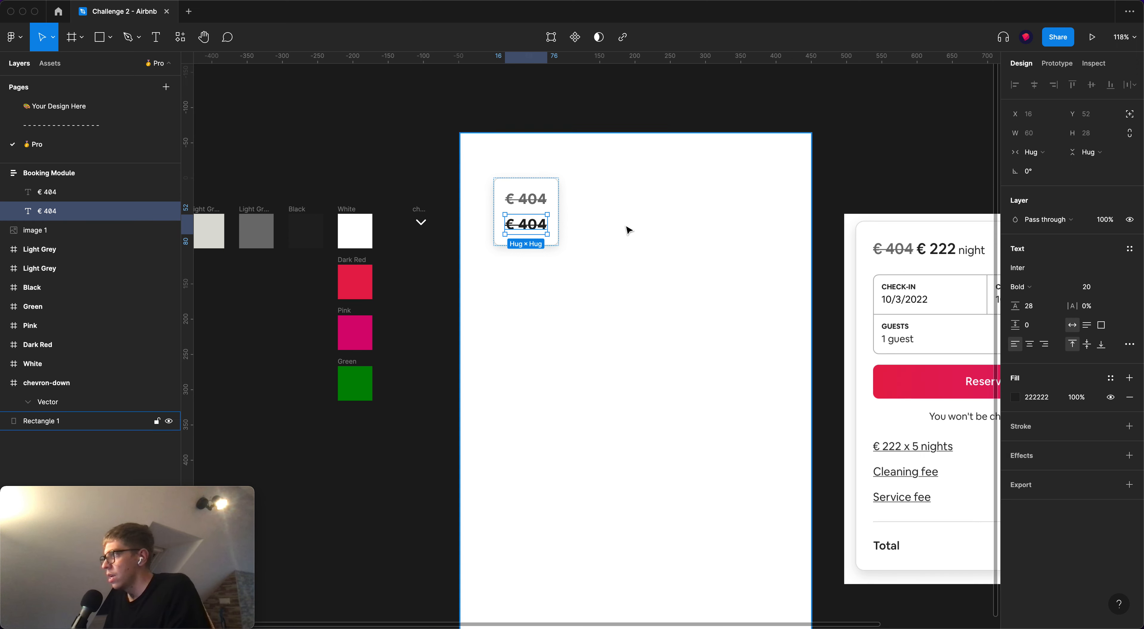
Remove the strikethrough decoration from the black € 404 copy
{"action": "left_click", "coordinate": [1130, 345]}
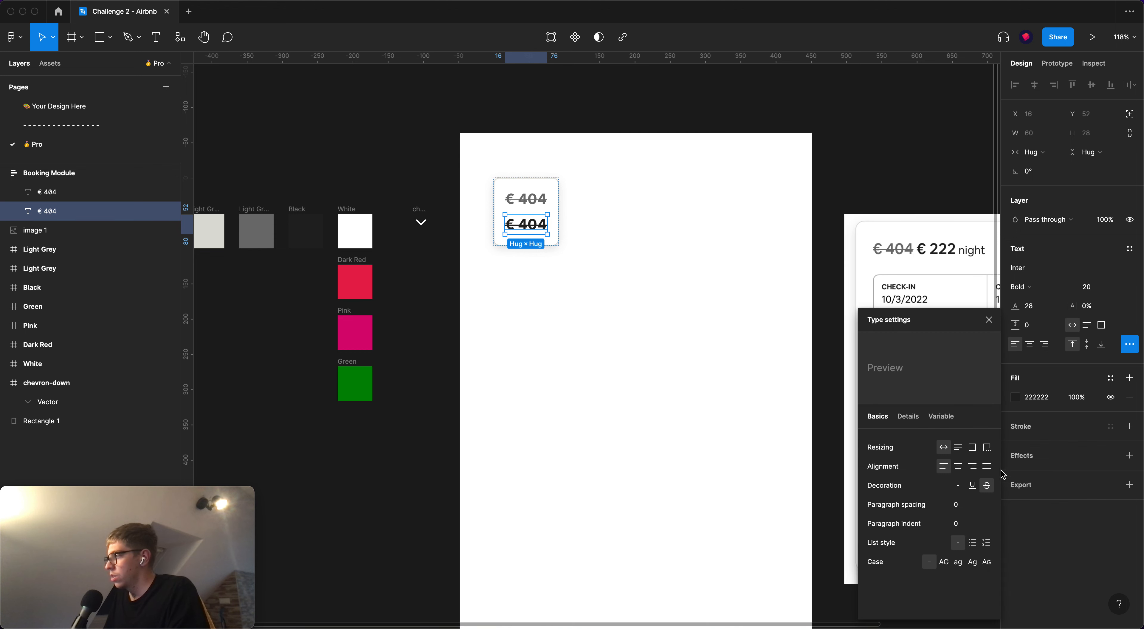
{"action": "left_click", "coordinate": [960, 489]}
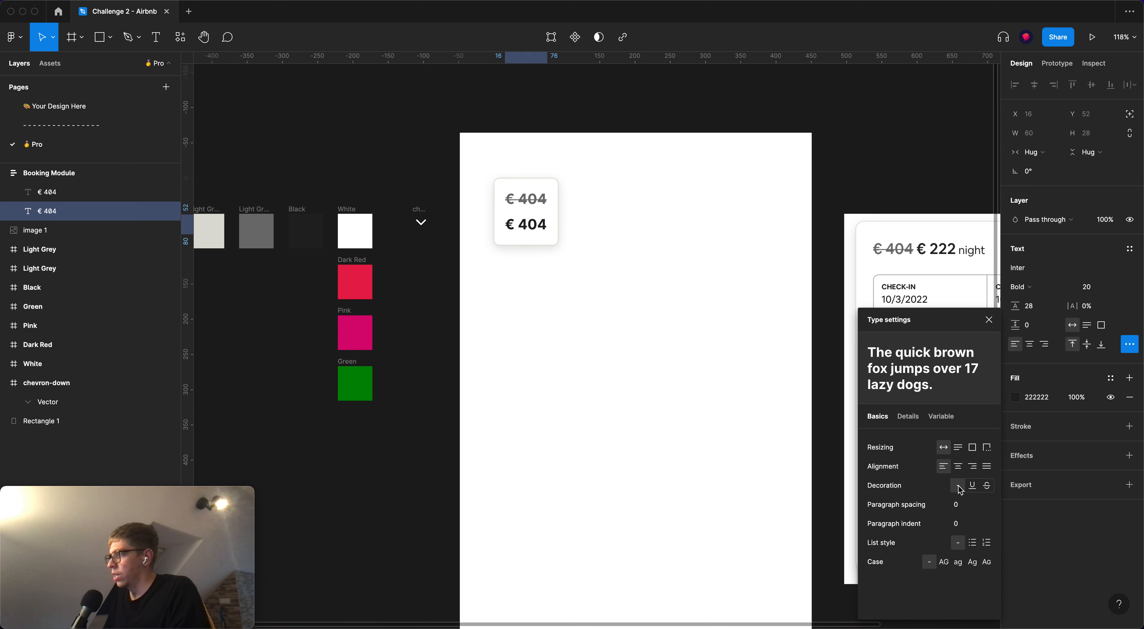
{"action": "left_click", "coordinate": [871, 172]}
Change the black price text in Booking Module to € 222
{"action": "double_click", "coordinate": [527, 226]}
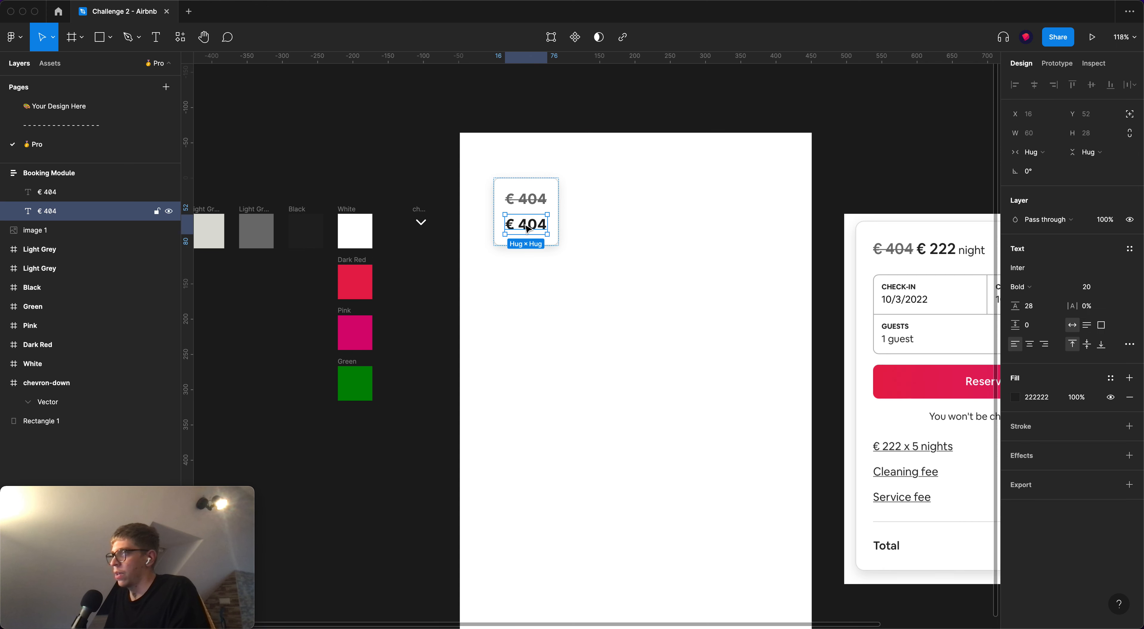
{"action": "double_click", "coordinate": [526, 225]}
{"action": "type", "text": "2"}
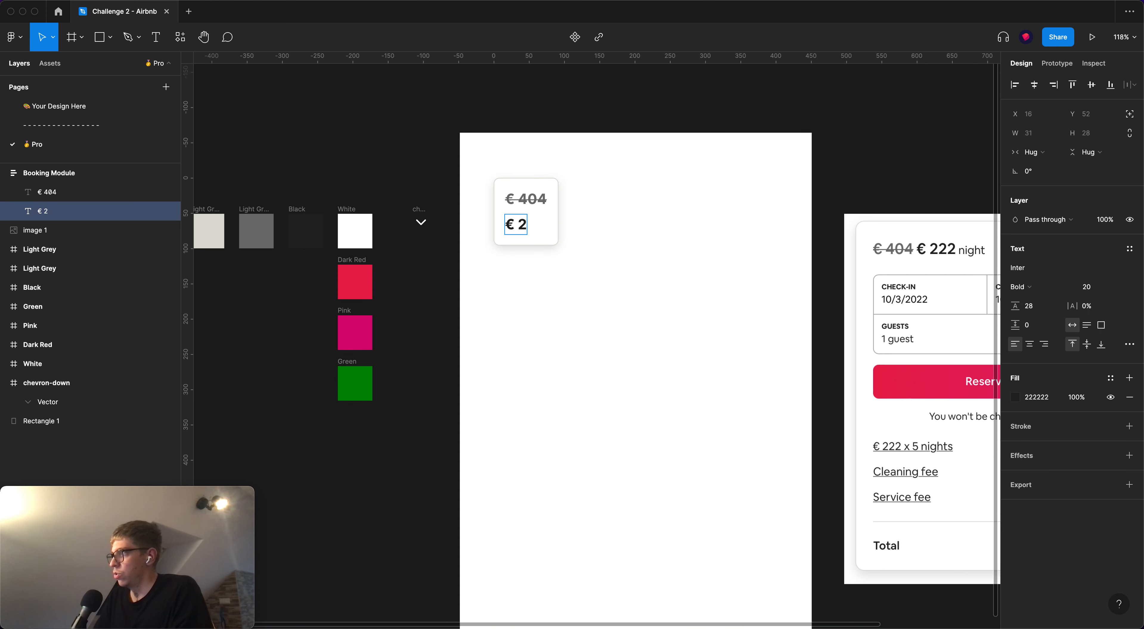
{"action": "type", "text": "222"}
{"action": "key", "text": "BackSpace"}
{"action": "key", "text": "Escape"}
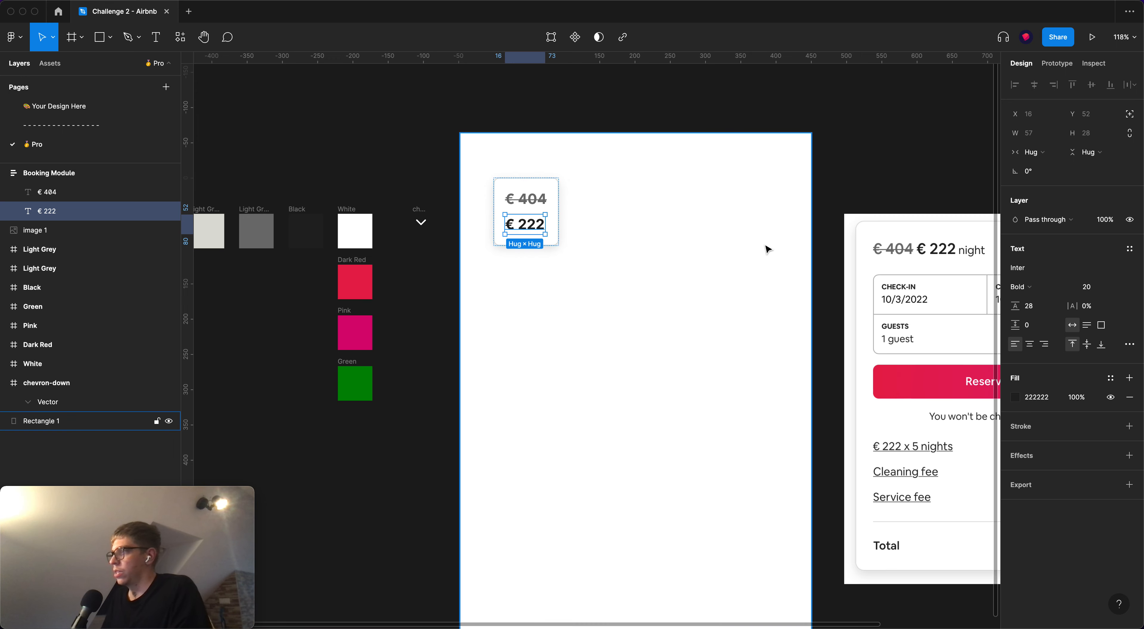
Duplicate the € 222 text, place a copy over the card screenshot below its price line, and change it to "night"
{"action": "key", "text": "super+d"}
{"action": "left_click_drag", "start_coordinate": [532, 251], "coordinate": [981, 272]}
{"action": "double_click", "coordinate": [980, 274]}
{"action": "type", "text": "night"}
{"action": "key", "text": "Escape"}
Set the night text to Regular weight, size 16 and line height 14, and overlay it on the screenshot's night label
{"action": "left_click_drag", "start_coordinate": [875, 251], "coordinate": [812, 260]}
{"action": "scroll", "coordinate": [991, 256], "scroll_direction": "up", "scroll_amount": 5}
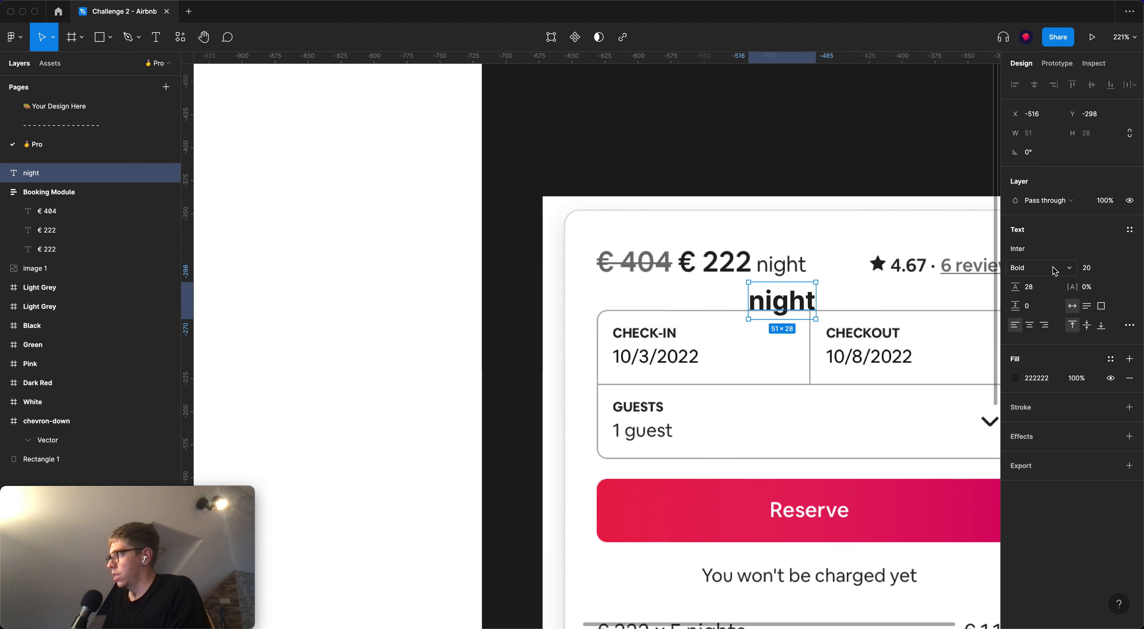
{"action": "left_click", "coordinate": [1020, 267]}
{"action": "left_click", "coordinate": [1052, 227]}
{"action": "scroll", "coordinate": [846, 280], "scroll_direction": "up", "scroll_amount": 2}
{"action": "left_click", "coordinate": [1091, 268]}
{"action": "type", "text": "16"}
{"action": "key", "text": "Tab"}
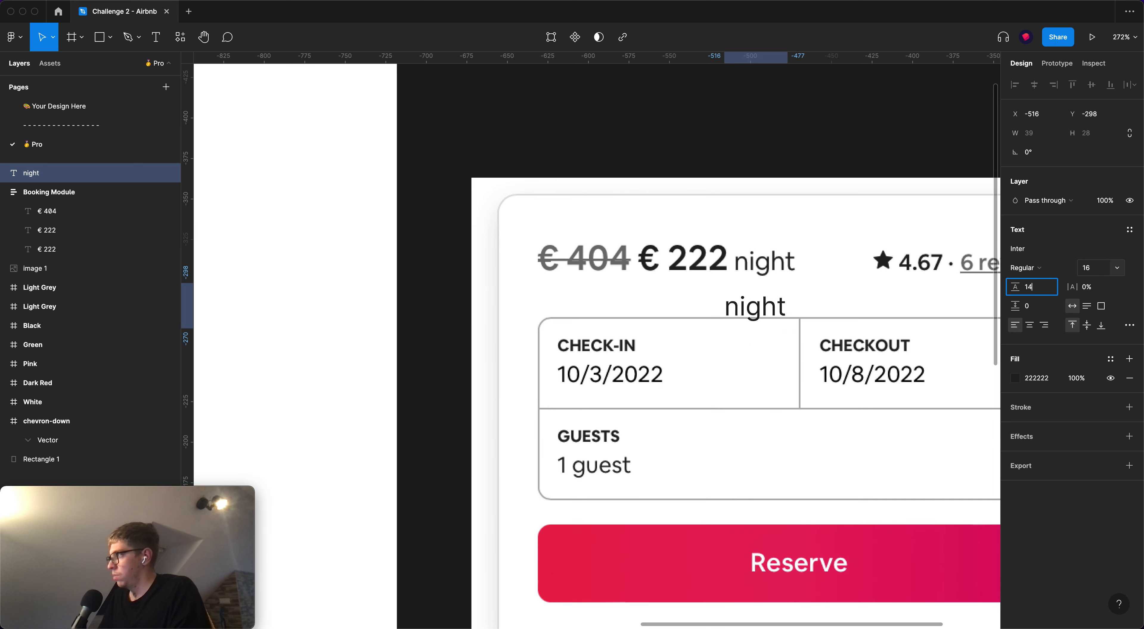
{"action": "type", "text": "14"}
{"action": "key", "text": "Return"}
{"action": "left_click_drag", "start_coordinate": [756, 300], "coordinate": [765, 265]}
Move the night text into Booking Module below the prices and delete the spare € 222 copy
{"action": "scroll", "coordinate": [765, 265], "scroll_direction": "down", "scroll_amount": 5}
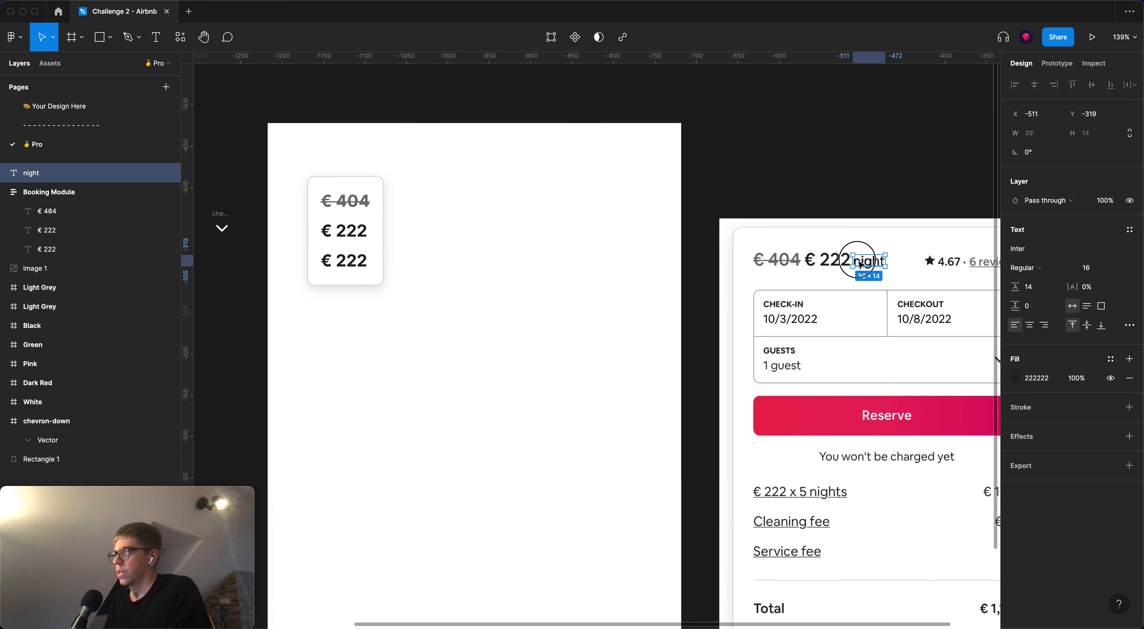
{"action": "left_click_drag", "start_coordinate": [859, 265], "coordinate": [329, 266]}
{"action": "left_click", "coordinate": [337, 278]}
{"action": "key", "text": "Delete"}
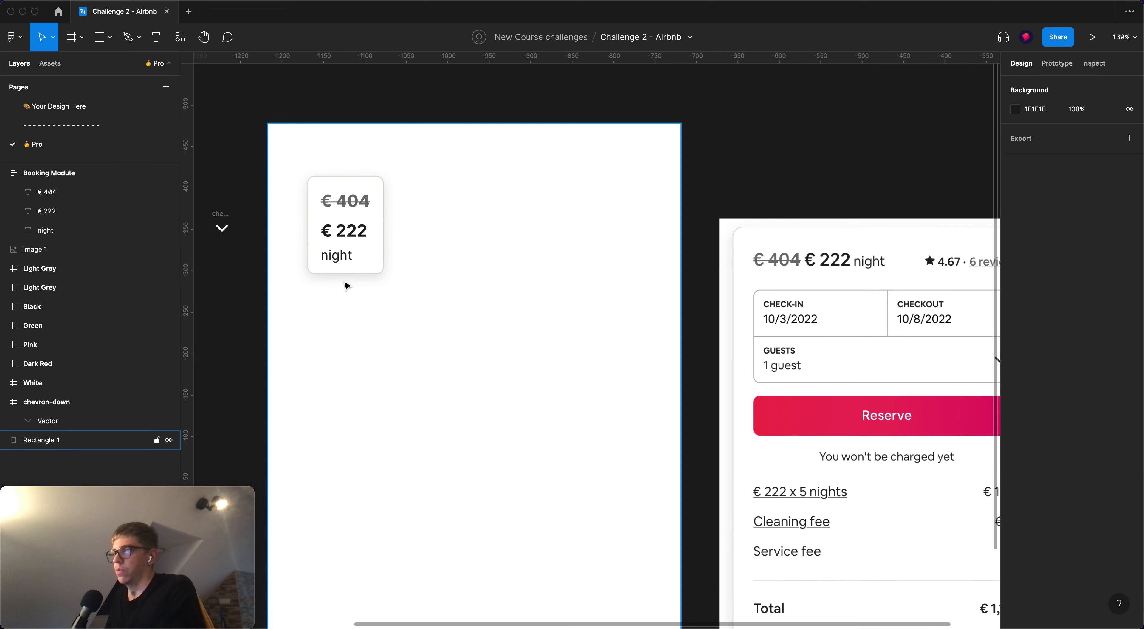
{"action": "scroll", "coordinate": [347, 286], "scroll_direction": "left", "scroll_amount": 2}
{"action": "left_click", "coordinate": [891, 276]}
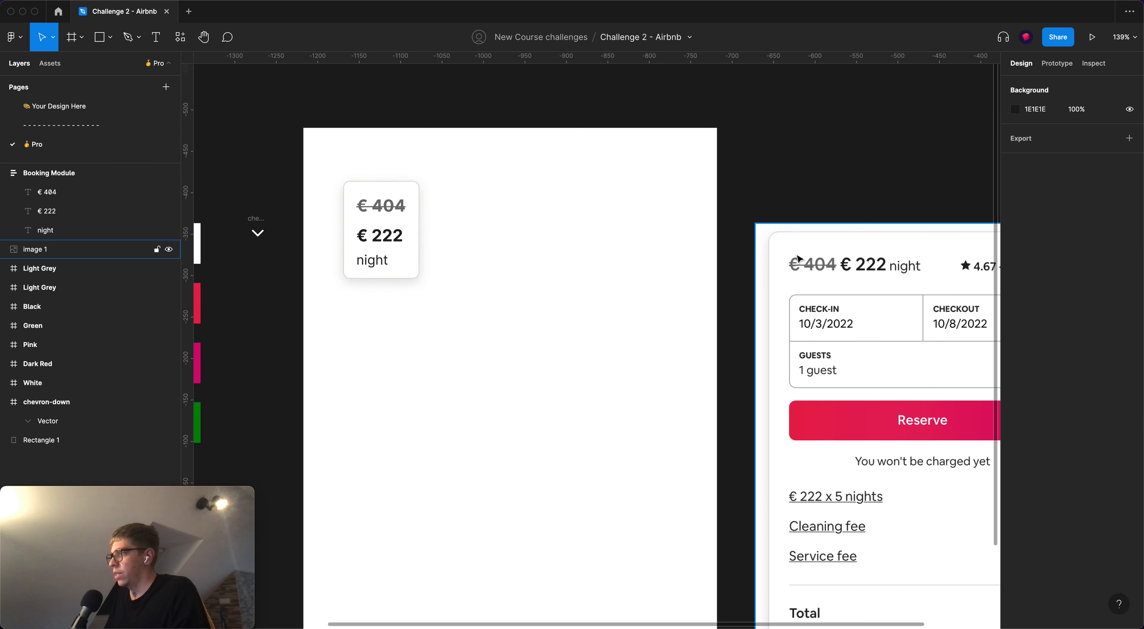
Wrap the € 404, € 222 and night texts in an auto-layout frame inside Booking Module
{"action": "key", "text": "Escape"}
{"action": "left_click", "coordinate": [391, 216]}
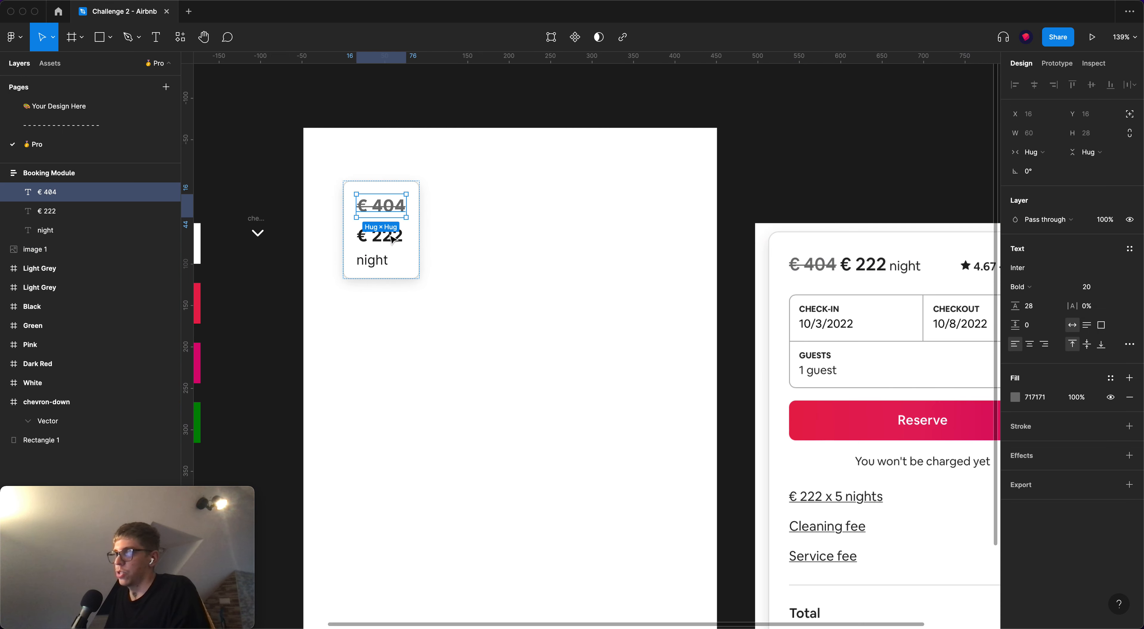
{"action": "left_click", "coordinate": [392, 233], "text": "shift"}
{"action": "left_click", "coordinate": [374, 260], "text": "shift"}
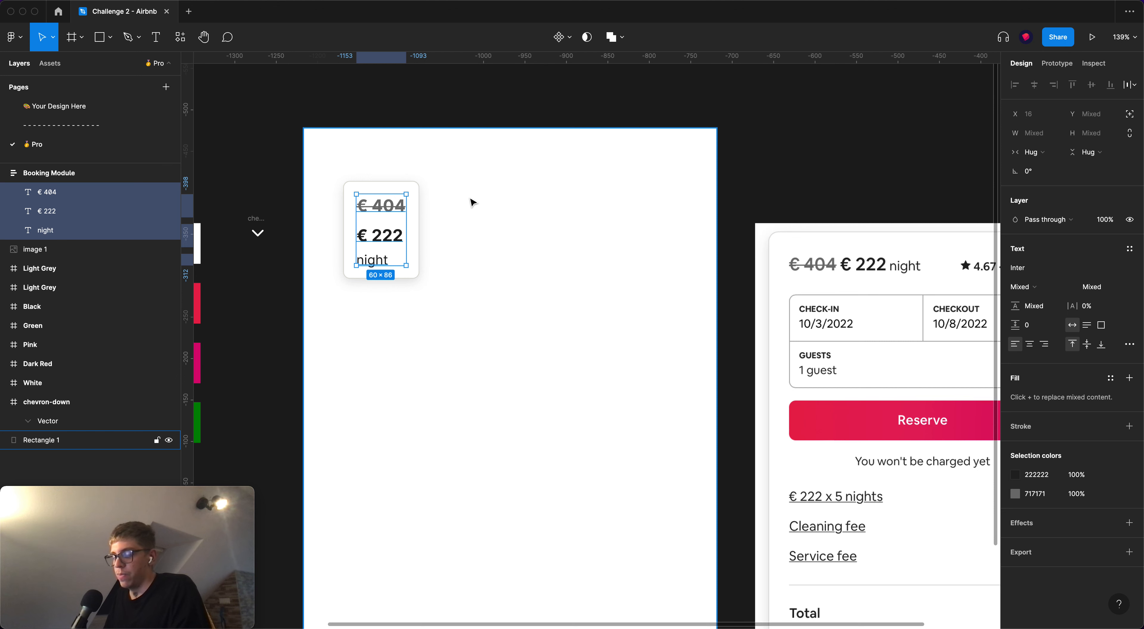
{"action": "key", "text": "shift+a"}
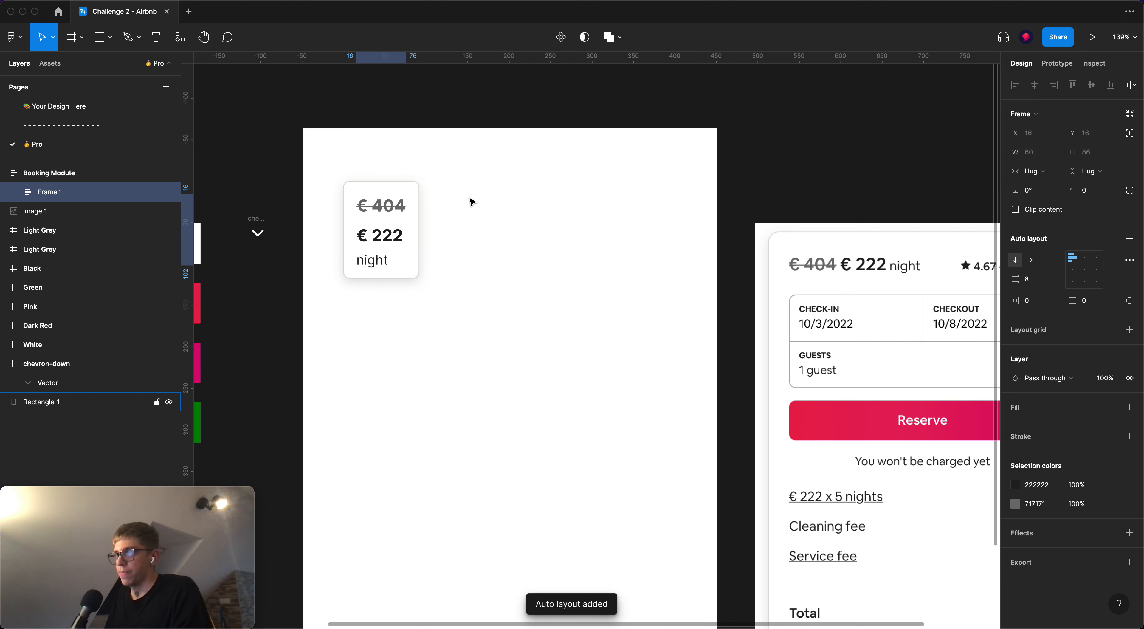
Rename the new frame Price and arrange its three texts horizontally, aligned to the bottom left
{"action": "key", "text": "super+r"}
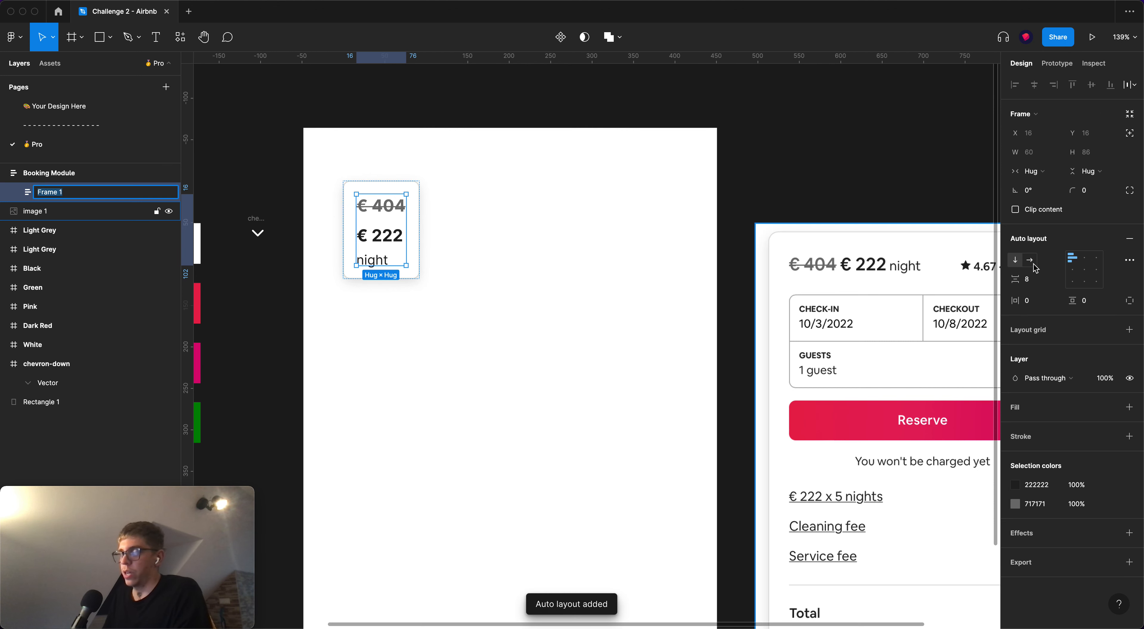
{"action": "type", "text": "Price"}
{"action": "key", "text": "Return"}
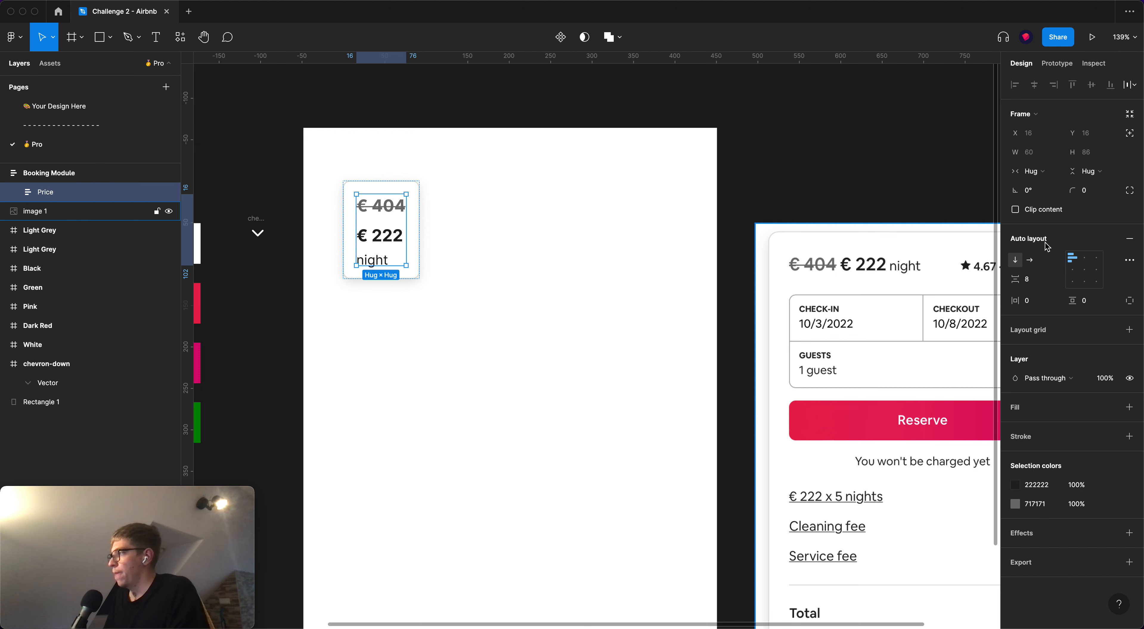
{"action": "left_click", "coordinate": [1031, 260]}
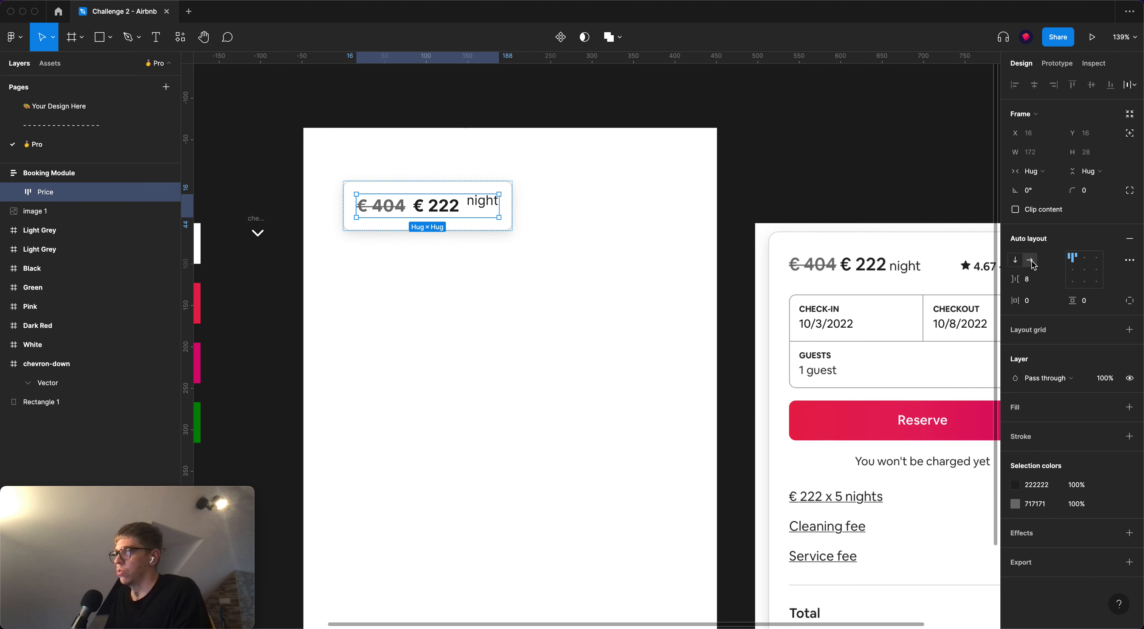
{"action": "left_click", "coordinate": [1073, 282]}
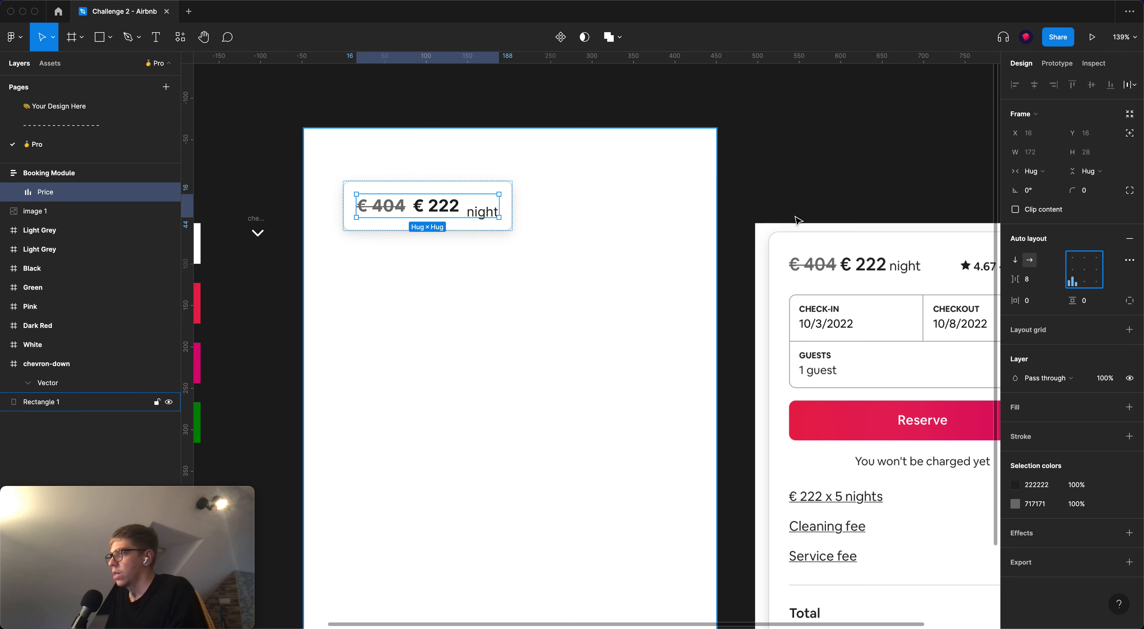
Inspect the vertical alignment of the night text beside € 404 and € 222 and compare it with the screenshot's price line
{"action": "scroll", "coordinate": [804, 197], "scroll_direction": "left", "scroll_amount": 3}
{"action": "left_click", "coordinate": [558, 228]}
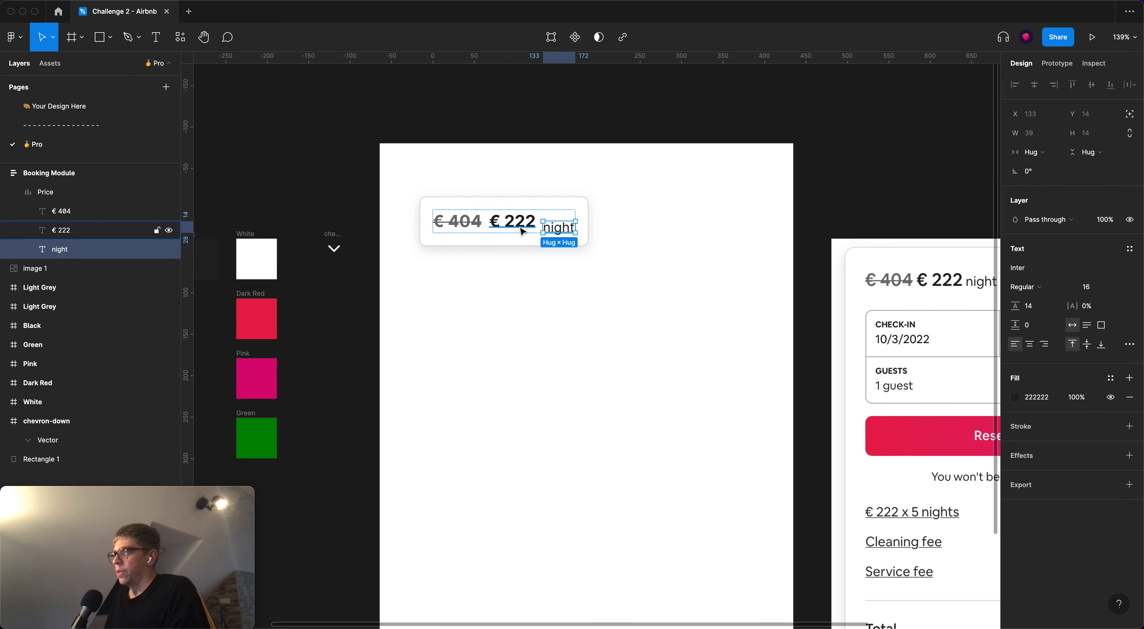
{"action": "left_click", "coordinate": [534, 219]}
{"action": "left_click", "coordinate": [552, 229]}
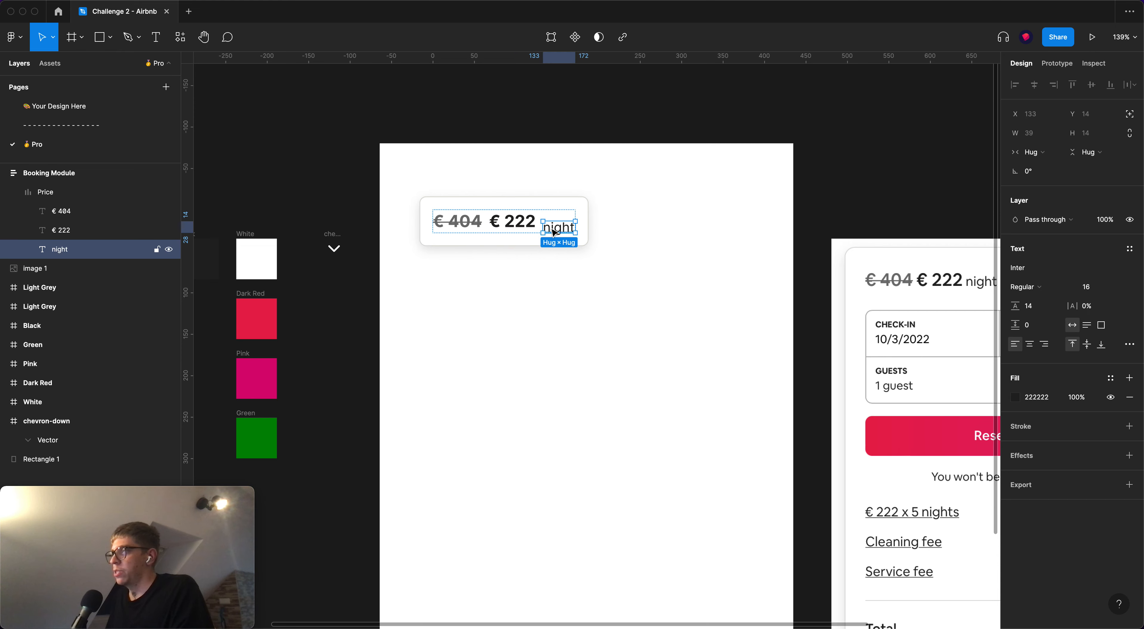
{"action": "scroll", "coordinate": [488, 222], "scroll_direction": "up", "scroll_amount": 5}
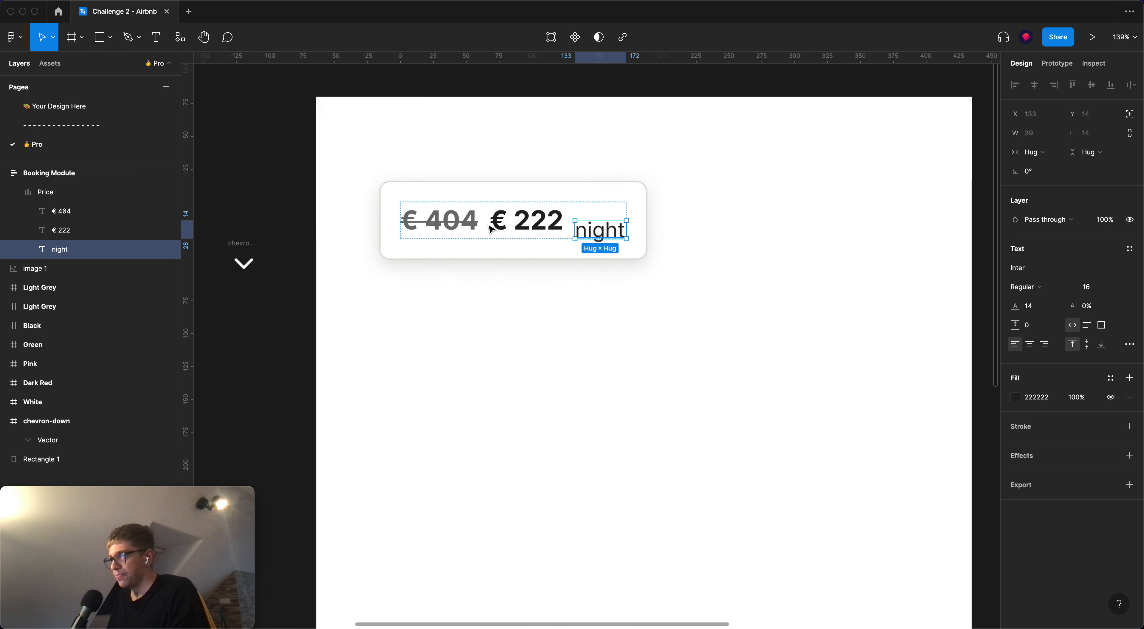
{"action": "left_click", "coordinate": [471, 226]}
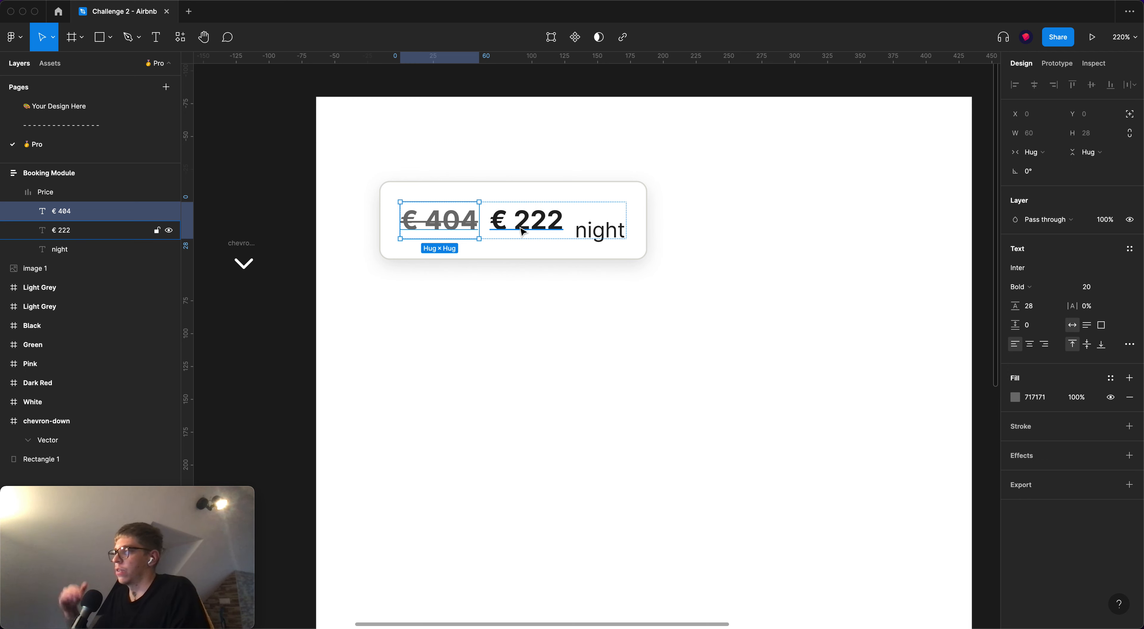
{"action": "left_click", "coordinate": [578, 232]}
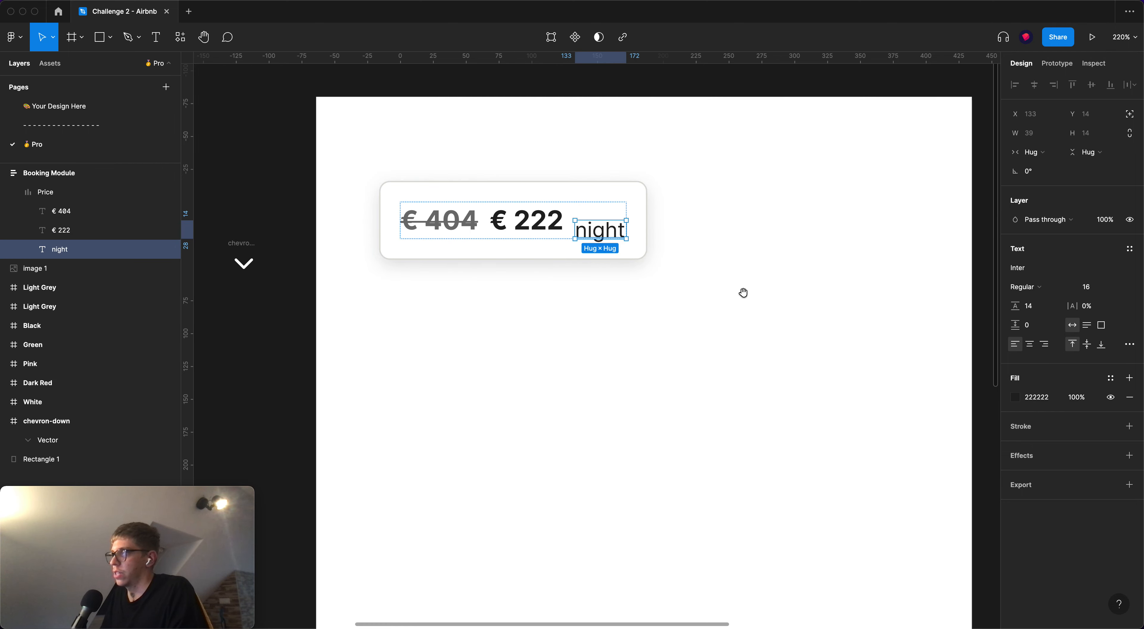
{"action": "scroll", "coordinate": [743, 292], "scroll_direction": "right", "scroll_amount": 10}
{"action": "left_click_drag", "start_coordinate": [611, 321], "coordinate": [882, 308]}
{"action": "scroll", "coordinate": [667, 289], "scroll_direction": "left", "scroll_amount": 10}
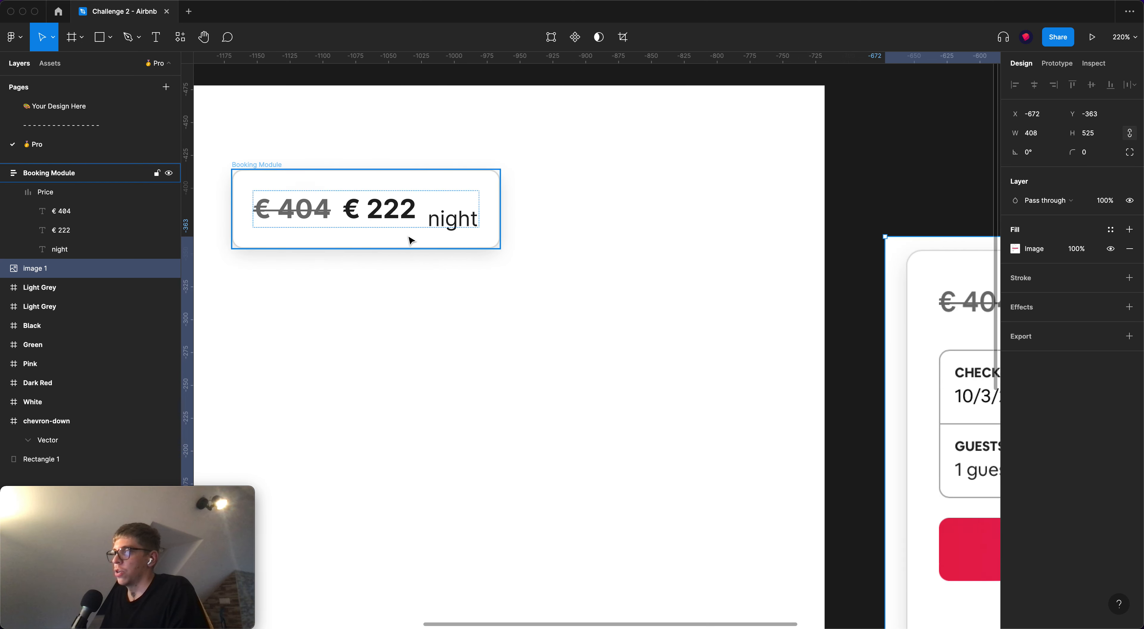
{"action": "left_click", "coordinate": [424, 215]}
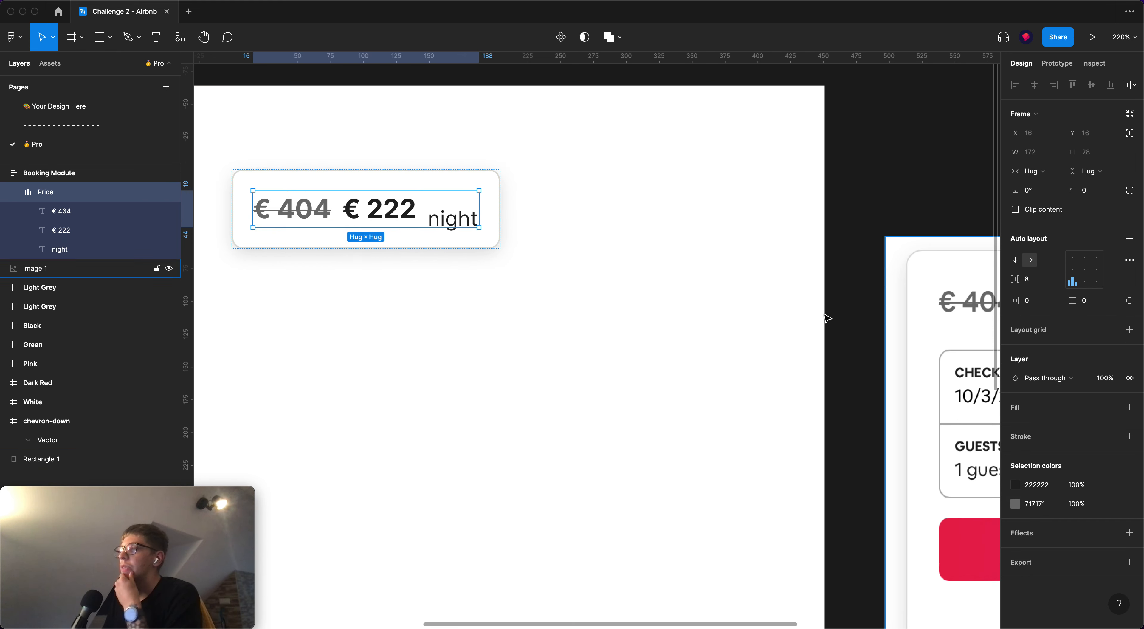
{"action": "scroll", "coordinate": [611, 304], "scroll_direction": "left", "scroll_amount": 3}
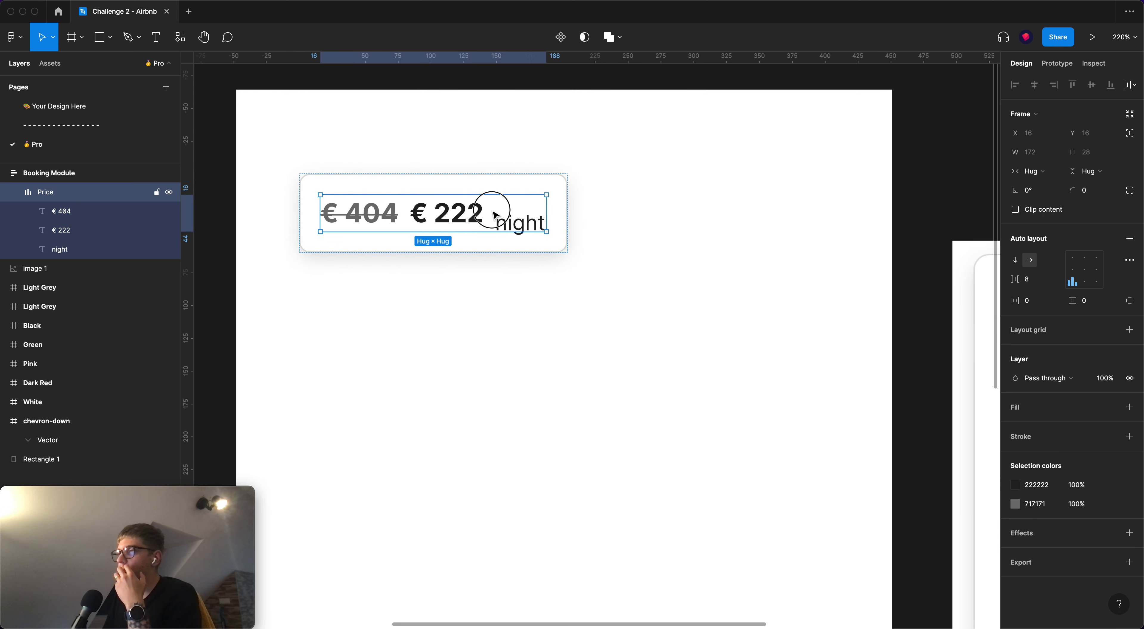
Set the night text's line height to 28
{"action": "left_click", "coordinate": [516, 227]}
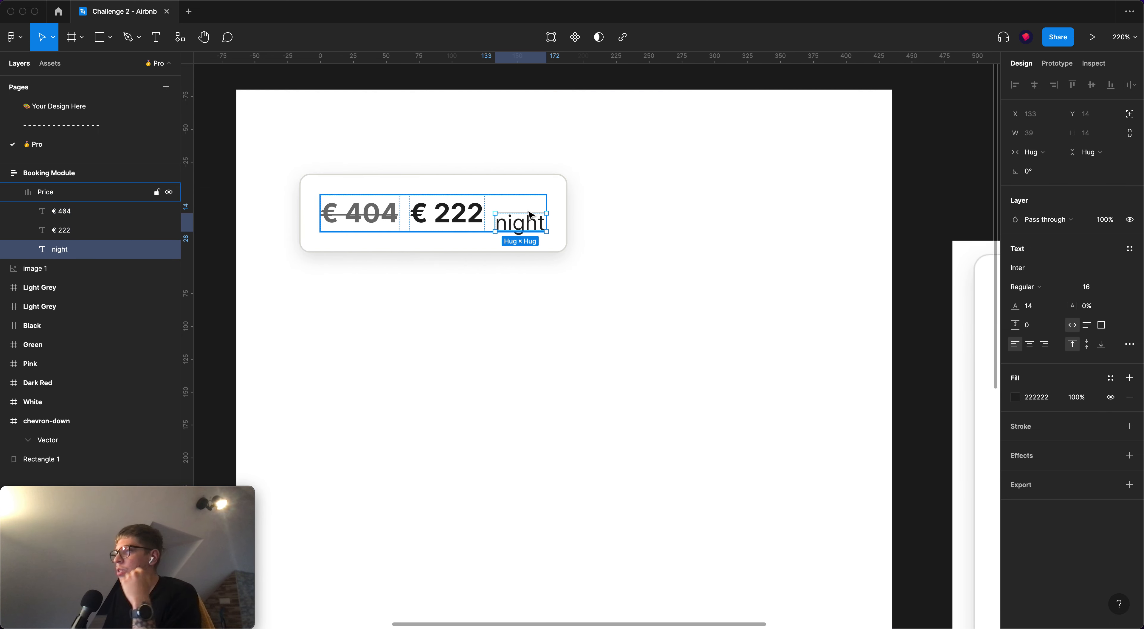
{"action": "left_click", "coordinate": [1036, 310]}
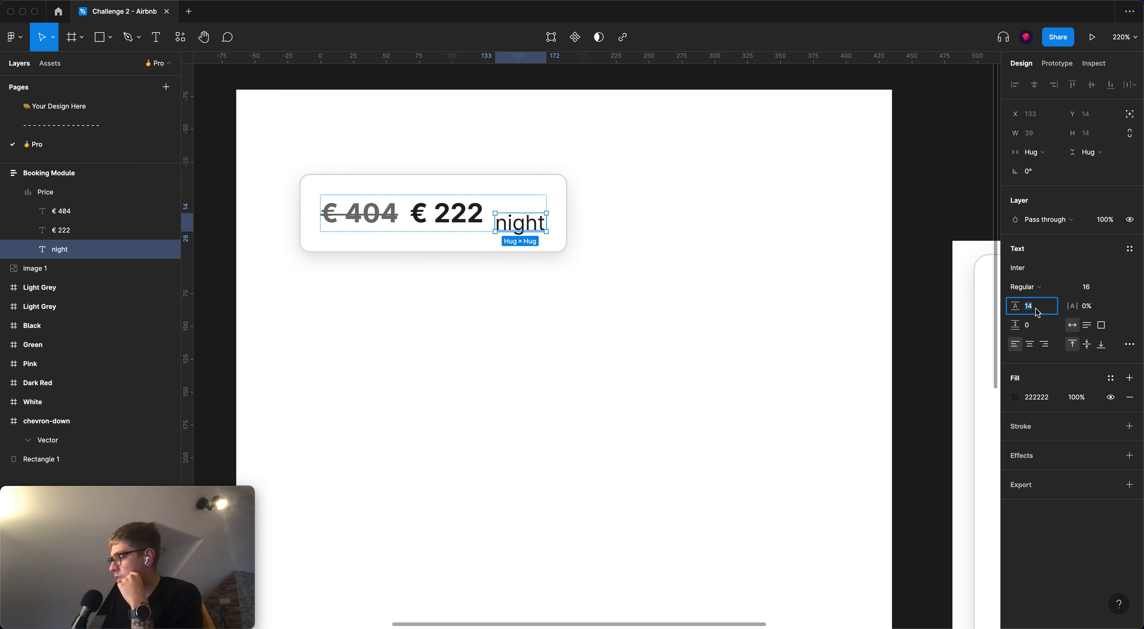
{"action": "type", "text": "28"}
{"action": "key", "text": "Return"}
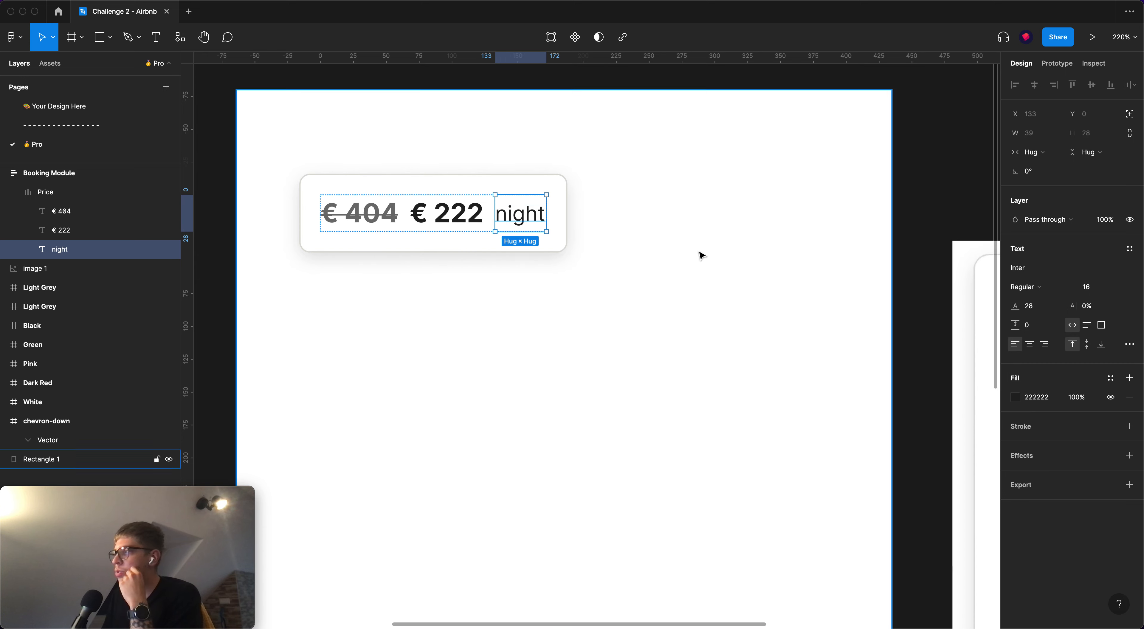
Shorten the night text's box slightly from its top edge to lower the word onto the € 222 baseline
{"action": "scroll", "coordinate": [489, 228], "scroll_direction": "up", "scroll_amount": 5}
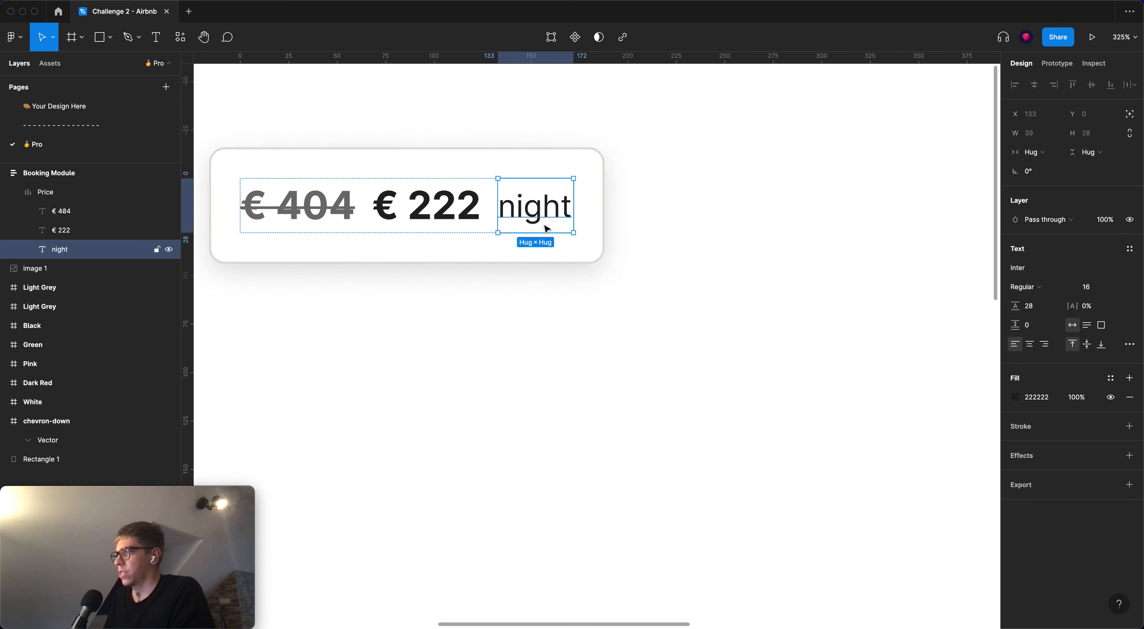
{"action": "scroll", "coordinate": [462, 233], "scroll_direction": "up", "scroll_amount": 5}
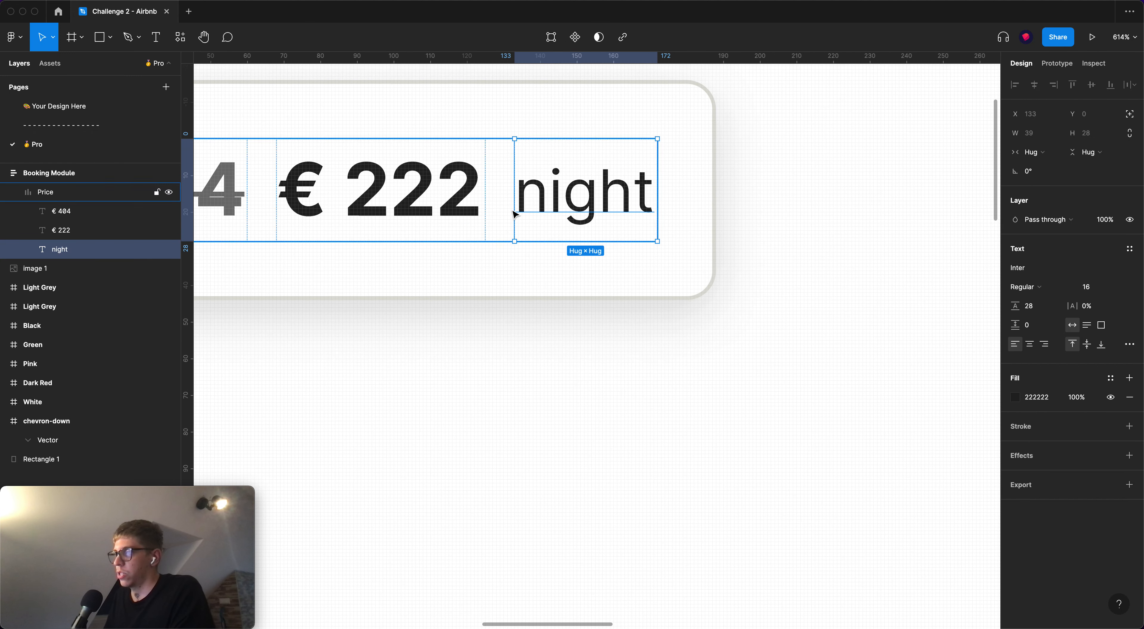
{"action": "left_click_drag", "start_coordinate": [535, 141], "coordinate": [534, 146]}
{"action": "left_click", "coordinate": [732, 166]}
{"action": "scroll", "coordinate": [693, 191], "scroll_direction": "left", "scroll_amount": 5}
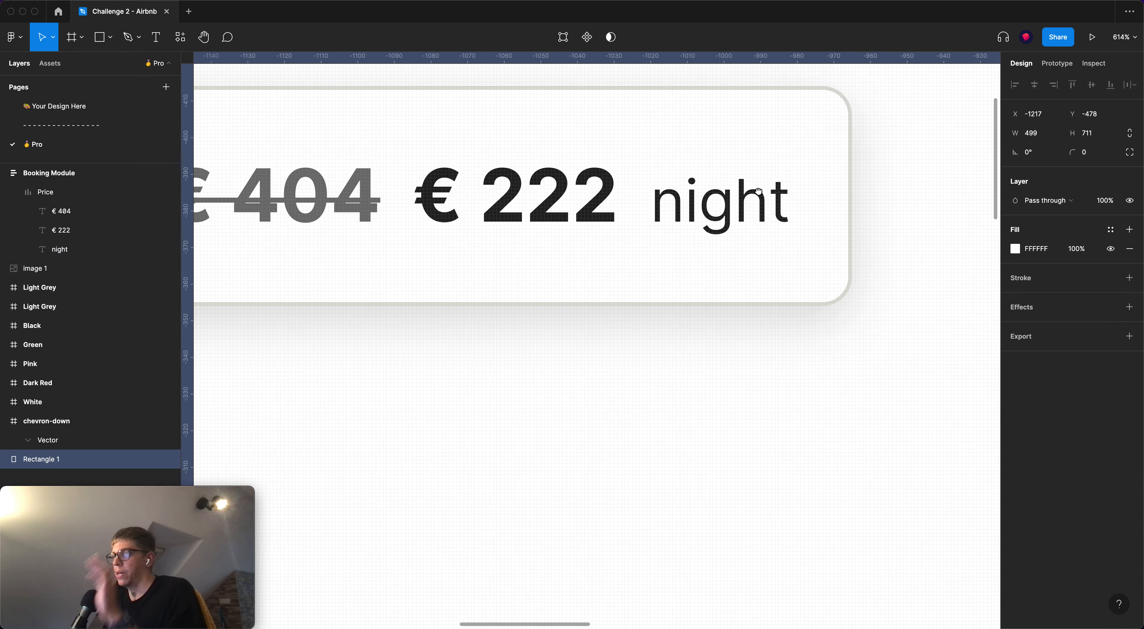
Check the baseline alignment and the gaps between the Price texts against the price line in the card screenshot
{"action": "left_click", "coordinate": [664, 217]}
{"action": "left_click", "coordinate": [608, 221]}
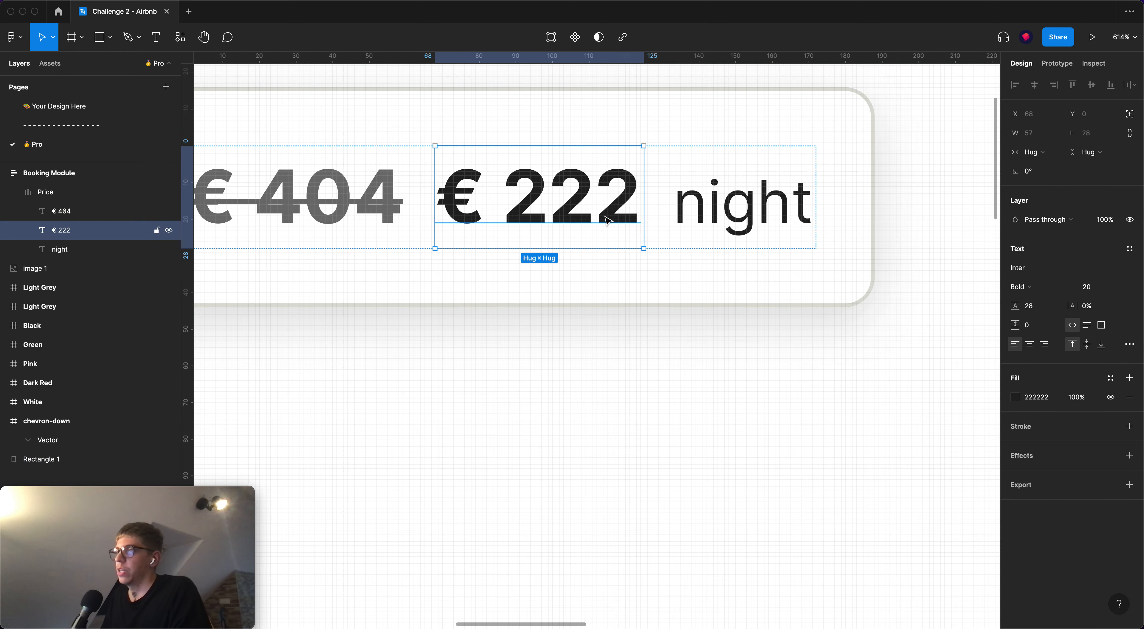
{"action": "scroll", "coordinate": [608, 220], "scroll_direction": "down", "scroll_amount": 5}
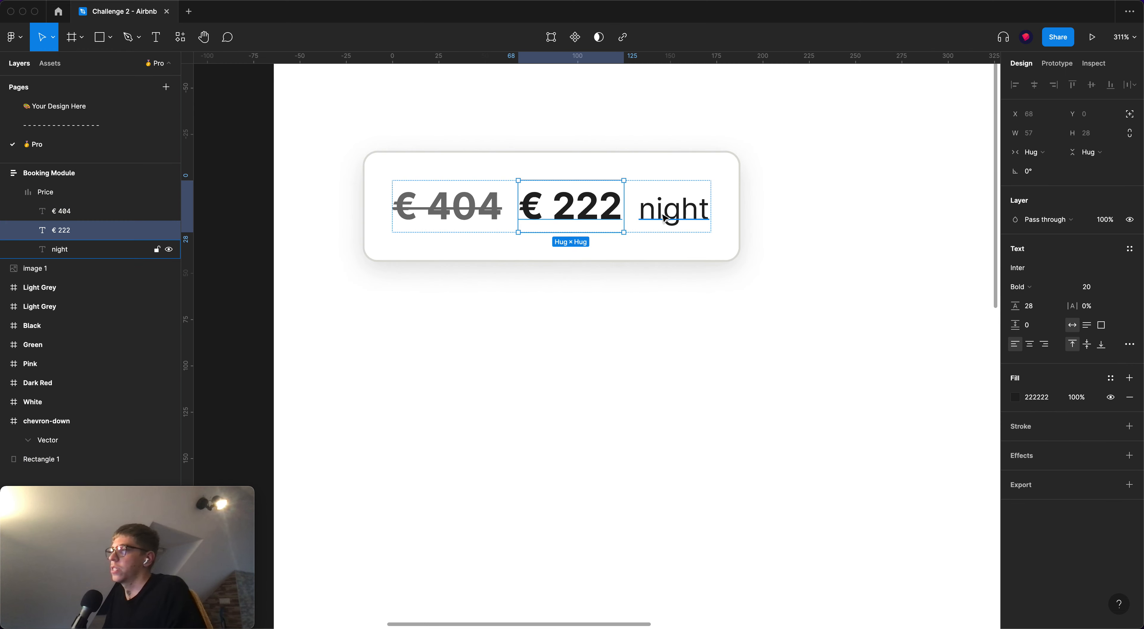
{"action": "left_click", "coordinate": [635, 226]}
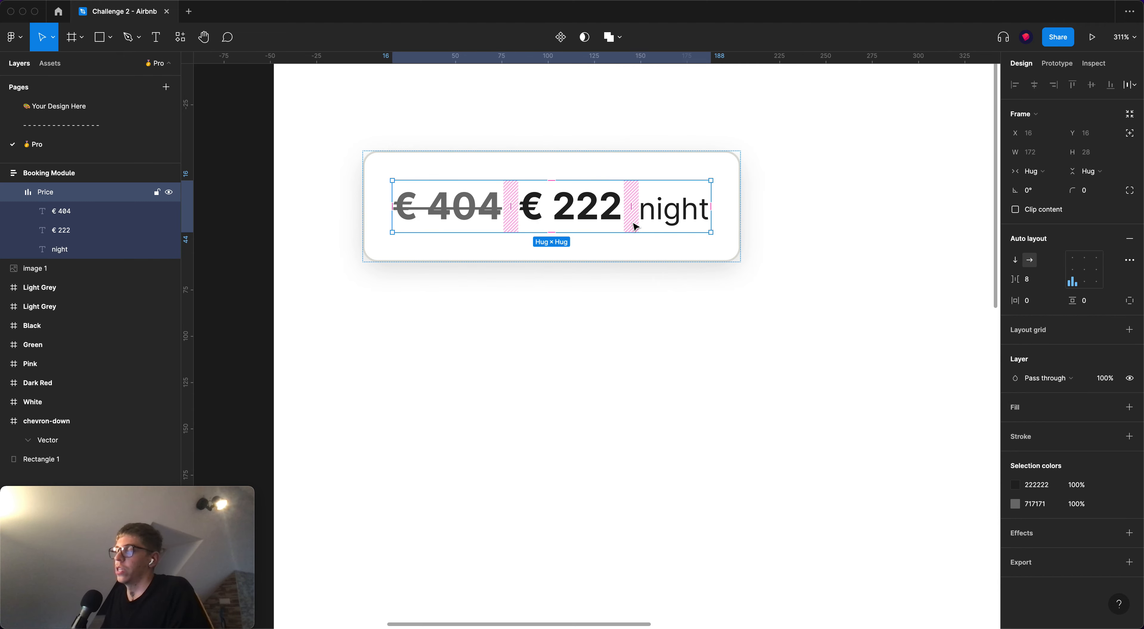
{"action": "scroll", "coordinate": [635, 227], "scroll_direction": "down", "scroll_amount": 3}
{"action": "left_click_drag", "start_coordinate": [464, 226], "coordinate": [728, 225]}
{"action": "left_click", "coordinate": [657, 115]}
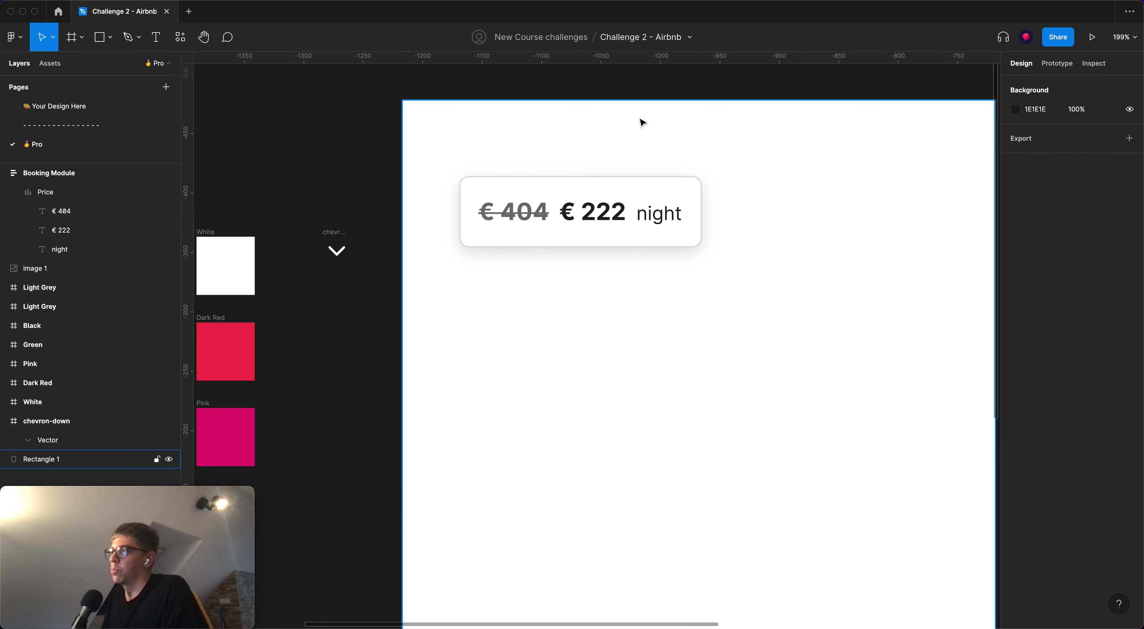
{"action": "left_click", "coordinate": [498, 227]}
{"action": "scroll", "coordinate": [679, 249], "scroll_direction": "down", "scroll_amount": 5}
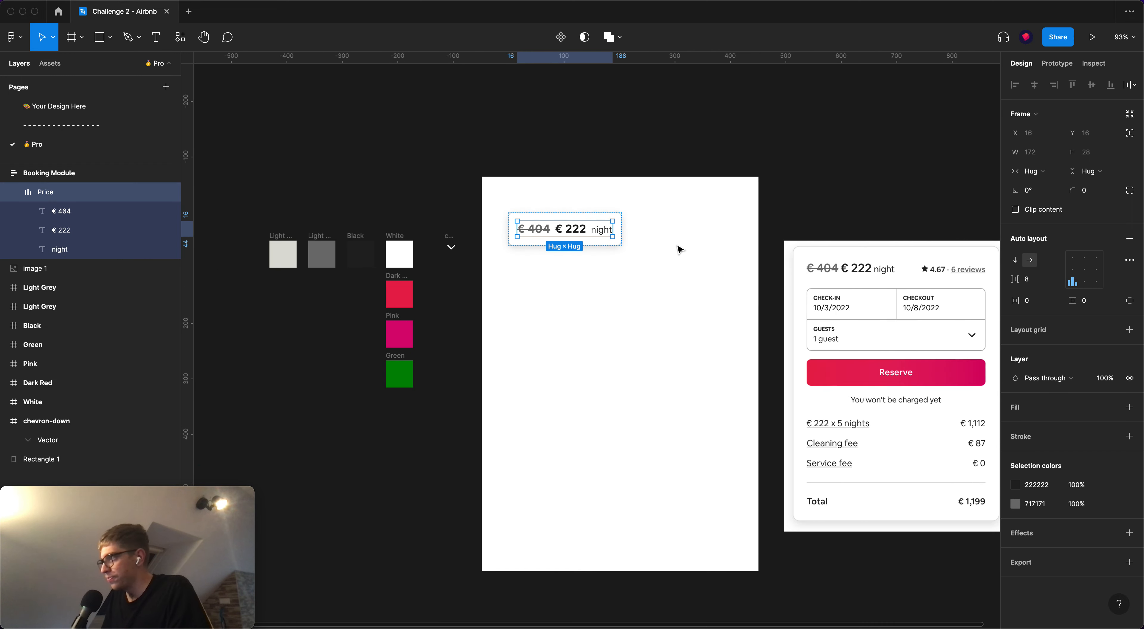
{"action": "scroll", "coordinate": [638, 239], "scroll_direction": "up", "scroll_amount": 4}
Wrap the € 222 and night texts in a nested auto-layout frame within Price and set its gap to 4
{"action": "double_click", "coordinate": [536, 230]}
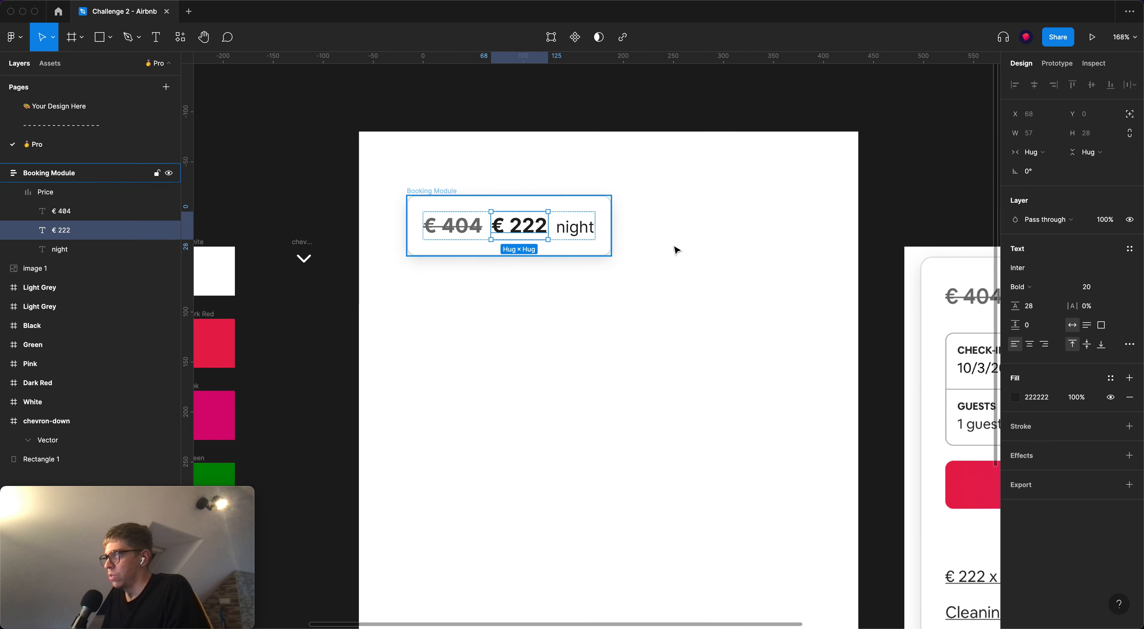
{"action": "scroll", "coordinate": [677, 250], "scroll_direction": "right", "scroll_amount": 6}
{"action": "key", "text": "Escape"}
{"action": "left_click_drag", "start_coordinate": [756, 283], "coordinate": [843, 314]}
{"action": "scroll", "coordinate": [582, 284], "scroll_direction": "left", "scroll_amount": 3}
{"action": "left_click", "coordinate": [393, 232]}
{"action": "left_click", "coordinate": [459, 244], "text": "shift"}
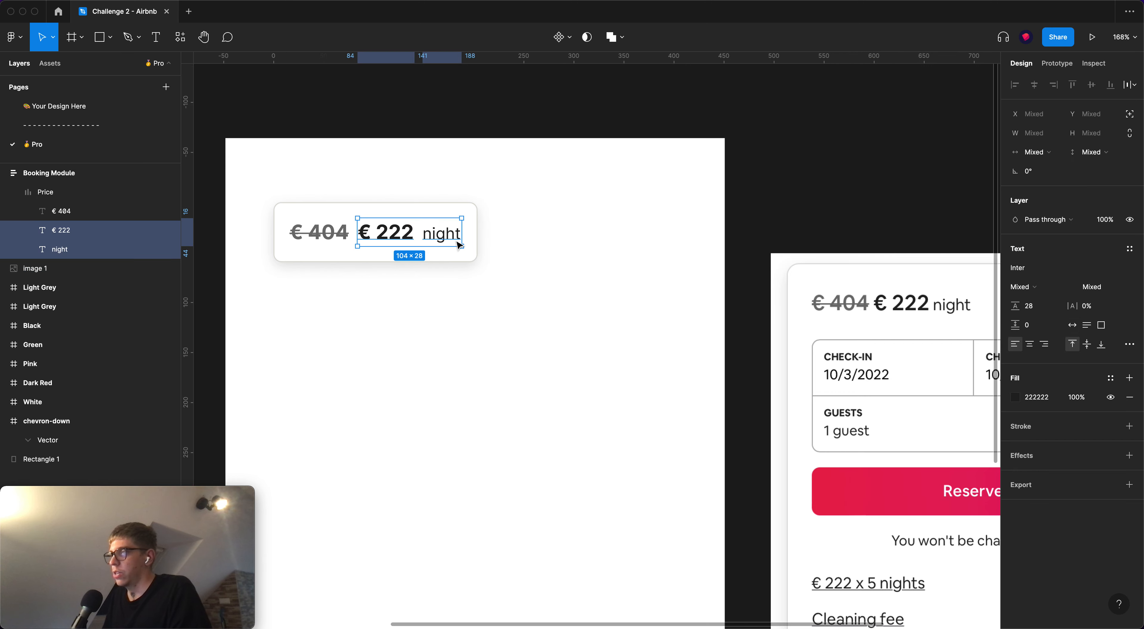
{"action": "key", "text": "shift+a"}
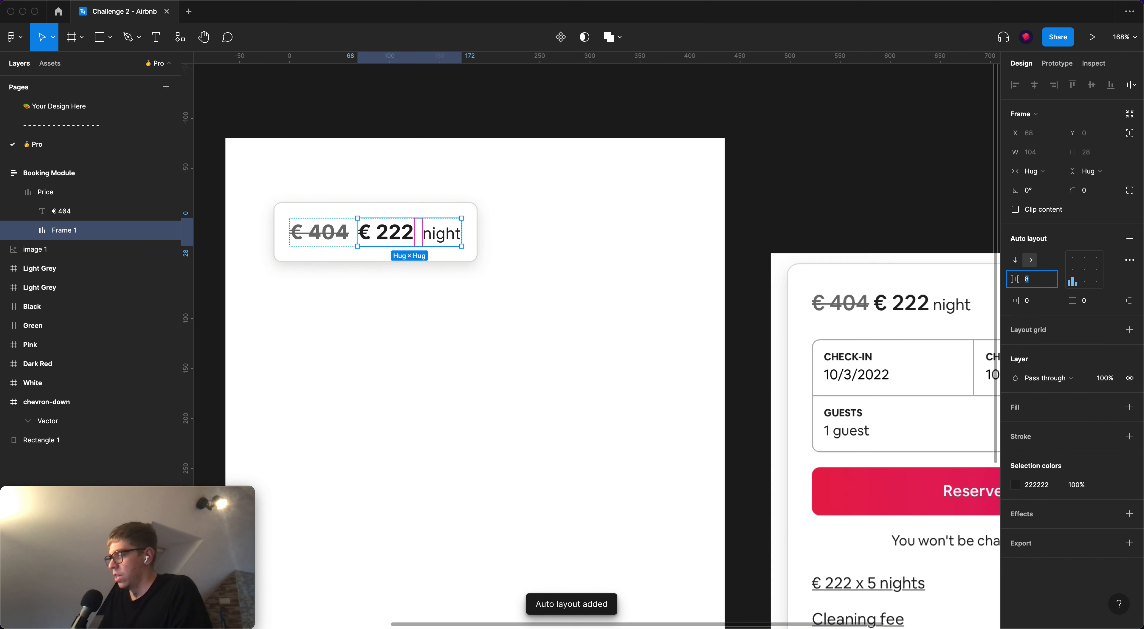
{"action": "key", "text": "Return"}
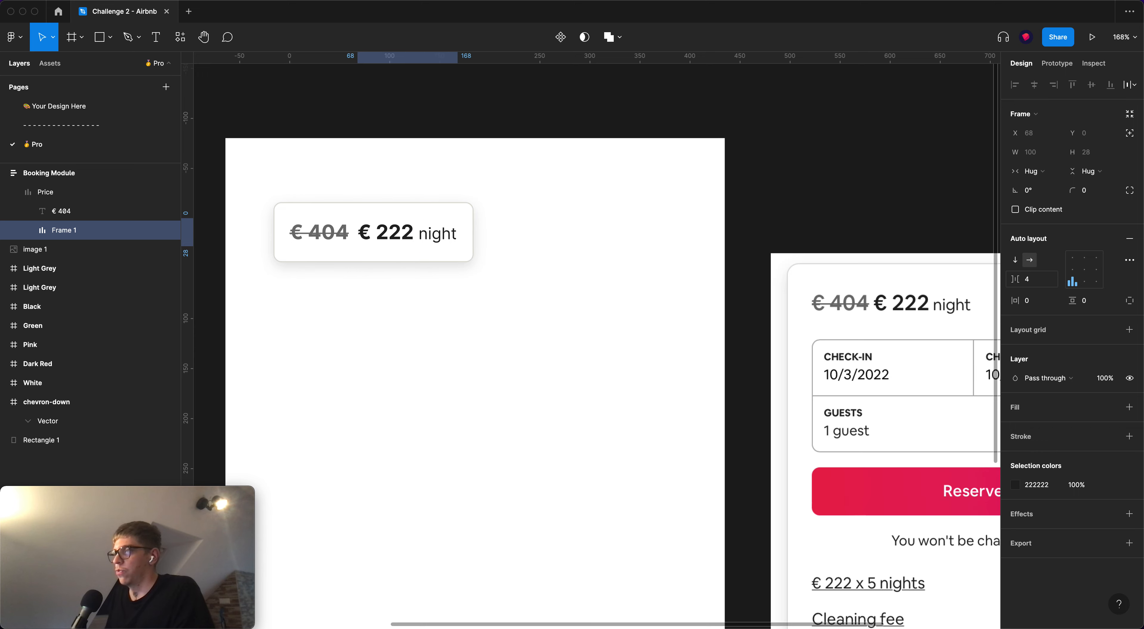
Change the € 404 and € 222 texts from Bold to a slightly lighter weight and compare them with the screenshot
{"action": "left_click", "coordinate": [898, 244]}
{"action": "left_click_drag", "start_coordinate": [892, 241], "coordinate": [868, 217]}
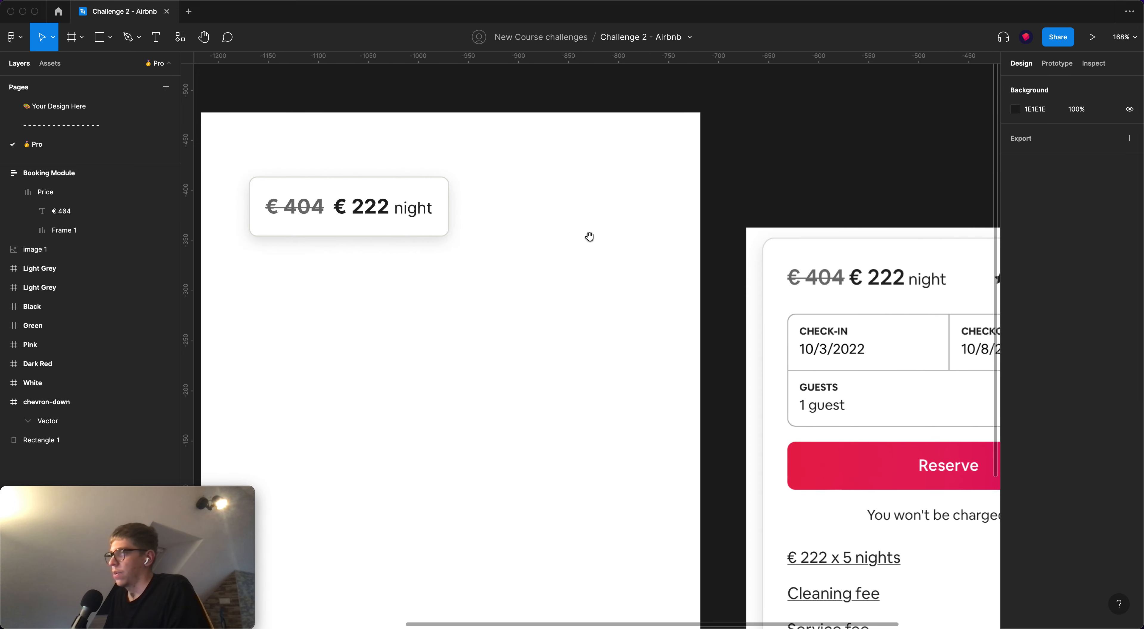
{"action": "double_click", "coordinate": [373, 221]}
{"action": "left_click", "coordinate": [466, 215]}
{"action": "scroll", "coordinate": [418, 213], "scroll_direction": "down", "scroll_amount": 1}
{"action": "scroll", "coordinate": [413, 219], "scroll_direction": "down", "scroll_amount": 3}
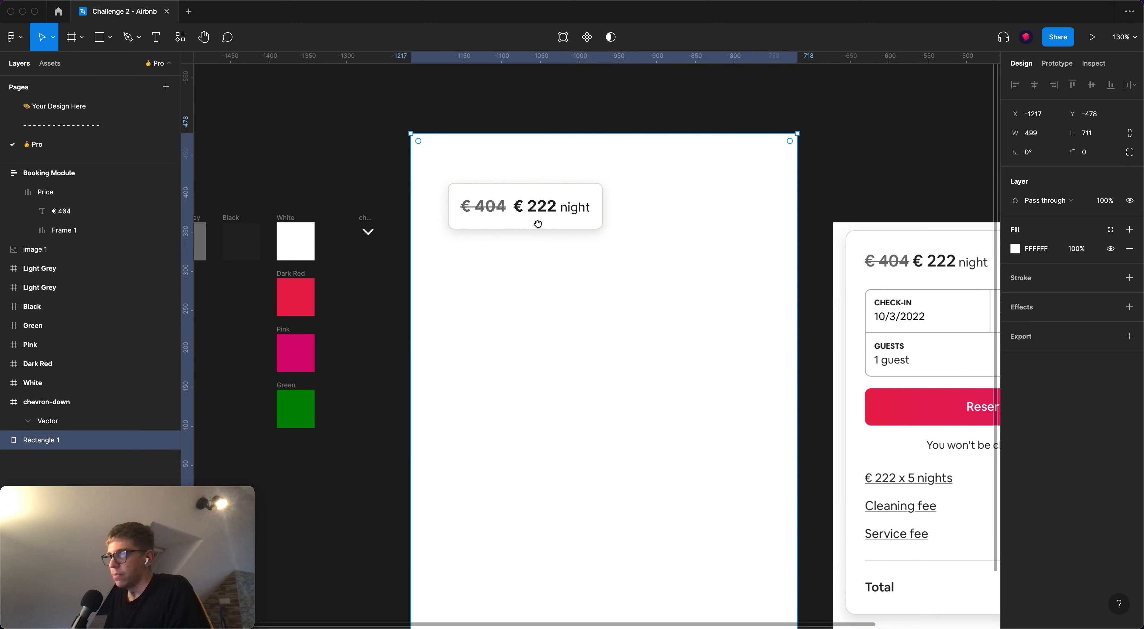
{"action": "left_click", "coordinate": [380, 215], "text": "super"}
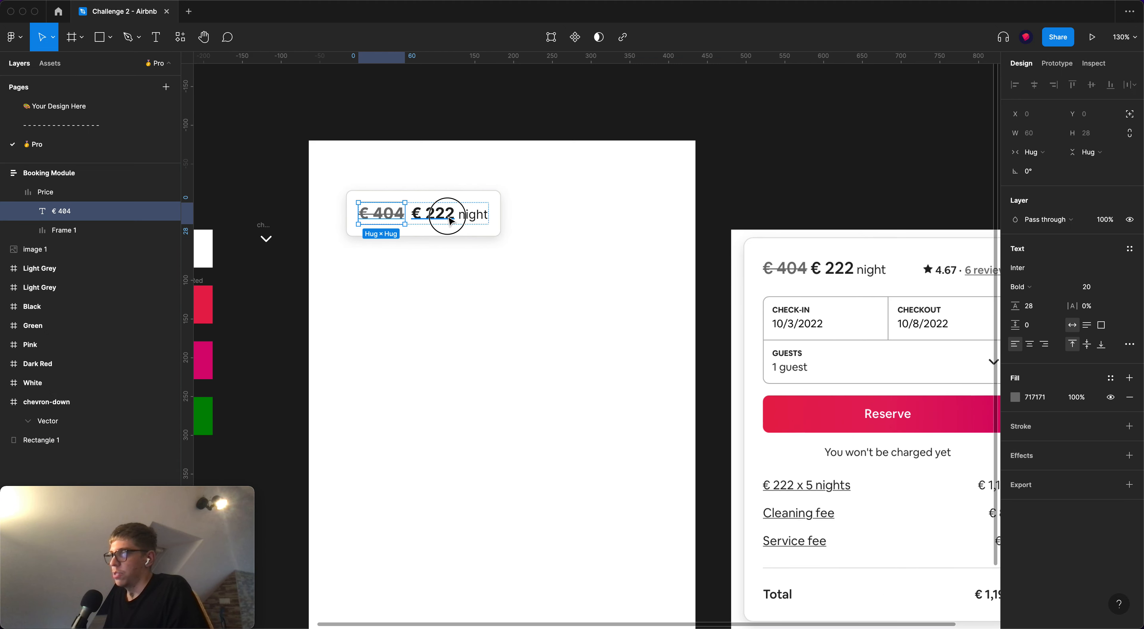
{"action": "left_click", "coordinate": [449, 217], "text": "shift+super"}
{"action": "left_click", "coordinate": [1046, 288]}
{"action": "left_click", "coordinate": [1041, 274]}
{"action": "left_click", "coordinate": [739, 199]}
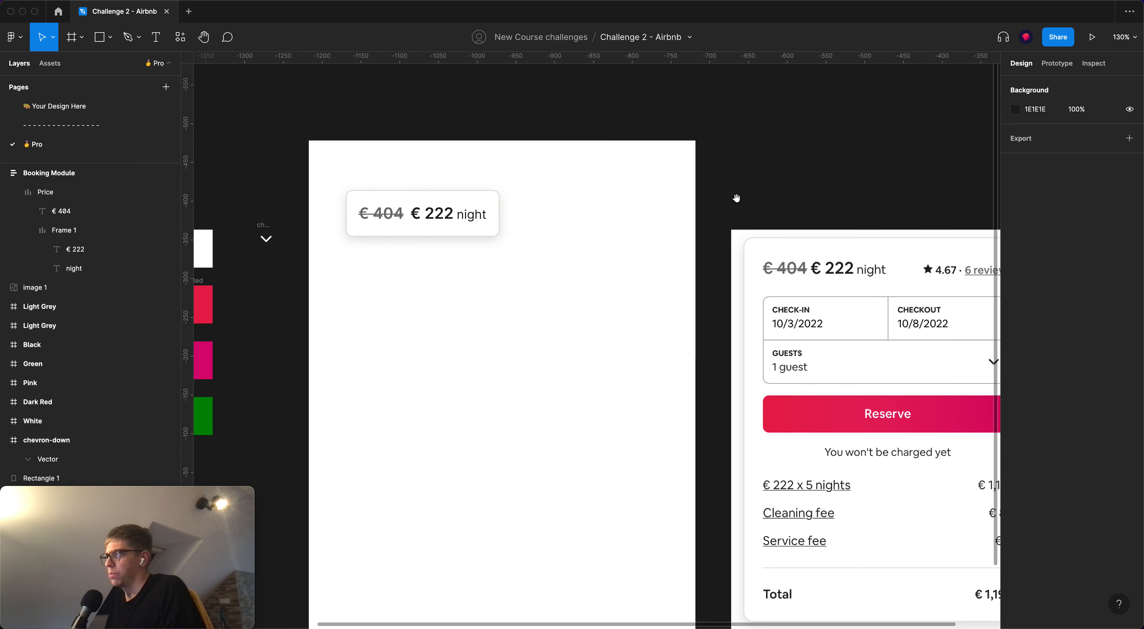
{"action": "left_click_drag", "start_coordinate": [769, 199], "coordinate": [713, 200]}
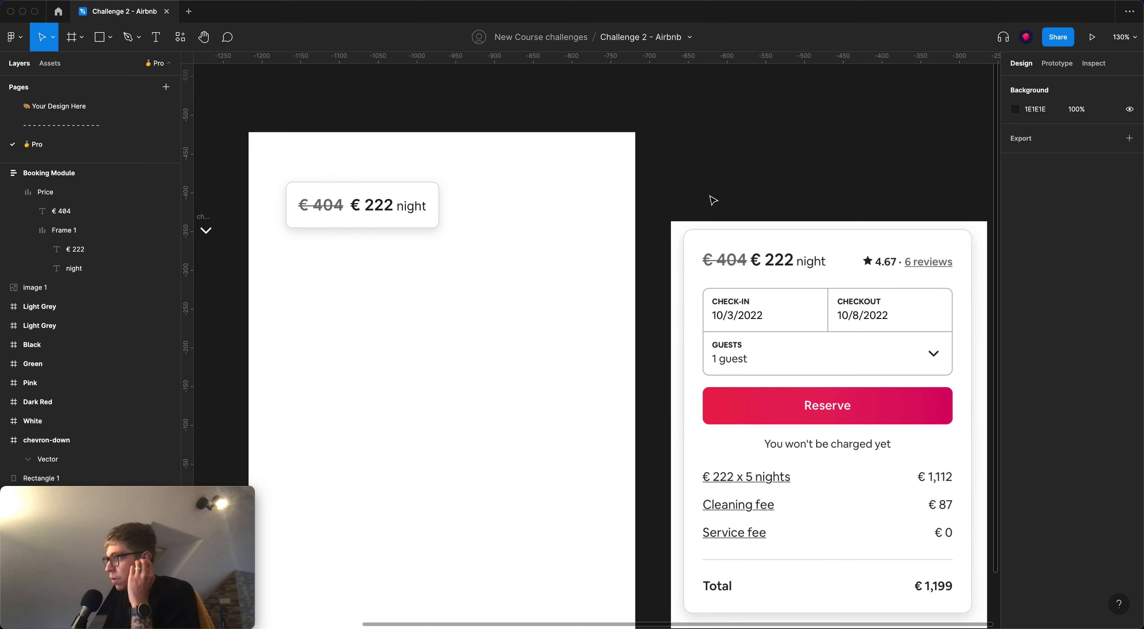
Rename the nested frame holding the € 222 and night texts to "Actual Price"
{"action": "scroll", "coordinate": [726, 192], "scroll_direction": "left", "scroll_amount": 3}
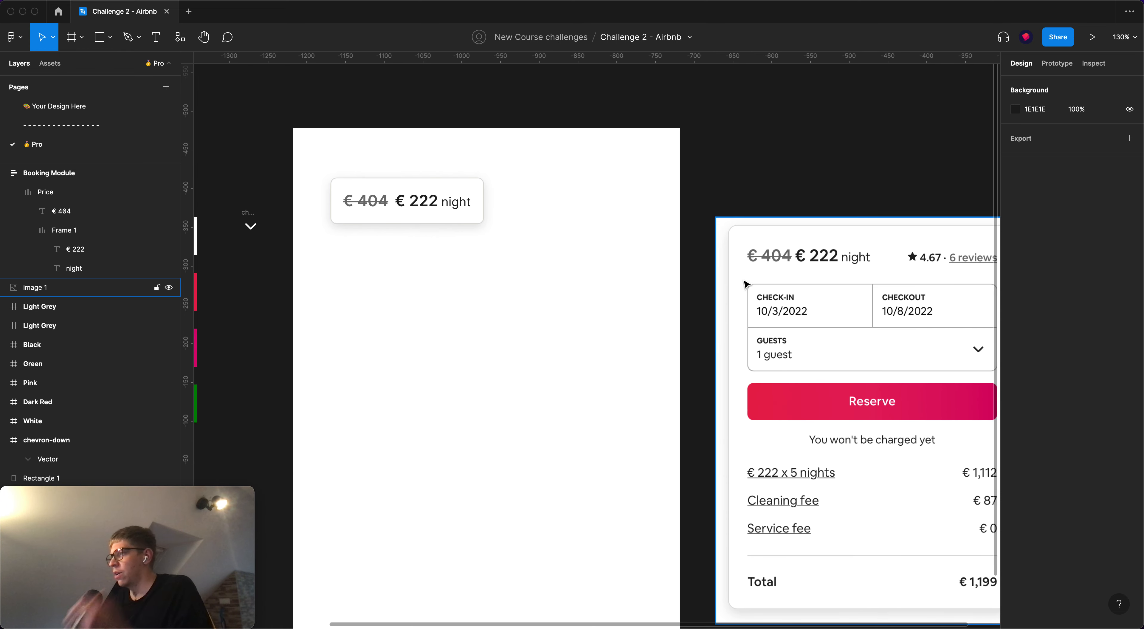
{"action": "left_click_drag", "start_coordinate": [739, 278], "coordinate": [943, 379]}
{"action": "left_click", "coordinate": [65, 230]}
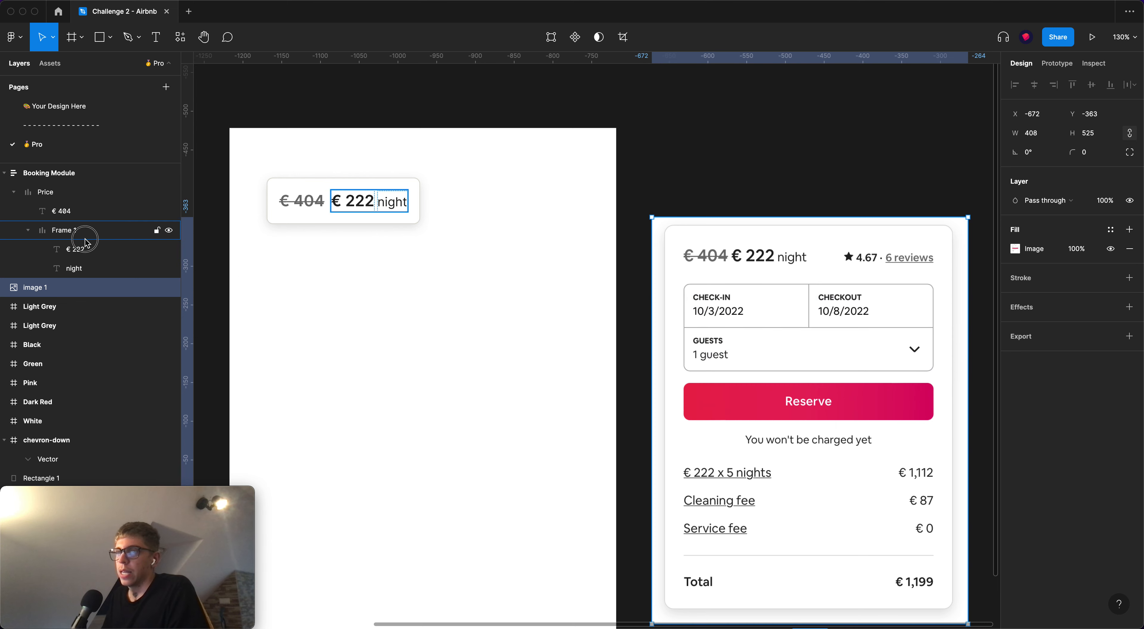
{"action": "double_click", "coordinate": [71, 230]}
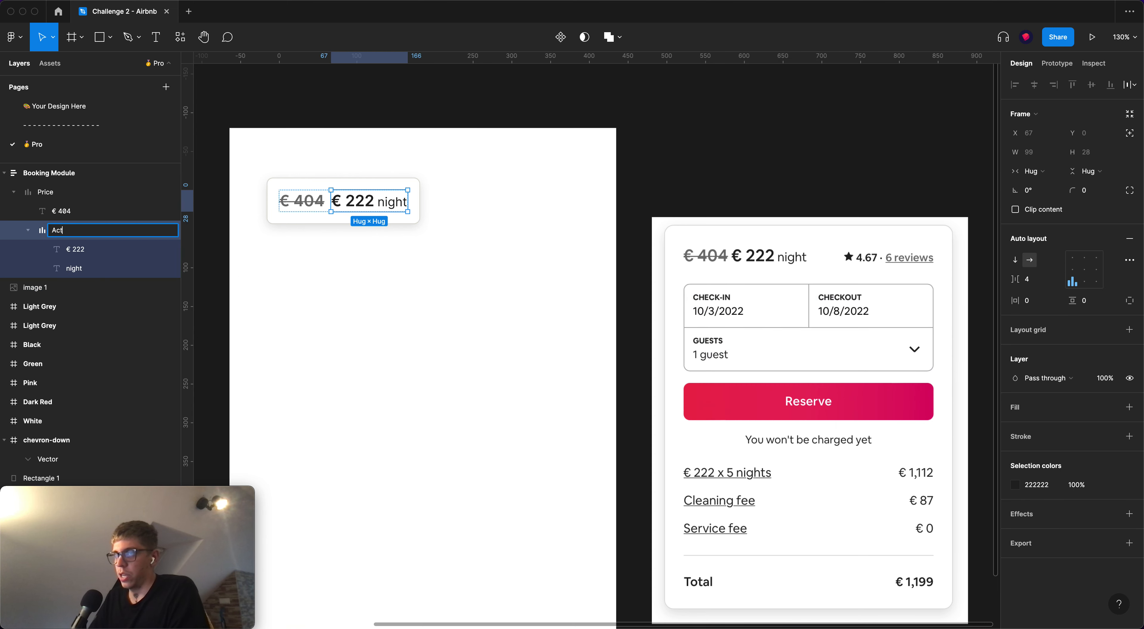
{"action": "type", "text": "Actual Price"}
{"action": "key", "text": "Return"}
{"action": "left_click", "coordinate": [248, 178]}
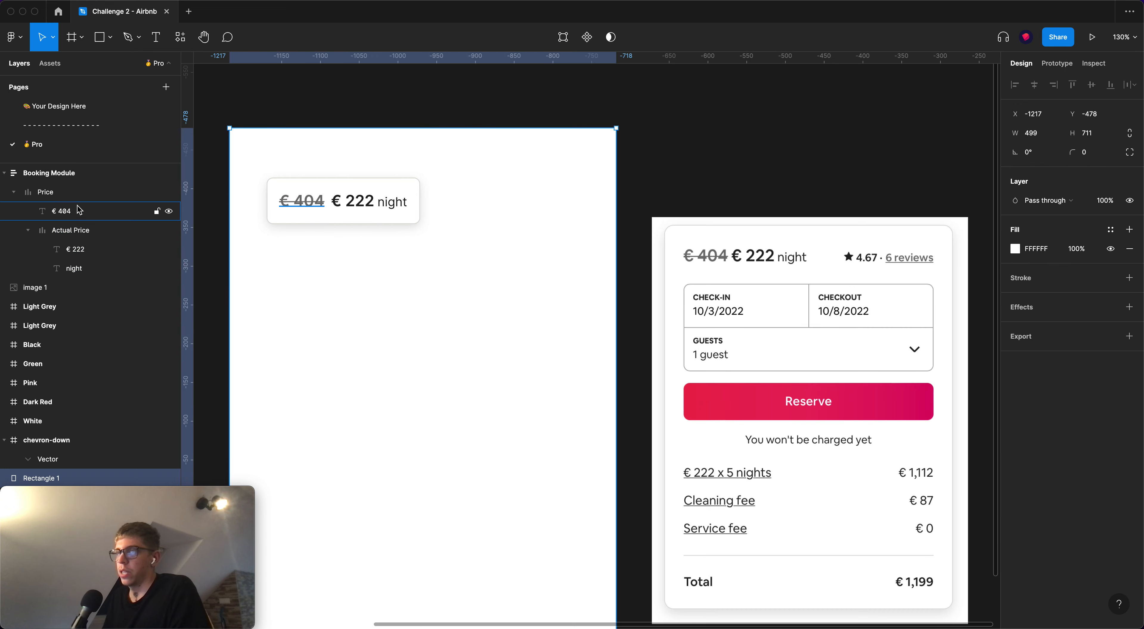
Take the Price frame out of Booking Module and turn it into a component placed below the colour swatches
{"action": "left_click", "coordinate": [100, 192]}
{"action": "left_click_drag", "start_coordinate": [287, 227], "coordinate": [381, 160]}
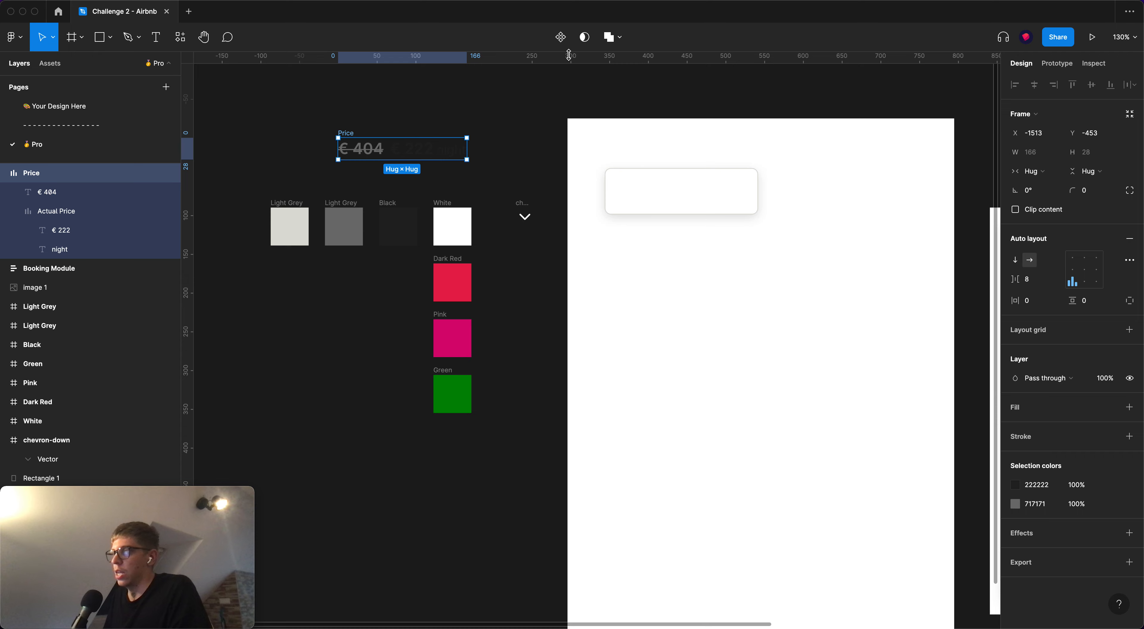
{"action": "left_click", "coordinate": [563, 44]}
{"action": "left_click_drag", "start_coordinate": [357, 143], "coordinate": [388, 436]}
{"action": "left_click", "coordinate": [364, 373]}
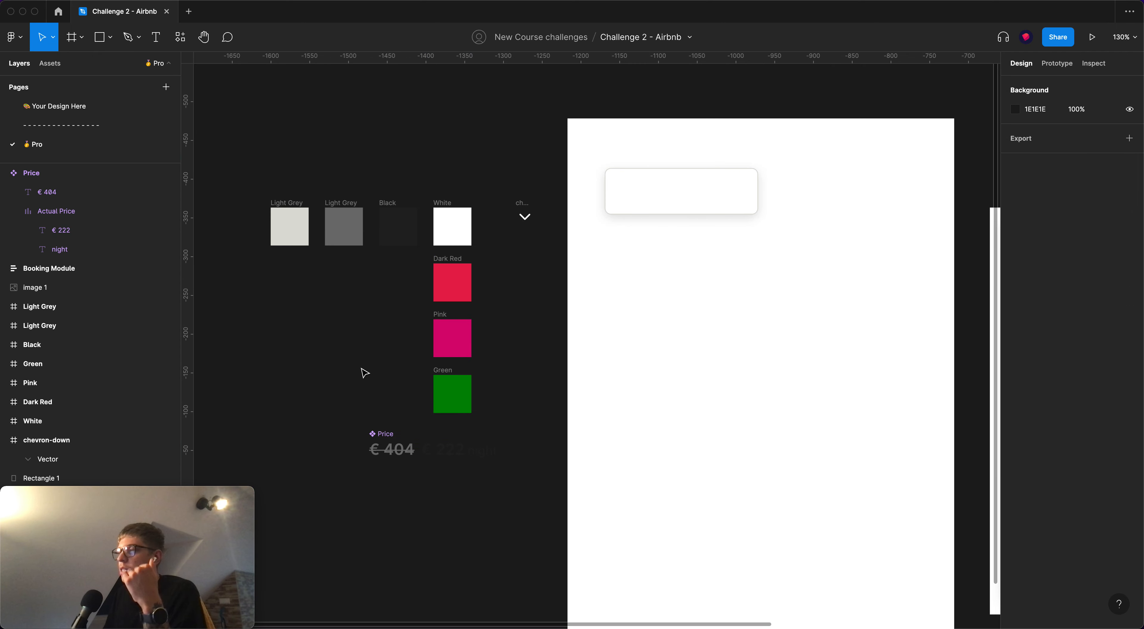
Paste an instance of the Price component into the empty Booking Module
{"action": "left_click", "coordinate": [660, 200]}
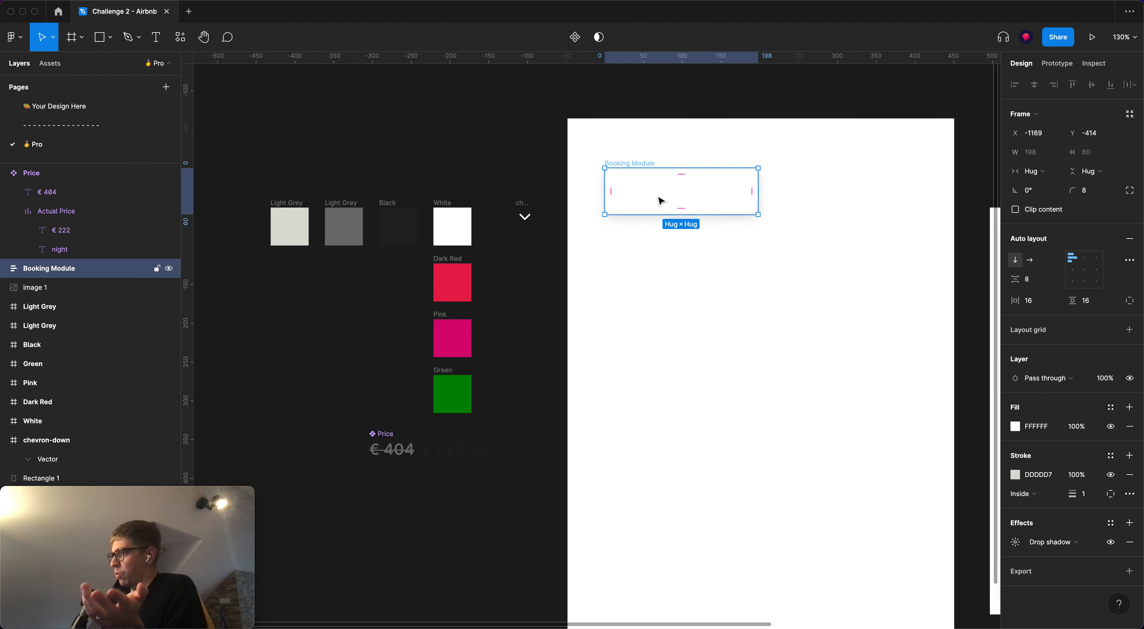
{"action": "left_click", "coordinate": [385, 437]}
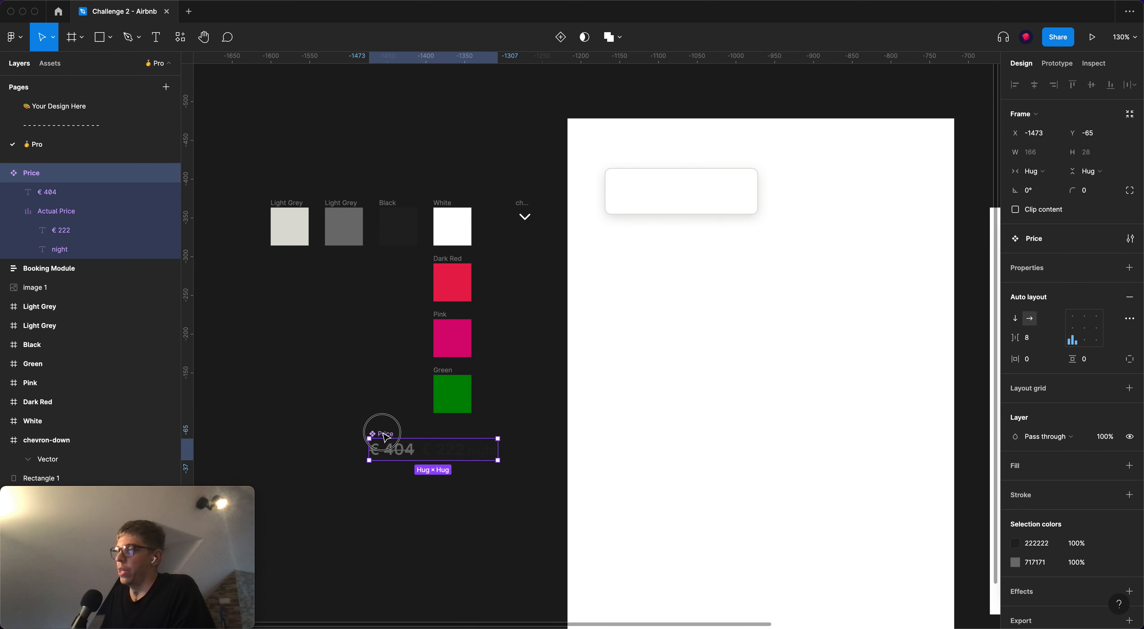
{"action": "left_click", "coordinate": [672, 197]}
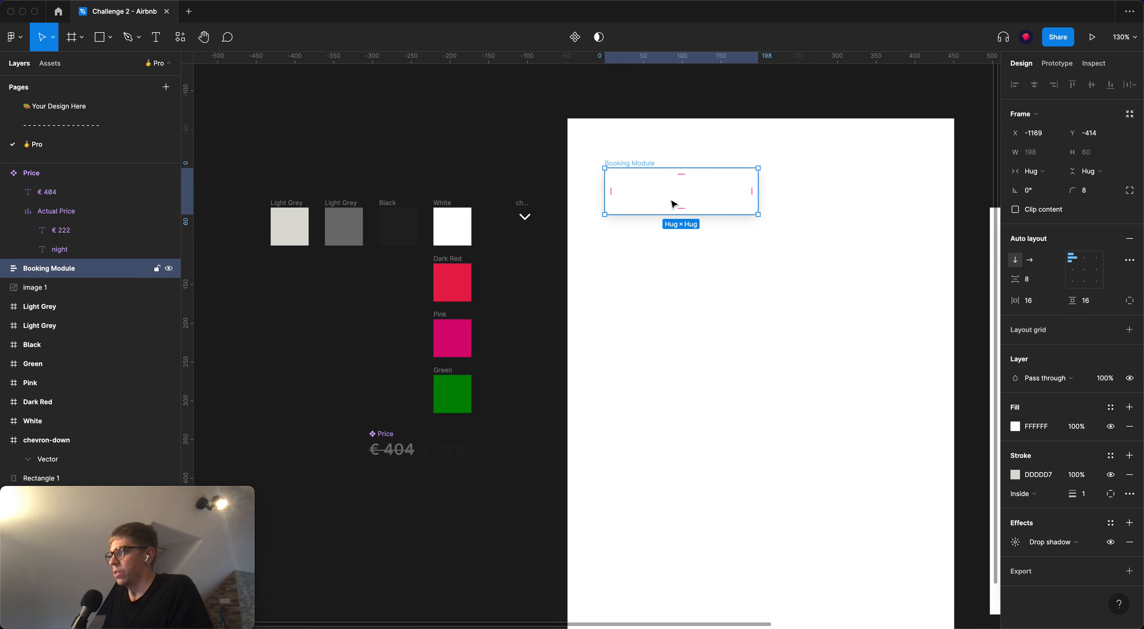
{"action": "key", "text": "ctrl+v"}
{"action": "left_click_drag", "start_coordinate": [629, 273], "coordinate": [434, 286]}
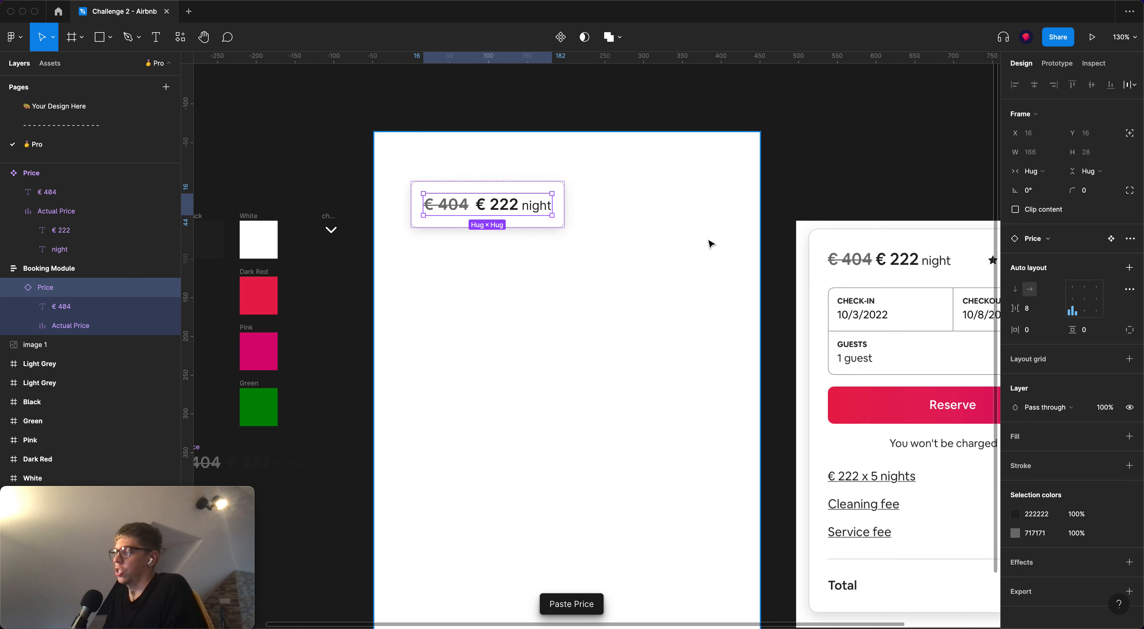
{"action": "left_click_drag", "start_coordinate": [712, 241], "coordinate": [606, 235]}
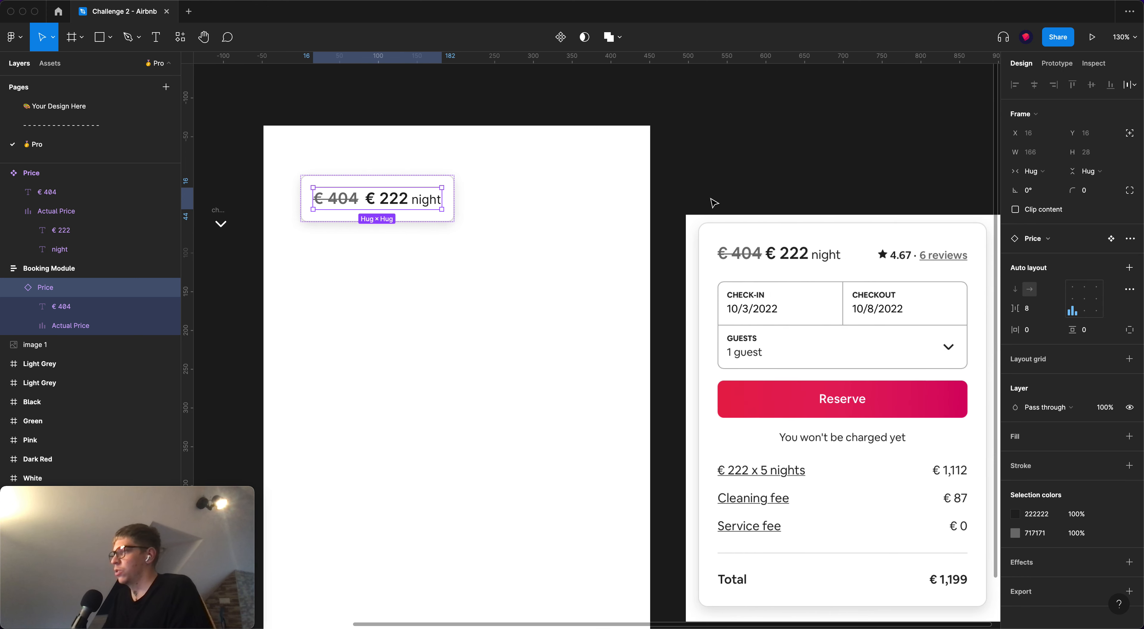
{"action": "left_click", "coordinate": [751, 188]}
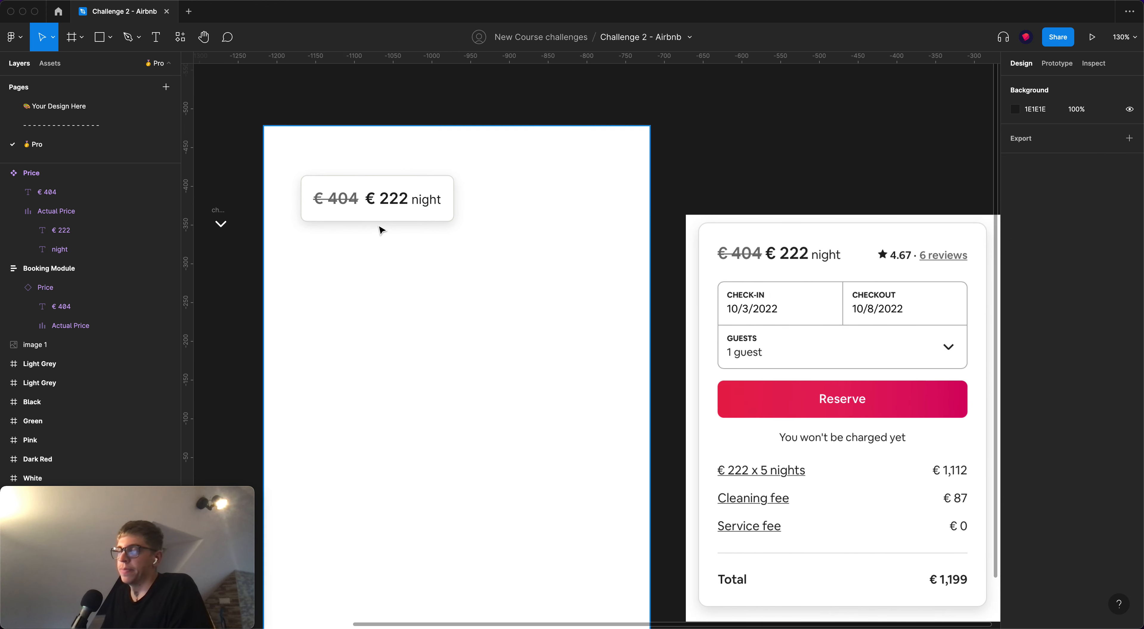
Examine the Price instance in Booking Module and its main component below the colour swatches
{"action": "left_click", "coordinate": [347, 202]}
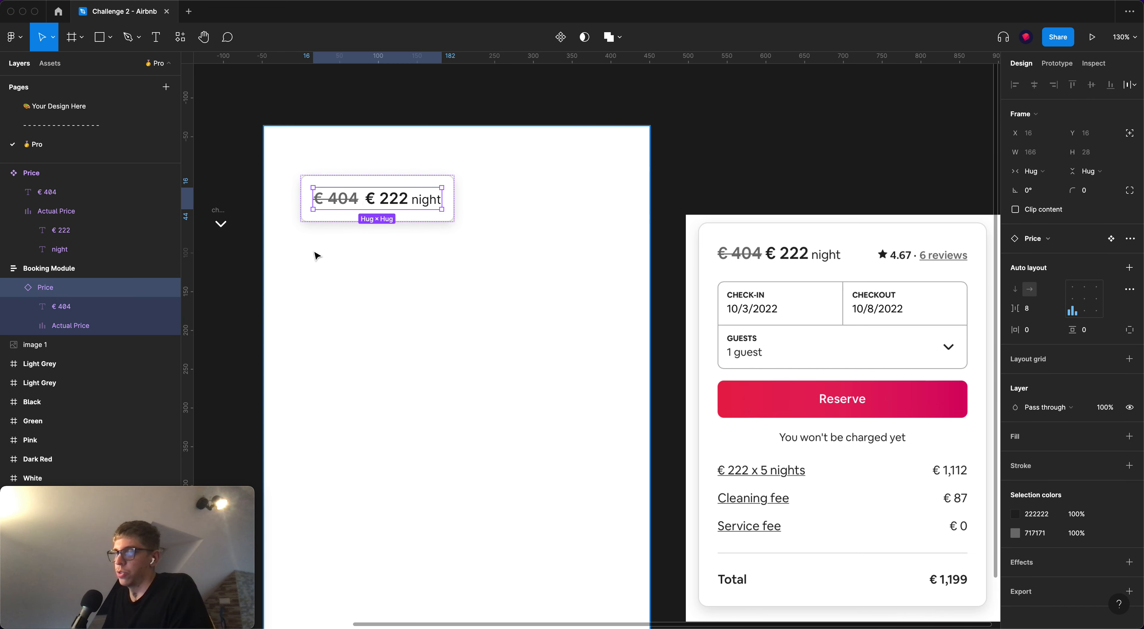
{"action": "left_click_drag", "start_coordinate": [317, 251], "coordinate": [488, 227]}
{"action": "left_click", "coordinate": [409, 262]}
{"action": "left_click_drag", "start_coordinate": [408, 262], "coordinate": [448, 257]}
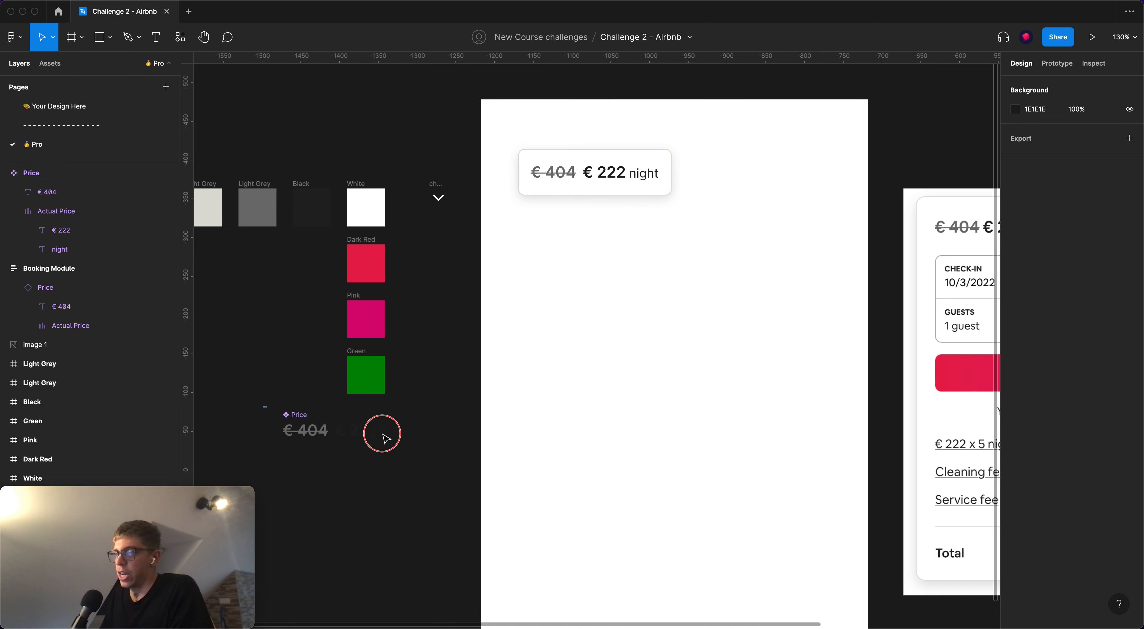
{"action": "left_click", "coordinate": [373, 436]}
{"action": "left_click", "coordinate": [269, 433]}
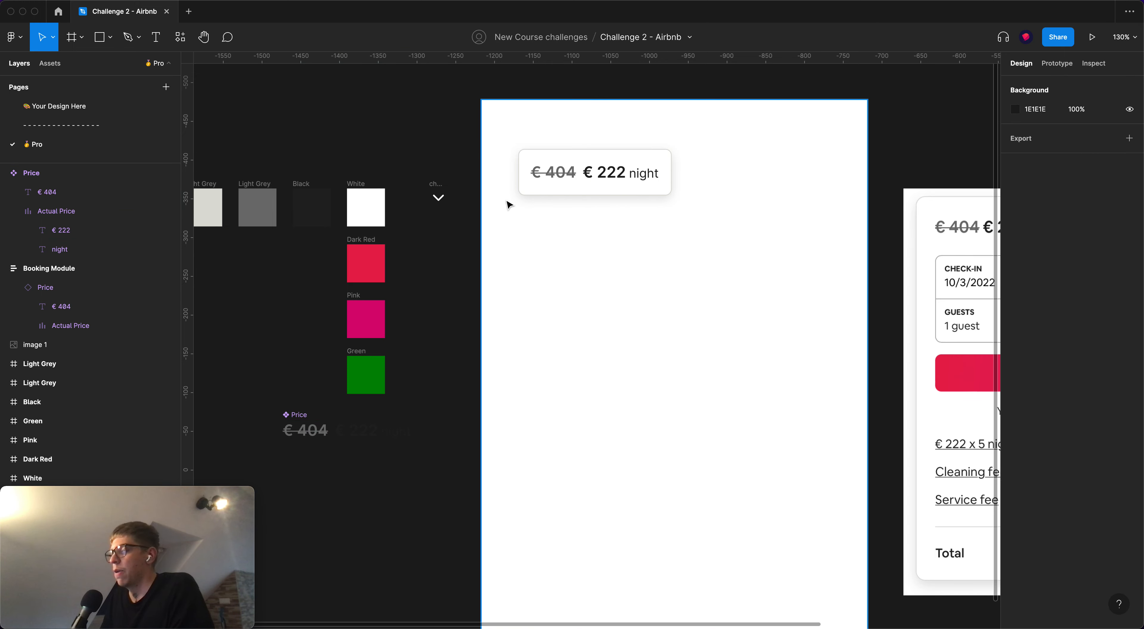
Collapse the main component's Actual Price frame and the Price instance in the layer list
{"action": "left_click_drag", "start_coordinate": [508, 205], "coordinate": [454, 214]}
{"action": "left_click", "coordinate": [14, 212]}
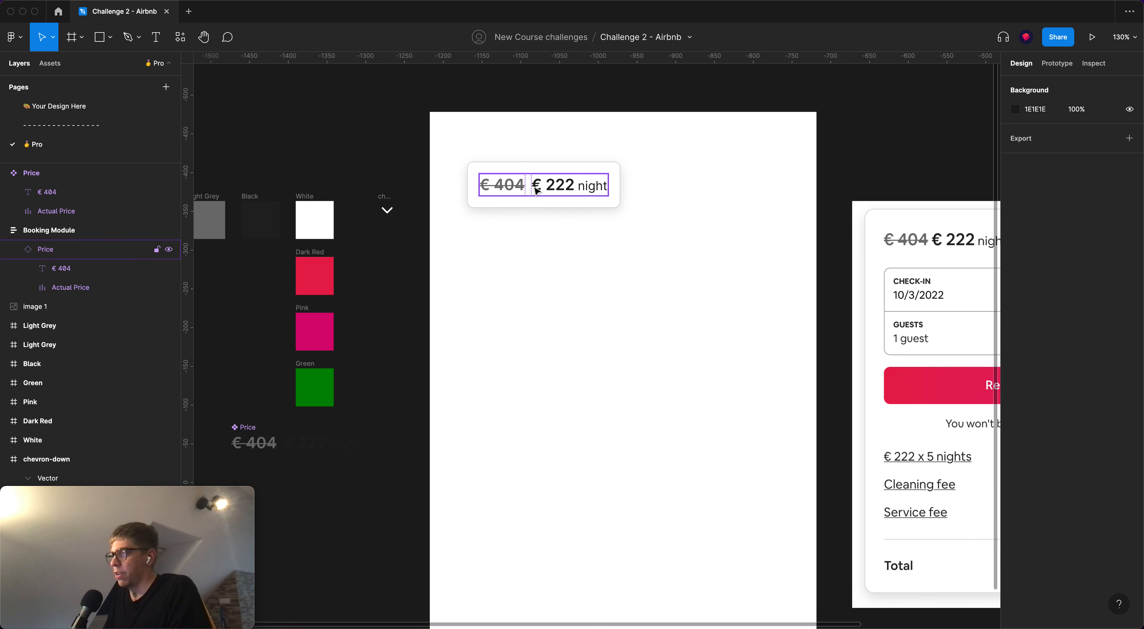
{"action": "left_click", "coordinate": [18, 249]}
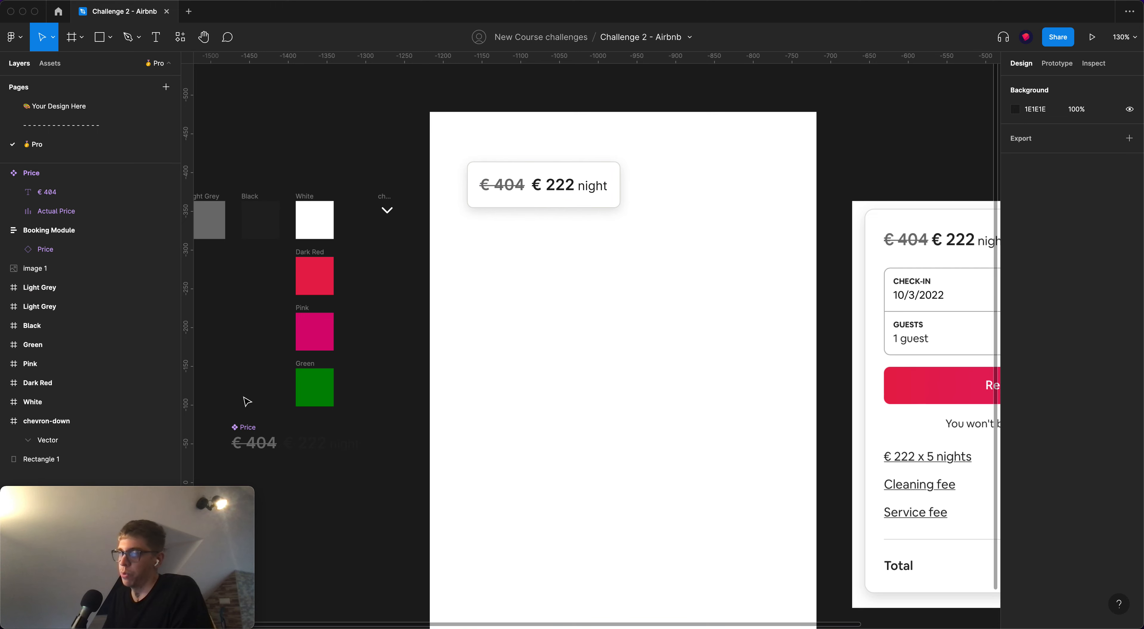
Examine how the check-in, checkout and guests box is divided into cells and labelled in the card screenshot
{"action": "scroll", "coordinate": [485, 184], "scroll_direction": "right", "scroll_amount": 10}
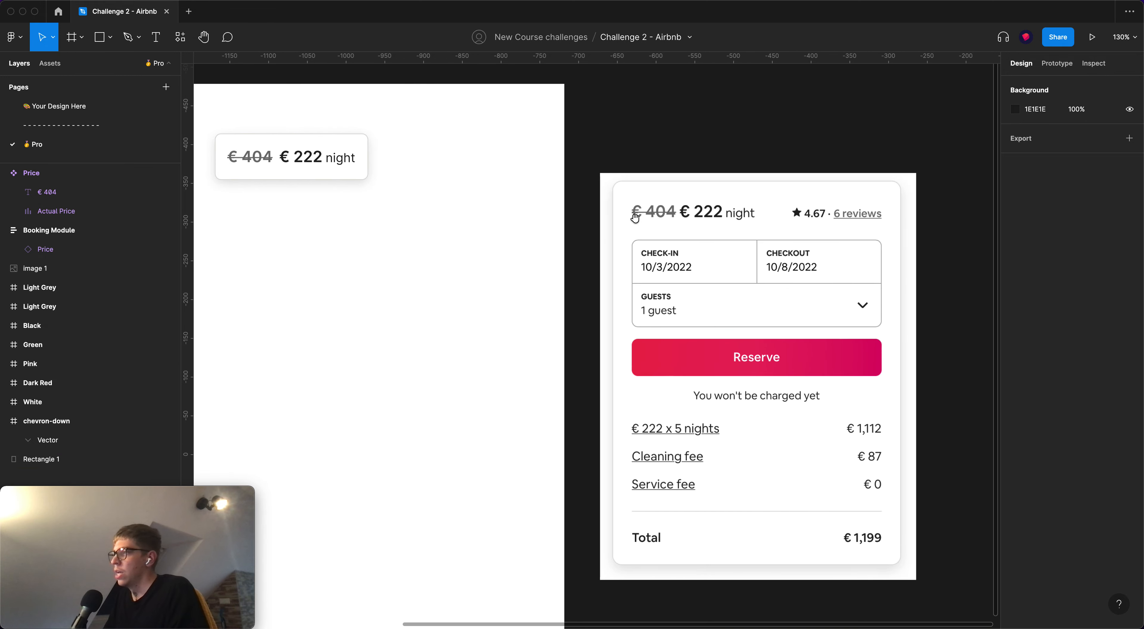
{"action": "left_click_drag", "start_coordinate": [626, 232], "coordinate": [888, 336]}
{"action": "left_click", "coordinate": [937, 342]}
{"action": "scroll", "coordinate": [858, 329], "scroll_direction": "down", "scroll_amount": 1}
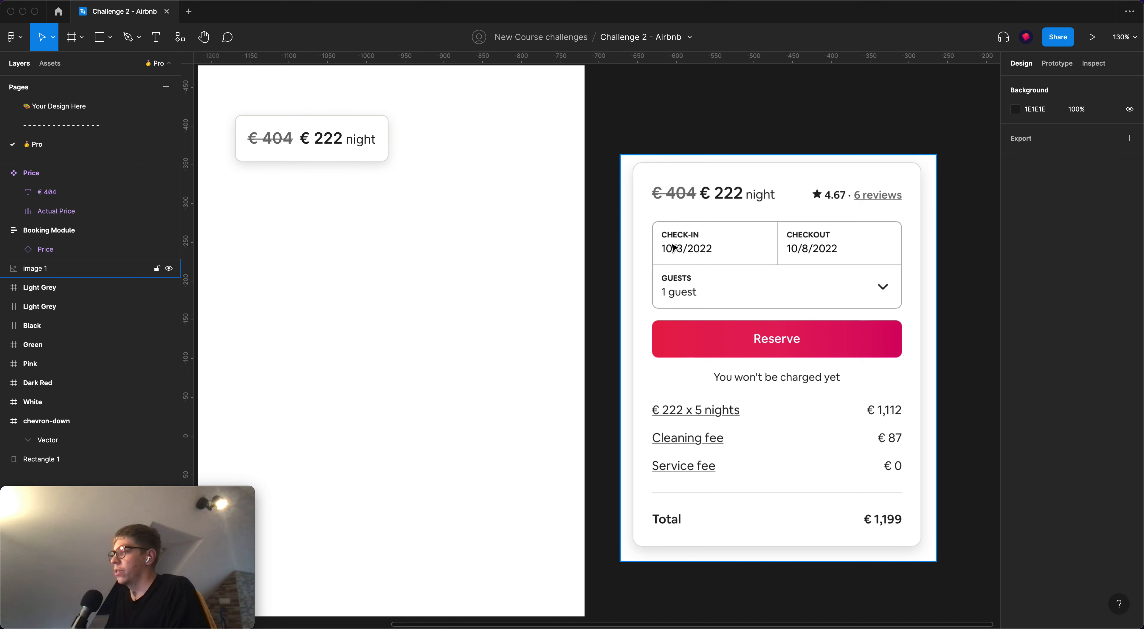
{"action": "left_click_drag", "start_coordinate": [646, 214], "coordinate": [883, 231]}
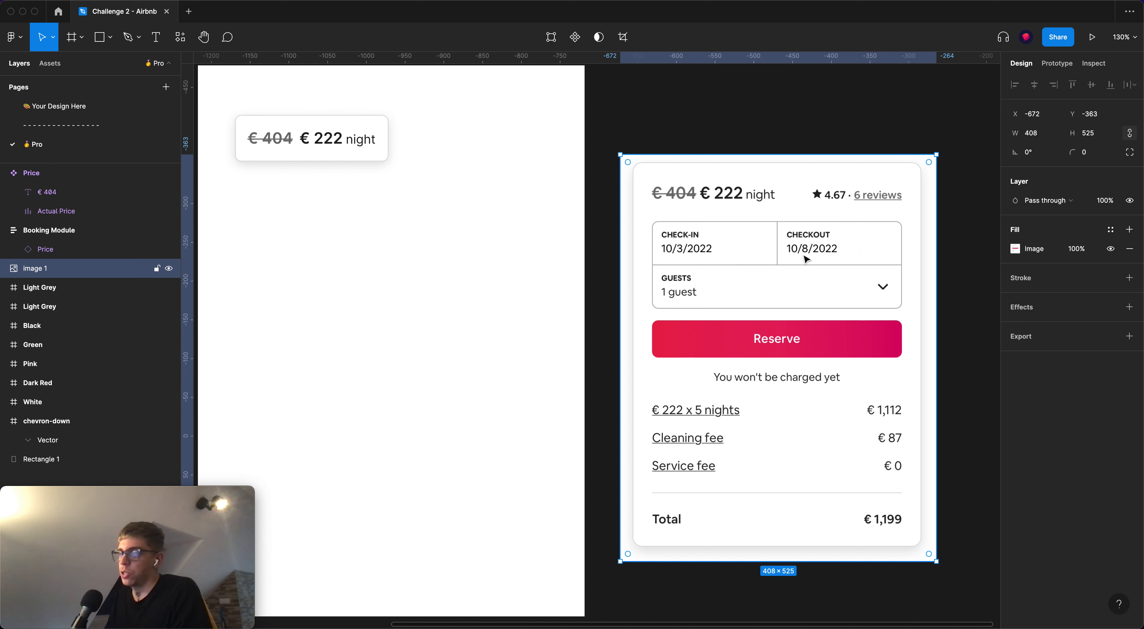
{"action": "left_click_drag", "start_coordinate": [848, 266], "coordinate": [887, 261]}
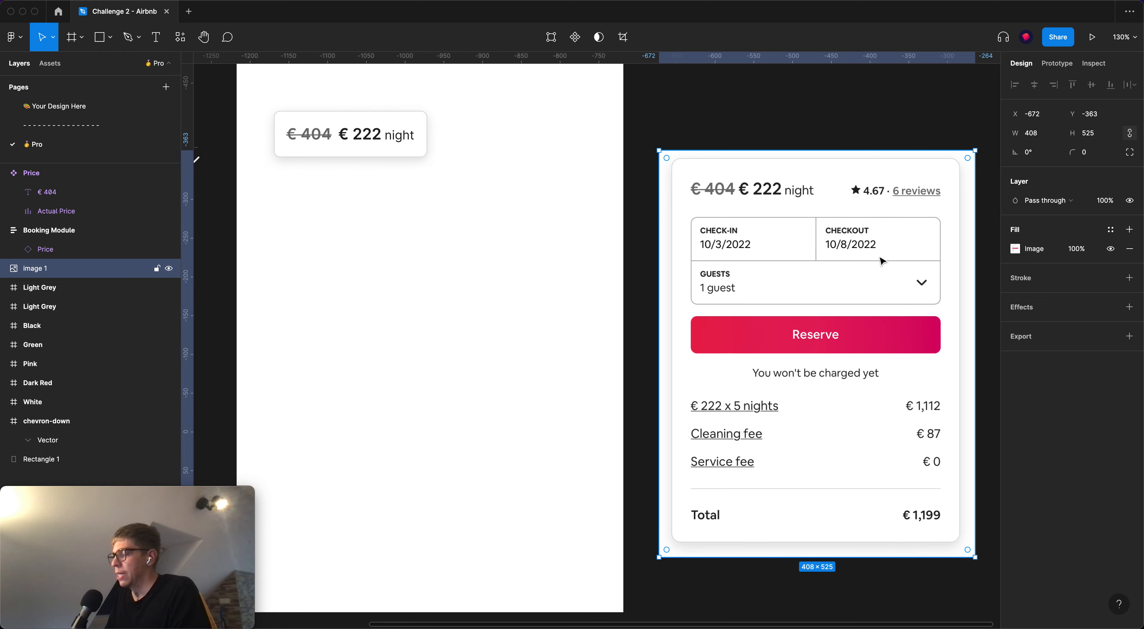
{"action": "left_click_drag", "start_coordinate": [688, 262], "coordinate": [936, 299]}
{"action": "left_click_drag", "start_coordinate": [685, 213], "coordinate": [947, 313]}
{"action": "left_click_drag", "start_coordinate": [601, 332], "coordinate": [659, 356]}
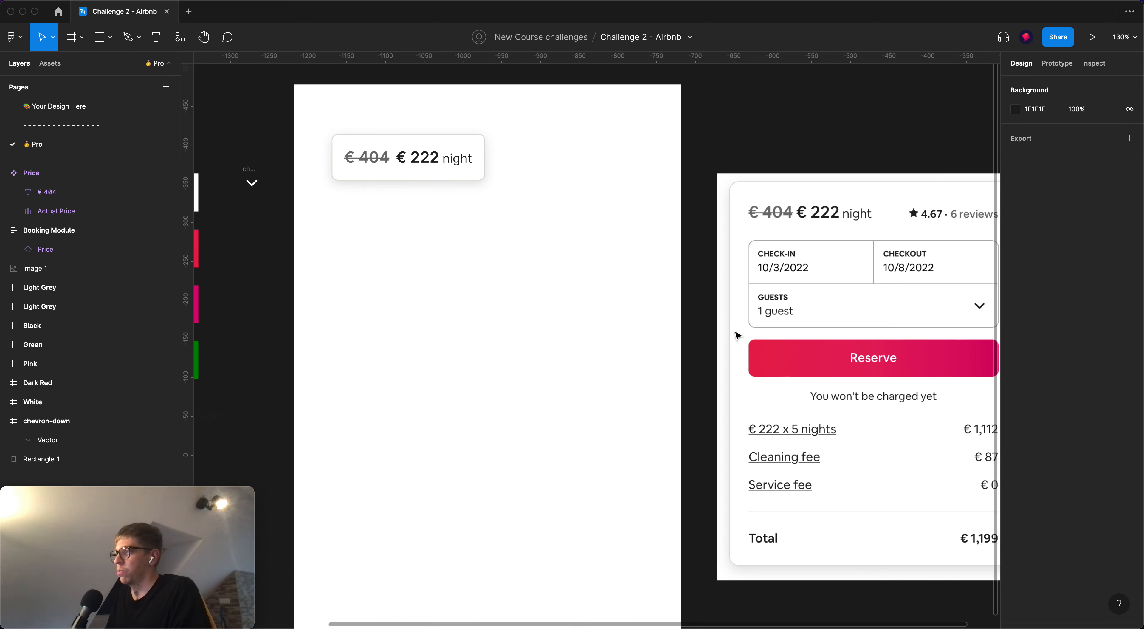
{"action": "scroll", "coordinate": [837, 257], "scroll_direction": "up", "scroll_amount": 3}
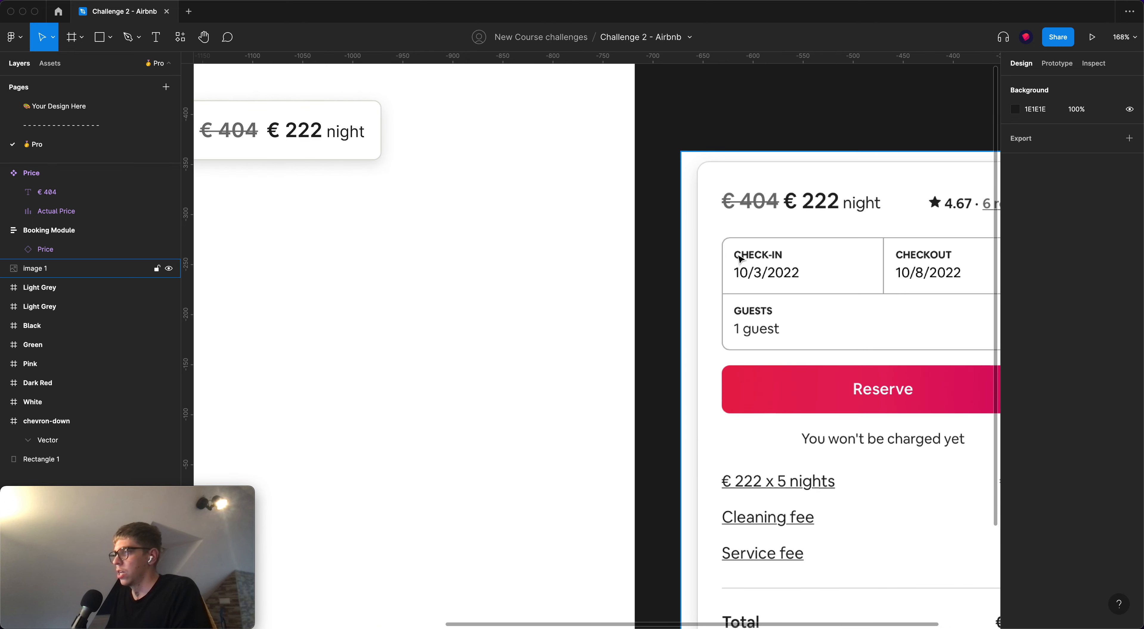
{"action": "left_click_drag", "start_coordinate": [723, 238], "coordinate": [863, 297]}
Try to duplicate the night text out of the Price instance for use as a new label
{"action": "left_click_drag", "start_coordinate": [445, 250], "coordinate": [576, 251]}
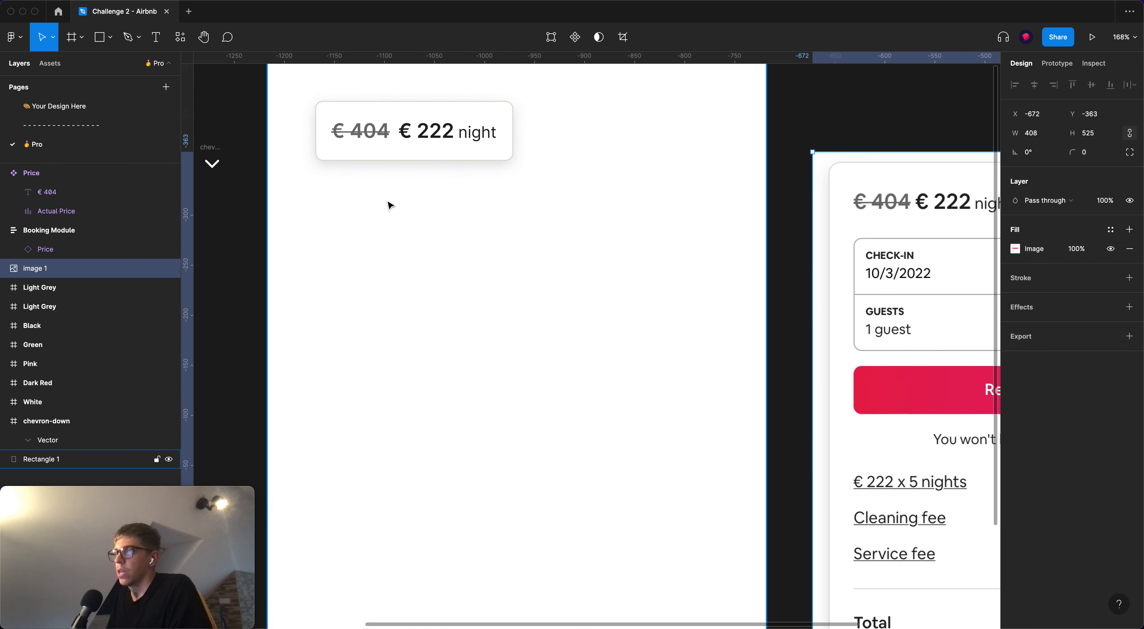
{"action": "left_click_drag", "start_coordinate": [474, 203], "coordinate": [340, 210]}
{"action": "left_click", "coordinate": [328, 150], "text": "super"}
{"action": "left_click_drag", "start_coordinate": [342, 142], "coordinate": [649, 231], "text": "alt"}
{"action": "key", "text": "ctrl+z"}
Add a "Check-in" text object beside the 10/3/2022 date on the card screenshot
{"action": "key", "text": "t"}
{"action": "left_click", "coordinate": [807, 269]}
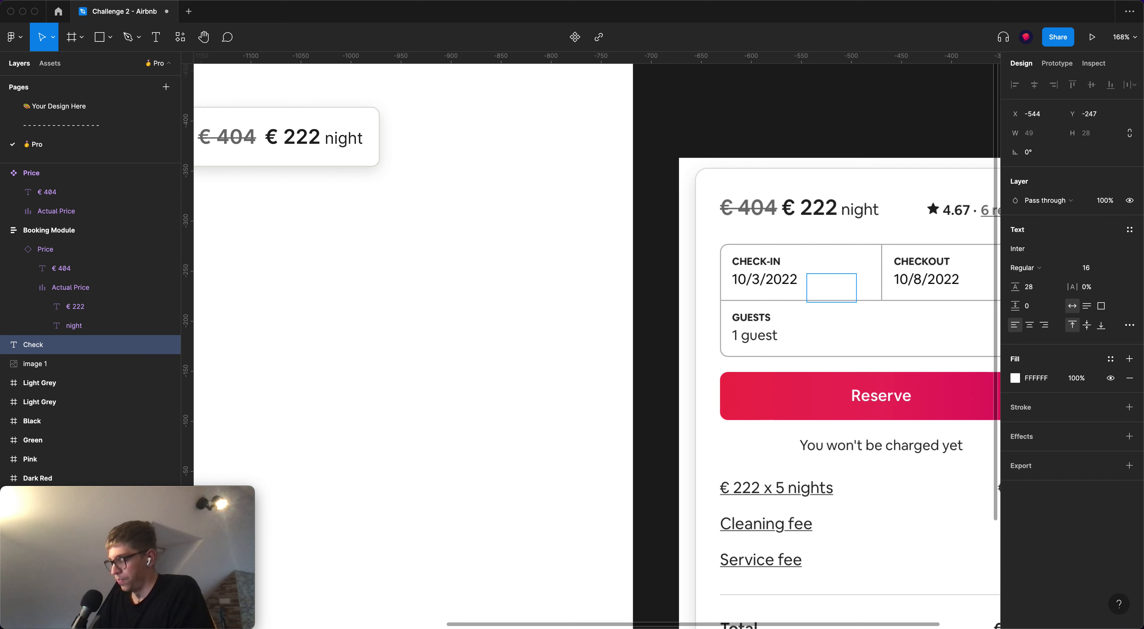
{"action": "key", "text": "Escape"}
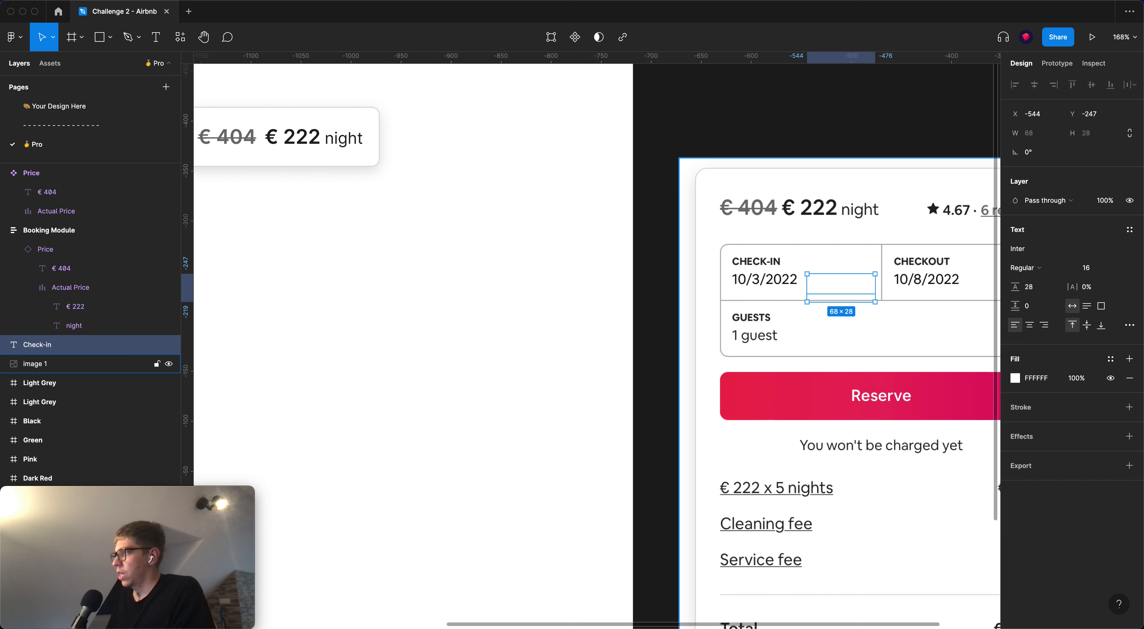
Set the Check-in text's fill to 222222, matching the night text's colour
{"action": "left_click", "coordinate": [1115, 360]}
{"action": "key", "text": "Escape"}
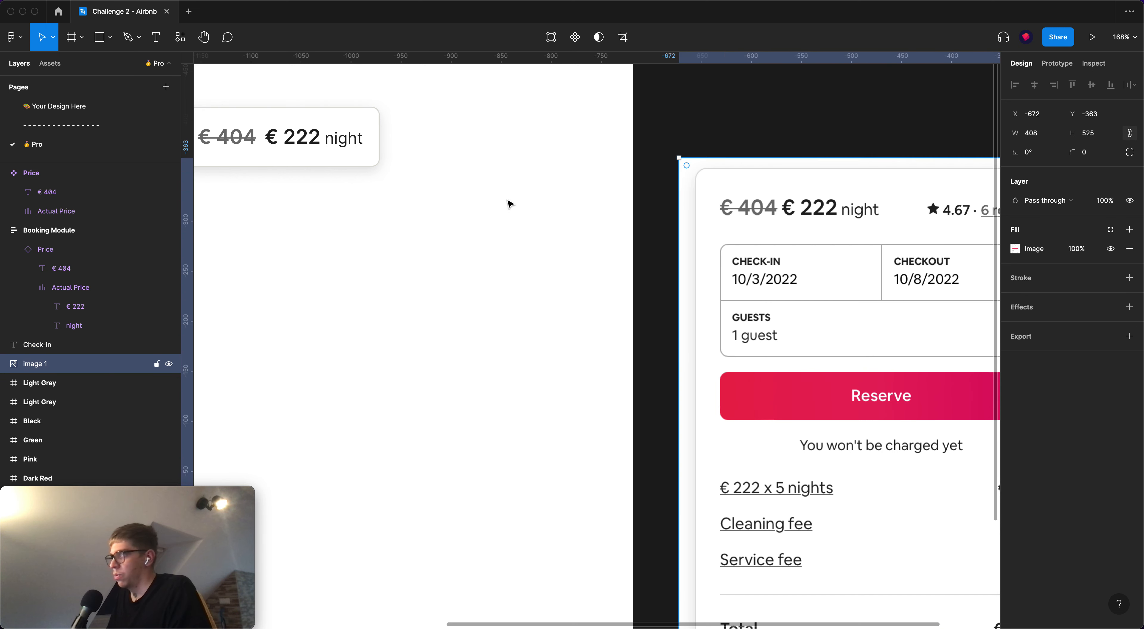
{"action": "left_click", "coordinate": [343, 150], "text": "super"}
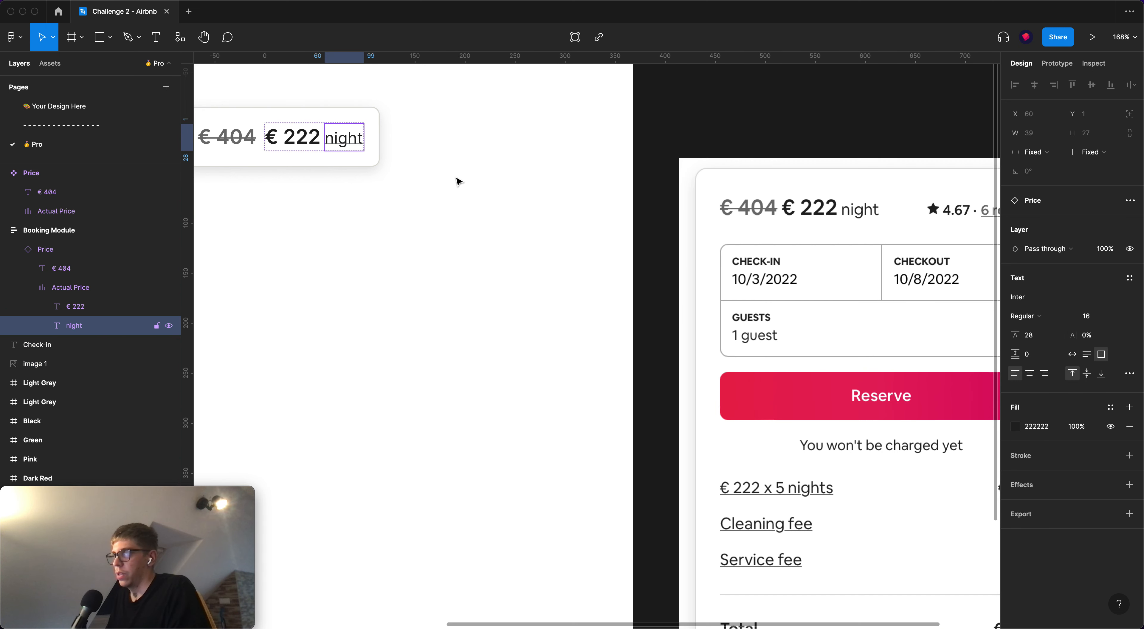
{"action": "left_click", "coordinate": [833, 288]}
{"action": "left_click", "coordinate": [1034, 377]}
{"action": "type", "text": "222222"}
{"action": "left_click", "coordinate": [872, 334]}
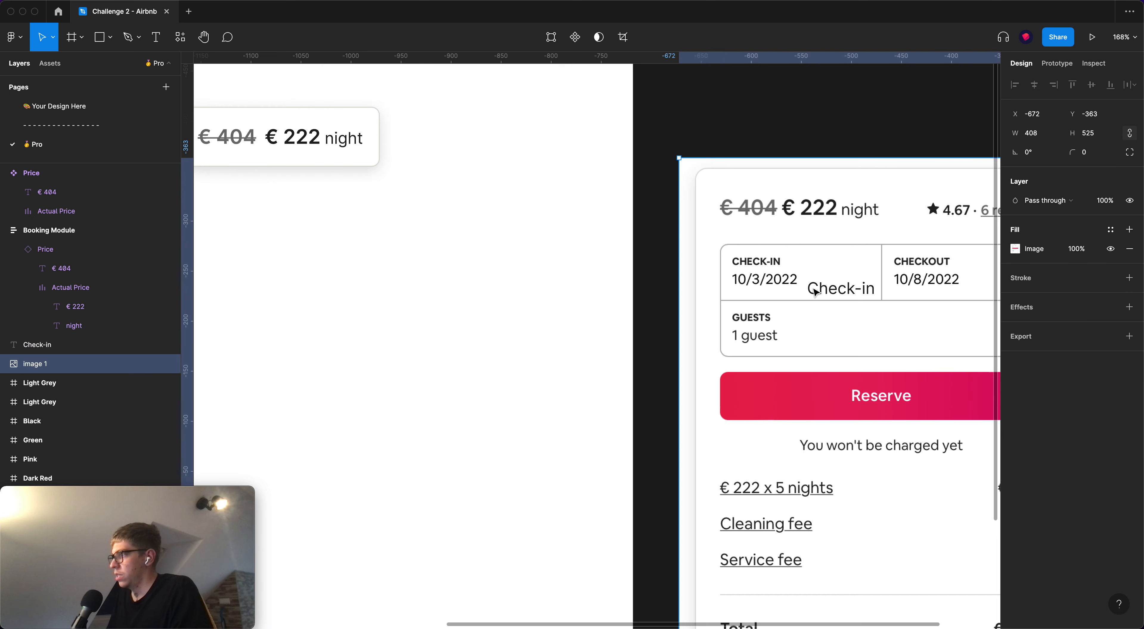
Move the Check-in text beside the screenshot's CHECK-IN label and set its case to uppercase
{"action": "left_click", "coordinate": [815, 291]}
{"action": "scroll", "coordinate": [817, 289], "scroll_direction": "up", "scroll_amount": 3}
{"action": "left_click_drag", "start_coordinate": [806, 284], "coordinate": [782, 254]}
{"action": "scroll", "coordinate": [782, 253], "scroll_direction": "up", "scroll_amount": 5}
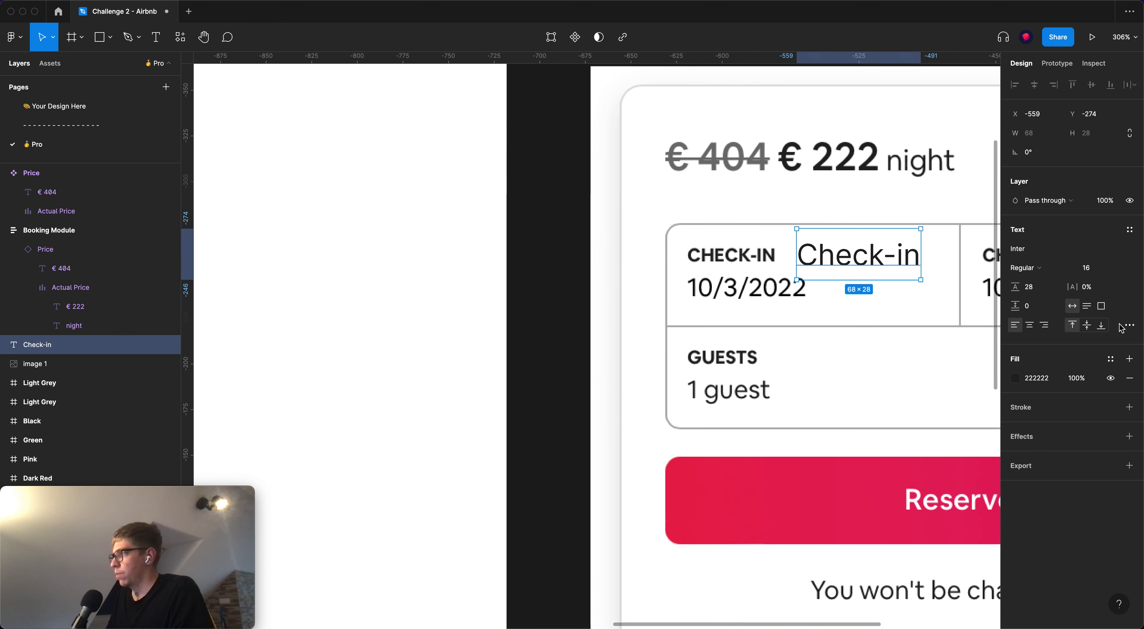
{"action": "left_click", "coordinate": [1130, 325]}
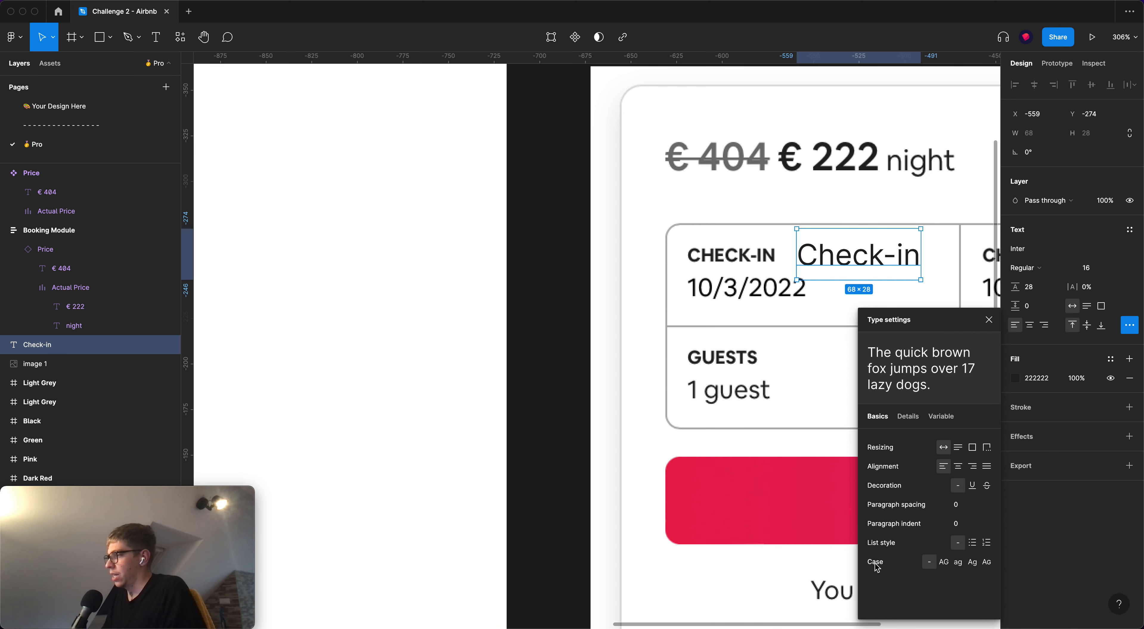
{"action": "left_click", "coordinate": [944, 562]}
Test the uppercase setting by replacing the Check-in text with "dfgdfgdfgd s fsd", and undo the replacement
{"action": "key", "text": "Return"}
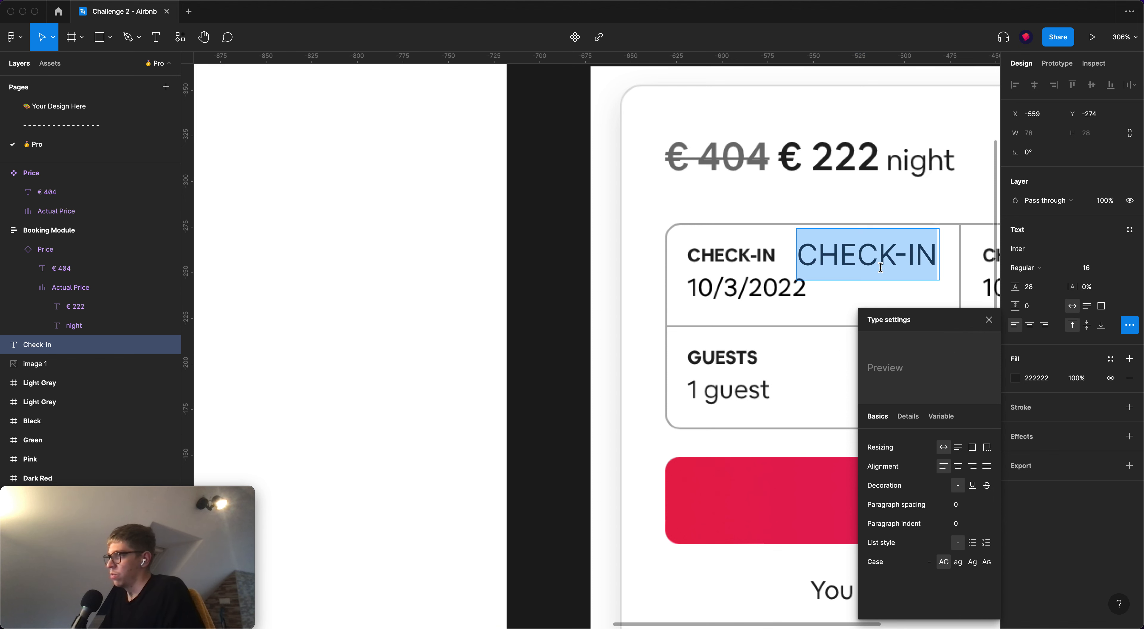
{"action": "type", "text": "dfgdfgdfgd s fsd"}
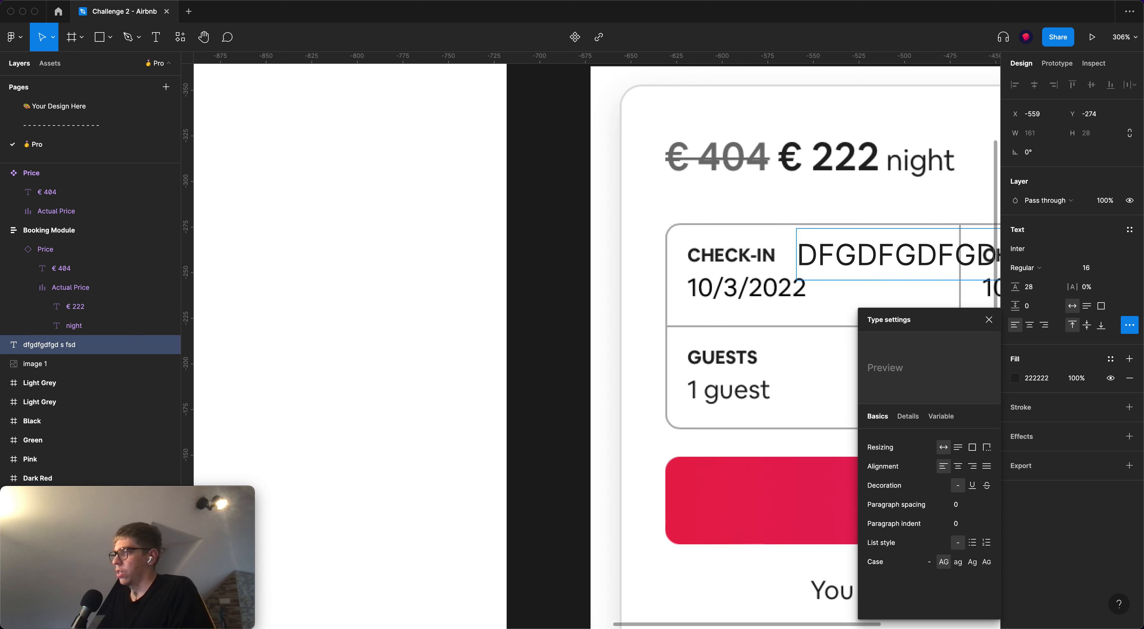
{"action": "key", "text": "ctrl+z"}
{"action": "key", "text": "Escape"}
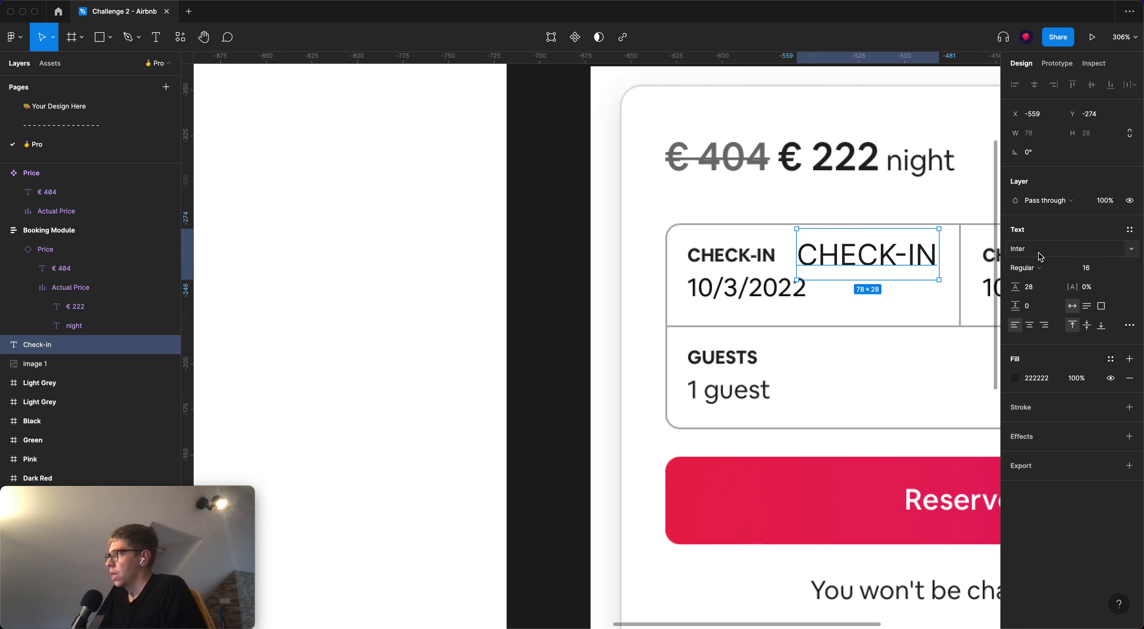
Set the Check-in text's weight to Semi Bold and lay it over the screenshot's CHECK-IN label for comparison
{"action": "left_click", "coordinate": [1026, 268]}
{"action": "left_click", "coordinate": [1030, 296]}
{"action": "scroll", "coordinate": [874, 260], "scroll_direction": "up", "scroll_amount": 2}
{"action": "left_click_drag", "start_coordinate": [873, 260], "coordinate": [770, 260]}
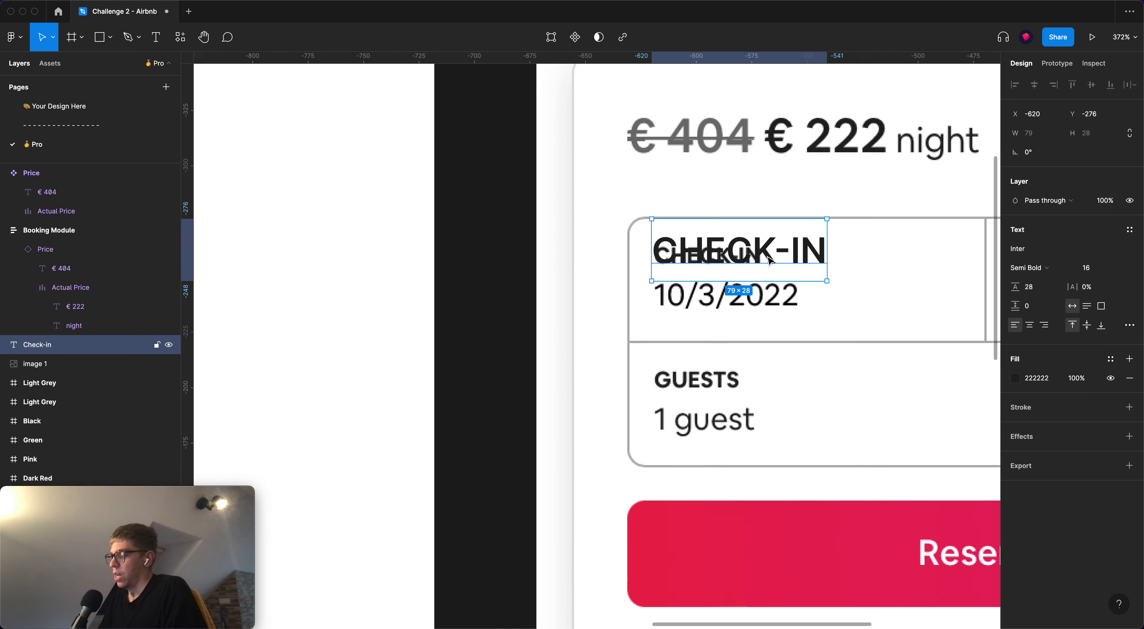
Scale the Check-in text down to the screenshot's CHECK-IN label, then set its font size to 10 and line height to 16
{"action": "left_click_drag", "start_coordinate": [830, 217], "coordinate": [728, 260]}
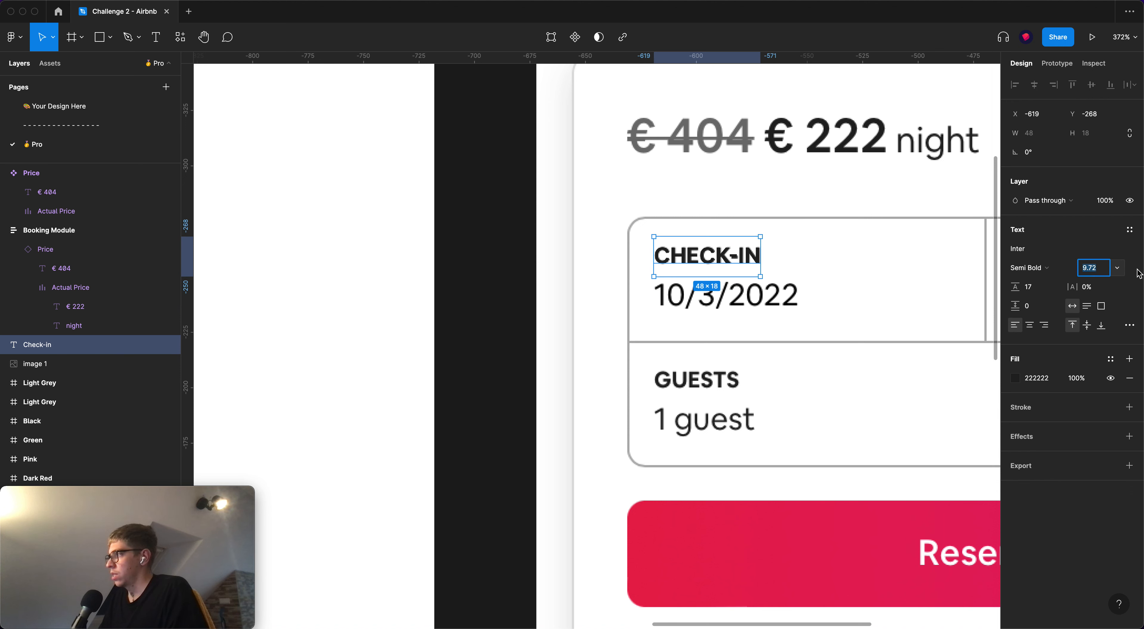
{"action": "type", "text": "10"}
{"action": "key", "text": "Return"}
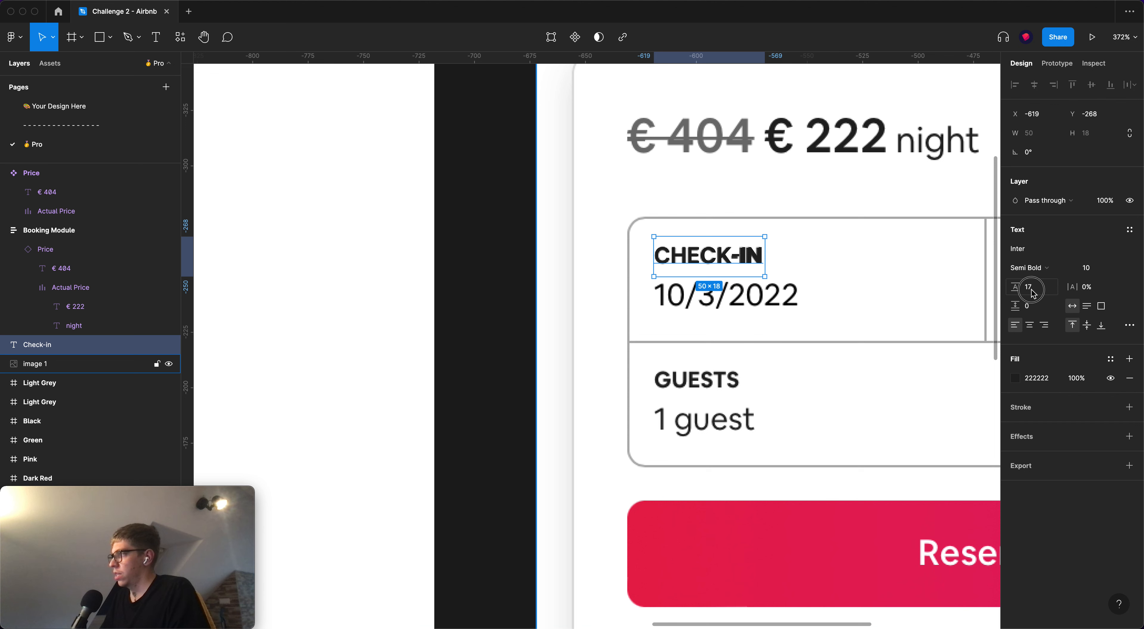
{"action": "key", "text": "Return"}
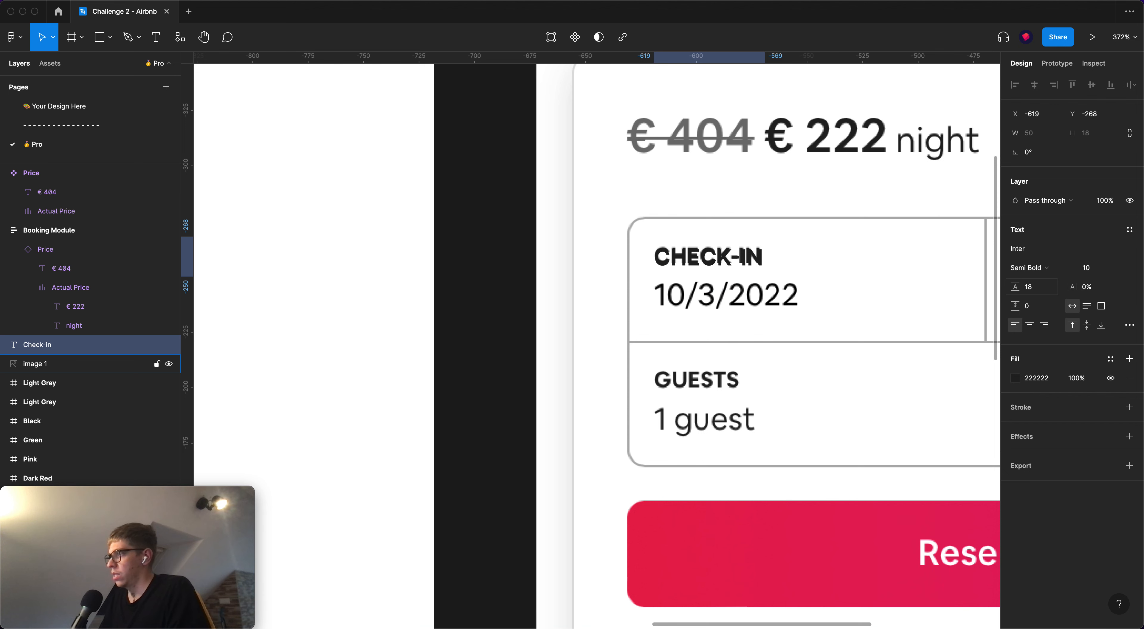
{"action": "type", "text": "16"}
{"action": "key", "text": "Return"}
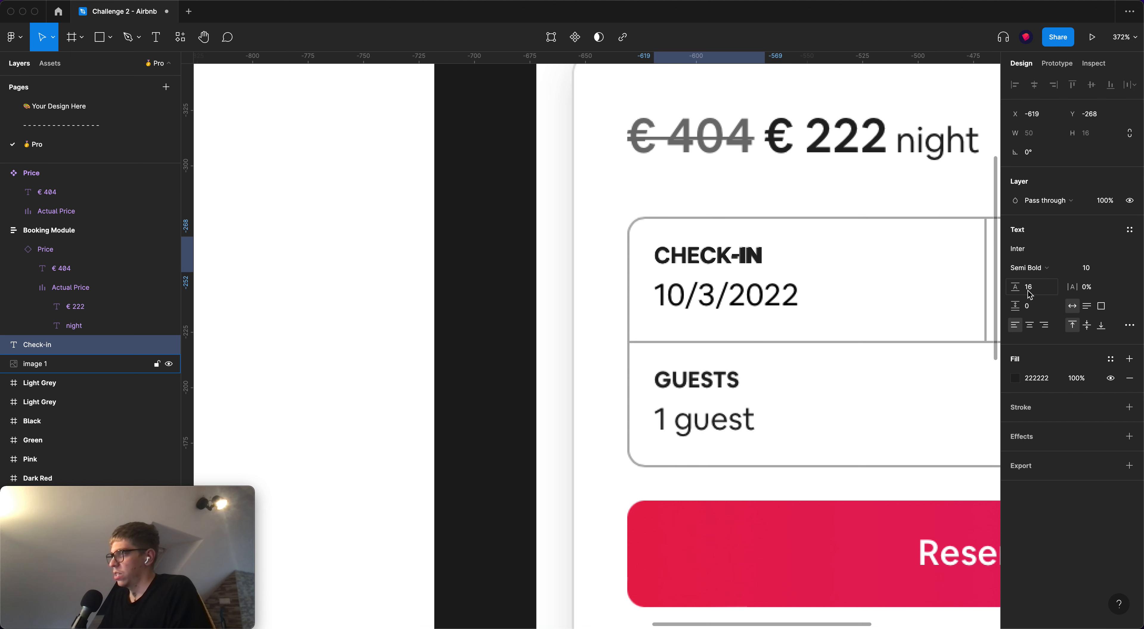
Duplicate the Check-in text onto the screenshot's check-in date and change the copy's text to 10/3/2022
{"action": "left_click_drag", "start_coordinate": [702, 262], "coordinate": [701, 298]}
{"action": "double_click", "coordinate": [702, 298]}
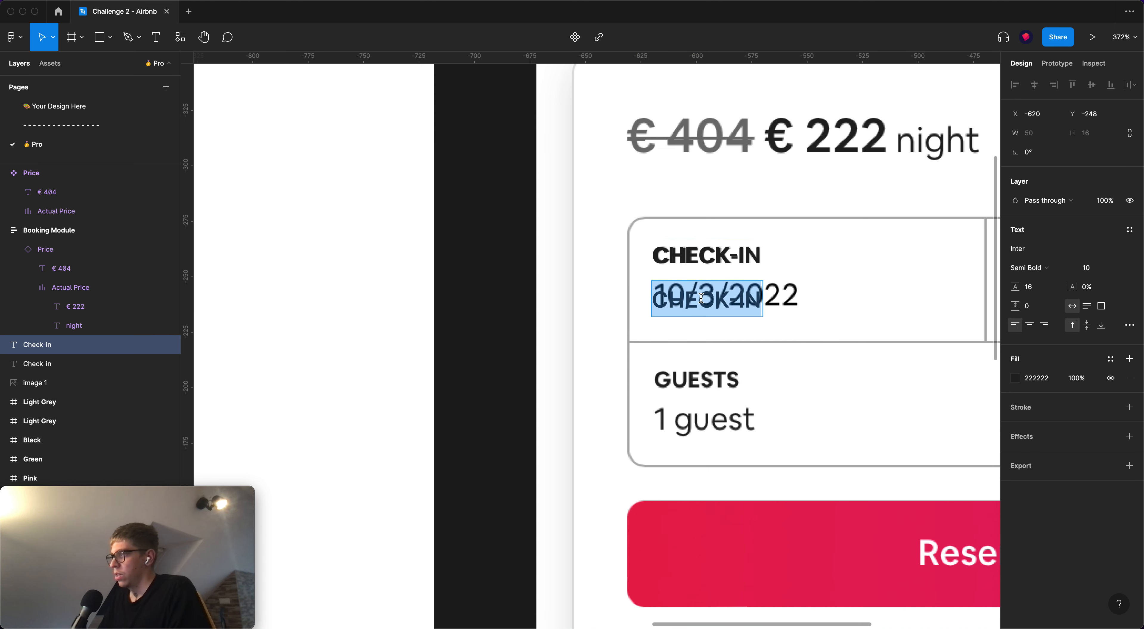
{"action": "type", "text": "10/3/"}
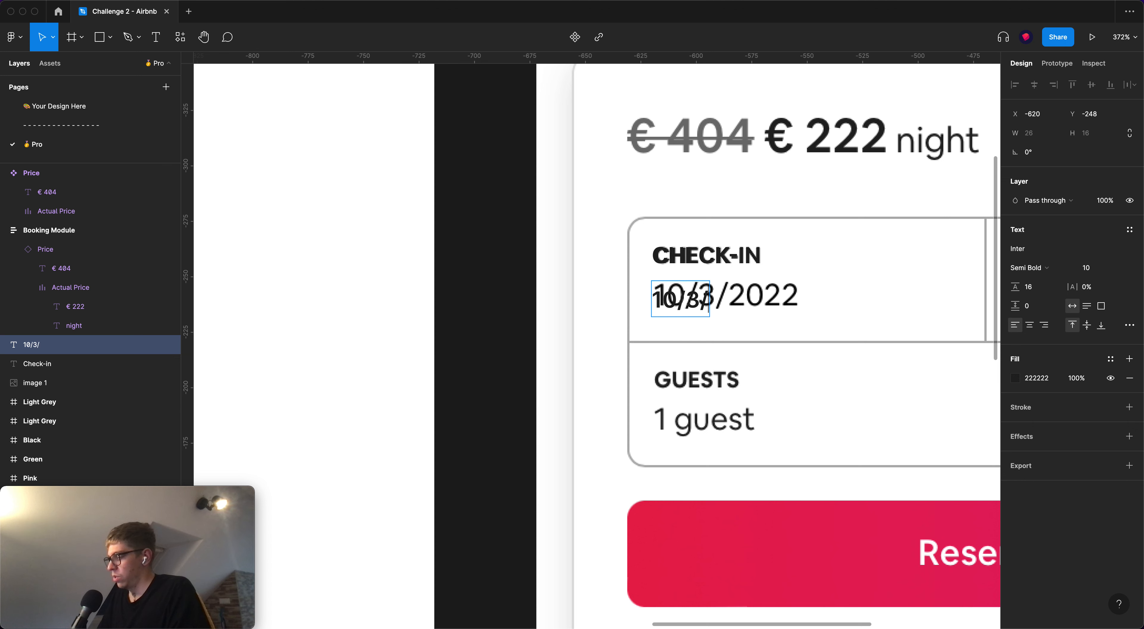
{"action": "type", "text": "2022"}
{"action": "key", "text": "Escape"}
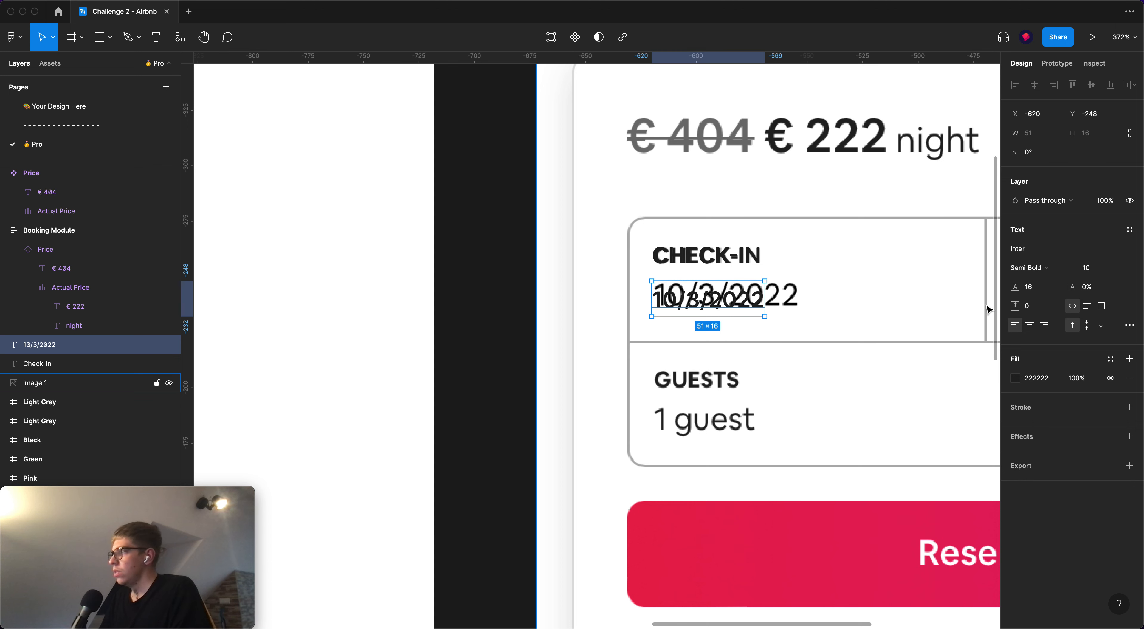
Set the 10/3/2022 text's font size to 14 and move it up over the screenshot's date
{"action": "left_click", "coordinate": [1095, 272]}
{"action": "key", "text": "Return"}
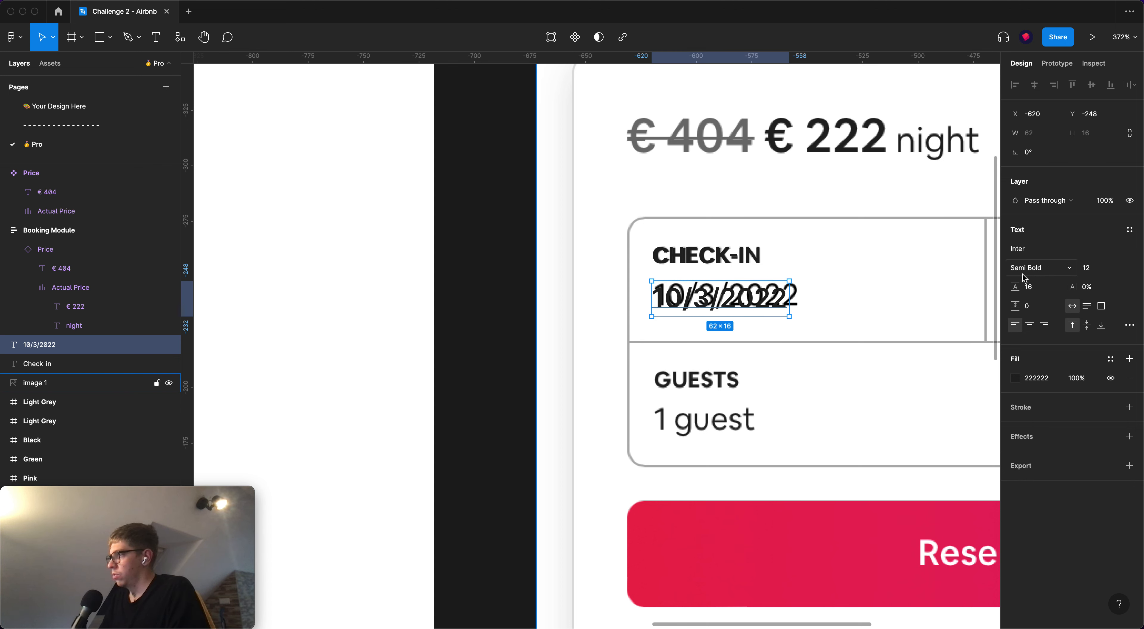
{"action": "left_click", "coordinate": [1096, 271]}
{"action": "type", "text": "14"}
{"action": "key", "text": "Return"}
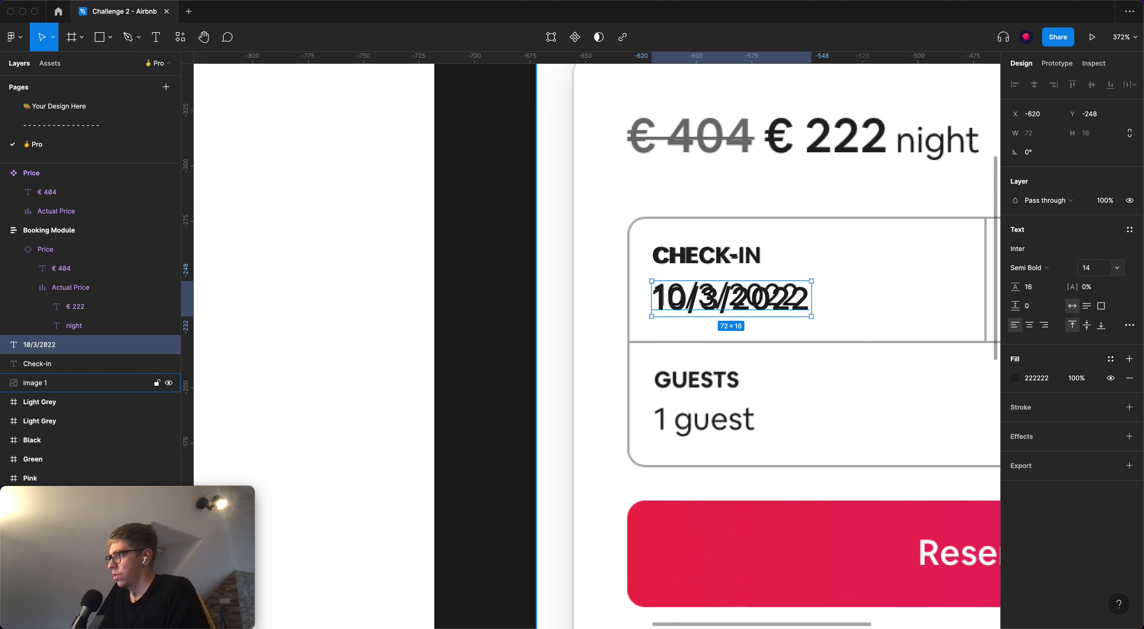
{"action": "left_click_drag", "start_coordinate": [758, 297], "coordinate": [758, 293]}
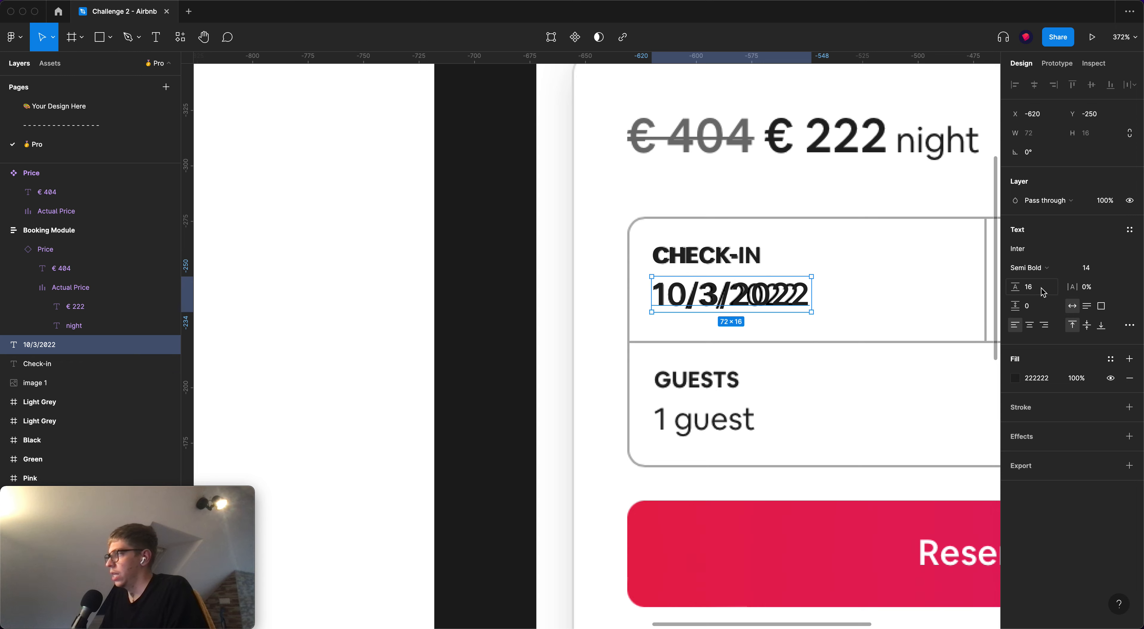
Wrap the Check-in and 10/3/2022 texts in a vertical auto-layout frame with a horizontal padding of 10
{"action": "scroll", "coordinate": [710, 303], "scroll_direction": "down", "scroll_amount": 5}
{"action": "left_click", "coordinate": [710, 272]}
{"action": "left_click", "coordinate": [707, 261]}
{"action": "left_click", "coordinate": [700, 282], "text": "shift"}
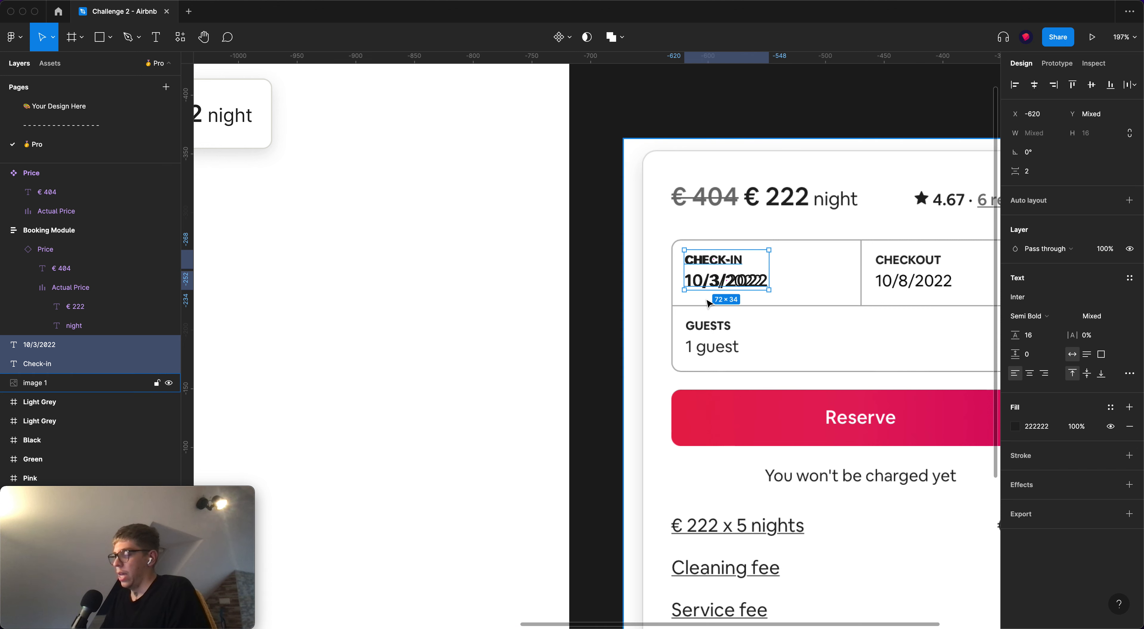
{"action": "key", "text": "shift+a"}
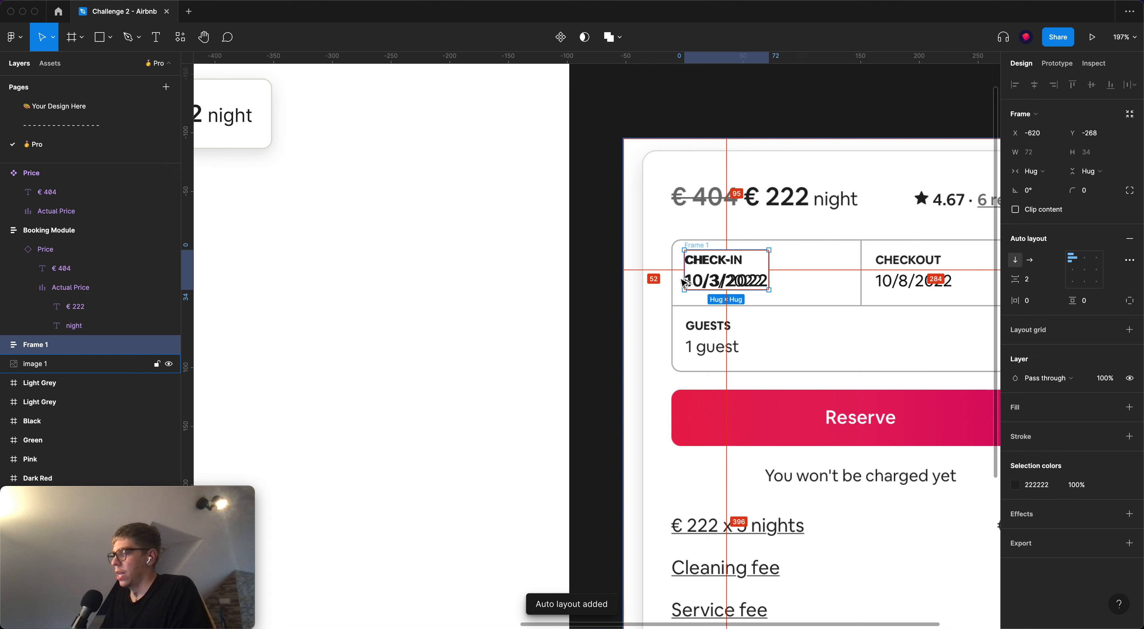
{"action": "left_click", "coordinate": [1030, 302]}
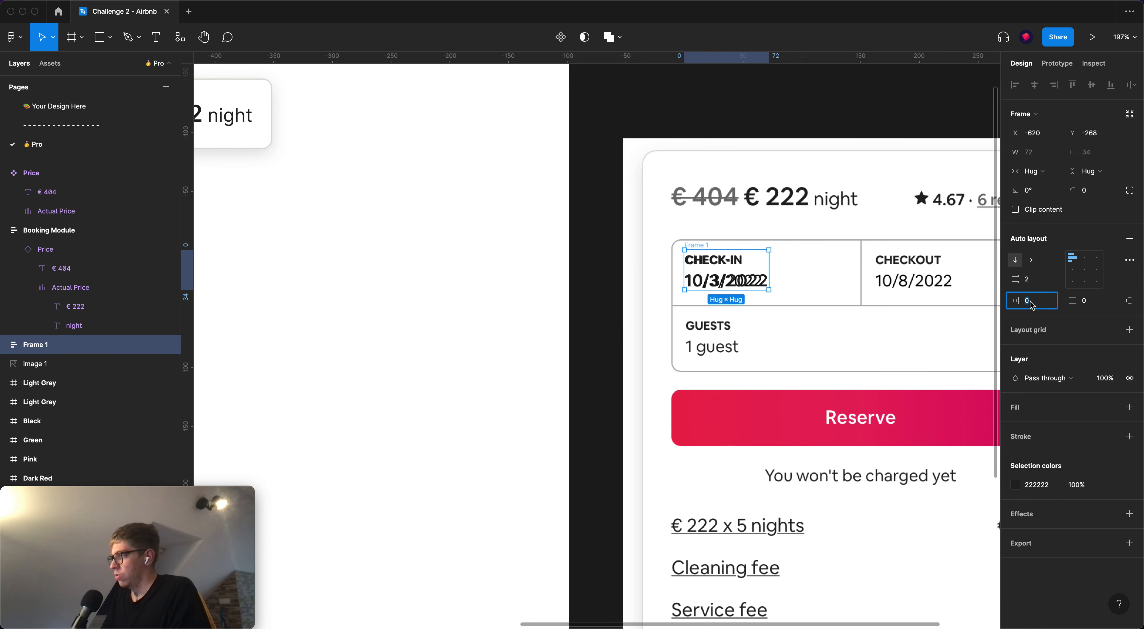
{"action": "type", "text": "10"}
{"action": "key", "text": "Return"}
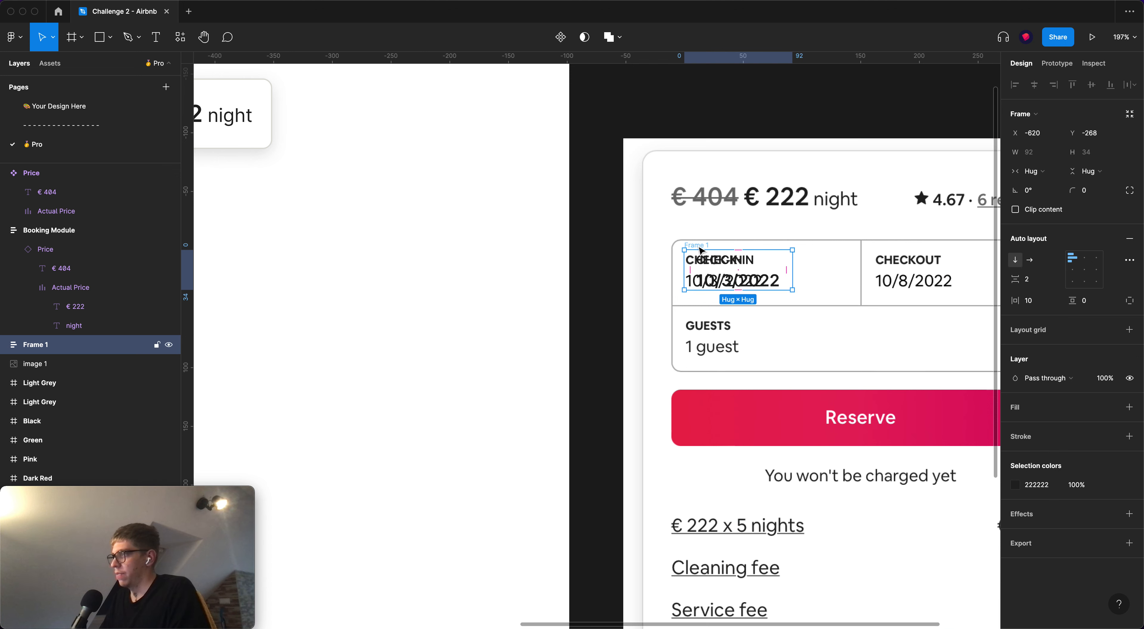
Align the frame's texts with the screenshot's check-in cell and set the frame's horizontal padding to 12
{"action": "left_click_drag", "start_coordinate": [700, 250], "coordinate": [690, 271]}
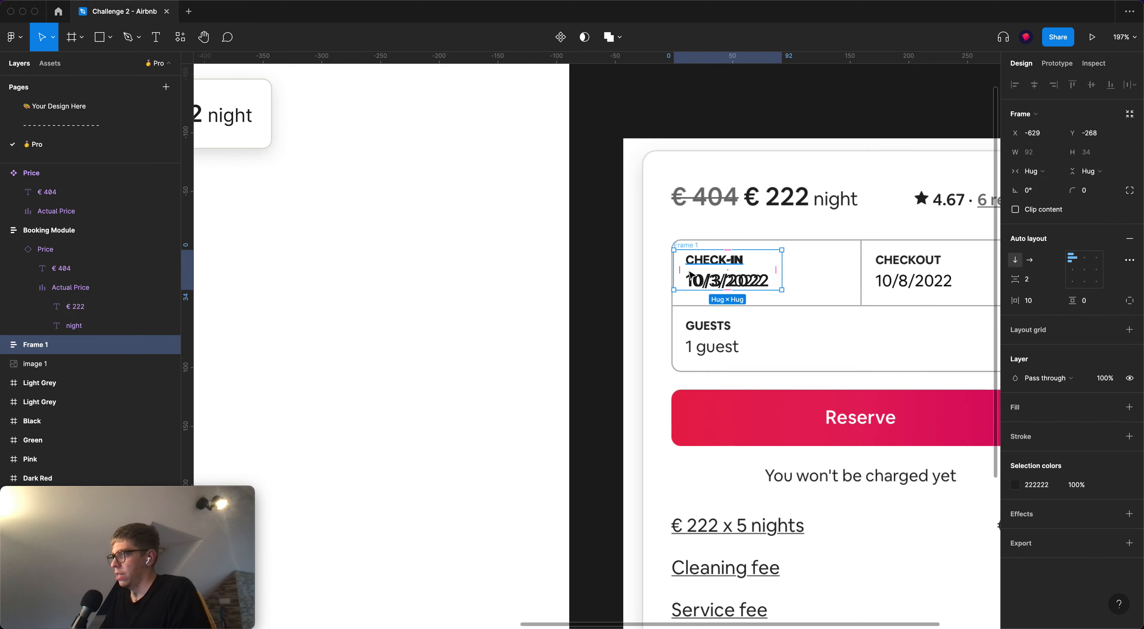
{"action": "scroll", "coordinate": [689, 270], "scroll_direction": "up", "scroll_amount": 6}
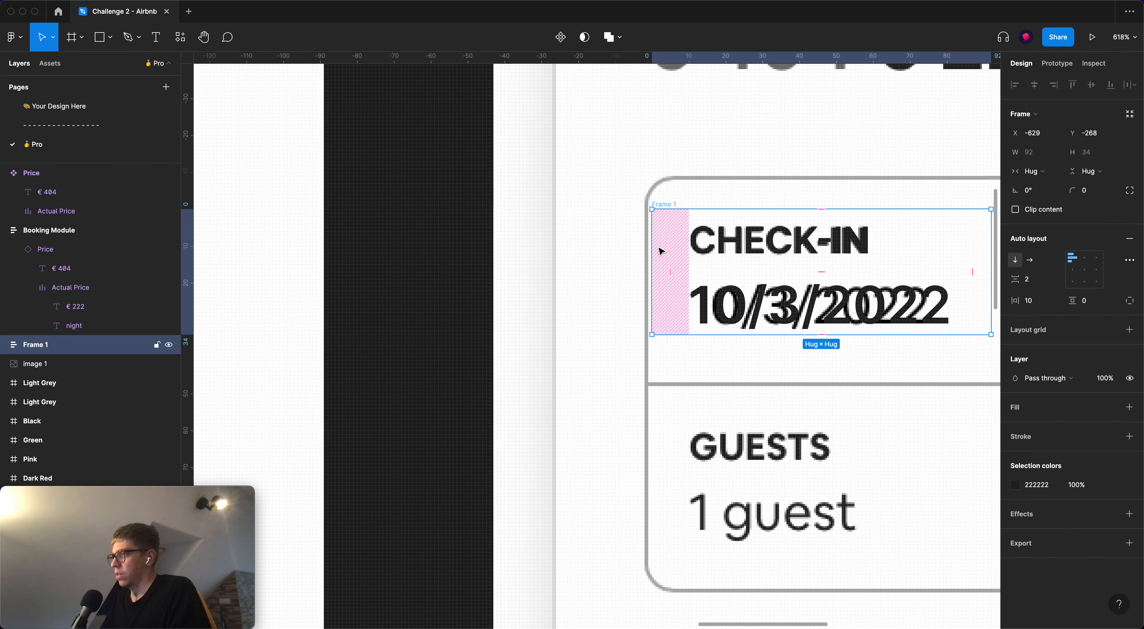
{"action": "left_click", "coordinate": [1035, 301]}
{"action": "type", "text": "12"}
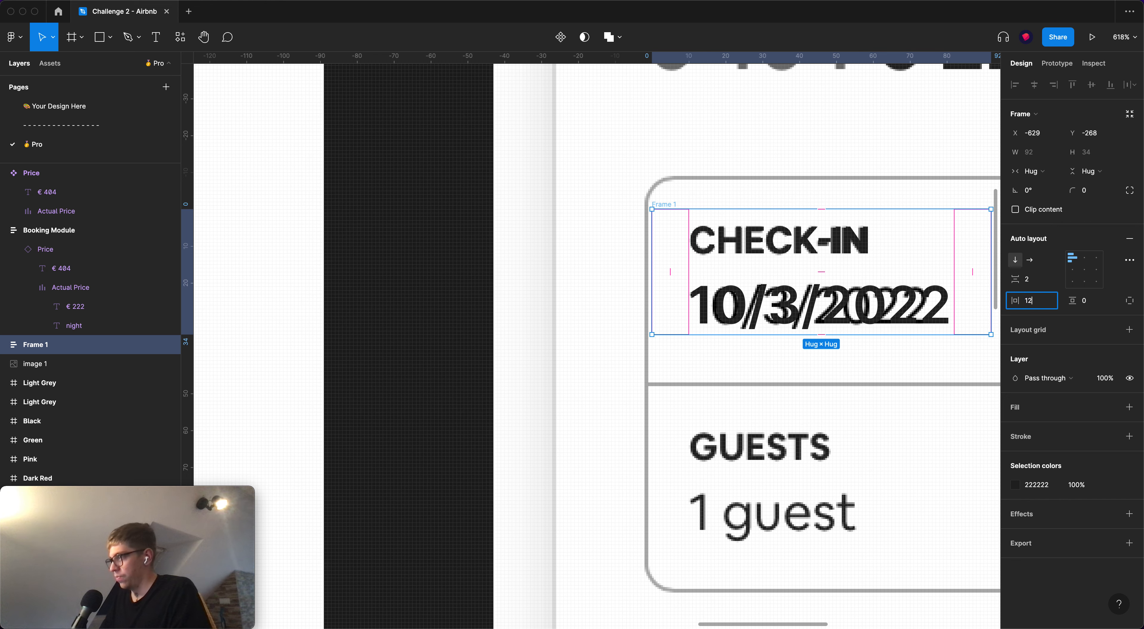
{"action": "key", "text": "Return"}
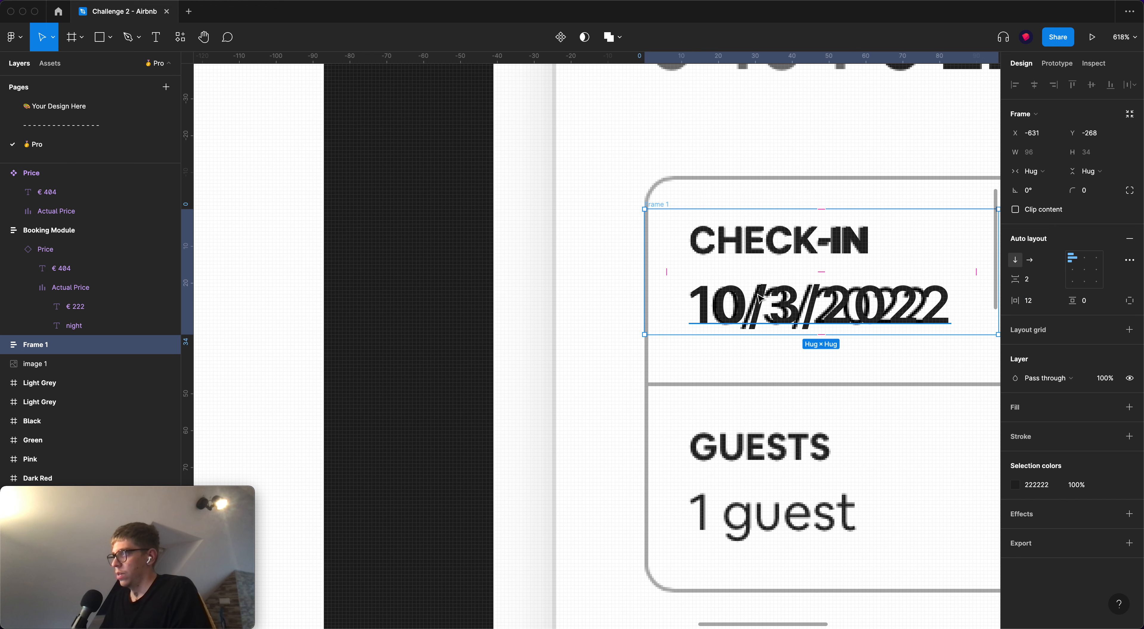
Set the frame's vertical padding to 12 and move it up to the top edge of the screenshot's check-in cell
{"action": "scroll", "coordinate": [760, 297], "scroll_direction": "down", "scroll_amount": 5}
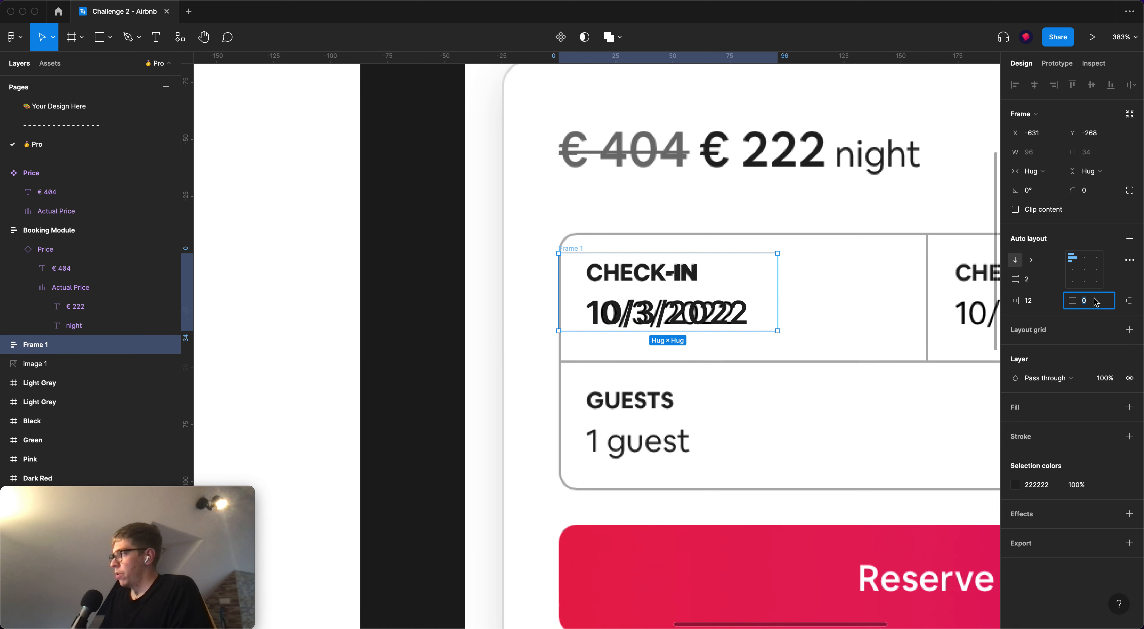
{"action": "type", "text": "2"}
{"action": "key", "text": "Return"}
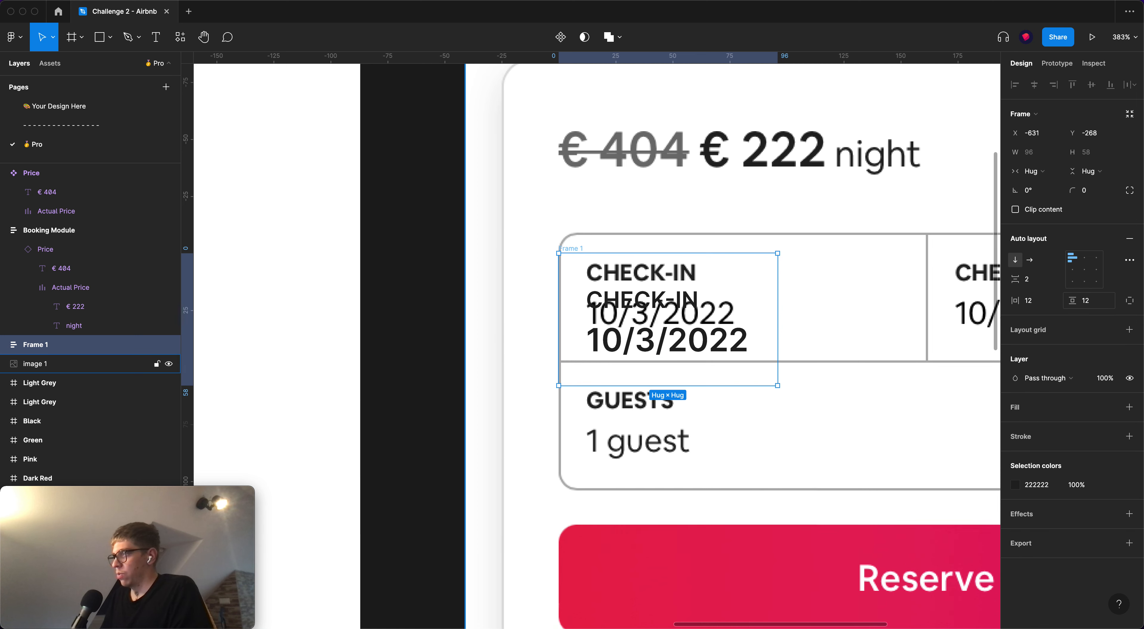
{"action": "left_click", "coordinate": [577, 226]}
{"action": "left_click_drag", "start_coordinate": [576, 223], "coordinate": [575, 226]}
{"action": "left_click_drag", "start_coordinate": [699, 268], "coordinate": [699, 270]}
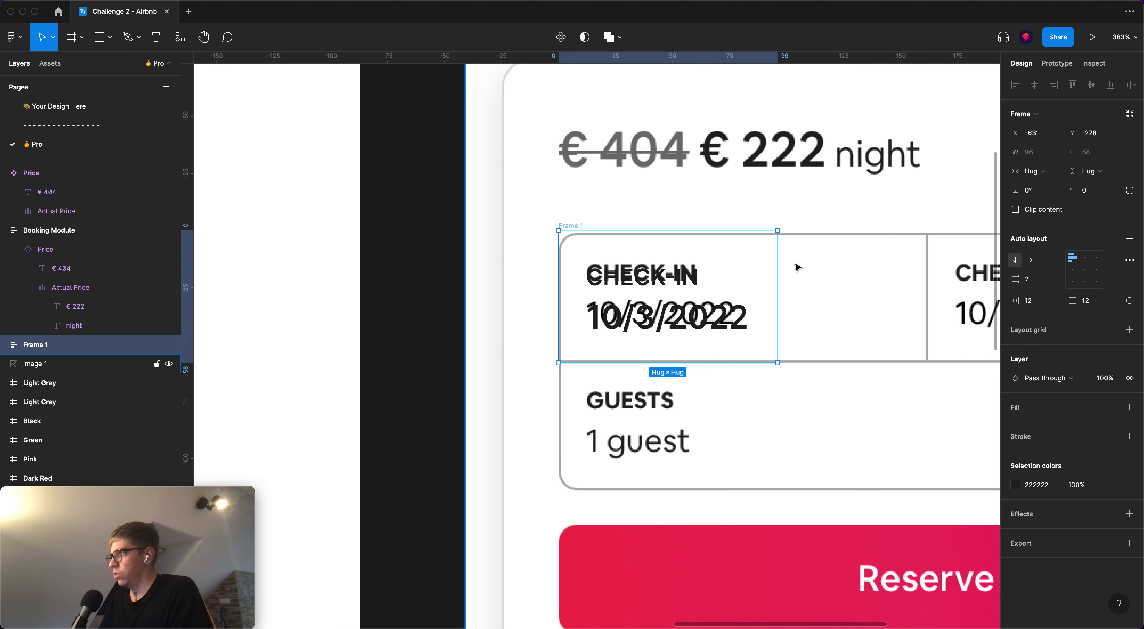
Reduce the check-in frame's vertical padding to 10 so its texts line up with the screenshot
{"action": "left_click", "coordinate": [1083, 300]}
{"action": "type", "text": "10"}
{"action": "key", "text": "Return"}
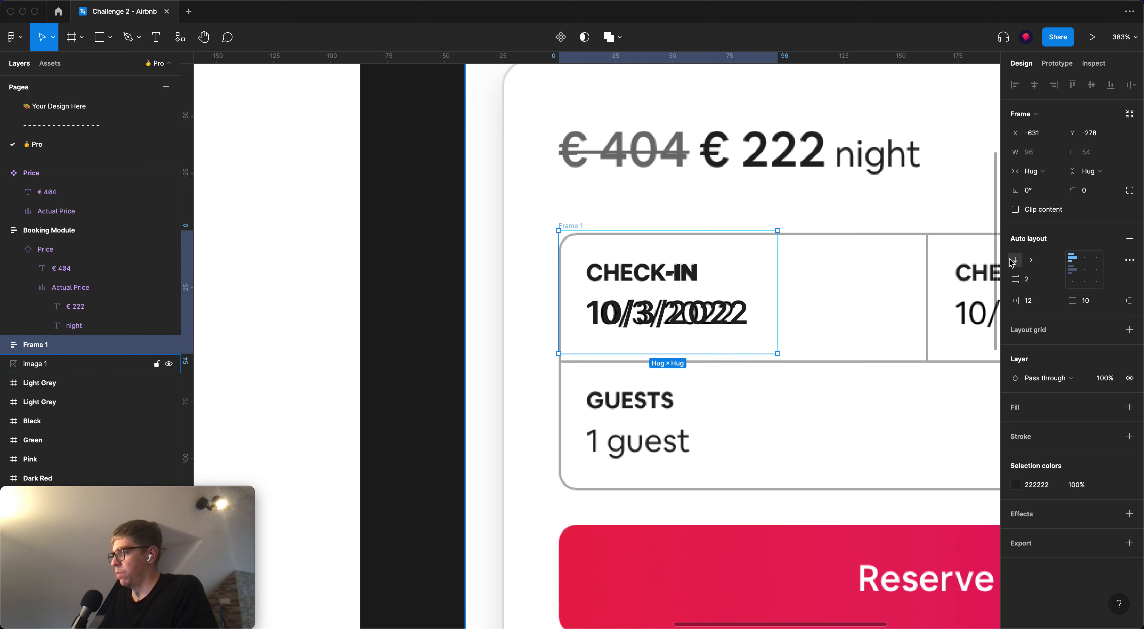
Move the check-in frame onto the empty canvas above the screenshot and give it a white FFFFFF fill
{"action": "scroll", "coordinate": [694, 283], "scroll_direction": "down", "scroll_amount": 4}
{"action": "scroll", "coordinate": [695, 285], "scroll_direction": "left", "scroll_amount": 5}
{"action": "scroll", "coordinate": [835, 311], "scroll_direction": "down", "scroll_amount": 2}
{"action": "left_click_drag", "start_coordinate": [835, 311], "coordinate": [605, 384]}
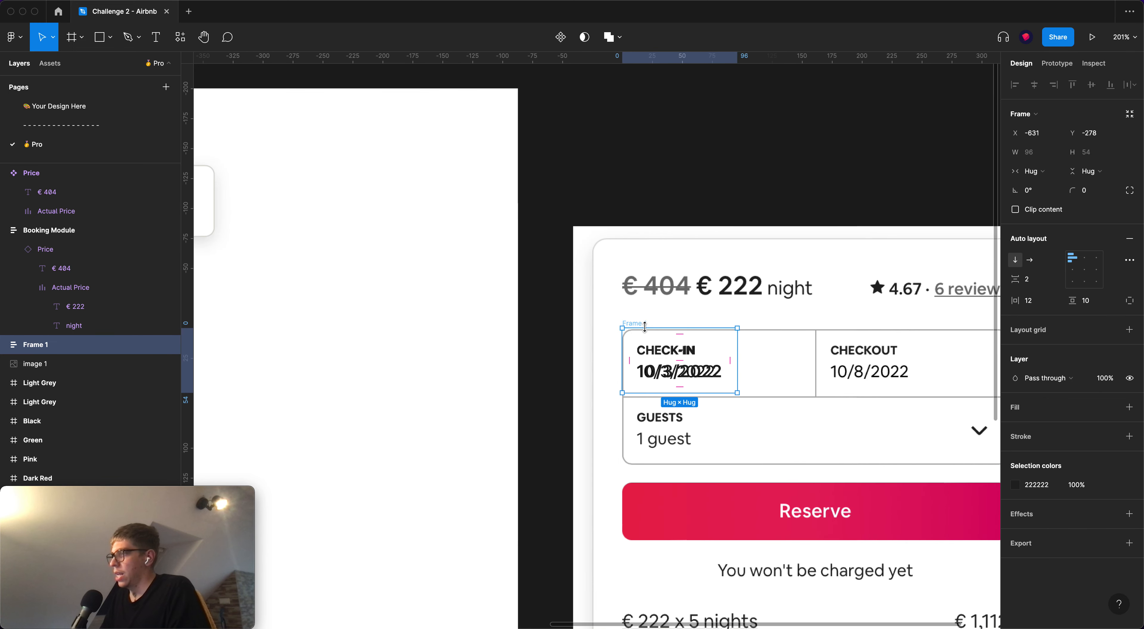
{"action": "left_click_drag", "start_coordinate": [634, 324], "coordinate": [652, 105]}
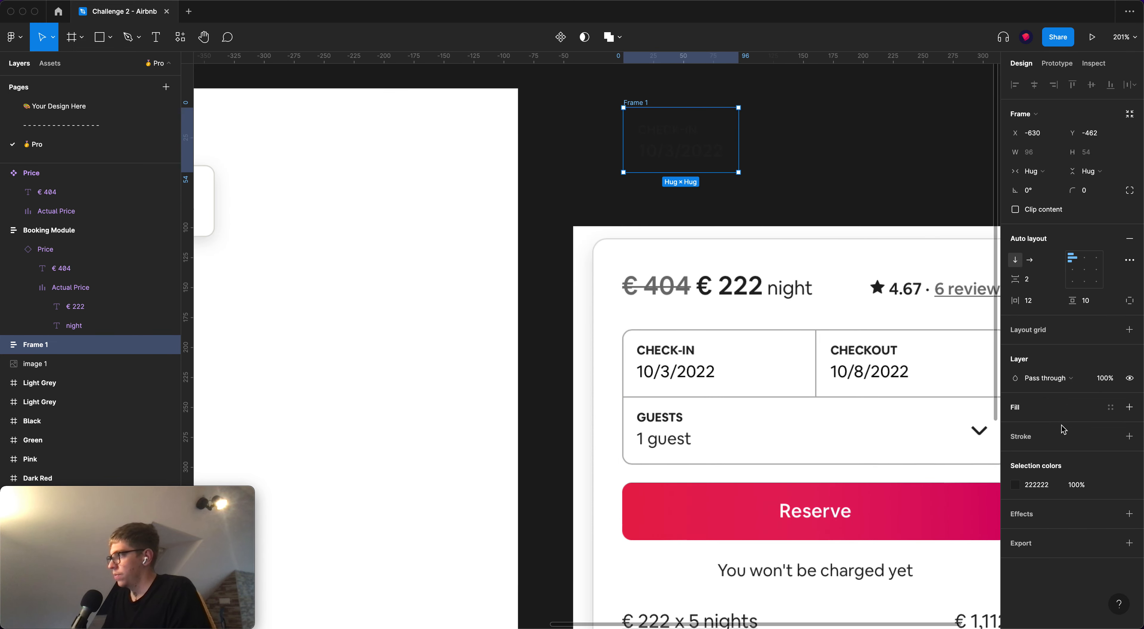
{"action": "left_click", "coordinate": [771, 175]}
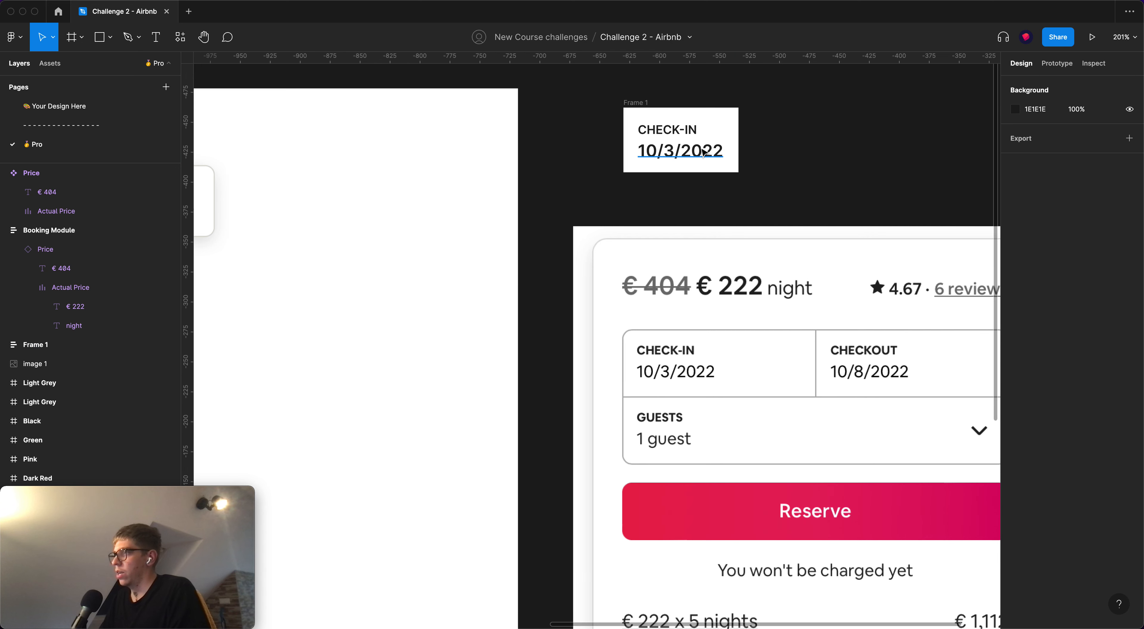
Add a 000000 inside stroke of 1 to the check-in frame
{"action": "left_click", "coordinate": [683, 131]}
{"action": "left_click", "coordinate": [687, 152], "text": "shift"}
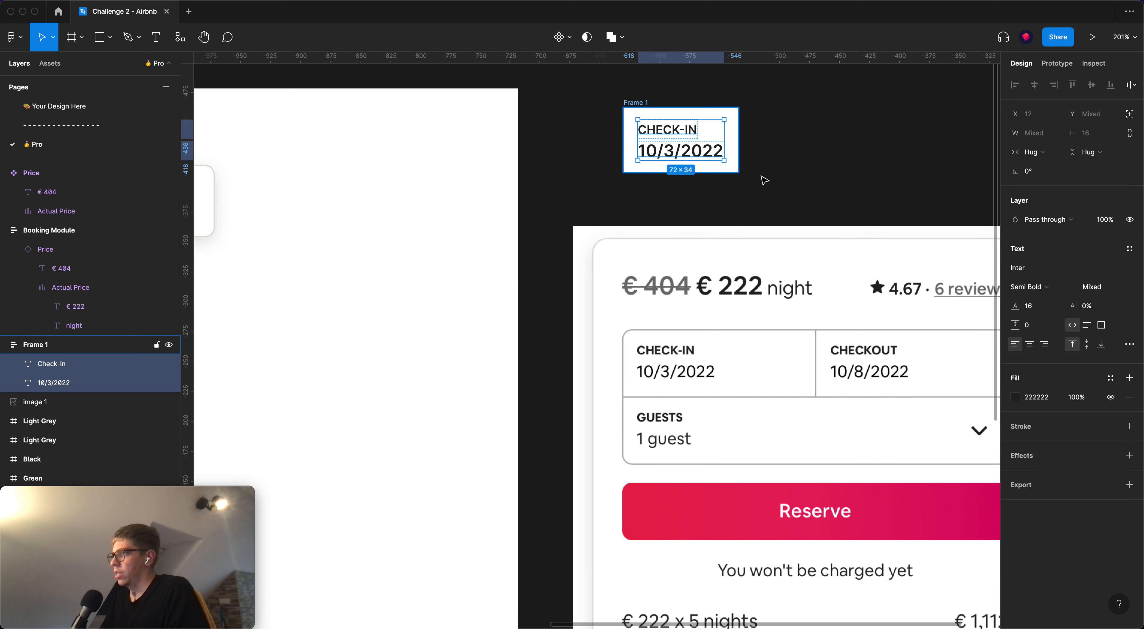
{"action": "left_click", "coordinate": [800, 182]}
{"action": "left_click_drag", "start_coordinate": [800, 183], "coordinate": [739, 207]}
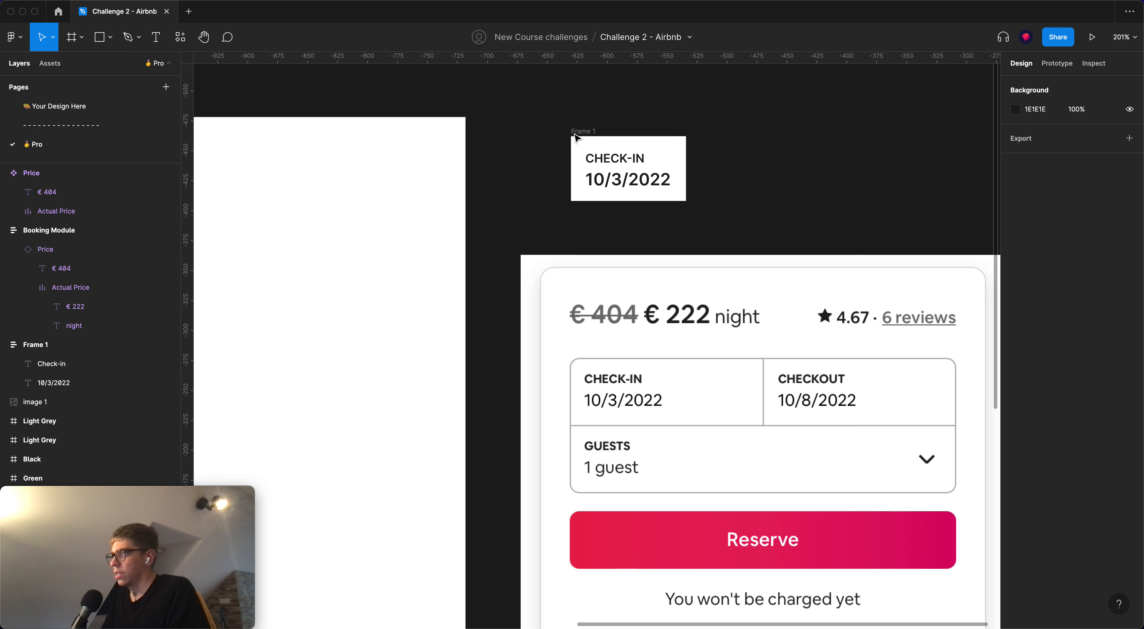
{"action": "left_click", "coordinate": [583, 131]}
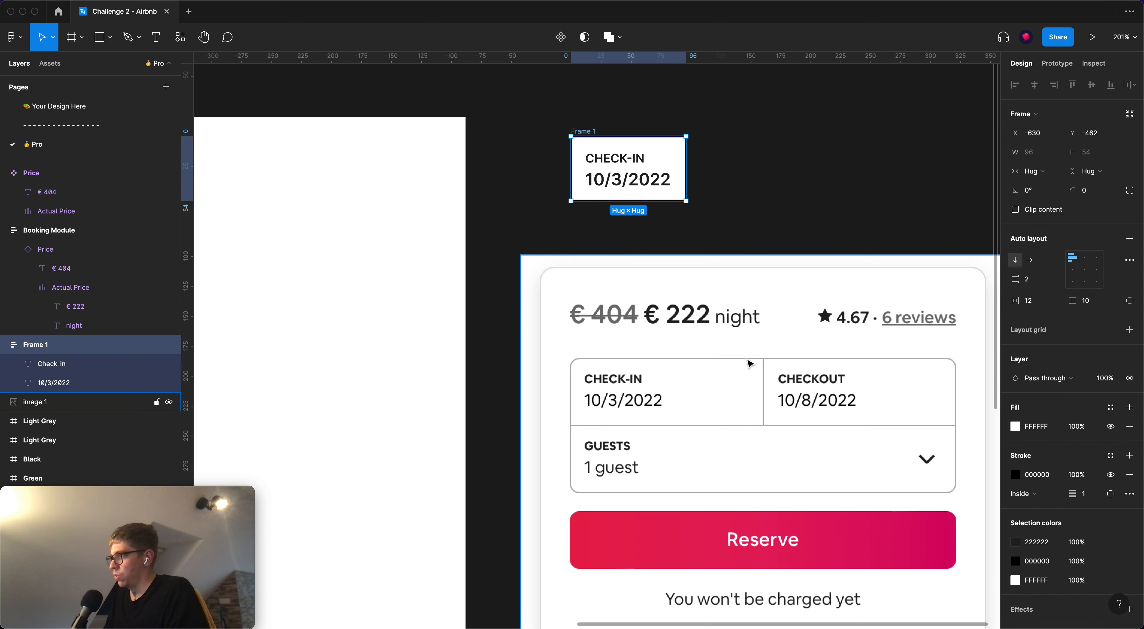
Examine the outer borders and dividing lines around the screenshot's check-in, checkout and guests cells
{"action": "left_click", "coordinate": [770, 420]}
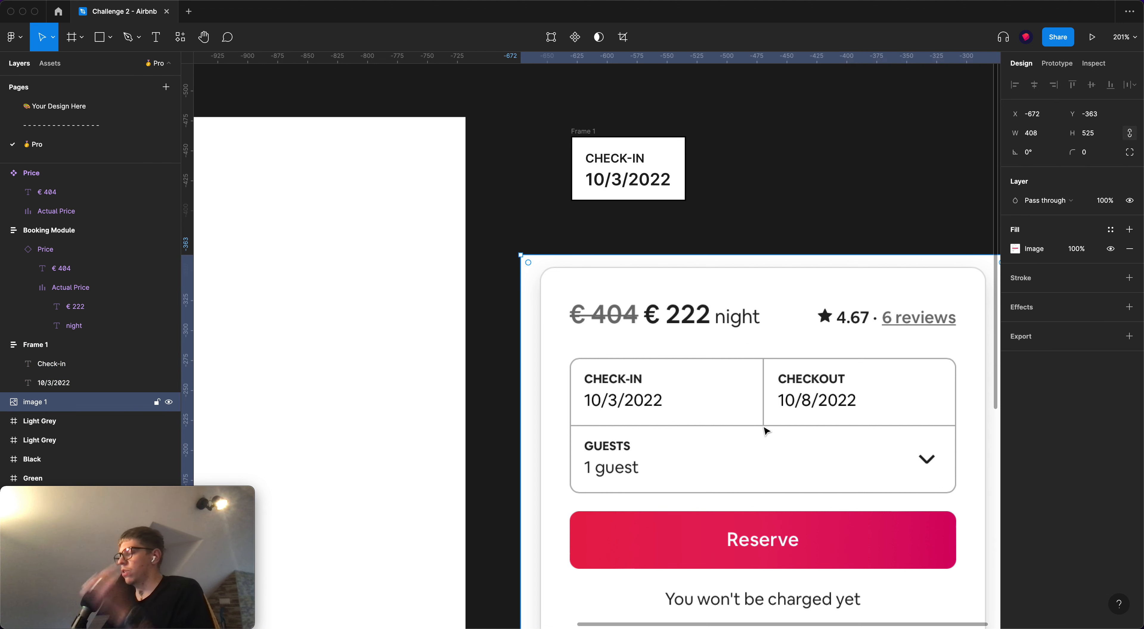
{"action": "scroll", "coordinate": [729, 420], "scroll_direction": "right", "scroll_amount": 1}
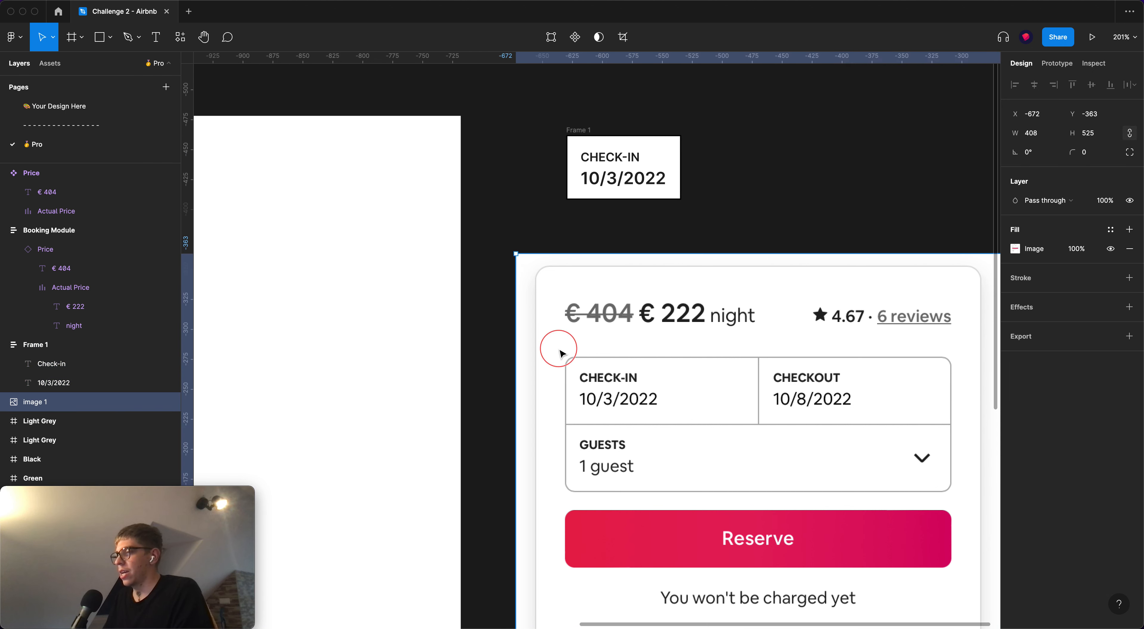
{"action": "left_click_drag", "start_coordinate": [558, 349], "coordinate": [755, 413]}
{"action": "left_click_drag", "start_coordinate": [755, 355], "coordinate": [755, 429]}
{"action": "left_click_drag", "start_coordinate": [603, 372], "coordinate": [633, 413]}
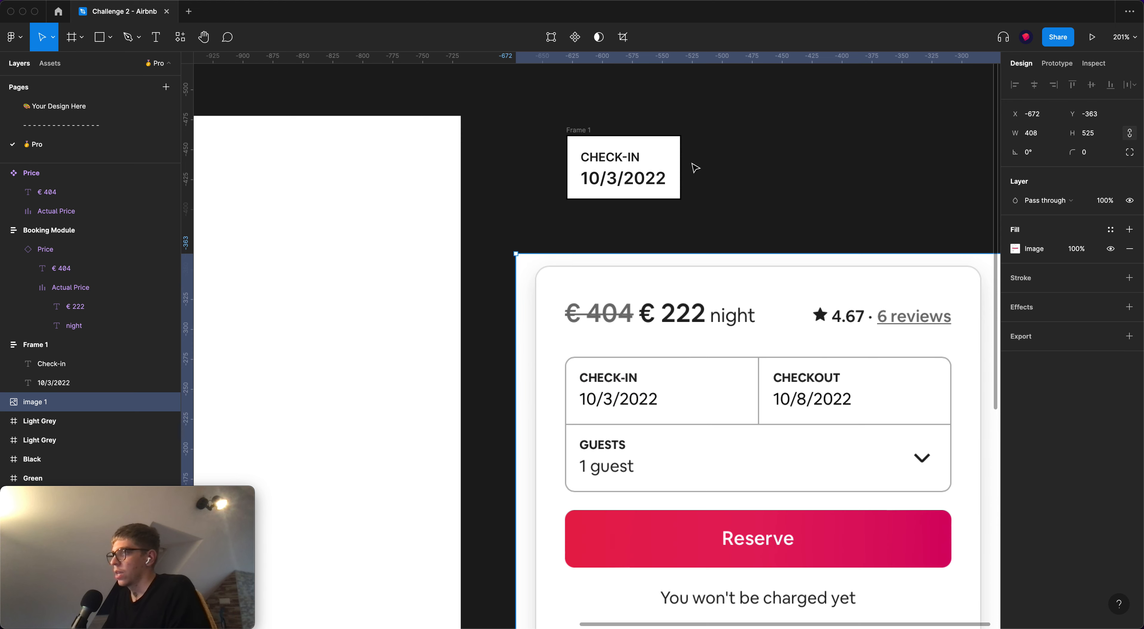
Recolour the check-in frame's stroke to B0B0B0 by sampling the divider between the screenshot's check-in and checkout cells
{"action": "left_click", "coordinate": [738, 170]}
{"action": "left_click", "coordinate": [574, 132]}
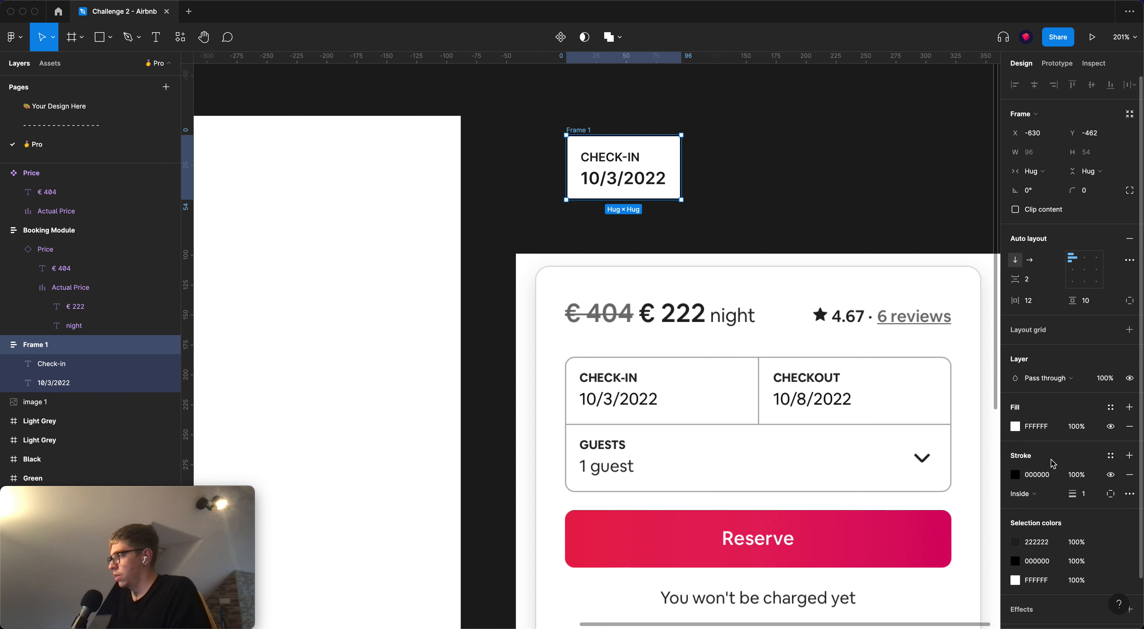
{"action": "left_click", "coordinate": [1015, 475]}
{"action": "key", "text": "i"}
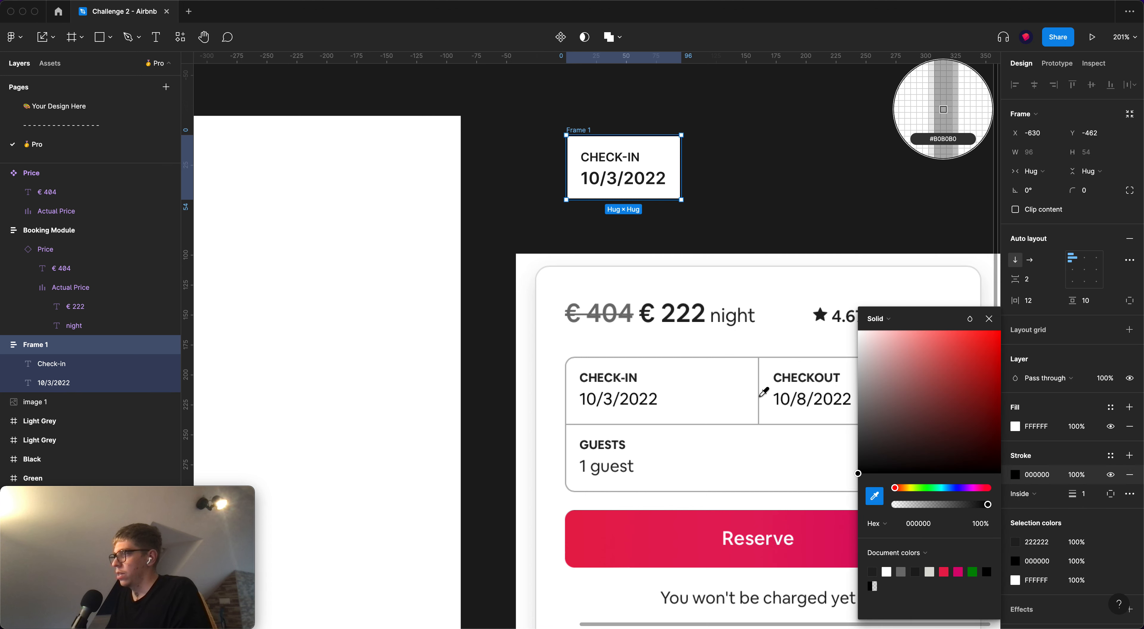
{"action": "left_click", "coordinate": [758, 392]}
{"action": "left_click", "coordinate": [785, 200]}
{"action": "left_click", "coordinate": [679, 190]}
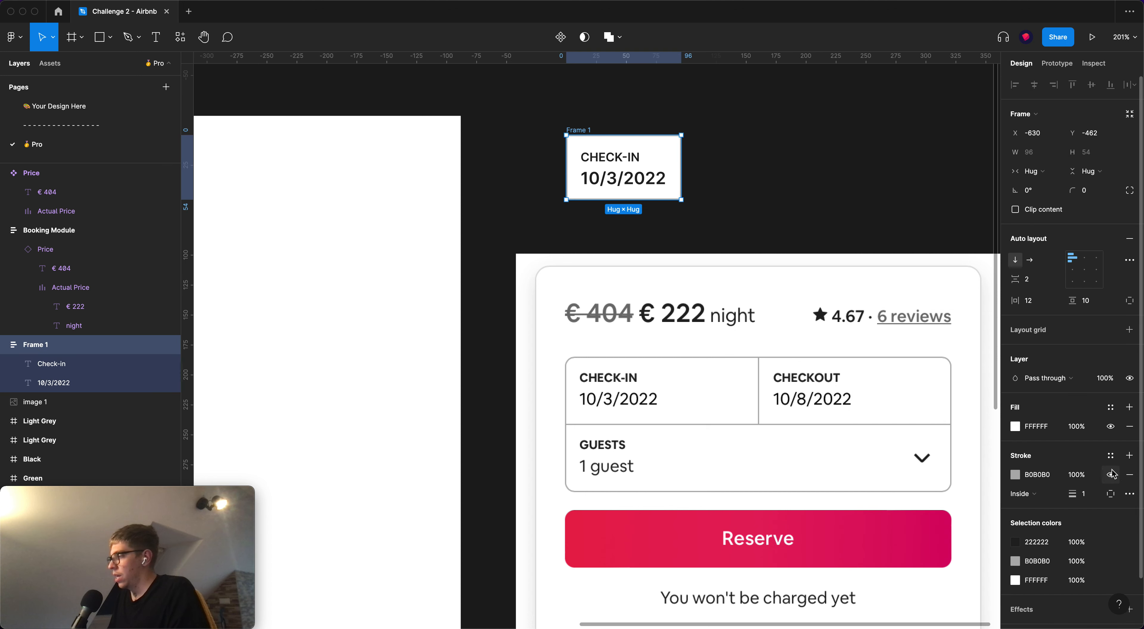
Restrict the check-in frame's stroke to its right side only
{"action": "left_click", "coordinate": [1112, 498]}
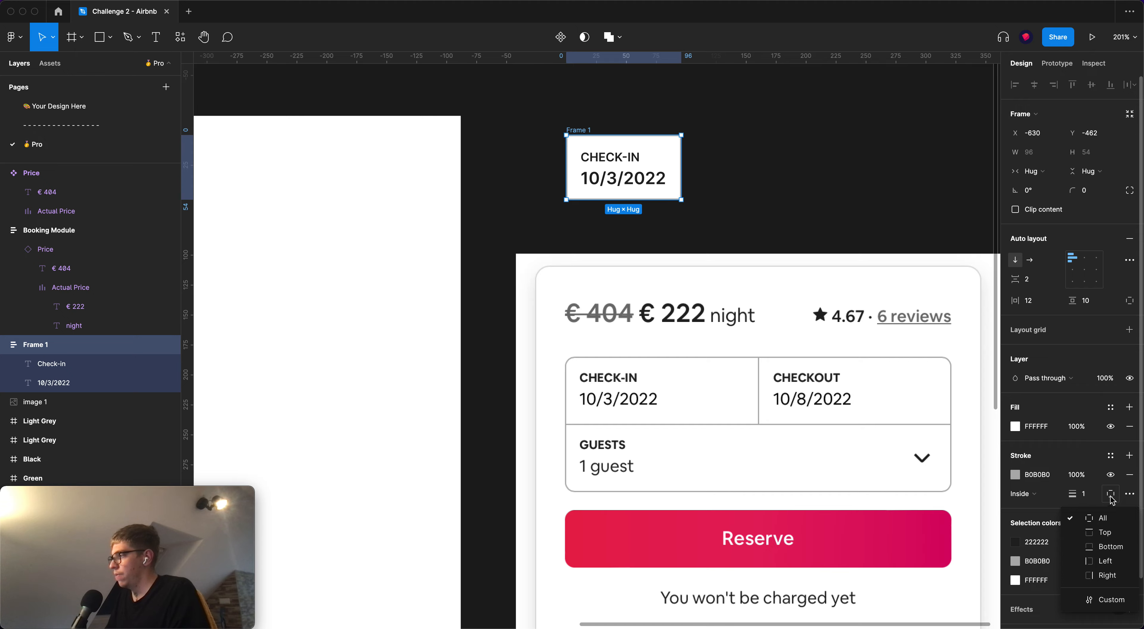
{"action": "left_click", "coordinate": [1117, 577]}
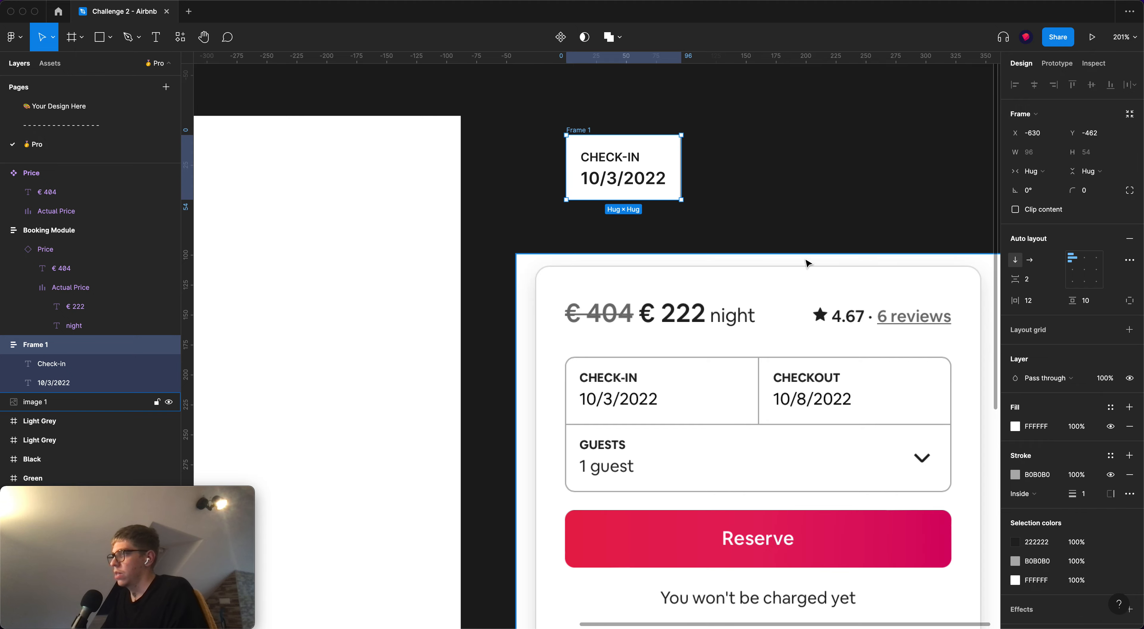
{"action": "left_click", "coordinate": [748, 222]}
{"action": "scroll", "coordinate": [686, 173], "scroll_direction": "up", "scroll_amount": 5}
{"action": "scroll", "coordinate": [686, 173], "scroll_direction": "up", "scroll_amount": 2}
{"action": "left_click_drag", "start_coordinate": [675, 174], "coordinate": [680, 293]}
{"action": "scroll", "coordinate": [685, 294], "scroll_direction": "down", "scroll_amount": 8}
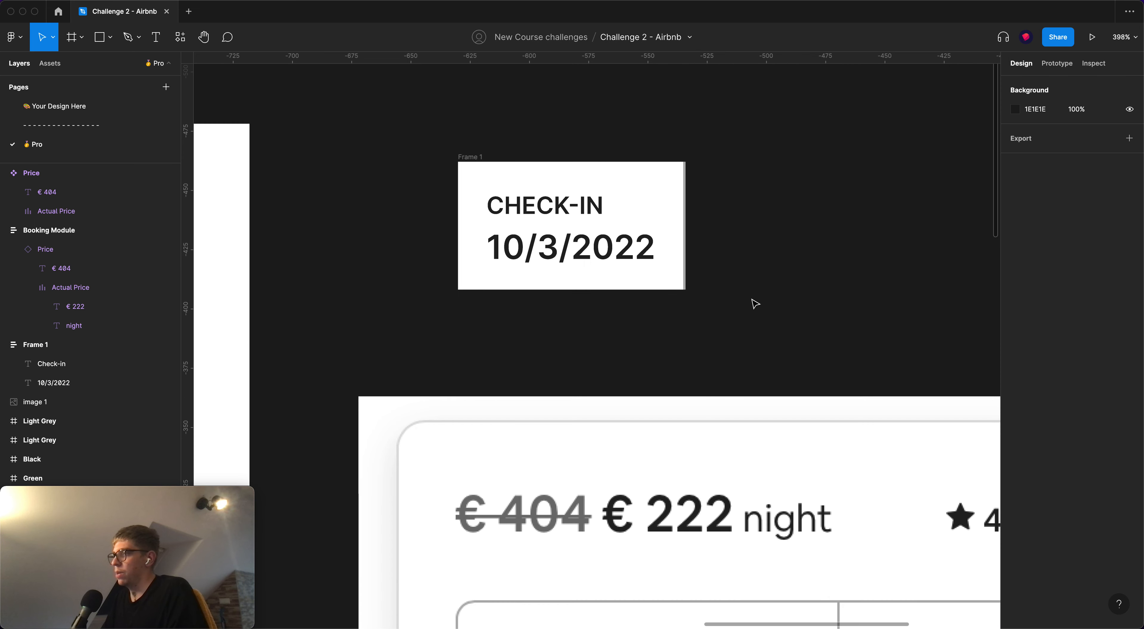
Compare the check-in frame's single divider with the rounded outline enclosing the screenshot's date and guest cells
{"action": "scroll", "coordinate": [801, 342], "scroll_direction": "down", "scroll_amount": 5}
{"action": "scroll", "coordinate": [713, 260], "scroll_direction": "down", "scroll_amount": 1}
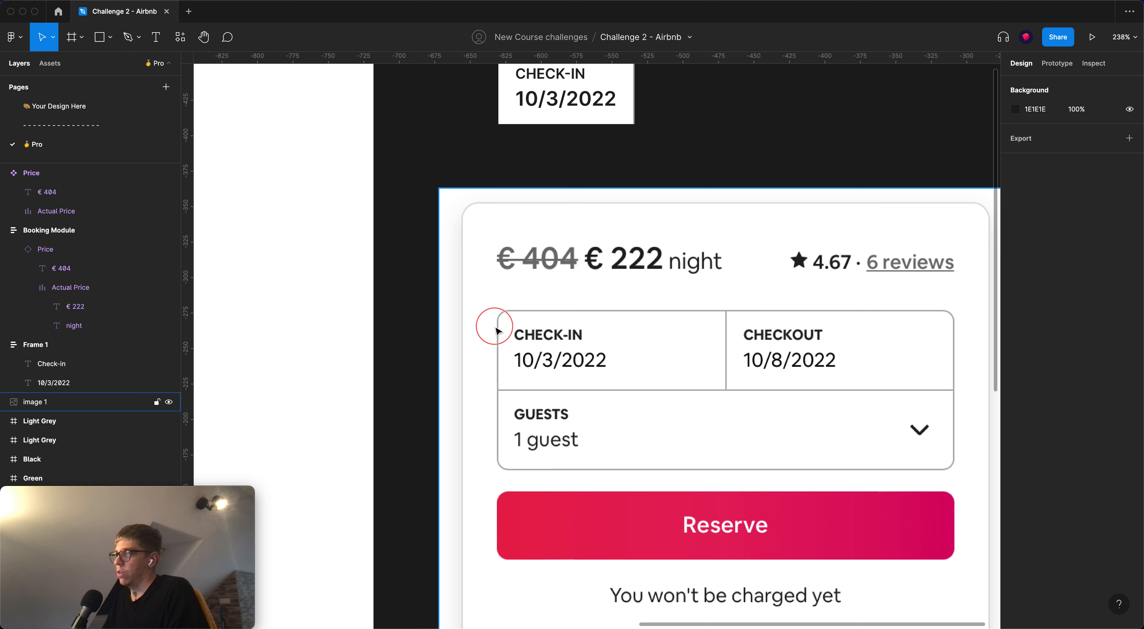
{"action": "left_click_drag", "start_coordinate": [494, 365], "coordinate": [711, 313]}
{"action": "left_click_drag", "start_coordinate": [495, 306], "coordinate": [964, 488]}
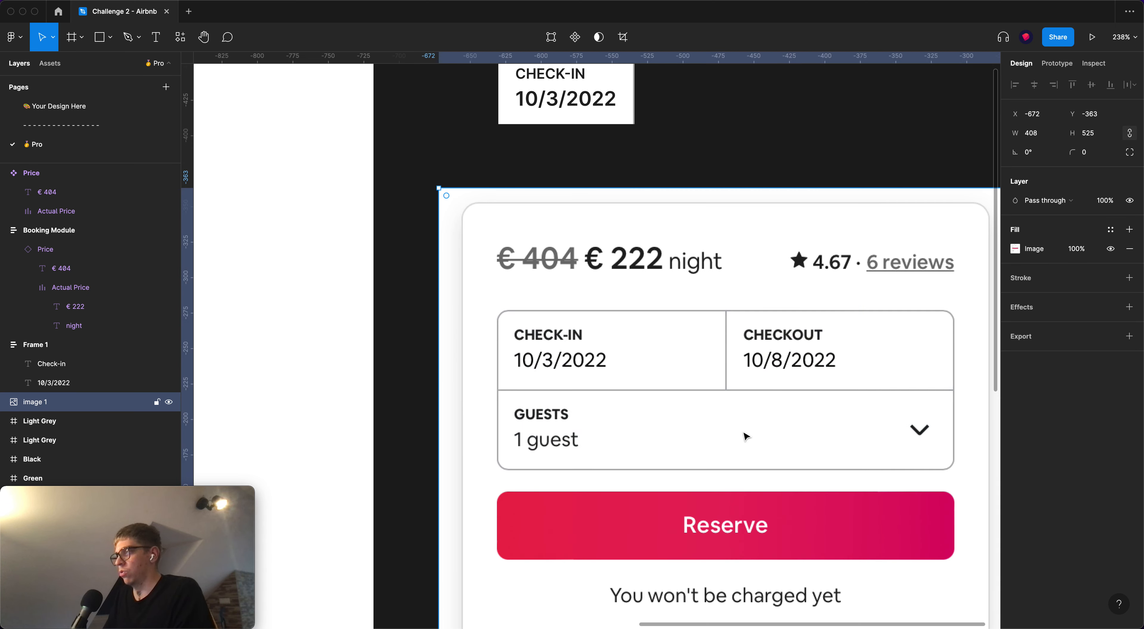
{"action": "left_click", "coordinate": [730, 146]}
{"action": "scroll", "coordinate": [671, 184], "scroll_direction": "up", "scroll_amount": 2}
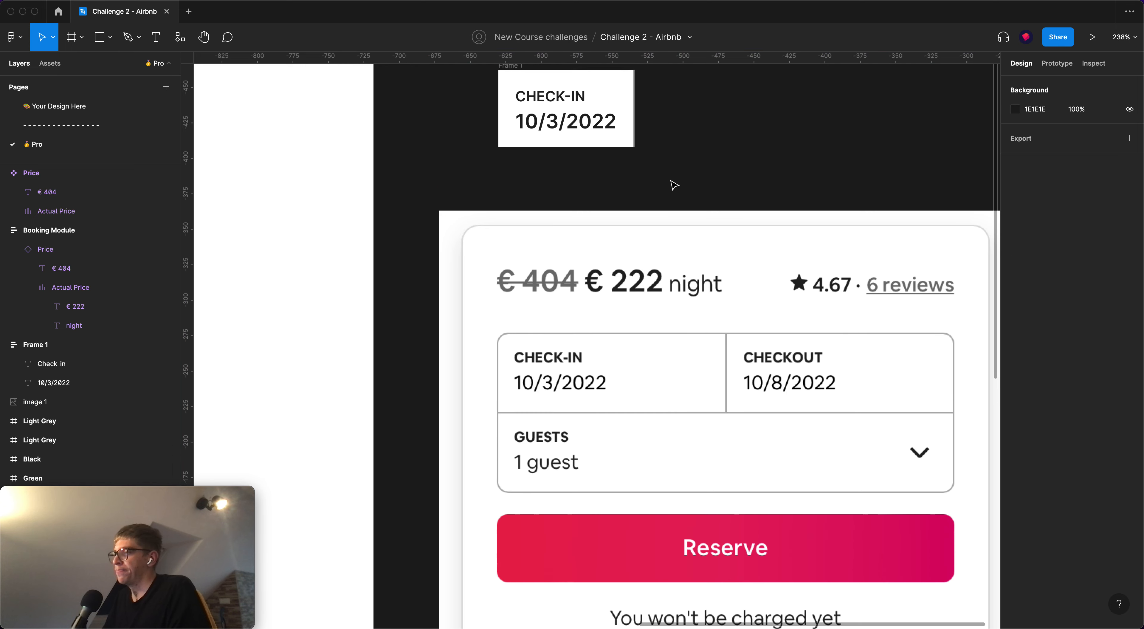
{"action": "scroll", "coordinate": [671, 184], "scroll_direction": "down", "scroll_amount": 2}
Turn the check-in frame above the screenshot into a component and name it Checkin
{"action": "left_click_drag", "start_coordinate": [507, 146], "coordinate": [475, 131]}
{"action": "left_click", "coordinate": [430, 106]}
{"action": "left_click", "coordinate": [511, 139]}
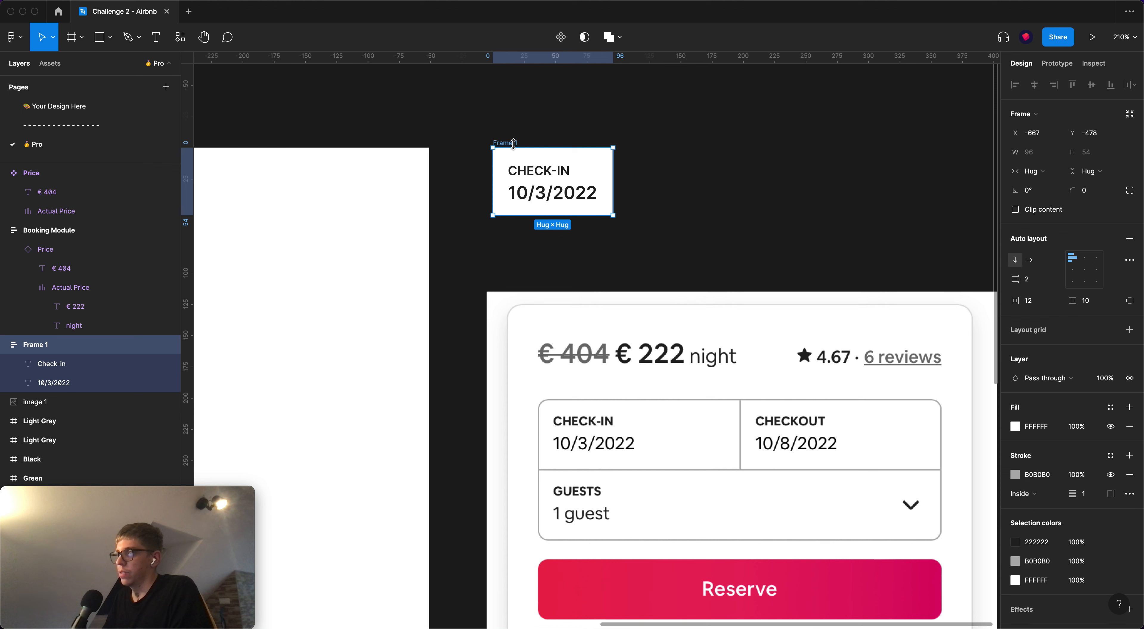
{"action": "left_click", "coordinate": [567, 38]}
{"action": "key", "text": "super+r"}
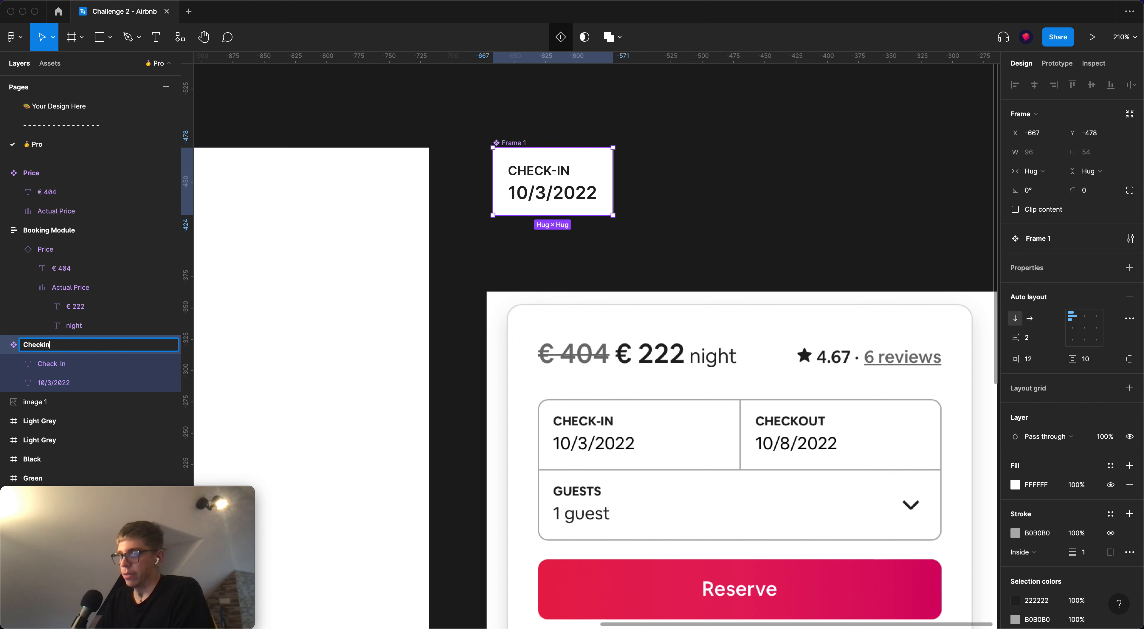
{"action": "key", "text": "Return"}
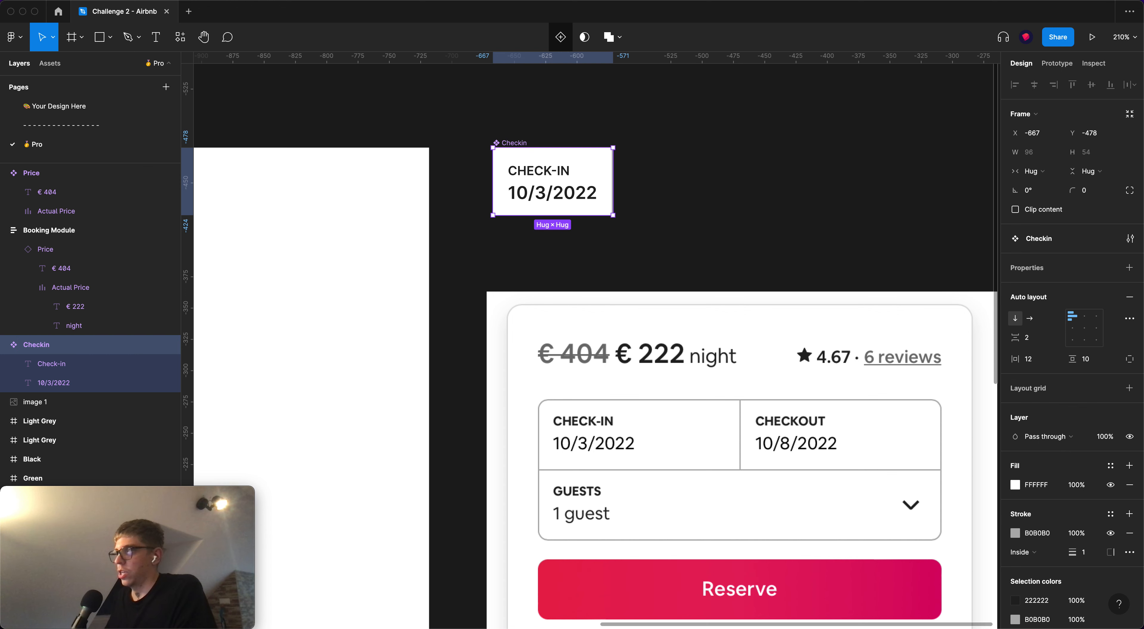
{"action": "key", "text": "Escape"}
Place two Checkin instances edge to edge above the screenshot and move the main component up out of the way
{"action": "scroll", "coordinate": [522, 147], "scroll_direction": "down", "scroll_amount": 3}
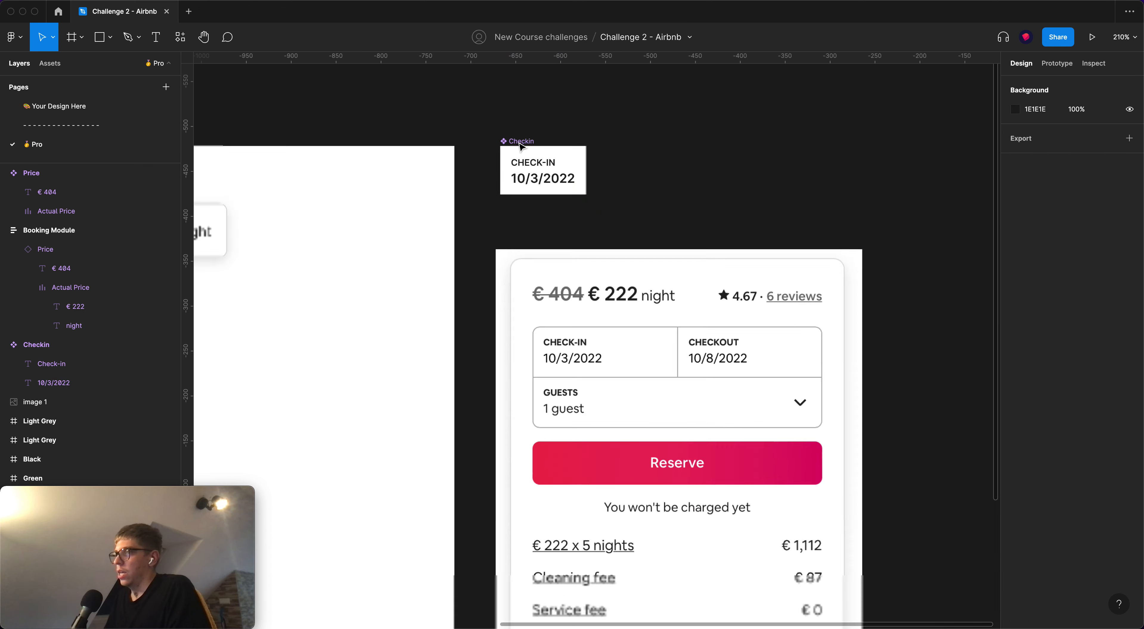
{"action": "left_click_drag", "start_coordinate": [514, 141], "coordinate": [632, 141]}
{"action": "left_click_drag", "start_coordinate": [554, 170], "coordinate": [549, 98]}
{"action": "left_click_drag", "start_coordinate": [700, 168], "coordinate": [736, 164]}
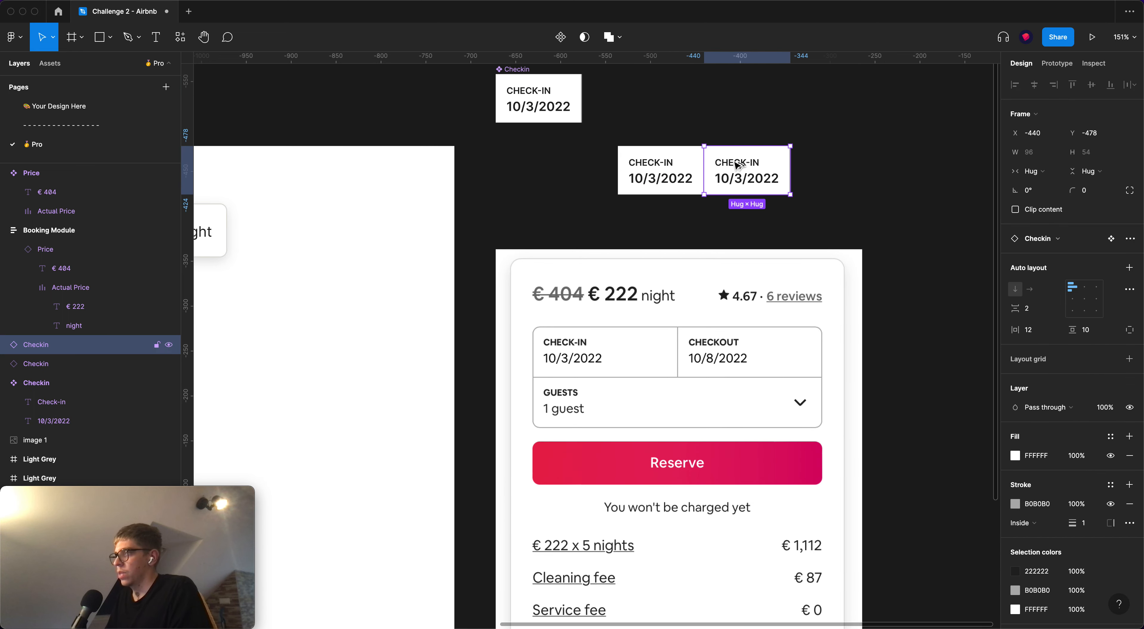
{"action": "left_click", "coordinate": [615, 156]}
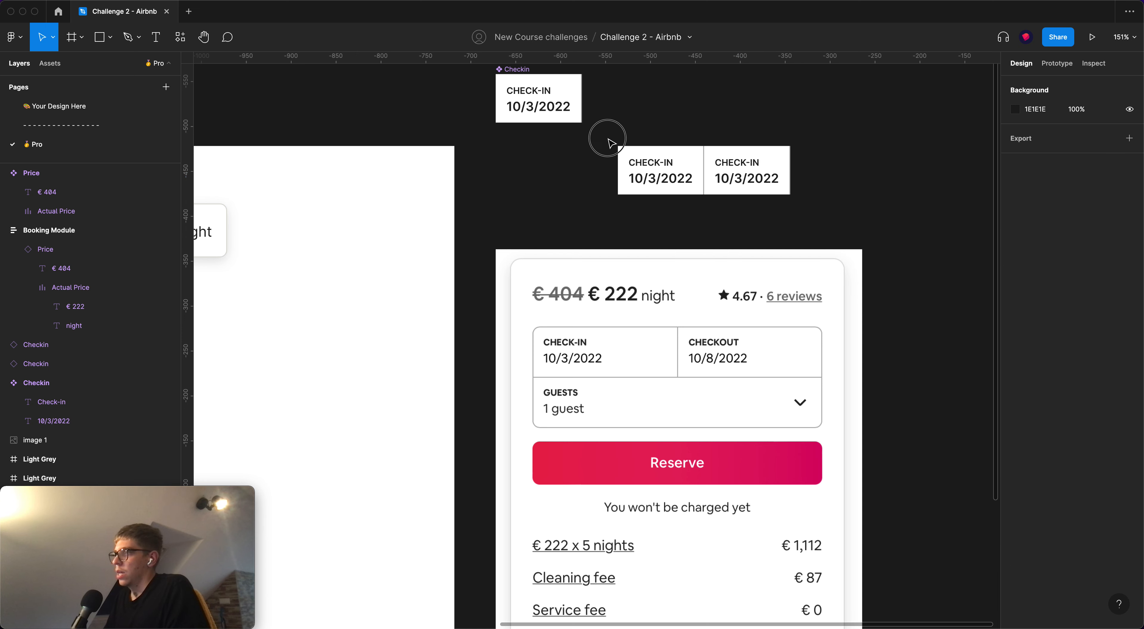
Wrap the two adjoining Checkin instances in a horizontal auto-layout frame level with the main component and name it Dates Row
{"action": "left_click_drag", "start_coordinate": [611, 142], "coordinate": [844, 207]}
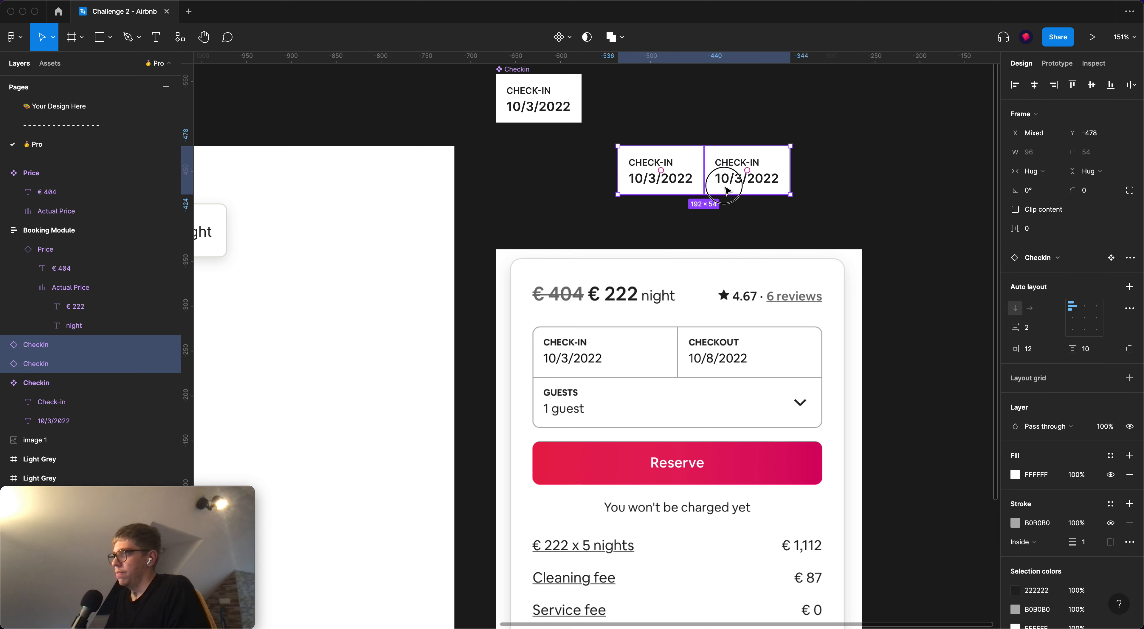
{"action": "left_click_drag", "start_coordinate": [726, 191], "coordinate": [706, 269]}
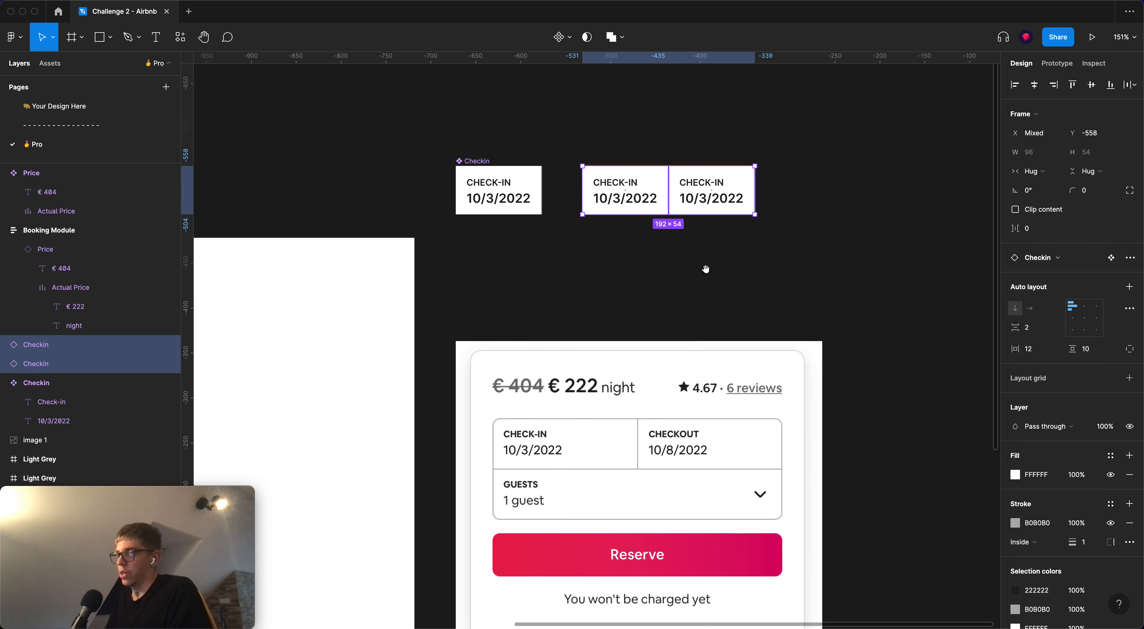
{"action": "key", "text": "shift+a"}
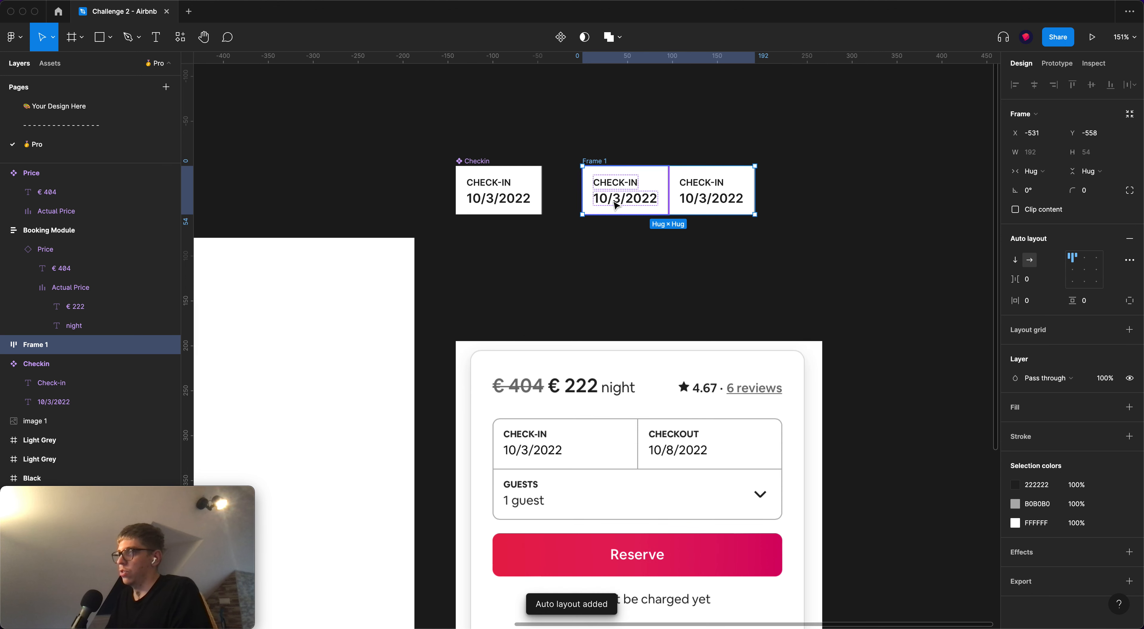
{"action": "double_click", "coordinate": [597, 161]}
{"action": "type", "text": "C"}
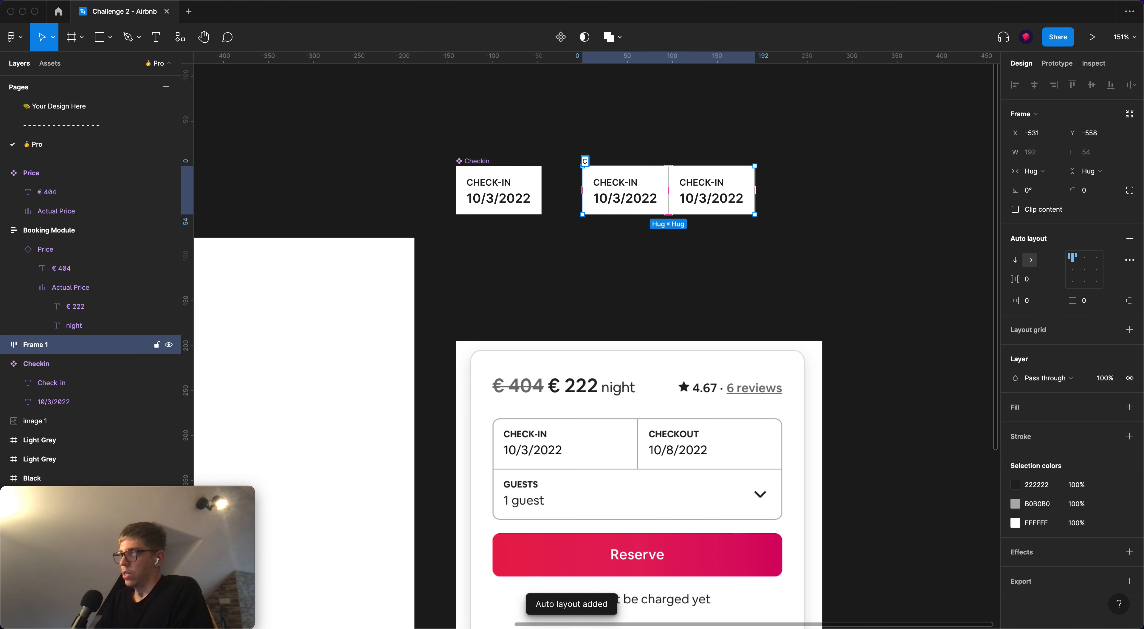
{"action": "key", "text": "BackSpace"}
{"action": "type", "text": "Dates Row"}
{"action": "key", "text": "Return"}
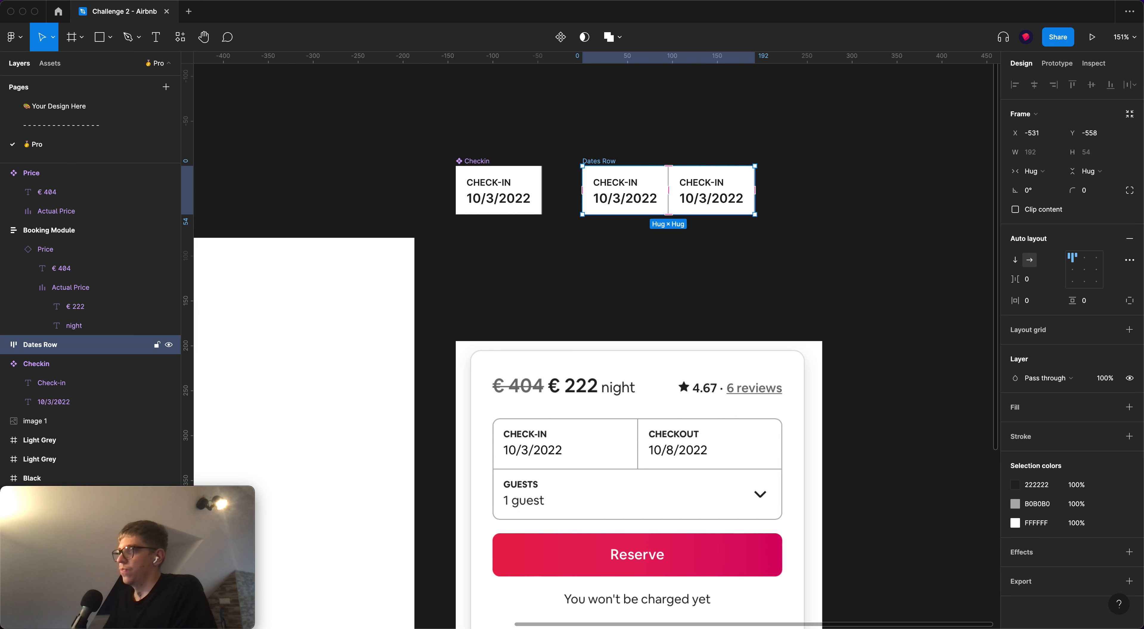
Convert the Dates Row frame into a component
{"action": "key", "text": "super+alt+k"}
{"action": "key", "text": "super+z"}
{"action": "left_click", "coordinate": [560, 37]}
{"action": "left_click", "coordinate": [588, 142]}
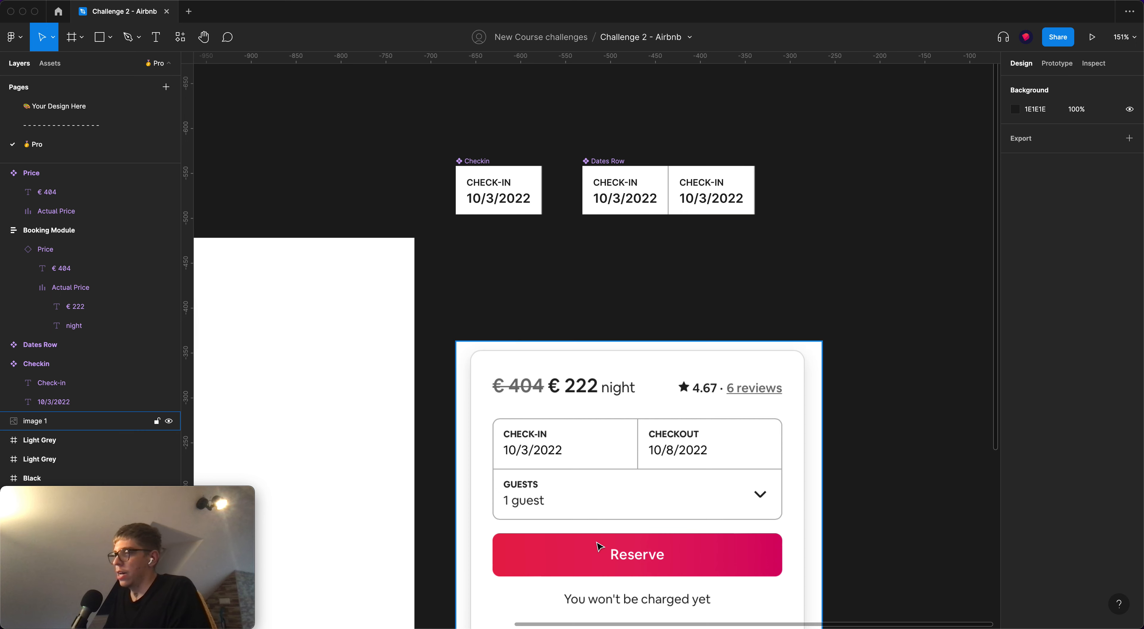
{"action": "left_click", "coordinate": [787, 524]}
{"action": "left_click", "coordinate": [616, 145]}
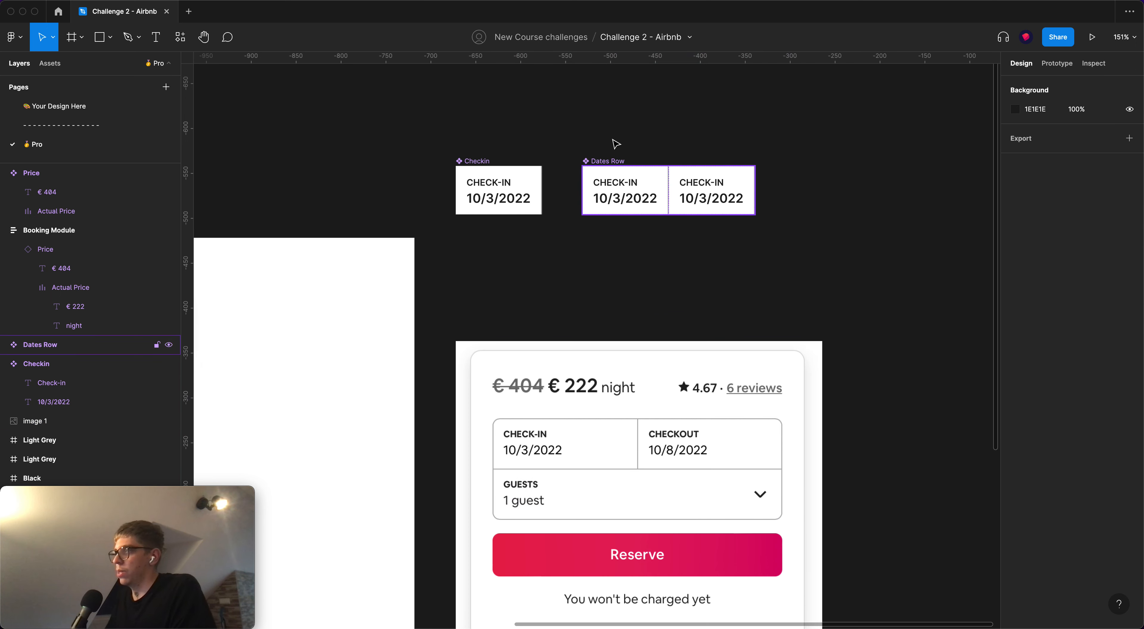
Place a further Checkin instance directly below the main Checkin component, leaving a gap between them
{"action": "left_click_drag", "start_coordinate": [486, 162], "coordinate": [488, 185], "text": "alt"}
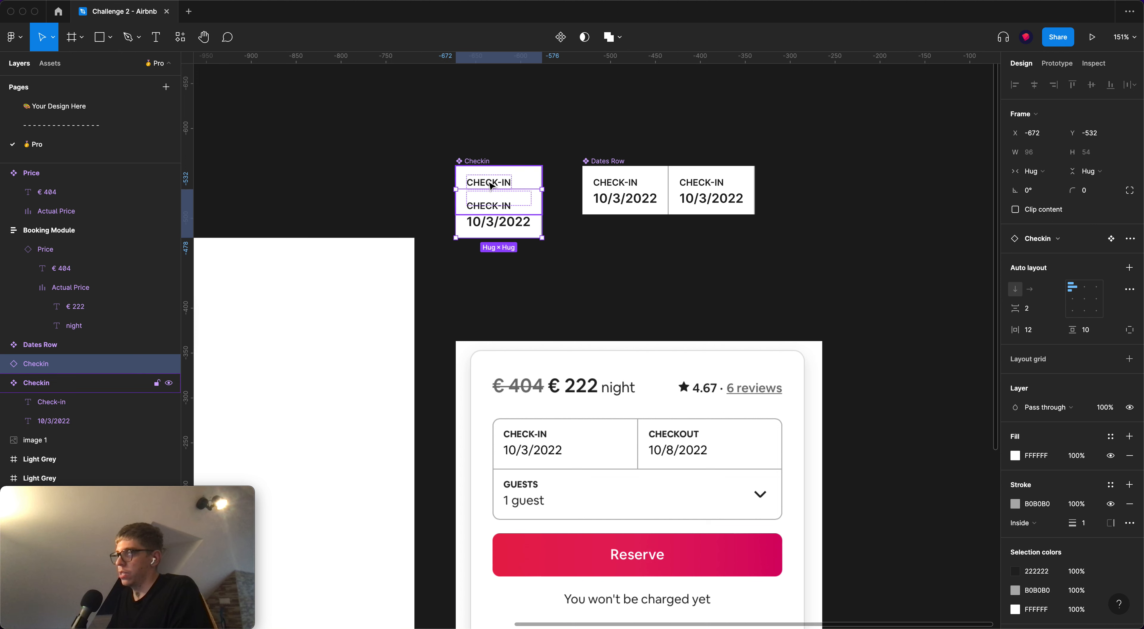
{"action": "key", "text": "super+z"}
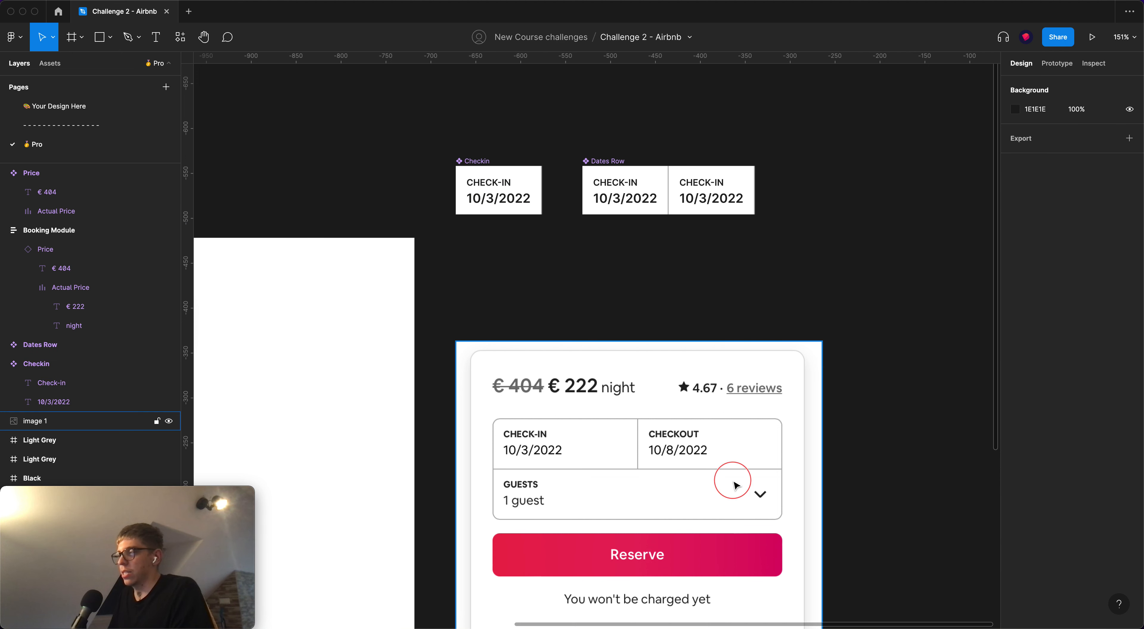
{"action": "left_click", "coordinate": [735, 485]}
{"action": "left_click", "coordinate": [851, 506]}
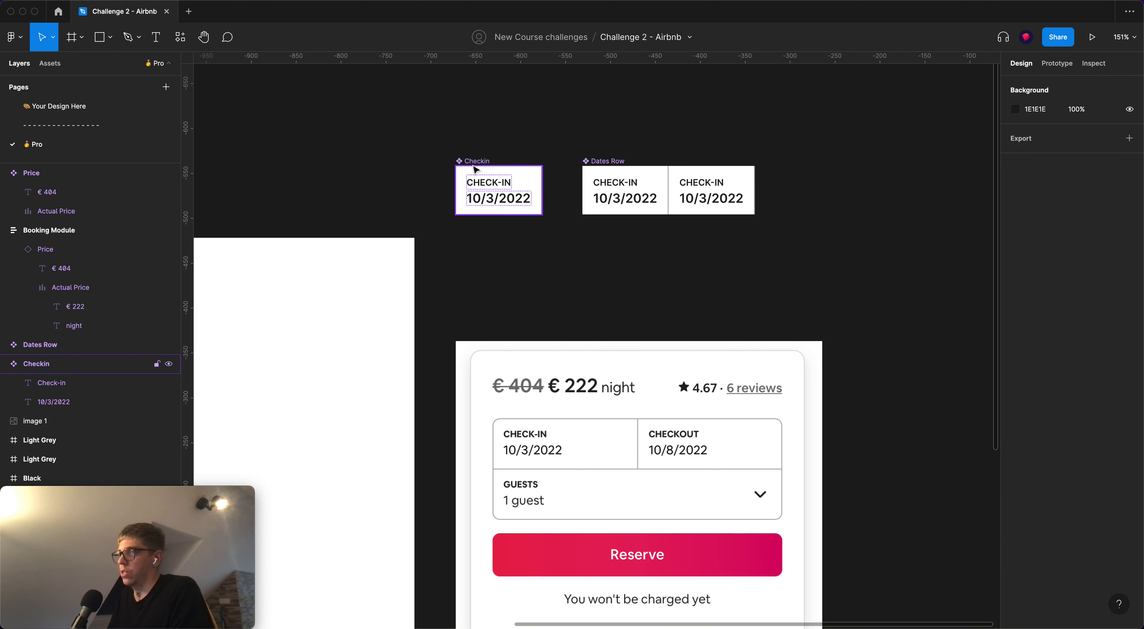
{"action": "left_click_drag", "start_coordinate": [475, 169], "coordinate": [471, 233], "text": "alt"}
{"action": "left_click", "coordinate": [458, 232]}
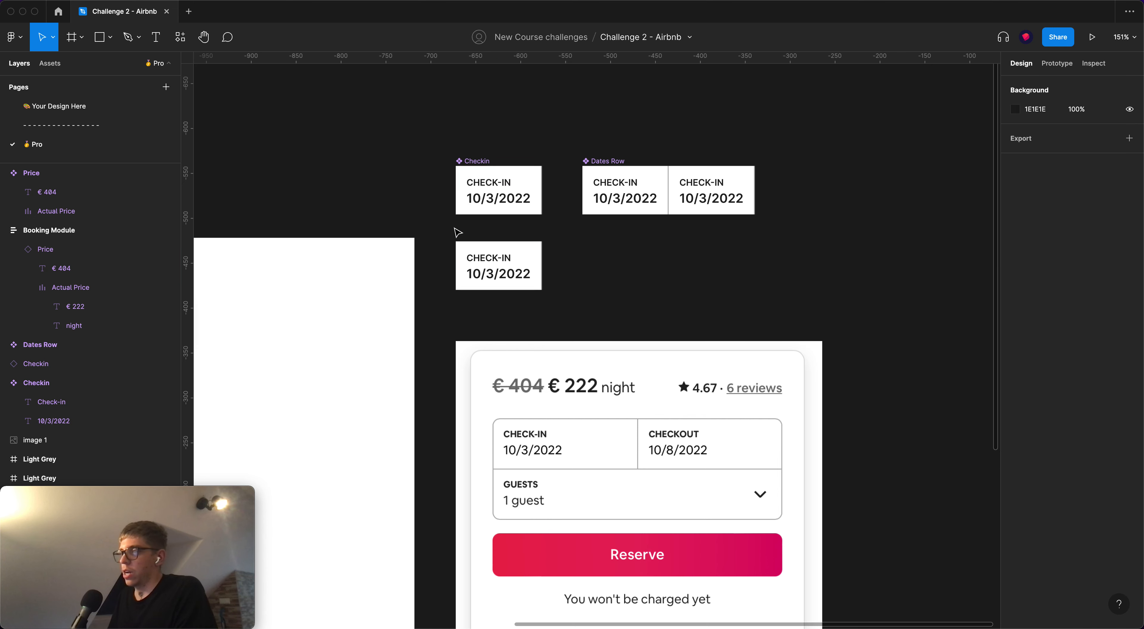
{"action": "scroll", "coordinate": [458, 232], "scroll_direction": "left", "scroll_amount": 5}
Change the label of the lower Checkin instance to GUESTS
{"action": "double_click", "coordinate": [583, 256]}
{"action": "type", "text": "G"}
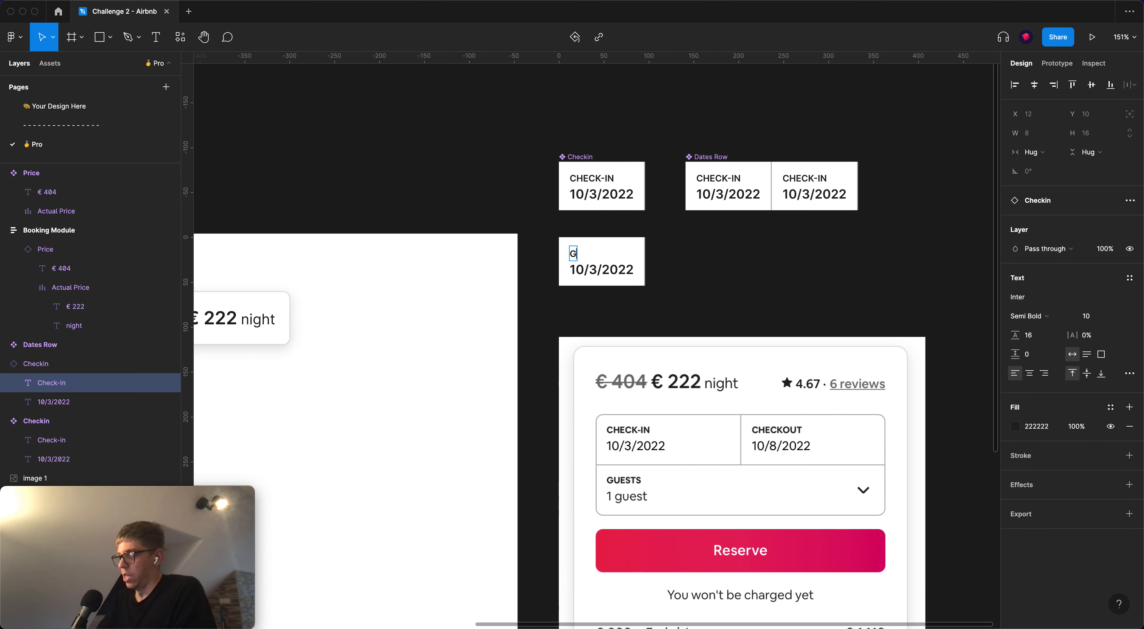
{"action": "type", "text": "EUSTS"}
{"action": "key", "text": "BackSpace"}
{"action": "key", "text": "BackSpace"}
{"action": "key", "text": "BackSpace"}
{"action": "key", "text": "BackSpace"}
{"action": "key", "text": "BackSpace"}
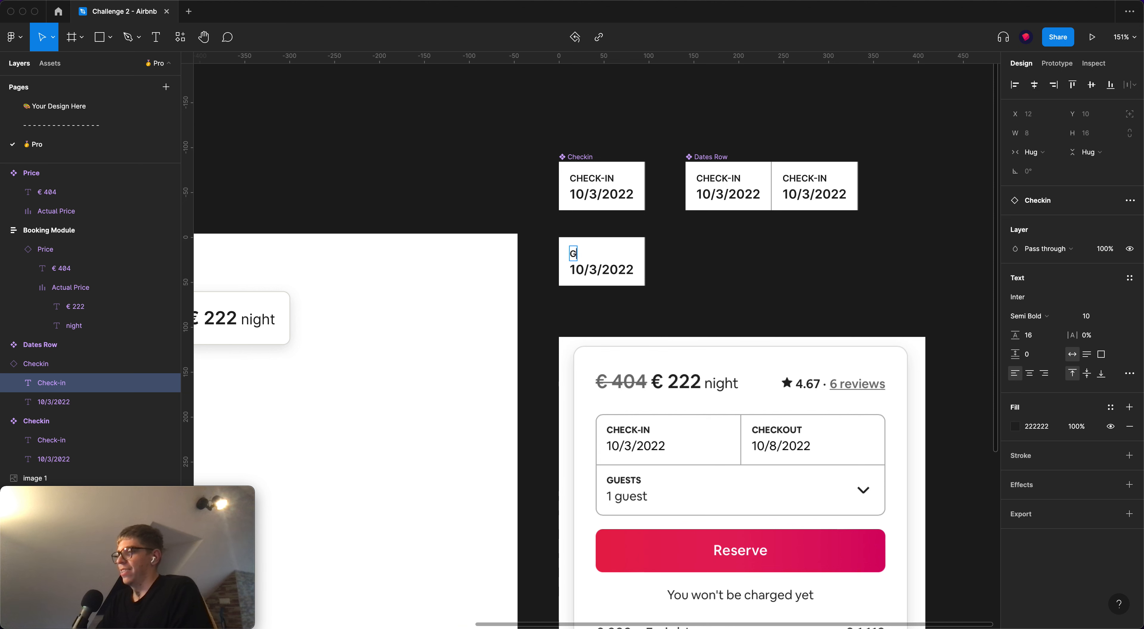
Replace the date in the GUESTS instance with 1 GUEST
{"action": "left_click", "coordinate": [583, 265]}
{"action": "key", "text": "Return"}
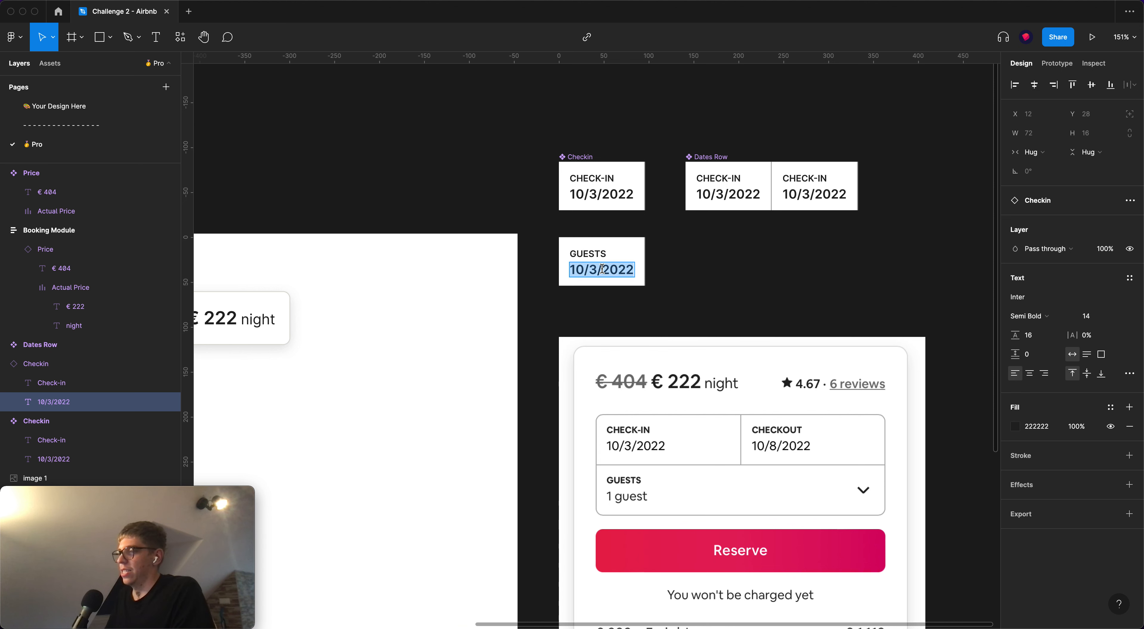
{"action": "type", "text": "1 GUEST"}
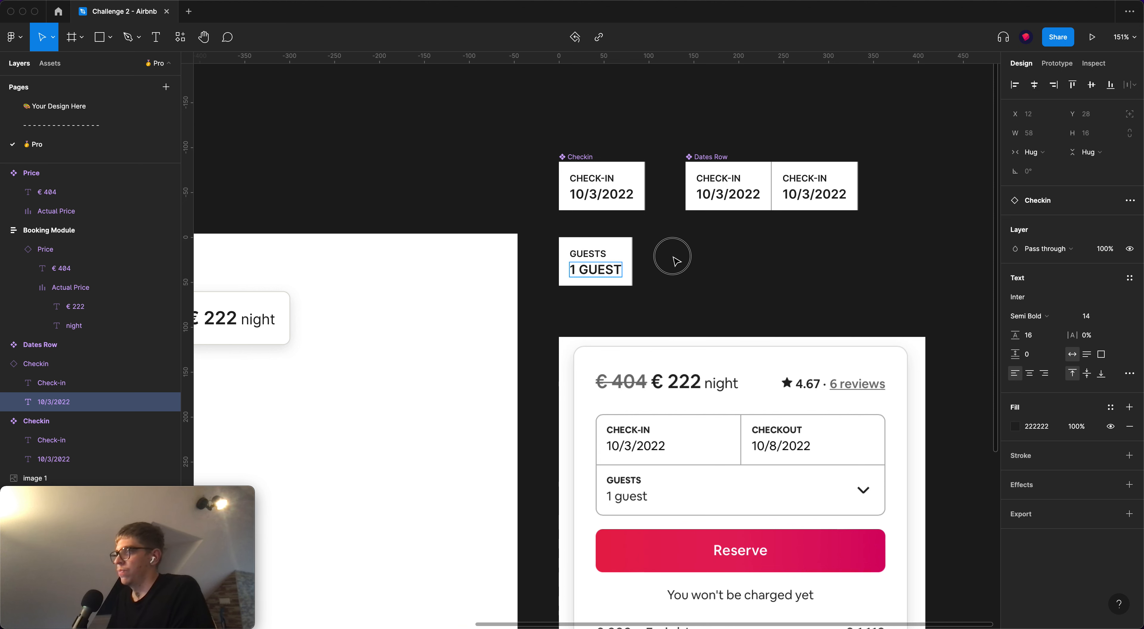
{"action": "left_click", "coordinate": [673, 256]}
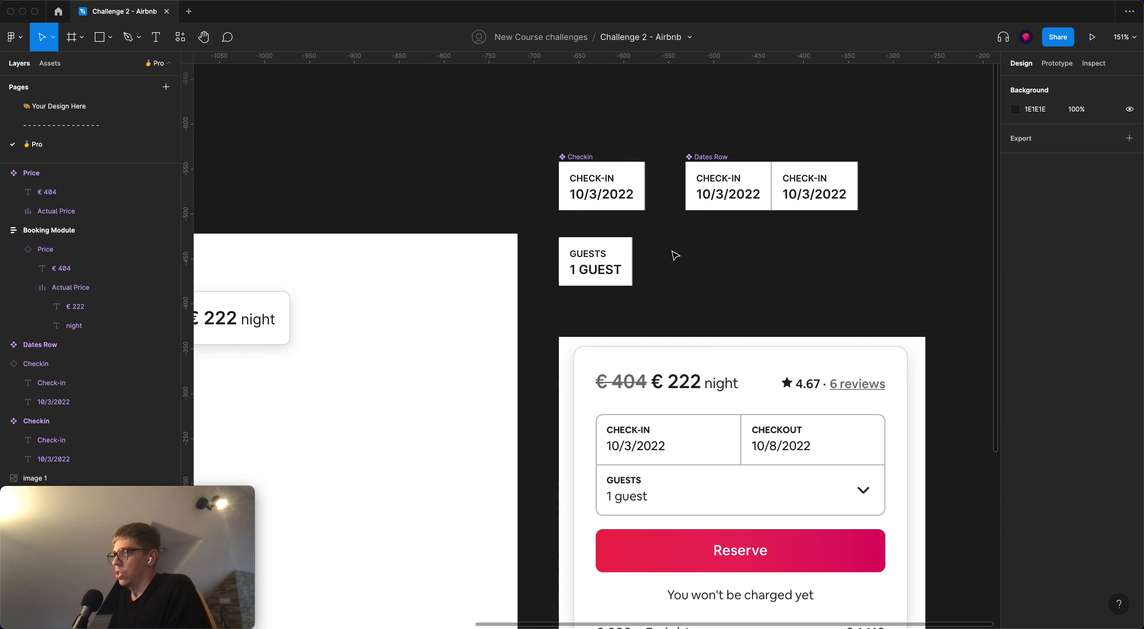
Detach the GUESTS instance from the Checkin component and select its 1 GUEST text
{"action": "left_click", "coordinate": [595, 267]}
{"action": "left_click", "coordinate": [689, 271]}
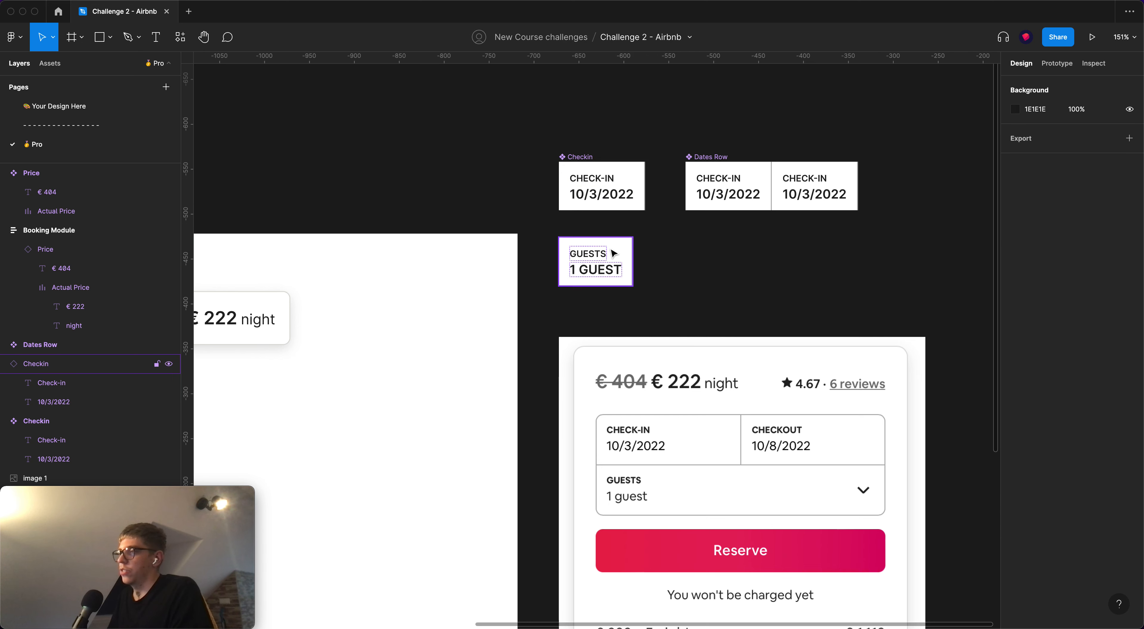
{"action": "left_click", "coordinate": [624, 270]}
{"action": "right_click", "coordinate": [609, 253]}
{"action": "left_click", "coordinate": [595, 256]}
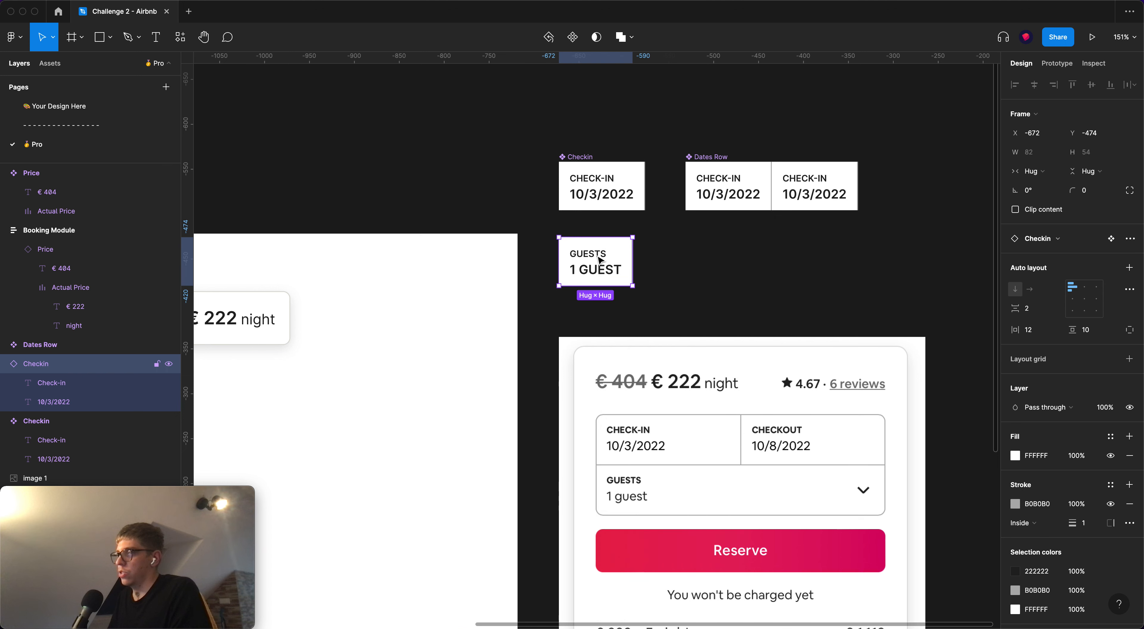
{"action": "right_click", "coordinate": [599, 256]}
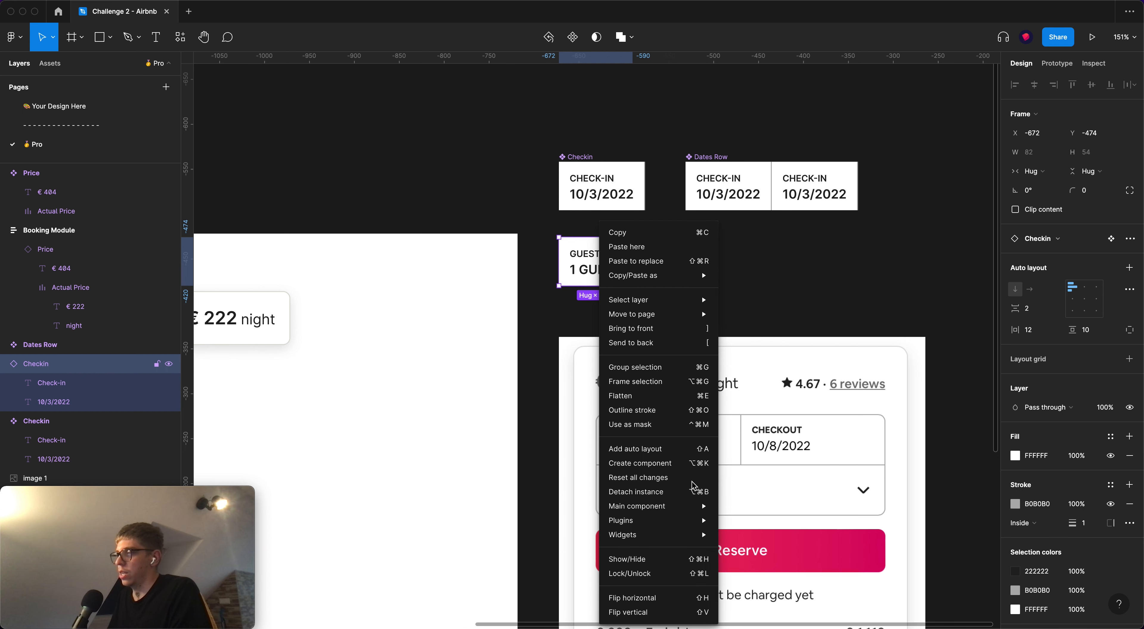
{"action": "left_click", "coordinate": [660, 496]}
{"action": "left_click", "coordinate": [675, 248]}
{"action": "left_click", "coordinate": [595, 273]}
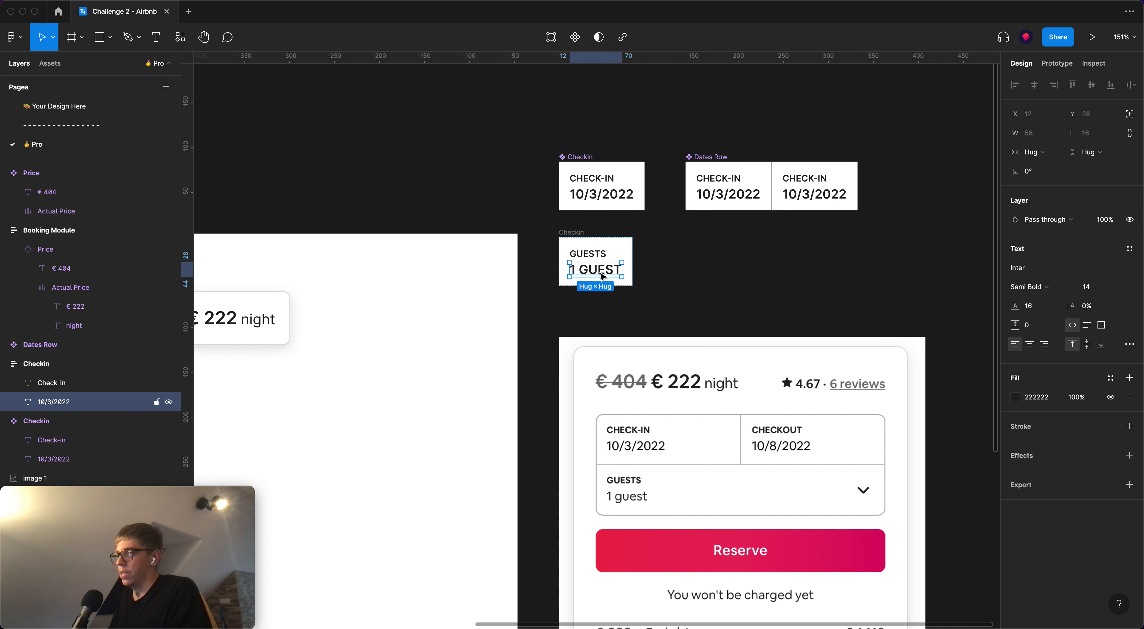
Set the letter case of the 1 GUEST text to as typed so that it reads 1 guest
{"action": "left_click", "coordinate": [1129, 345]}
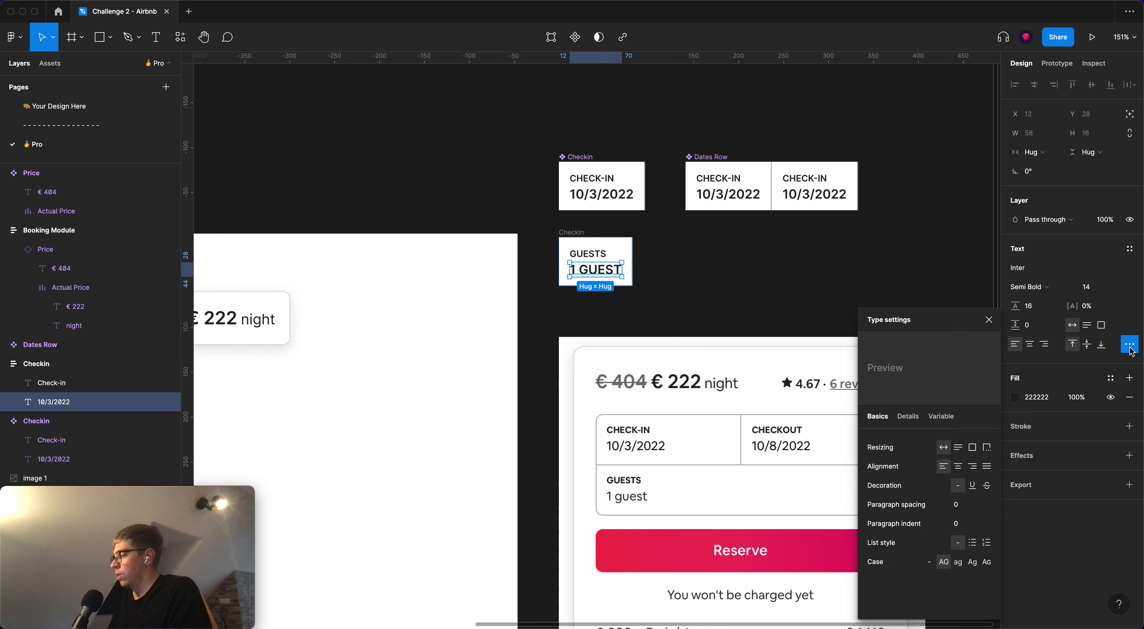
{"action": "left_click", "coordinate": [932, 562]}
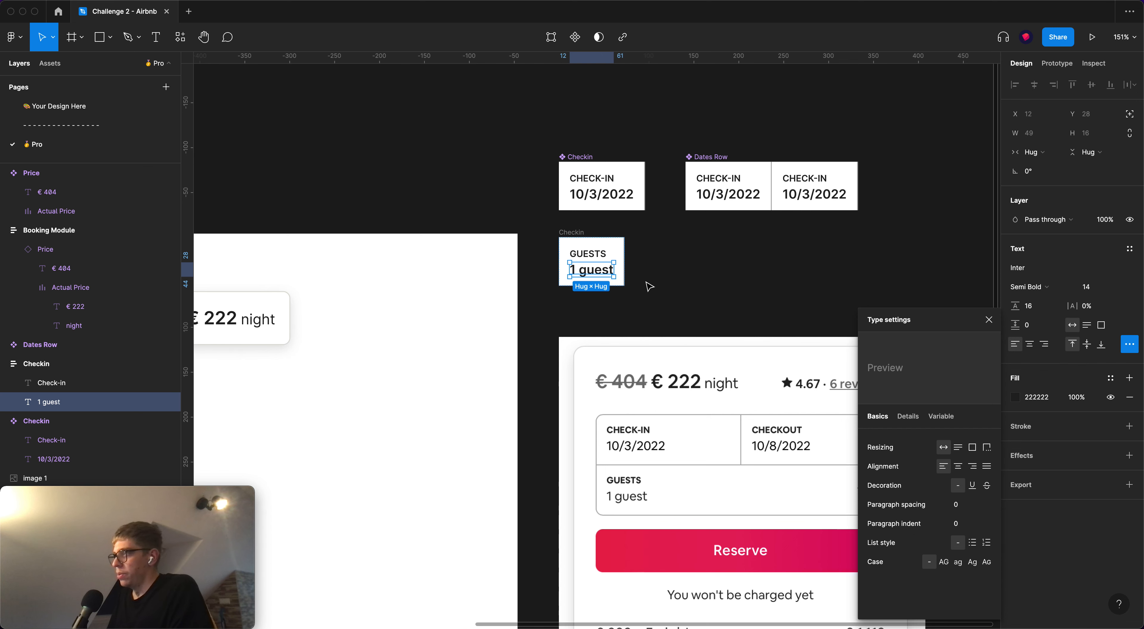
{"action": "left_click", "coordinate": [695, 299]}
{"action": "scroll", "coordinate": [645, 293], "scroll_direction": "right", "scroll_amount": 1}
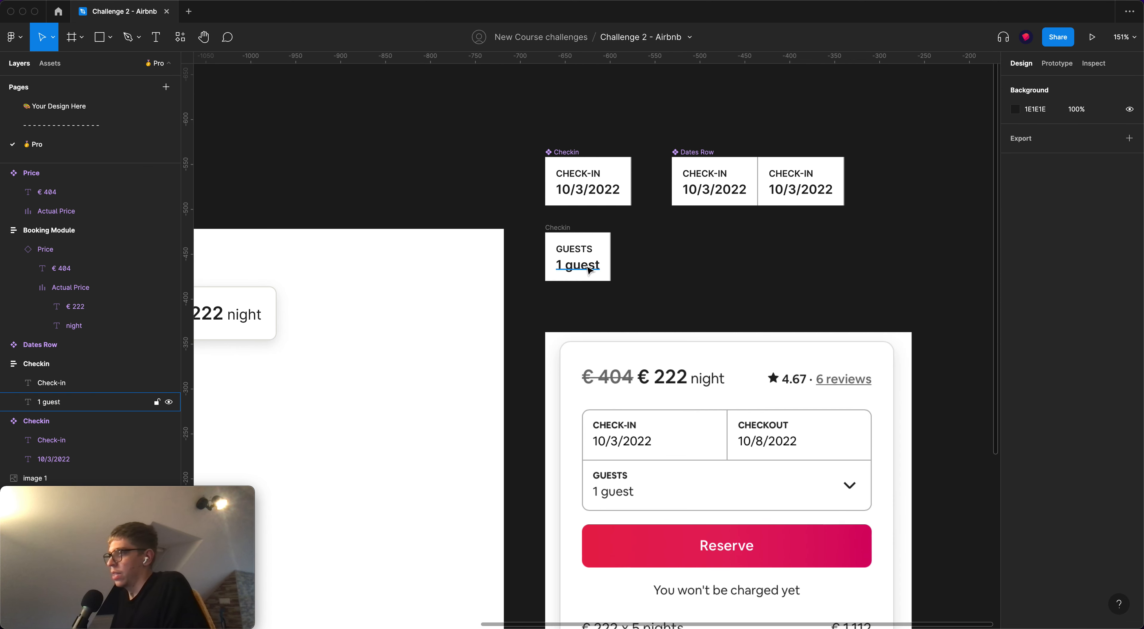
Set the font weight to Regular for the date in the main Checkin component and for the 1 guest text
{"action": "left_click", "coordinate": [582, 197]}
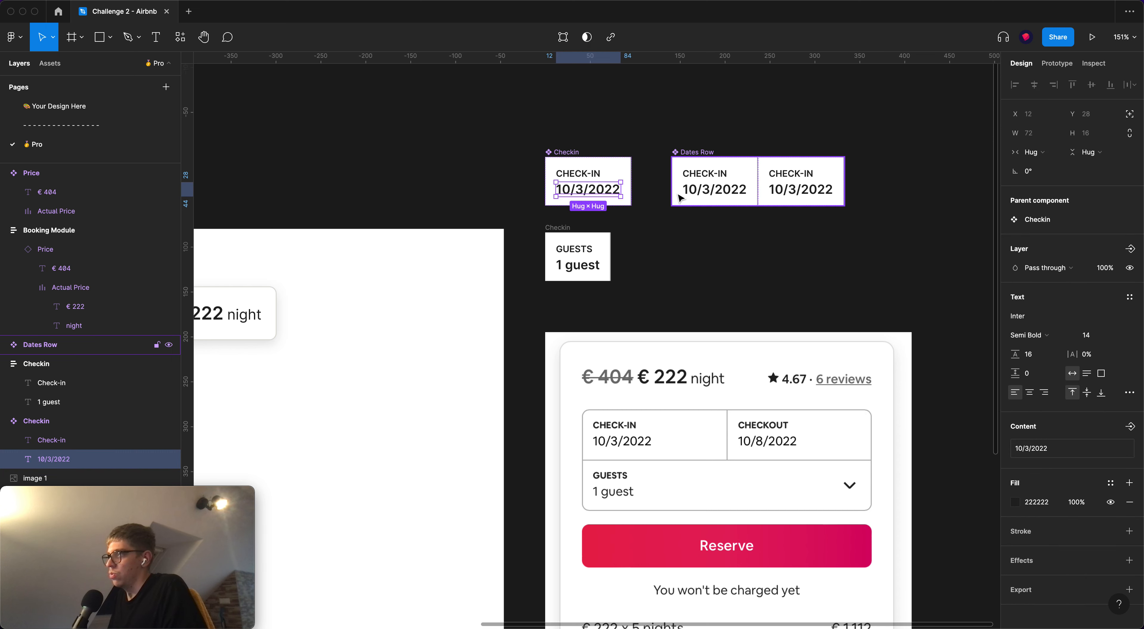
{"action": "left_click", "coordinate": [1029, 335]}
{"action": "left_click", "coordinate": [1038, 306]}
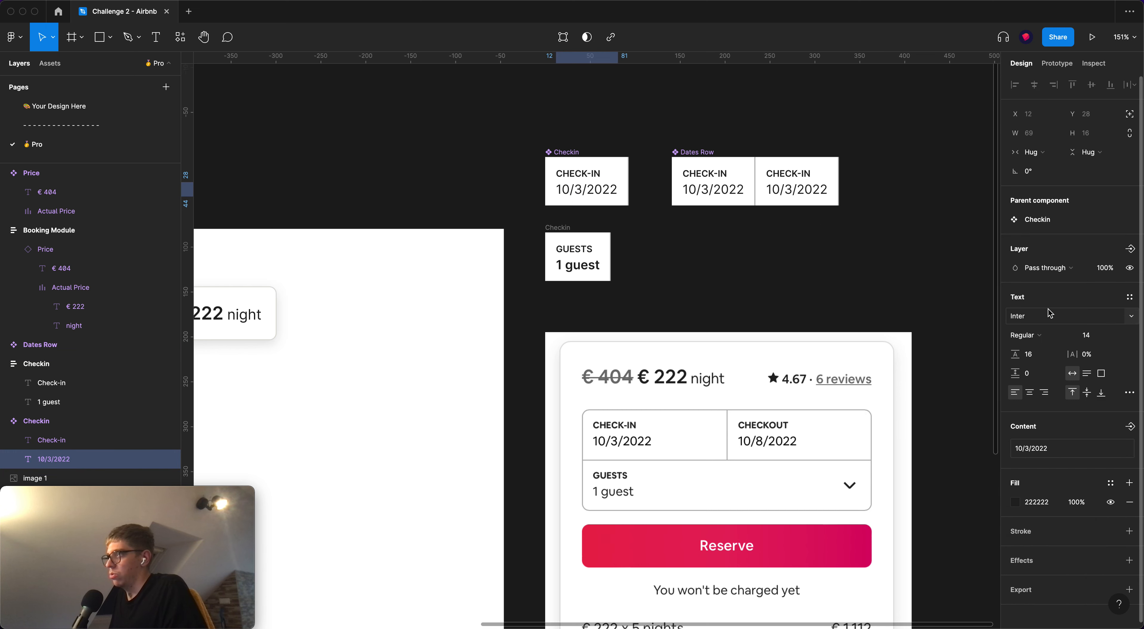
{"action": "left_click", "coordinate": [591, 266]}
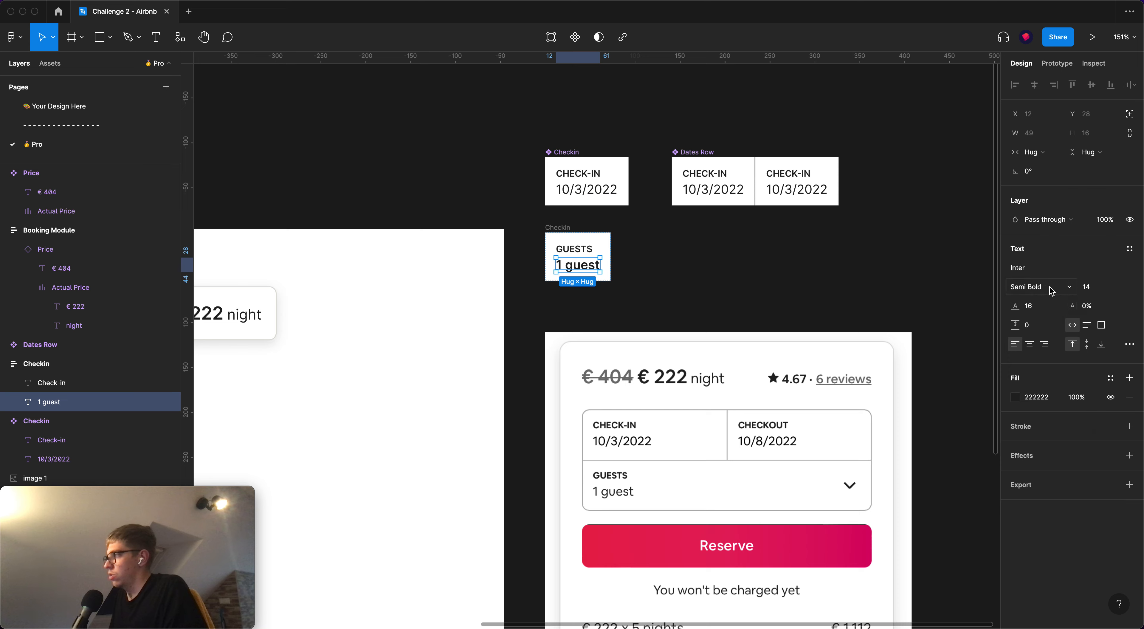
{"action": "left_click", "coordinate": [1049, 289]}
{"action": "left_click", "coordinate": [1057, 263]}
{"action": "left_click", "coordinate": [748, 265]}
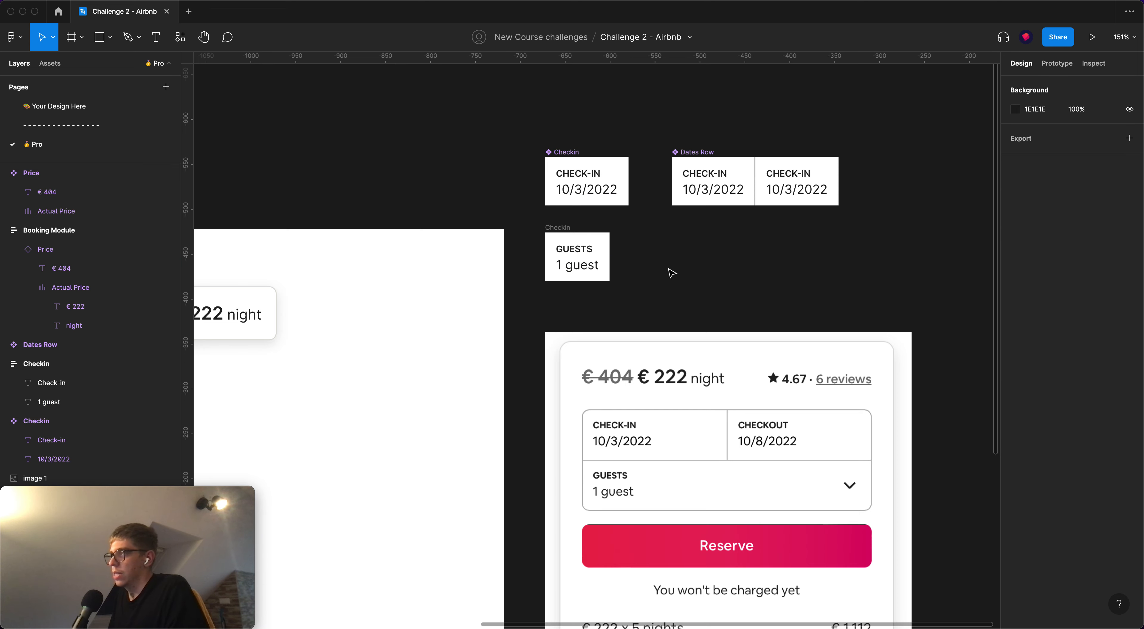
Turn the chevron-down icon into a component and rename it Icon/Dropdown
{"action": "scroll", "coordinate": [373, 317], "scroll_direction": "down", "scroll_amount": 5}
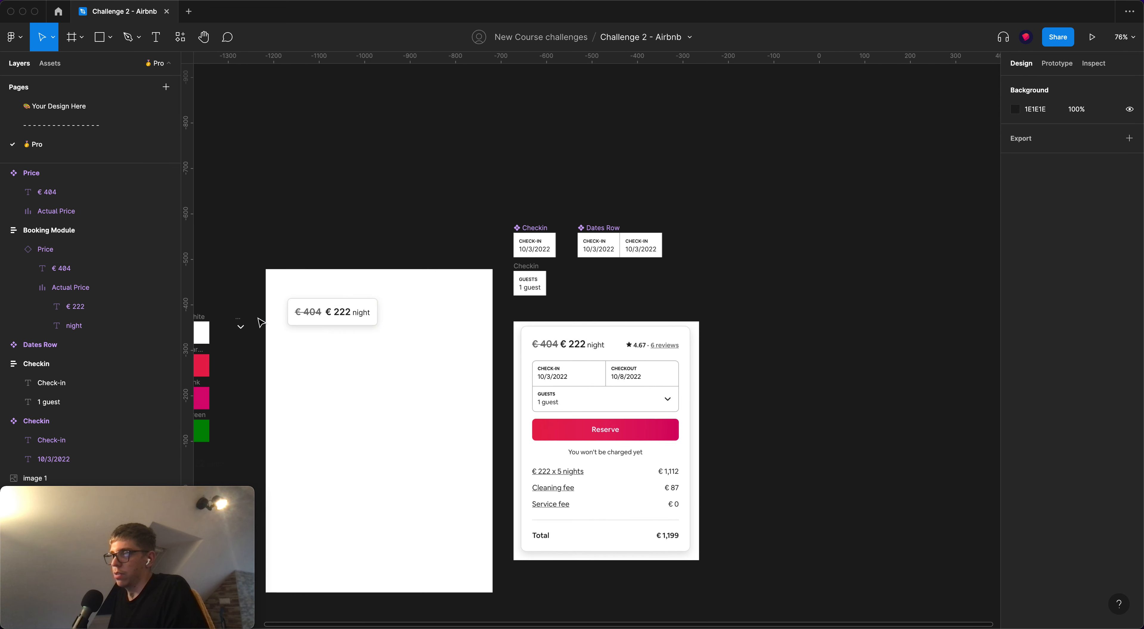
{"action": "left_click_drag", "start_coordinate": [241, 323], "coordinate": [514, 234]}
{"action": "scroll", "coordinate": [489, 267], "scroll_direction": "up", "scroll_amount": 3}
{"action": "left_click", "coordinate": [574, 39]}
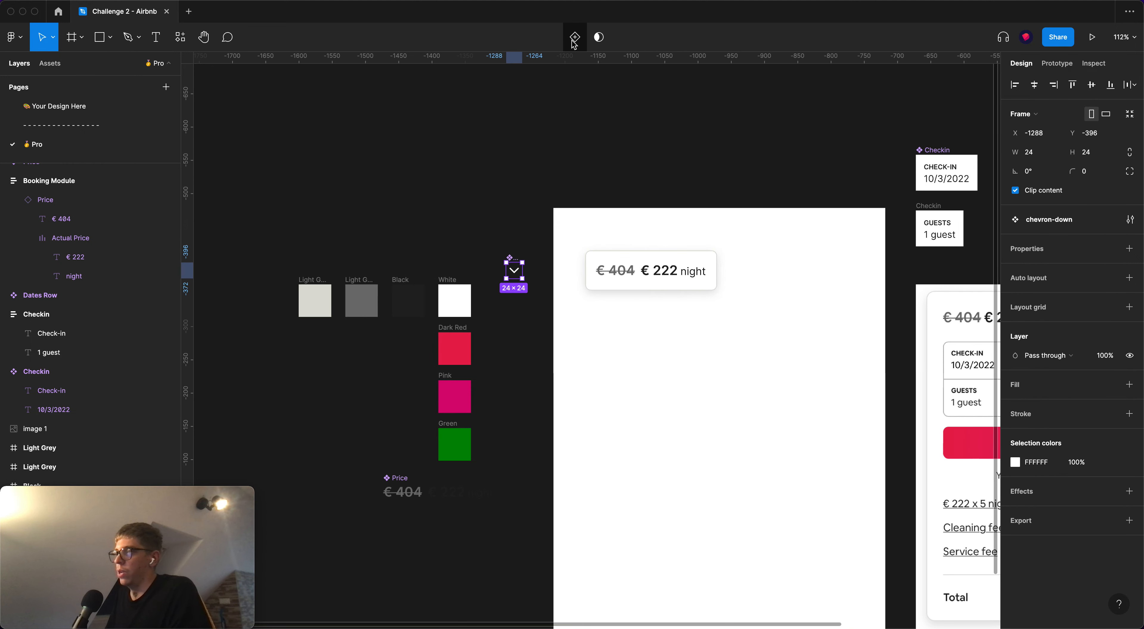
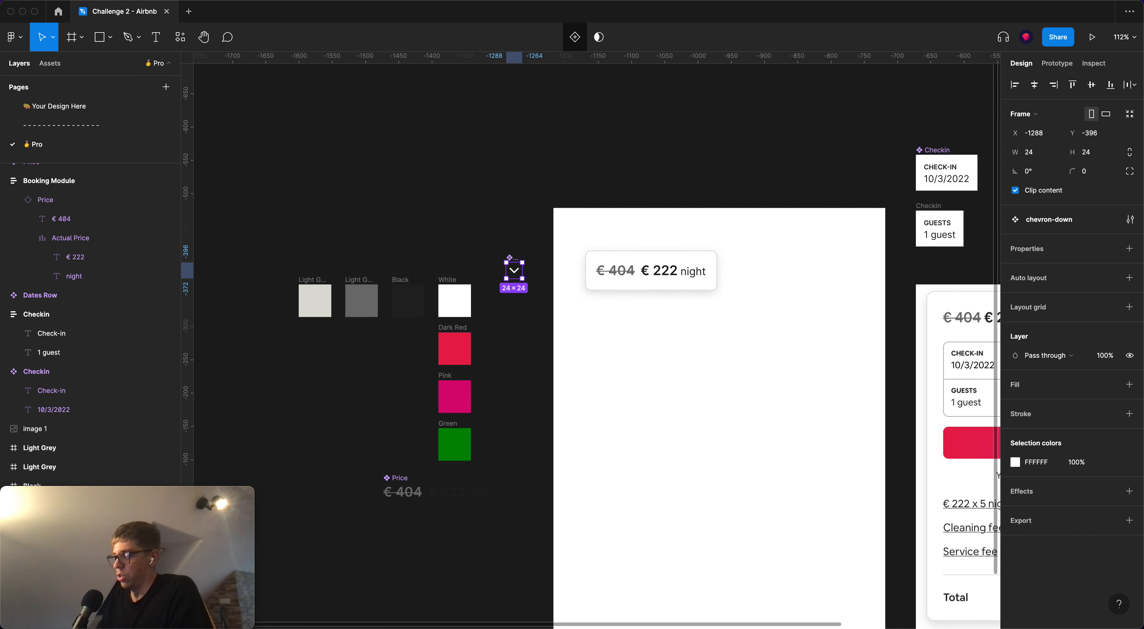
{"action": "key", "text": "Return"}
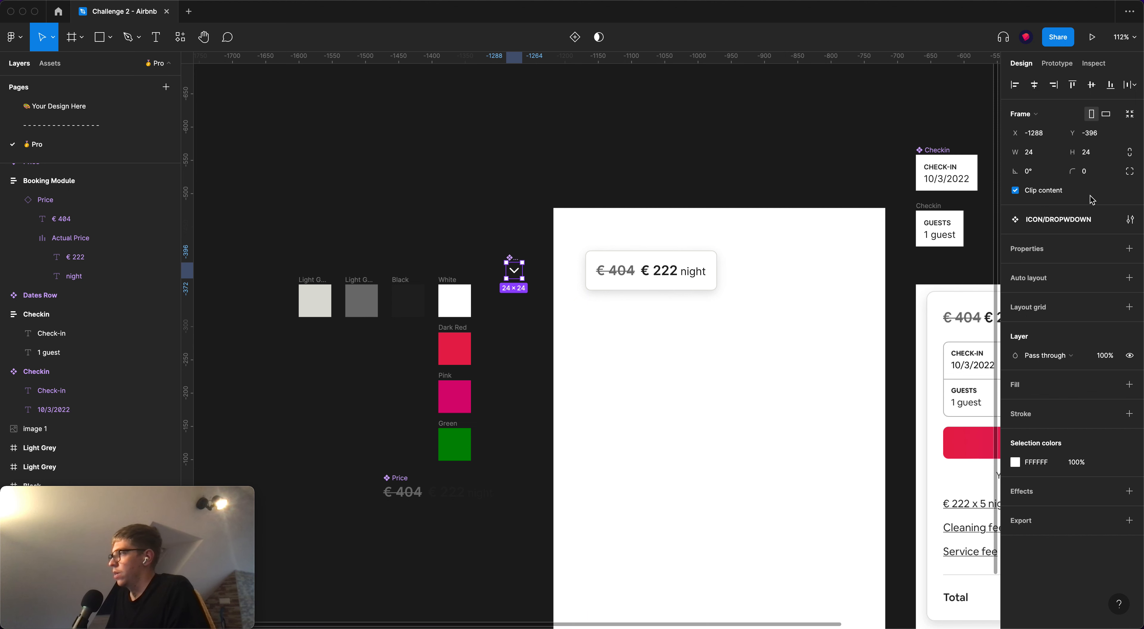
{"action": "left_click", "coordinate": [1042, 221]}
{"action": "type", "text": "Icon/Dropdown"}
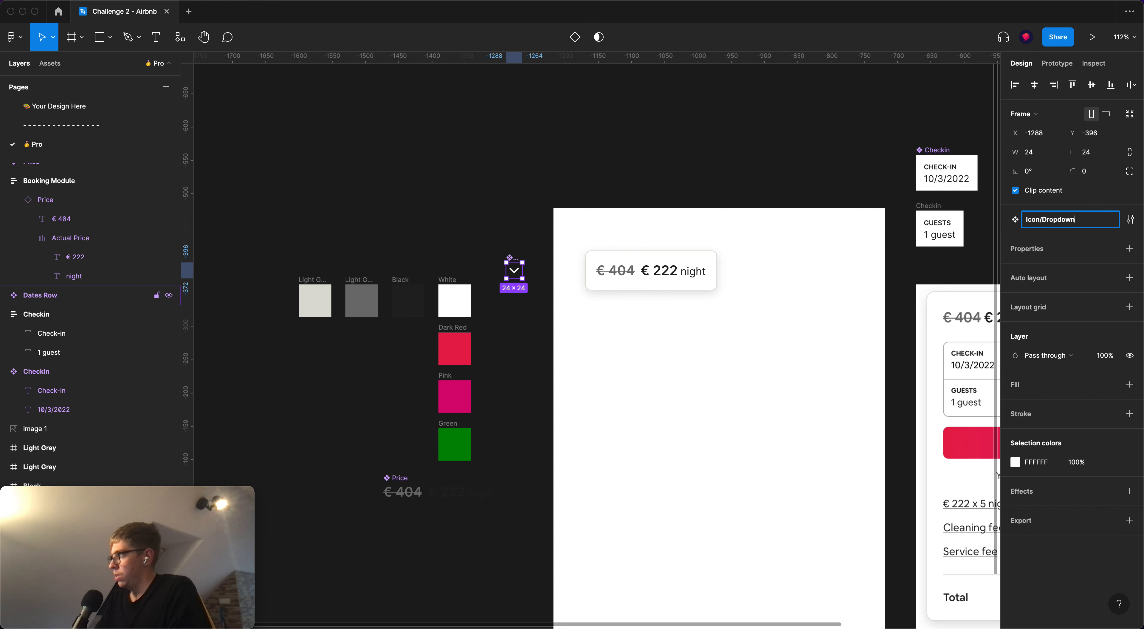
{"action": "key", "text": "Return"}
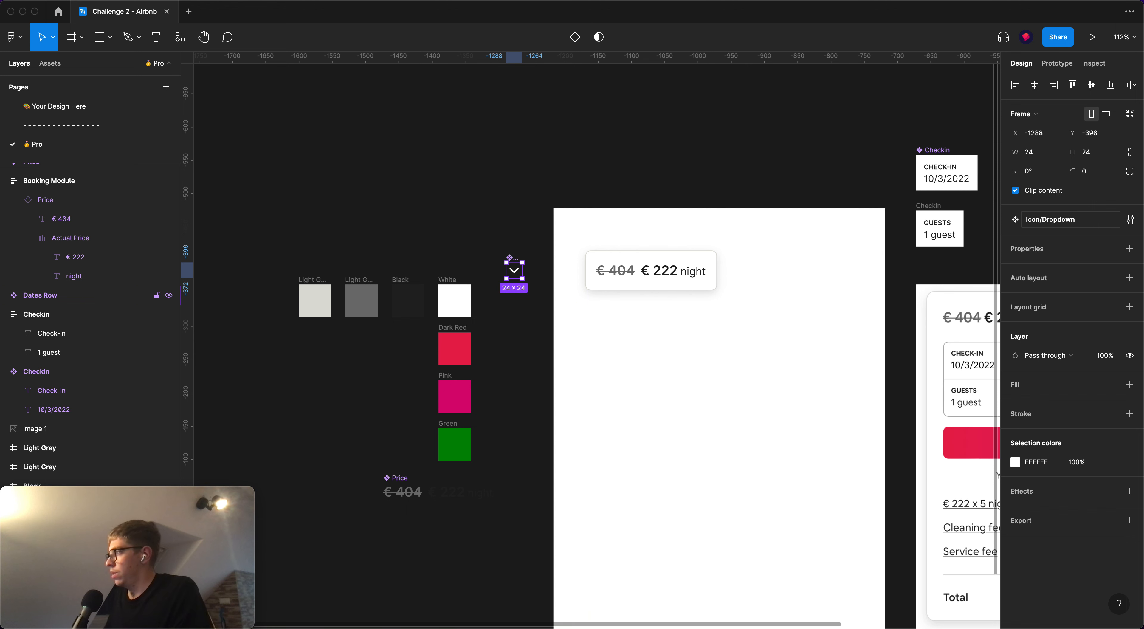
Change the colour of the Icon/Dropdown component to 222222
{"action": "left_click", "coordinate": [807, 183]}
{"action": "left_click_drag", "start_coordinate": [630, 244], "coordinate": [461, 213]}
{"action": "left_click", "coordinate": [344, 230]}
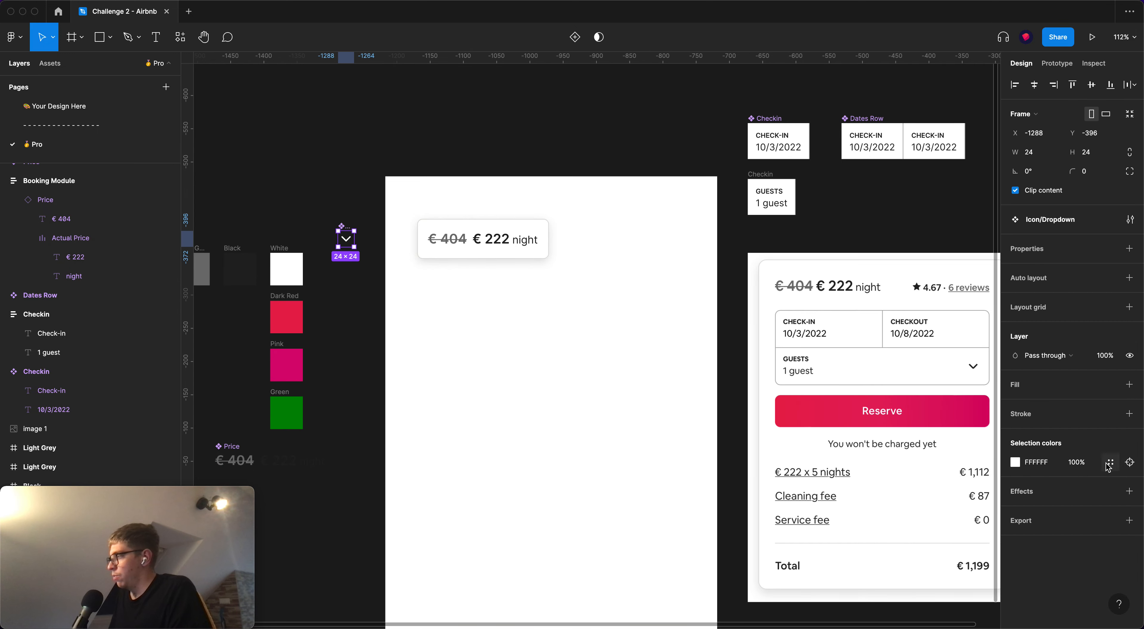
{"action": "left_click", "coordinate": [1035, 462]}
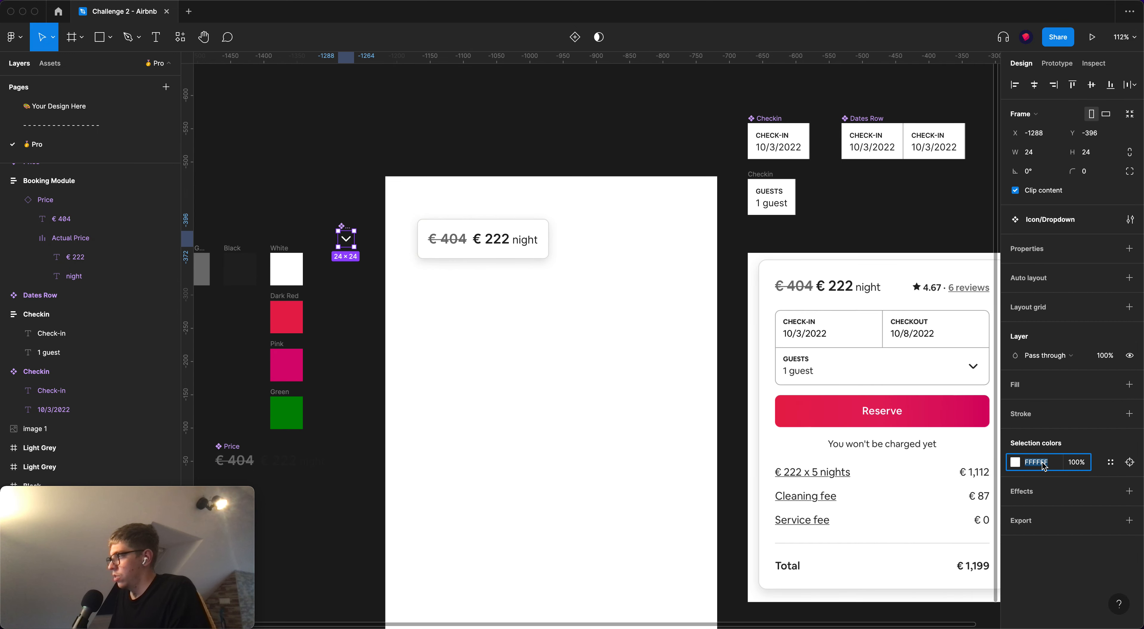
{"action": "type", "text": "222222"}
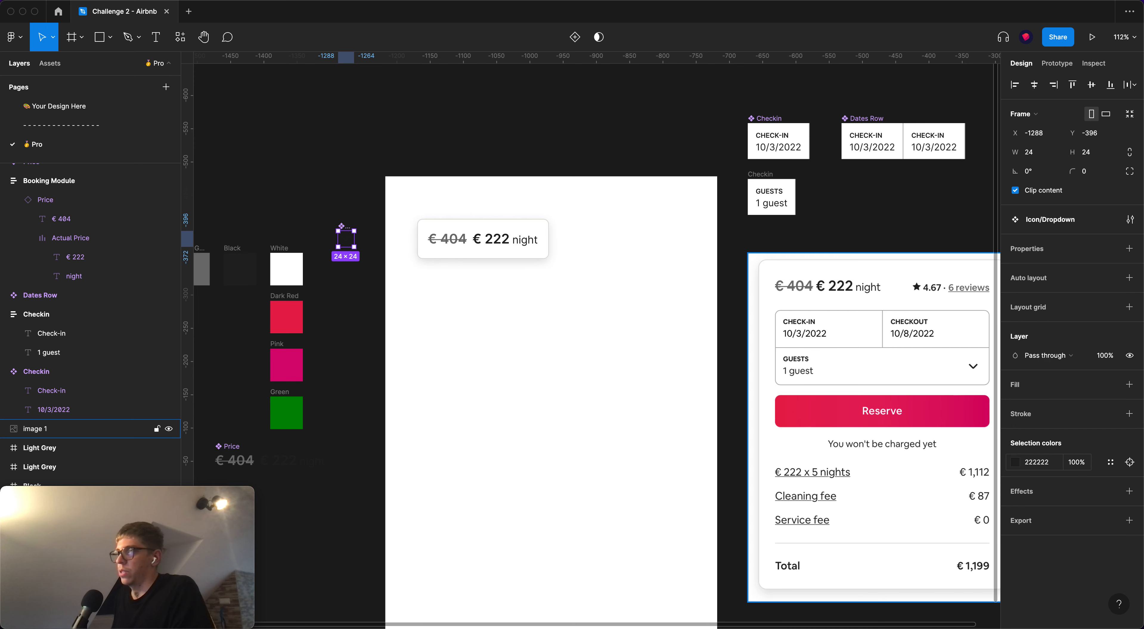
{"action": "left_click", "coordinate": [371, 191]}
Place an instance of the Icon/Dropdown component on the canvas to the right of the GUESTS field
{"action": "left_click_drag", "start_coordinate": [348, 229], "coordinate": [881, 201]}
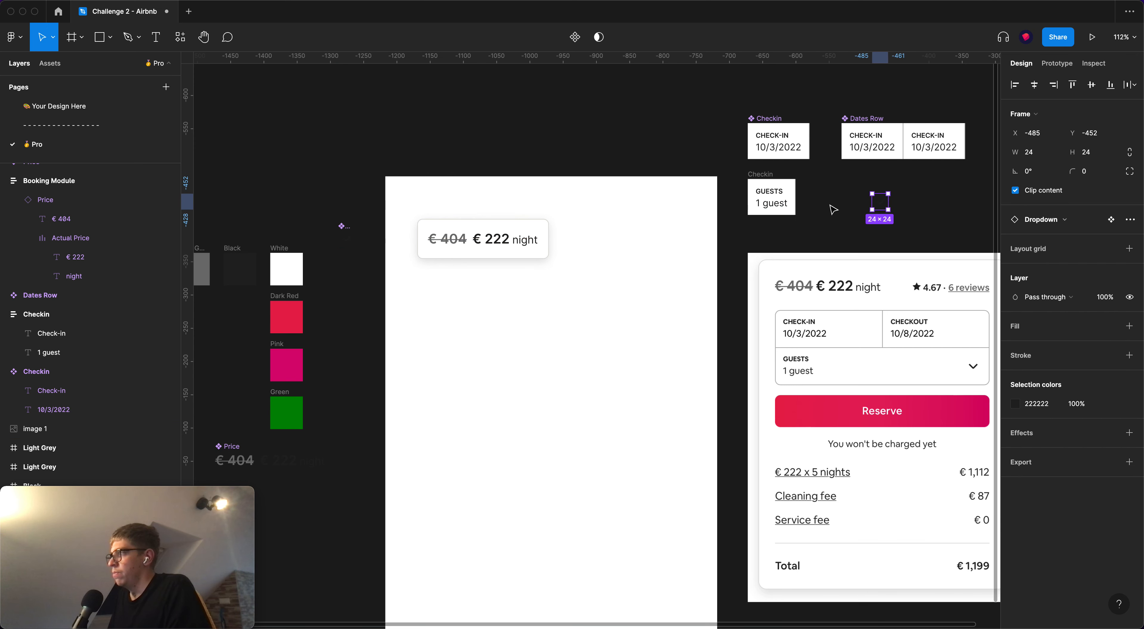
{"action": "left_click", "coordinate": [835, 208]}
{"action": "scroll", "coordinate": [861, 191], "scroll_direction": "up", "scroll_amount": 3}
{"action": "scroll", "coordinate": [850, 191], "scroll_direction": "right", "scroll_amount": 3}
Widen the GUESTS frame to 252 and nest the Dropdown instance inside it with absolute positioning
{"action": "left_click", "coordinate": [584, 180]}
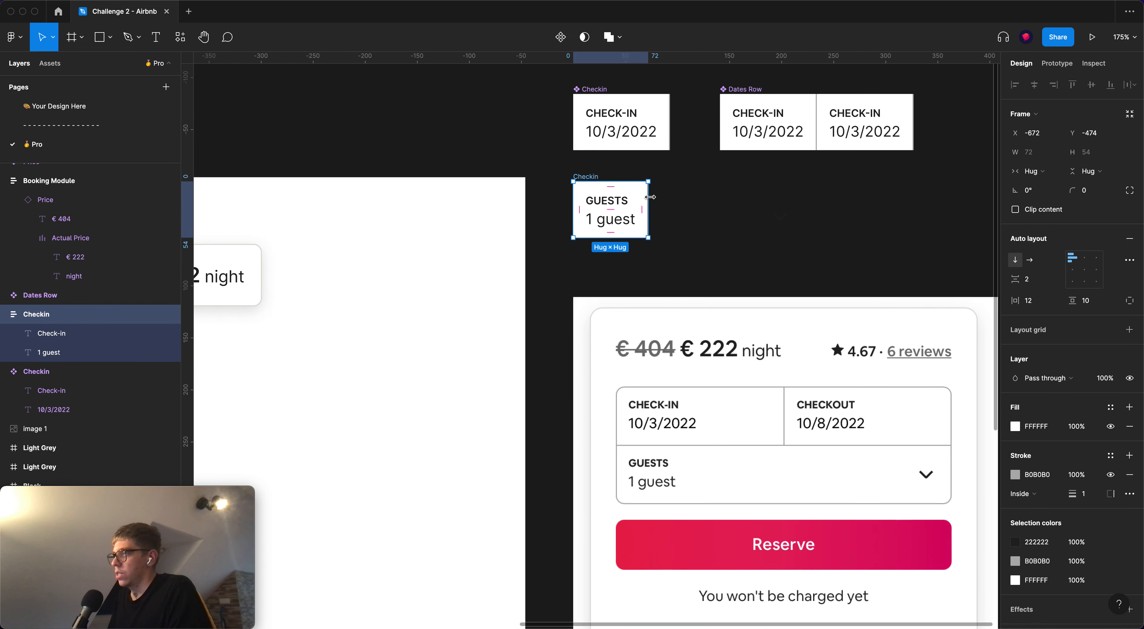
{"action": "mouse_move", "coordinate": [649, 195]}
{"action": "left_mouse_down"}
{"action": "mouse_move", "coordinate": [846, 195]}
{"action": "mouse_move", "coordinate": [778, 217]}
{"action": "mouse_move", "coordinate": [729, 278]}
{"action": "mouse_move", "coordinate": [716, 210]}
{"action": "mouse_move", "coordinate": [644, 213]}
{"action": "mouse_move", "coordinate": [638, 197]}
{"action": "mouse_move", "coordinate": [628, 200]}
{"action": "left_mouse_up"}
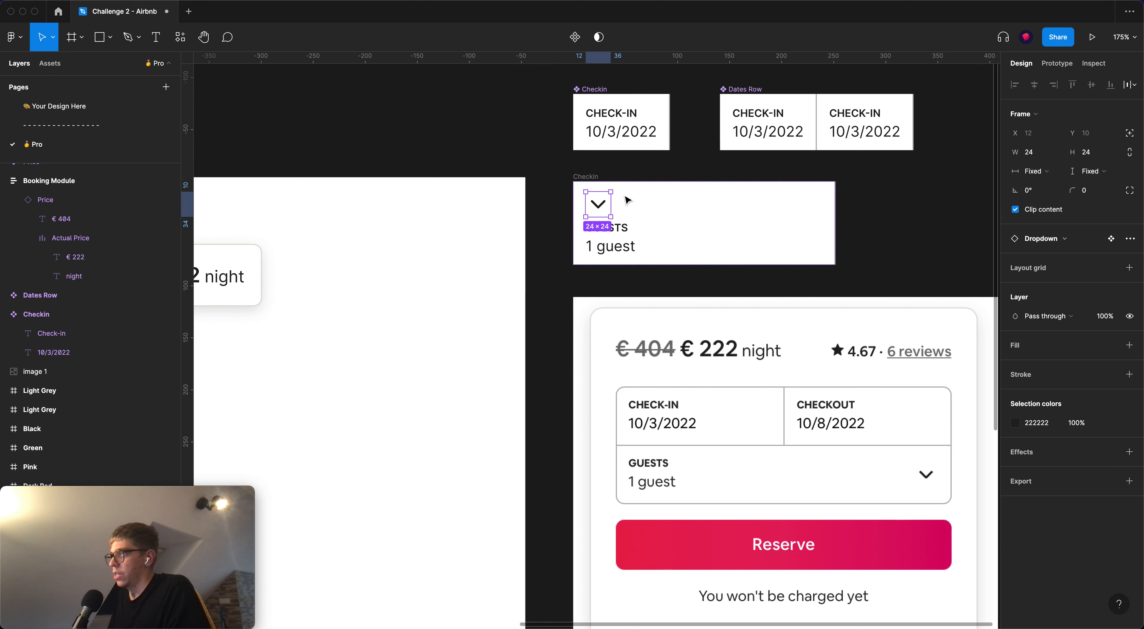
{"action": "left_click", "coordinate": [1129, 135]}
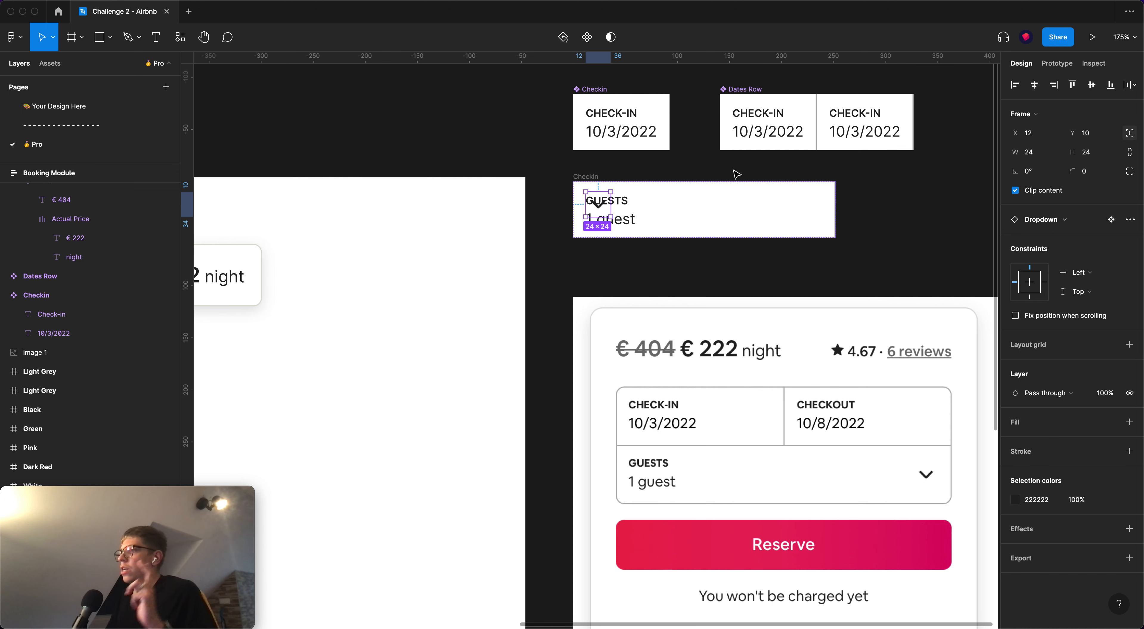
Align the Dropdown icon to the right edge of the GUESTS frame and centre it vertically
{"action": "left_click", "coordinate": [595, 185]}
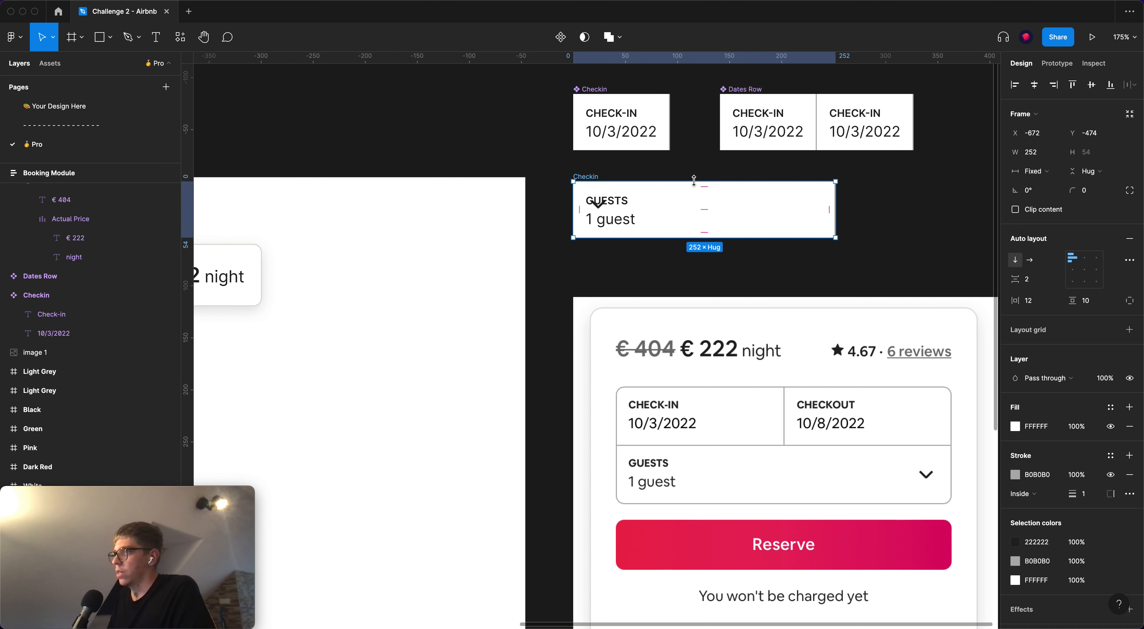
{"action": "left_click", "coordinate": [594, 204]}
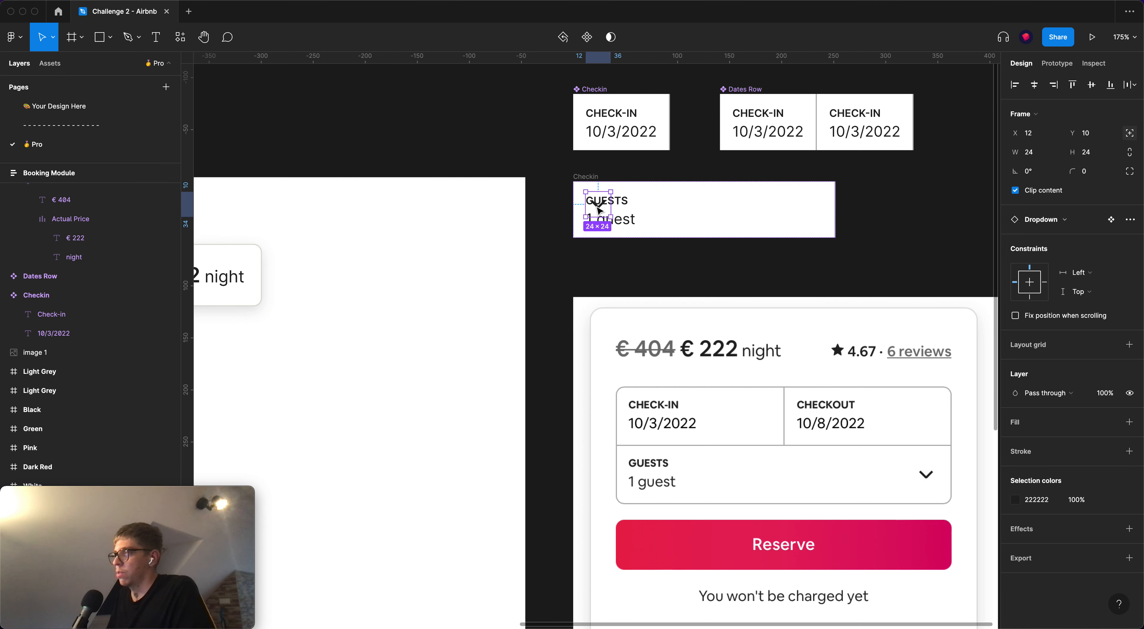
{"action": "left_click_drag", "start_coordinate": [598, 209], "coordinate": [794, 215]}
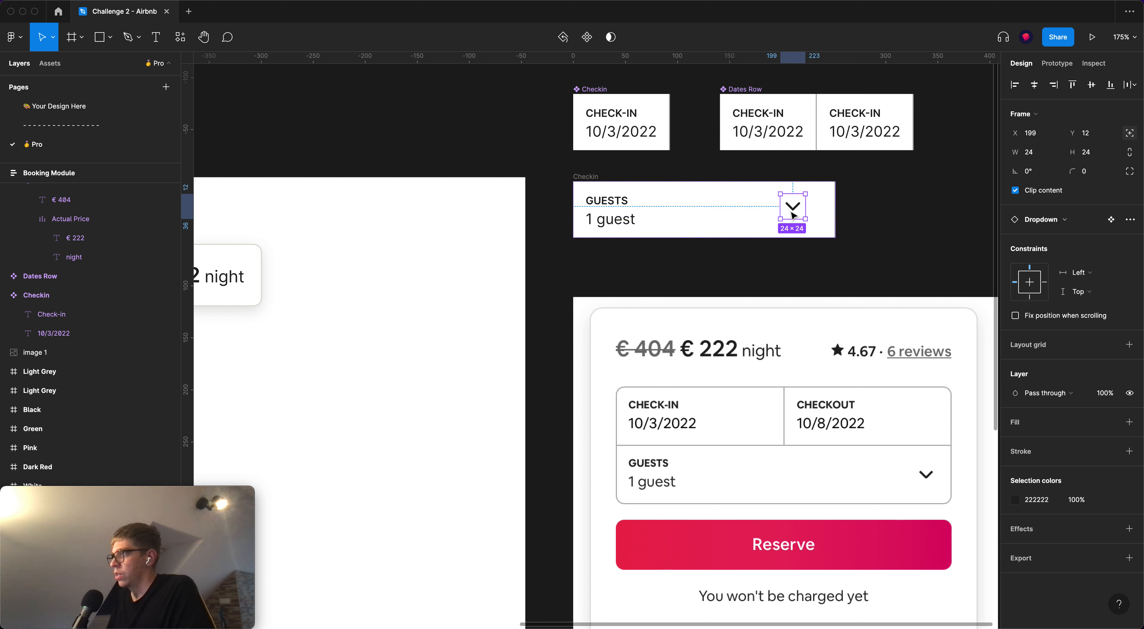
{"action": "left_click", "coordinate": [1055, 85]}
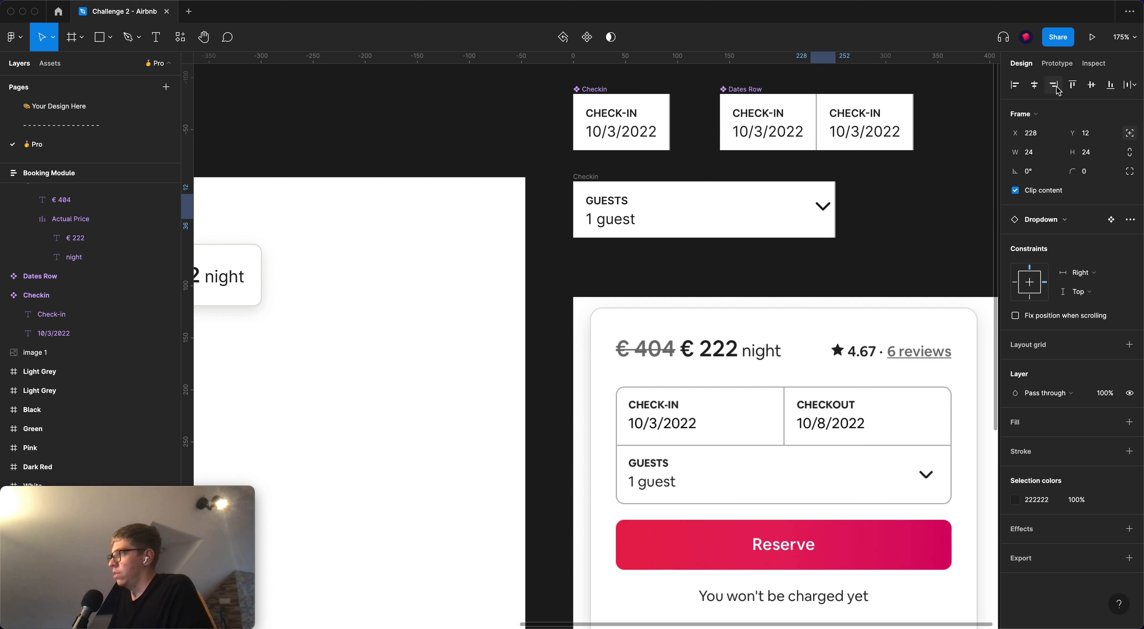
{"action": "left_click", "coordinate": [1093, 87]}
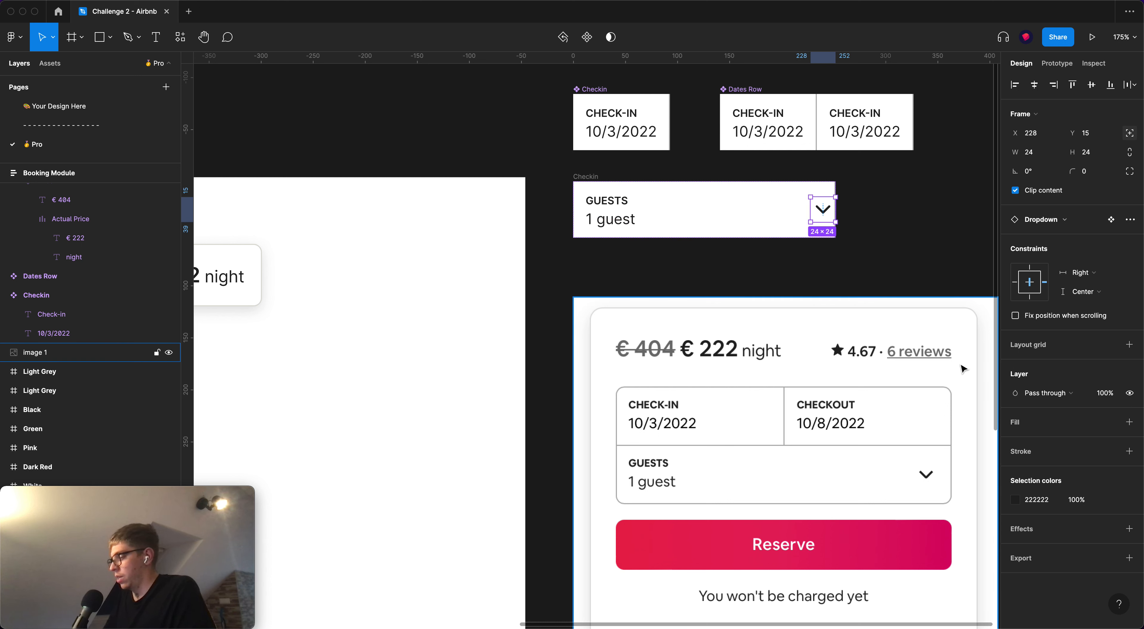
Nudge the Dropdown icon 8 px left, away from the right edge of the GUESTS frame
{"action": "key", "text": "Left"}
{"action": "key", "text": "Left"}
{"action": "key", "text": "Left"}
{"action": "key", "text": "Left"}
{"action": "key", "text": "Left"}
{"action": "key", "text": "Left"}
{"action": "key", "text": "Left"}
{"action": "key", "text": "Left"}
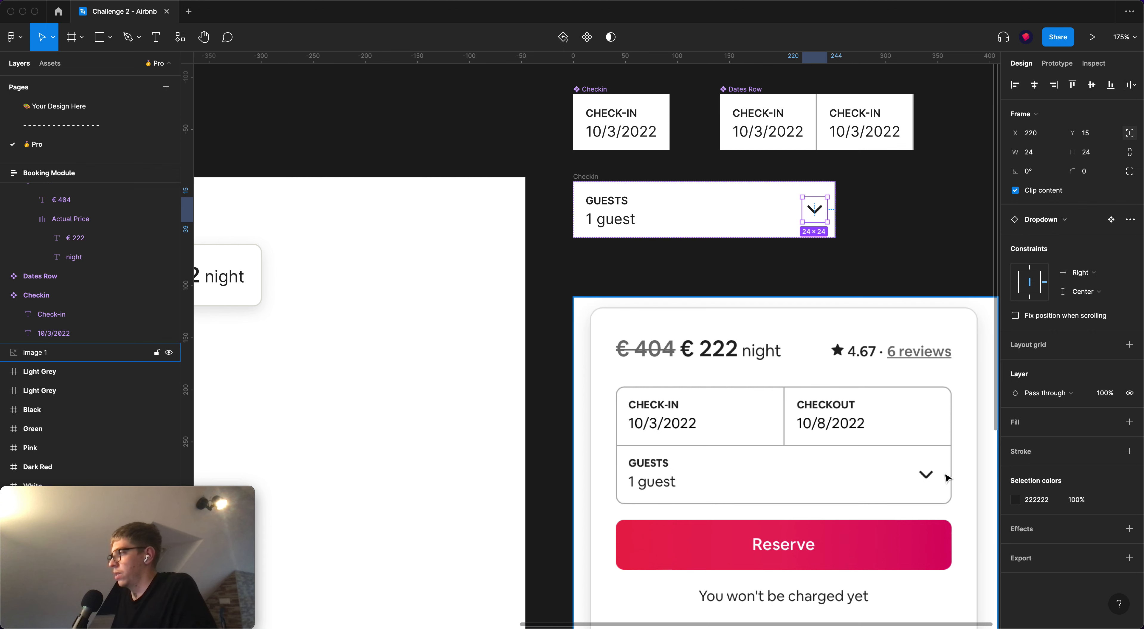
{"action": "left_click", "coordinate": [935, 464]}
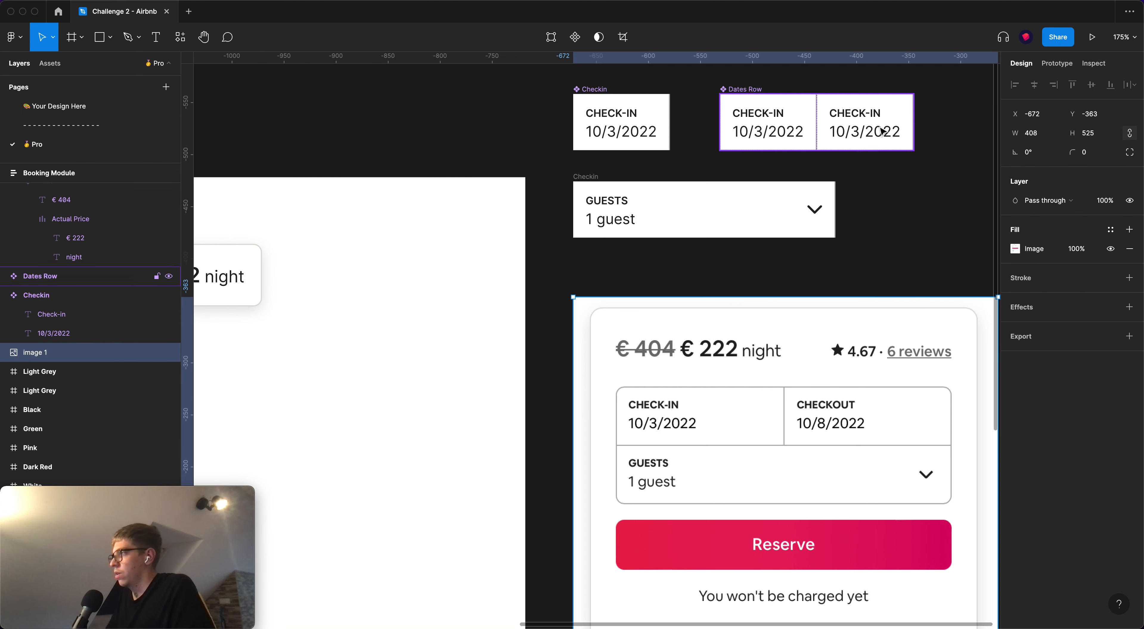
{"action": "left_click", "coordinate": [883, 200]}
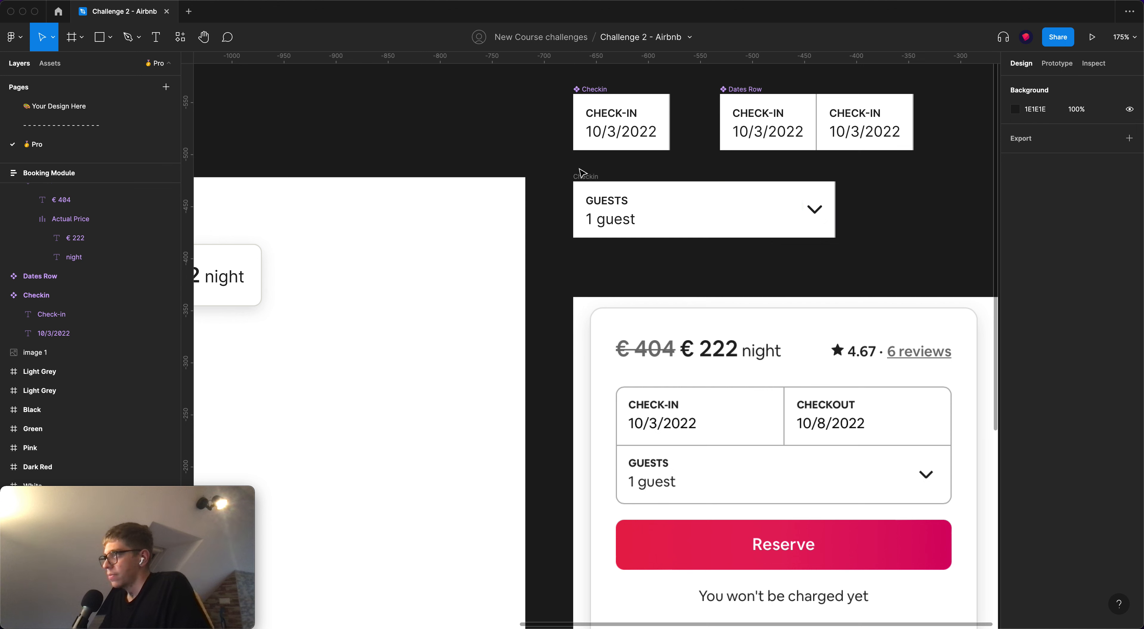
{"action": "left_click", "coordinate": [777, 406]}
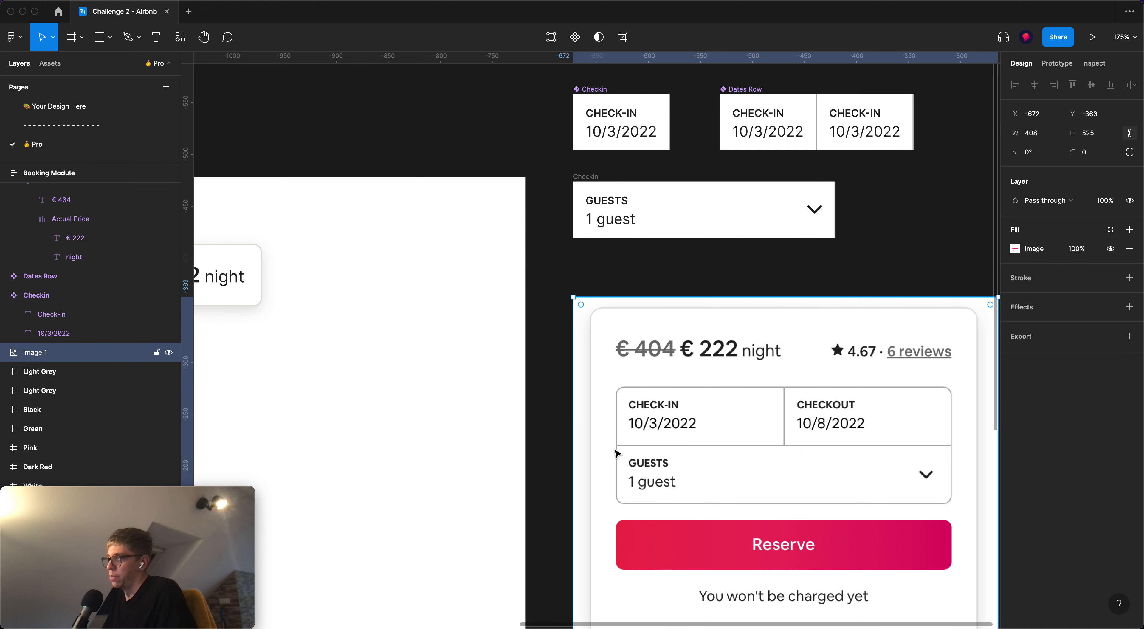
{"action": "left_click_drag", "start_coordinate": [614, 448], "coordinate": [958, 442]}
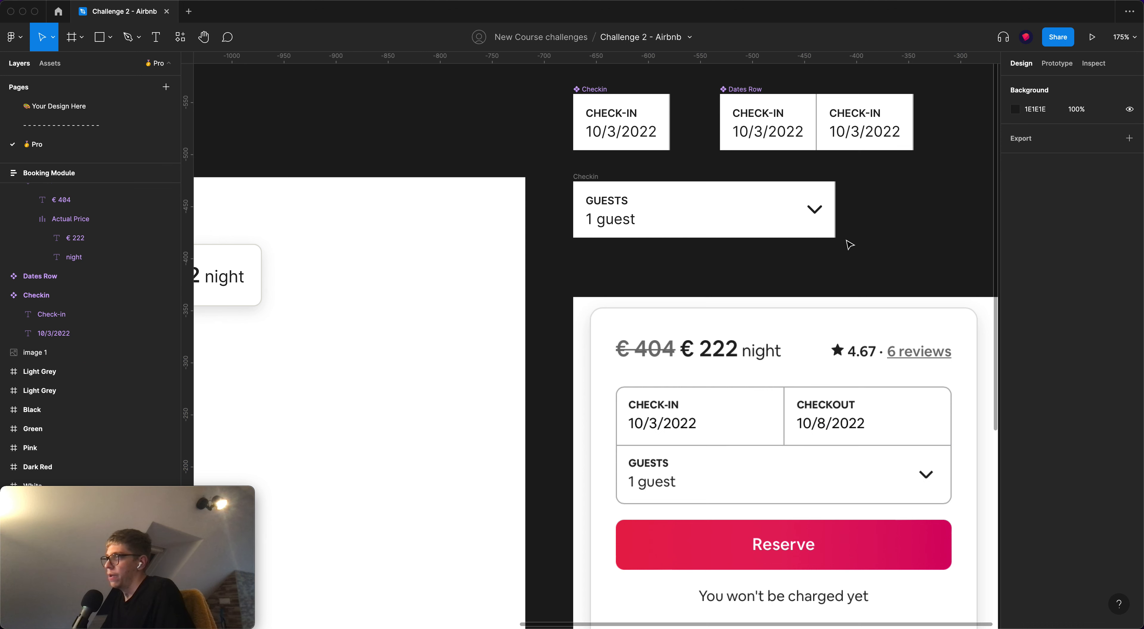
Rename the GUESTS frame to Guest and apply its stroke to the top side only
{"action": "left_click", "coordinate": [587, 178]}
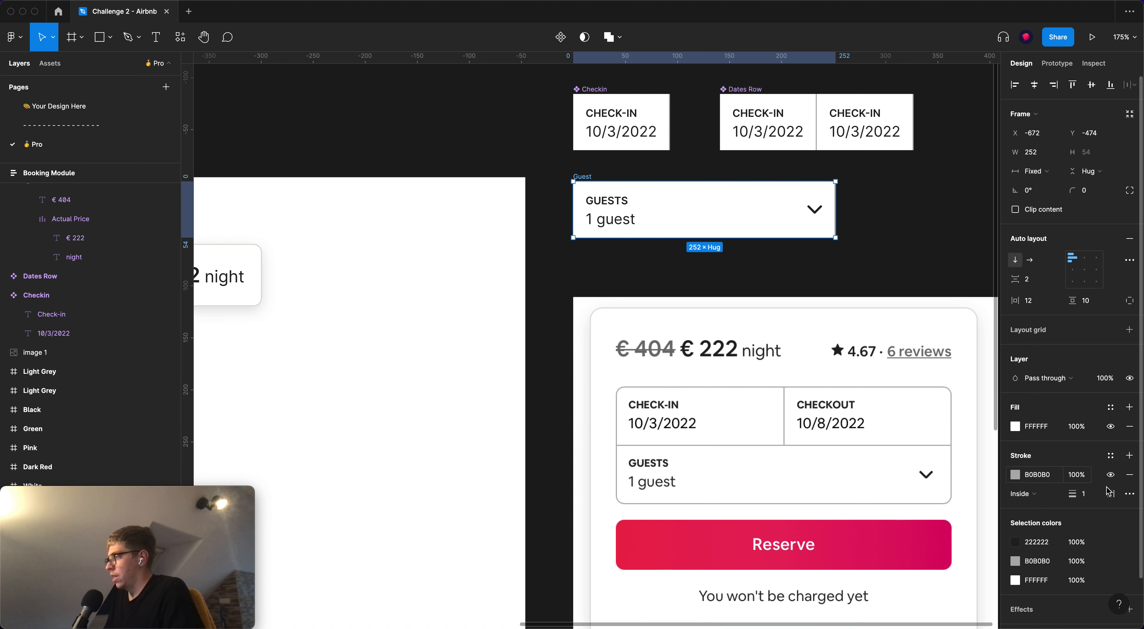
{"action": "left_click", "coordinate": [1113, 496]}
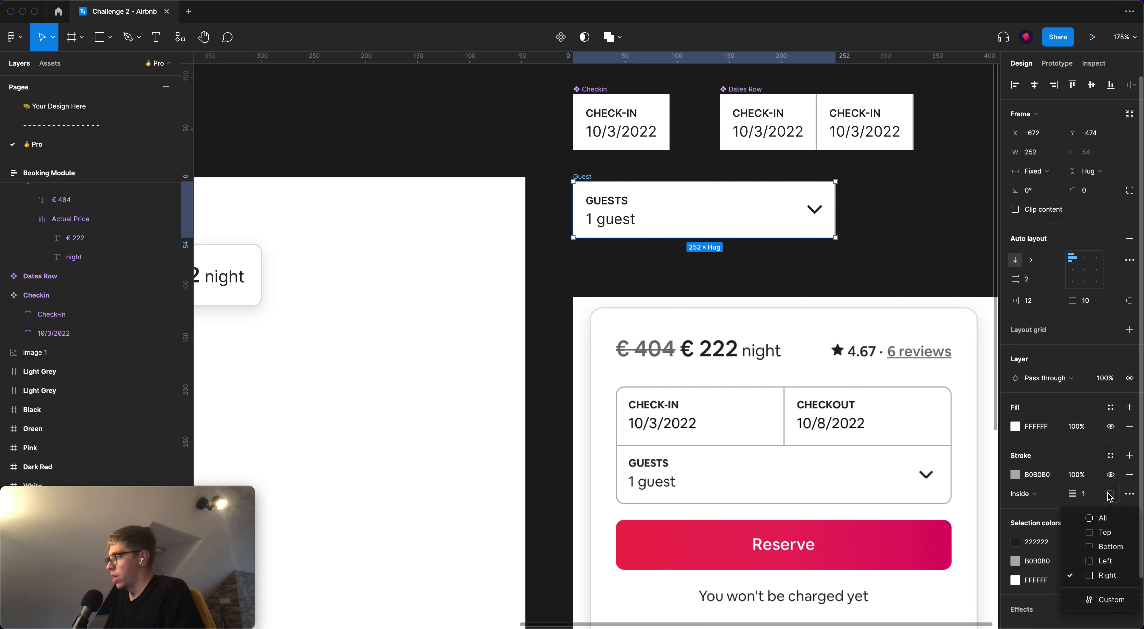
{"action": "left_click", "coordinate": [1108, 529]}
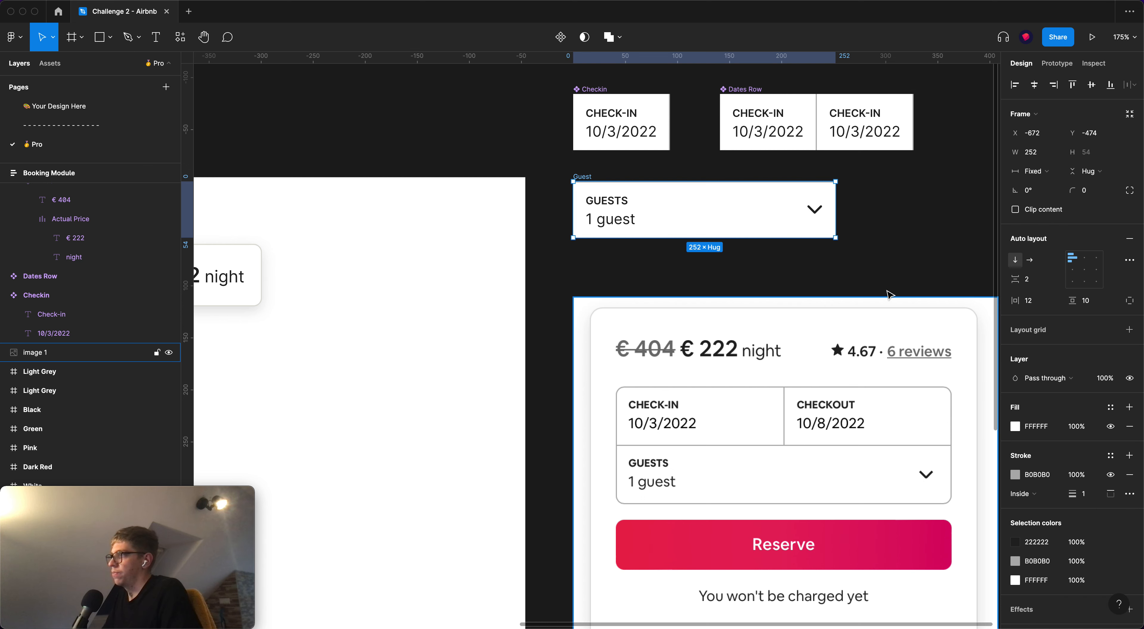
{"action": "left_click", "coordinate": [881, 278]}
{"action": "scroll", "coordinate": [870, 267], "scroll_direction": "down", "scroll_amount": 2}
Convert the Guest frame into a component
{"action": "left_click", "coordinate": [585, 179]}
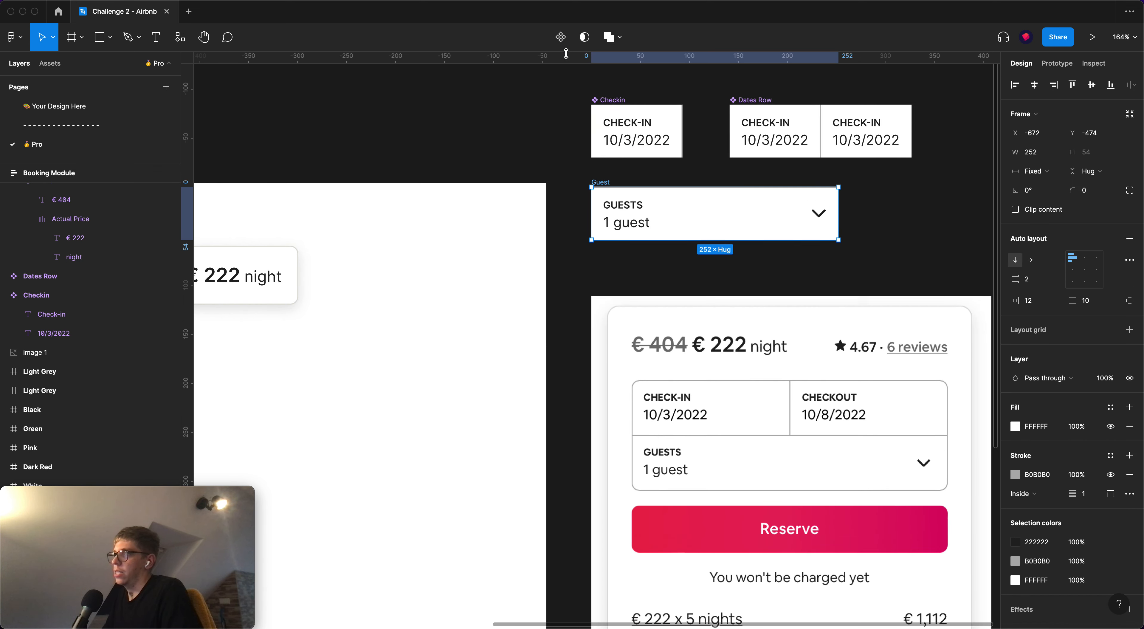
{"action": "left_click", "coordinate": [560, 37]}
{"action": "left_click", "coordinate": [576, 173]}
{"action": "scroll", "coordinate": [636, 179], "scroll_direction": "down", "scroll_amount": 3}
{"action": "scroll", "coordinate": [636, 179], "scroll_direction": "down", "scroll_amount": 3}
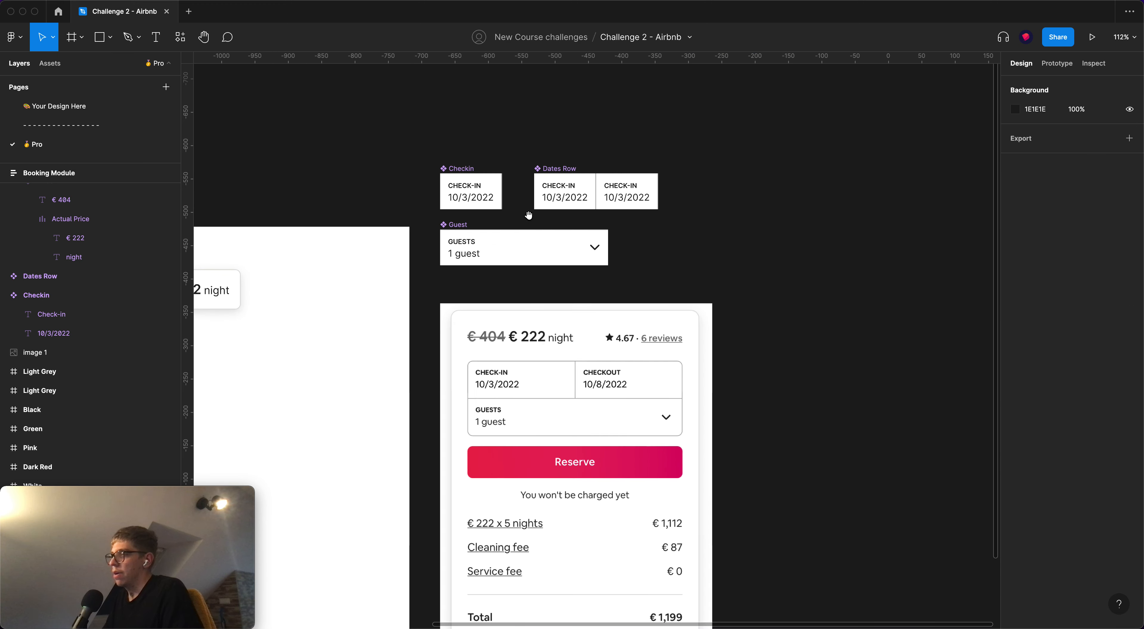
Change the second Checkin instance in the Dates Row component to read Checkout with the date 13/5/2022
{"action": "double_click", "coordinate": [622, 184]}
{"action": "type", "text": "Check-"}
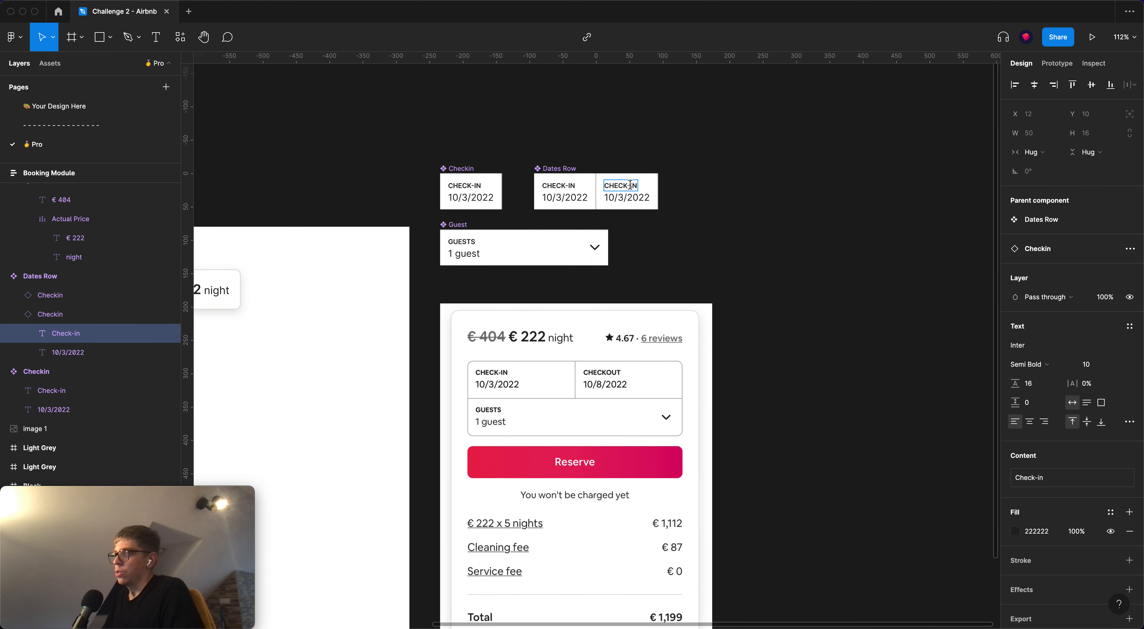
{"action": "key", "text": "BackSpace"}
{"action": "type", "text": "ou"}
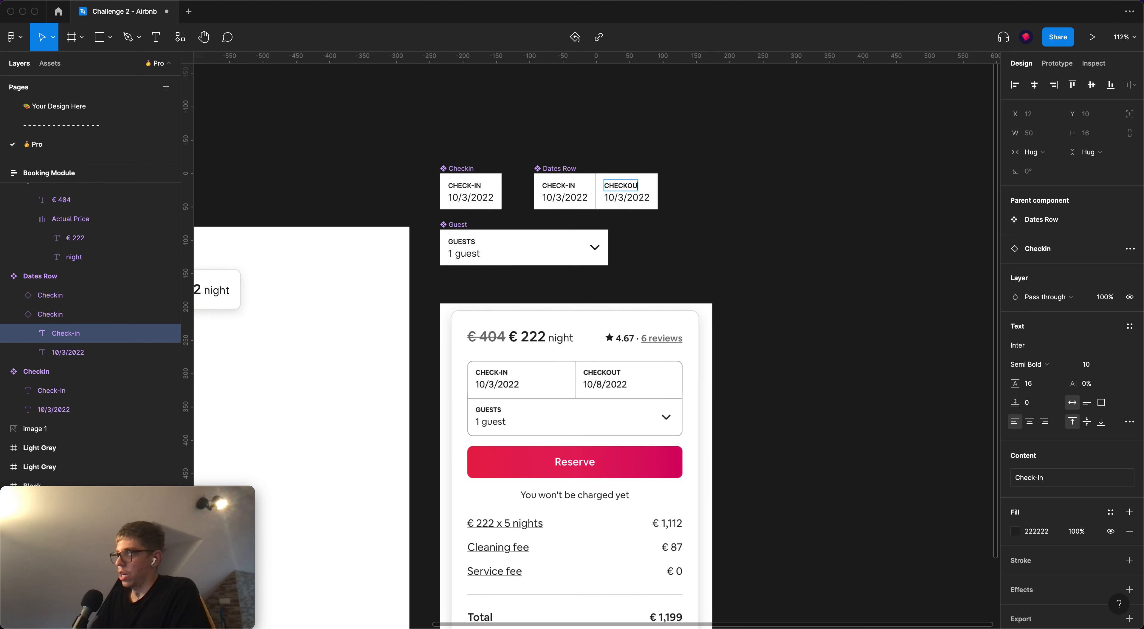
{"action": "type", "text": "t"}
{"action": "left_click", "coordinate": [620, 197]}
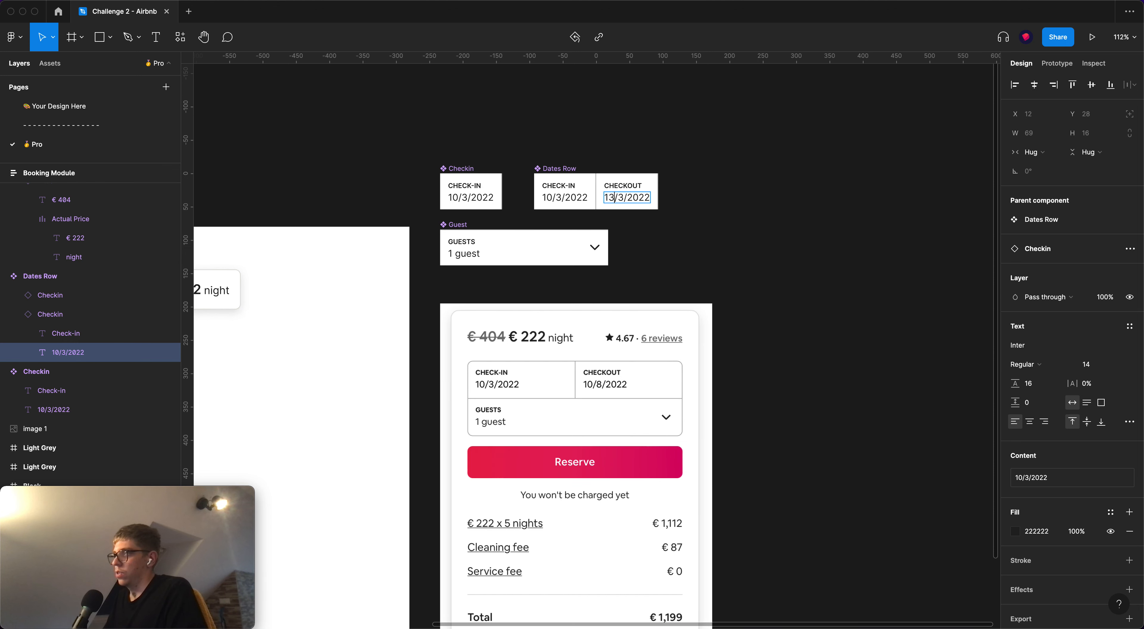
{"action": "double_click", "coordinate": [620, 196]}
{"action": "type", "text": "13/5/2022"}
{"action": "left_click", "coordinate": [713, 203]}
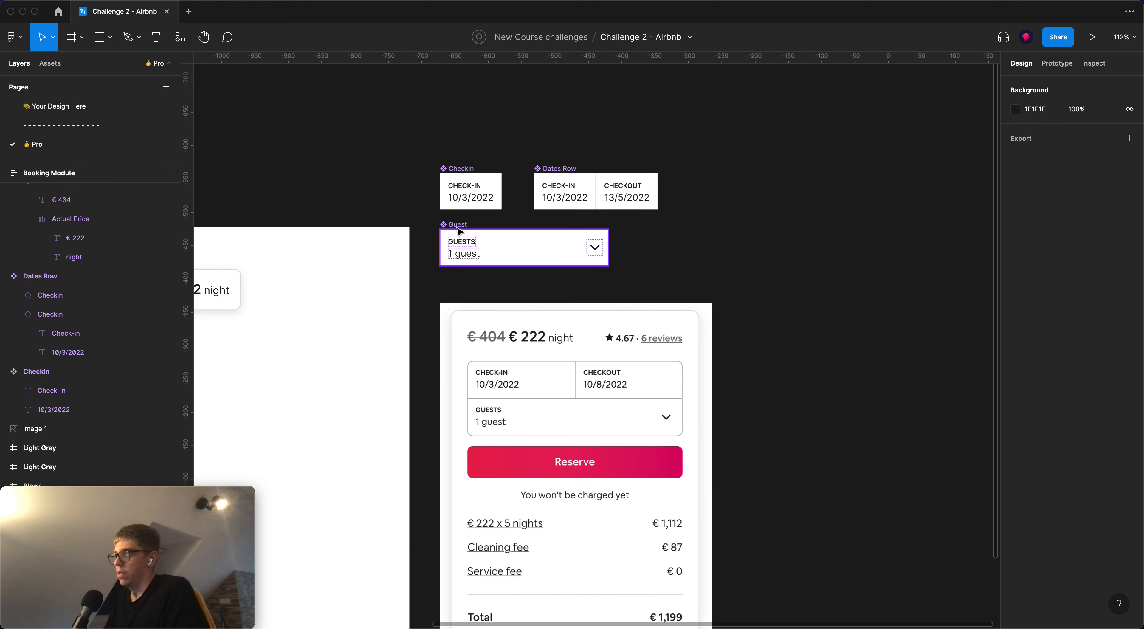
Place copies of Guest and Dates Row beside the components, stacked with the dates above, and wrap them in an auto layout frame
{"action": "left_click", "coordinate": [489, 227]}
{"action": "left_click_drag", "start_coordinate": [490, 227], "coordinate": [719, 227]}
{"action": "left_click_drag", "start_coordinate": [547, 169], "coordinate": [886, 290]}
{"action": "left_click", "coordinate": [671, 191]}
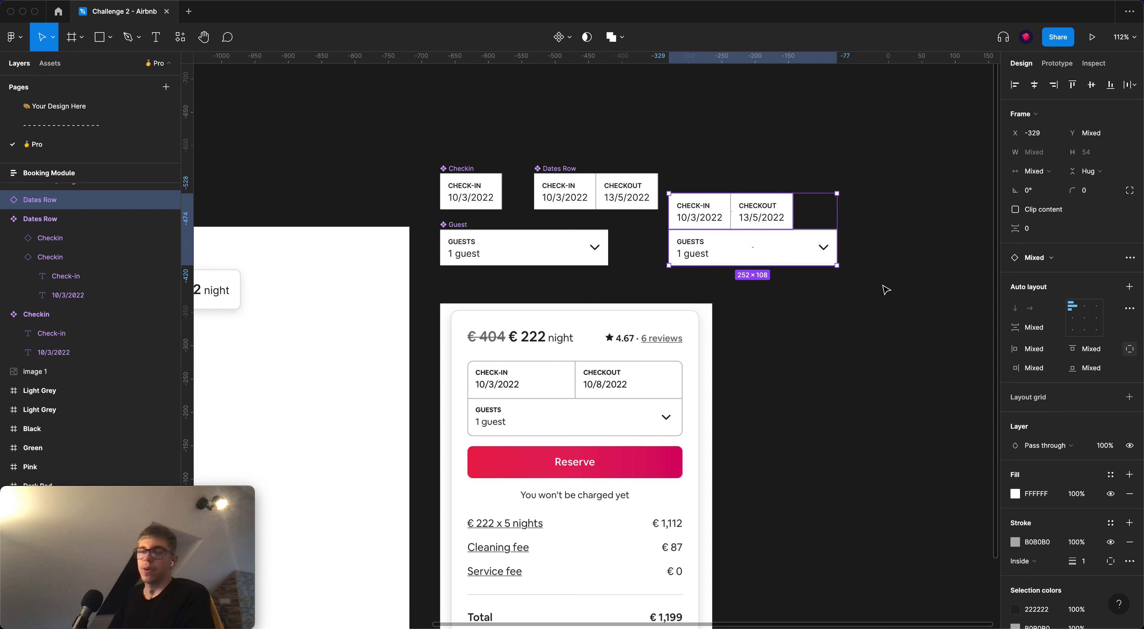
{"action": "key", "text": "shift+a"}
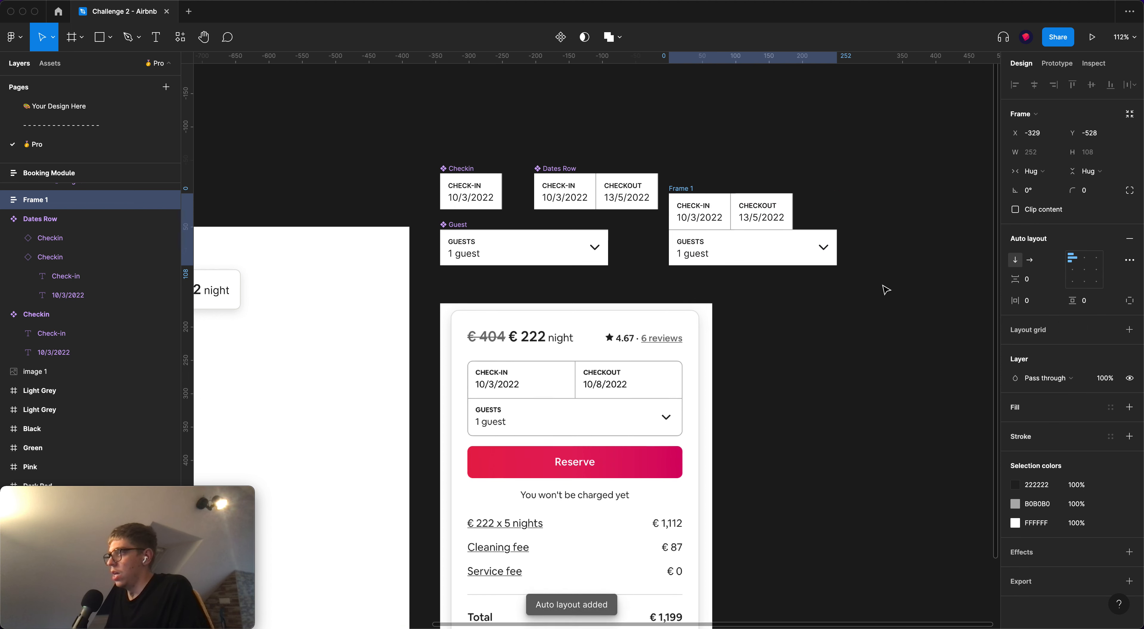
Rename the new auto layout frame to Dates & Guests and convert it into a component
{"action": "left_click_drag", "start_coordinate": [685, 190], "coordinate": [740, 189]}
{"action": "double_click", "coordinate": [740, 188]}
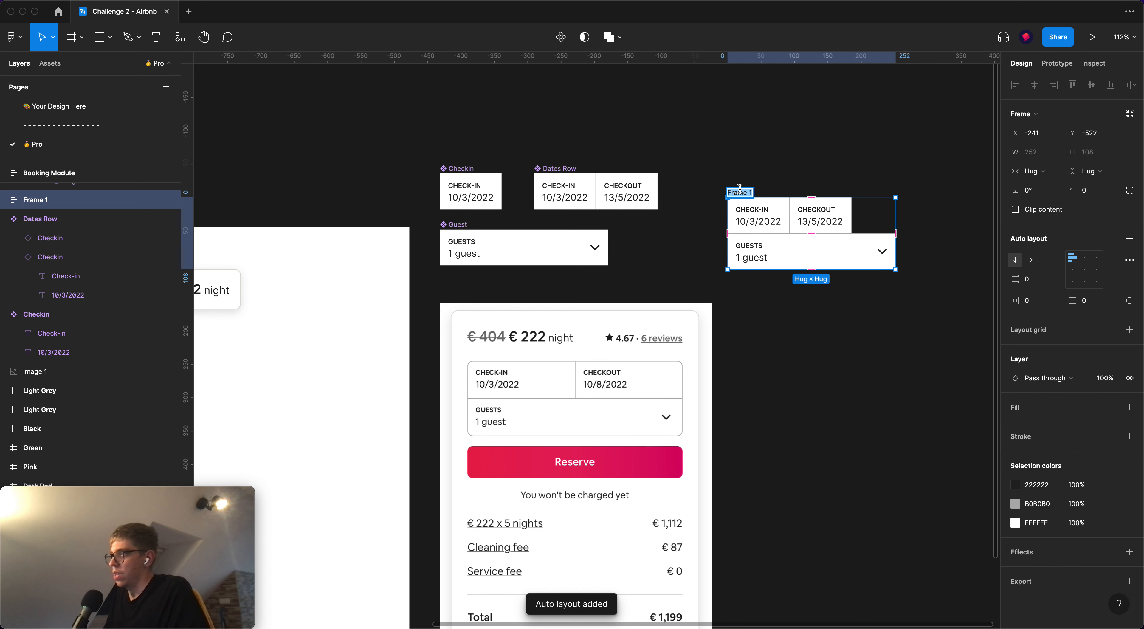
{"action": "type", "text": "Da"}
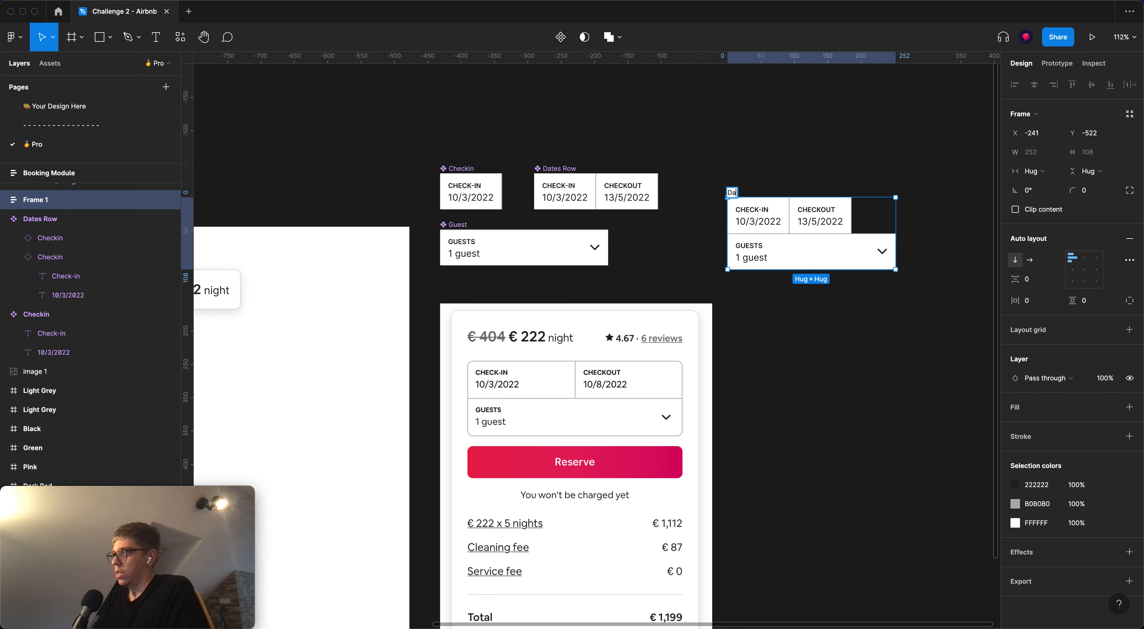
{"action": "type", "text": "tes & Guests"}
{"action": "key", "text": "Return"}
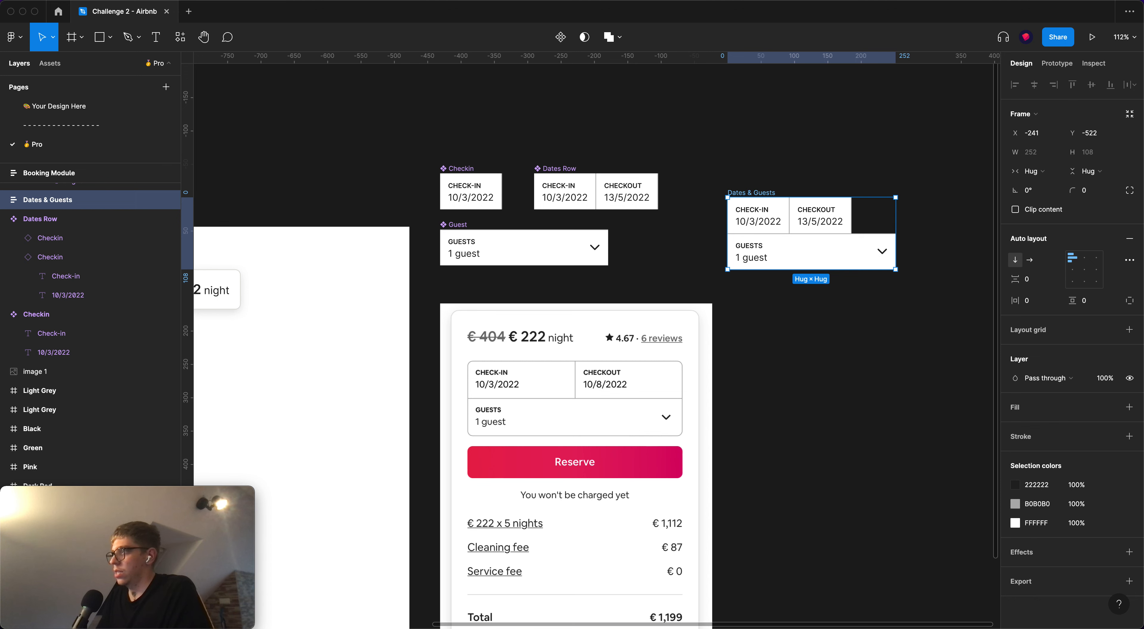
{"action": "left_click", "coordinate": [561, 45]}
Set the Guest instance inside Dates & Guests to fill the container's width
{"action": "double_click", "coordinate": [819, 257]}
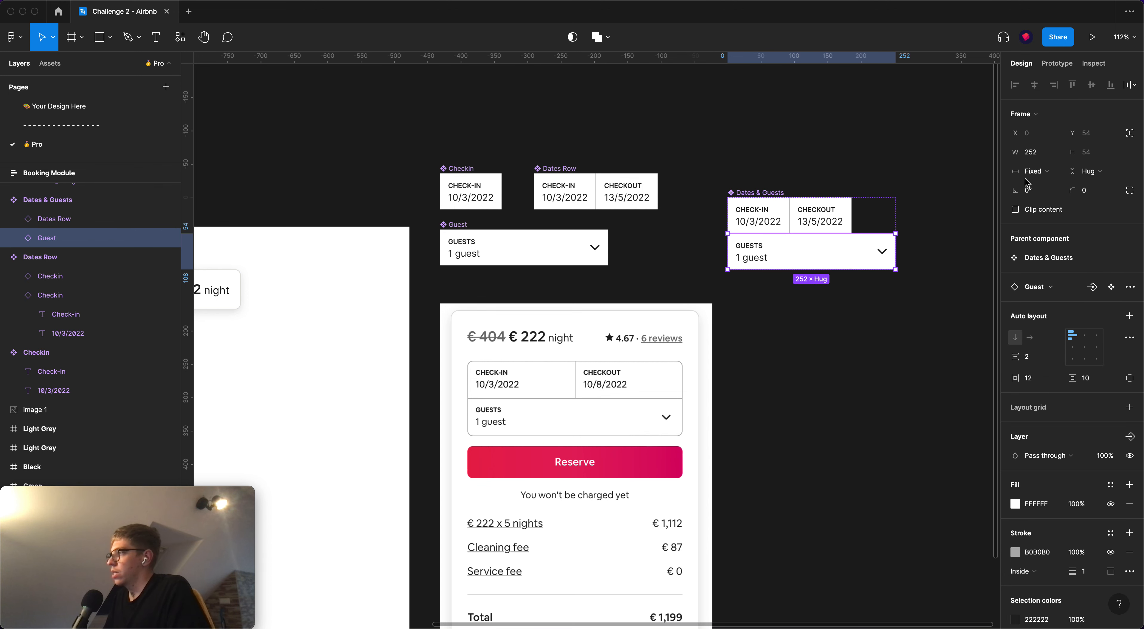
{"action": "left_click", "coordinate": [1035, 171]}
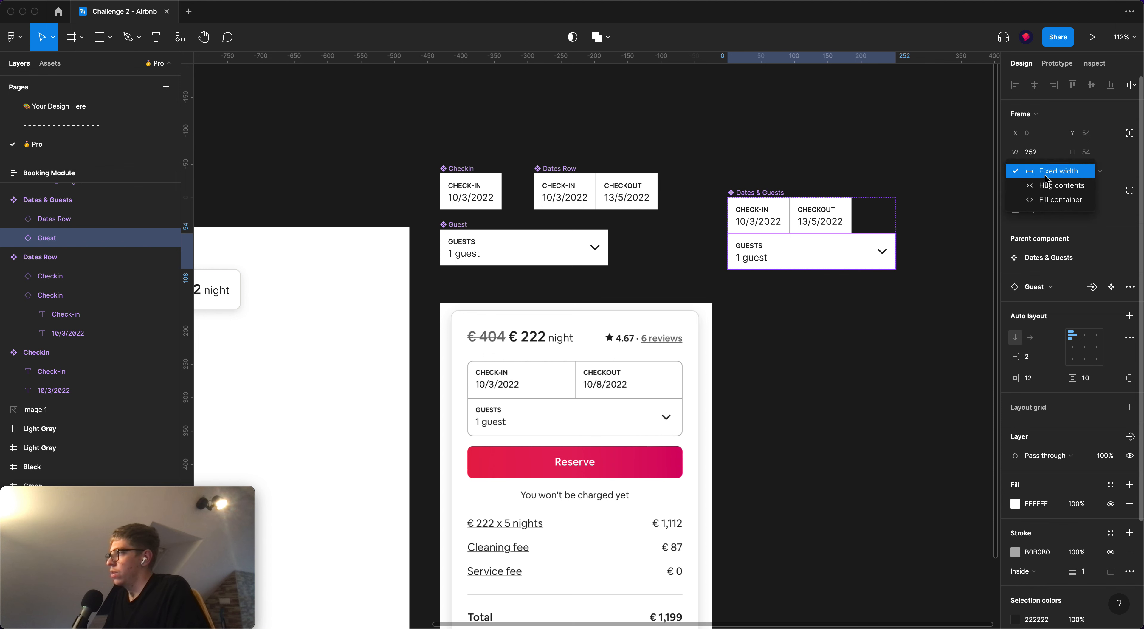
{"action": "left_click", "coordinate": [1008, 154]}
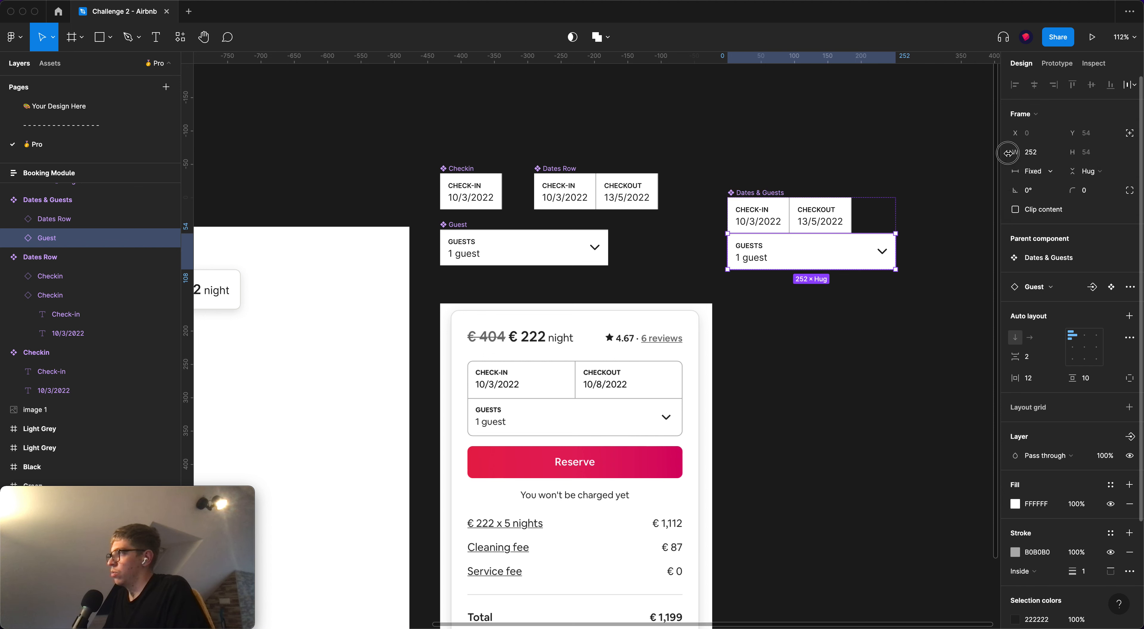
{"action": "left_click", "coordinate": [1036, 177]}
{"action": "left_click", "coordinate": [1041, 204]}
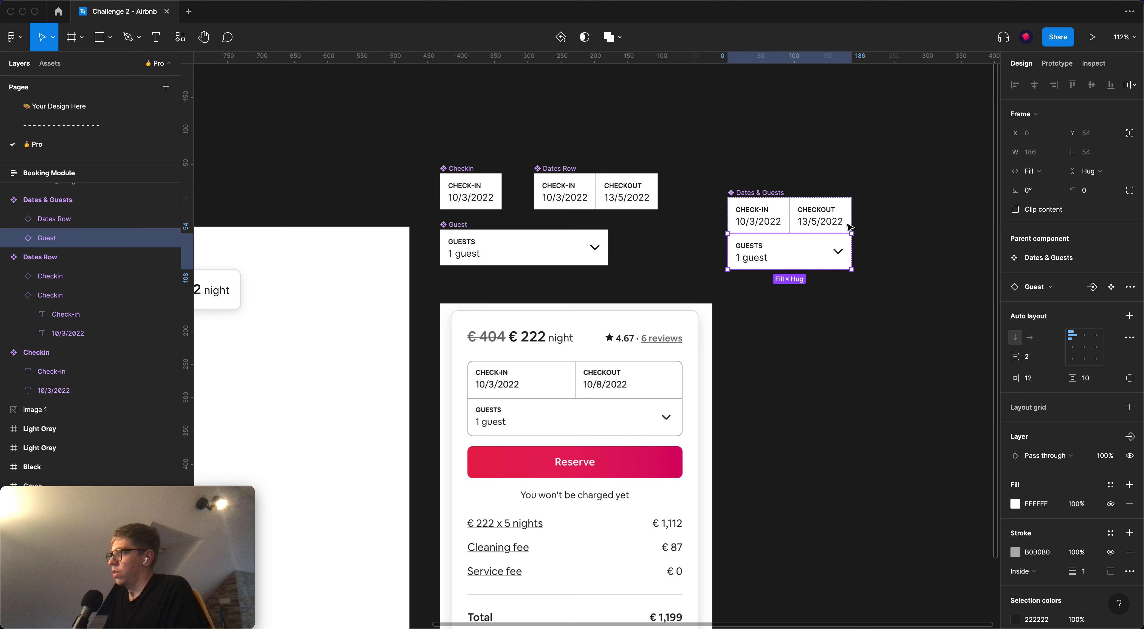
Set the Dates Row instance inside Dates & Guests to fill the container's width
{"action": "left_click", "coordinate": [772, 217]}
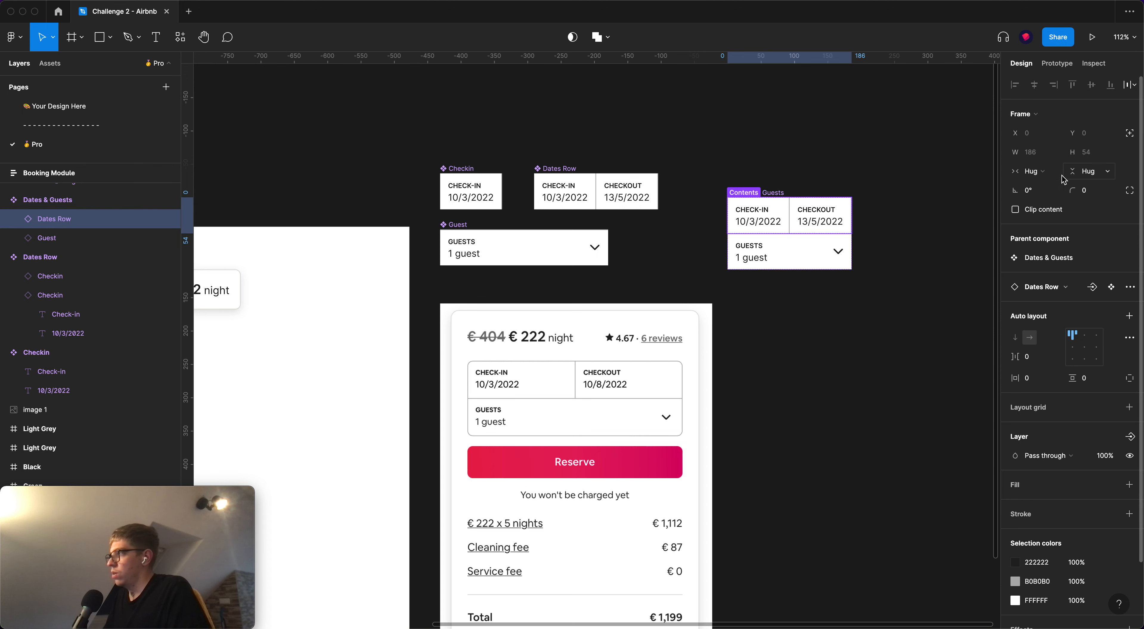
{"action": "left_click", "coordinate": [1042, 171]}
{"action": "left_click", "coordinate": [1056, 187]}
{"action": "left_click", "coordinate": [858, 182]}
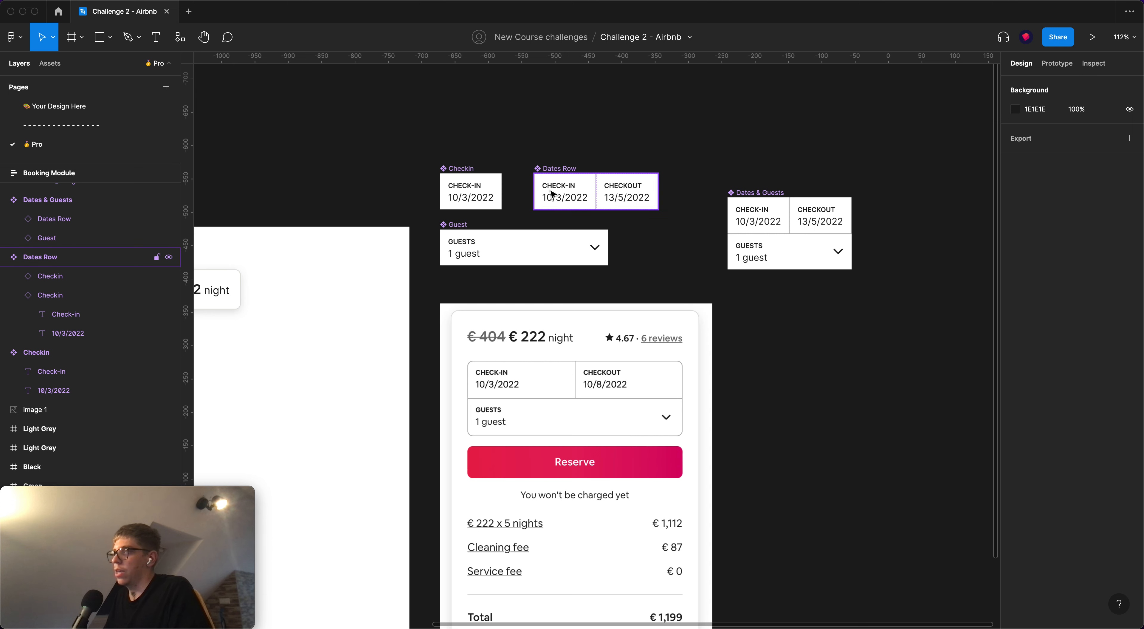
Set both Checkin instances inside the main Dates Row component to fill the container horizontally
{"action": "left_click", "coordinate": [558, 168]}
{"action": "left_click", "coordinate": [600, 164]}
{"action": "double_click", "coordinate": [563, 188]}
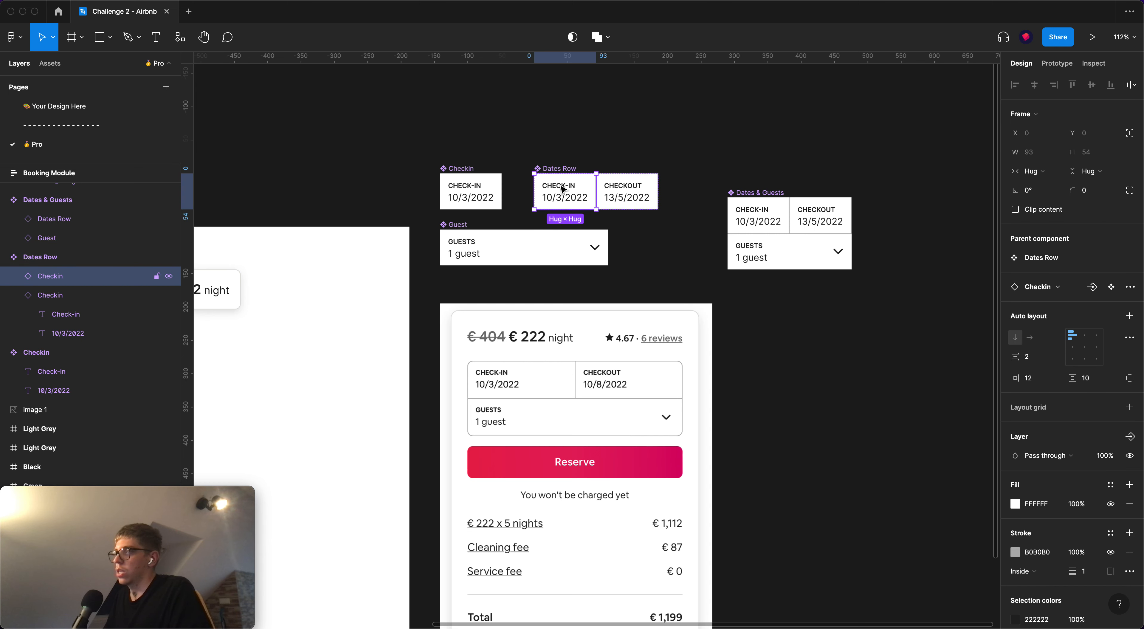
{"action": "left_click", "coordinate": [633, 193], "text": "shift"}
{"action": "left_click", "coordinate": [1033, 171]}
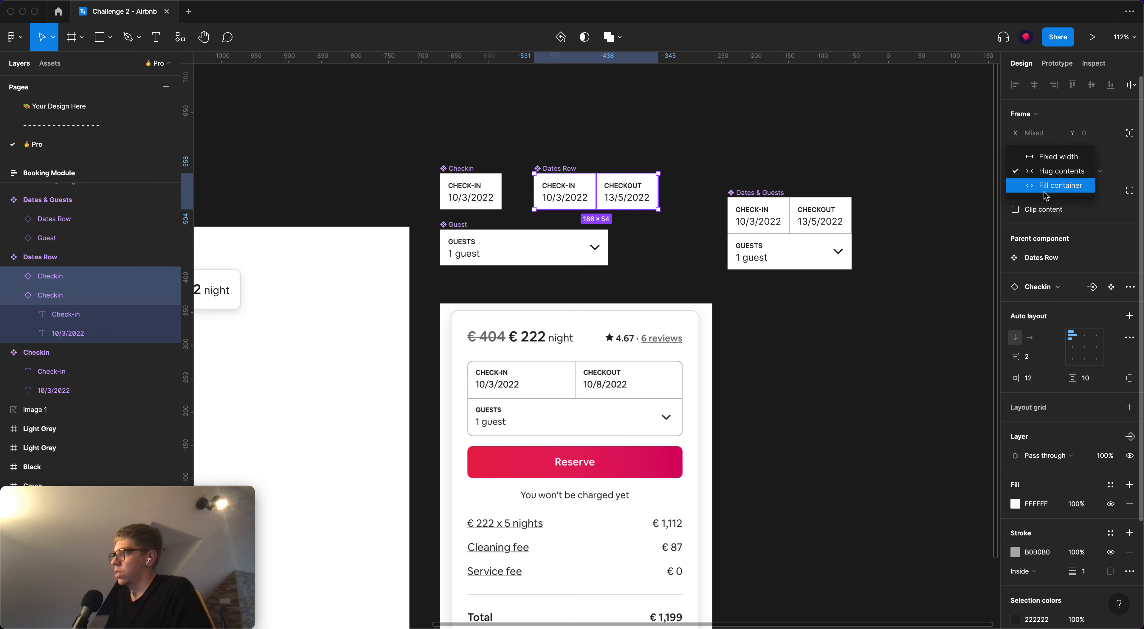
{"action": "left_click", "coordinate": [1040, 191]}
{"action": "left_click", "coordinate": [825, 186]}
Try resizing the Dates & Guests component to test how its rows adapt
{"action": "left_click_drag", "start_coordinate": [798, 291], "coordinate": [911, 246]}
{"action": "scroll", "coordinate": [787, 261], "scroll_direction": "down", "scroll_amount": 3}
{"action": "left_click_drag", "start_coordinate": [888, 156], "coordinate": [953, 128]}
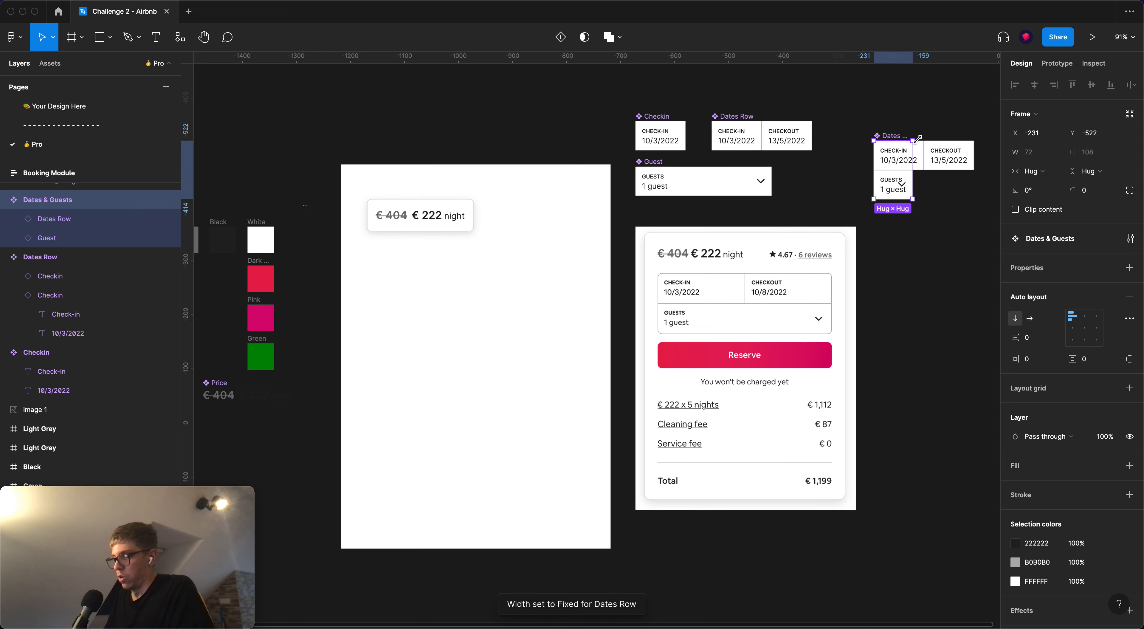
Paste a copy of Dates & Guests into the Booking Module below the Price row
{"action": "key", "text": "ctrl+c"}
{"action": "left_click", "coordinate": [426, 216]}
{"action": "key", "text": "ctrl+v"}
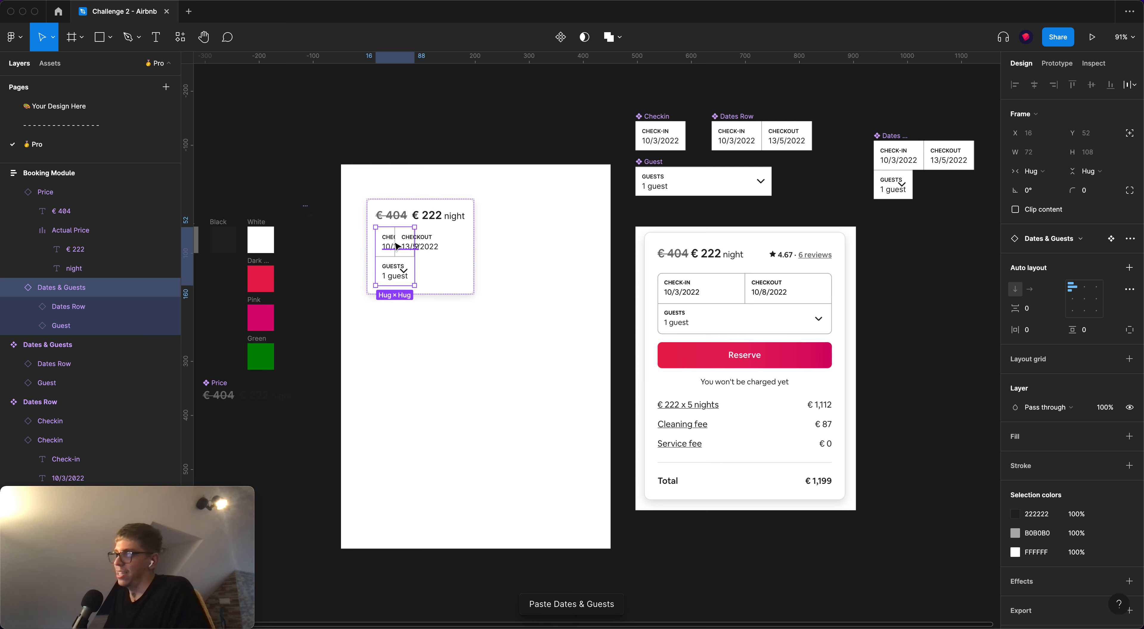
{"action": "scroll", "coordinate": [390, 253], "scroll_direction": "up", "scroll_amount": 1}
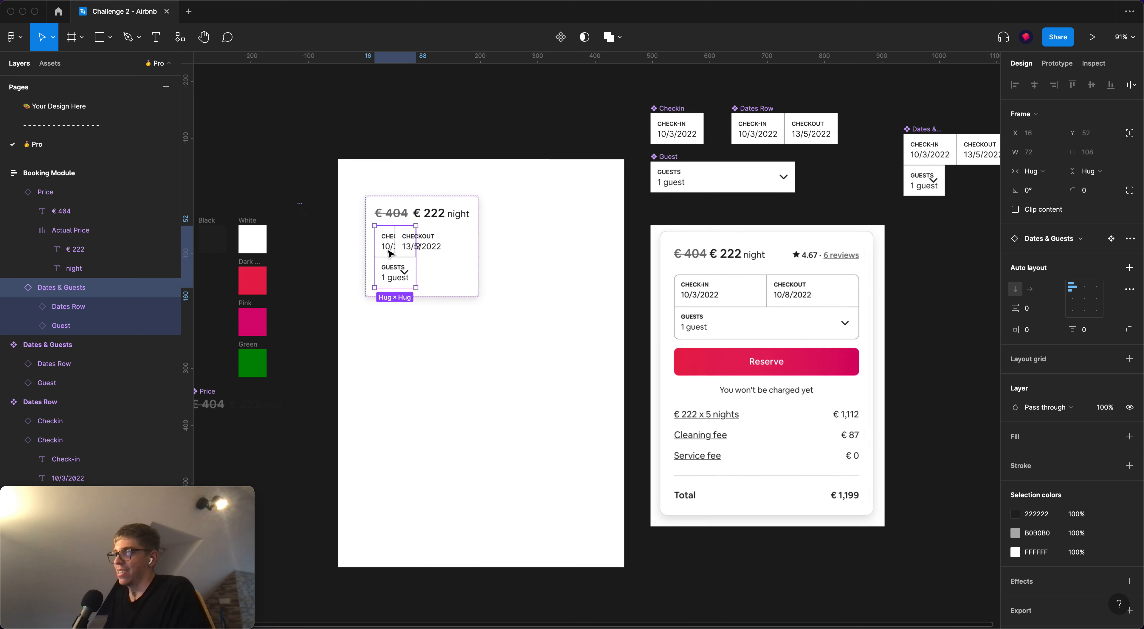
{"action": "scroll", "coordinate": [389, 253], "scroll_direction": "up", "scroll_amount": 2}
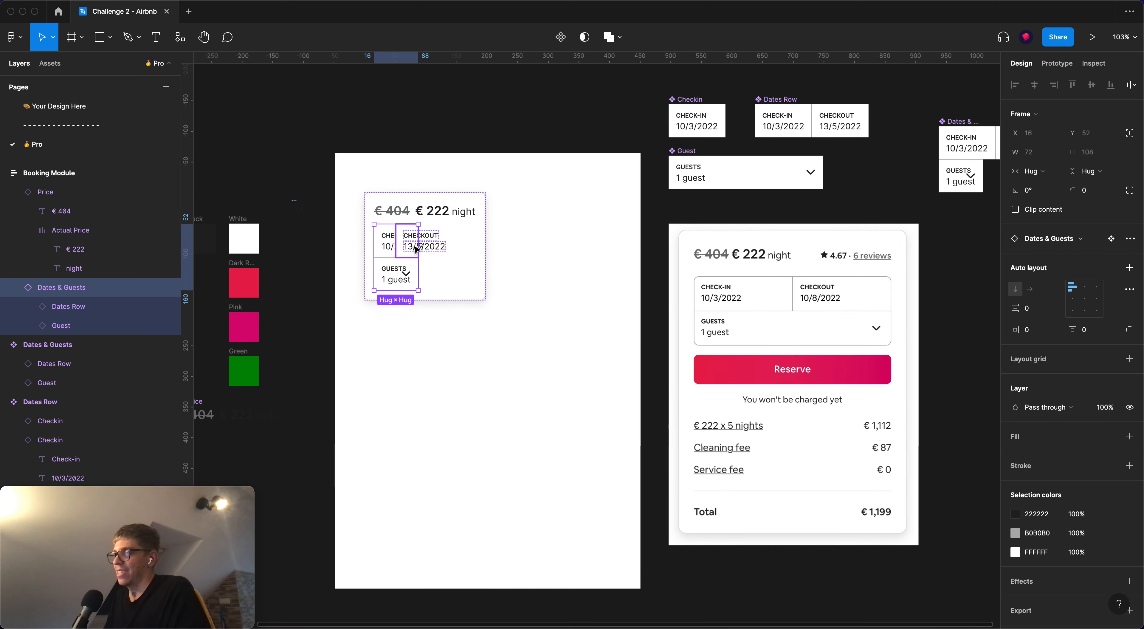
{"action": "left_click", "coordinate": [473, 242]}
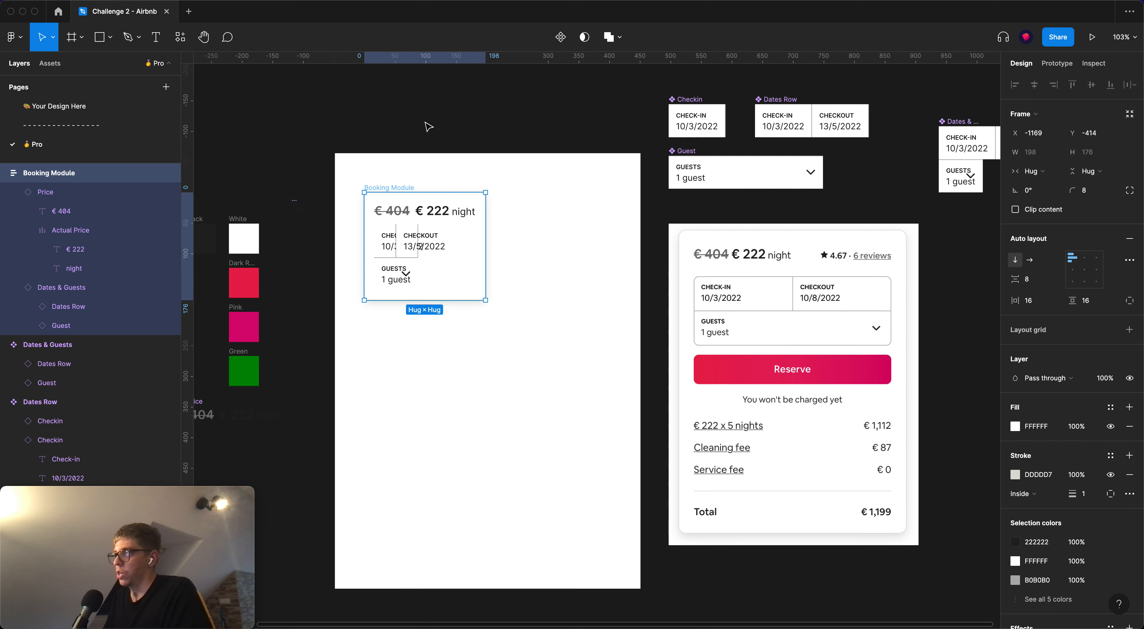
{"action": "left_click", "coordinate": [679, 264]}
{"action": "key", "text": "r"}
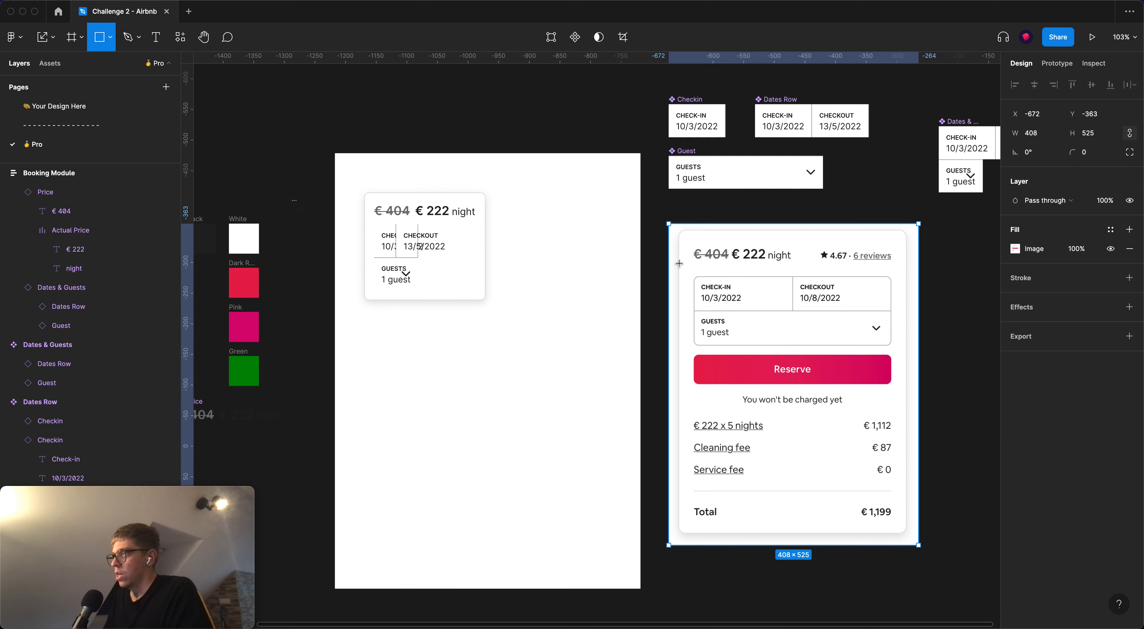
{"action": "scroll", "coordinate": [683, 260], "scroll_direction": "up", "scroll_amount": 5}
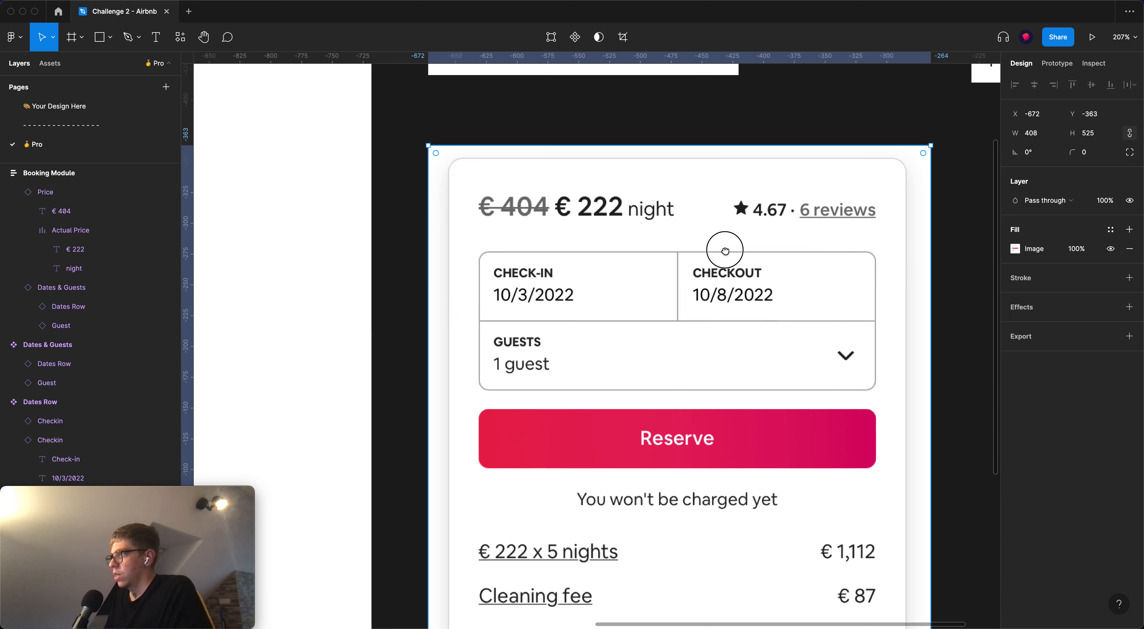
{"action": "left_click_drag", "start_coordinate": [447, 220], "coordinate": [467, 235]}
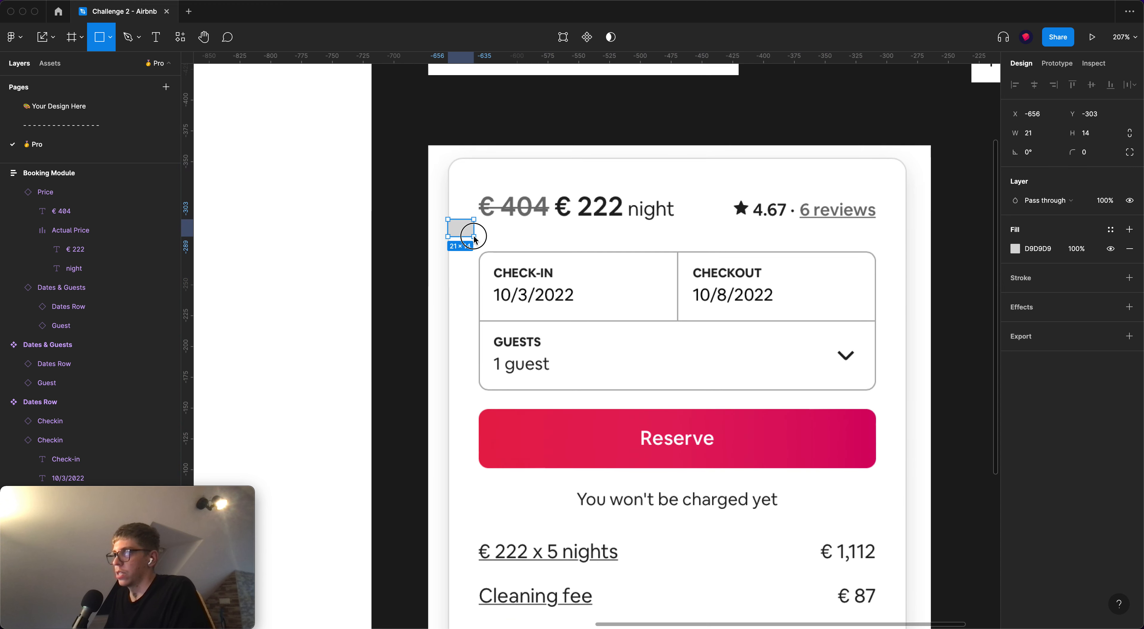
{"action": "key", "text": "super+z"}
Measure the reference card's width with a temporary rectangle spanning it edge to edge, and delete the rectangle
{"action": "left_click", "coordinate": [108, 39]}
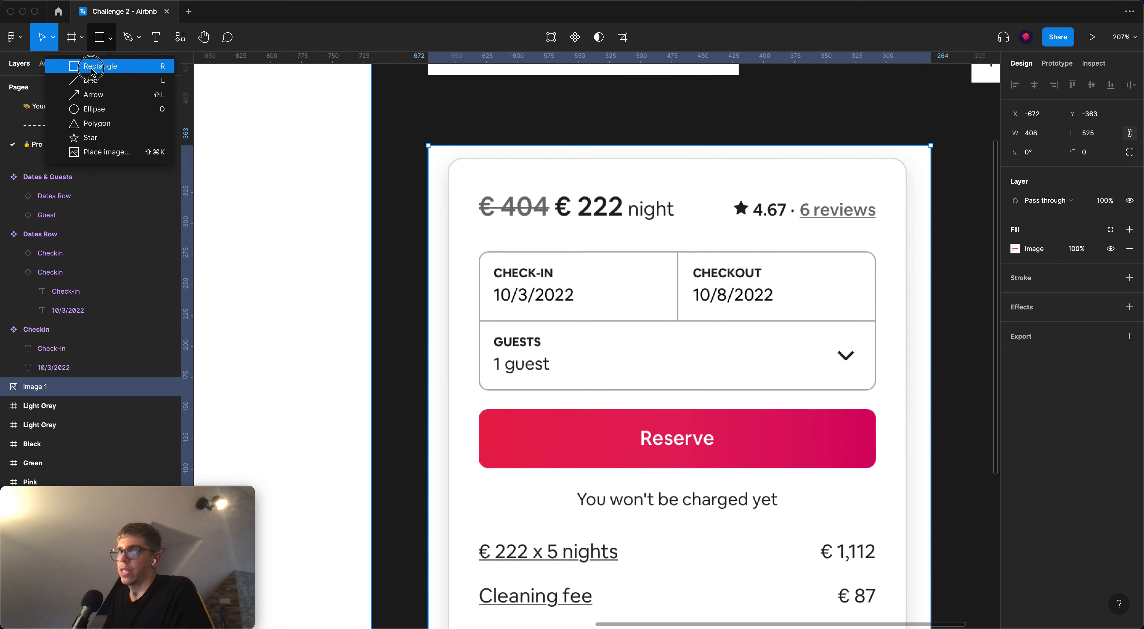
{"action": "left_click", "coordinate": [99, 66]}
{"action": "left_click_drag", "start_coordinate": [450, 229], "coordinate": [908, 261]}
{"action": "scroll", "coordinate": [910, 237], "scroll_direction": "up", "scroll_amount": 8}
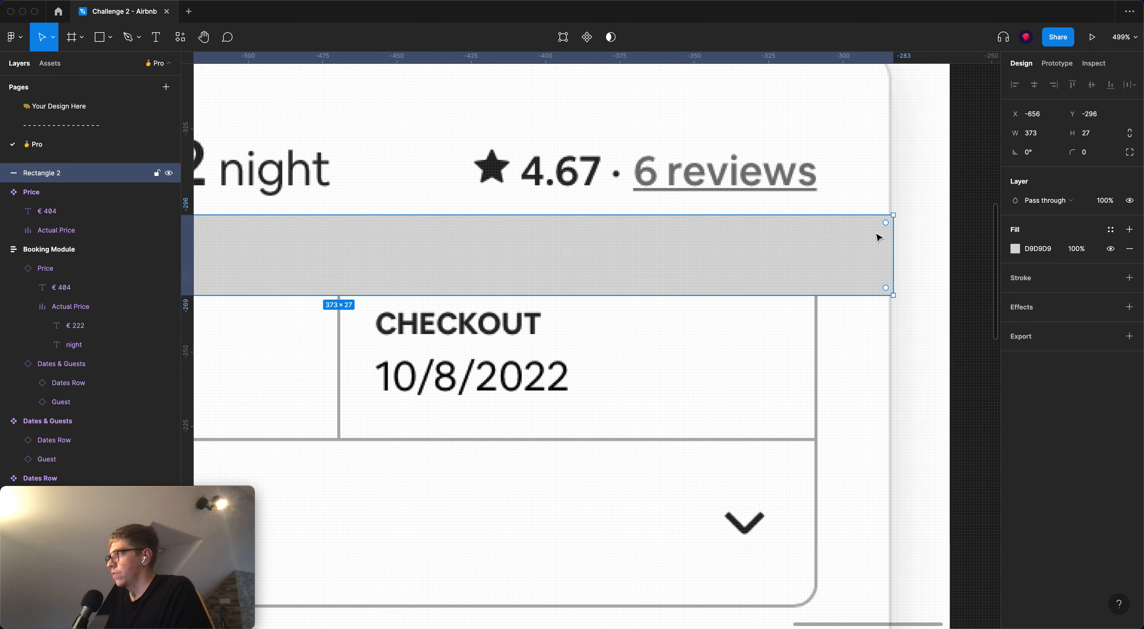
{"action": "left_click_drag", "start_coordinate": [900, 221], "coordinate": [896, 220]}
{"action": "scroll", "coordinate": [741, 250], "scroll_direction": "down", "scroll_amount": 3}
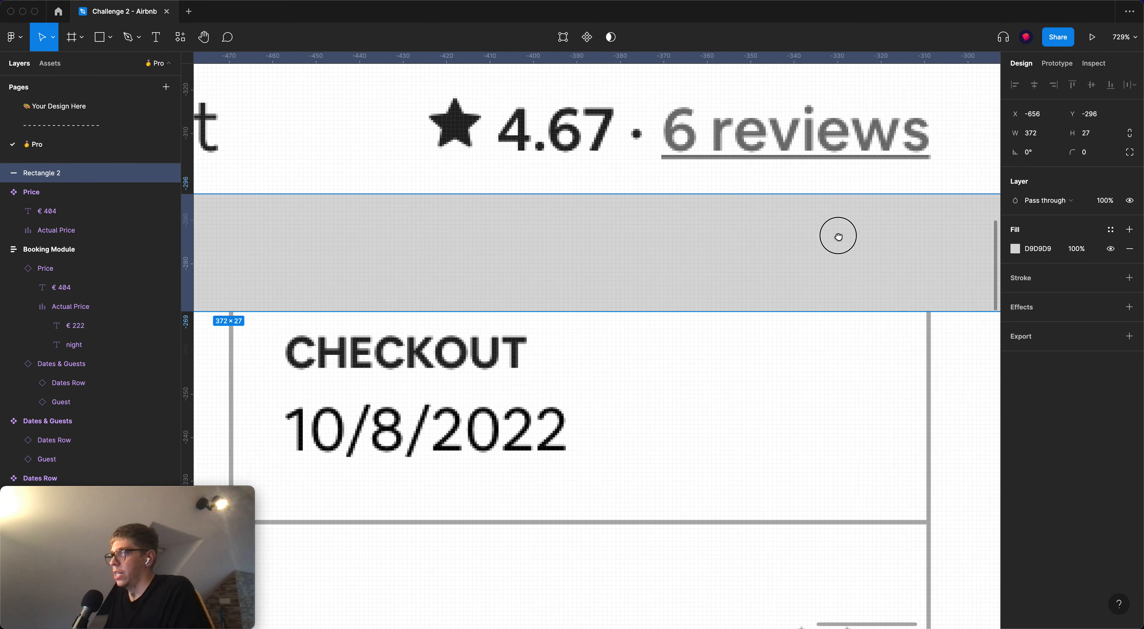
{"action": "scroll", "coordinate": [838, 234], "scroll_direction": "left", "scroll_amount": 2}
{"action": "scroll", "coordinate": [311, 302], "scroll_direction": "down", "scroll_amount": 6}
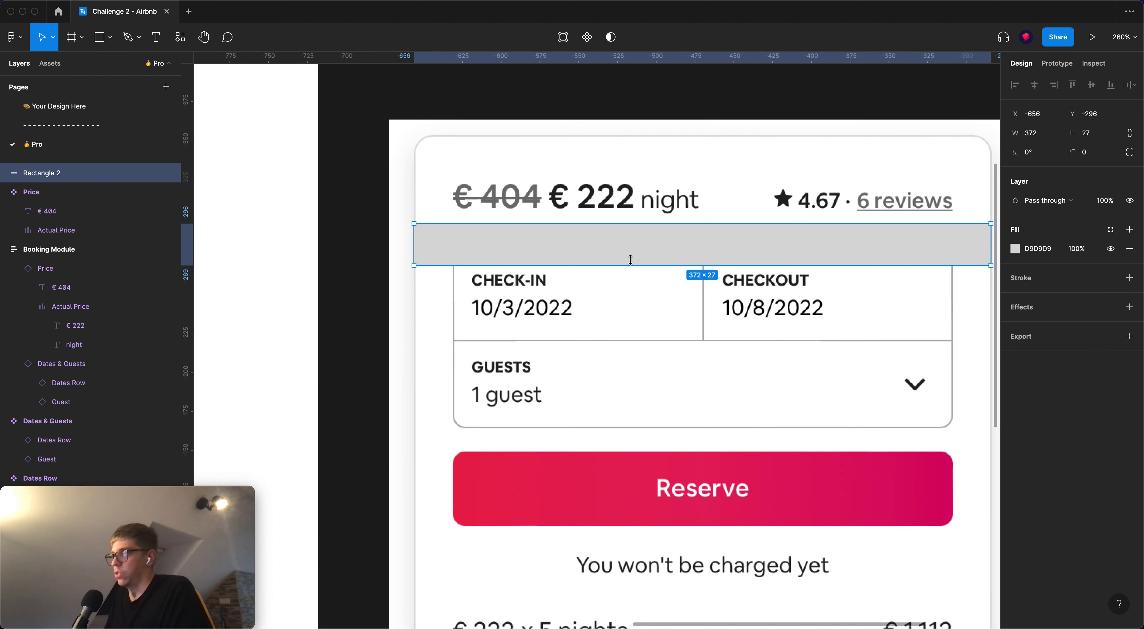
{"action": "key", "text": "Delete"}
{"action": "scroll", "coordinate": [754, 250], "scroll_direction": "up", "scroll_amount": 3}
{"action": "scroll", "coordinate": [754, 250], "scroll_direction": "down", "scroll_amount": 5}
{"action": "scroll", "coordinate": [273, 133], "scroll_direction": "up", "scroll_amount": 3}
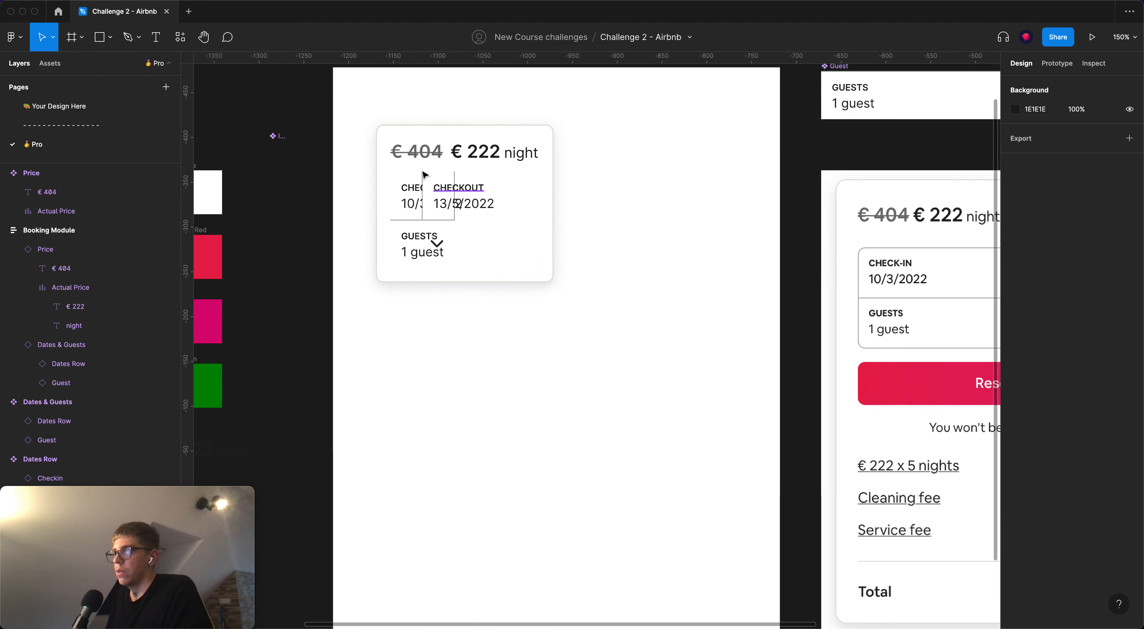
Give the Booking Module frame a fixed width of 372
{"action": "left_click", "coordinate": [393, 126]}
{"action": "scroll", "coordinate": [422, 127], "scroll_direction": "up", "scroll_amount": 1}
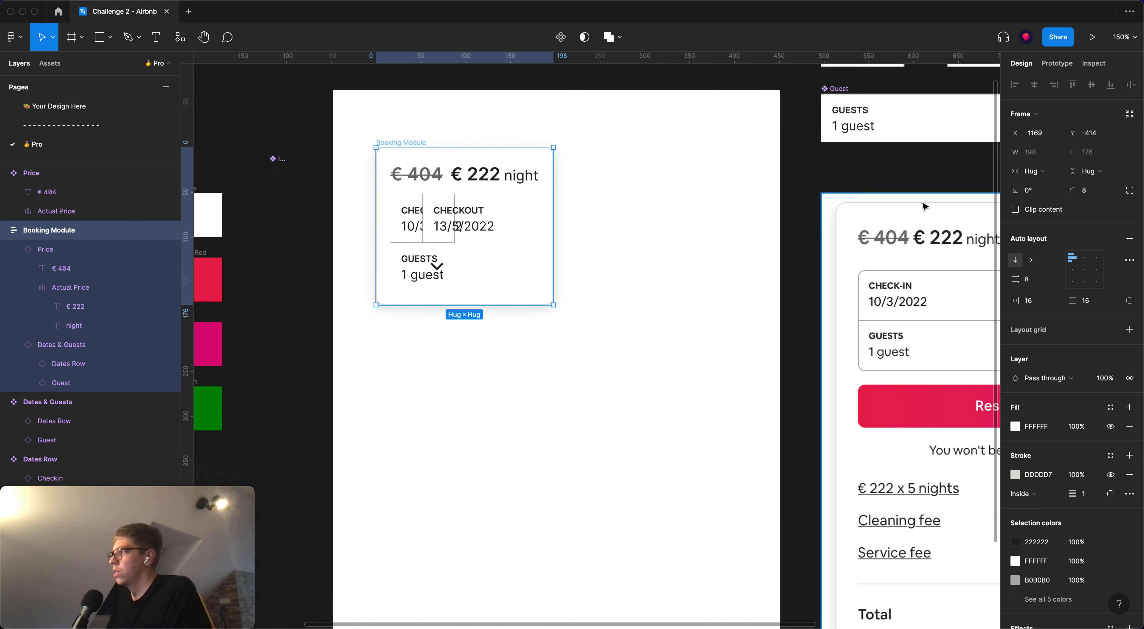
{"action": "left_click", "coordinate": [1039, 175]}
{"action": "left_click", "coordinate": [1061, 159]}
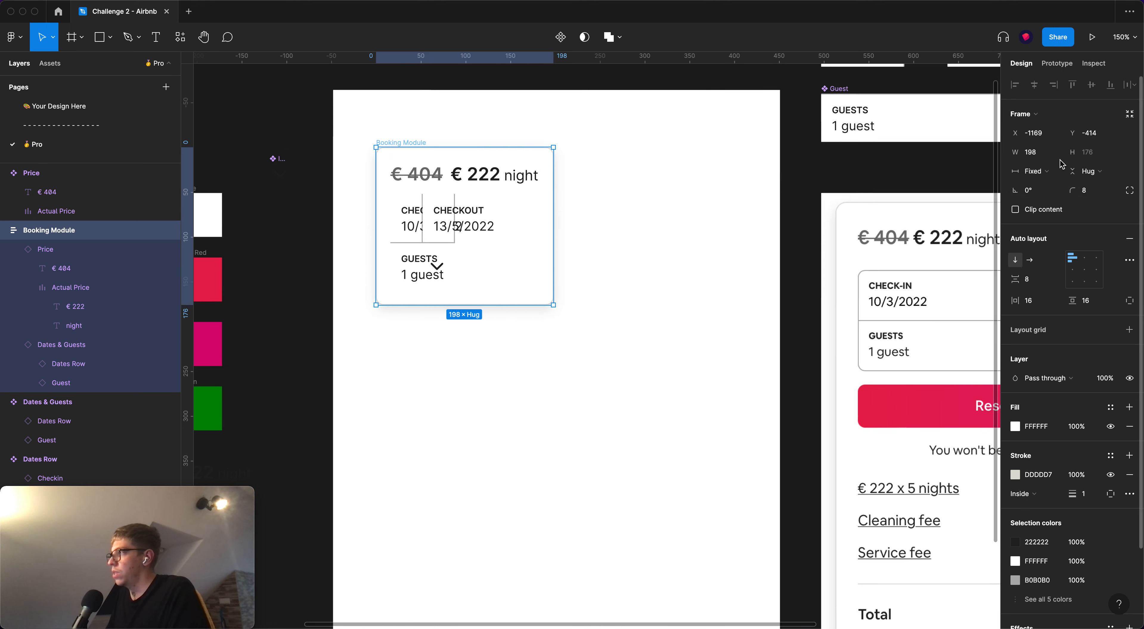
{"action": "left_click", "coordinate": [1043, 157]}
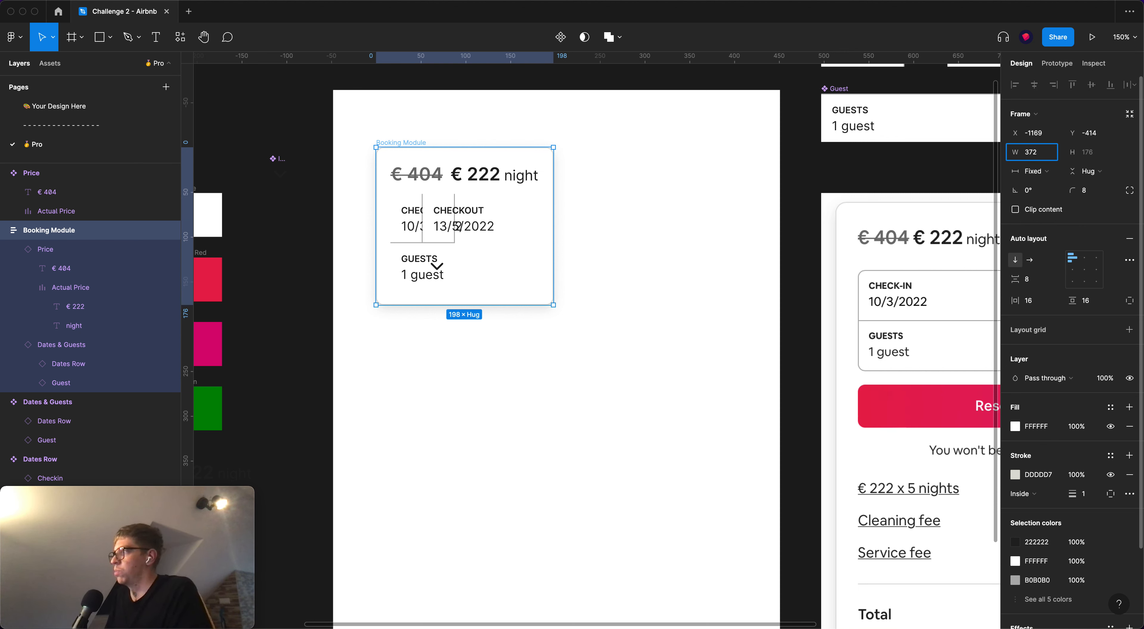
{"action": "key", "text": "Return"}
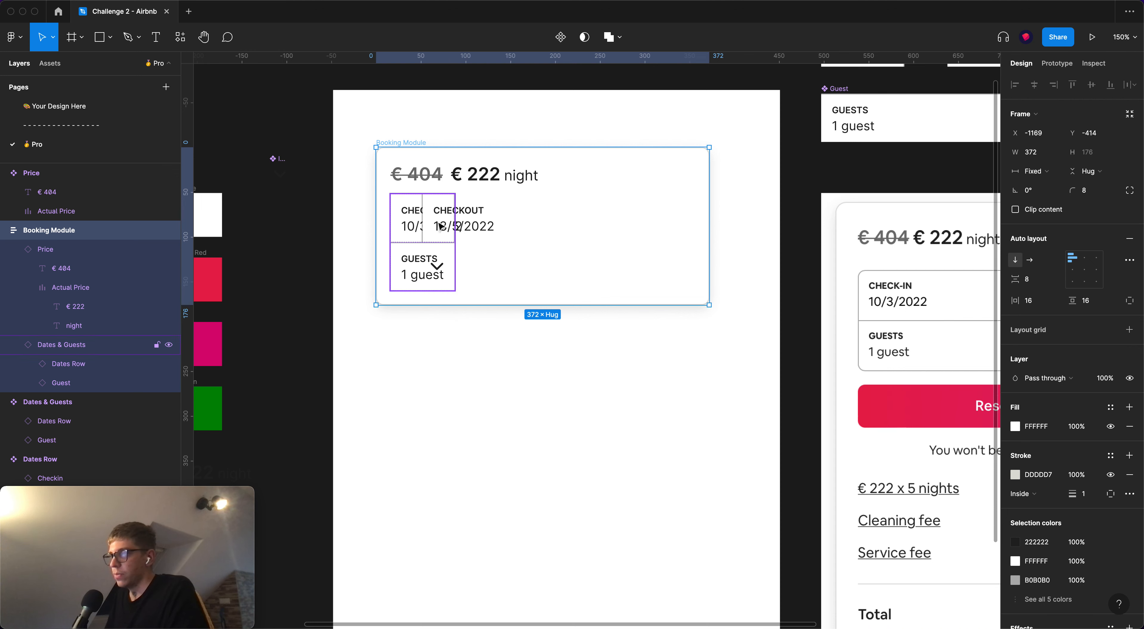
Make the Dates & Guests instance inside the Booking Module fill its container's width
{"action": "left_click", "coordinate": [416, 232]}
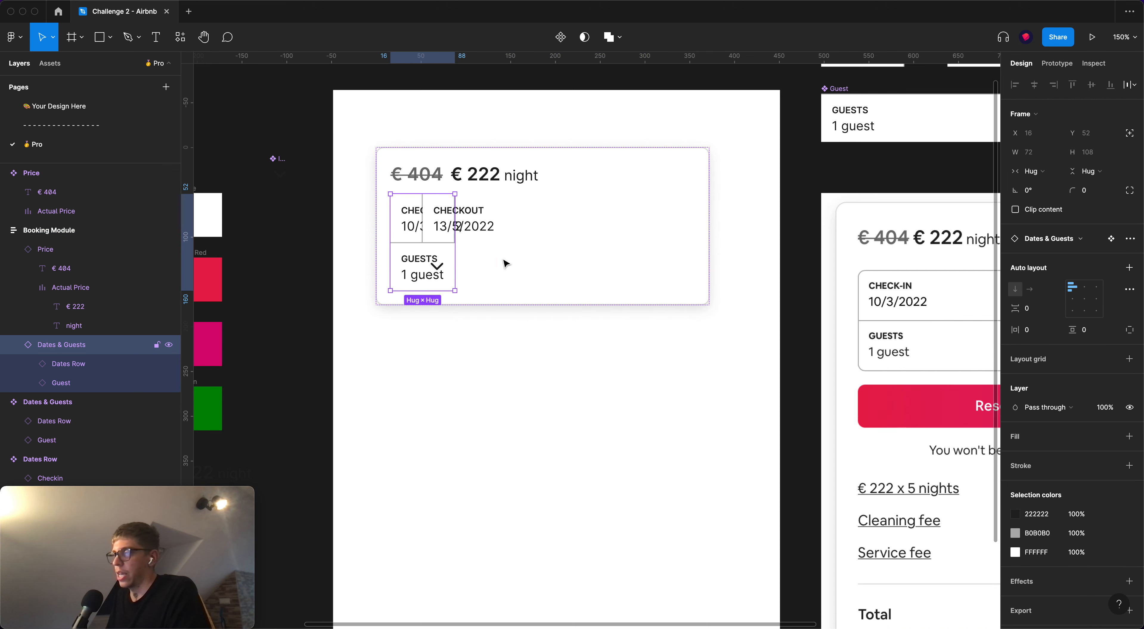
{"action": "left_click", "coordinate": [1033, 173]}
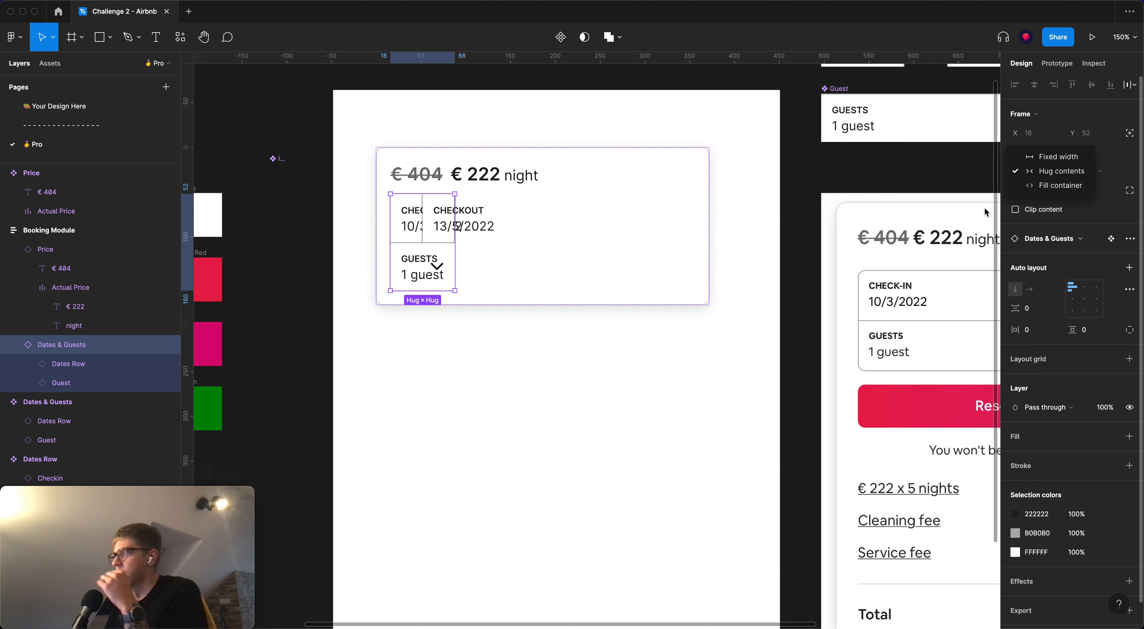
{"action": "left_click", "coordinate": [1069, 186]}
{"action": "left_click", "coordinate": [791, 263]}
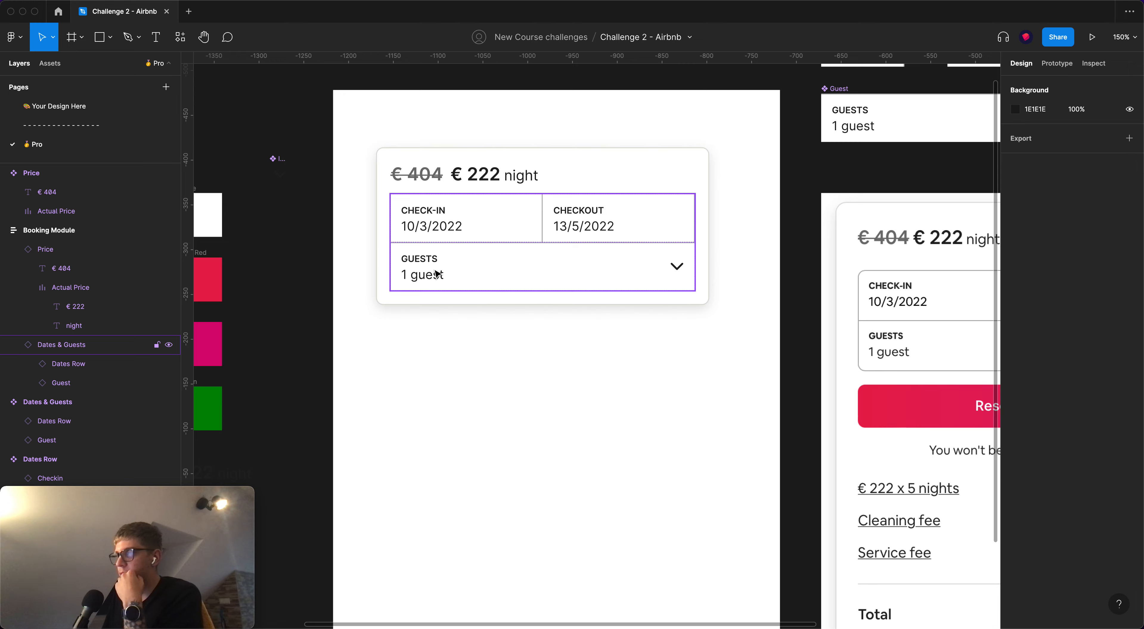
Examine the borders of the Dates & Guests, Dates Row and Checkin components against the reference booking card
{"action": "left_click_drag", "start_coordinate": [689, 231], "coordinate": [616, 265]}
{"action": "left_click", "coordinate": [440, 258]}
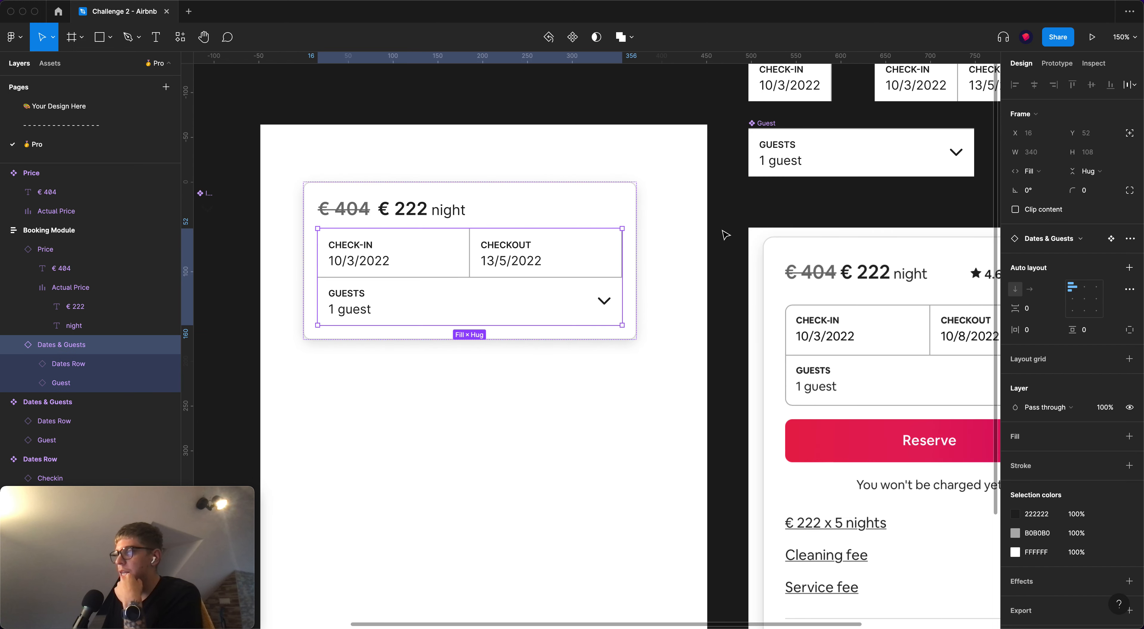
{"action": "double_click", "coordinate": [462, 297]}
{"action": "scroll", "coordinate": [769, 257], "scroll_direction": "right", "scroll_amount": 10}
{"action": "left_click", "coordinate": [775, 196]}
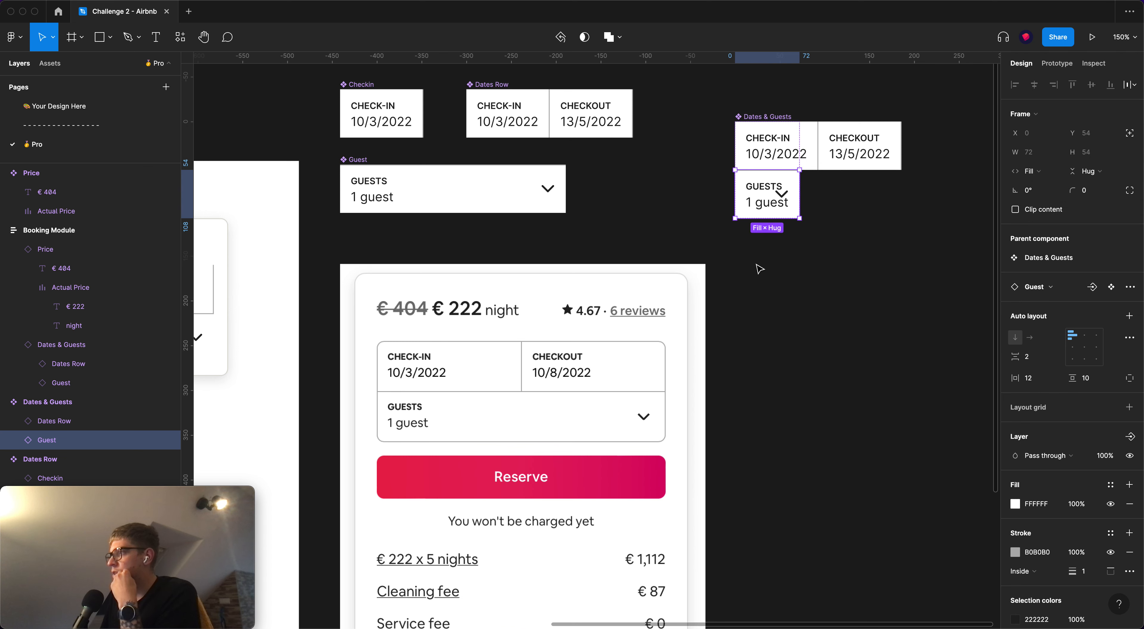
{"action": "left_click", "coordinate": [746, 154]}
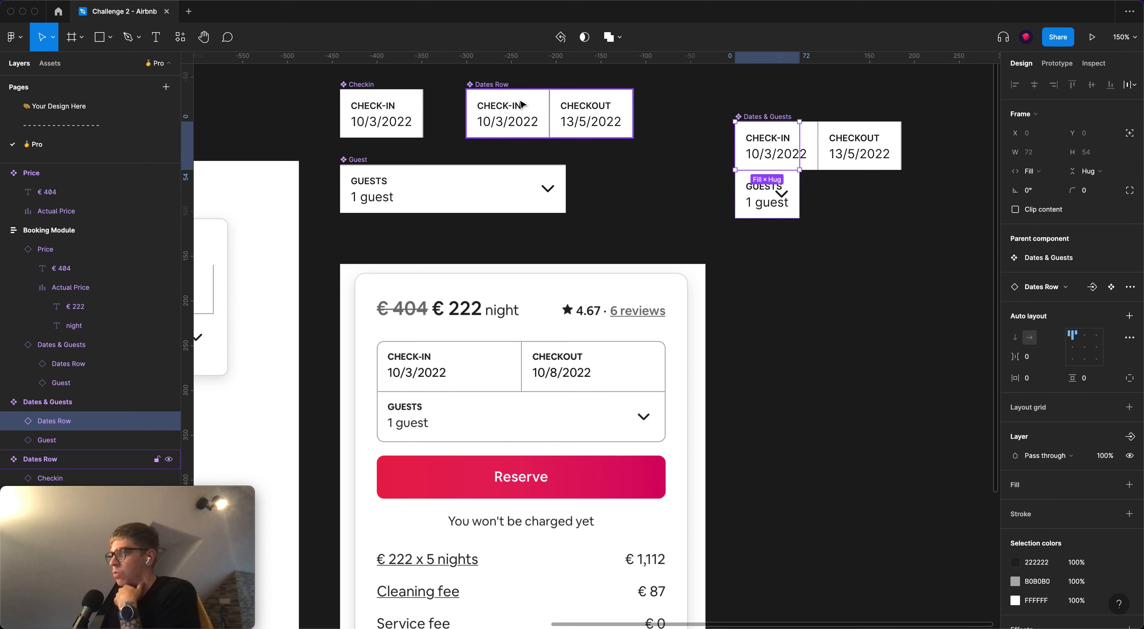
{"action": "left_click", "coordinate": [518, 120]}
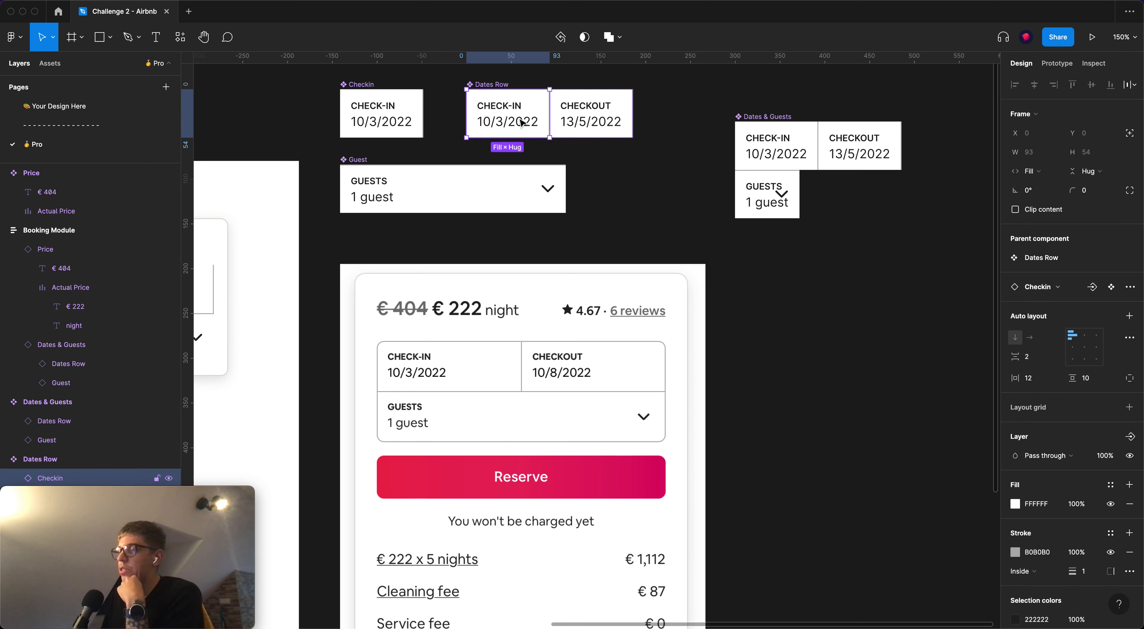
{"action": "left_click_drag", "start_coordinate": [535, 121], "coordinate": [695, 124]}
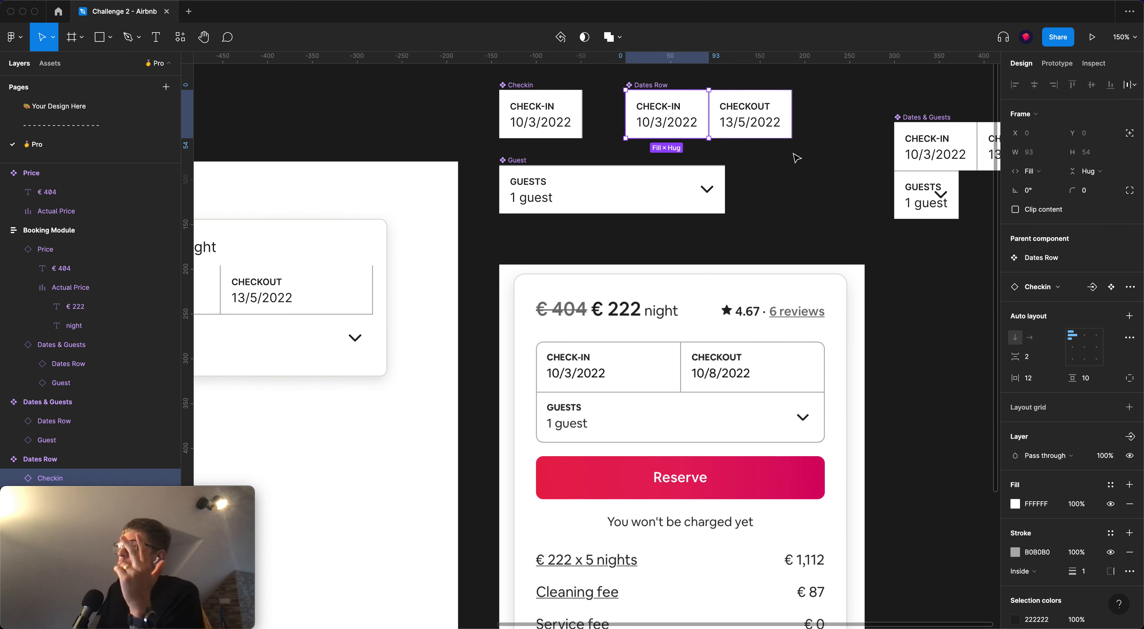
{"action": "left_click", "coordinate": [565, 257]}
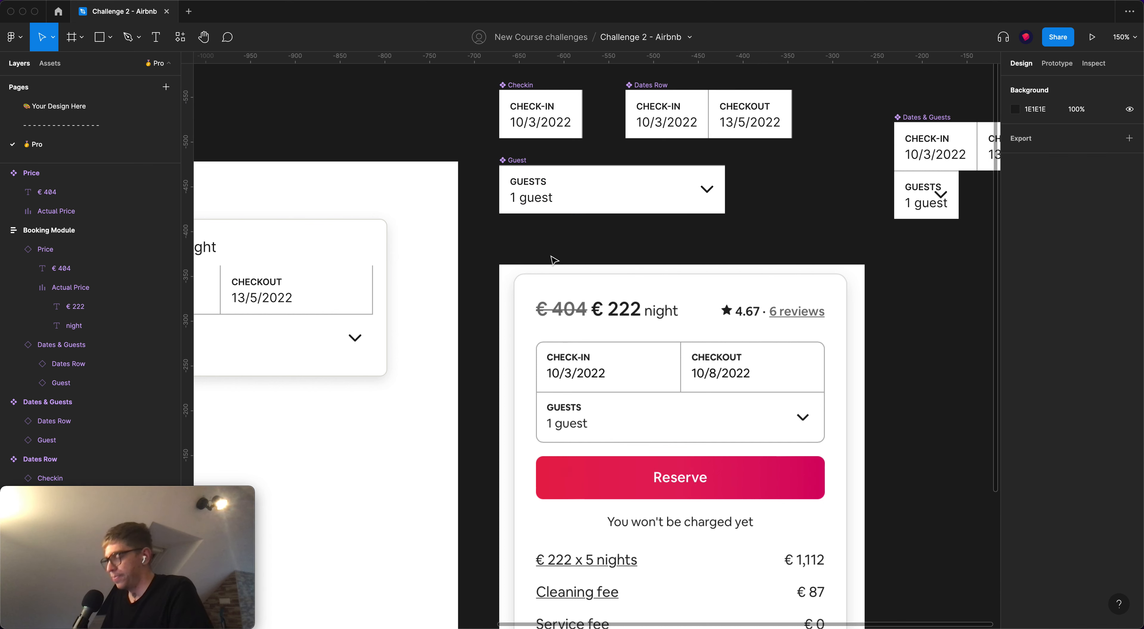
{"action": "scroll", "coordinate": [579, 251], "scroll_direction": "left", "scroll_amount": 4}
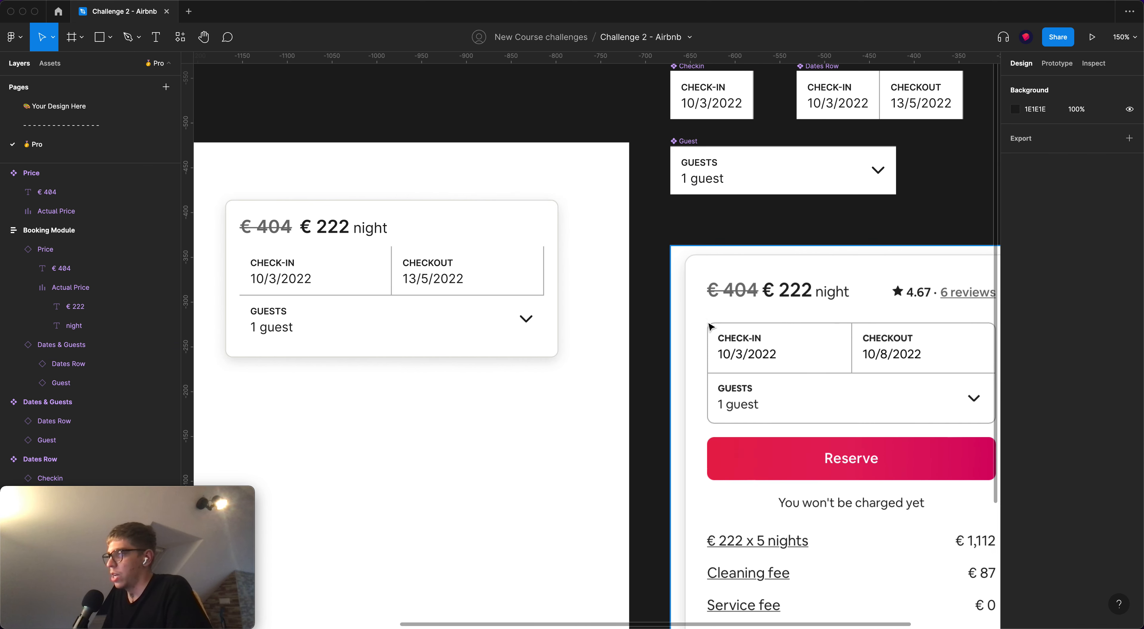
{"action": "left_click_drag", "start_coordinate": [702, 316], "coordinate": [955, 430]}
Place the Dates & Guests main component beside Dates Row and give it a B0B0B0 inside stroke of width 1
{"action": "scroll", "coordinate": [568, 196], "scroll_direction": "right", "scroll_amount": 8}
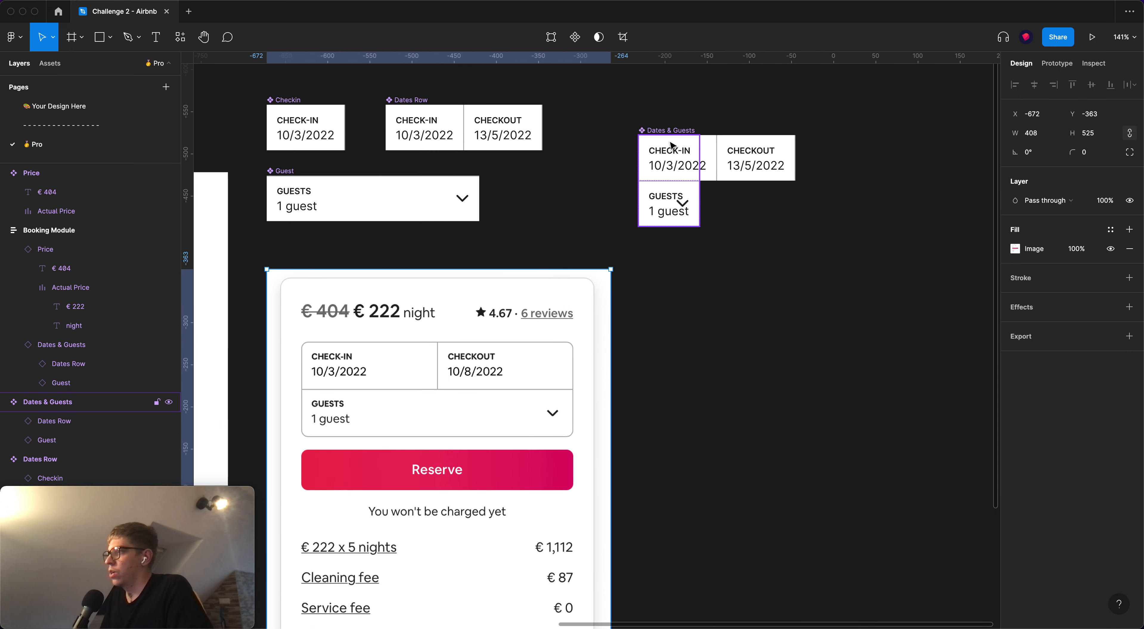
{"action": "left_click_drag", "start_coordinate": [654, 133], "coordinate": [583, 103]}
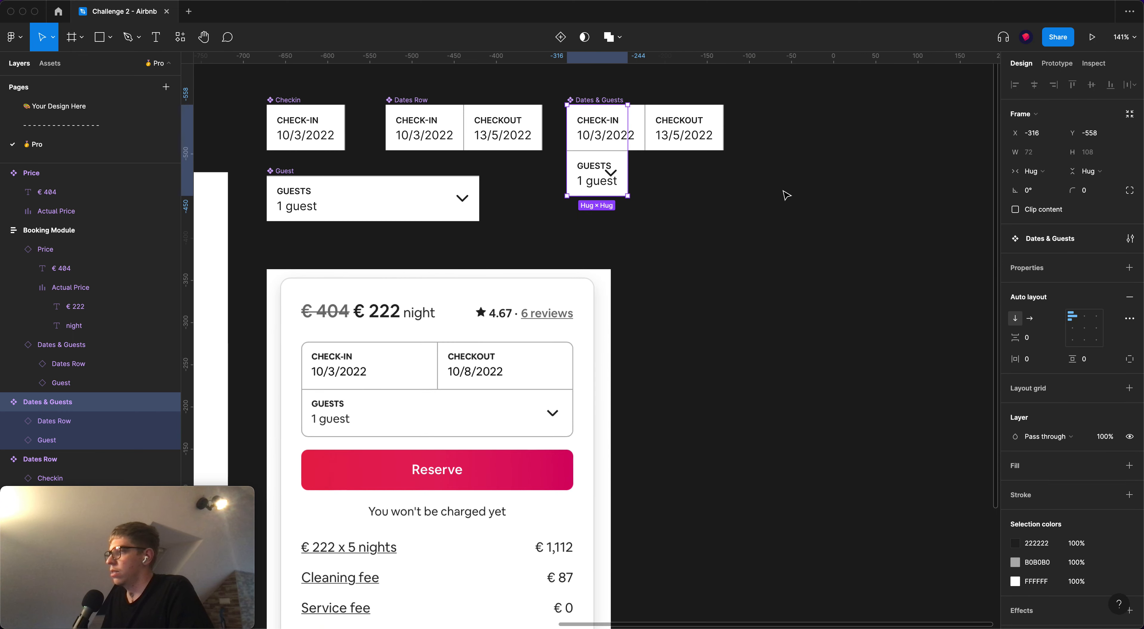
{"action": "left_click", "coordinate": [1047, 501]}
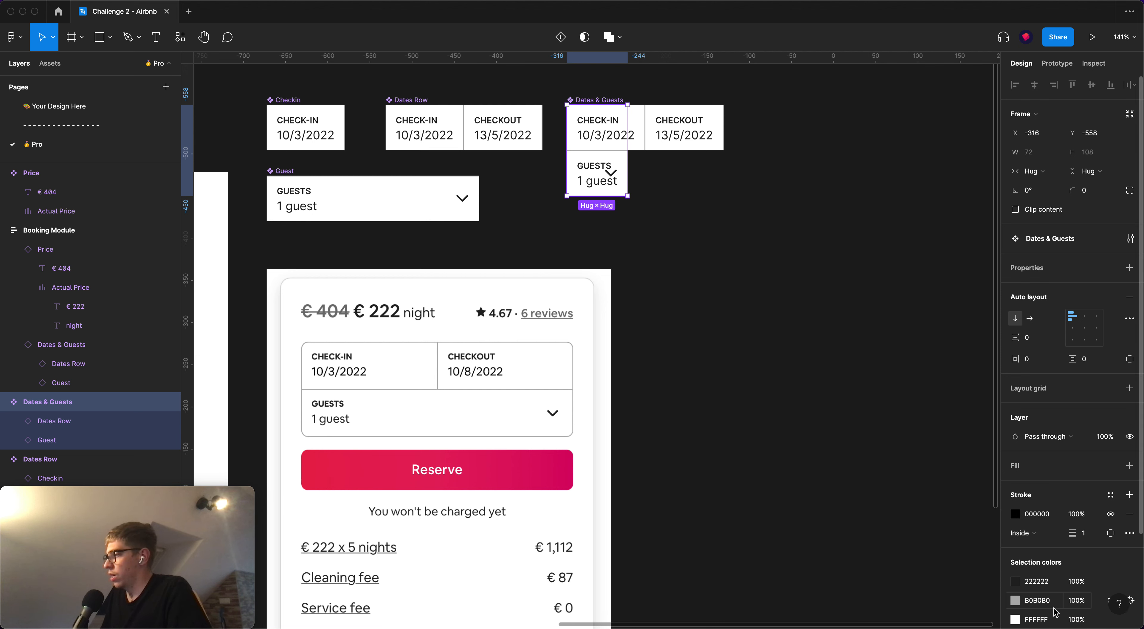
{"action": "left_click", "coordinate": [1035, 601]}
{"action": "key", "text": "super+c"}
{"action": "left_click", "coordinate": [1035, 514]}
{"action": "key", "text": "super+v"}
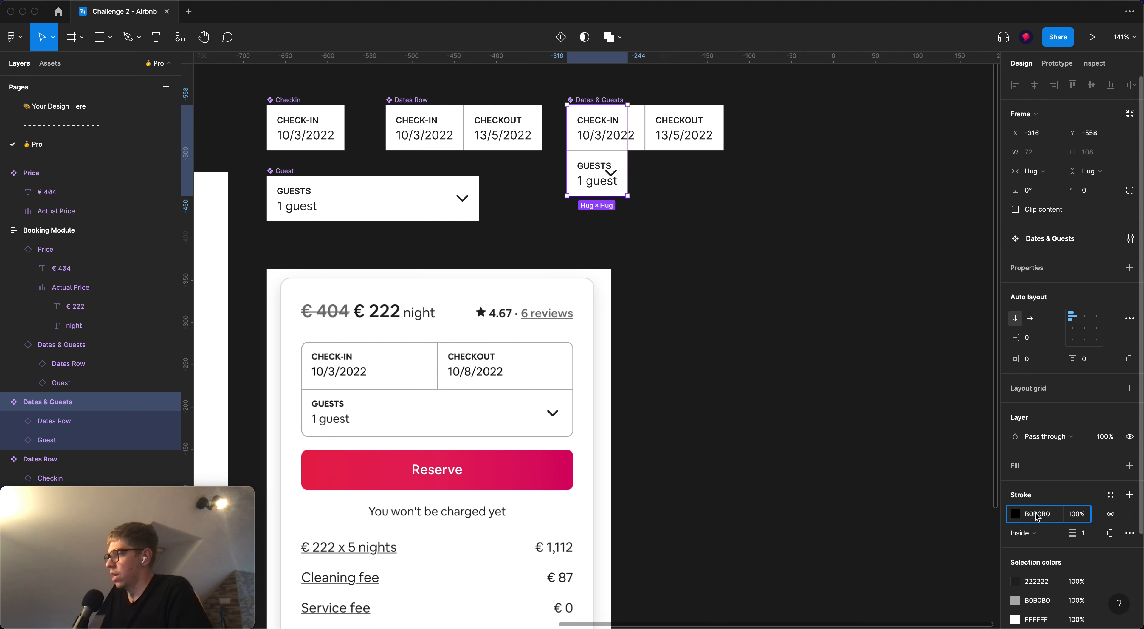
{"action": "key", "text": "Return"}
{"action": "left_click", "coordinate": [810, 258]}
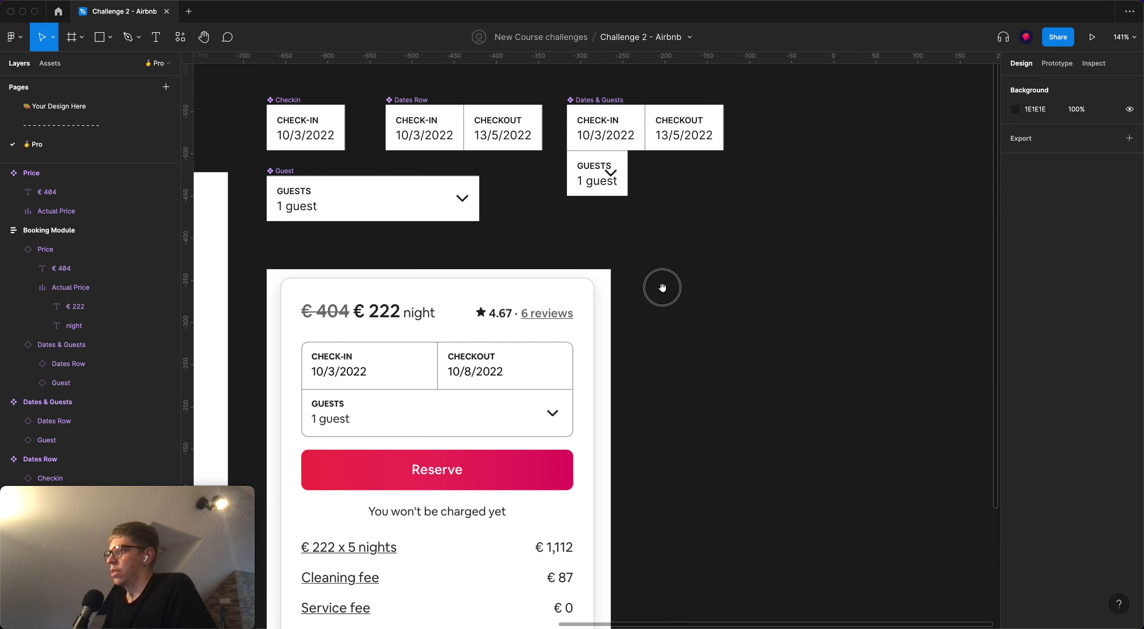
Turn on content clipping for the Dates & Guests main component
{"action": "scroll", "coordinate": [662, 283], "scroll_direction": "left", "scroll_amount": 10}
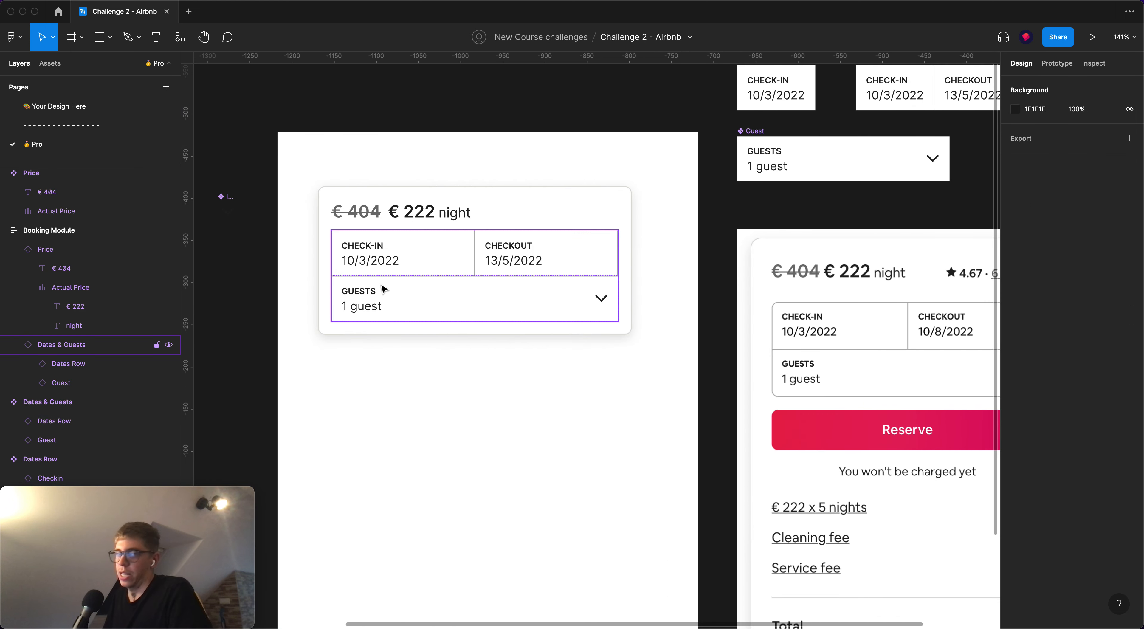
{"action": "scroll", "coordinate": [436, 281], "scroll_direction": "right", "scroll_amount": 4}
{"action": "scroll", "coordinate": [437, 281], "scroll_direction": "up", "scroll_amount": 1}
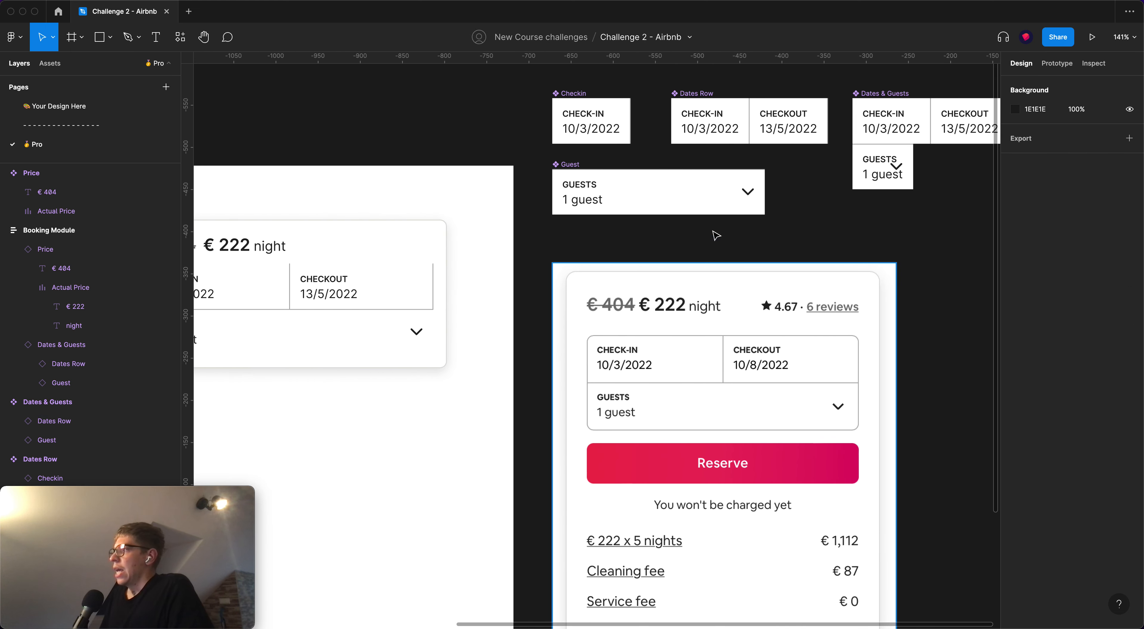
{"action": "left_click", "coordinate": [884, 94]}
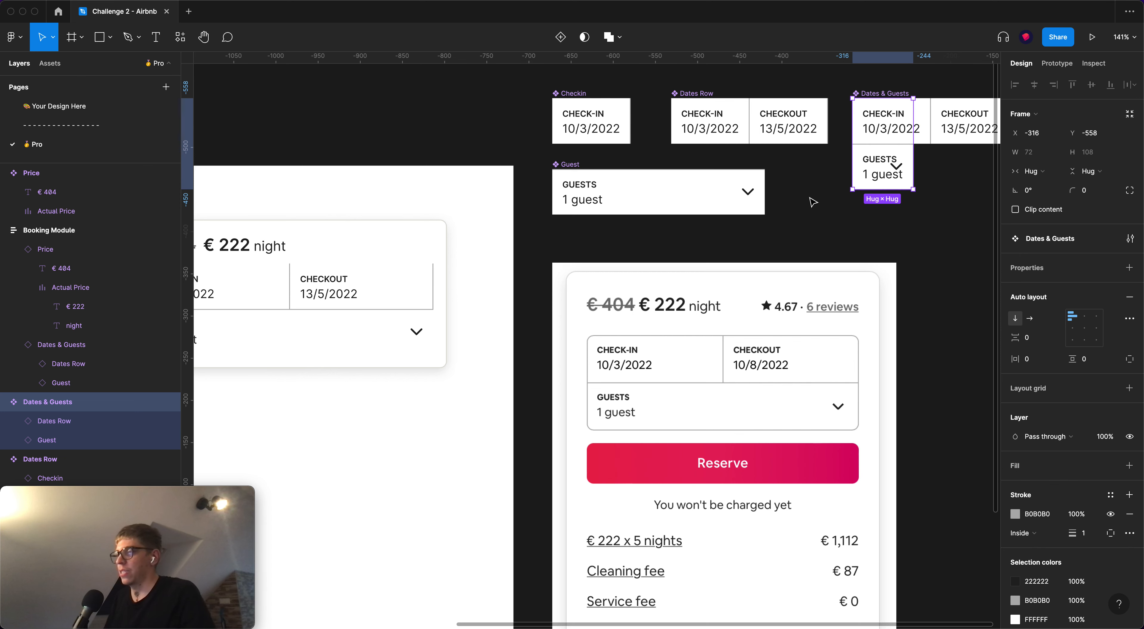
{"action": "left_click_drag", "start_coordinate": [813, 202], "coordinate": [876, 201]}
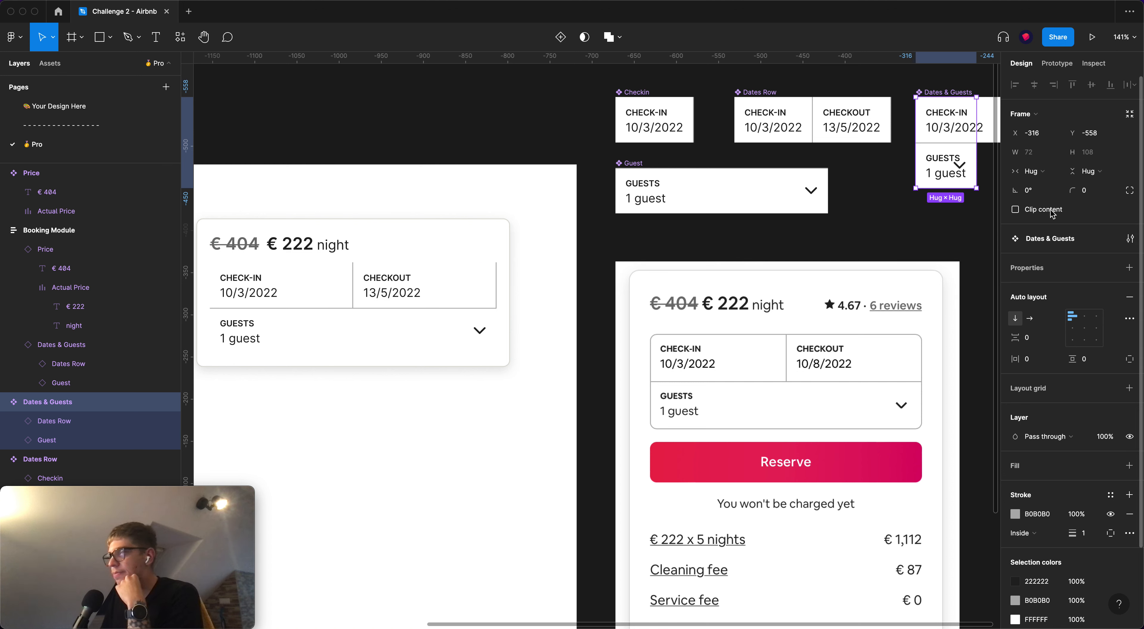
{"action": "left_click", "coordinate": [1015, 210]}
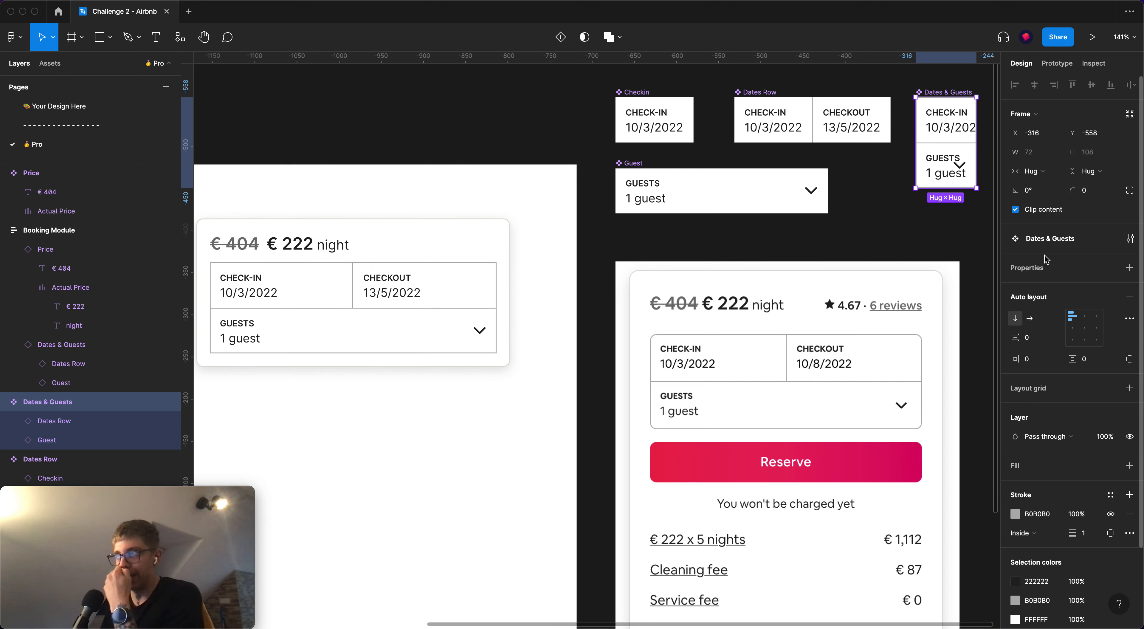
Set the corner radius of the Dates & Guests main component to 8
{"action": "left_click", "coordinate": [656, 337]}
{"action": "left_click", "coordinate": [462, 321]}
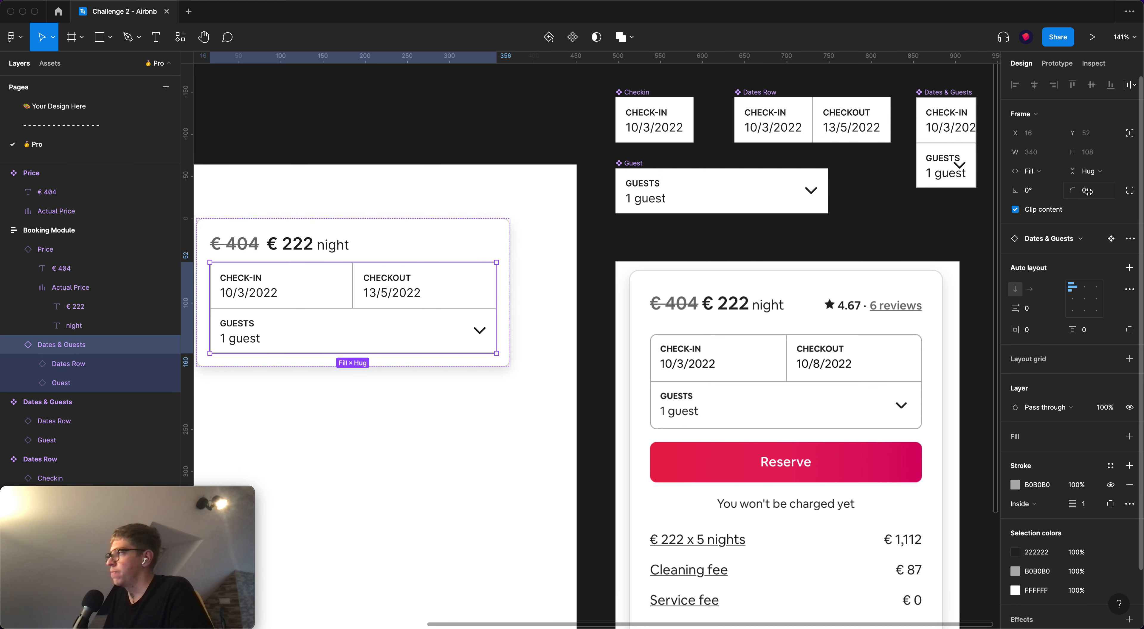
{"action": "left_click", "coordinate": [988, 189]}
{"action": "left_click", "coordinate": [964, 176]}
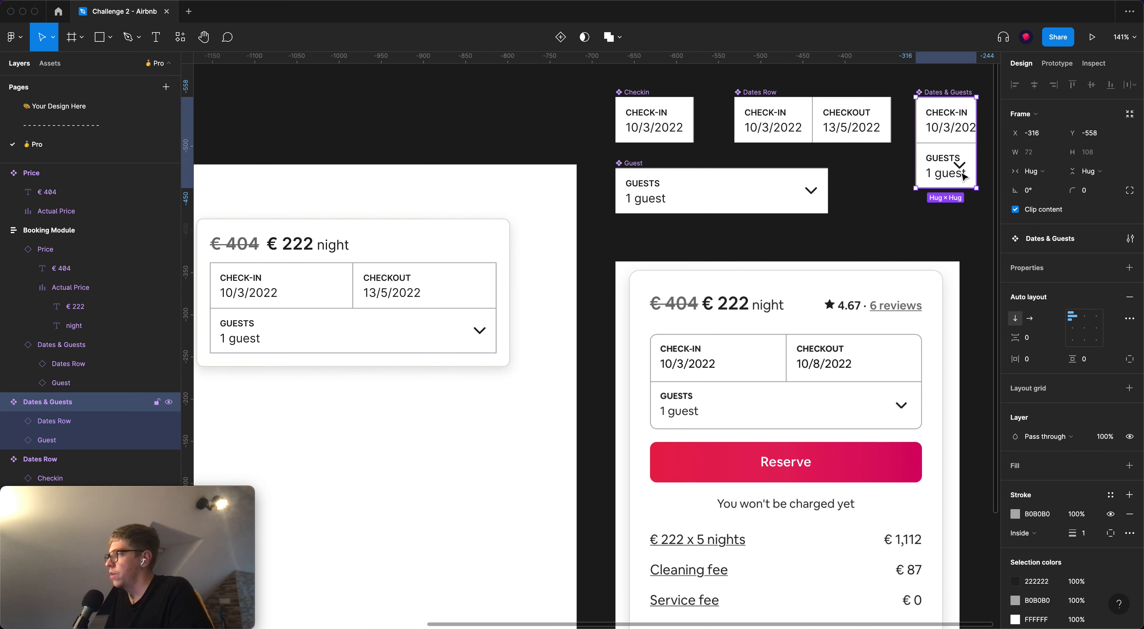
{"action": "scroll", "coordinate": [964, 176], "scroll_direction": "right", "scroll_amount": 3}
{"action": "left_click", "coordinate": [1101, 191]}
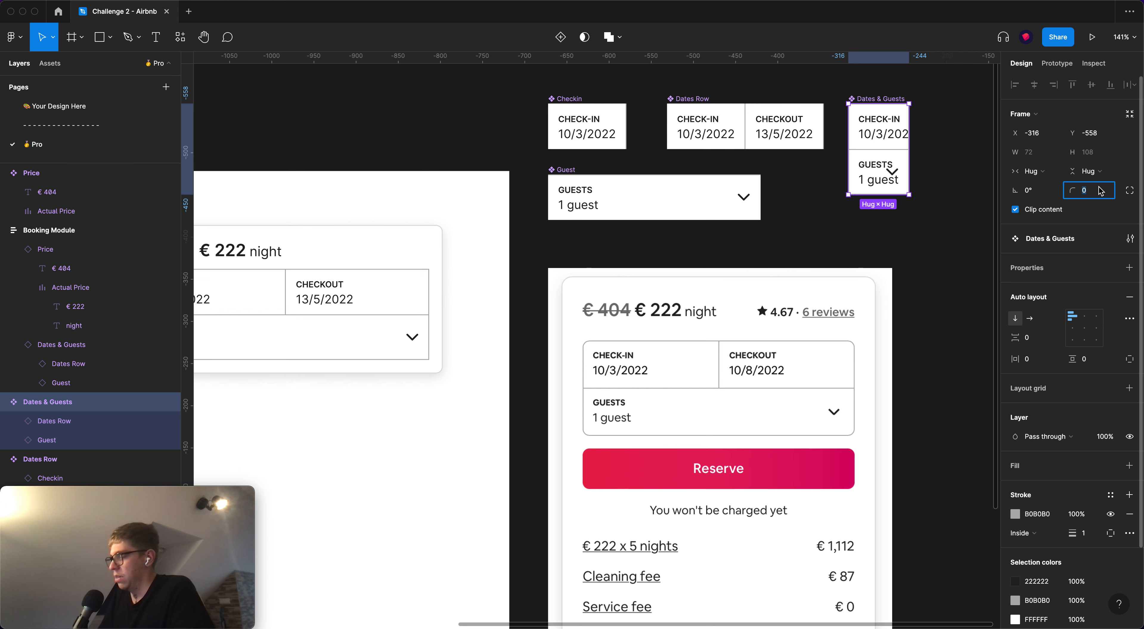
{"action": "type", "text": "8"}
{"action": "key", "text": "Return"}
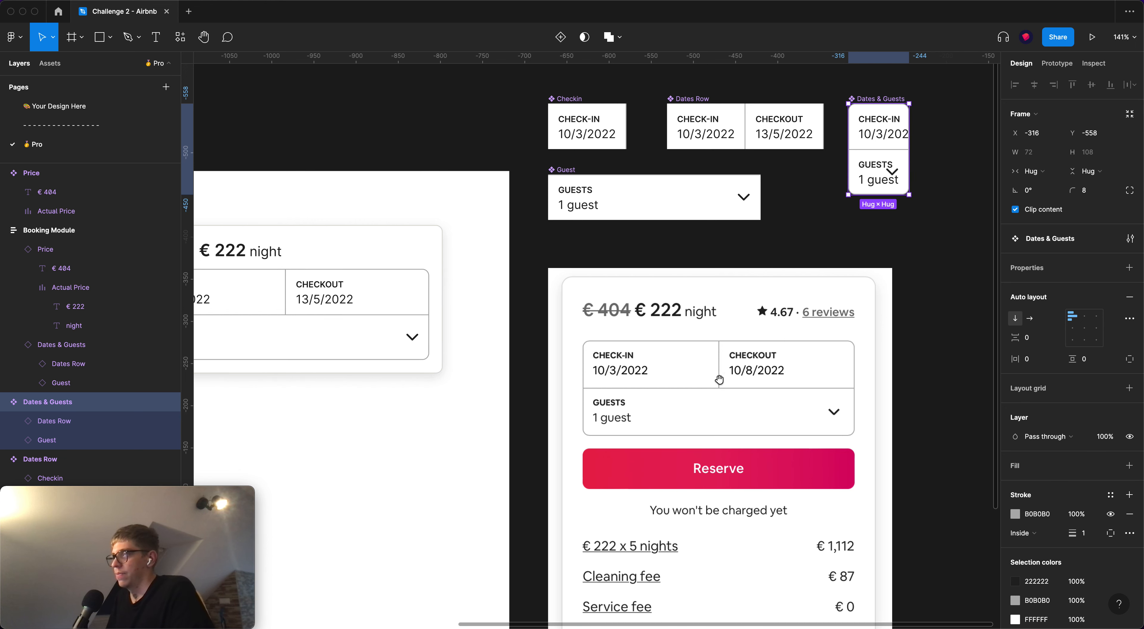
{"action": "scroll", "coordinate": [662, 365], "scroll_direction": "left", "scroll_amount": 3}
{"action": "left_click", "coordinate": [602, 369]}
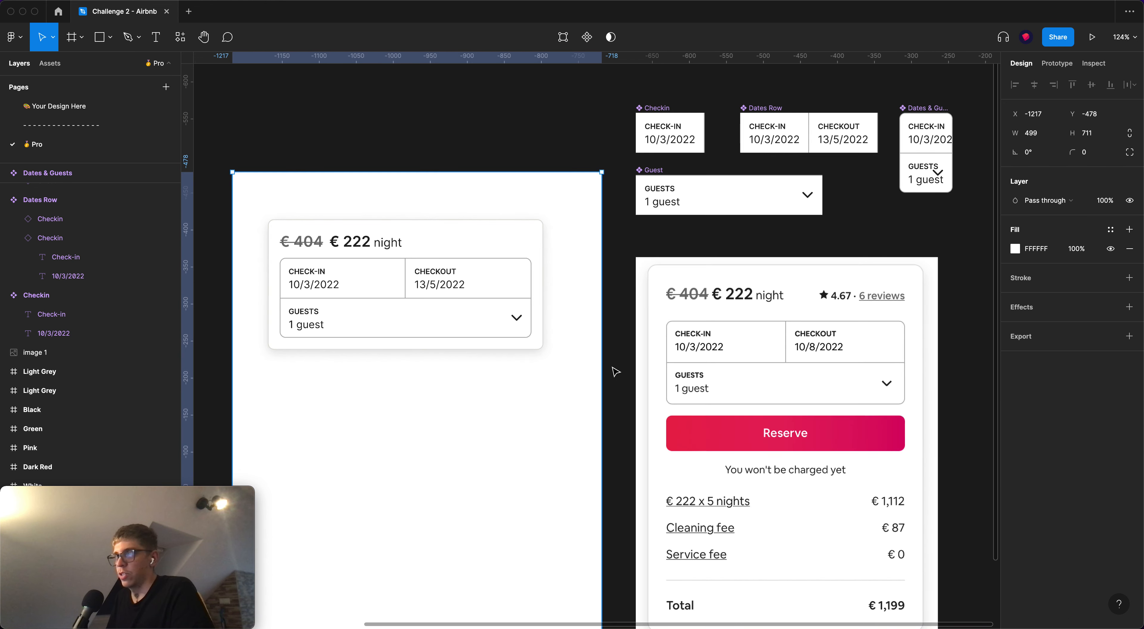
Move the Price main component from below the colour swatches to just above the Checkin component
{"action": "scroll", "coordinate": [616, 371], "scroll_direction": "down", "scroll_amount": 2}
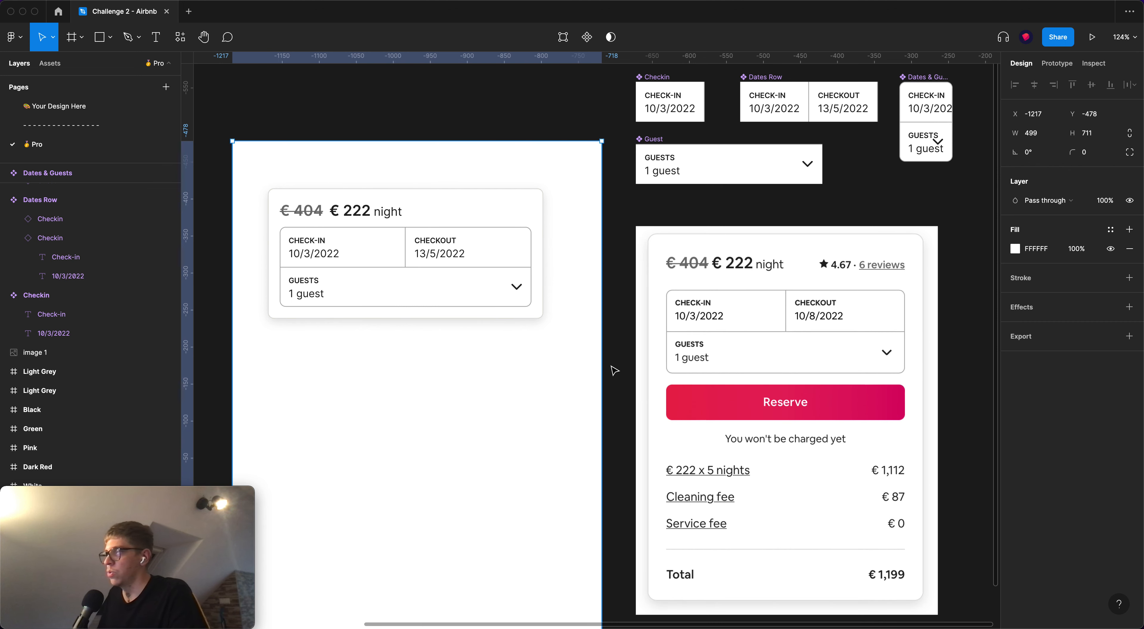
{"action": "left_click", "coordinate": [662, 380]}
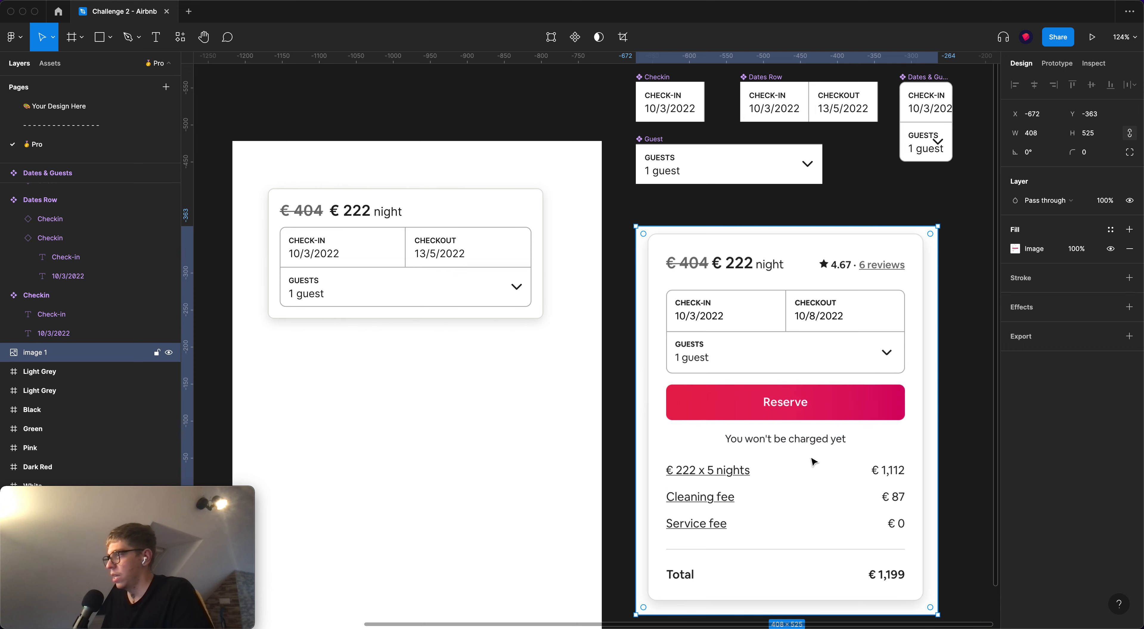
{"action": "scroll", "coordinate": [501, 396], "scroll_direction": "down", "scroll_amount": 5}
{"action": "scroll", "coordinate": [493, 391], "scroll_direction": "up", "scroll_amount": 3}
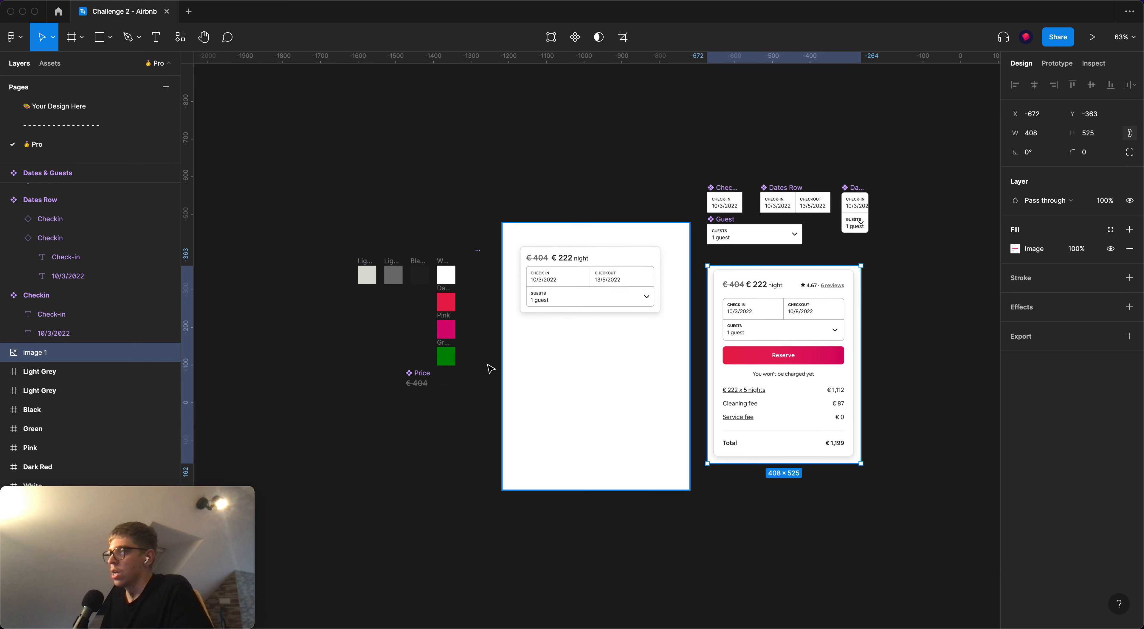
{"action": "left_click", "coordinate": [460, 395]}
{"action": "left_click_drag", "start_coordinate": [460, 395], "coordinate": [555, 350]}
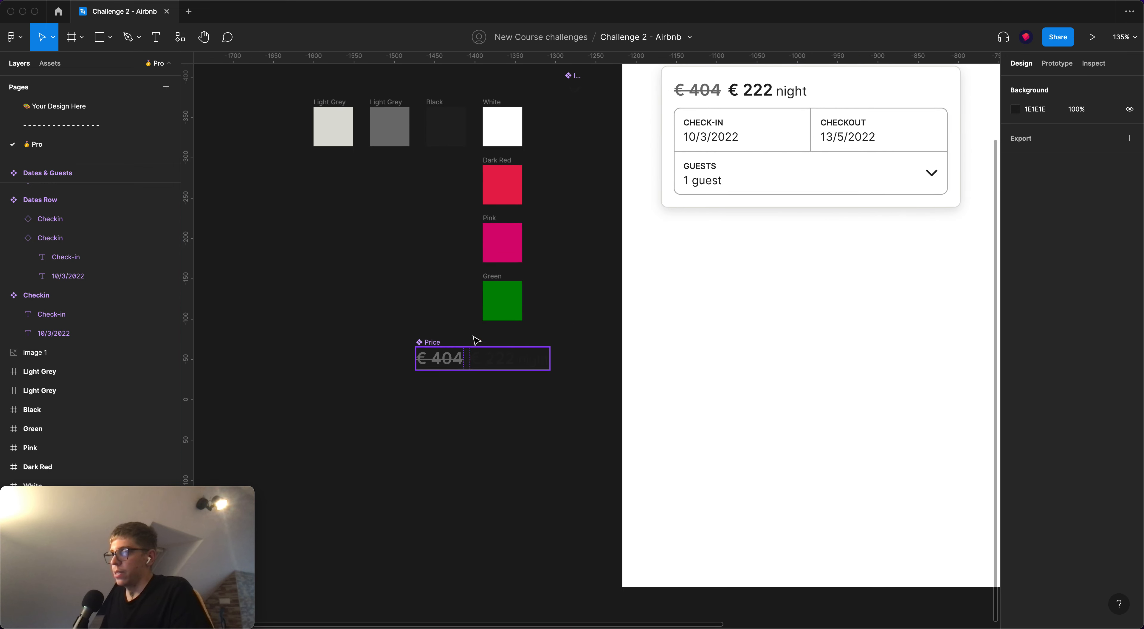
{"action": "scroll", "coordinate": [618, 311], "scroll_direction": "down", "scroll_amount": 5}
{"action": "left_click_drag", "start_coordinate": [619, 313], "coordinate": [520, 336]}
{"action": "left_click_drag", "start_coordinate": [439, 342], "coordinate": [705, 159]}
{"action": "left_click", "coordinate": [855, 193]}
{"action": "scroll", "coordinate": [821, 215], "scroll_direction": "up", "scroll_amount": 5}
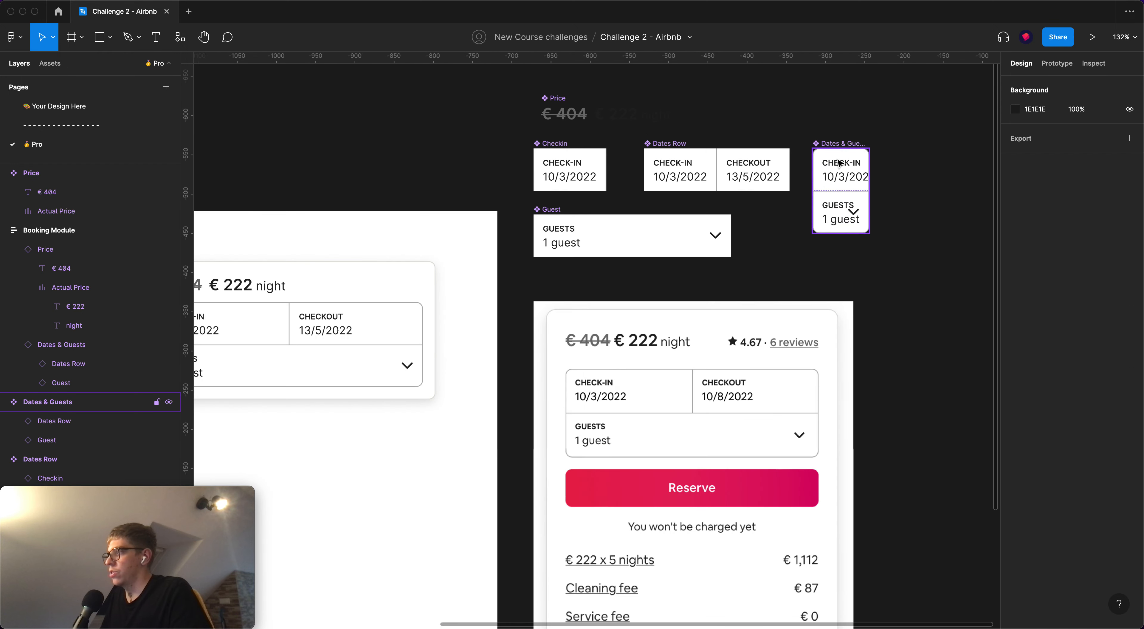
{"action": "left_click", "coordinate": [866, 158]}
{"action": "left_click", "coordinate": [169, 345]}
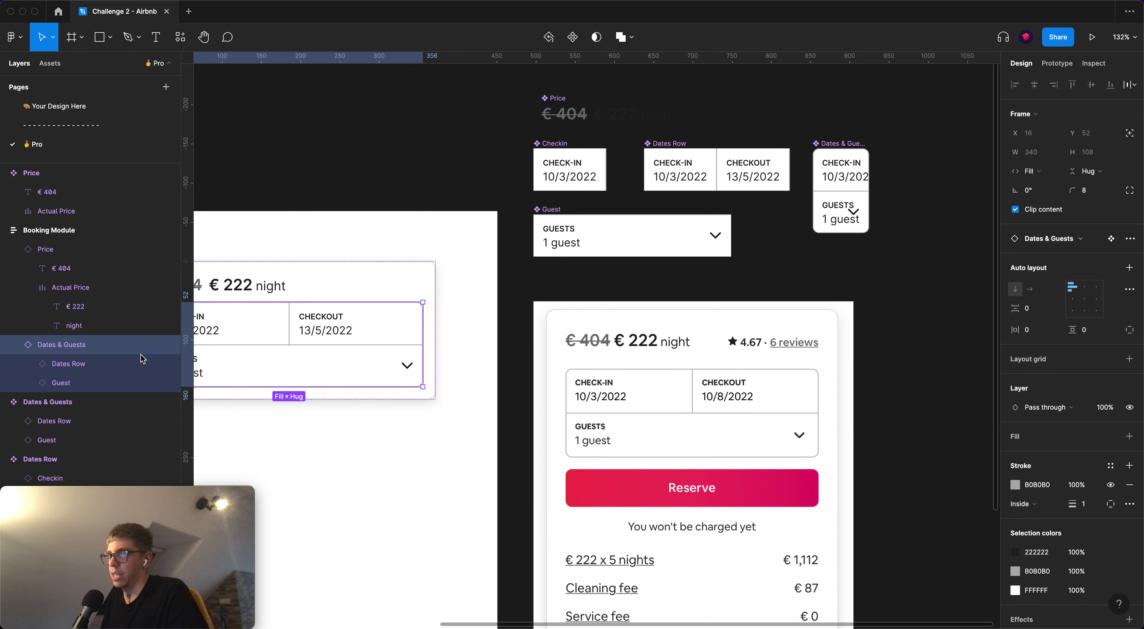
{"action": "double_click", "coordinate": [308, 365]}
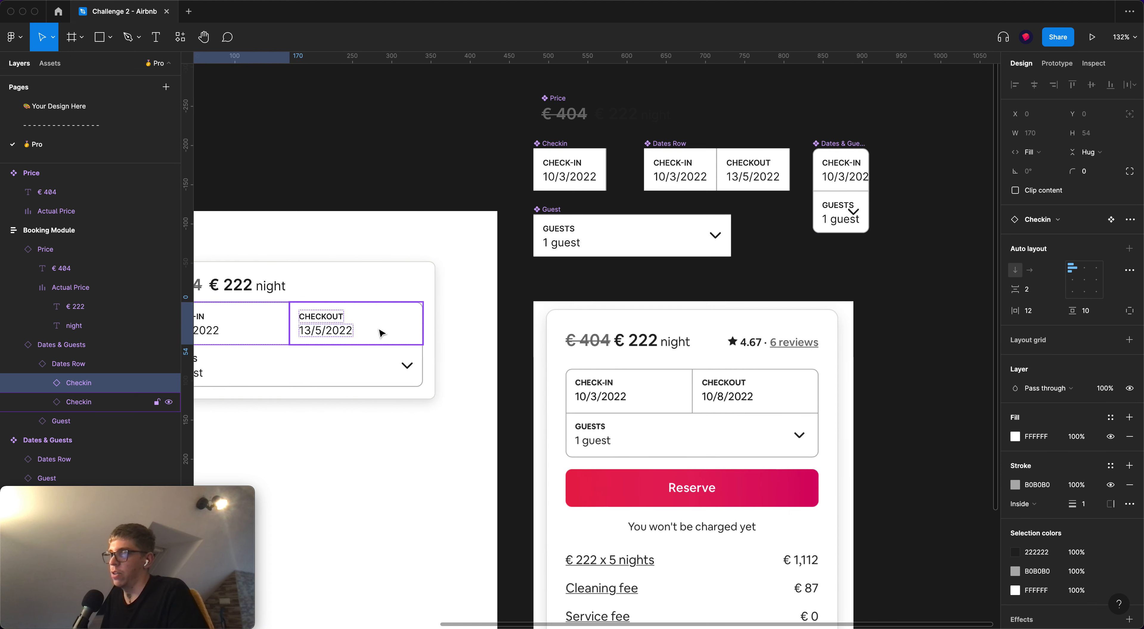
{"action": "left_click", "coordinate": [907, 260]}
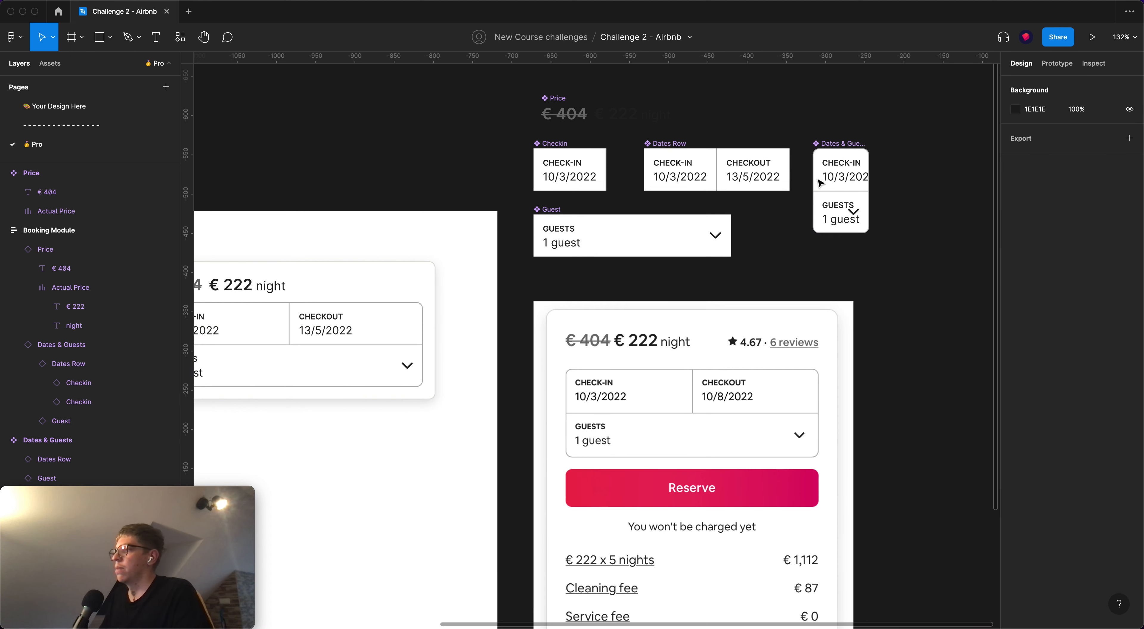
Widen the Dates & Guests main component to 273 so its dates and guests content fits
{"action": "left_click", "coordinate": [837, 147]}
{"action": "mouse_move", "coordinate": [869, 175]}
{"action": "left_mouse_down"}
{"action": "mouse_move", "coordinate": [1035, 168]}
{"action": "mouse_move", "coordinate": [893, 173]}
{"action": "left_mouse_up"}
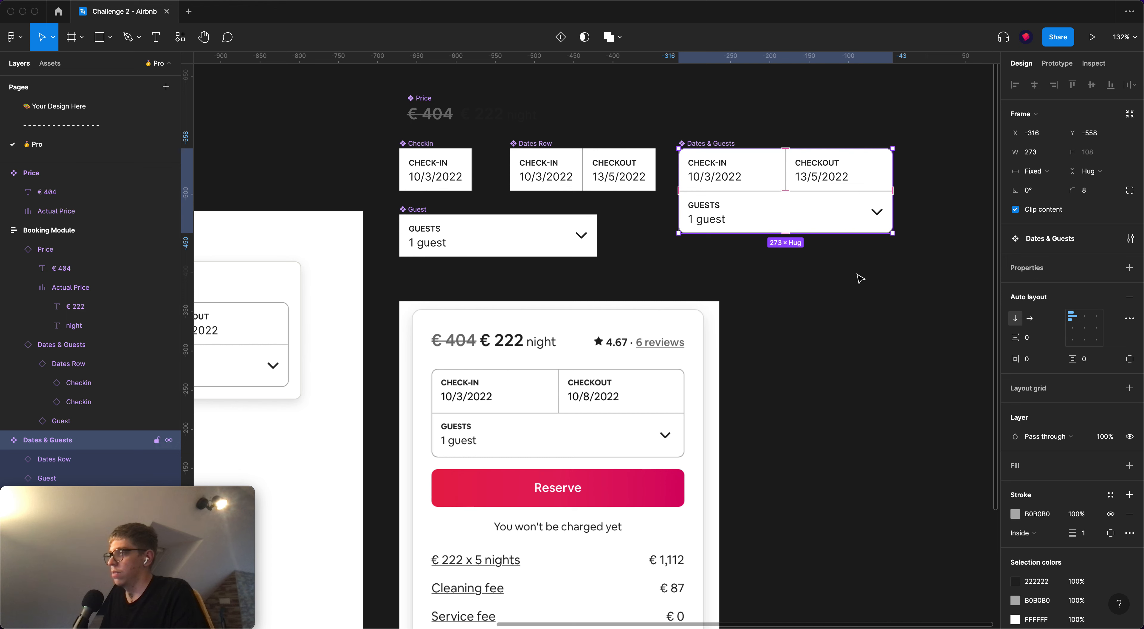
{"action": "left_click", "coordinate": [846, 289]}
{"action": "left_click_drag", "start_coordinate": [749, 283], "coordinate": [903, 257]}
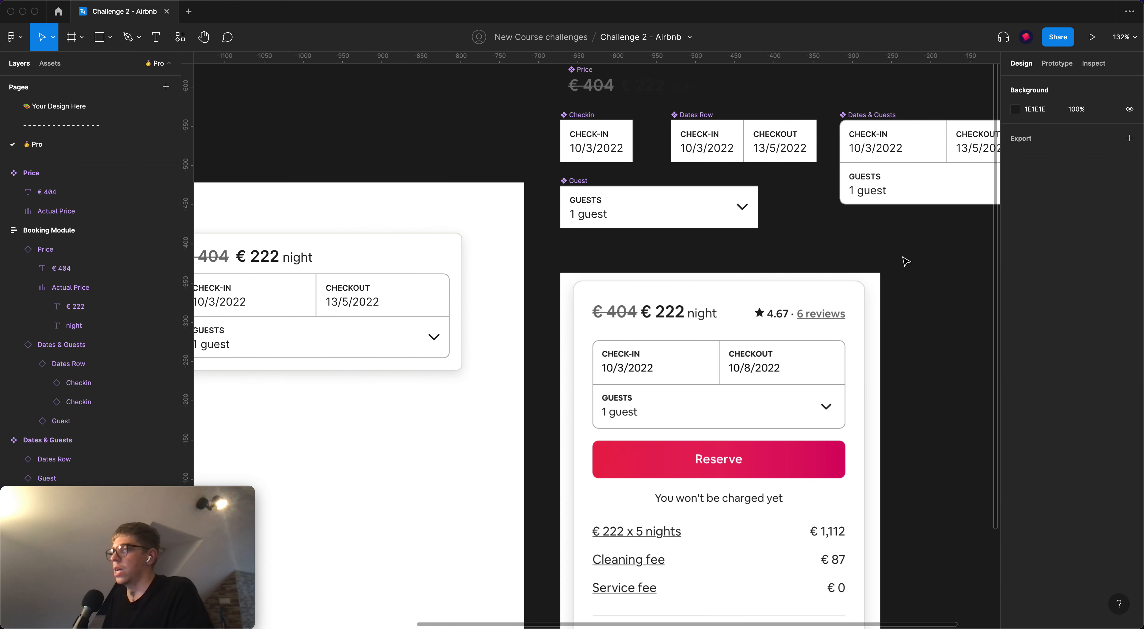
{"action": "double_click", "coordinate": [336, 331]}
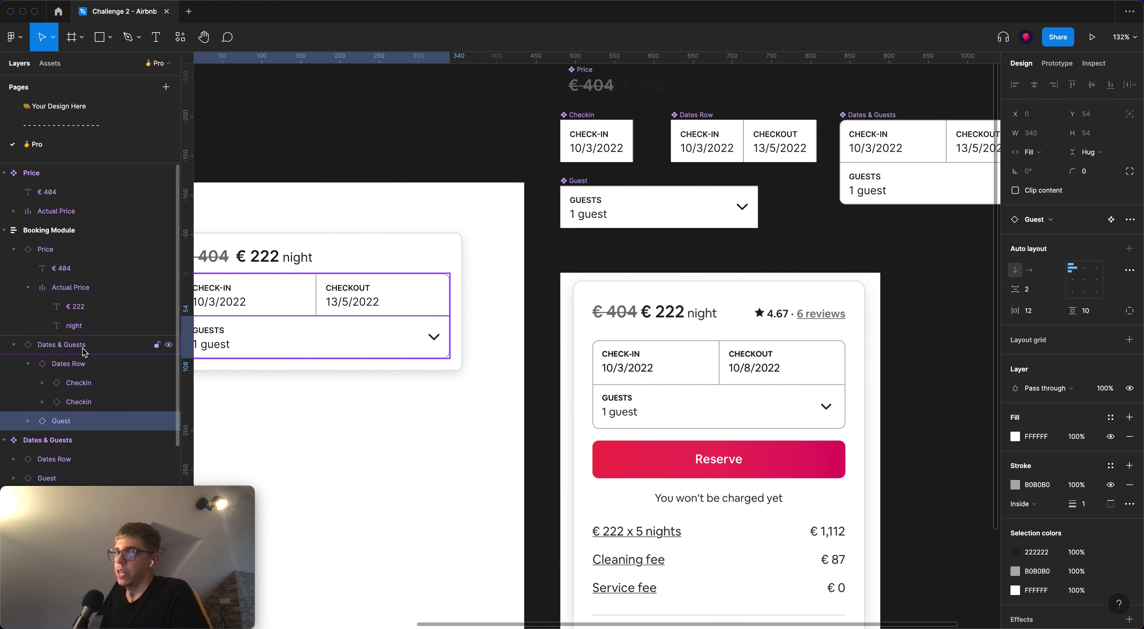
{"action": "left_click", "coordinate": [151, 345]}
{"action": "left_click", "coordinate": [419, 261]}
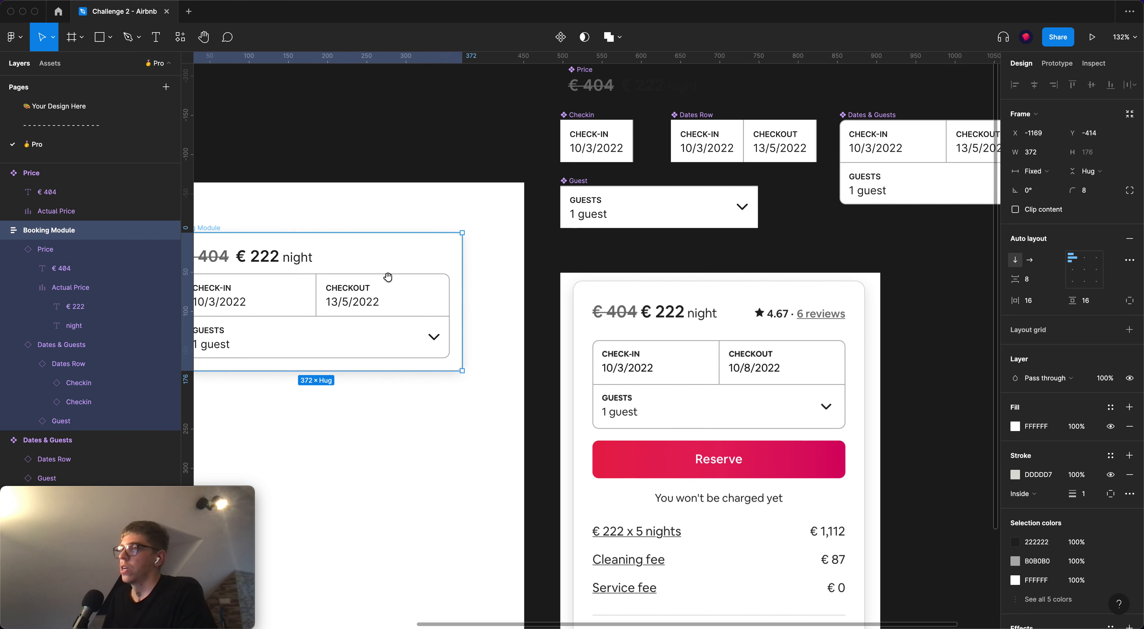
{"action": "left_click_drag", "start_coordinate": [388, 277], "coordinate": [583, 256]}
{"action": "mouse_move", "coordinate": [657, 245]}
{"action": "left_mouse_down"}
{"action": "mouse_move", "coordinate": [614, 242]}
{"action": "mouse_move", "coordinate": [766, 231]}
{"action": "mouse_move", "coordinate": [617, 237]}
{"action": "mouse_move", "coordinate": [673, 242]}
{"action": "left_mouse_up"}
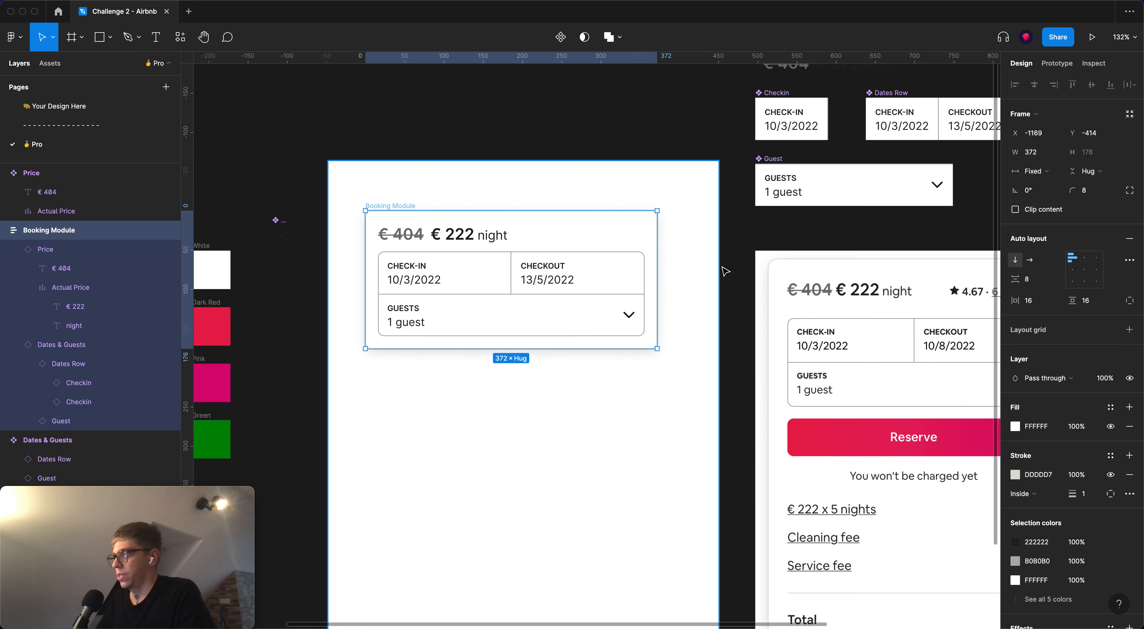
{"action": "left_click", "coordinate": [740, 267]}
Add a 100 × 100 frame below the Green swatch and name it CTA
{"action": "scroll", "coordinate": [740, 277], "scroll_direction": "down", "scroll_amount": 3}
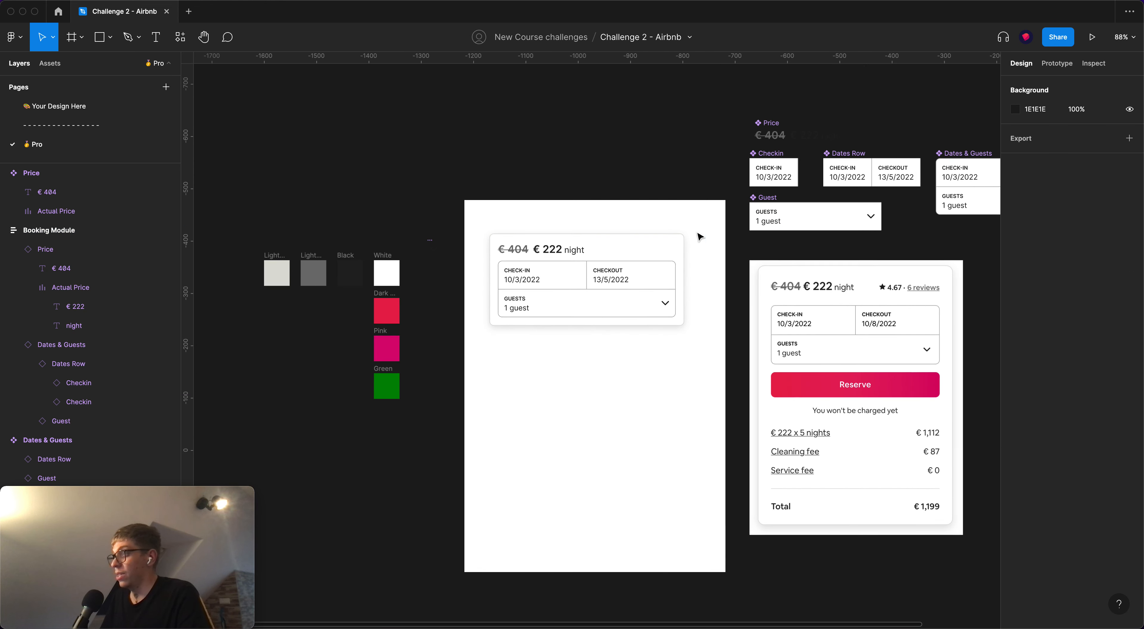
{"action": "scroll", "coordinate": [684, 312], "scroll_direction": "down", "scroll_amount": 2}
{"action": "scroll", "coordinate": [685, 312], "scroll_direction": "left", "scroll_amount": 1}
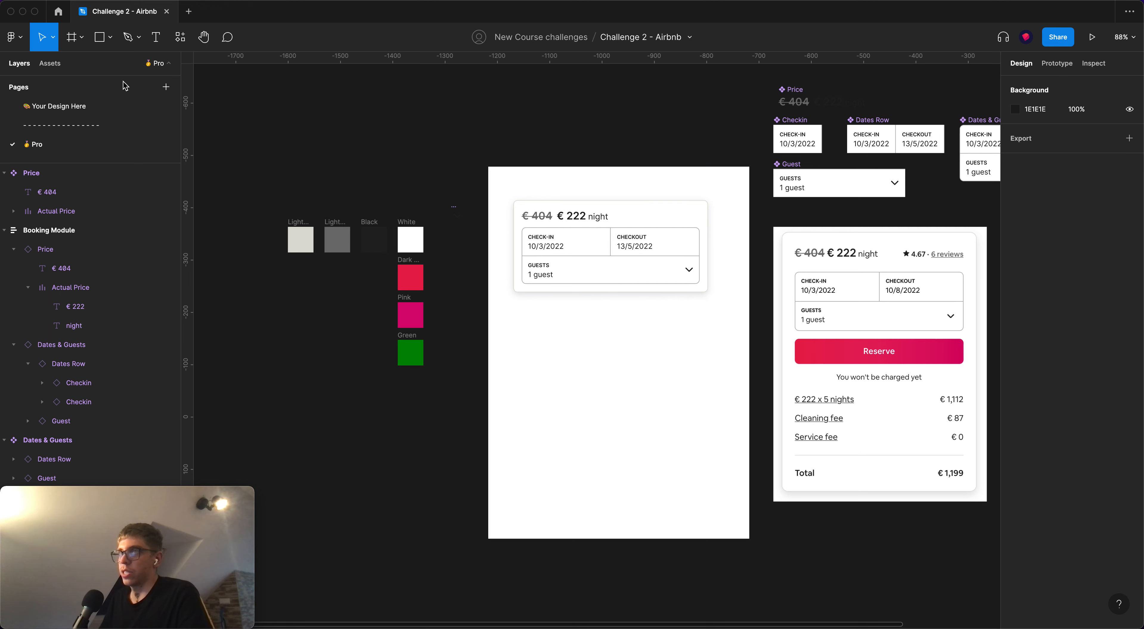
{"action": "left_click", "coordinate": [75, 39]}
{"action": "left_click", "coordinate": [419, 405]}
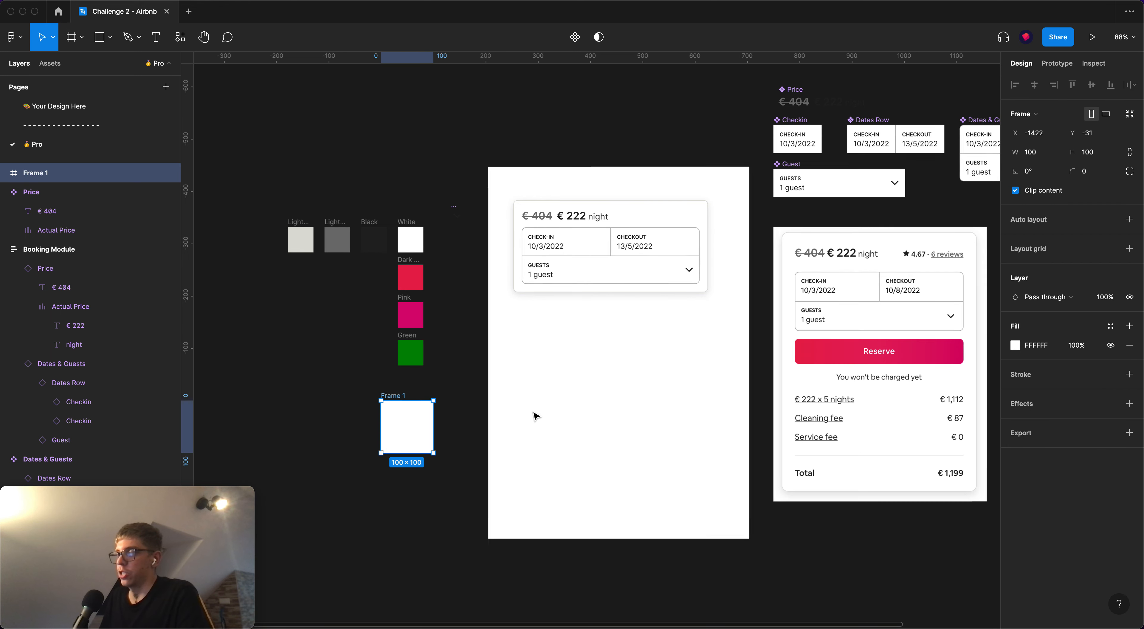
{"action": "key", "text": "super+r"}
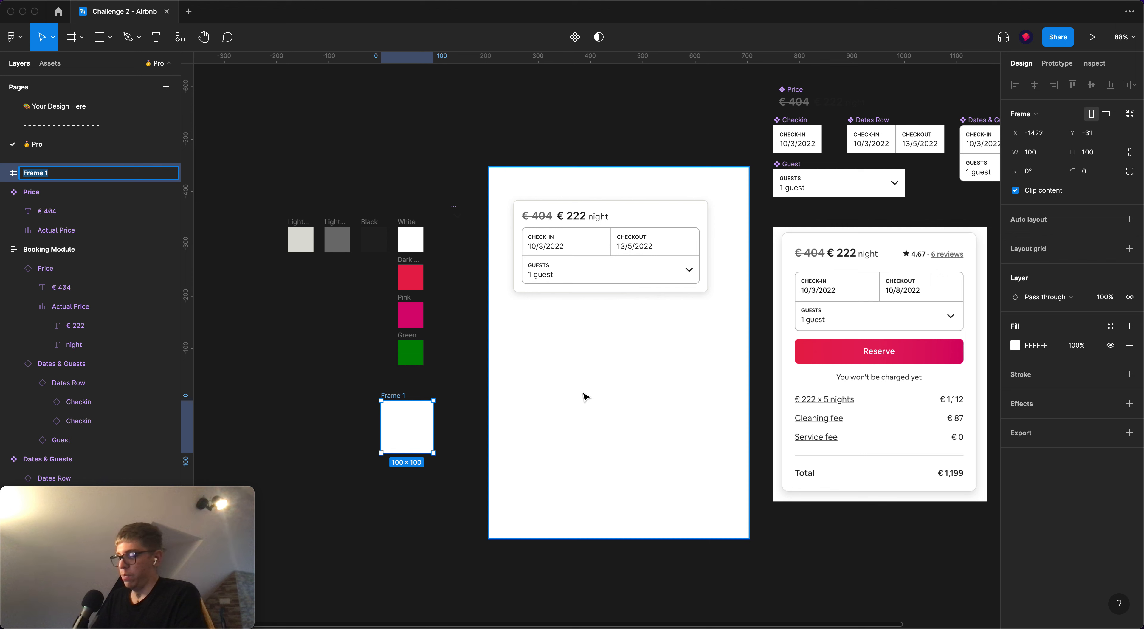
{"action": "type", "text": "CTA"}
{"action": "key", "text": "Return"}
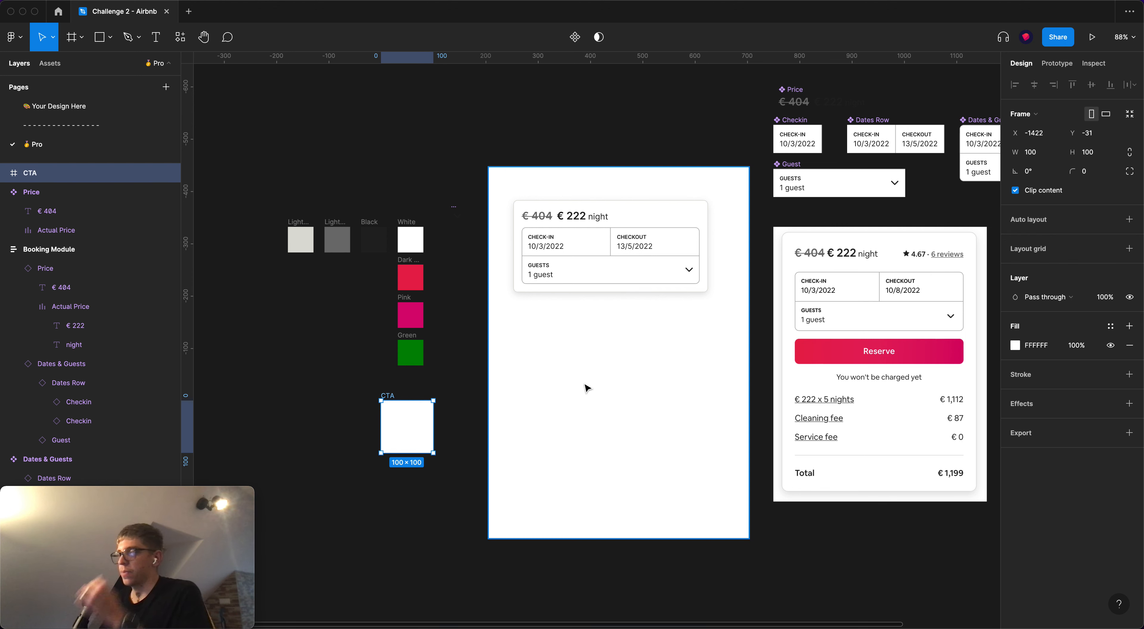
Set the CTA frame's corner radius to 8 and match its height to the reference Reserve button at 48
{"action": "left_click", "coordinate": [1108, 174]}
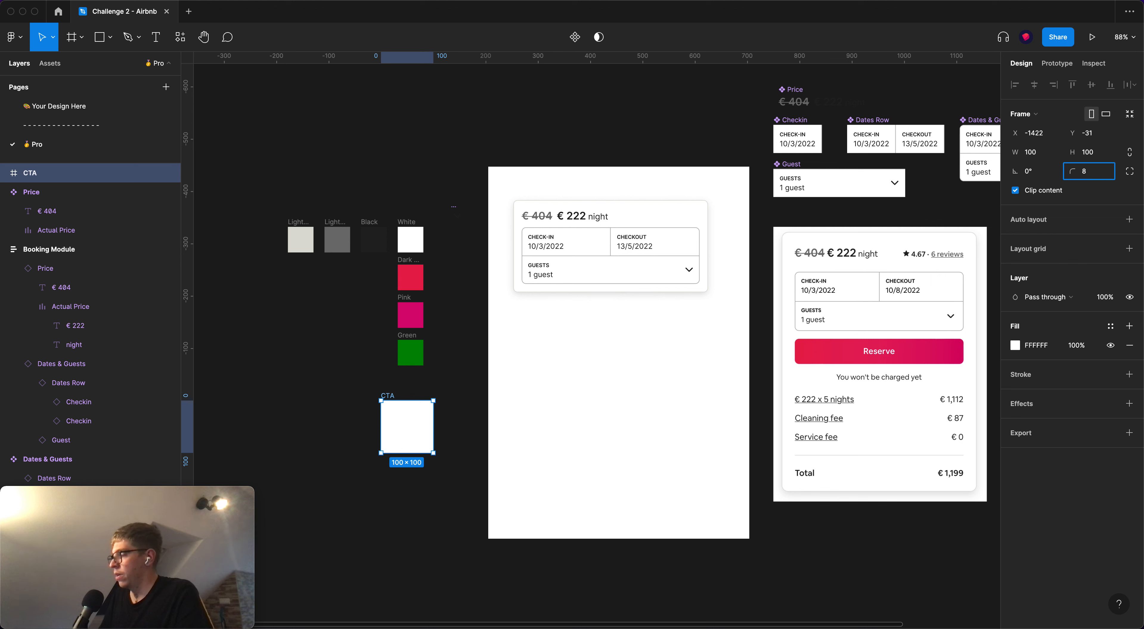
{"action": "key", "text": "Return"}
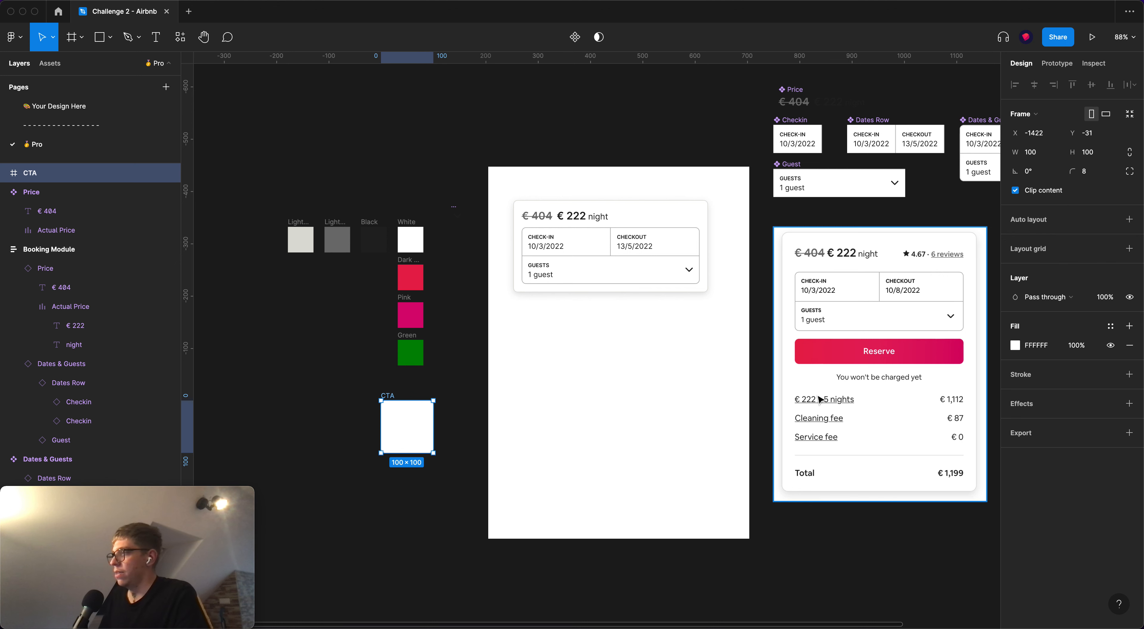
{"action": "left_click_drag", "start_coordinate": [395, 433], "coordinate": [821, 371]}
{"action": "scroll", "coordinate": [822, 371], "scroll_direction": "up", "scroll_amount": 5}
{"action": "scroll", "coordinate": [822, 368], "scroll_direction": "up", "scroll_amount": 5}
{"action": "left_click_drag", "start_coordinate": [807, 316], "coordinate": [803, 310]}
{"action": "scroll", "coordinate": [832, 454], "scroll_direction": "up", "scroll_amount": 6}
{"action": "left_click_drag", "start_coordinate": [828, 473], "coordinate": [758, 293]}
{"action": "scroll", "coordinate": [758, 291], "scroll_direction": "down", "scroll_amount": 10}
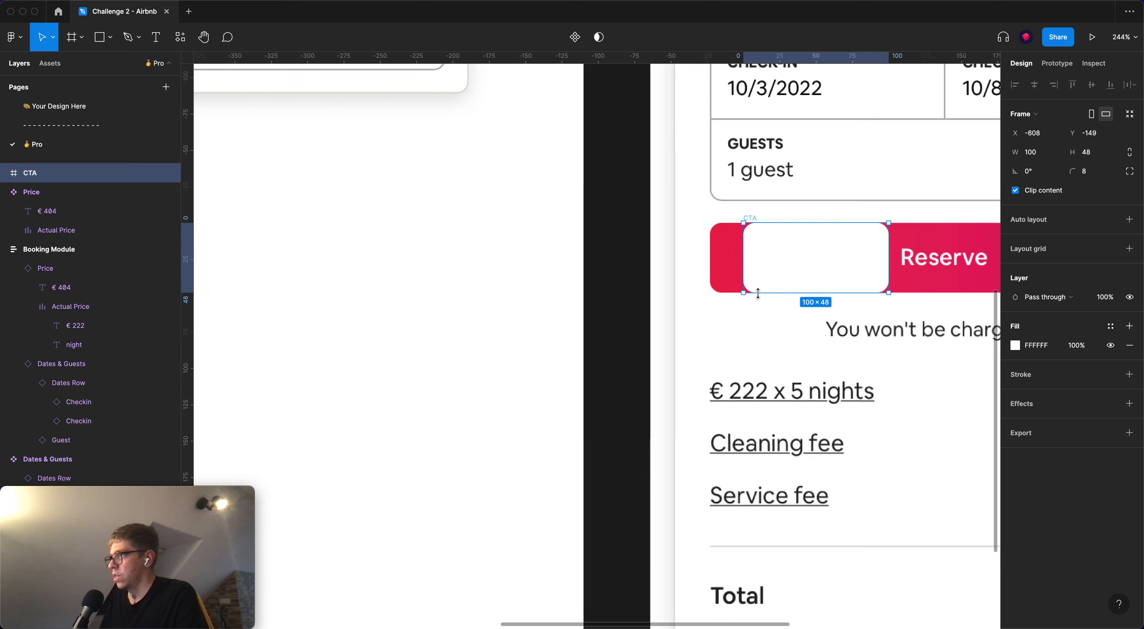
Move the CTA frame into the Booking Module, directly below the Dates & Guests instance
{"action": "scroll", "coordinate": [814, 279], "scroll_direction": "down", "scroll_amount": 3}
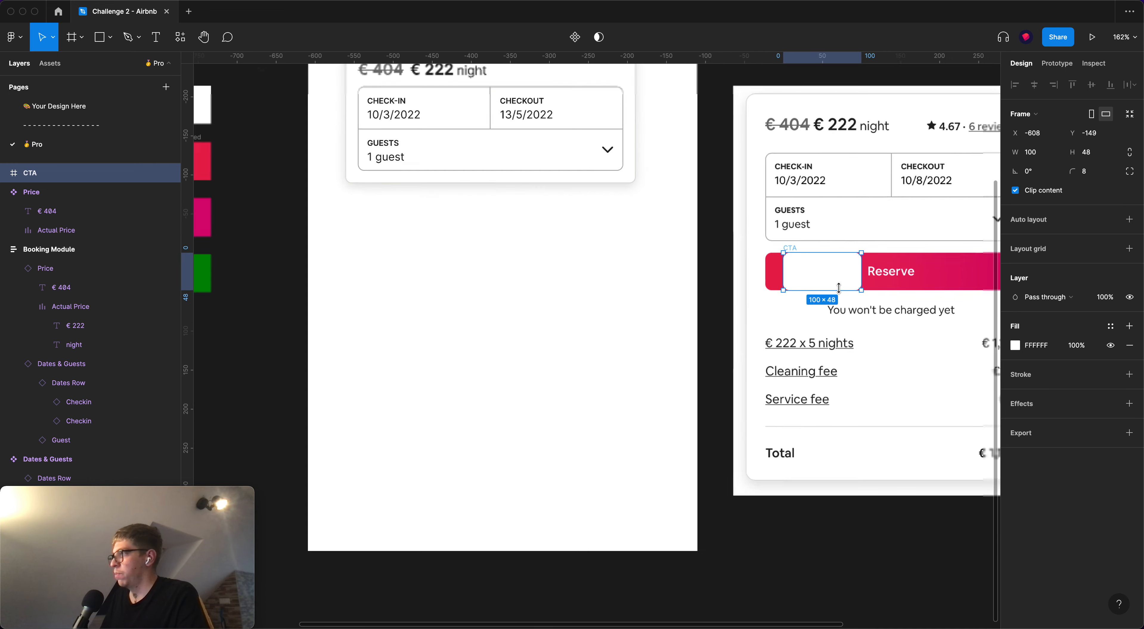
{"action": "left_click_drag", "start_coordinate": [787, 340], "coordinate": [473, 194]}
{"action": "scroll", "coordinate": [460, 246], "scroll_direction": "up", "scroll_amount": 3}
{"action": "scroll", "coordinate": [459, 246], "scroll_direction": "left", "scroll_amount": 1}
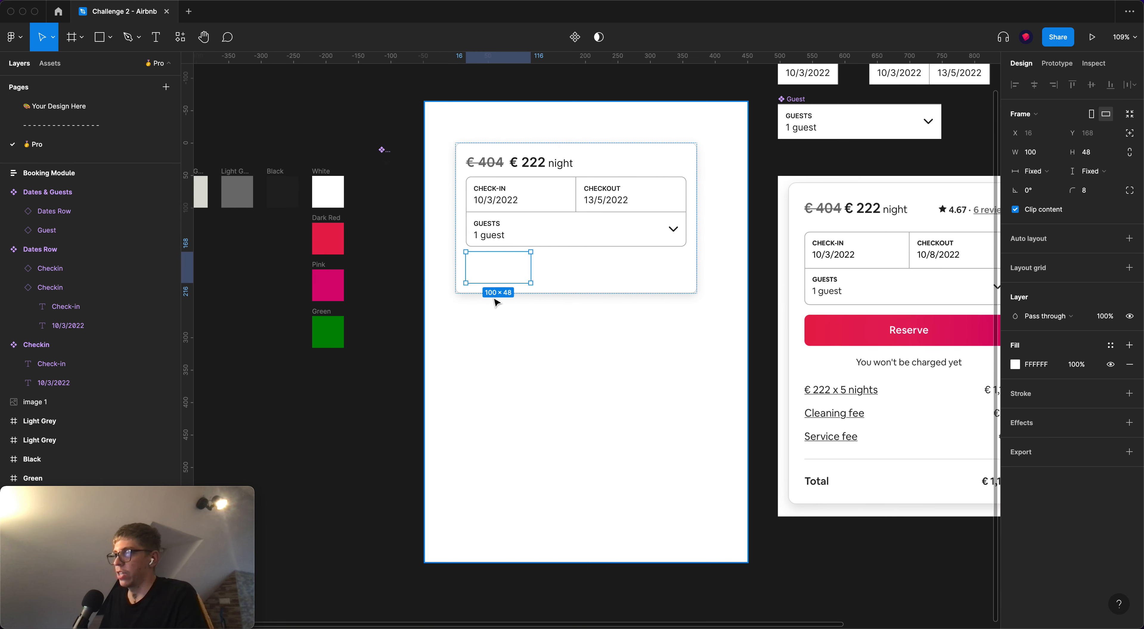
Change the CTA frame's fill from solid to a linear gradient
{"action": "scroll", "coordinate": [511, 311], "scroll_direction": "right", "scroll_amount": 3}
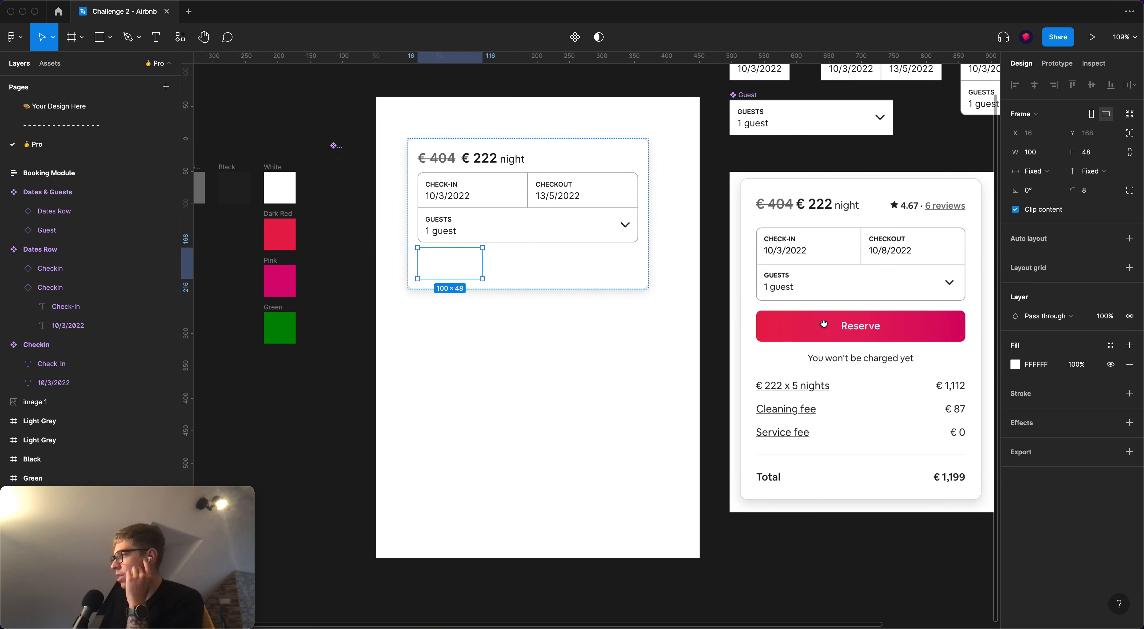
{"action": "scroll", "coordinate": [521, 330], "scroll_direction": "left", "scroll_amount": 3}
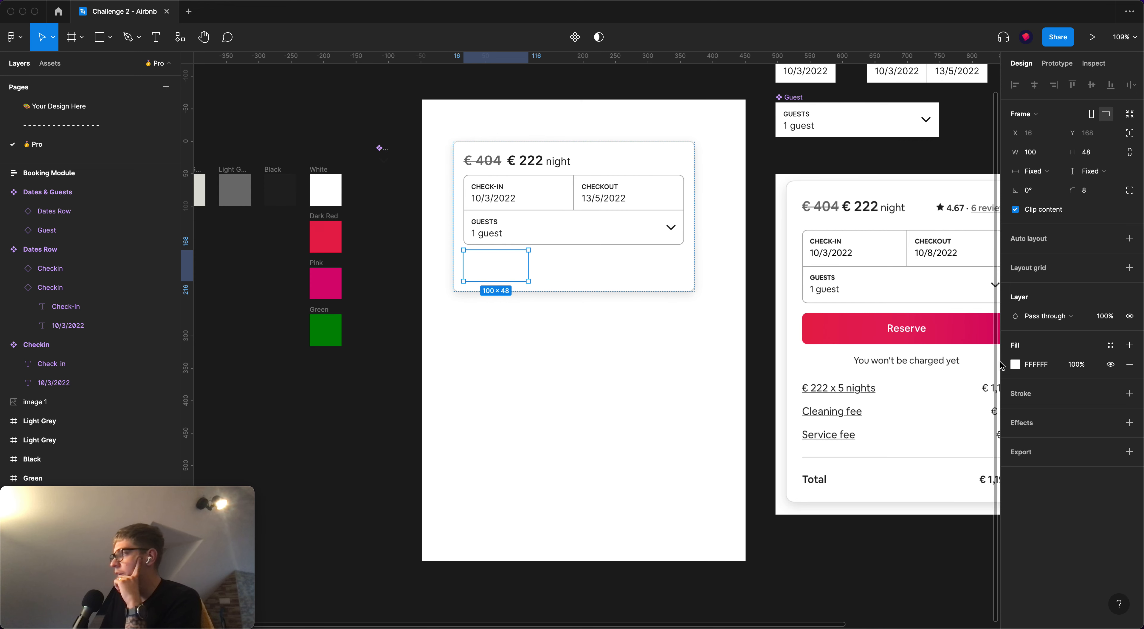
{"action": "left_click", "coordinate": [1015, 364]}
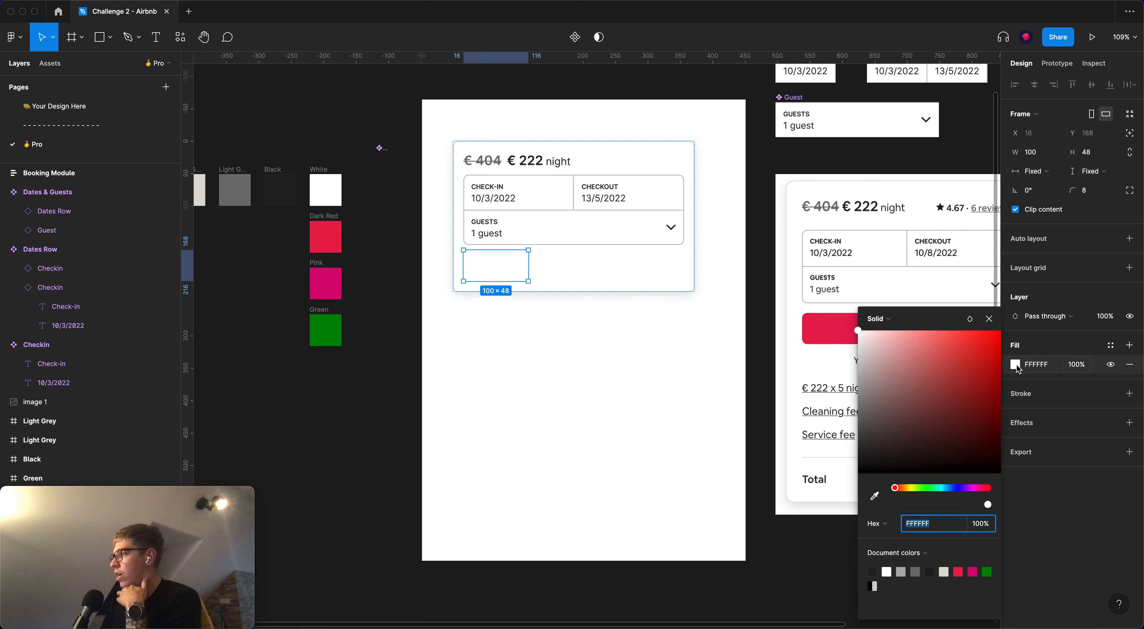
{"action": "left_click", "coordinate": [904, 324]}
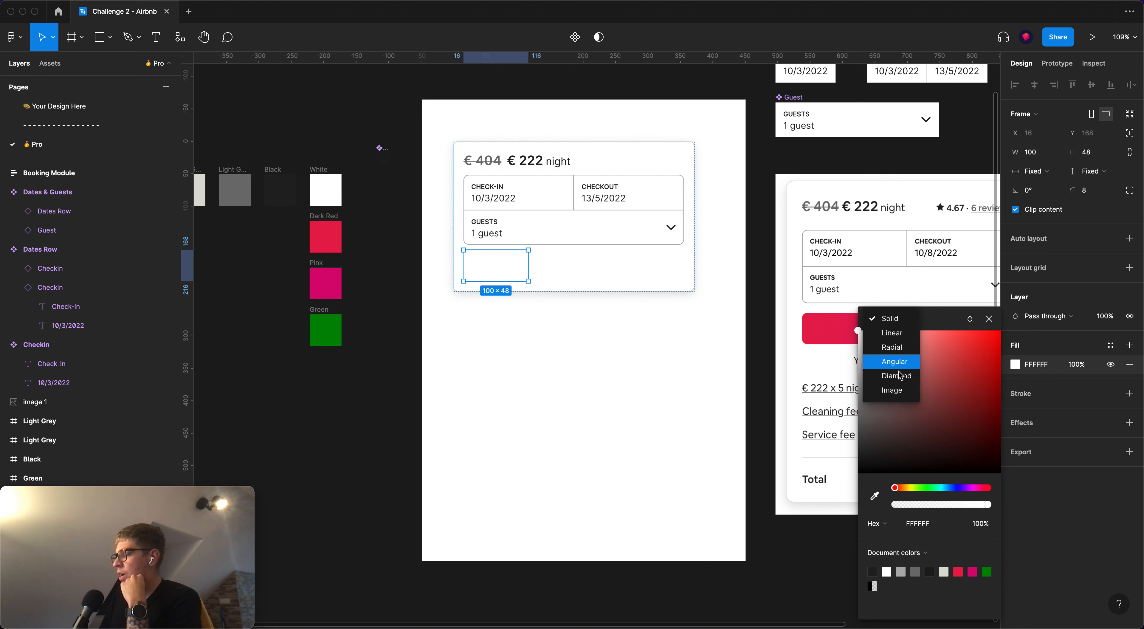
{"action": "left_click", "coordinate": [892, 333]}
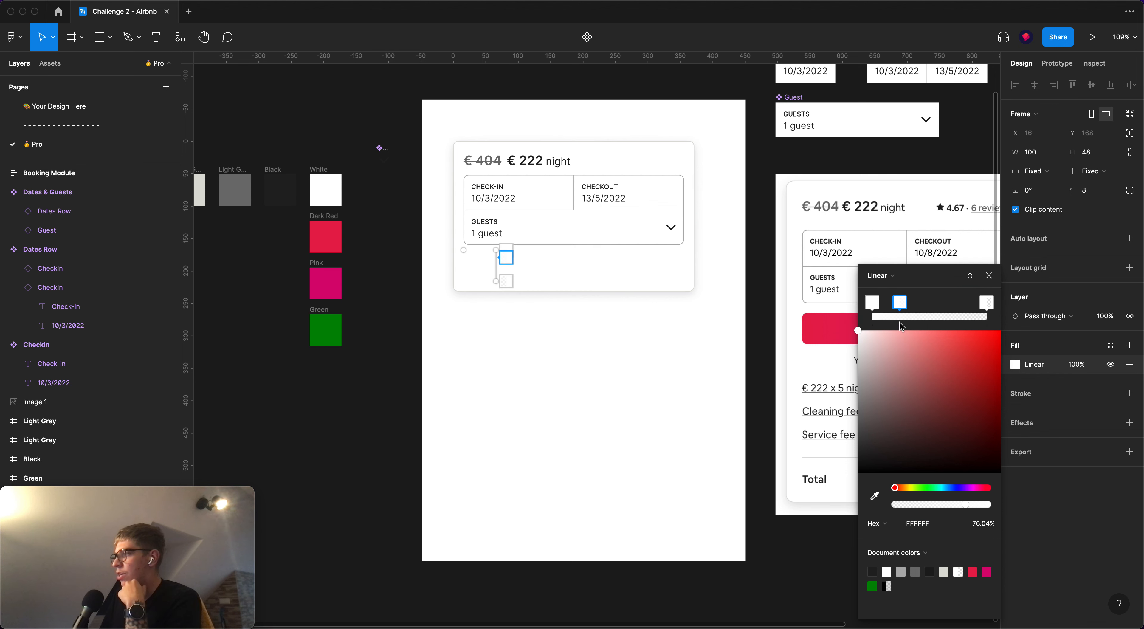
Try the Radial and Angular types for the CTA frame's gradient and switch it back to Linear
{"action": "left_click", "coordinate": [892, 275]}
{"action": "left_click", "coordinate": [895, 304]}
{"action": "left_click", "coordinate": [893, 275]}
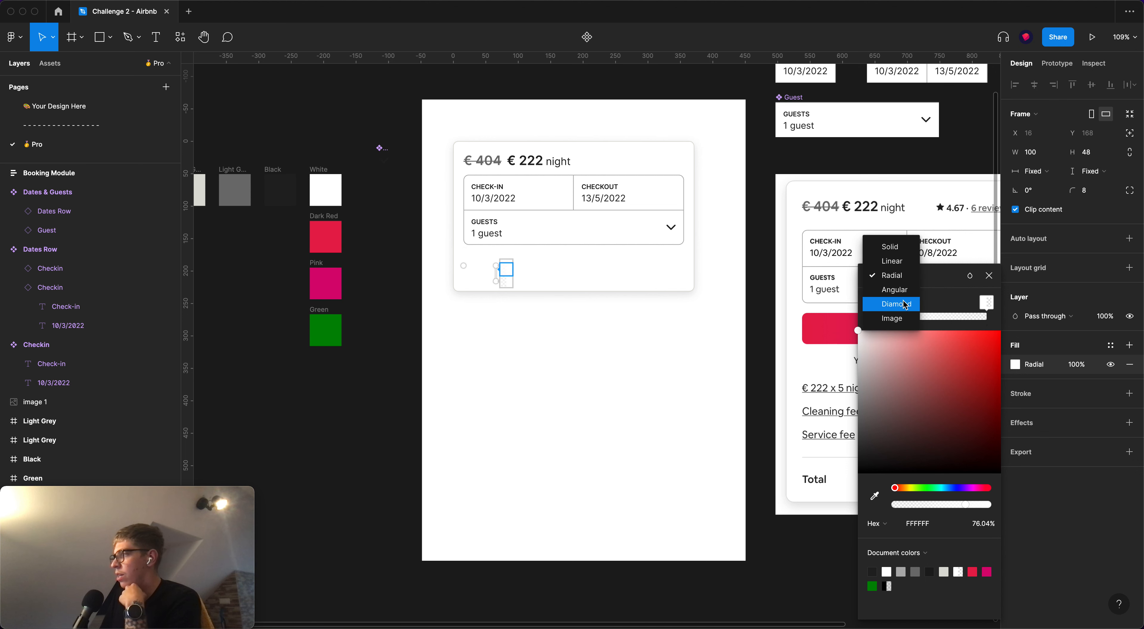
{"action": "left_click", "coordinate": [898, 276]}
{"action": "left_click", "coordinate": [901, 280]}
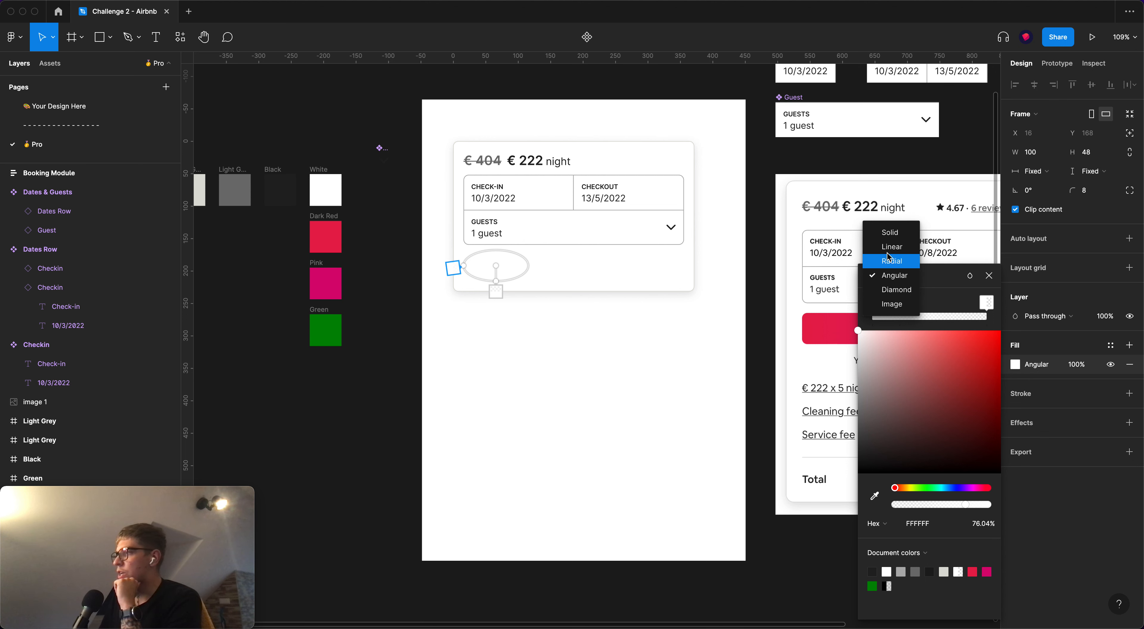
{"action": "left_click", "coordinate": [902, 249]}
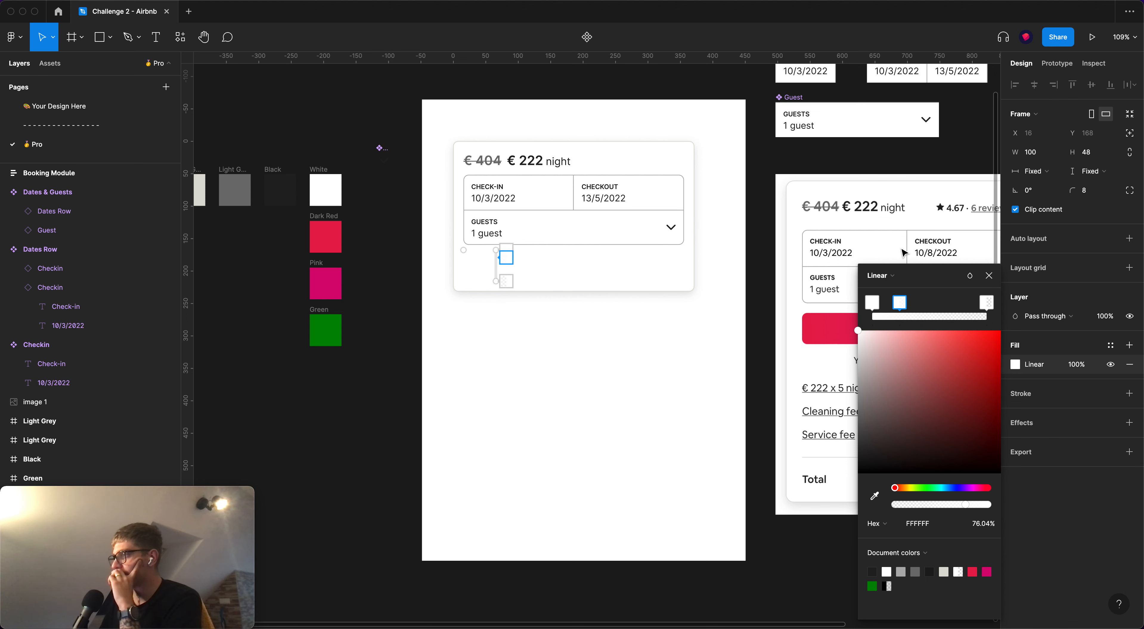
Remove the CTA gradient's middle stop and sample the Dark Red swatch for its first stop
{"action": "left_click_drag", "start_coordinate": [903, 302], "coordinate": [930, 303]}
{"action": "key", "text": "BackSpace"}
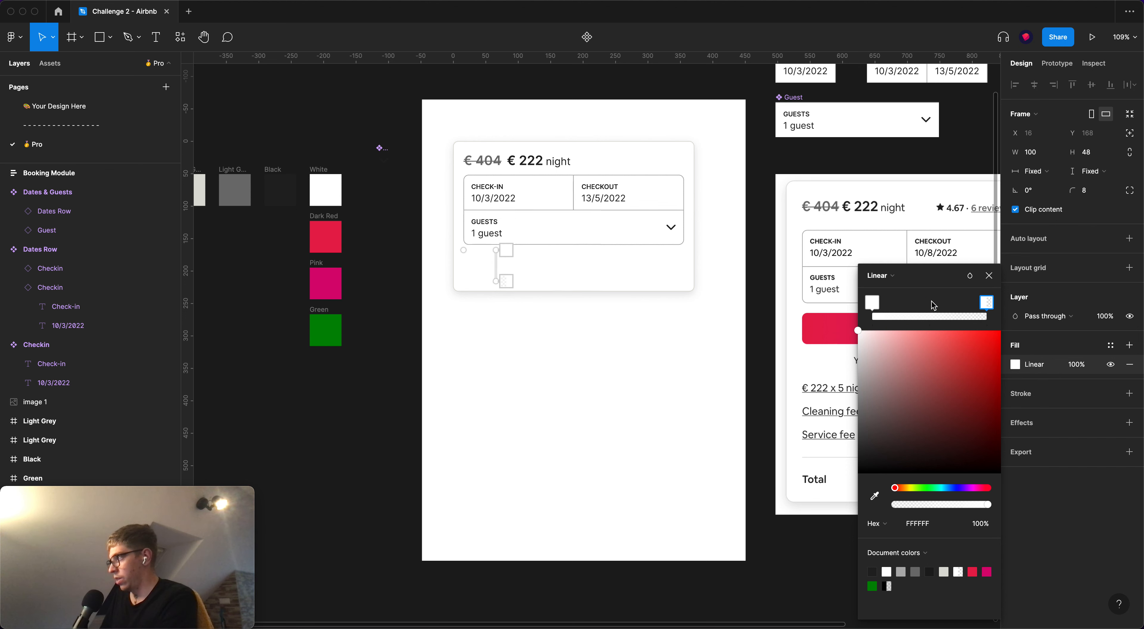
{"action": "left_click", "coordinate": [874, 302]}
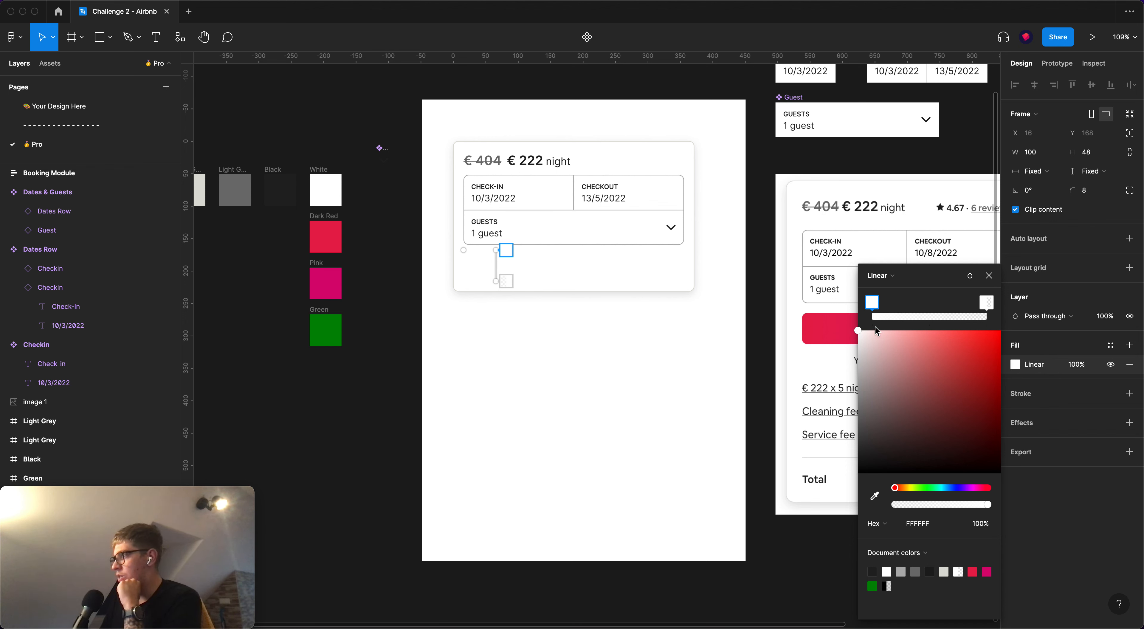
{"action": "left_click", "coordinate": [875, 496]}
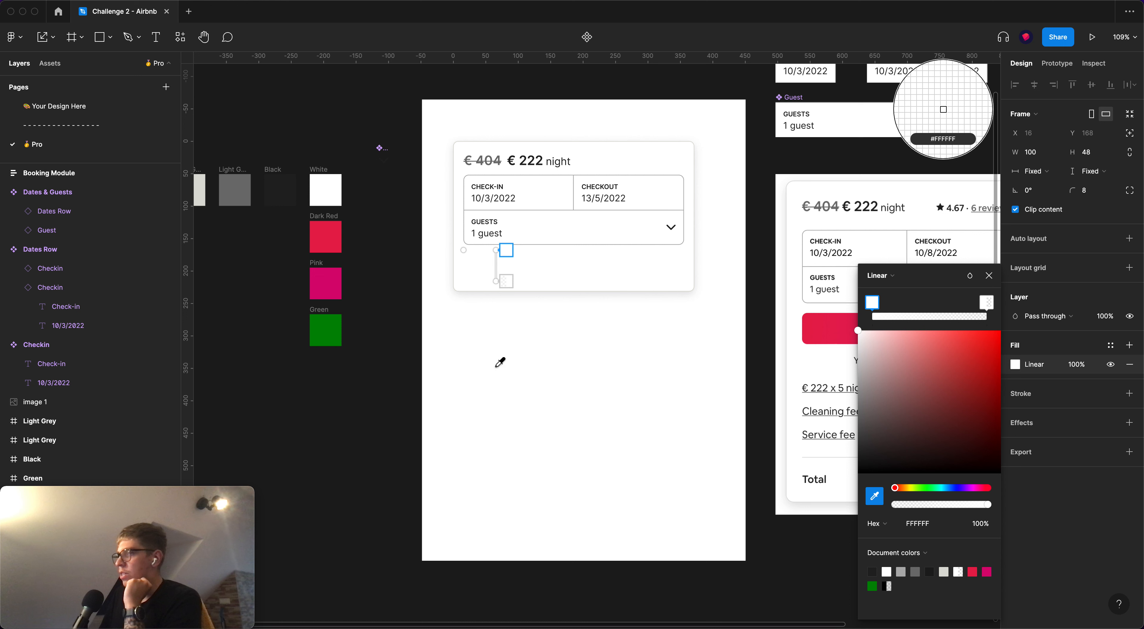
{"action": "left_click", "coordinate": [317, 226]}
Set the CTA gradient's end stop to D80675 by sampling the Pink swatch
{"action": "left_click", "coordinate": [987, 303]}
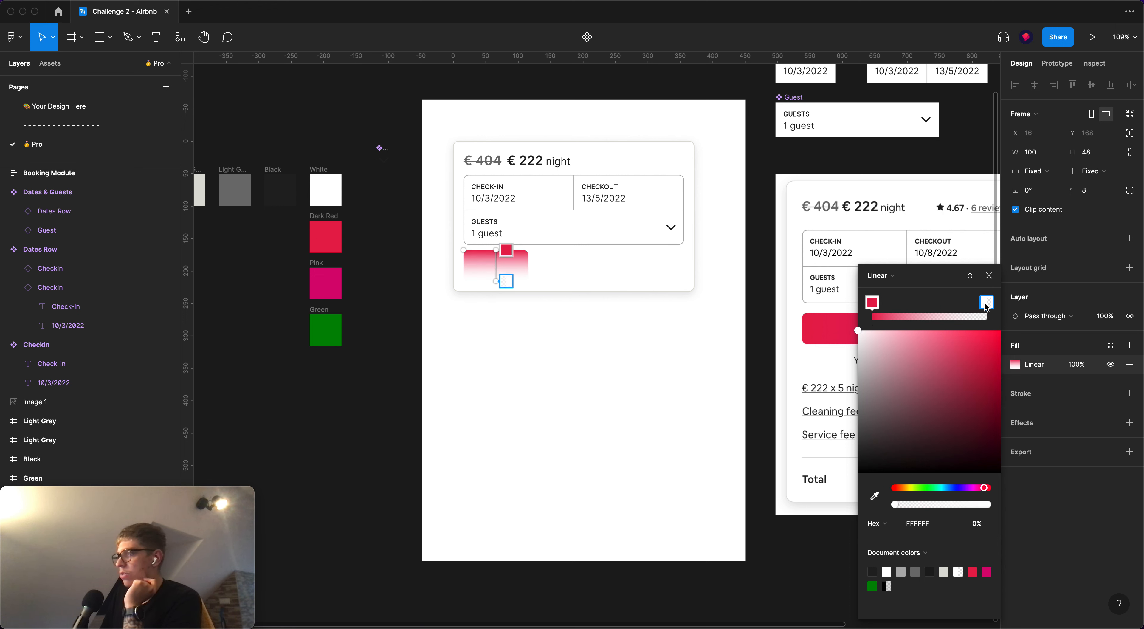
{"action": "left_click", "coordinate": [874, 496]}
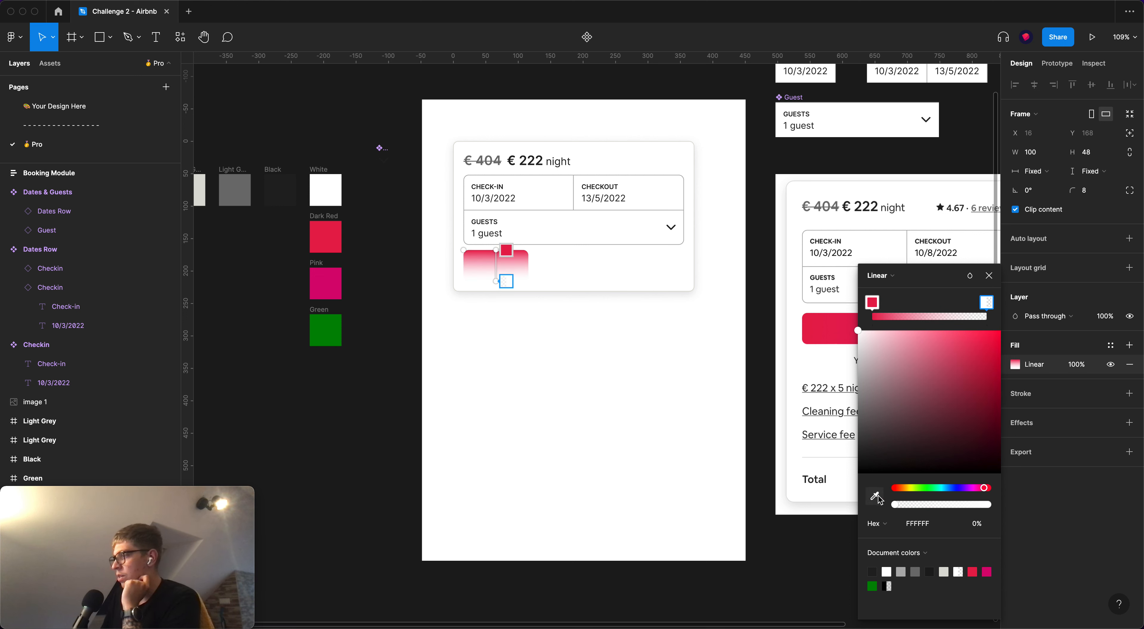
{"action": "left_click", "coordinate": [326, 291]}
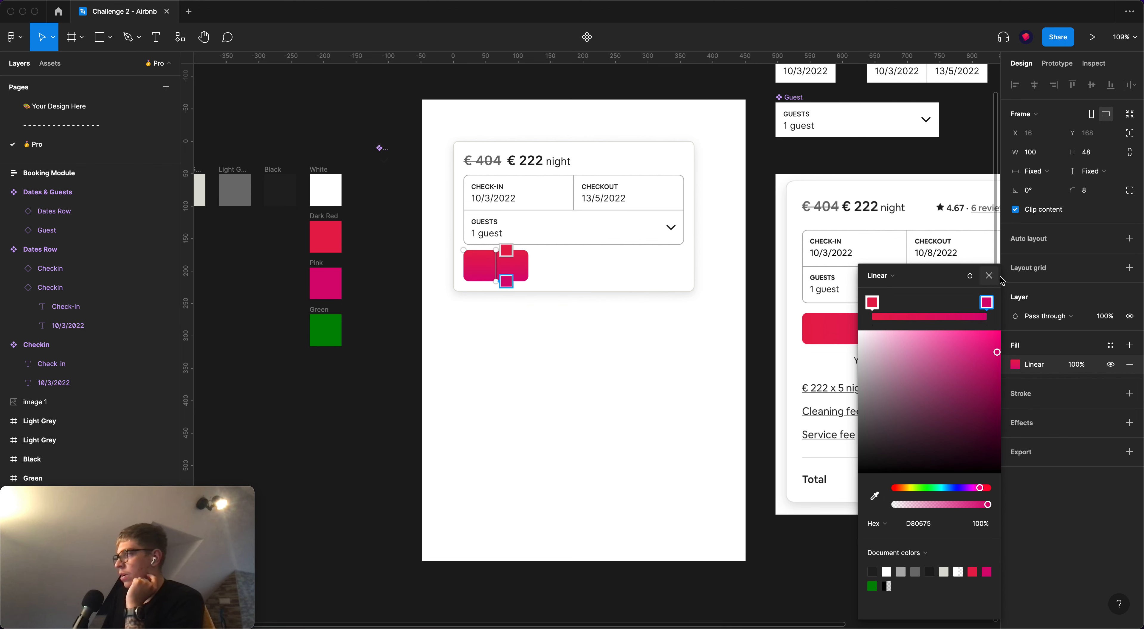
{"action": "left_click", "coordinate": [989, 276]}
{"action": "left_click_drag", "start_coordinate": [748, 321], "coordinate": [662, 311]}
{"action": "left_click", "coordinate": [671, 320]}
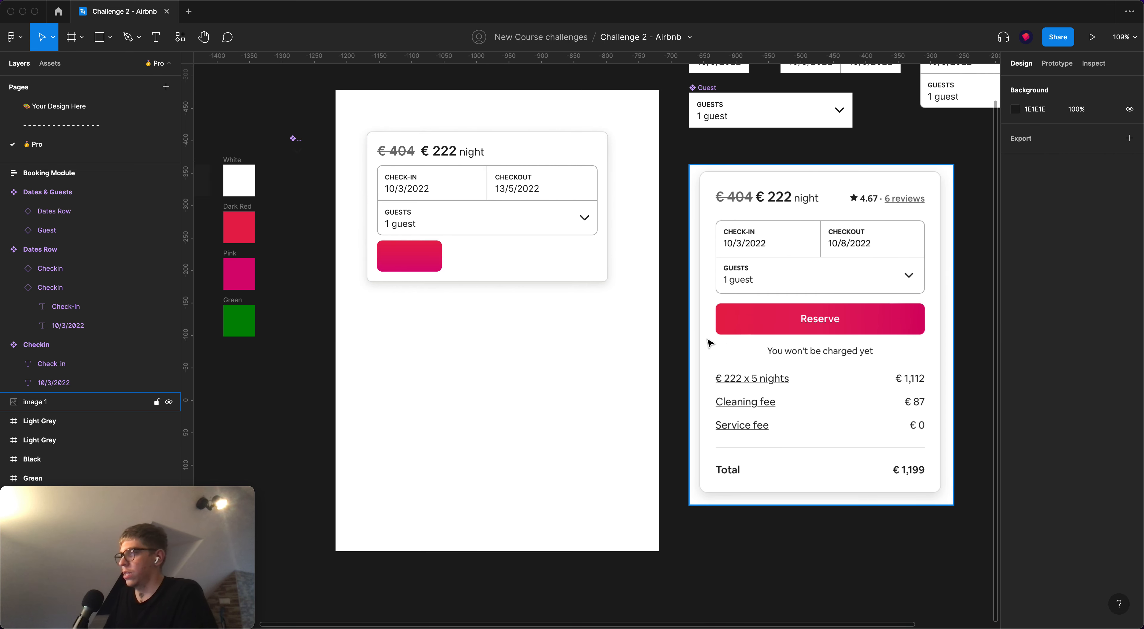
{"action": "left_click_drag", "start_coordinate": [708, 339], "coordinate": [939, 300]}
{"action": "left_click", "coordinate": [430, 335]}
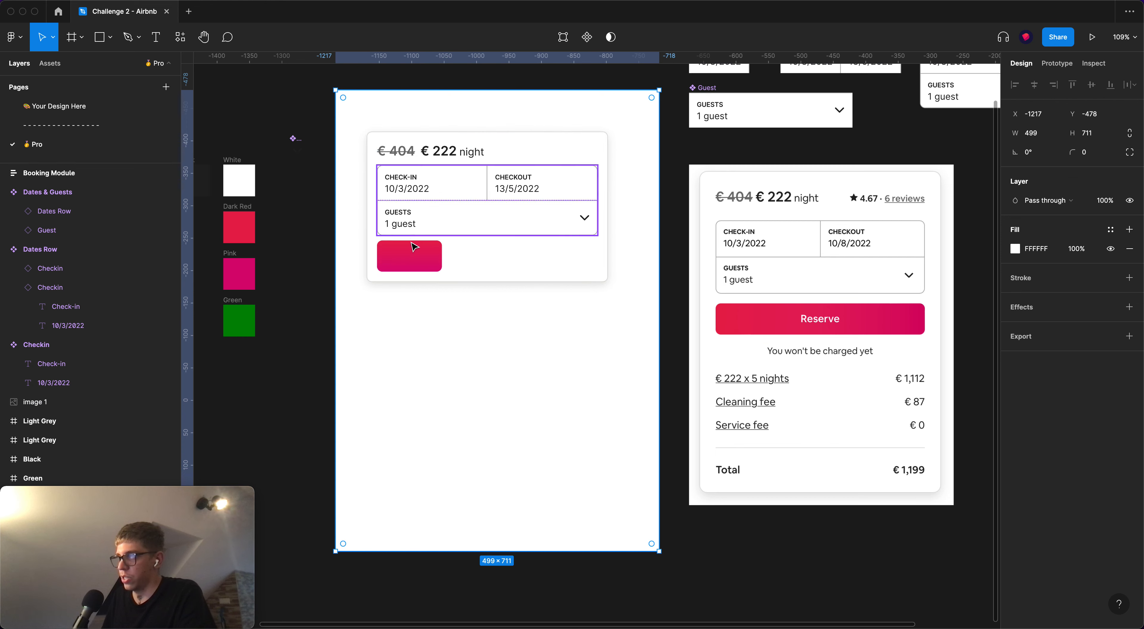
Set the CTA frame's width to Fill container inside the booking module
{"action": "left_click", "coordinate": [438, 261]}
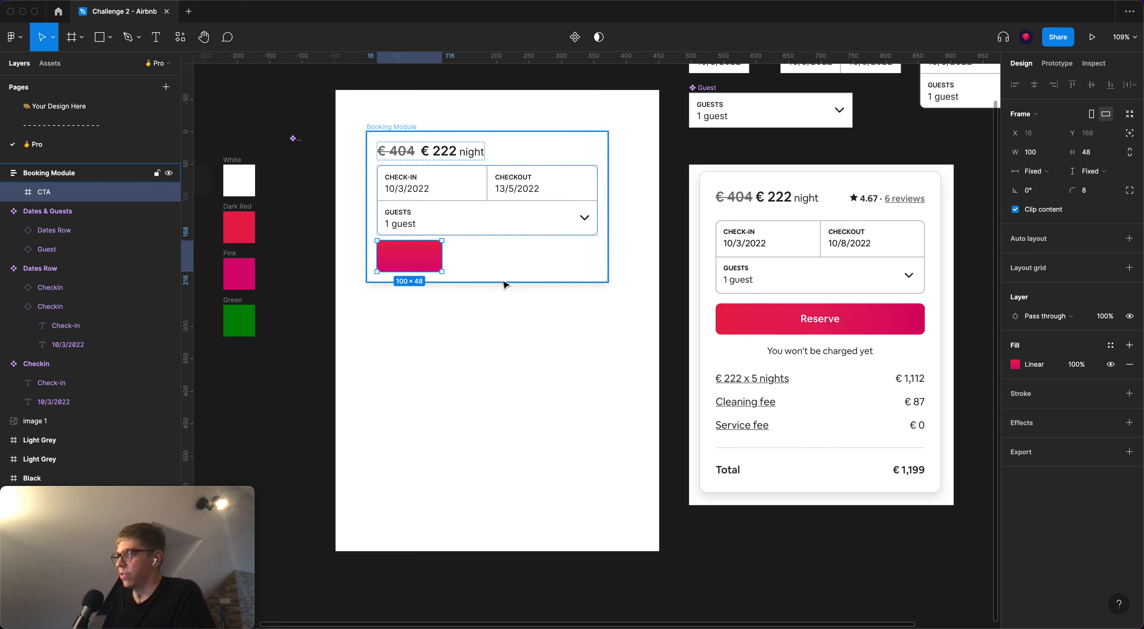
{"action": "left_click", "coordinate": [1033, 171]}
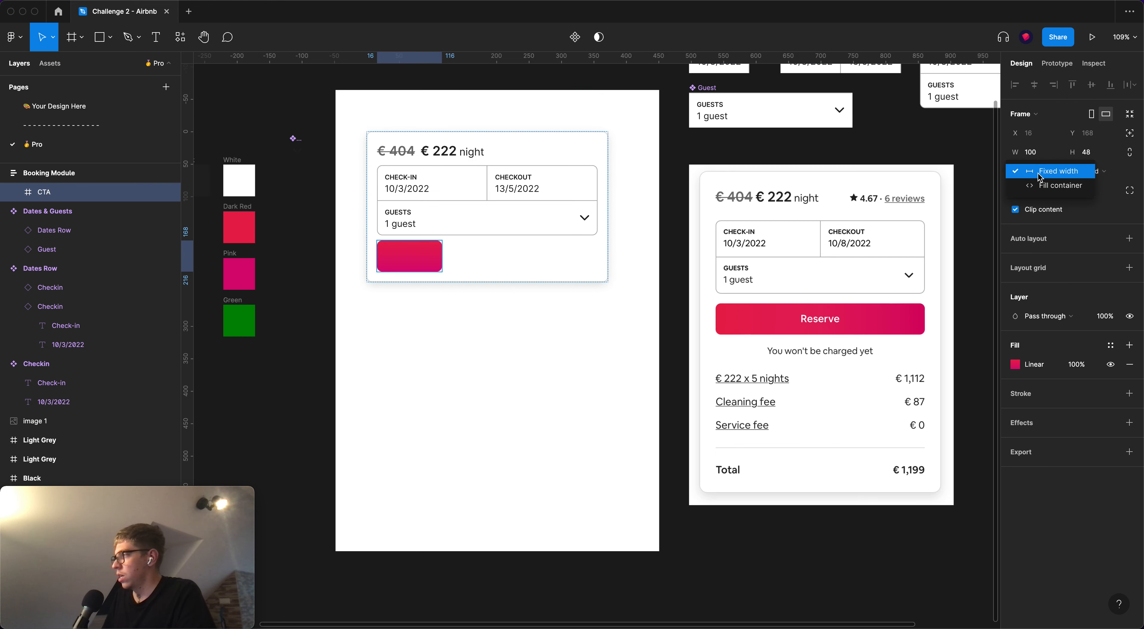
{"action": "left_click", "coordinate": [1043, 191]}
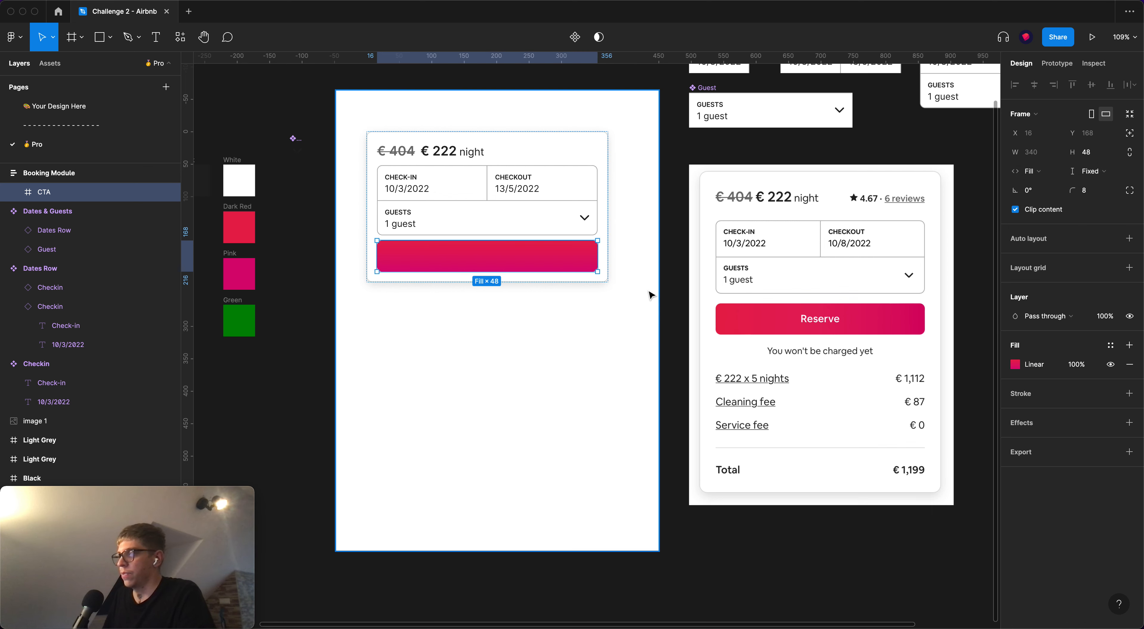
Add a text layer reading "Reserve" on the empty canvas below the colour swatches
{"action": "left_click_drag", "start_coordinate": [651, 294], "coordinate": [698, 294]}
{"action": "key", "text": "t"}
{"action": "left_click", "coordinate": [313, 426]}
{"action": "type", "text": "RESERVE"}
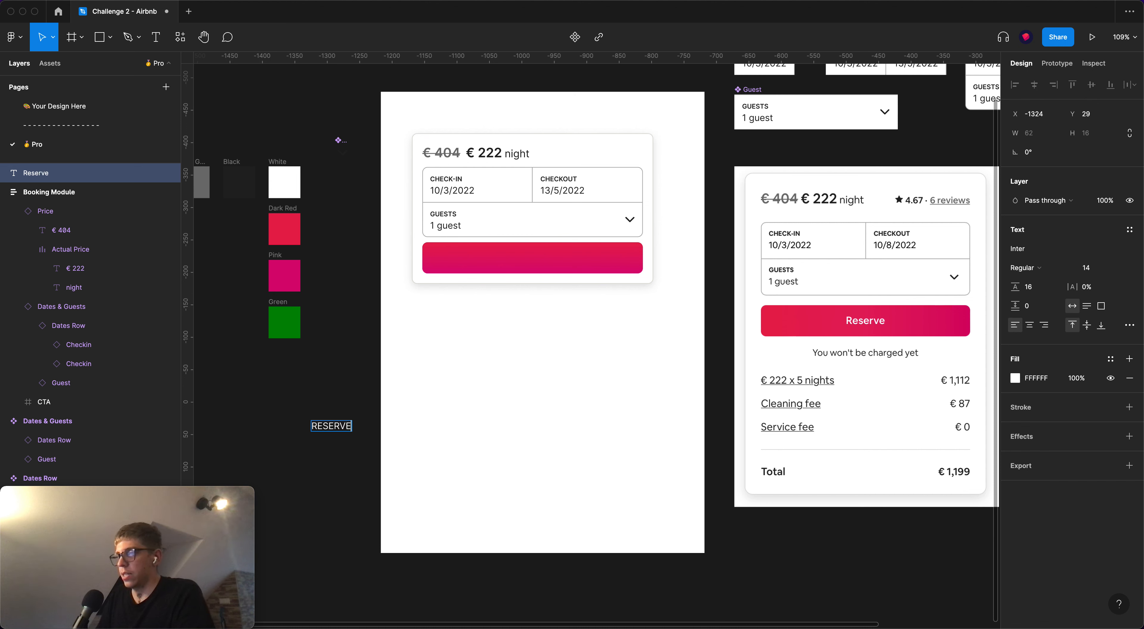
{"action": "key", "text": "Escape"}
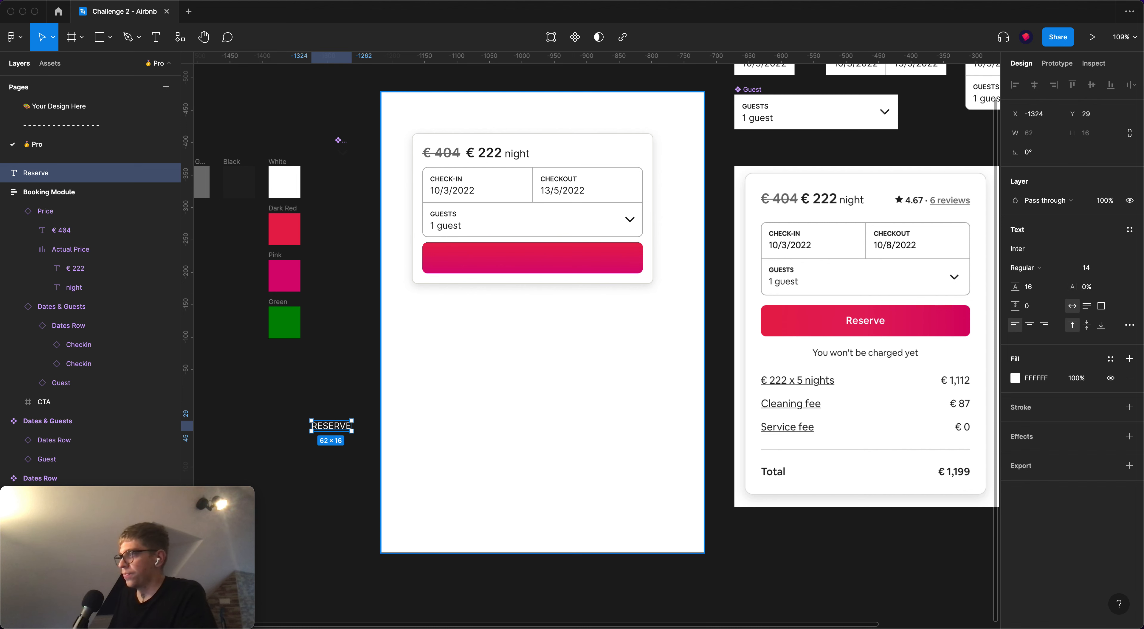
Style the Reserve text as Semi Bold with no case transform and place it in the centre of the CTA frame
{"action": "left_click", "coordinate": [1026, 268]}
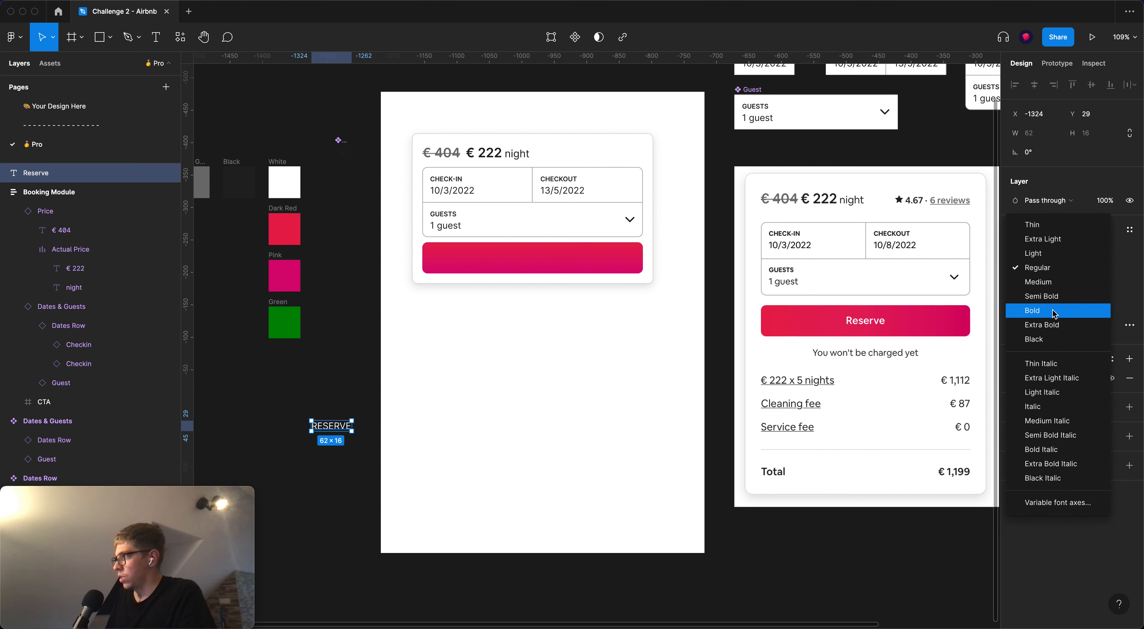
{"action": "left_click", "coordinate": [1049, 295]}
{"action": "left_click", "coordinate": [1130, 325]}
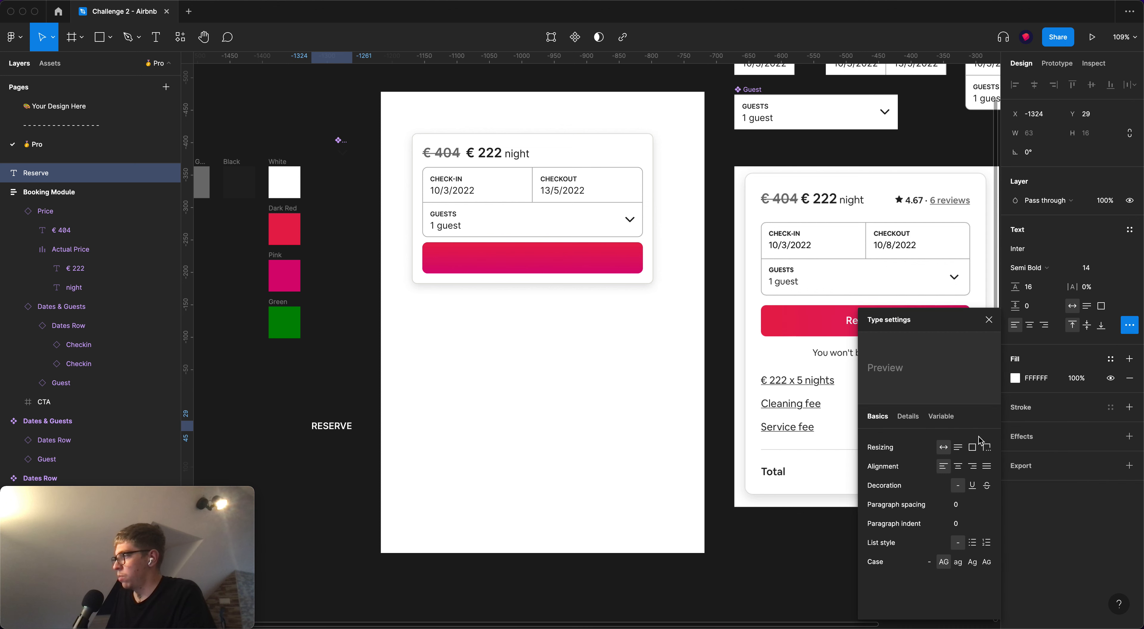
{"action": "left_click", "coordinate": [930, 562]}
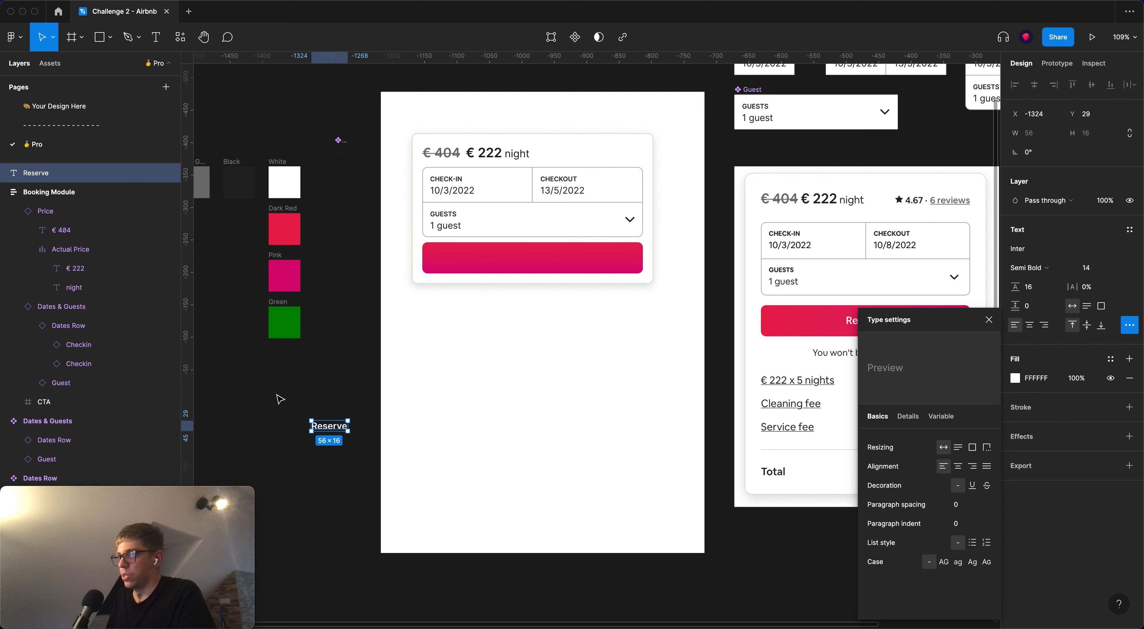
{"action": "left_click_drag", "start_coordinate": [331, 425], "coordinate": [539, 261]}
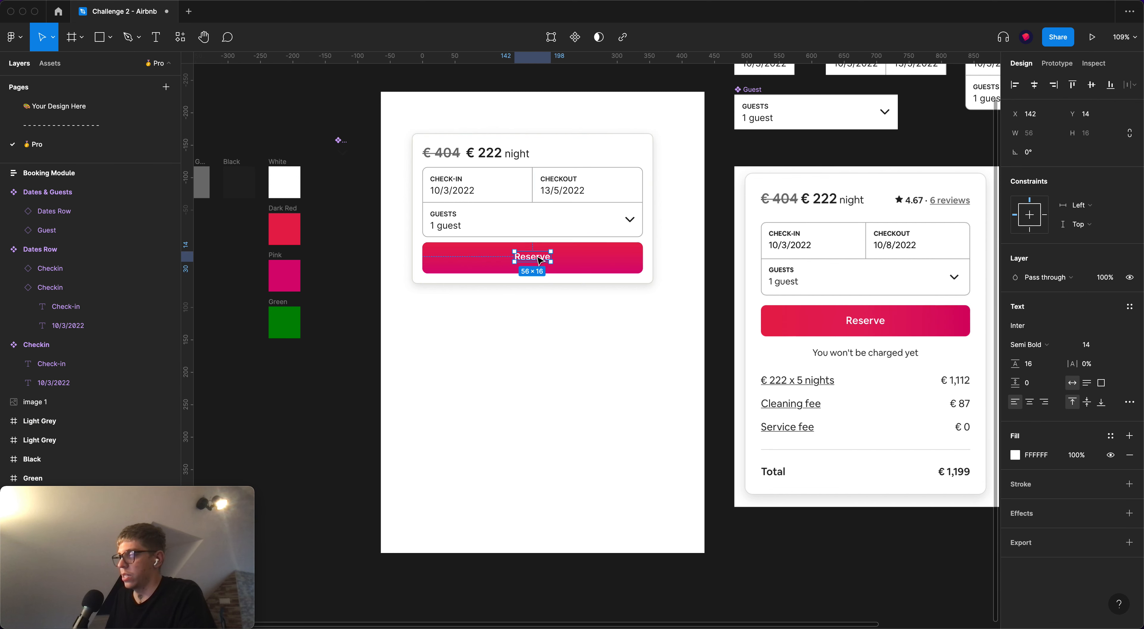
Apply auto layout to the CTA frame that holds the Reserve text
{"action": "left_click", "coordinate": [576, 266]}
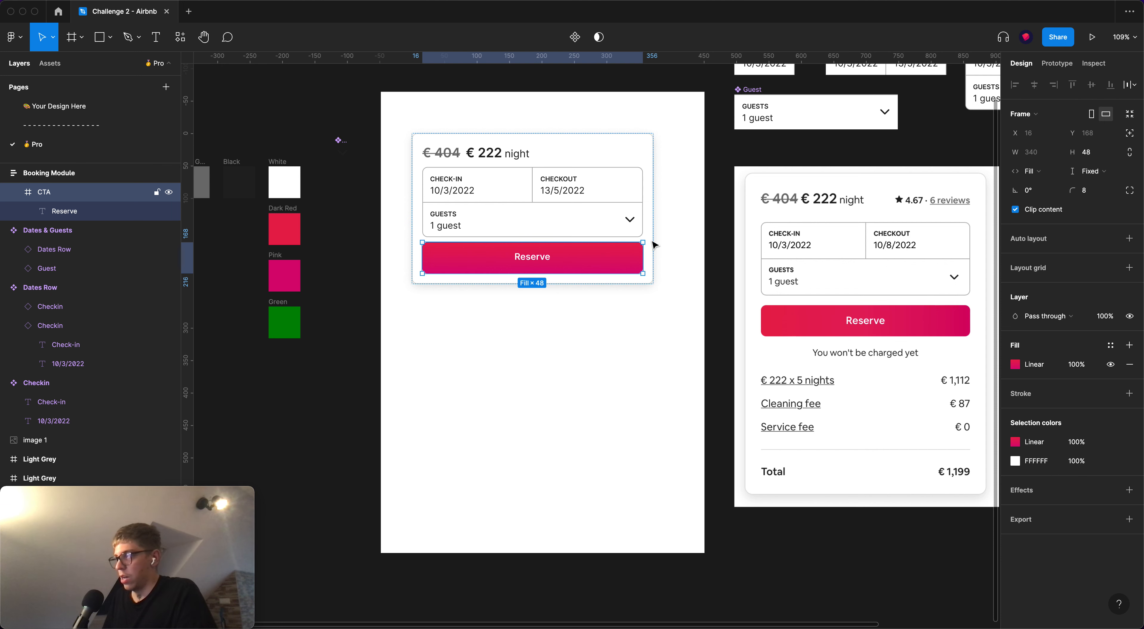
{"action": "left_click", "coordinate": [1043, 244]}
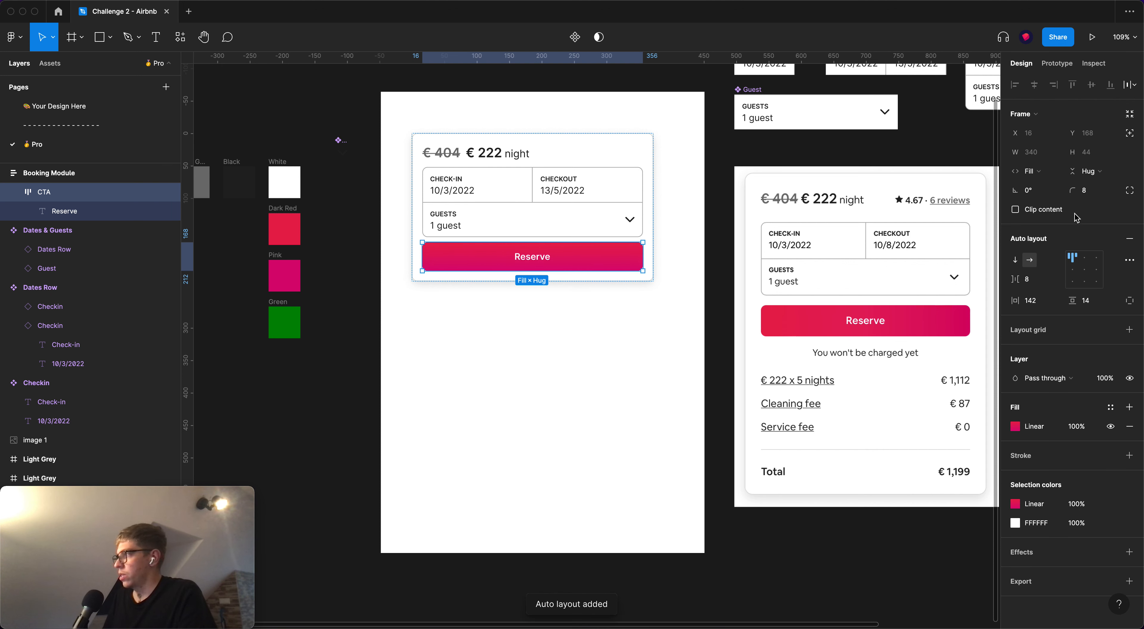
{"action": "left_click", "coordinate": [1083, 173]}
{"action": "left_click", "coordinate": [1084, 174]}
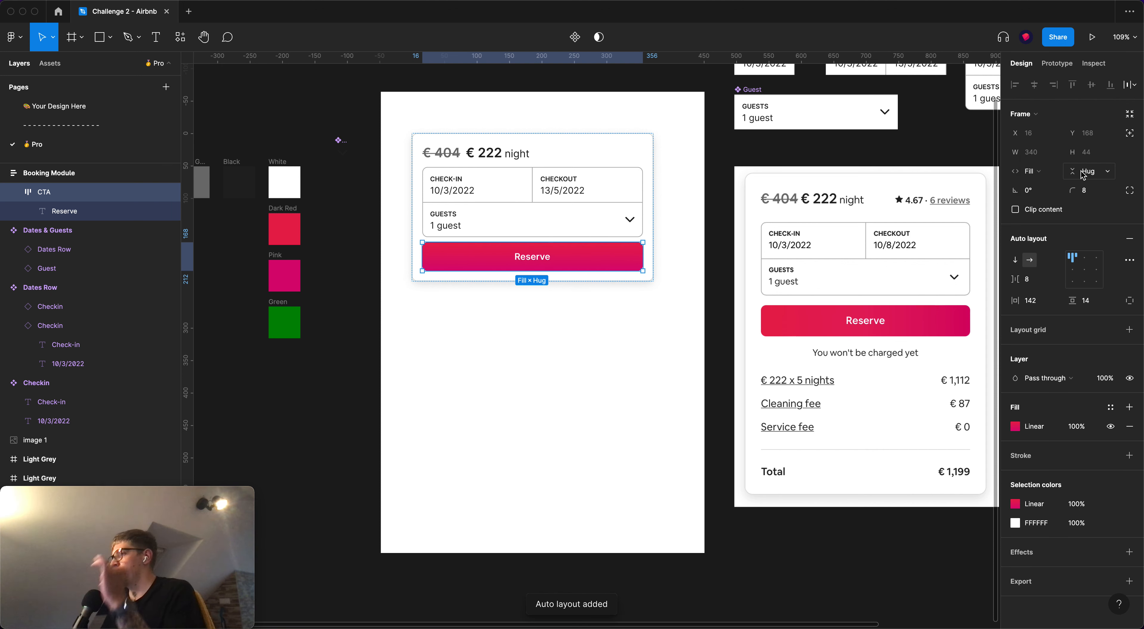
{"action": "key", "text": "ctrl+z"}
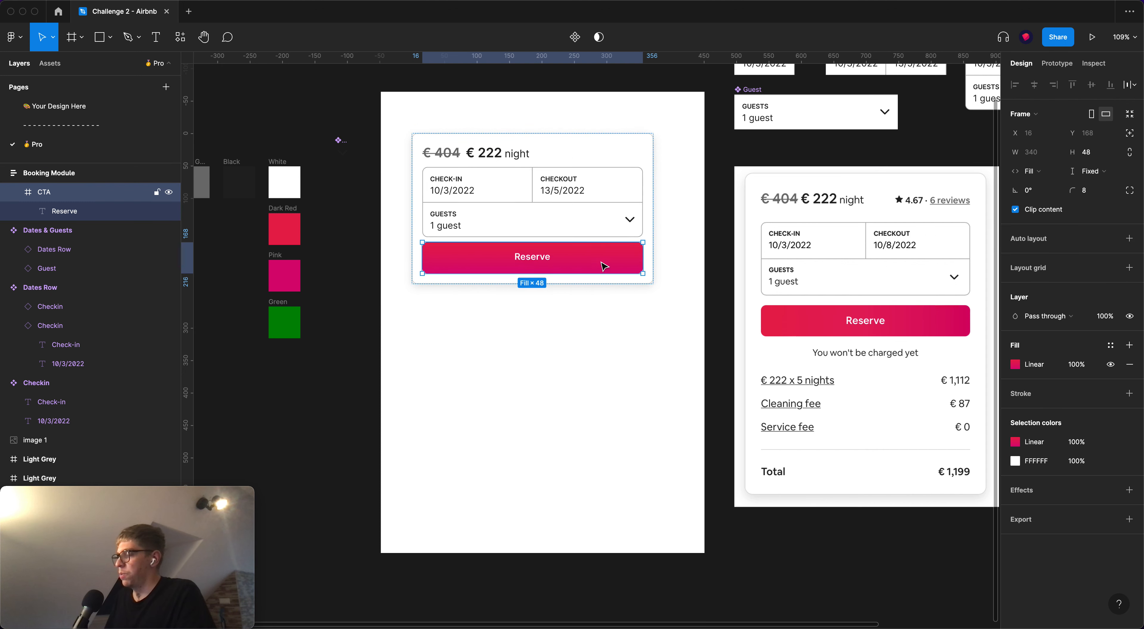
{"action": "key", "text": "ctrl+shift+z"}
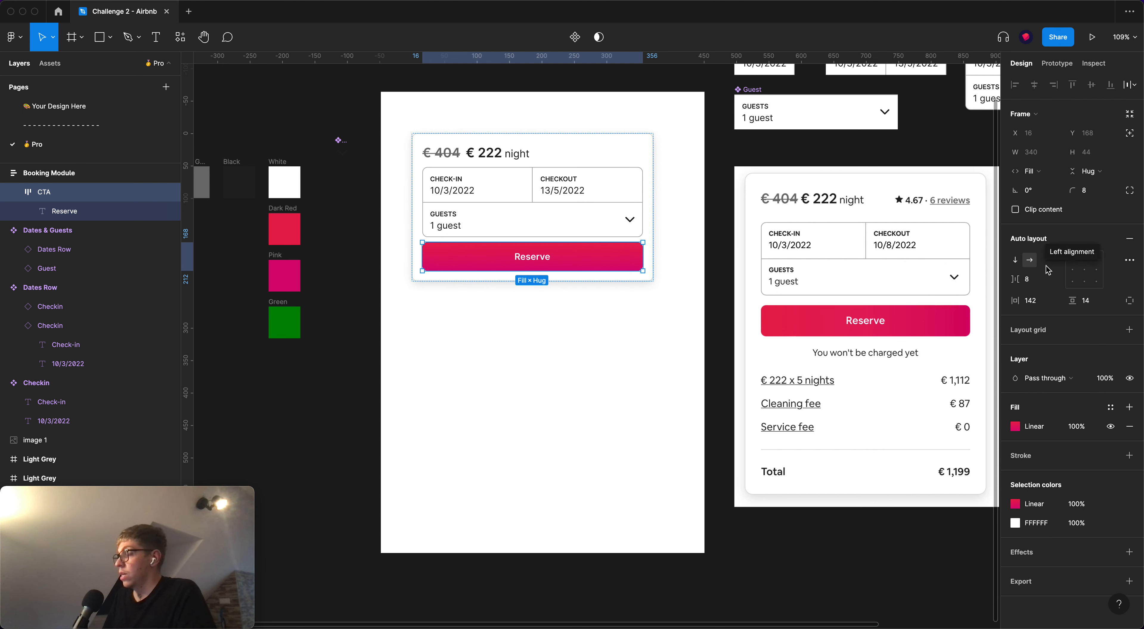
Switch the CTA frame's height from Hug contents to Fixed and set it to 48
{"action": "left_click", "coordinate": [932, 338]}
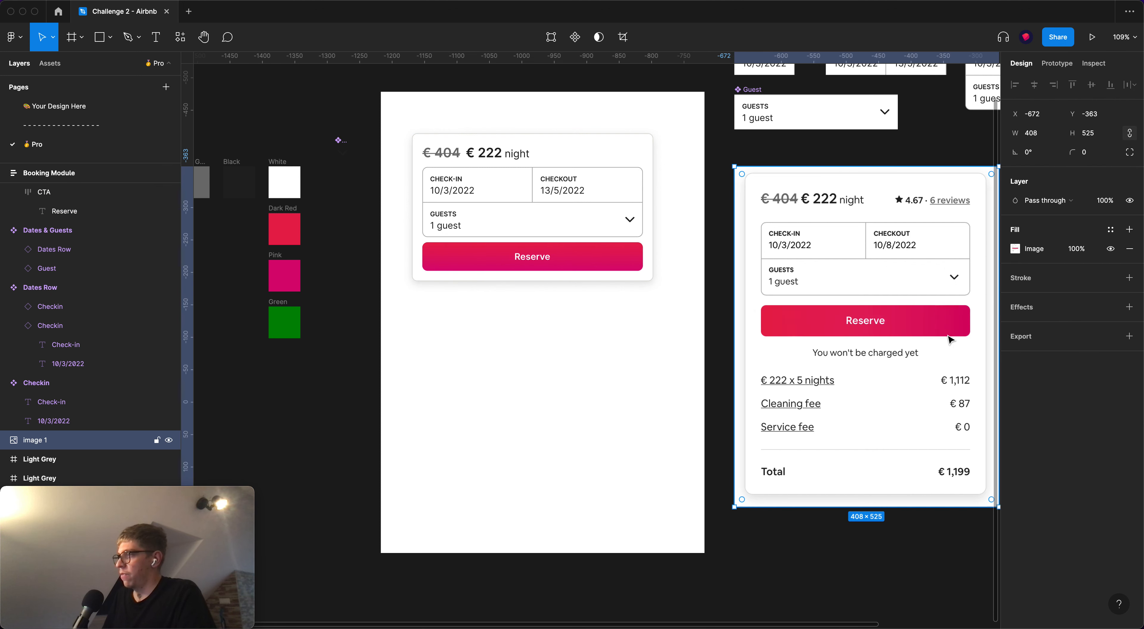
{"action": "left_click", "coordinate": [610, 266]}
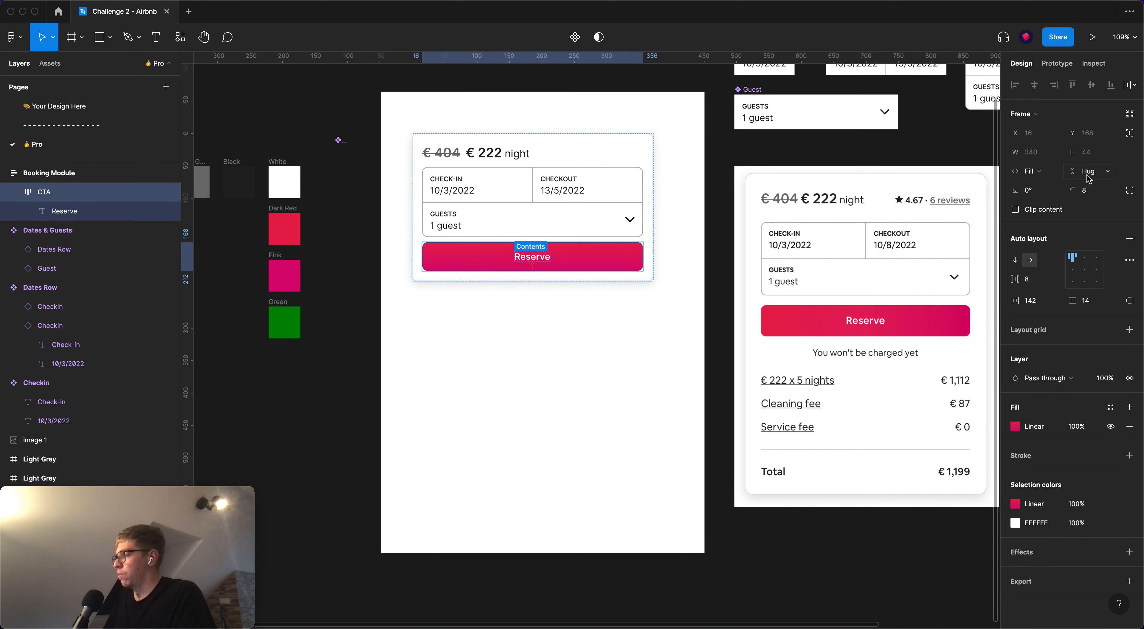
{"action": "left_click", "coordinate": [1099, 177]}
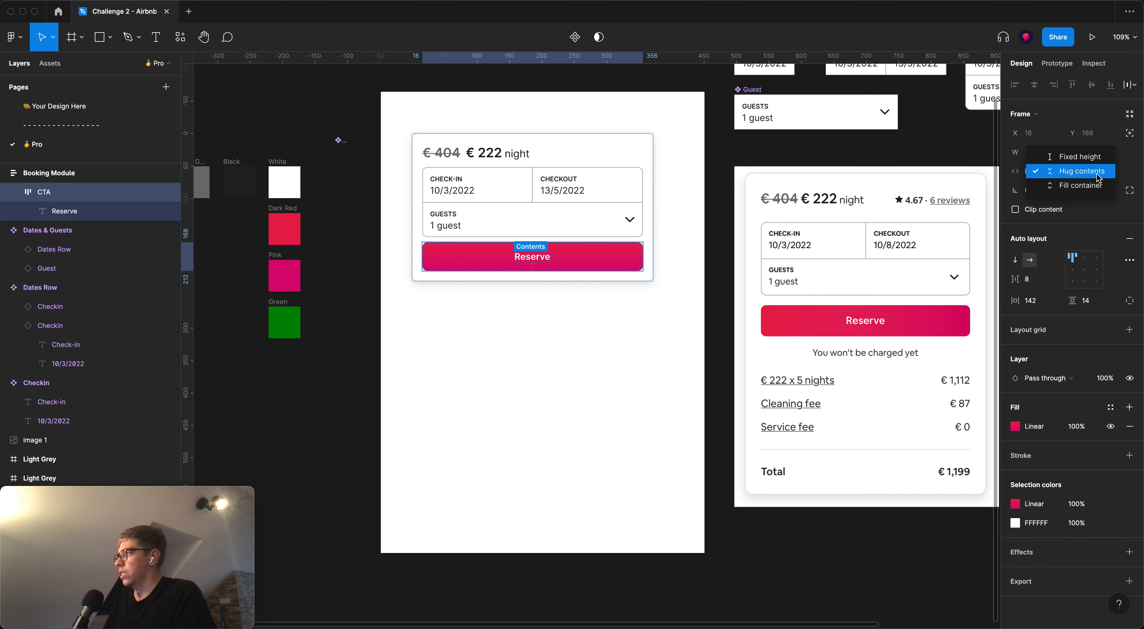
{"action": "left_click", "coordinate": [1071, 157]}
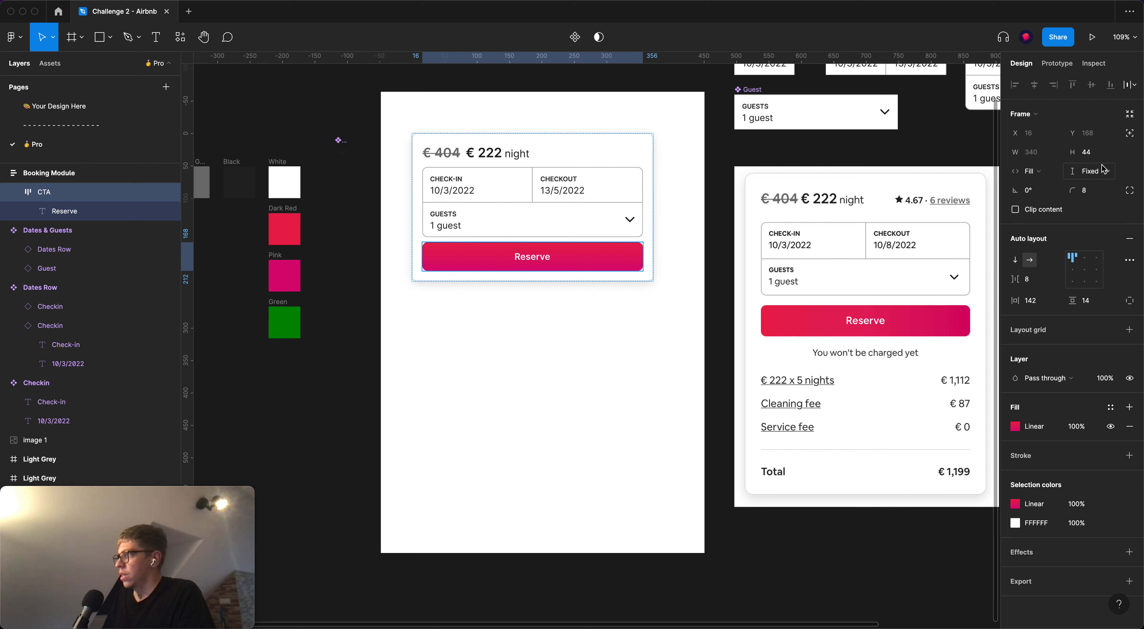
{"action": "left_click", "coordinate": [1100, 175]}
{"action": "left_click", "coordinate": [1093, 175]}
{"action": "left_click", "coordinate": [1098, 153]}
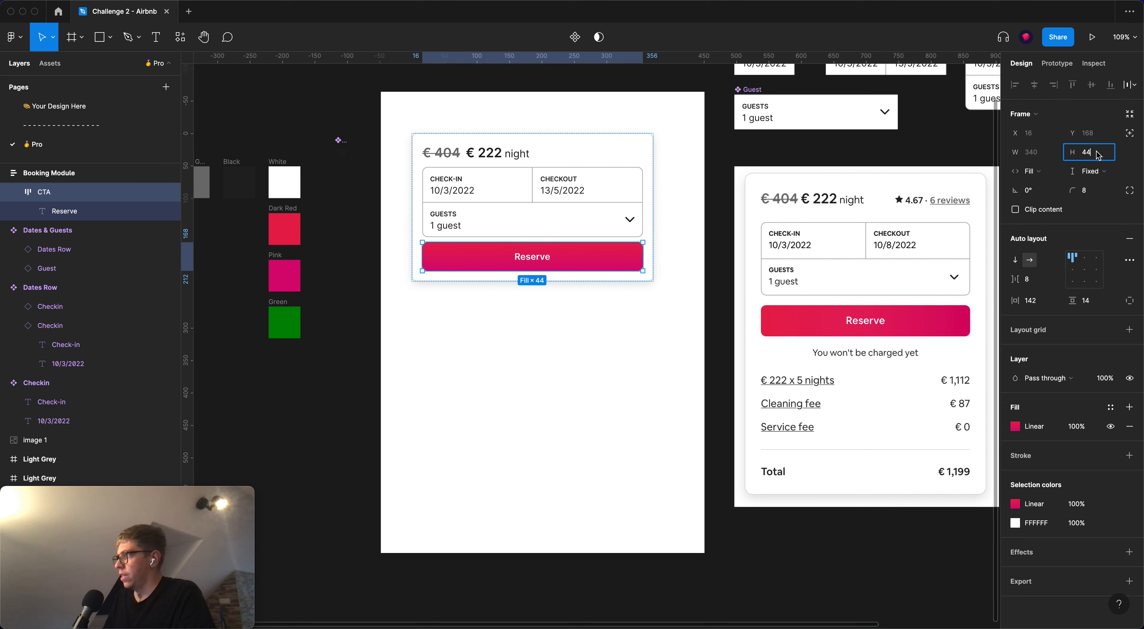
{"action": "key", "text": "Return"}
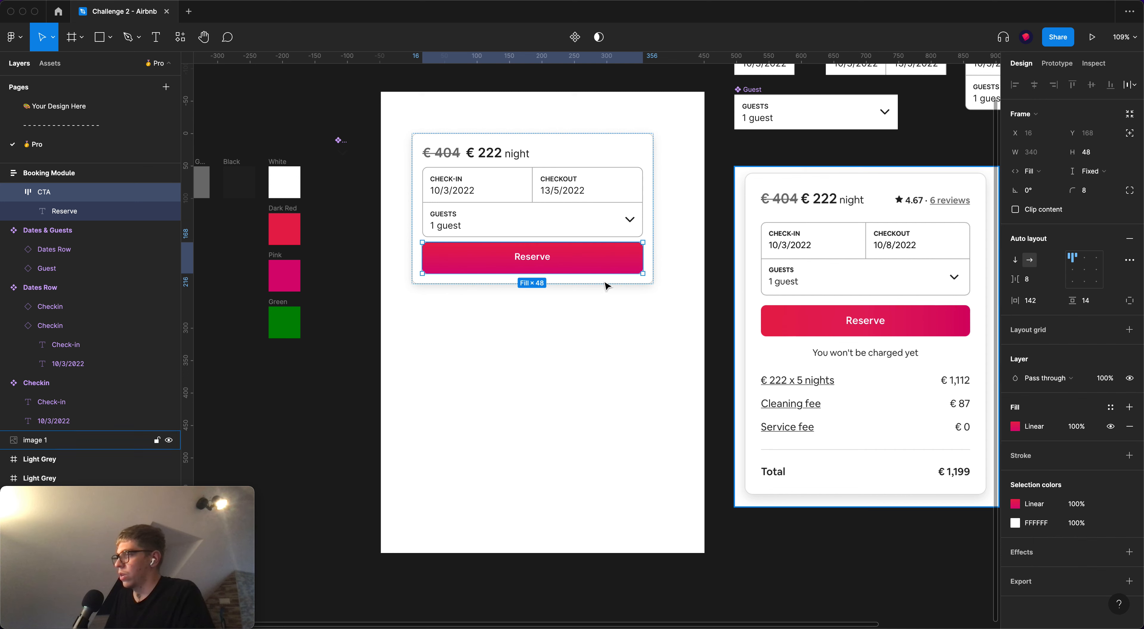
Set the CTA frame's horizontal and vertical padding to 0 and align its content to the centre both ways
{"action": "double_click", "coordinate": [549, 261]}
{"action": "left_click", "coordinate": [614, 266]}
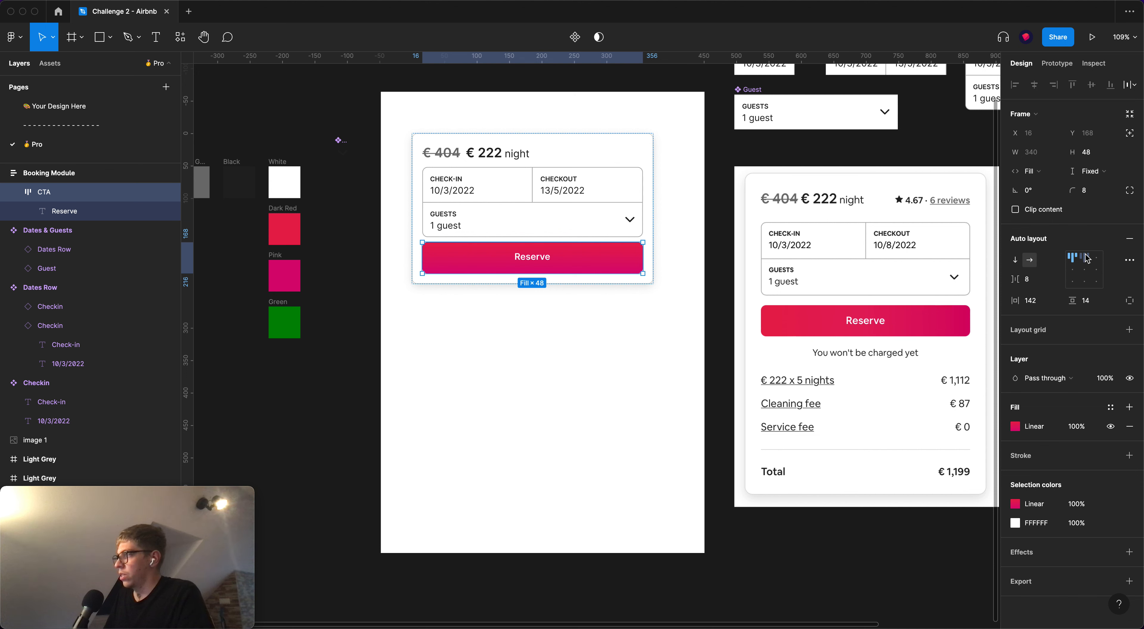
{"action": "left_click", "coordinate": [1086, 274]}
{"action": "left_click", "coordinate": [1072, 271]}
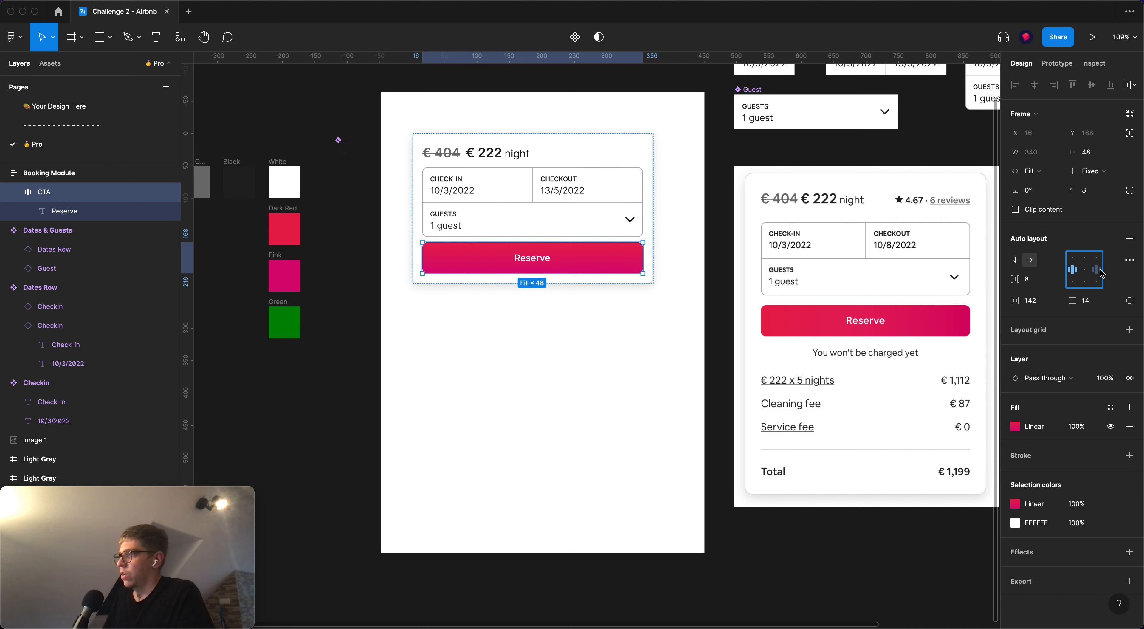
{"action": "left_click", "coordinate": [1031, 301]}
{"action": "type", "text": "0"}
{"action": "key", "text": "Tab"}
{"action": "type", "text": "0"}
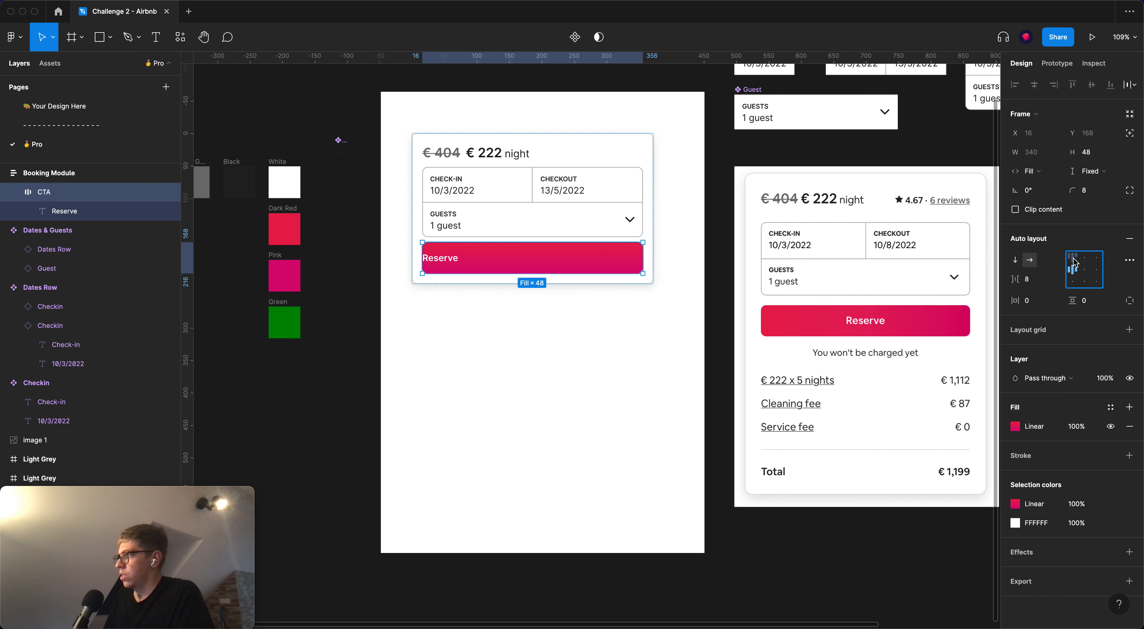
{"action": "left_click", "coordinate": [1094, 282]}
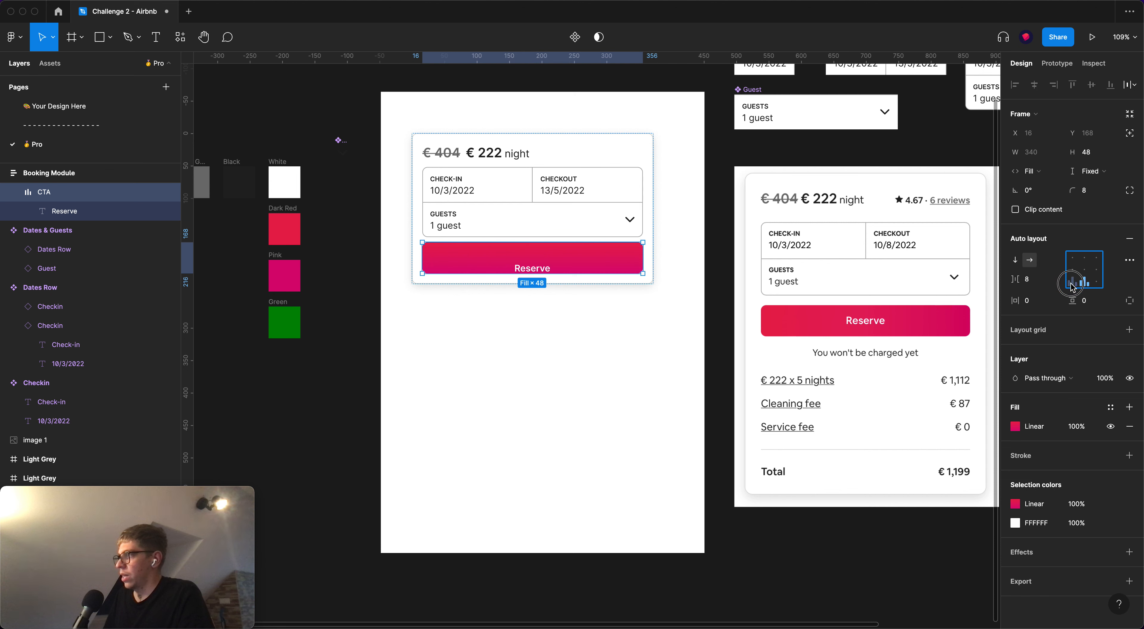
{"action": "left_click", "coordinate": [1084, 269]}
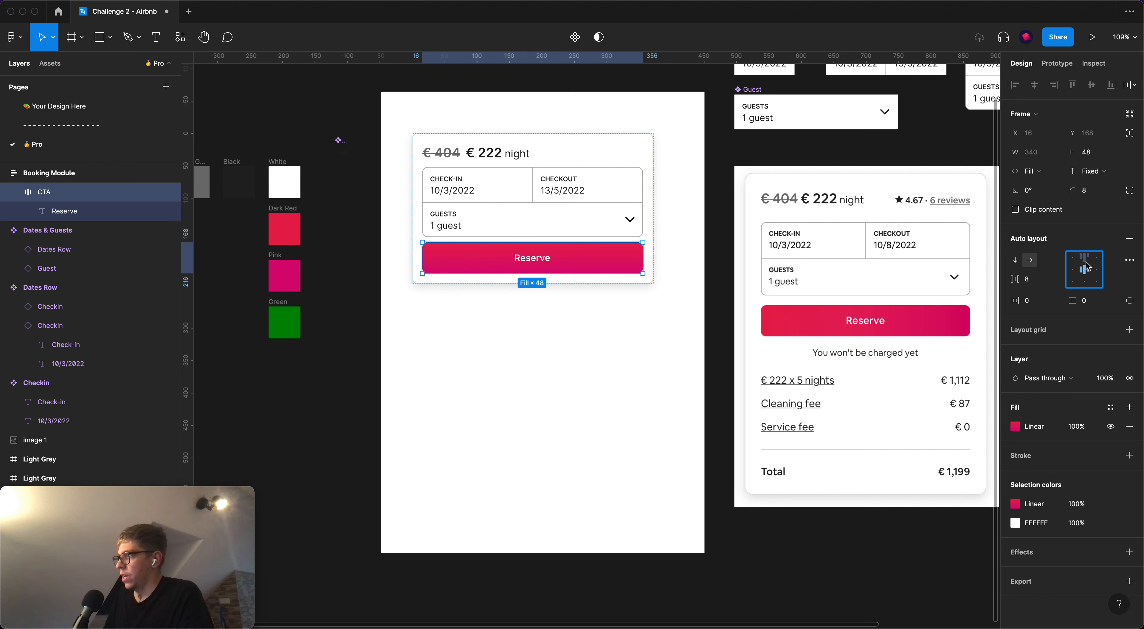
Try a Hug contents height with 16 vertical padding on the CTA frame
{"action": "left_click", "coordinate": [1094, 172]}
{"action": "left_click", "coordinate": [1087, 192]}
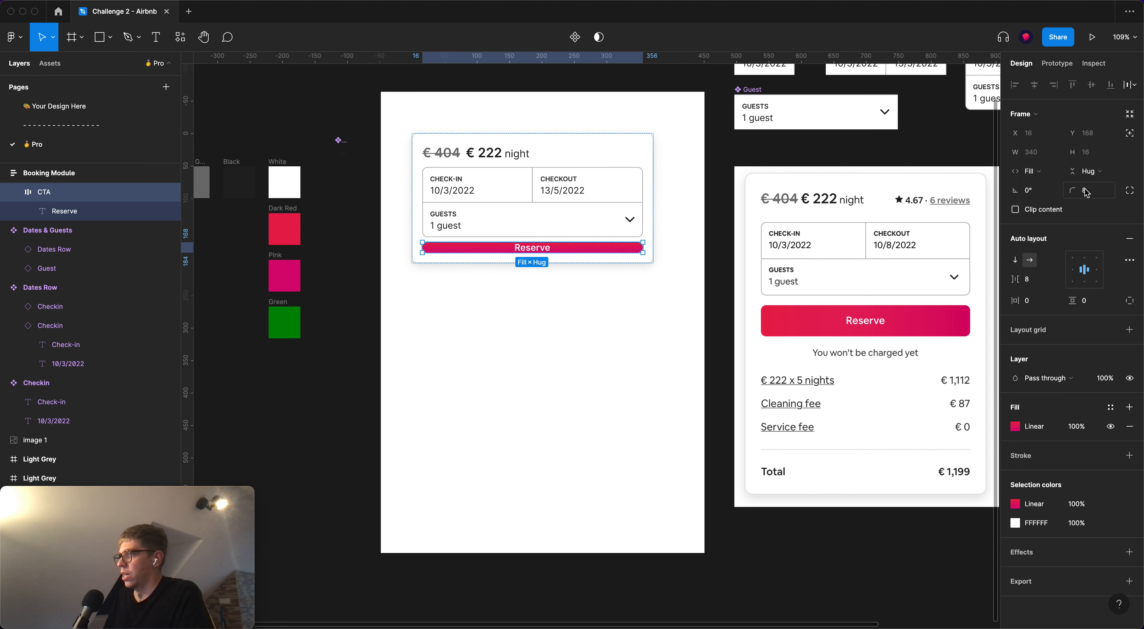
{"action": "left_click", "coordinate": [1088, 305]}
{"action": "type", "text": "1"}
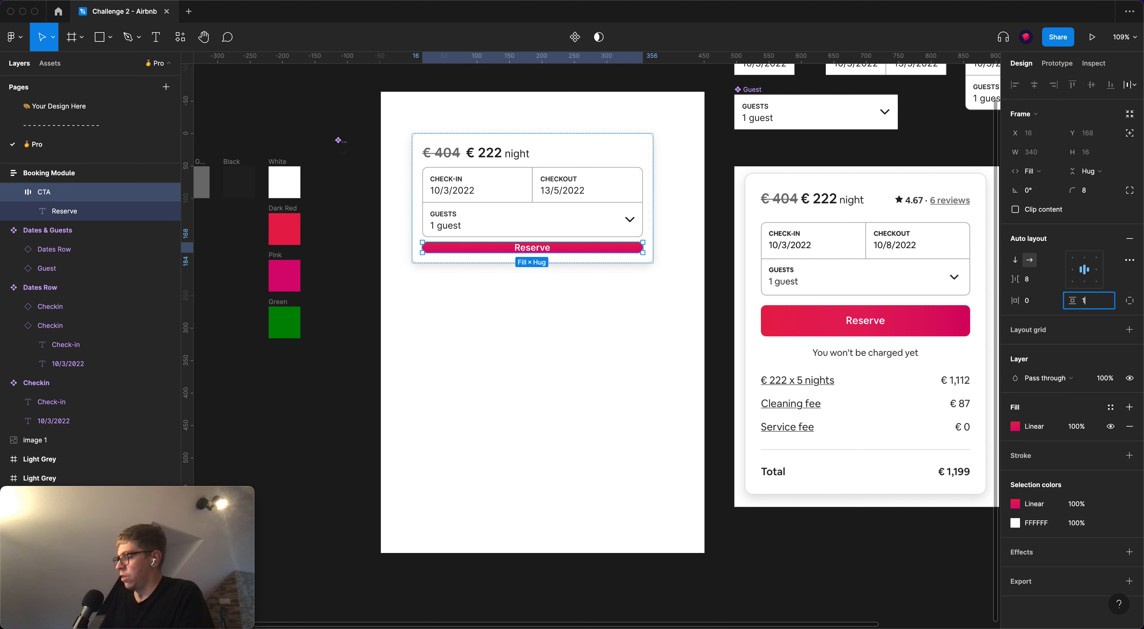
{"action": "type", "text": "6"}
{"action": "key", "text": "Return"}
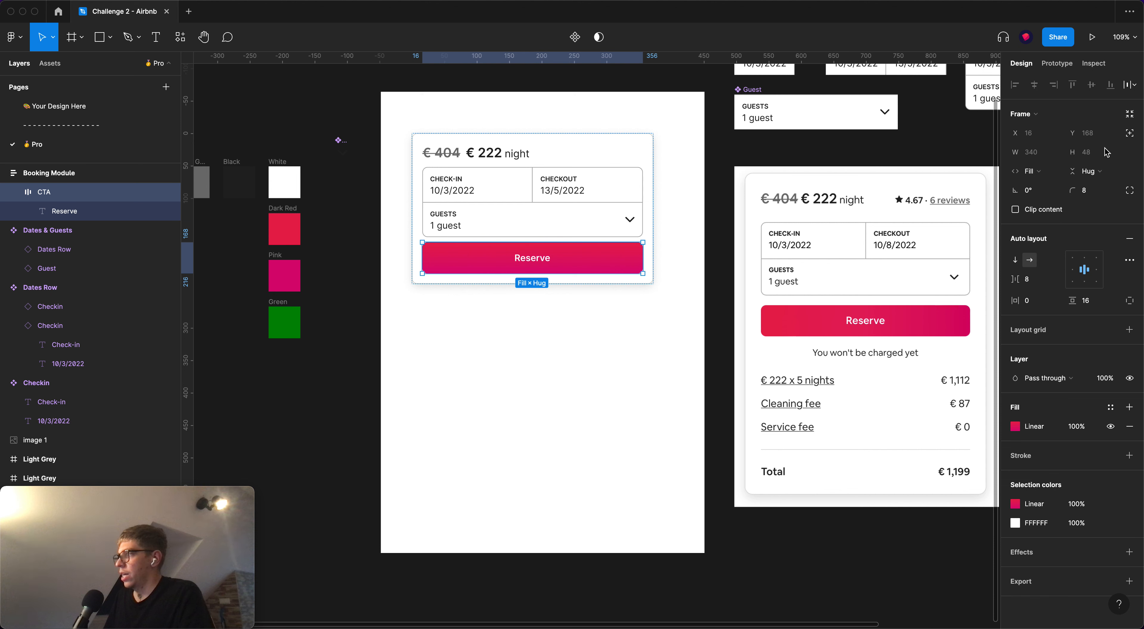
Return the CTA frame to 0 vertical padding and a fixed height of 48 with centred content
{"action": "left_click", "coordinate": [1086, 304]}
{"action": "type", "text": "0"}
{"action": "key", "text": "Return"}
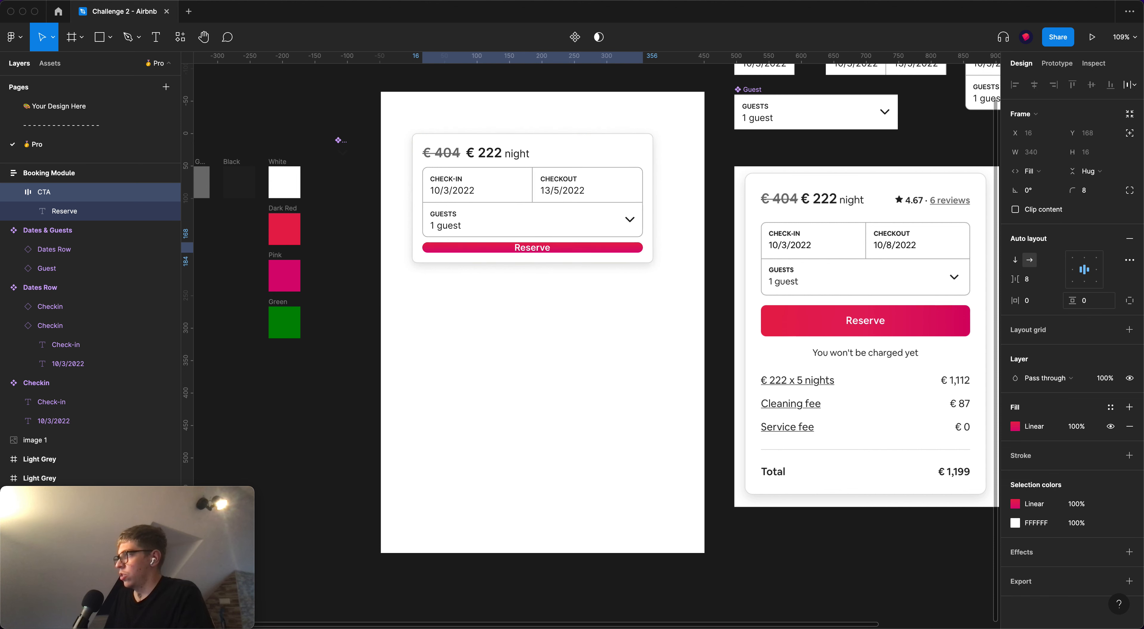
{"action": "left_click", "coordinate": [1094, 171]}
{"action": "left_click", "coordinate": [1093, 152]}
{"action": "left_click", "coordinate": [1094, 153]}
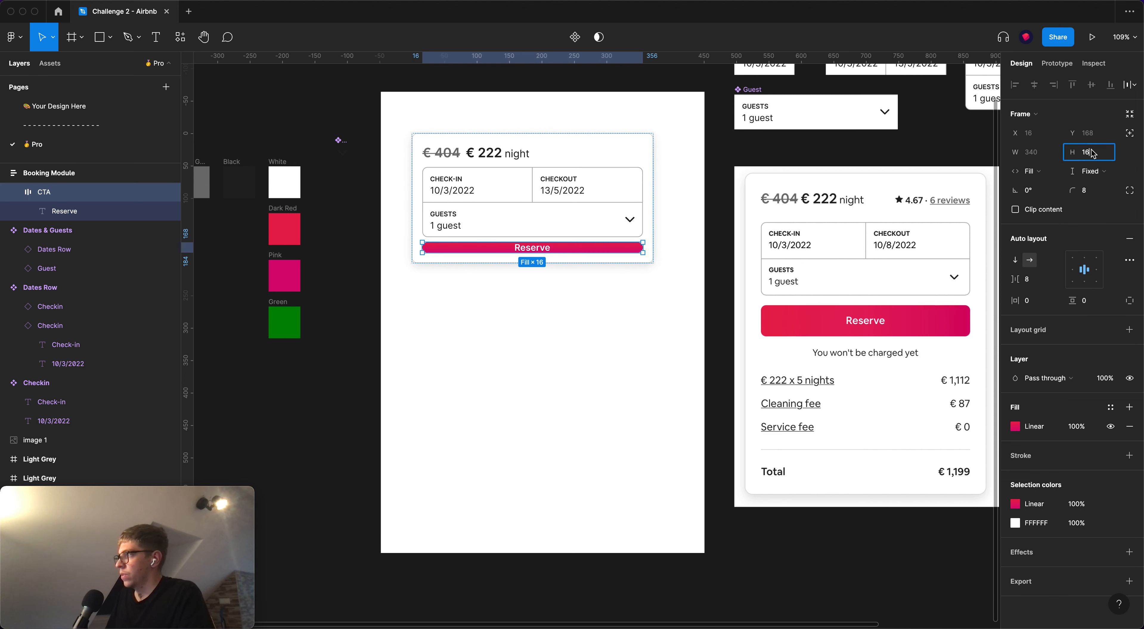
{"action": "type", "text": "48"}
{"action": "key", "text": "Return"}
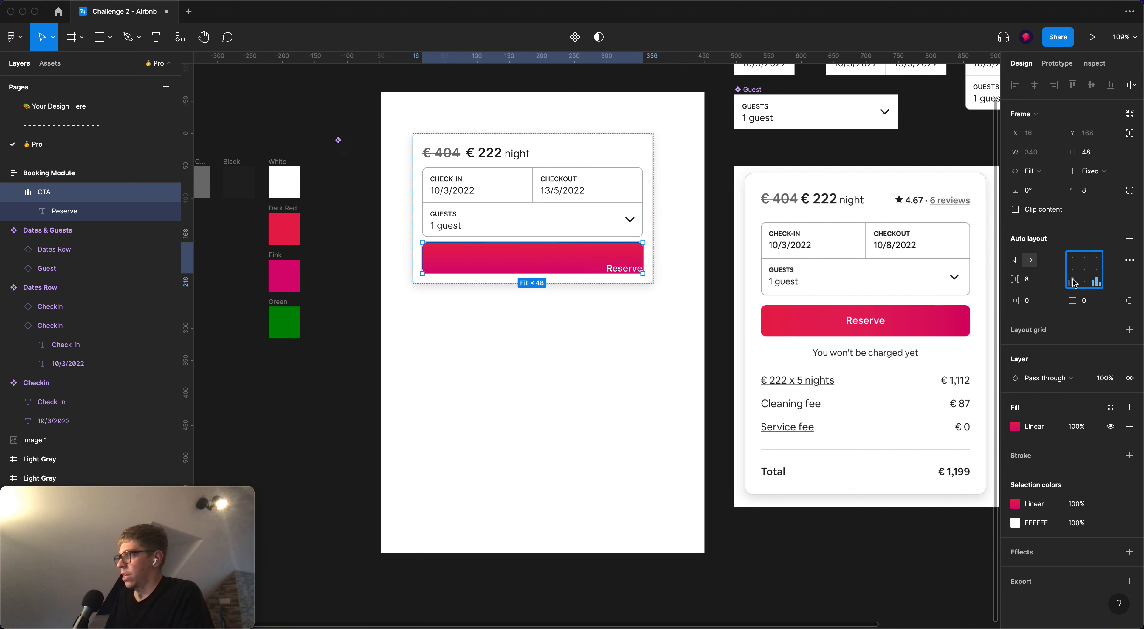
{"action": "left_click", "coordinate": [1084, 276]}
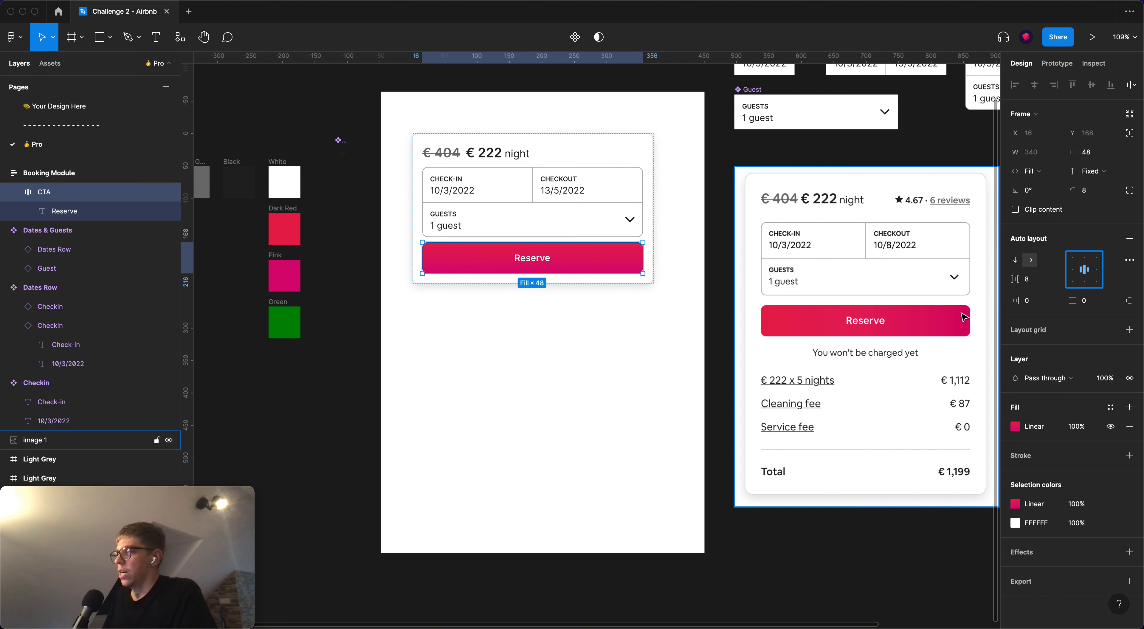
Redirect the Reserve button's linear gradient to run from red at its lower-left corner to pink at its upper-right corner
{"action": "left_click", "coordinate": [730, 333]}
{"action": "scroll", "coordinate": [746, 334], "scroll_direction": "left", "scroll_amount": 2}
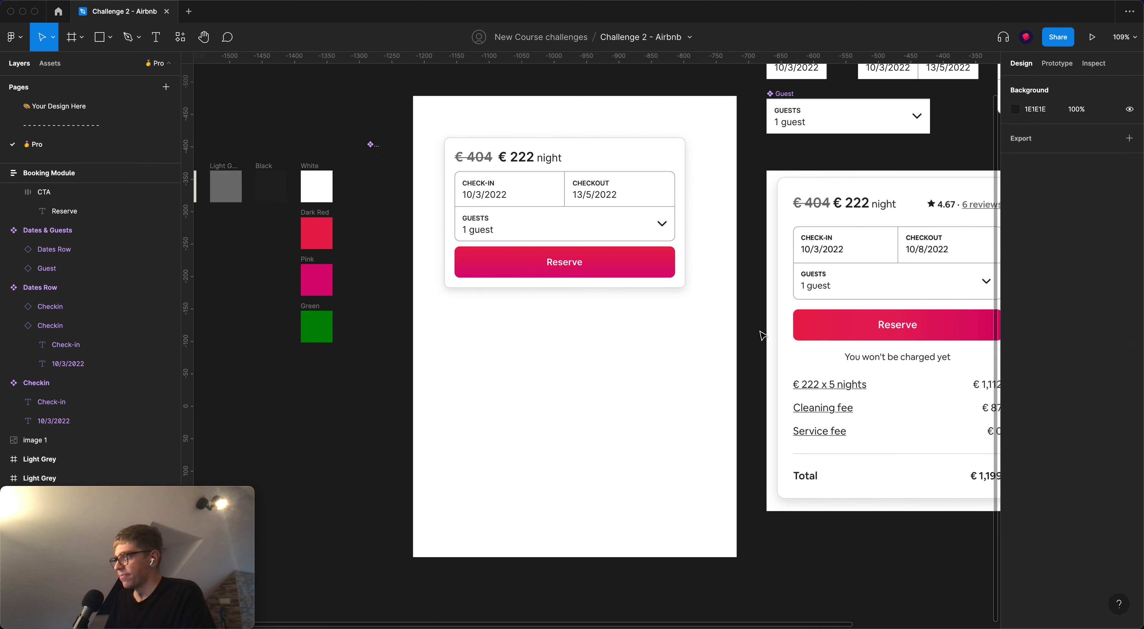
{"action": "left_click", "coordinate": [653, 266]}
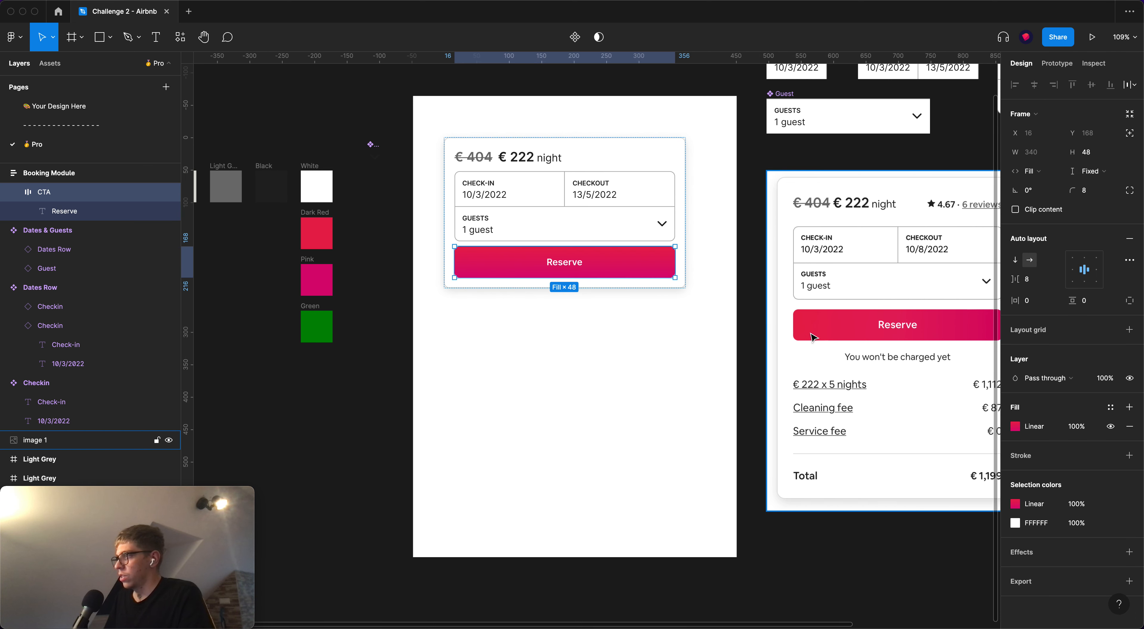
{"action": "left_click", "coordinate": [1017, 430]}
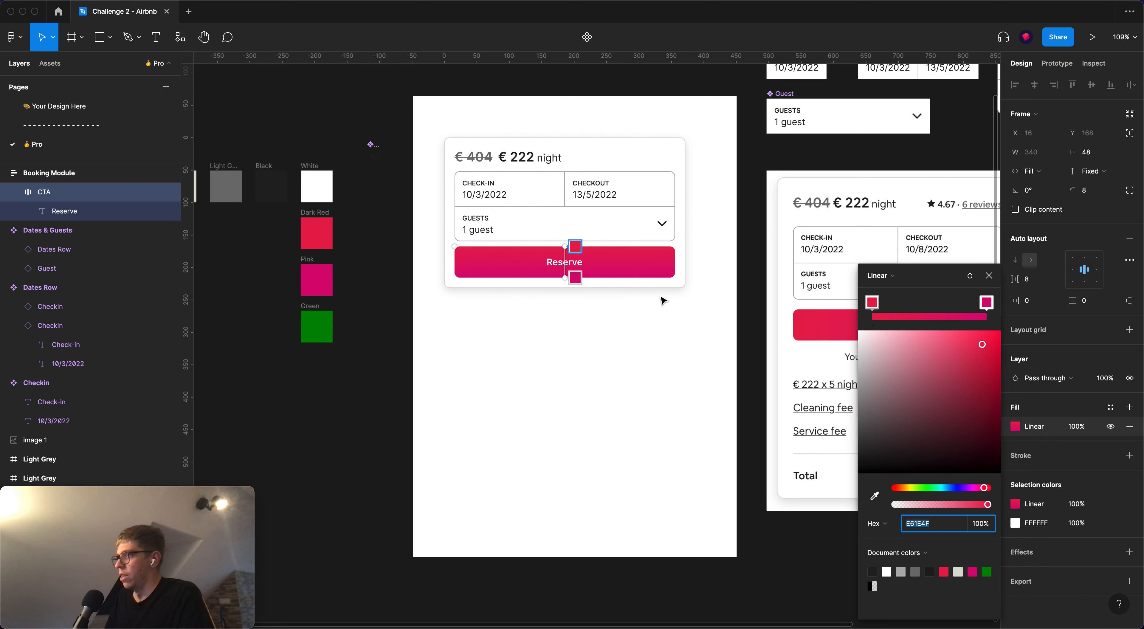
{"action": "left_click_drag", "start_coordinate": [572, 249], "coordinate": [453, 279]}
{"action": "left_click_drag", "start_coordinate": [565, 268], "coordinate": [676, 248]}
{"action": "mouse_move", "coordinate": [453, 276]}
{"action": "left_mouse_down"}
{"action": "mouse_move", "coordinate": [447, 283]}
{"action": "mouse_move", "coordinate": [465, 276]}
{"action": "mouse_move", "coordinate": [458, 258]}
{"action": "mouse_move", "coordinate": [455, 277]}
{"action": "mouse_move", "coordinate": [425, 283]}
{"action": "mouse_move", "coordinate": [453, 278]}
{"action": "left_mouse_up"}
Extend both ends of the Reserve button's gradient slightly beyond its left and right edges, keeping a slight upward slope
{"action": "scroll", "coordinate": [455, 278], "scroll_direction": "up", "scroll_amount": 3}
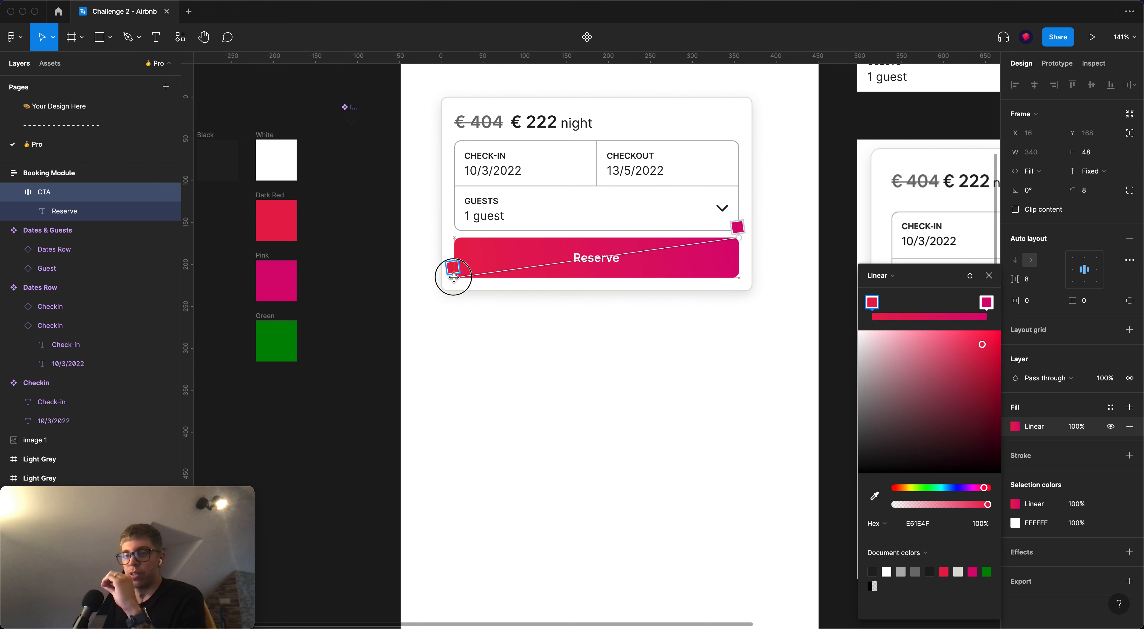
{"action": "left_click_drag", "start_coordinate": [454, 277], "coordinate": [433, 283]}
{"action": "left_click_drag", "start_coordinate": [740, 236], "coordinate": [768, 232]}
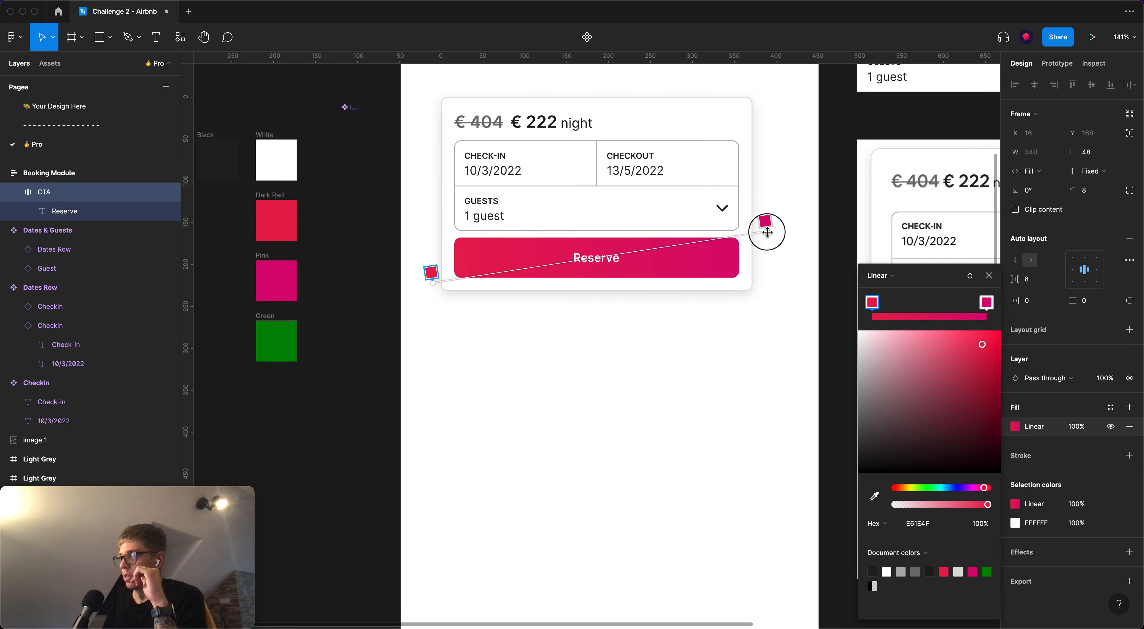
{"action": "left_click", "coordinate": [361, 326]}
{"action": "left_click", "coordinate": [362, 326]}
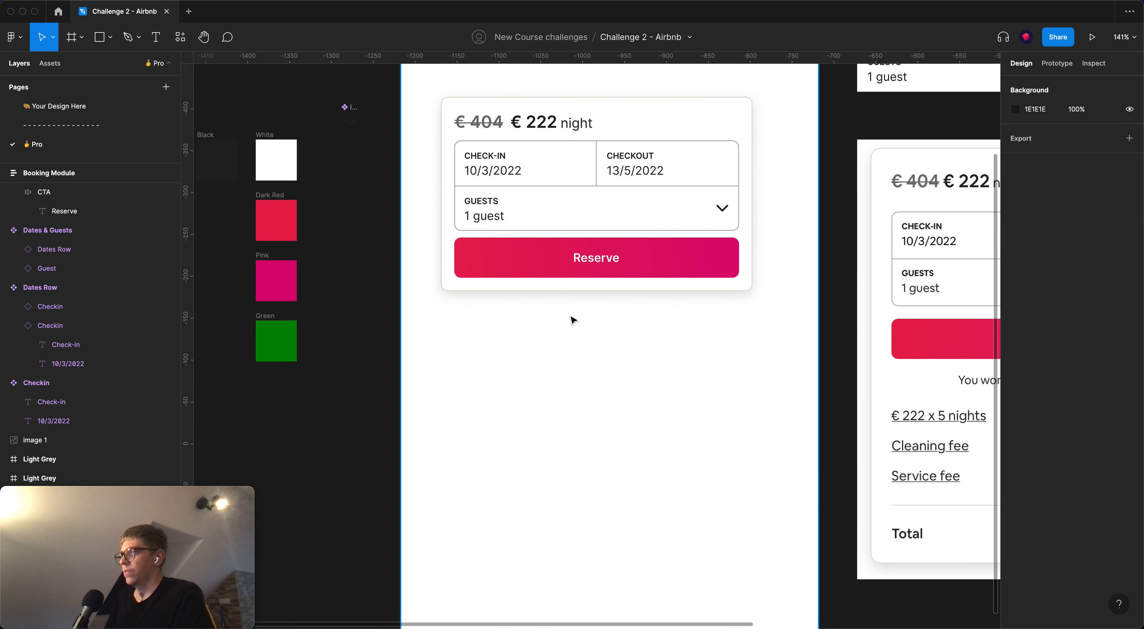
{"action": "scroll", "coordinate": [573, 320], "scroll_direction": "down", "scroll_amount": 5}
{"action": "left_click", "coordinate": [805, 335]}
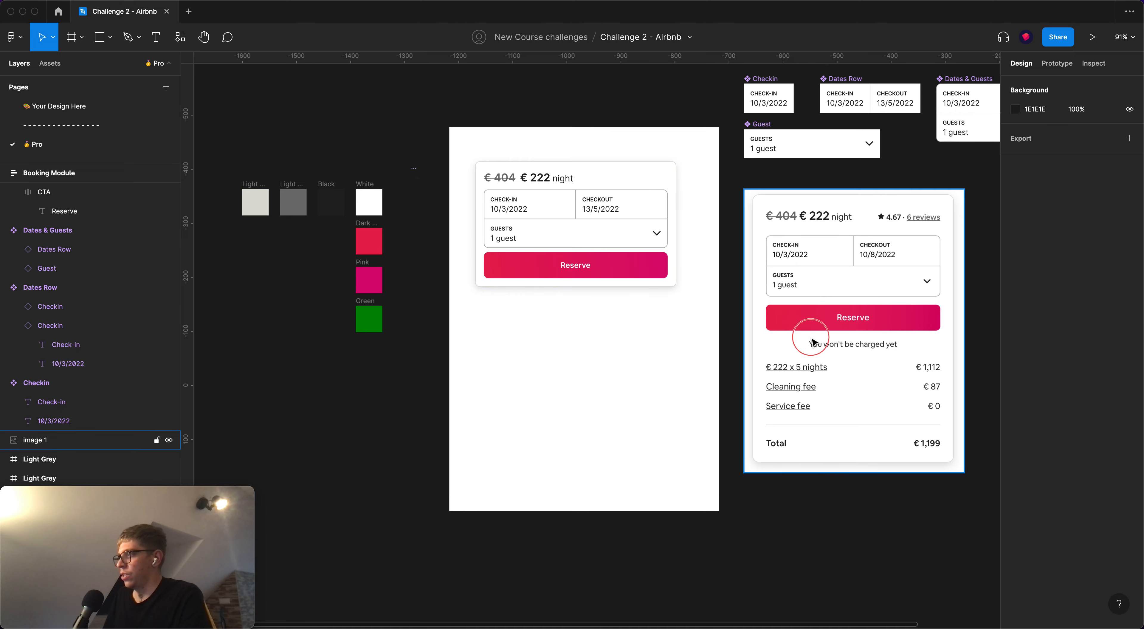
{"action": "left_click", "coordinate": [631, 308]}
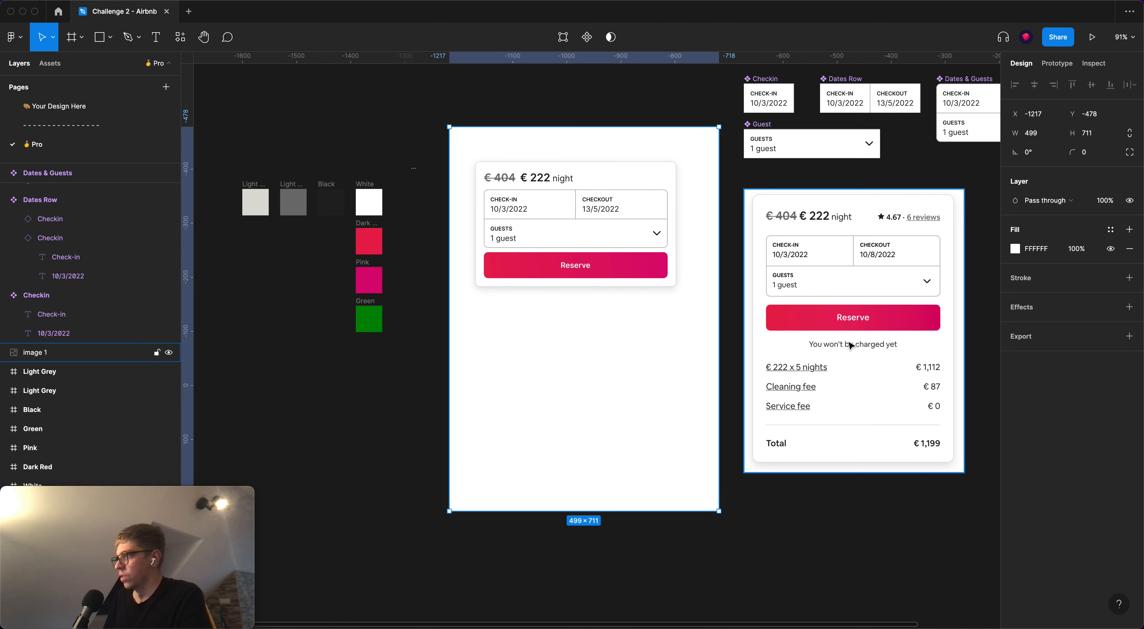
{"action": "scroll", "coordinate": [849, 344], "scroll_direction": "up", "scroll_amount": 6}
{"action": "scroll", "coordinate": [623, 220], "scroll_direction": "down", "scroll_amount": 3}
{"action": "left_click", "coordinate": [412, 117], "text": "super"}
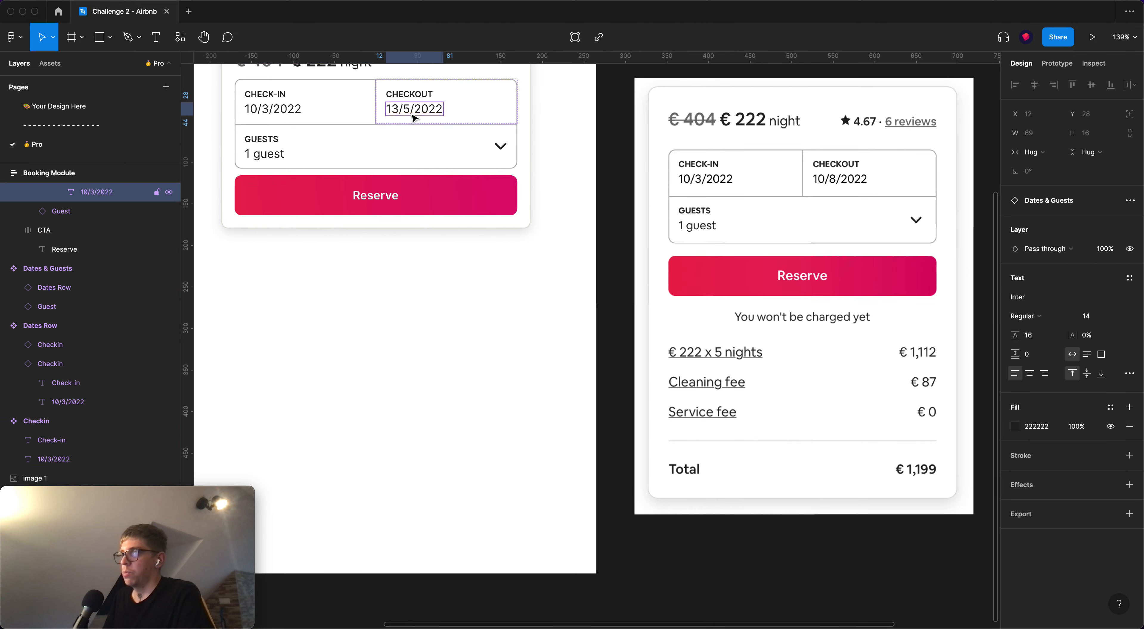
{"action": "key", "text": "super+c"}
{"action": "left_click", "coordinate": [747, 311]}
{"action": "key", "text": "super+v"}
{"action": "left_click_drag", "start_coordinate": [254, 184], "coordinate": [779, 337]}
{"action": "double_click", "coordinate": [779, 336]}
{"action": "type", "text": "You won"}
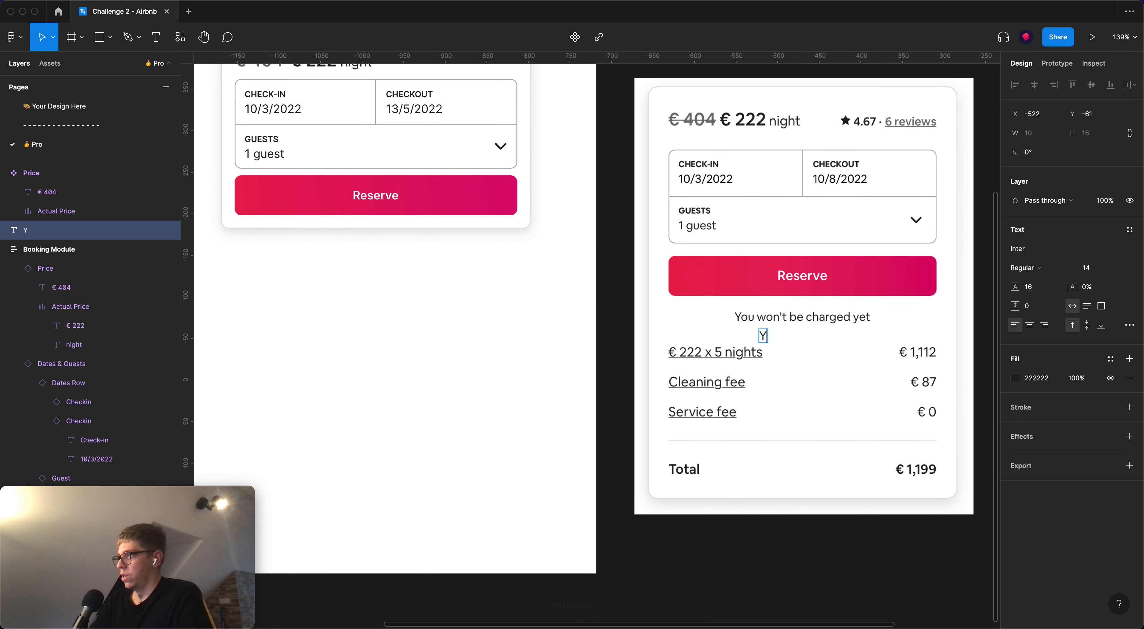
{"action": "key", "text": "super+a"}
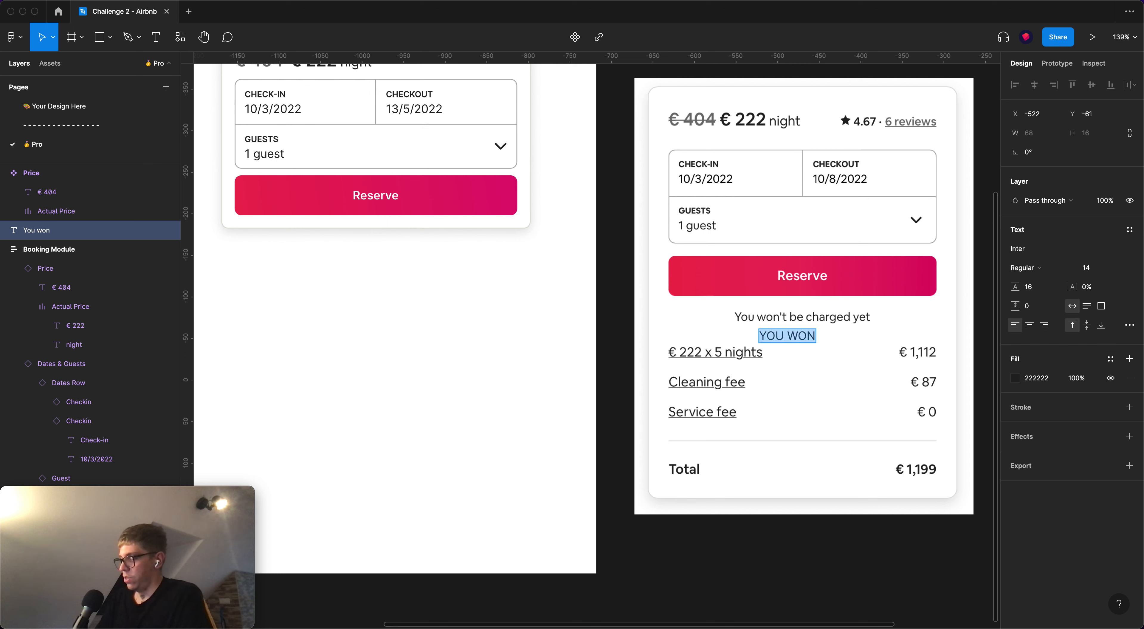
{"action": "key", "text": "BackSpace"}
{"action": "key", "text": "Escape"}
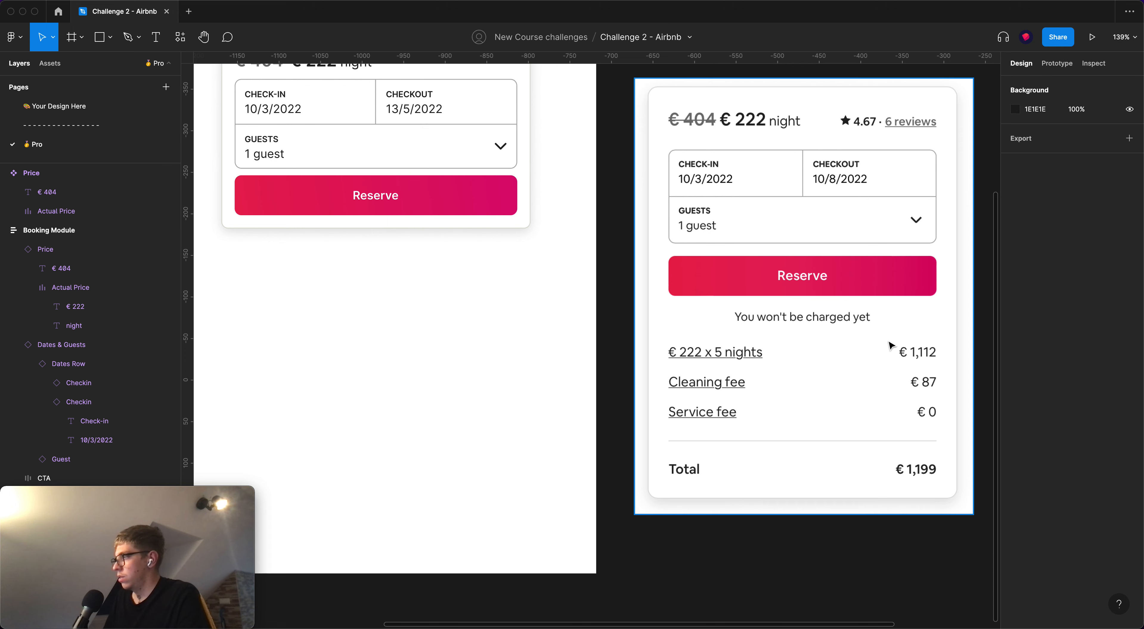
Add a text layer reading "You won't be charged yet" near the reference's Total row and set its fill to 222222
{"action": "key", "text": "t"}
{"action": "left_click", "coordinate": [752, 480]}
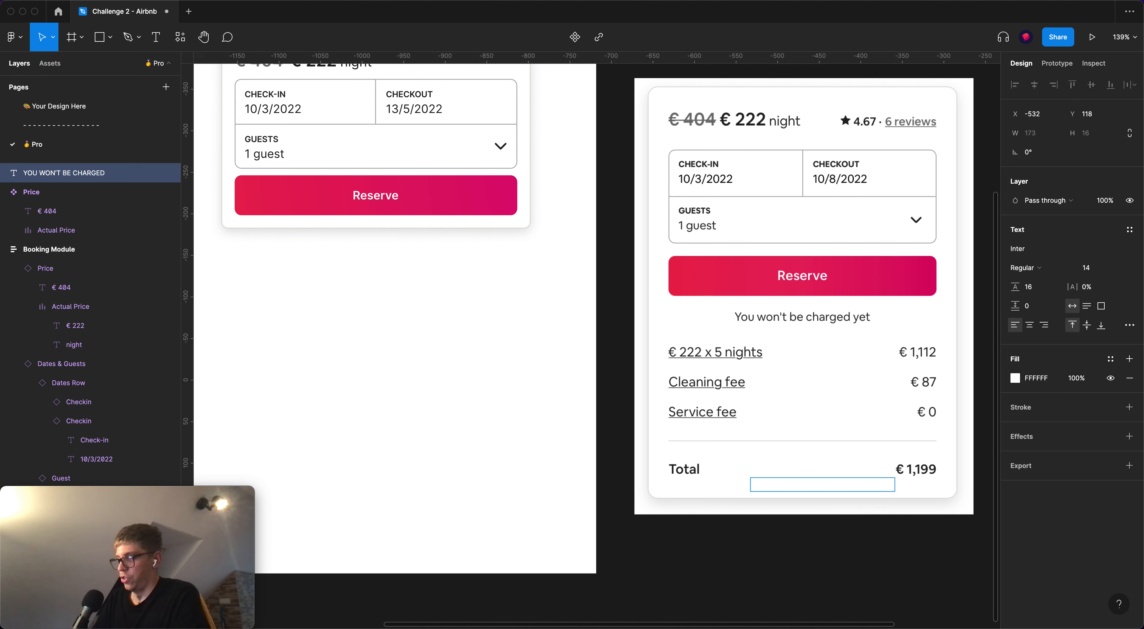
{"action": "type", "text": "T"}
{"action": "key", "text": "Escape"}
{"action": "left_click", "coordinate": [1037, 378]}
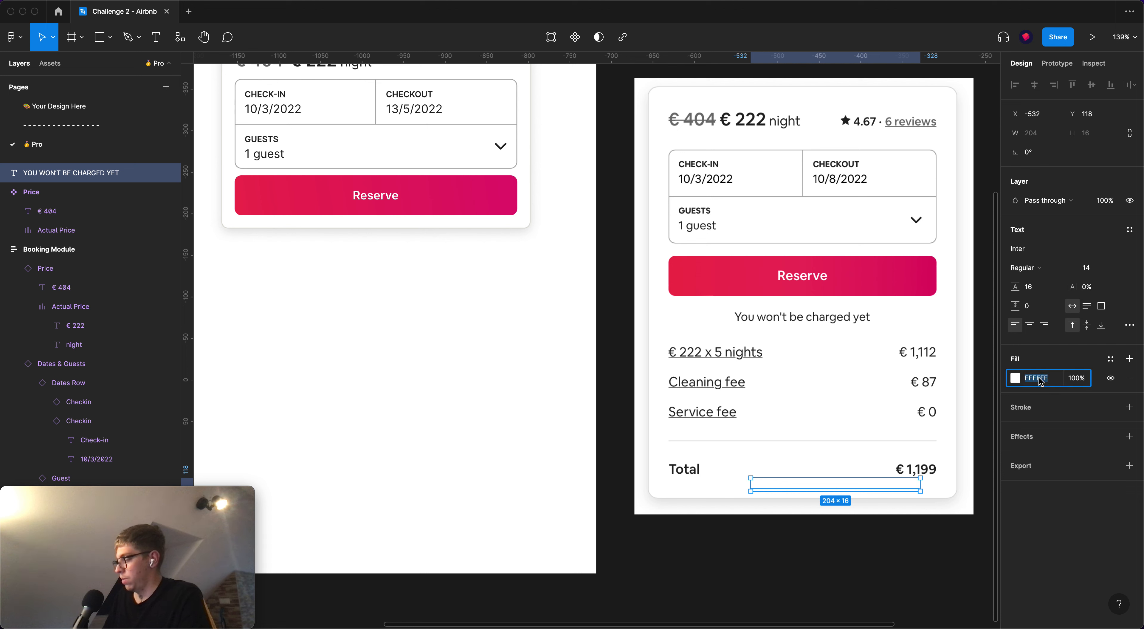
{"action": "type", "text": "222"}
{"action": "key", "text": "Return"}
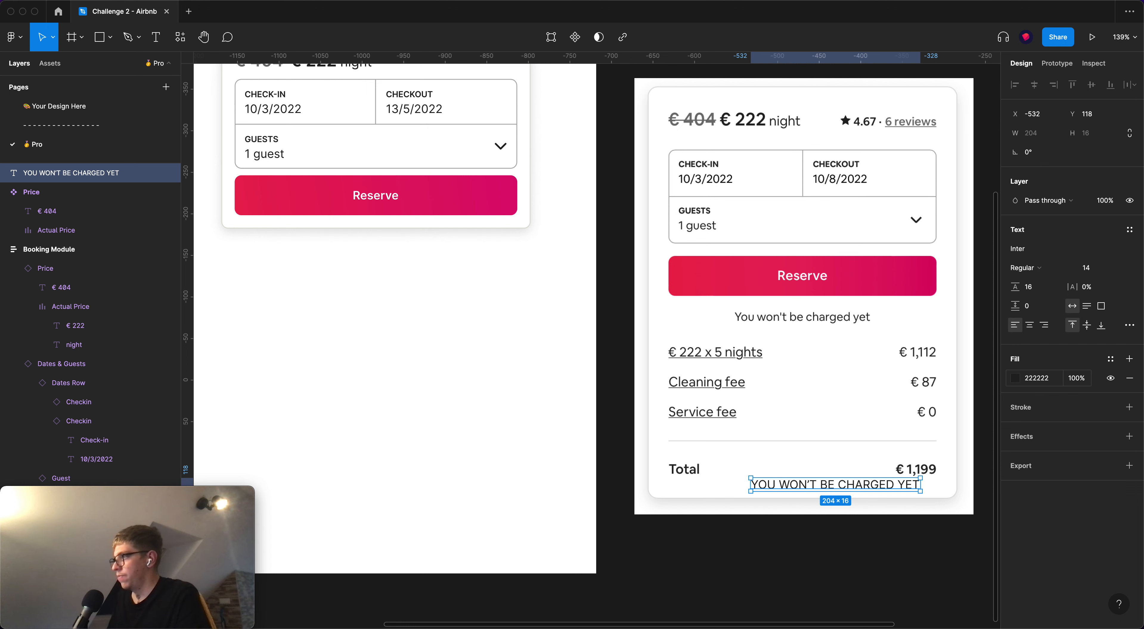
Remove the uppercase setting from the new text layer and re-enter it in sentence case as "You won't be charged yet"
{"action": "left_click", "coordinate": [1130, 325]}
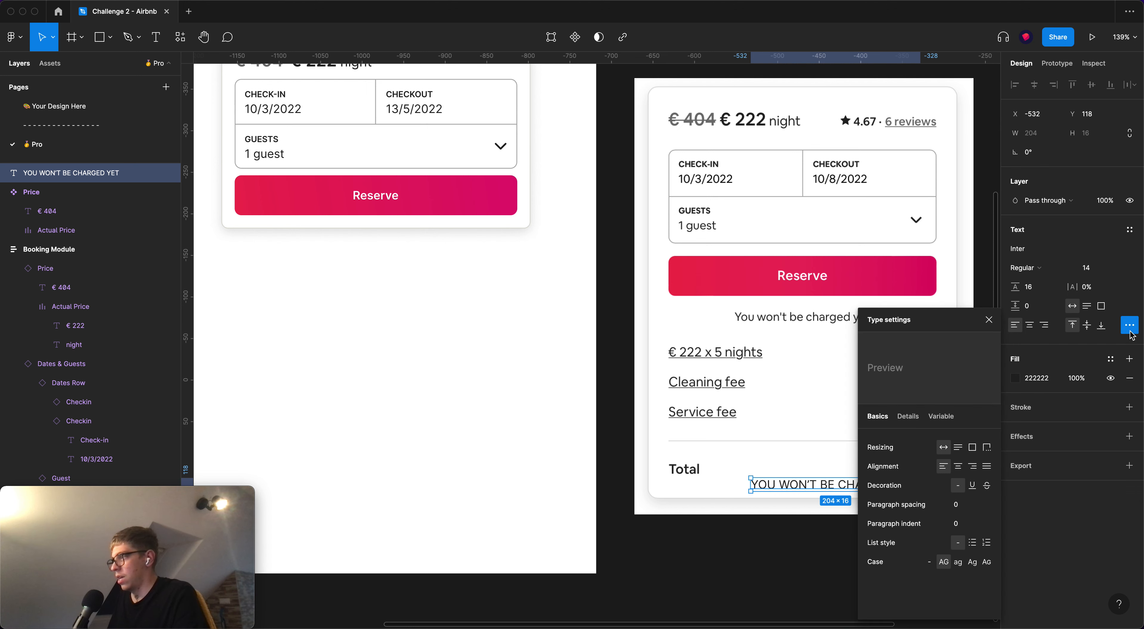
{"action": "left_click", "coordinate": [929, 563]}
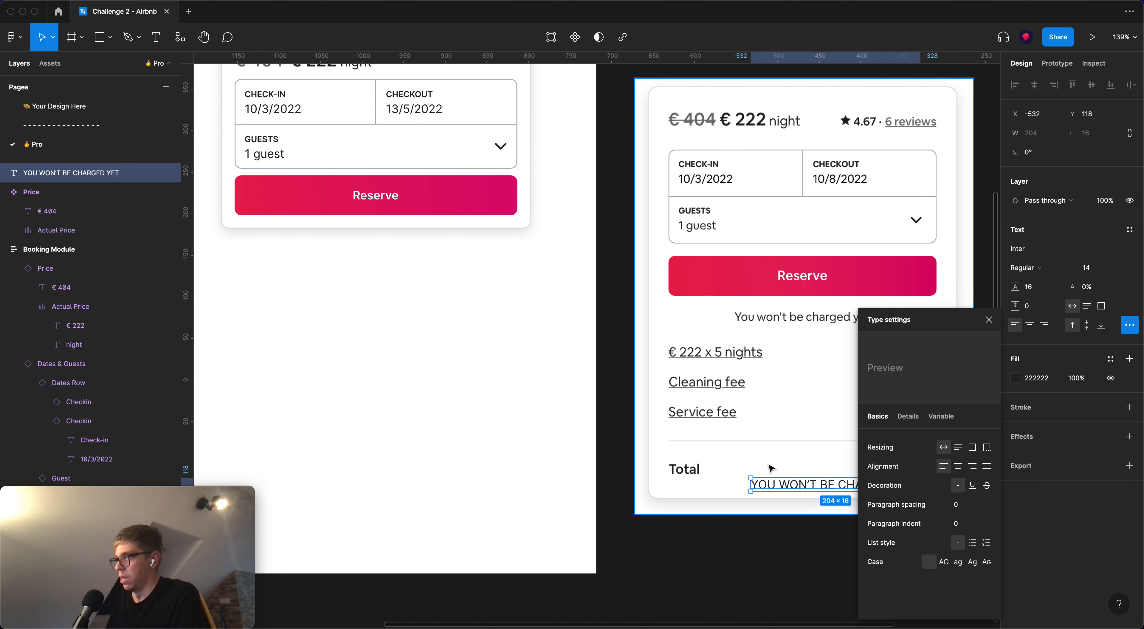
{"action": "left_click", "coordinate": [765, 489]}
{"action": "left_click_drag", "start_coordinate": [764, 489], "coordinate": [737, 440]}
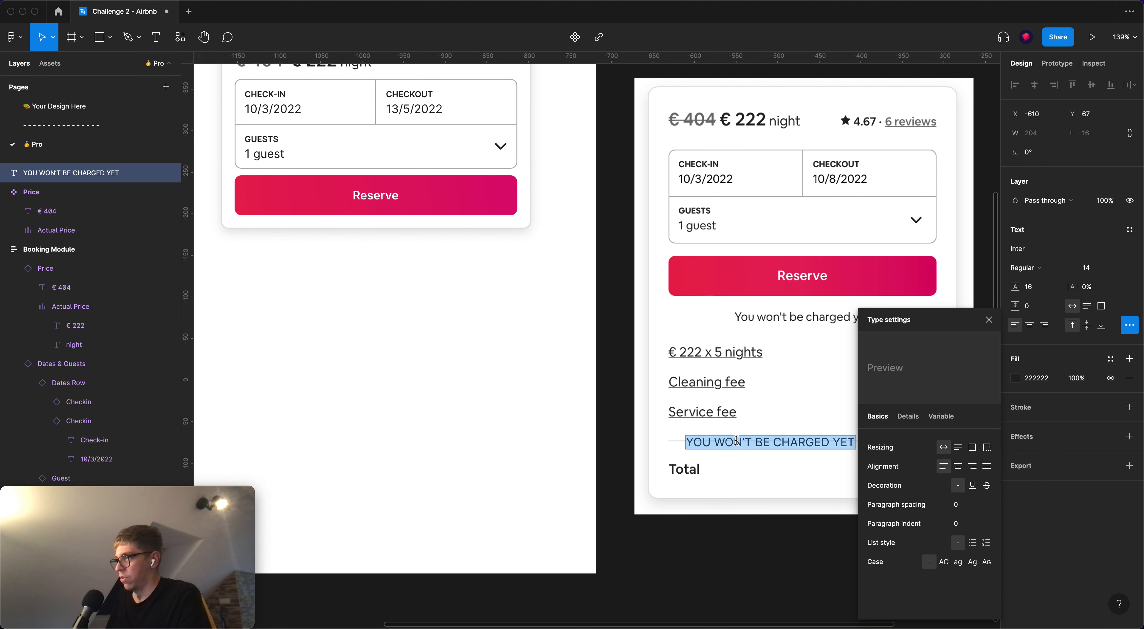
{"action": "type", "text": "You won’t be charged yet"}
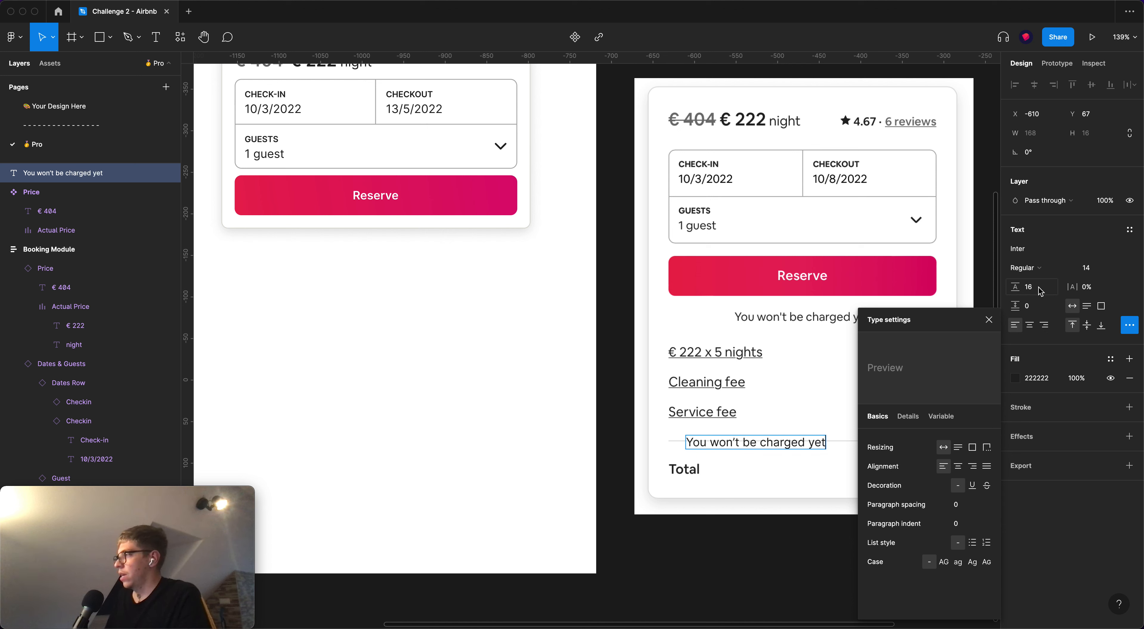
Try a font size of 12 with a line height of 14 on the "You won't be charged yet" text
{"action": "left_click", "coordinate": [989, 319]}
{"action": "left_click", "coordinate": [1102, 273]}
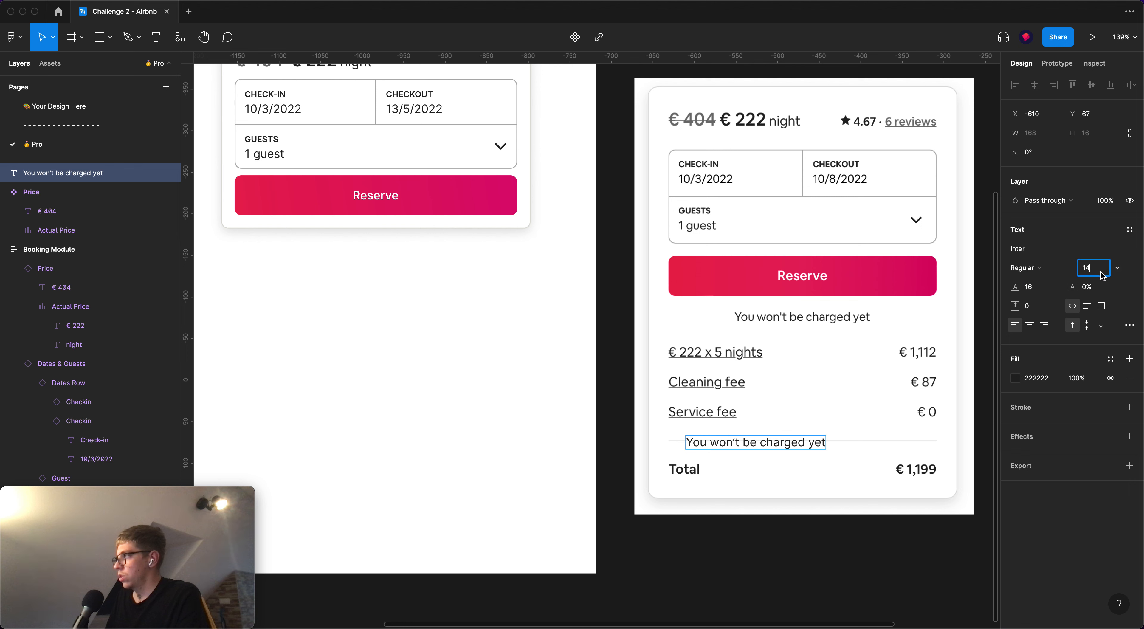
{"action": "left_click", "coordinate": [1041, 292]}
{"action": "type", "text": "14"}
{"action": "key", "text": "Return"}
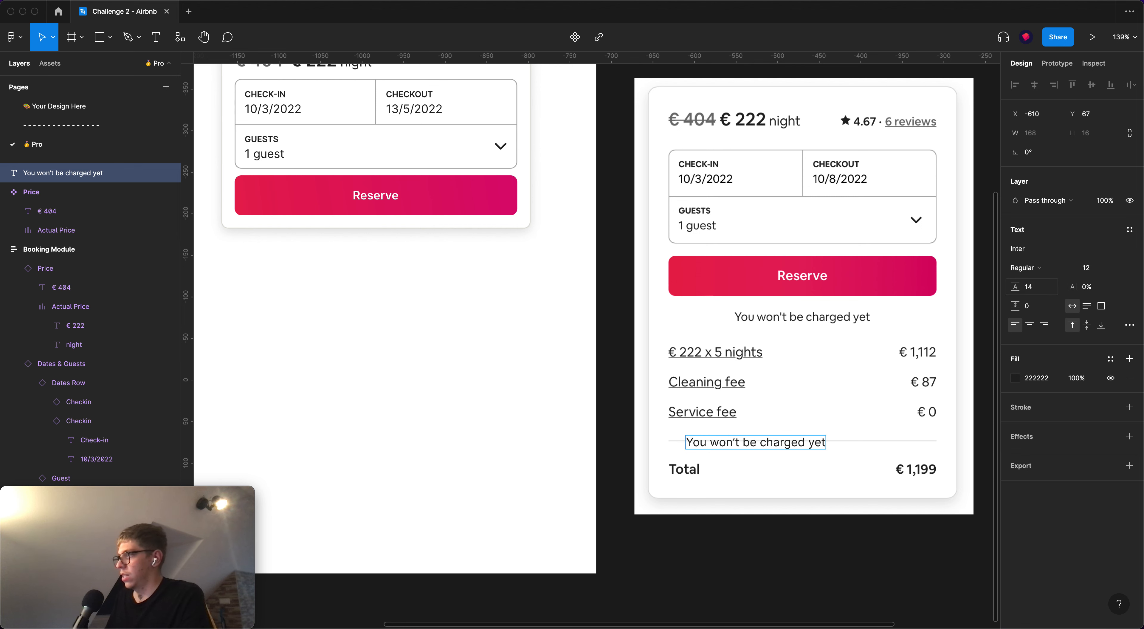
Move the "You won't be charged yet" text into the Booking Module beneath the Reserve button
{"action": "left_click_drag", "start_coordinate": [791, 446], "coordinate": [373, 218]}
{"action": "left_click_drag", "start_coordinate": [424, 286], "coordinate": [547, 373]}
{"action": "left_click", "coordinate": [549, 374]}
{"action": "left_click_drag", "start_coordinate": [710, 324], "coordinate": [630, 338]}
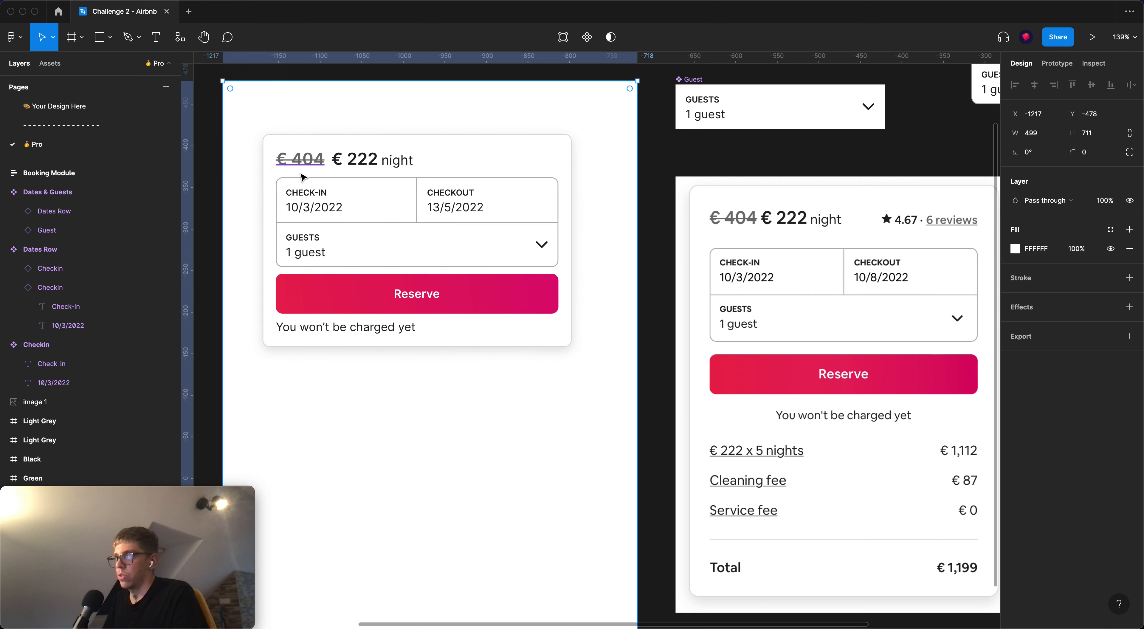
Set the Booking Module's auto layout spacing between items to 16
{"action": "left_click", "coordinate": [281, 134]}
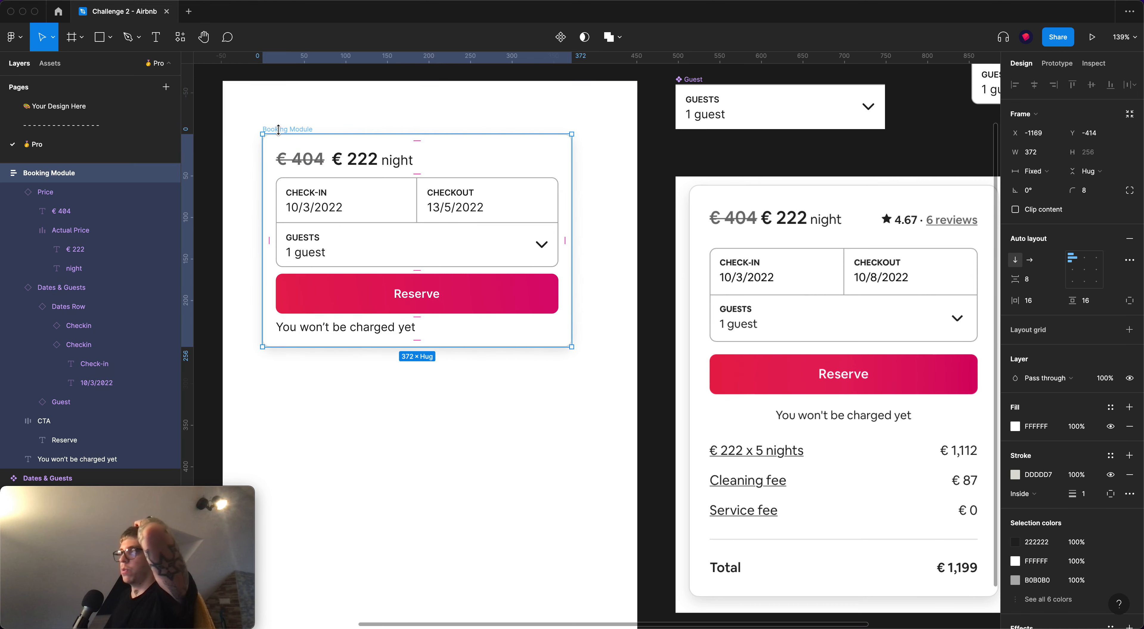
{"action": "left_click", "coordinate": [1050, 285]}
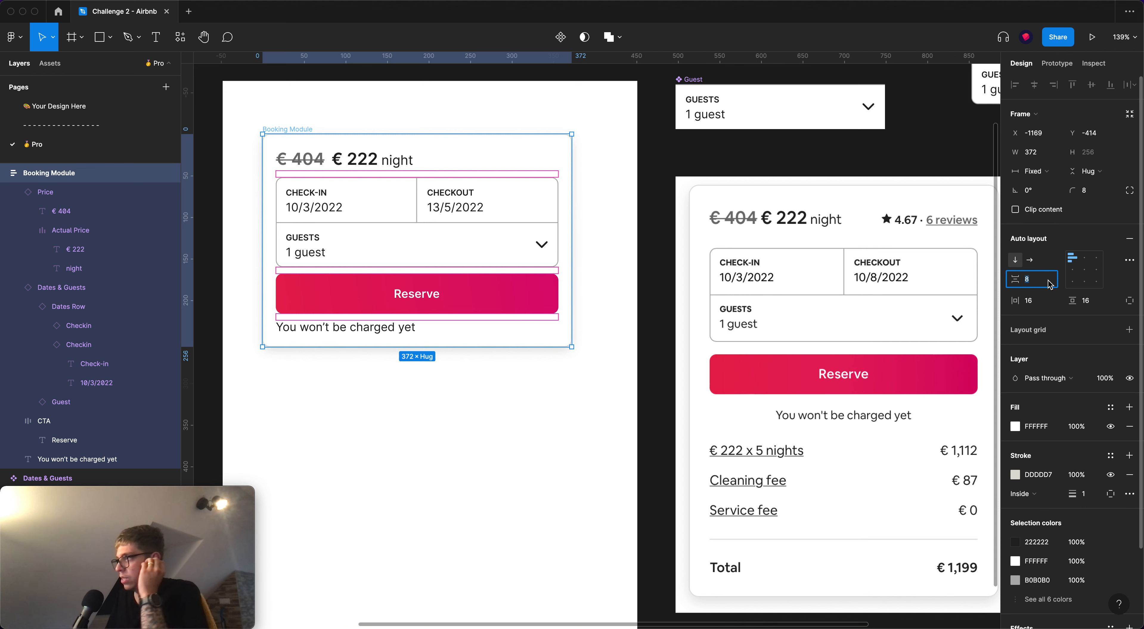
{"action": "key", "text": "Return"}
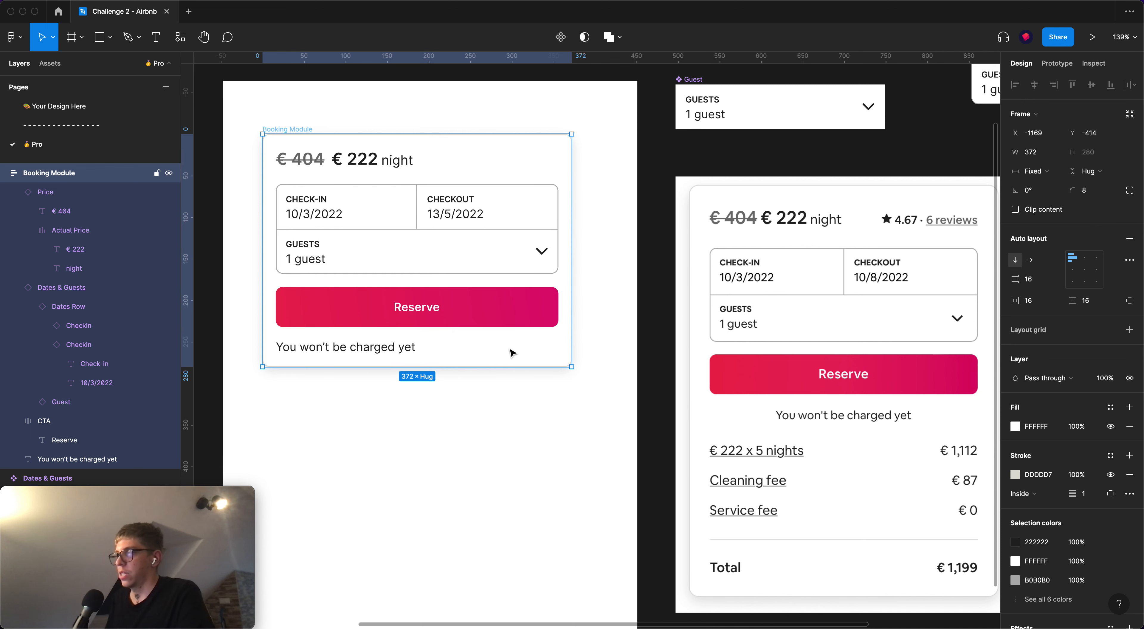
{"action": "left_click", "coordinate": [402, 348]}
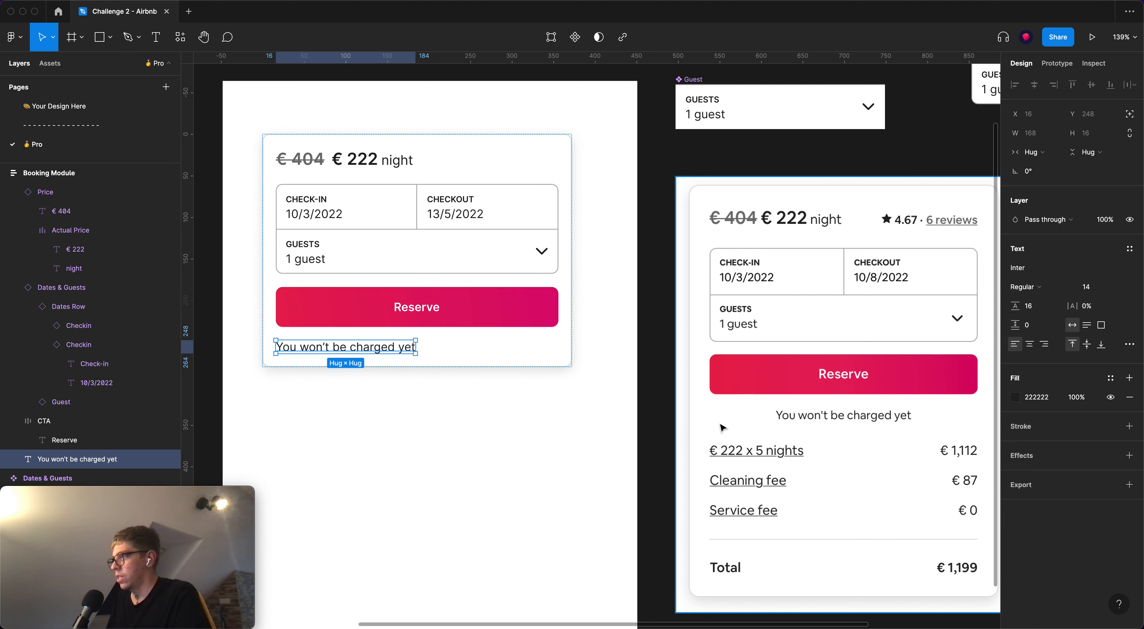
{"action": "left_click", "coordinate": [782, 413]}
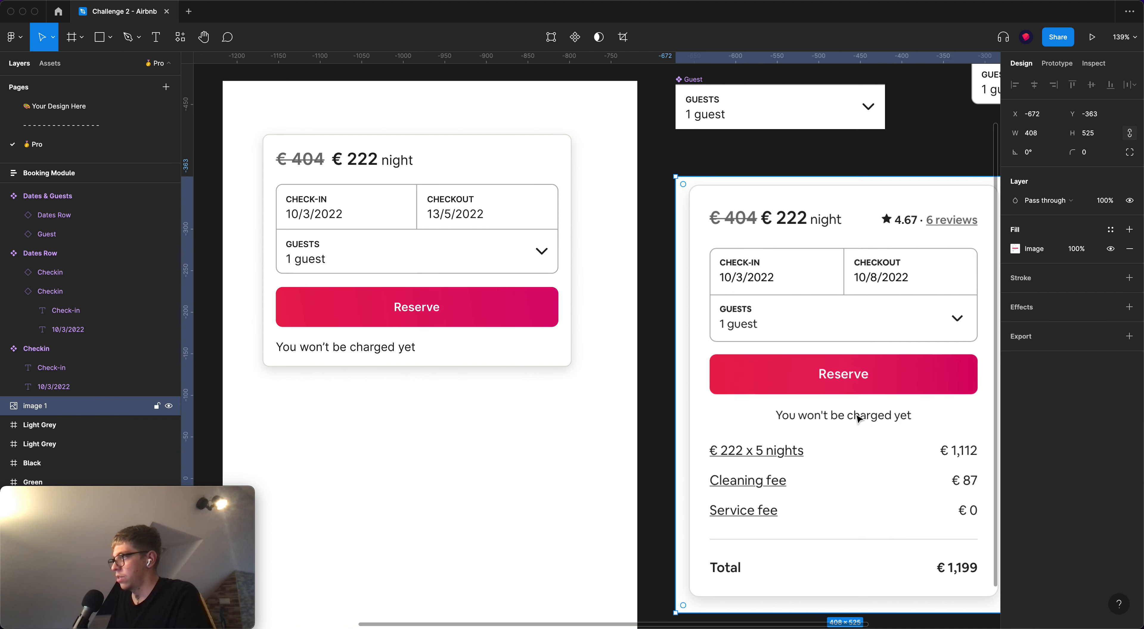
{"action": "left_click", "coordinate": [500, 402]}
{"action": "scroll", "coordinate": [511, 404], "scroll_direction": "left", "scroll_amount": 2}
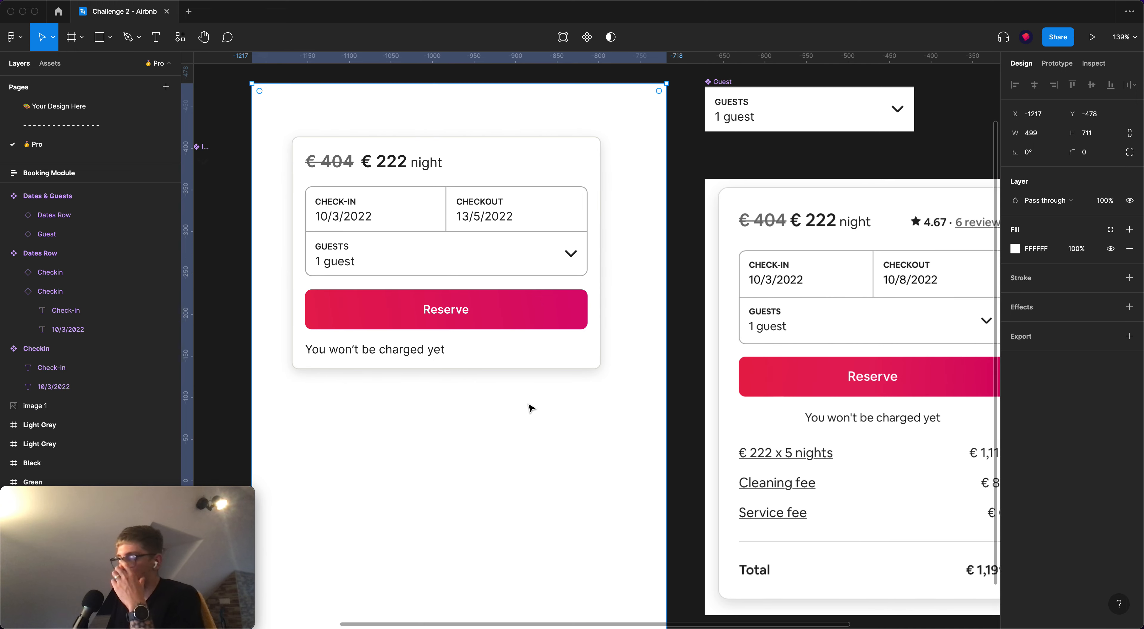
{"action": "left_click_drag", "start_coordinate": [460, 400], "coordinate": [433, 390]}
{"action": "left_click", "coordinate": [370, 345]}
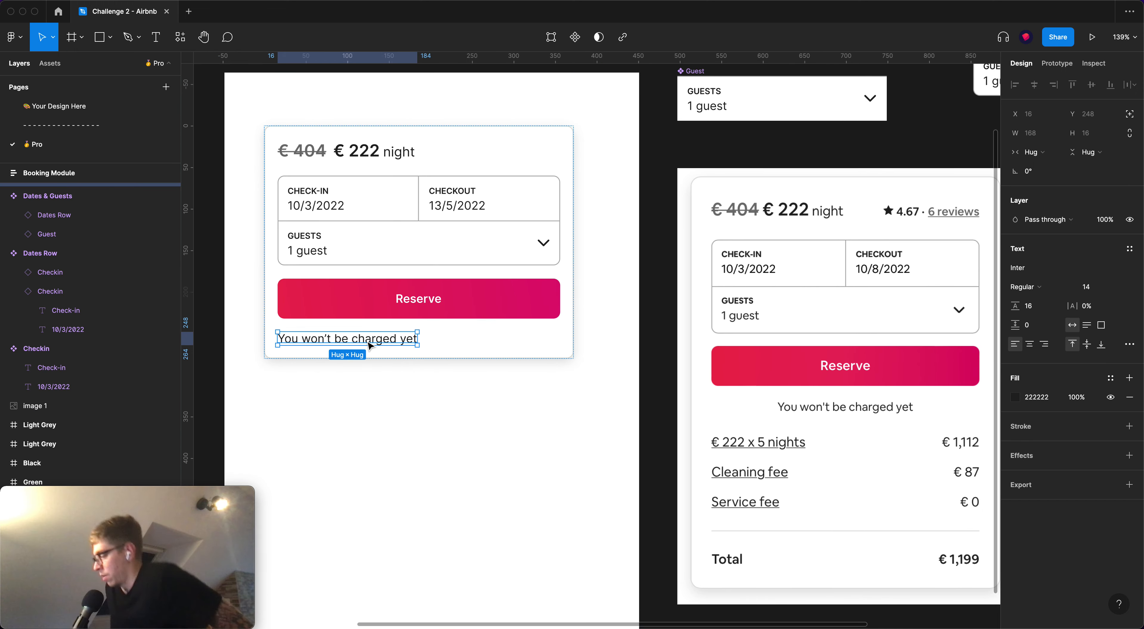
Turn the CTA button into a component, placing the main component below Dates & Guests and keeping an instance in the card
{"action": "scroll", "coordinate": [364, 344], "scroll_direction": "down", "scroll_amount": 3}
{"action": "left_click_drag", "start_coordinate": [382, 308], "coordinate": [354, 294]}
{"action": "left_click", "coordinate": [575, 37]}
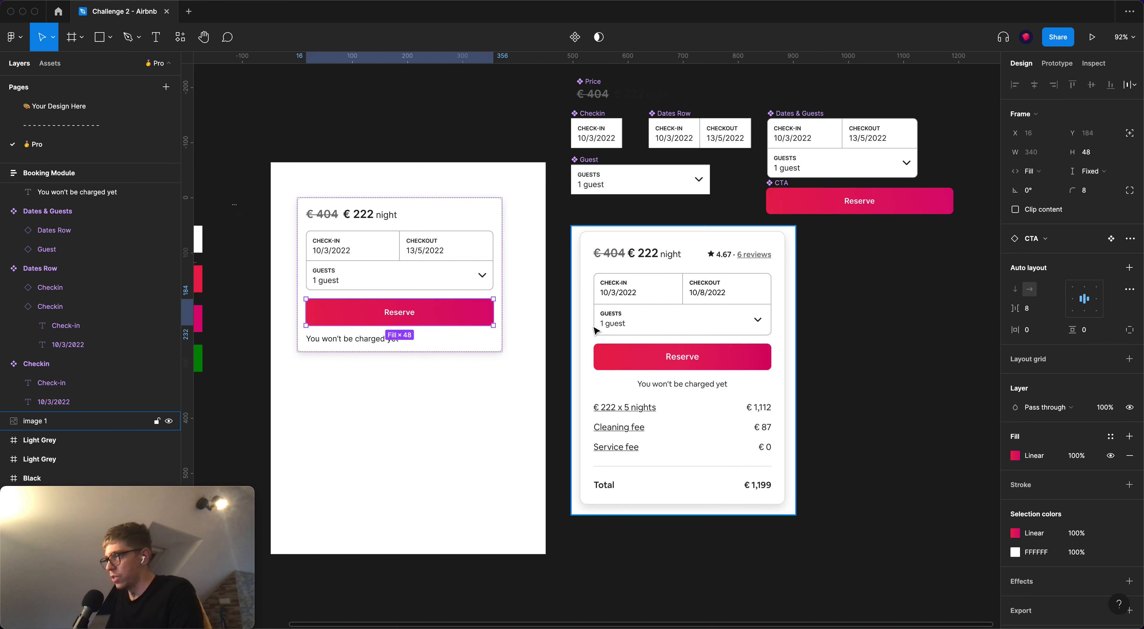
{"action": "left_click", "coordinate": [638, 394]}
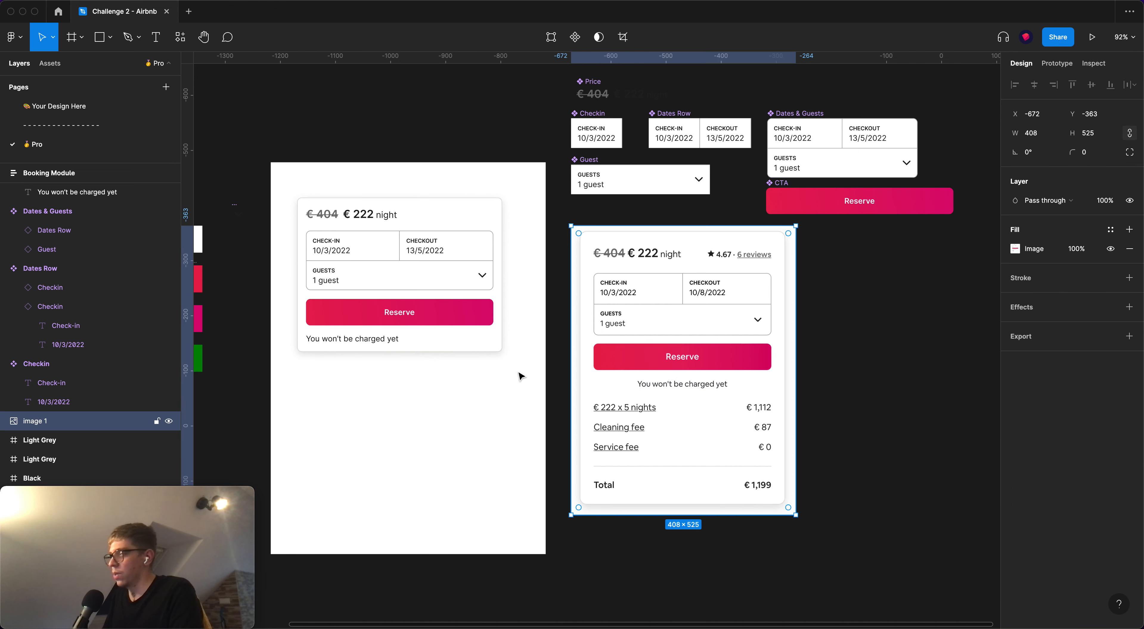
Set the "You won't be charged yet" text's width to Fill container and centre-align it
{"action": "left_click", "coordinate": [363, 342]}
{"action": "scroll", "coordinate": [363, 344], "scroll_direction": "left", "scroll_amount": 5}
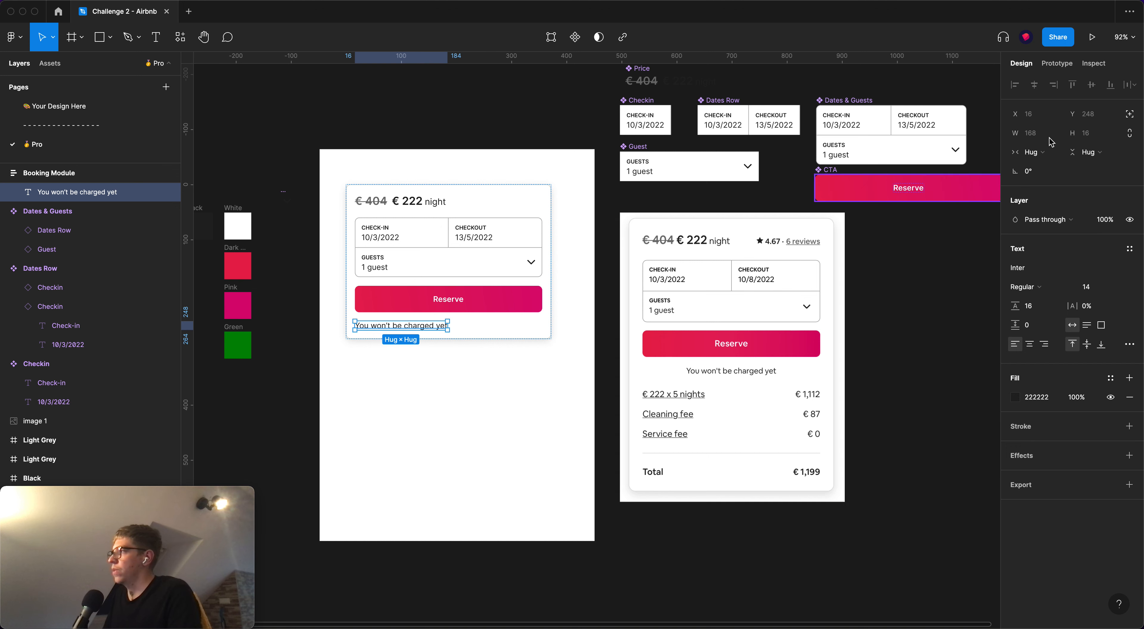
{"action": "left_click", "coordinate": [1032, 160]}
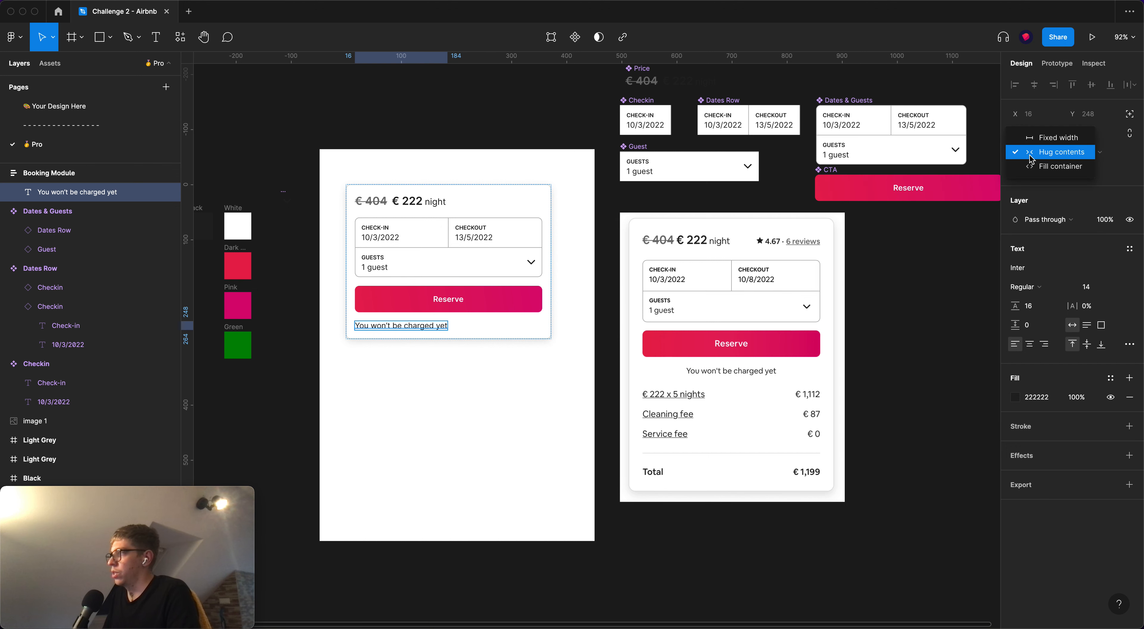
{"action": "left_click", "coordinate": [1062, 167]}
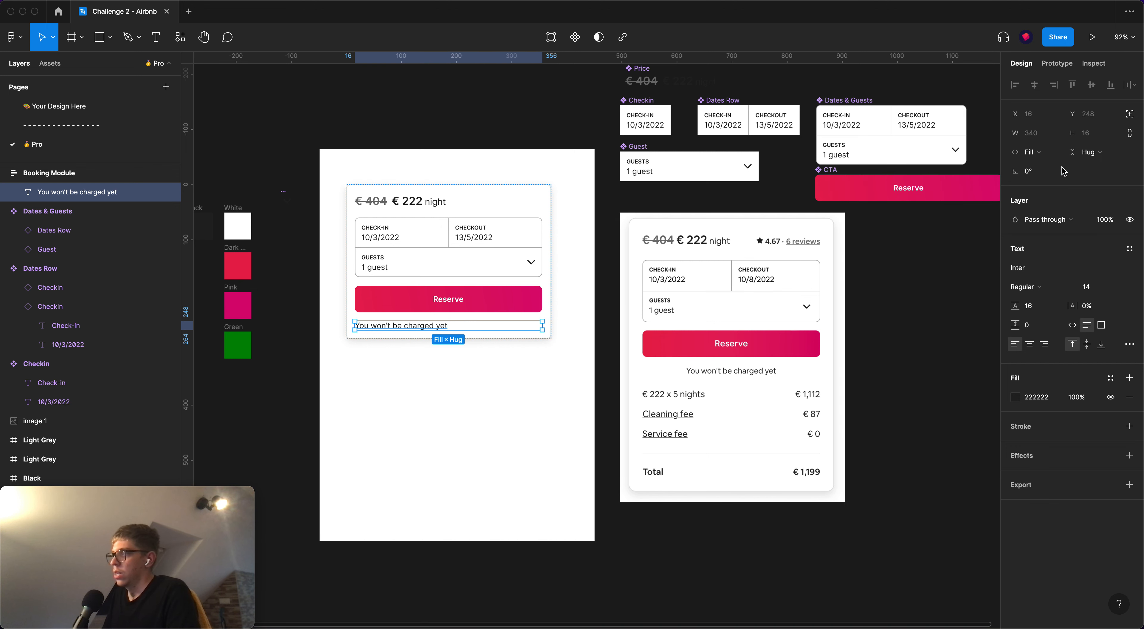
{"action": "left_click", "coordinate": [1031, 345]}
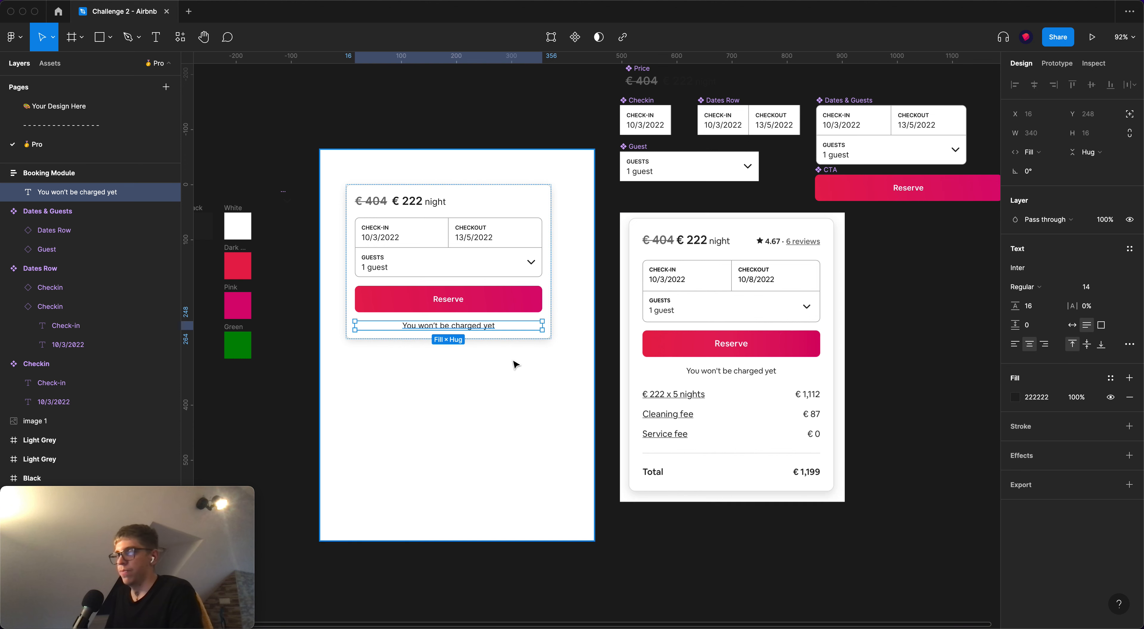
Undo the Fill container width and centre alignment on the "You won't be charged yet" text
{"action": "key", "text": "super+z"}
{"action": "key", "text": "super+z"}
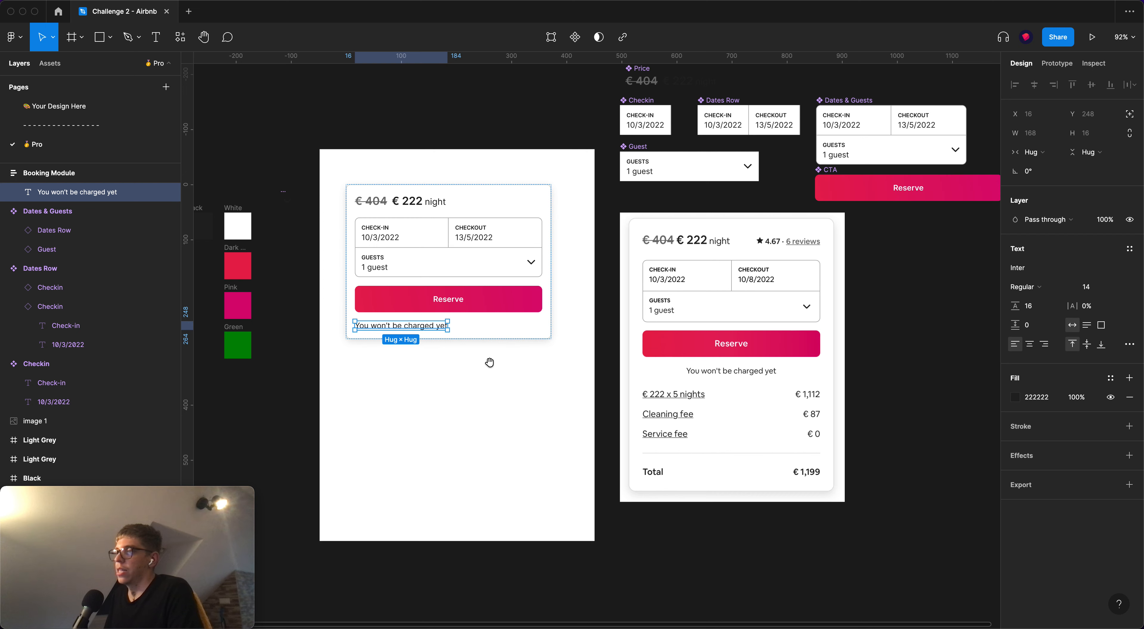
{"action": "left_click_drag", "start_coordinate": [500, 360], "coordinate": [583, 357]}
{"action": "left_click", "coordinate": [501, 369]}
Wrap the Reserve button and the note below it in an auto layout frame named CTA, with contents aligned top centre
{"action": "left_click", "coordinate": [465, 325]}
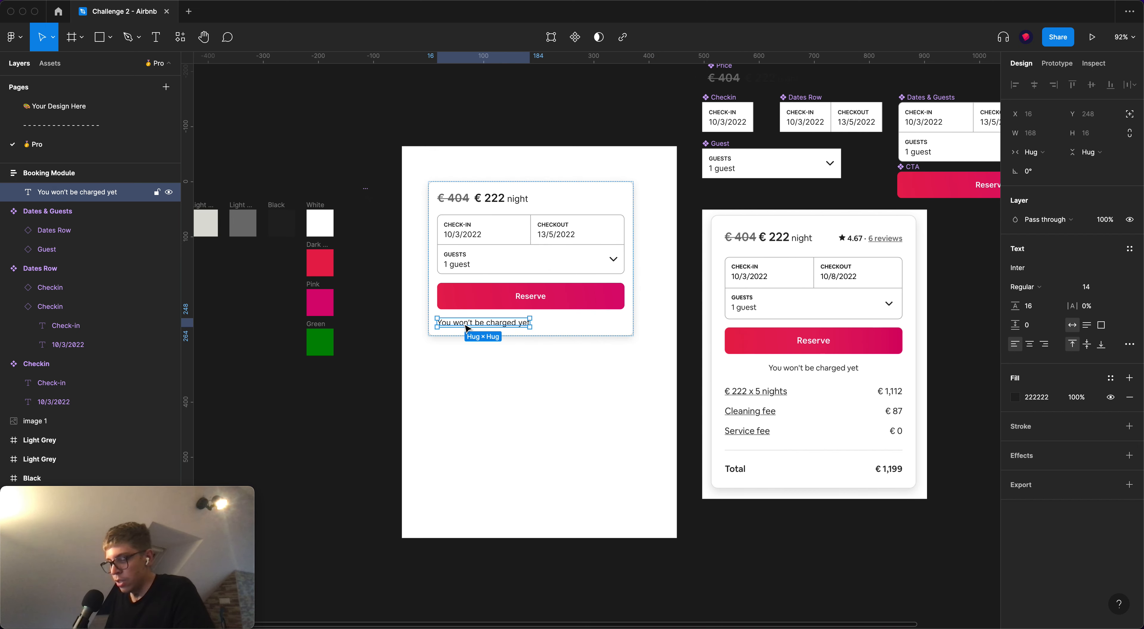
{"action": "left_click", "coordinate": [471, 302], "text": "shift"}
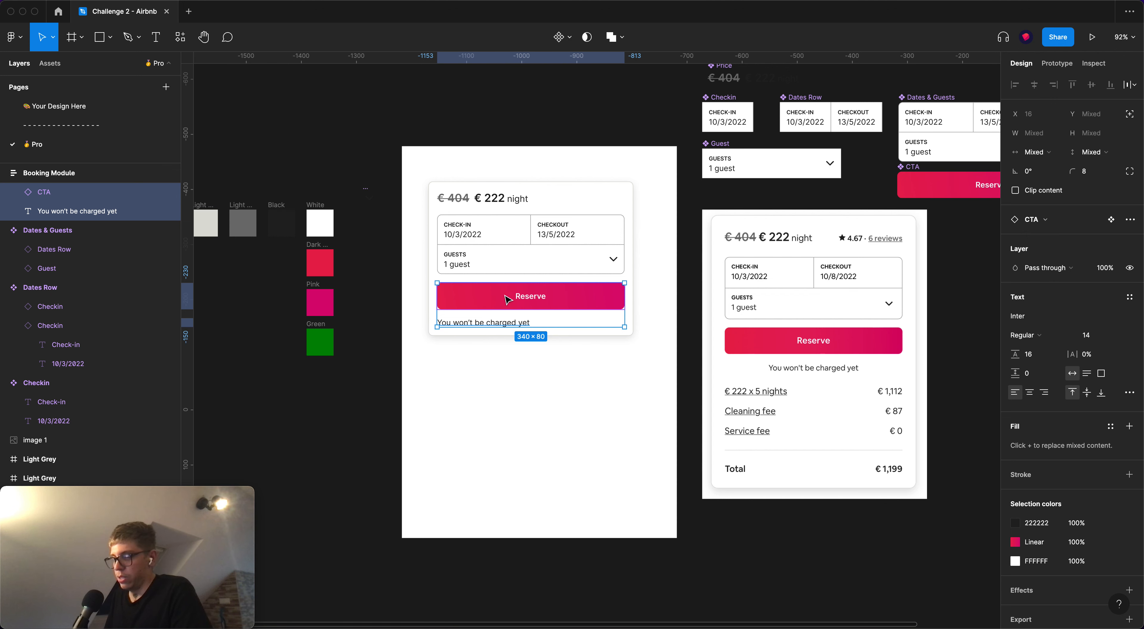
{"action": "key", "text": "shift+a"}
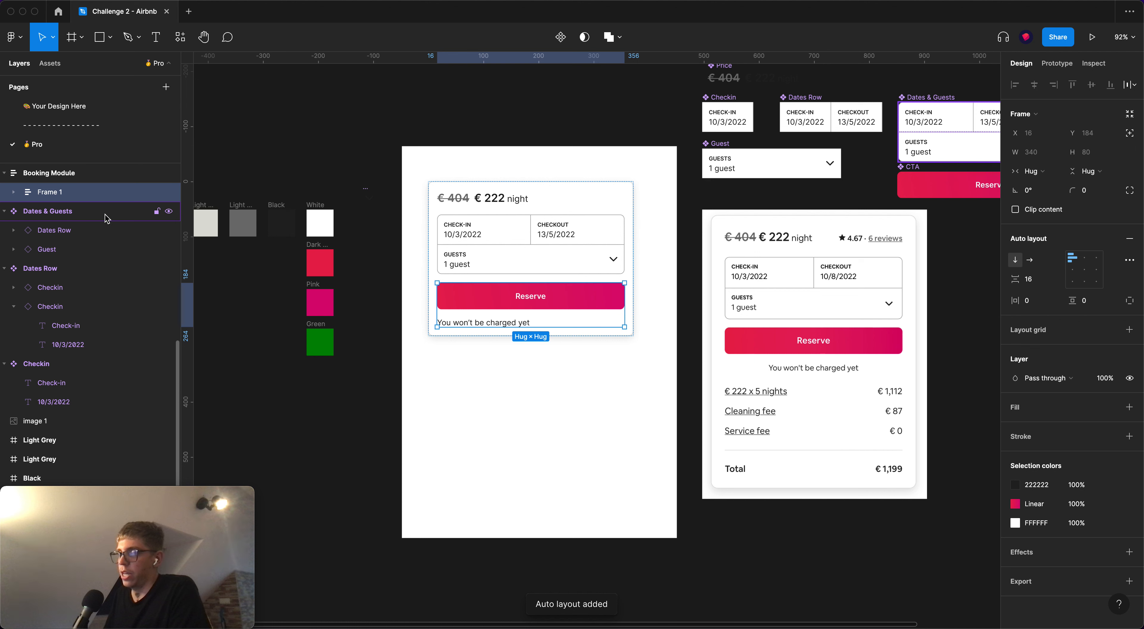
{"action": "key", "text": "super+r"}
{"action": "type", "text": "CTA"}
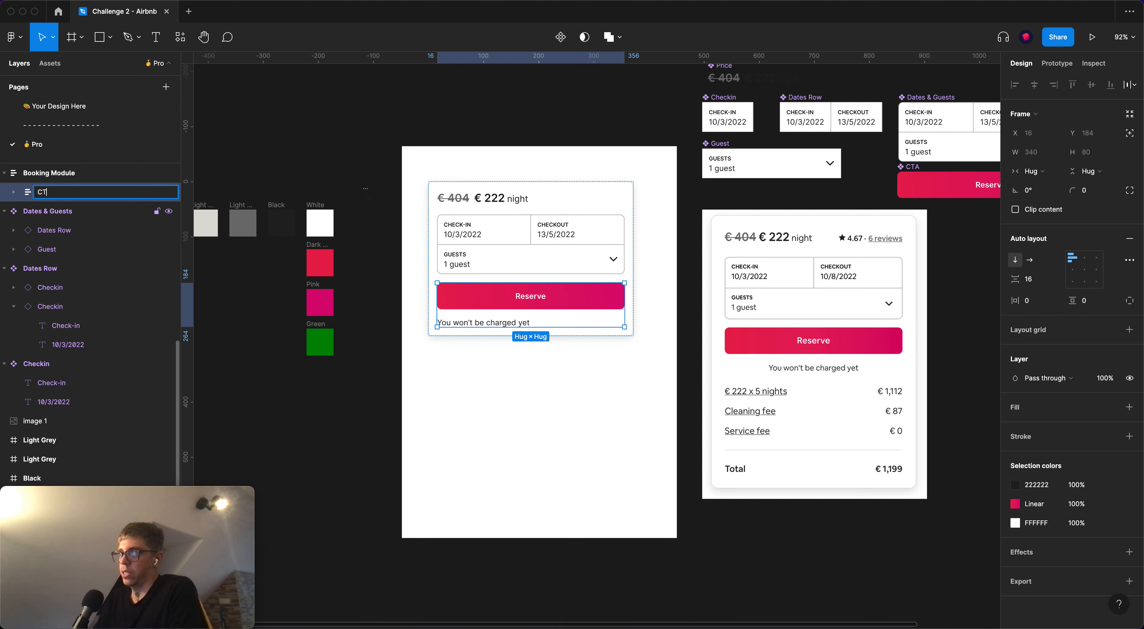
{"action": "key", "text": "Return"}
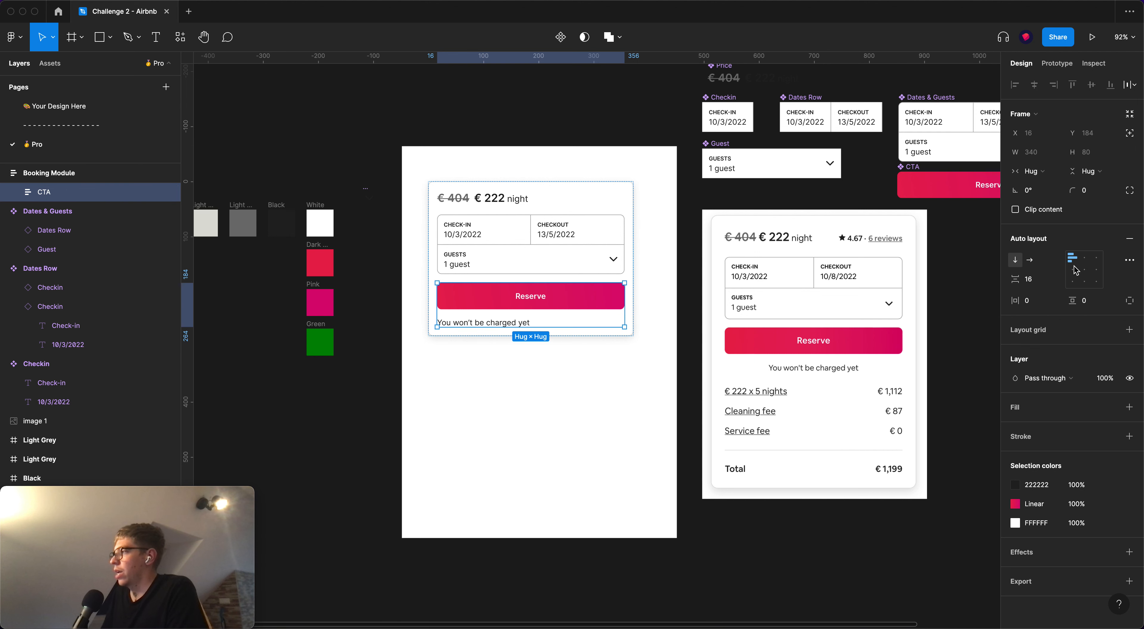
{"action": "left_click", "coordinate": [1085, 260]}
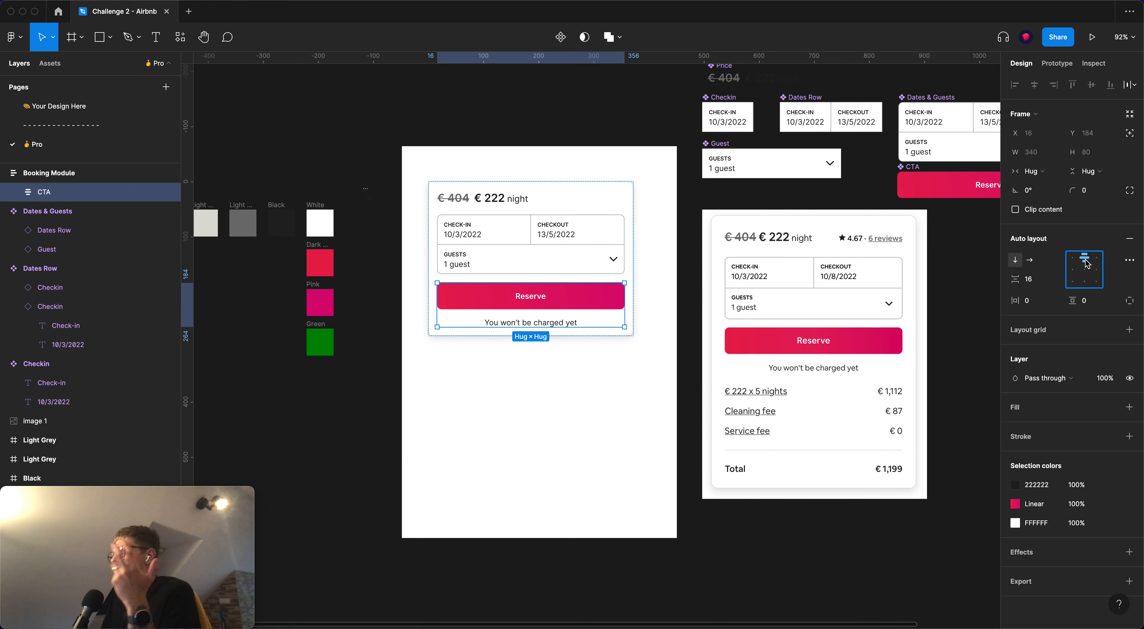
{"action": "left_click", "coordinate": [684, 353]}
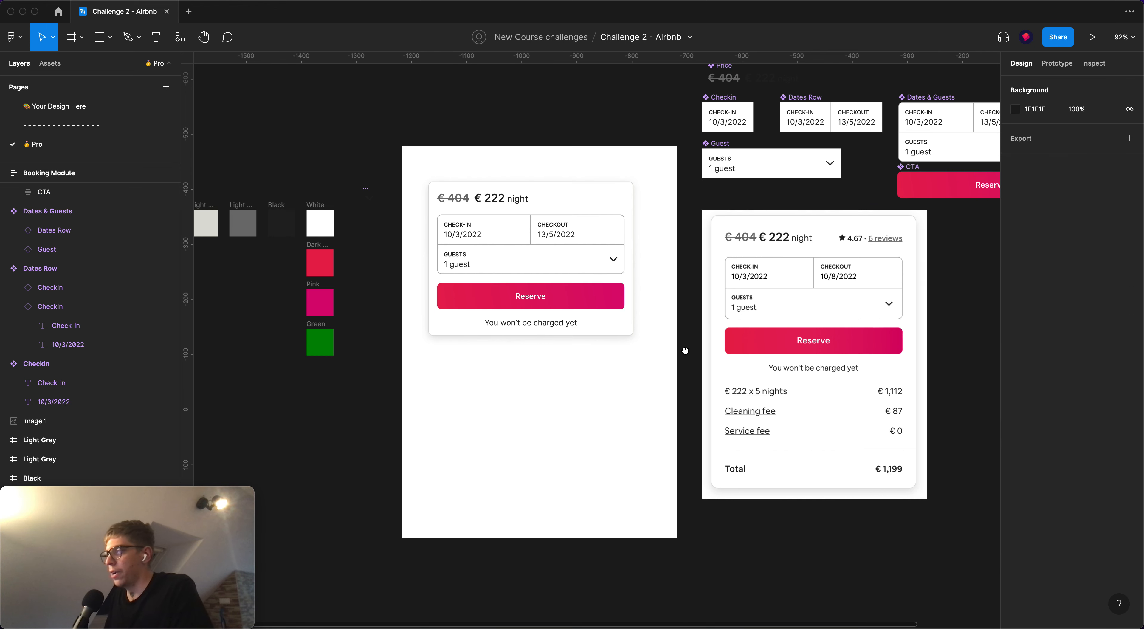
Copy the "1 guest" text from the card and place the copy over the reference's "€ 222 x 5 nights" line
{"action": "scroll", "coordinate": [682, 338], "scroll_direction": "down", "scroll_amount": 2}
{"action": "left_click_drag", "start_coordinate": [715, 354], "coordinate": [906, 424]}
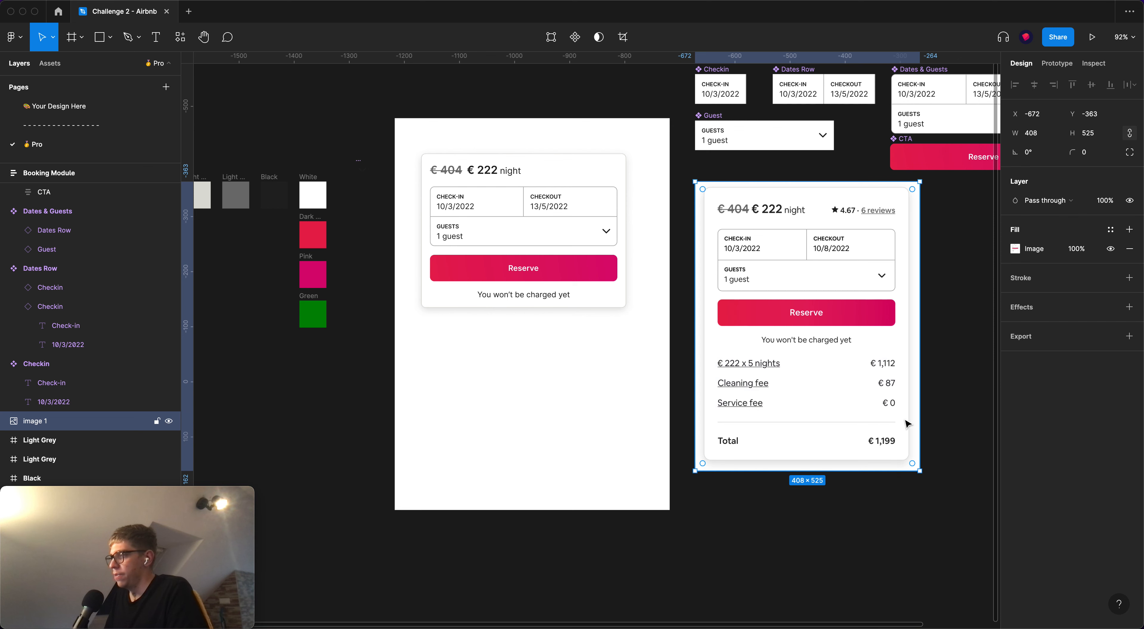
{"action": "scroll", "coordinate": [800, 422], "scroll_direction": "right", "scroll_amount": 4}
{"action": "scroll", "coordinate": [800, 423], "scroll_direction": "down", "scroll_amount": 2}
{"action": "scroll", "coordinate": [618, 320], "scroll_direction": "right", "scroll_amount": 3}
{"action": "scroll", "coordinate": [618, 320], "scroll_direction": "down", "scroll_amount": 1}
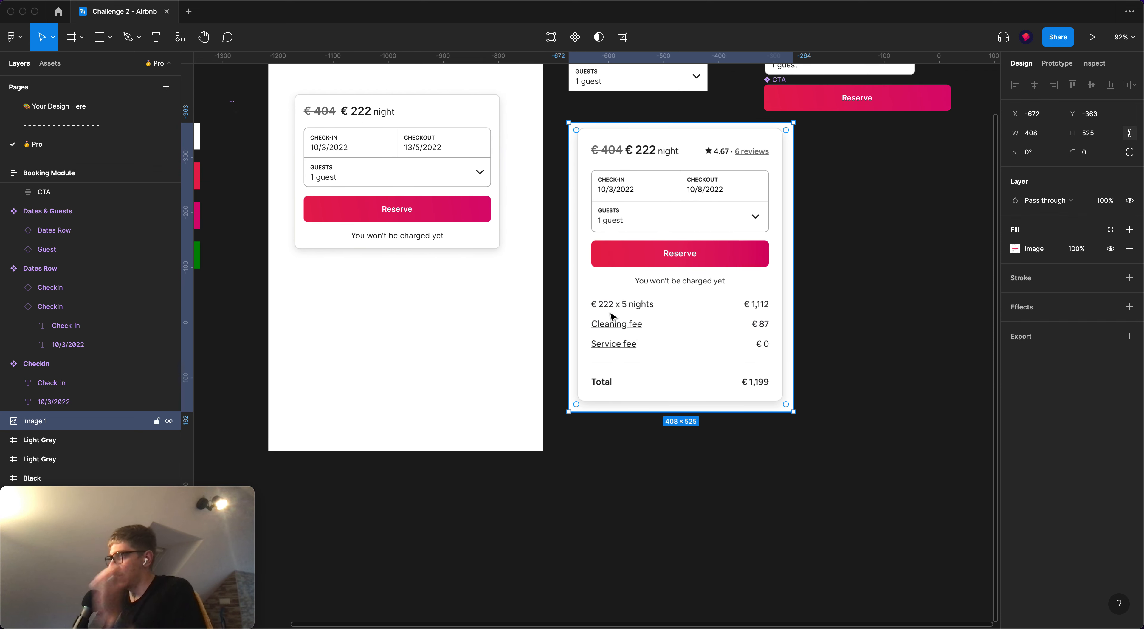
{"action": "scroll", "coordinate": [604, 315], "scroll_direction": "up", "scroll_amount": 2}
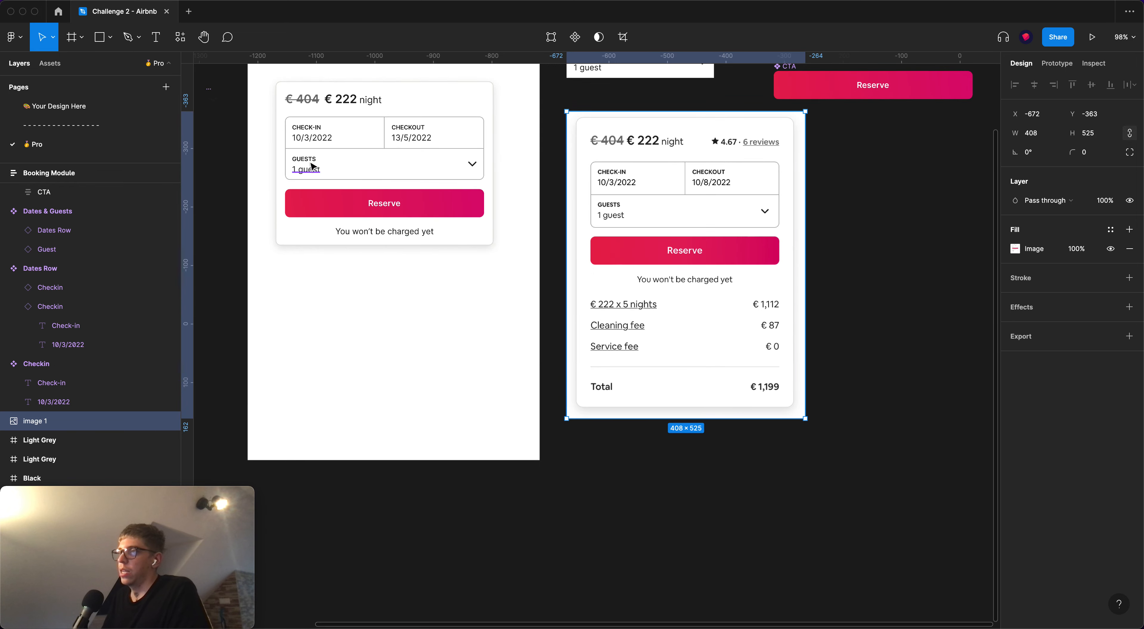
{"action": "left_click", "coordinate": [316, 140], "text": "super"}
{"action": "left_click", "coordinate": [314, 171], "text": "super"}
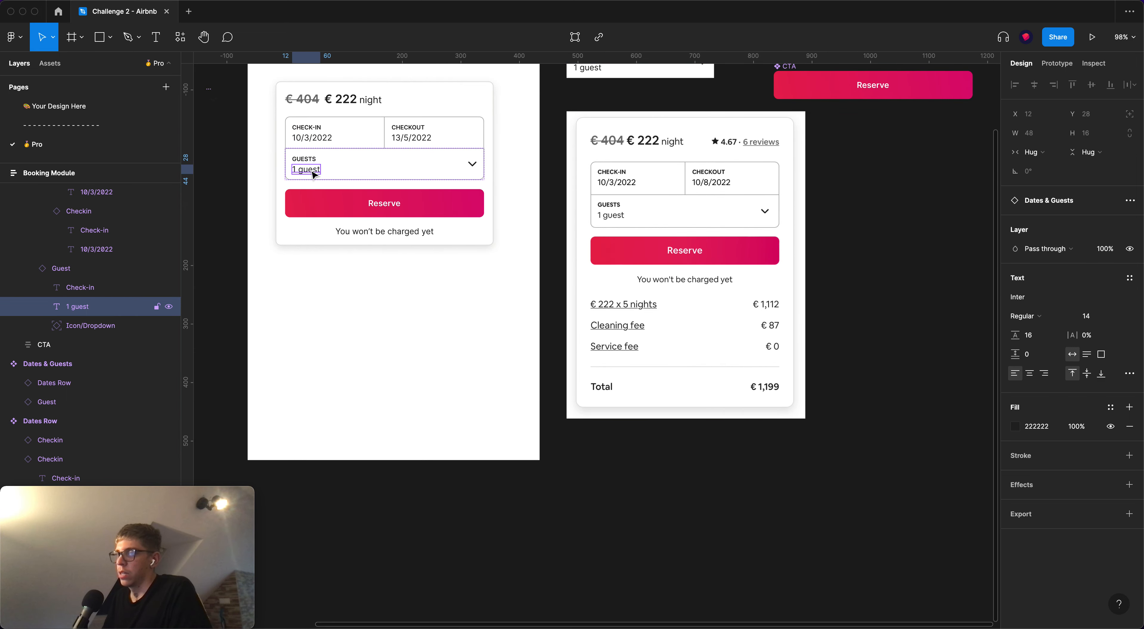
{"action": "scroll", "coordinate": [614, 339], "scroll_direction": "up", "scroll_amount": 5}
{"action": "key", "text": "super+v"}
{"action": "left_click_drag", "start_coordinate": [582, 334], "coordinate": [548, 285]}
Set the pasted "1 guest" text's font size to 16 and its line height to 24
{"action": "left_click", "coordinate": [1090, 267]}
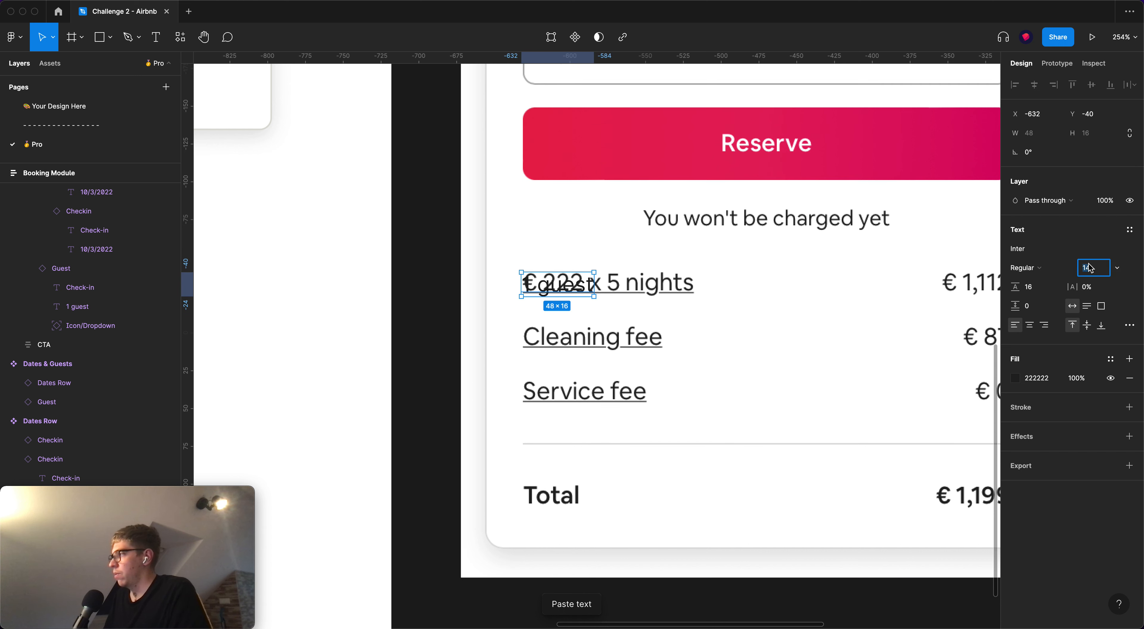
{"action": "key", "text": "Tab"}
{"action": "type", "text": "18"}
{"action": "key", "text": "Return"}
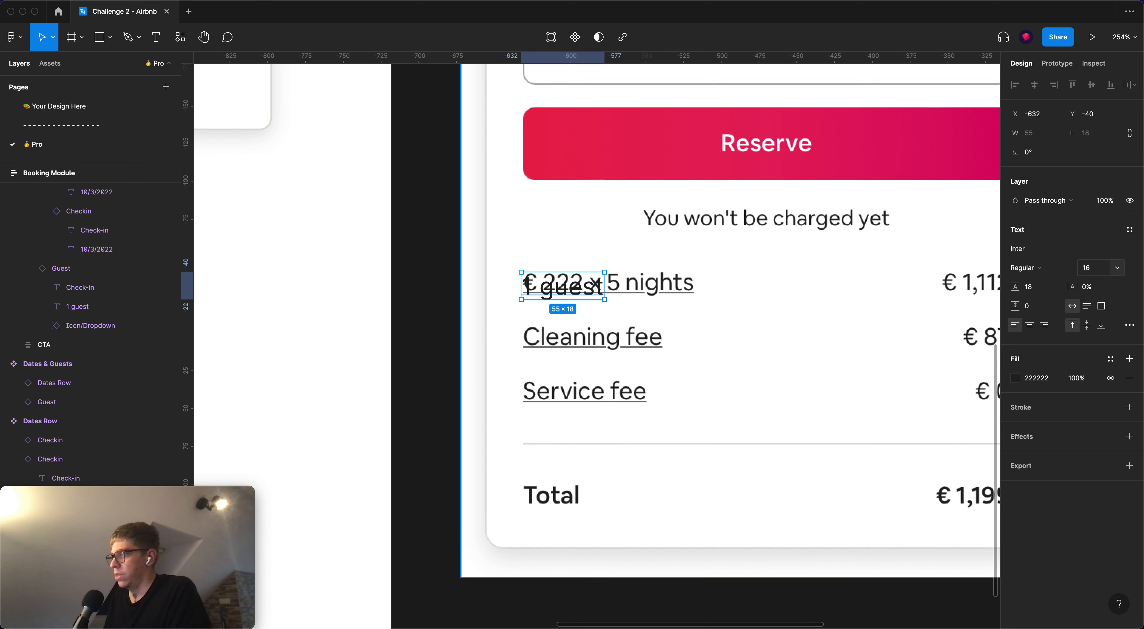
{"action": "left_click", "coordinate": [1088, 264]}
{"action": "left_click", "coordinate": [1043, 291]}
{"action": "type", "text": "2"}
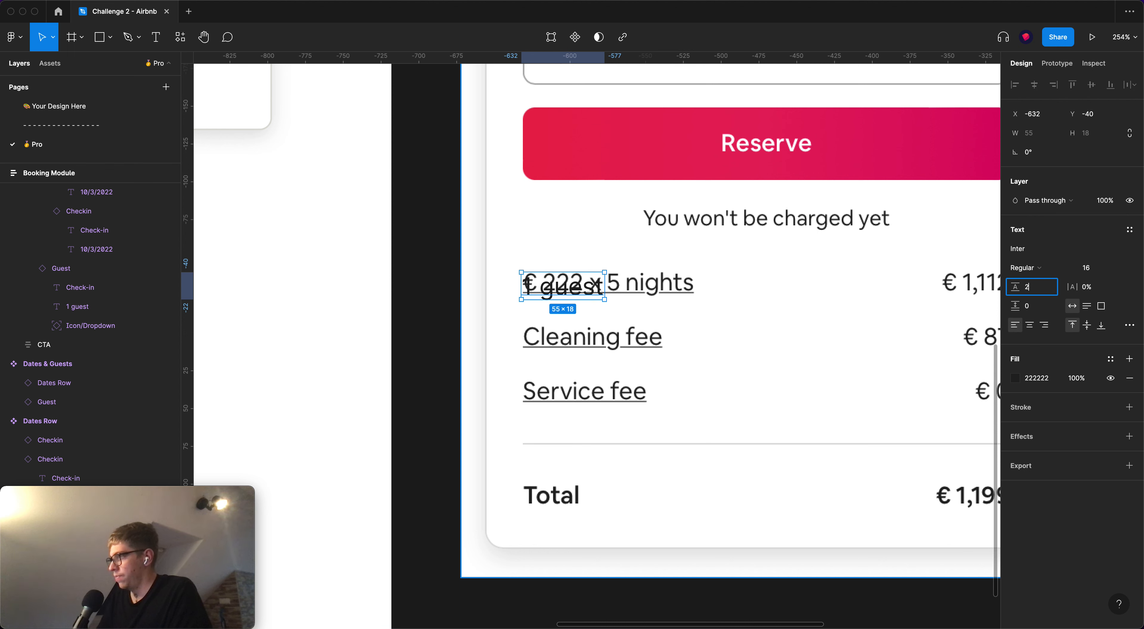
{"action": "type", "text": "4"}
{"action": "key", "text": "Return"}
Change the pasted text to "€ 222 x 5 nights" and lay it over the matching line in the reference
{"action": "left_click_drag", "start_coordinate": [571, 283], "coordinate": [574, 242]}
{"action": "double_click", "coordinate": [574, 242]}
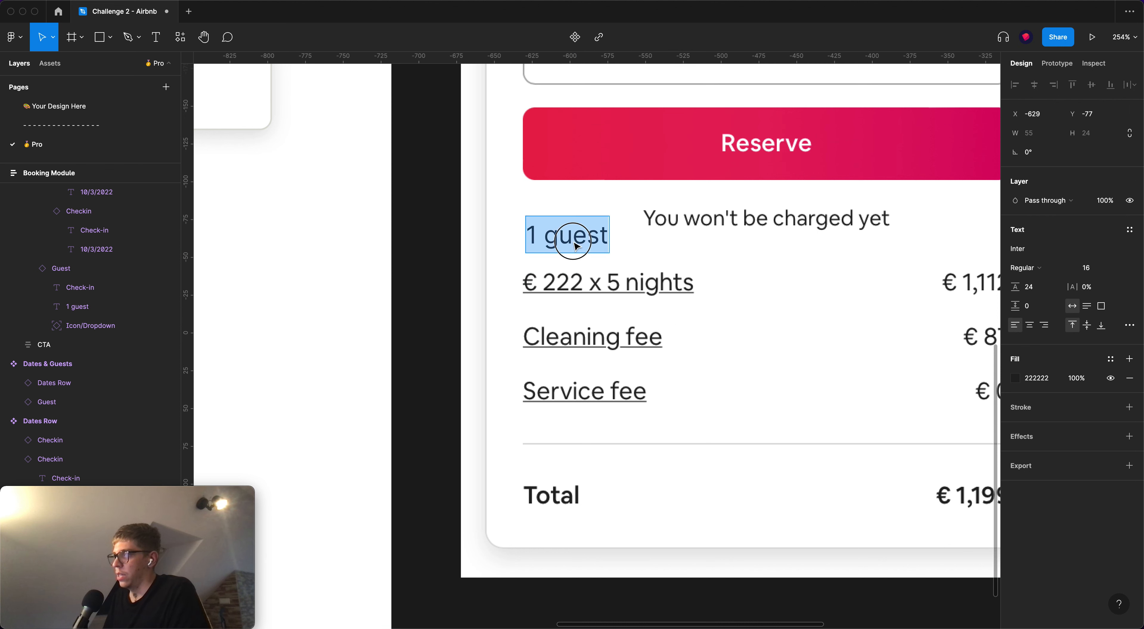
{"action": "type", "text": "€ 222"}
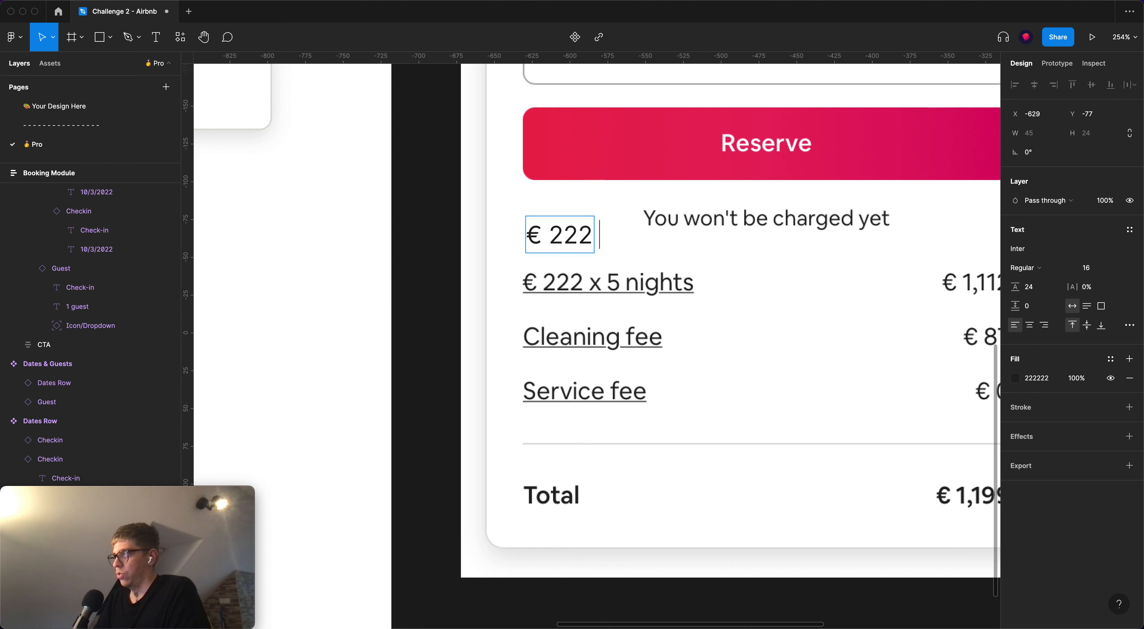
{"action": "type", "text": " x 5 nights"}
{"action": "key", "text": "Escape"}
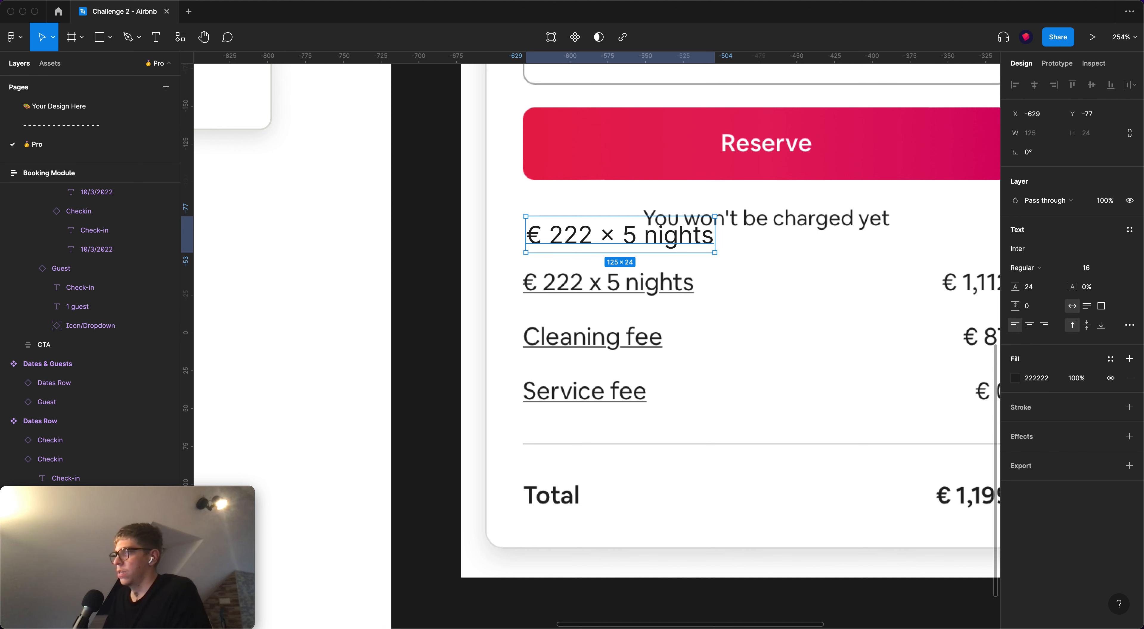
{"action": "left_click_drag", "start_coordinate": [663, 244], "coordinate": [638, 286]}
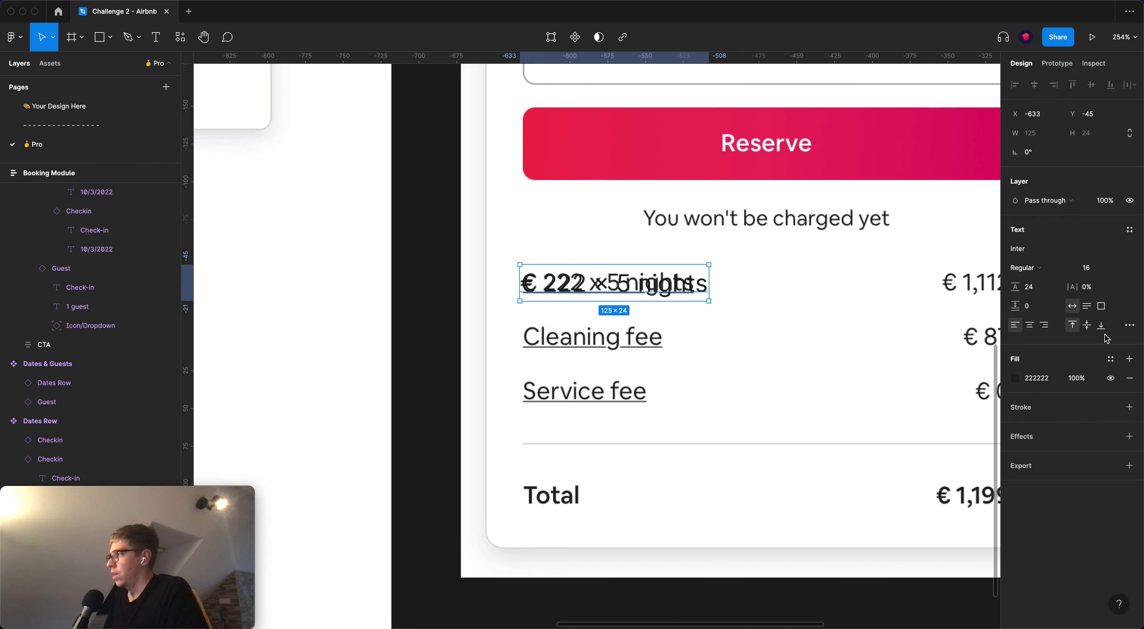
Underline the new "€ 222 x 5 nights" text and nudge it to line up with the reference
{"action": "left_click", "coordinate": [1129, 326]}
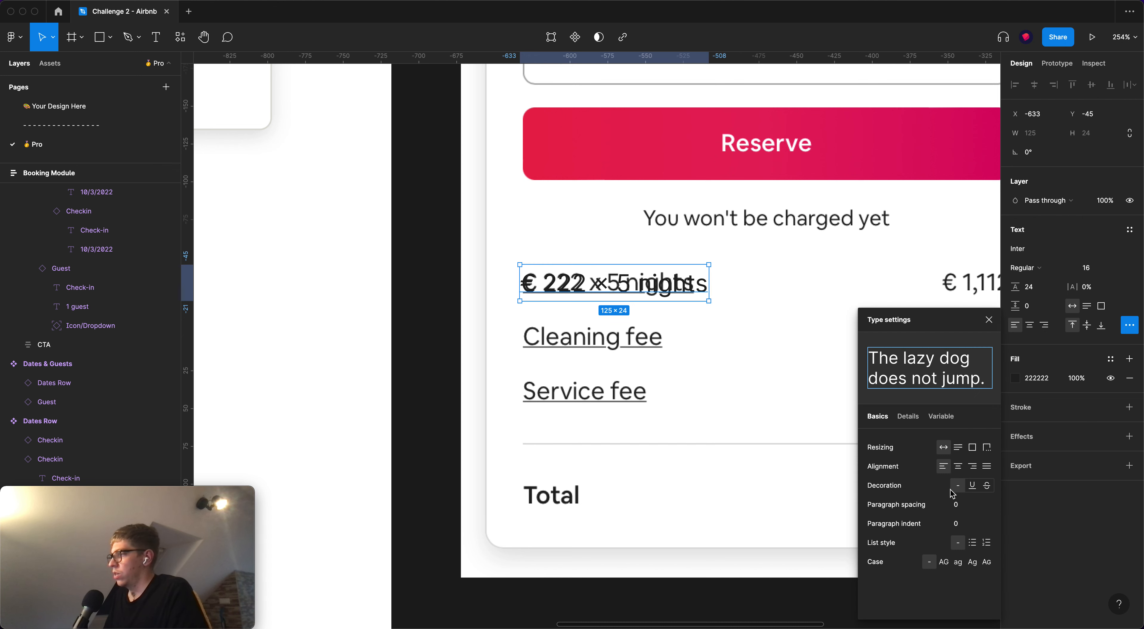
{"action": "left_click", "coordinate": [975, 487]}
{"action": "left_click_drag", "start_coordinate": [626, 288], "coordinate": [626, 284]}
{"action": "left_click", "coordinate": [768, 308]}
{"action": "left_click_drag", "start_coordinate": [770, 309], "coordinate": [627, 319]}
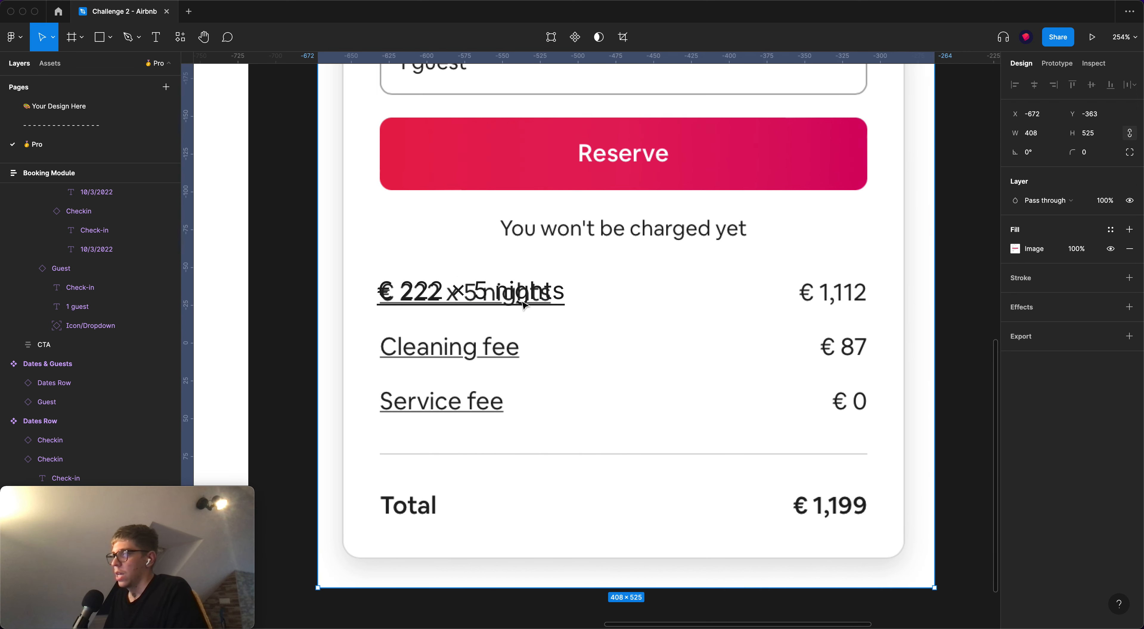
Duplicate the nights text toward the reference's price column as a right-aligned copy without underline
{"action": "left_click_drag", "start_coordinate": [512, 296], "coordinate": [754, 302]}
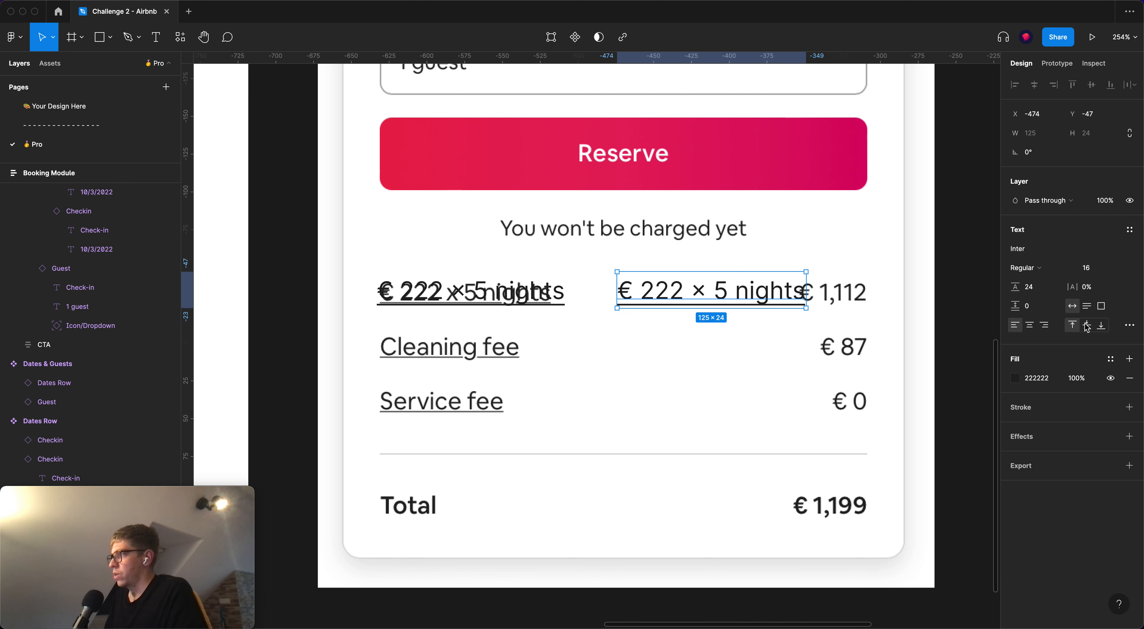
{"action": "left_click", "coordinate": [1129, 325]}
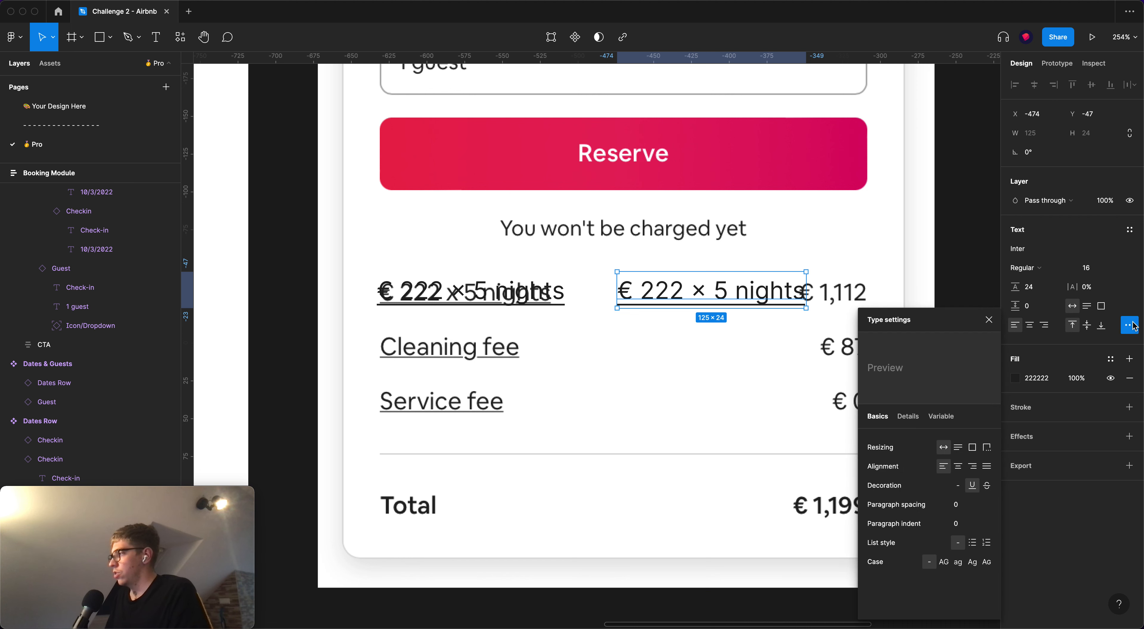
{"action": "left_click", "coordinate": [958, 486]}
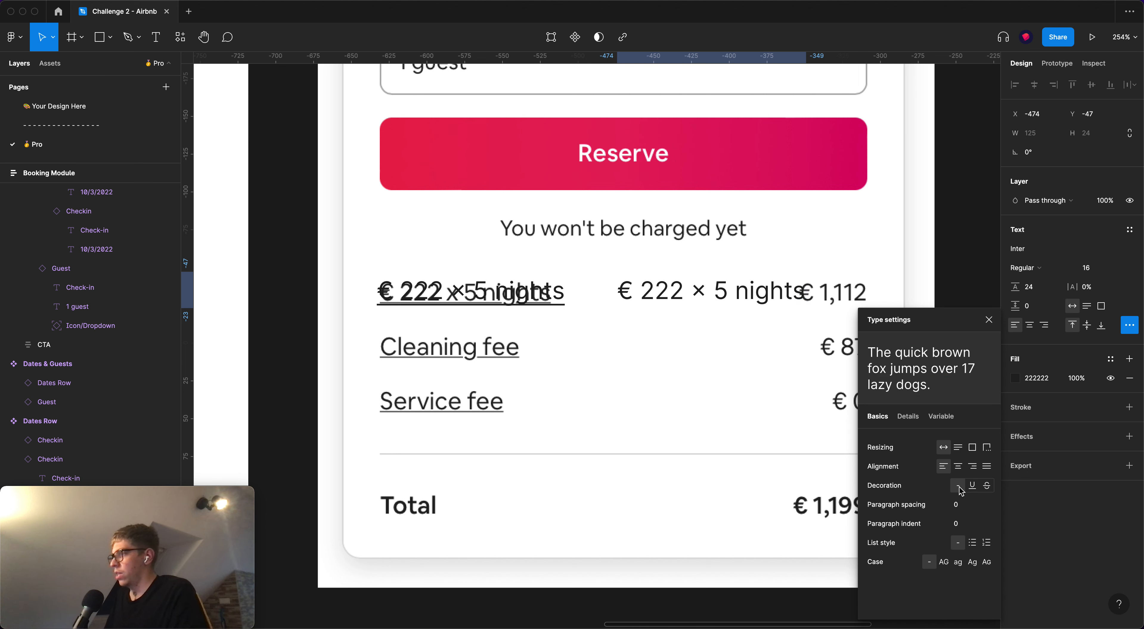
{"action": "left_click", "coordinate": [1044, 326]}
{"action": "left_click", "coordinate": [801, 348]}
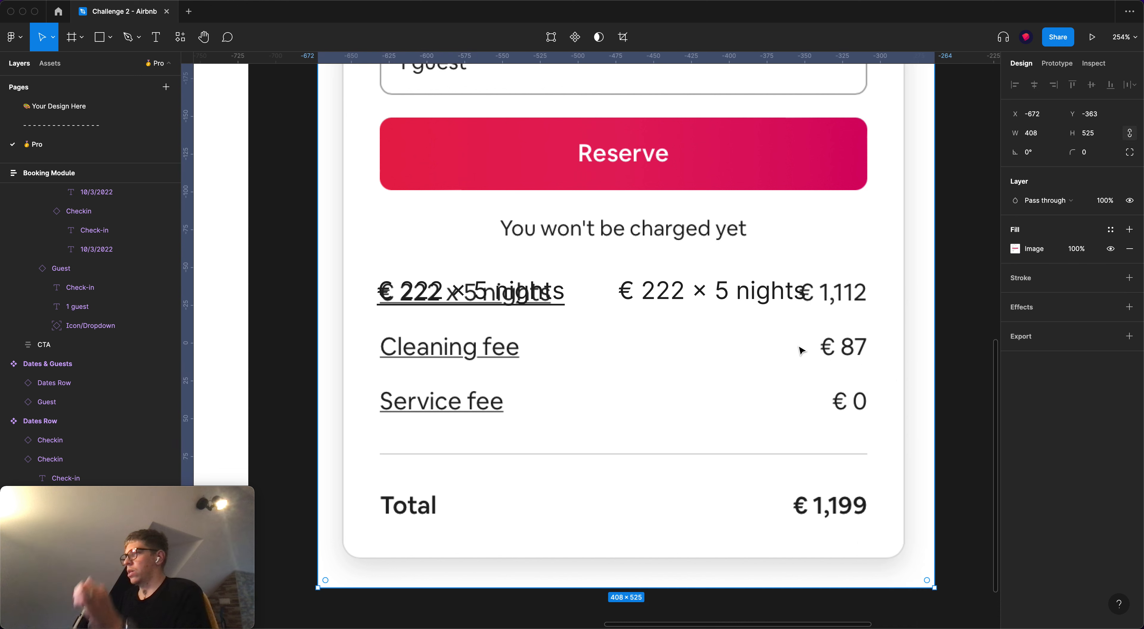
Combine the two nights texts into a horizontal auto layout frame named Pricing row and make it a component
{"action": "left_click", "coordinate": [773, 295]}
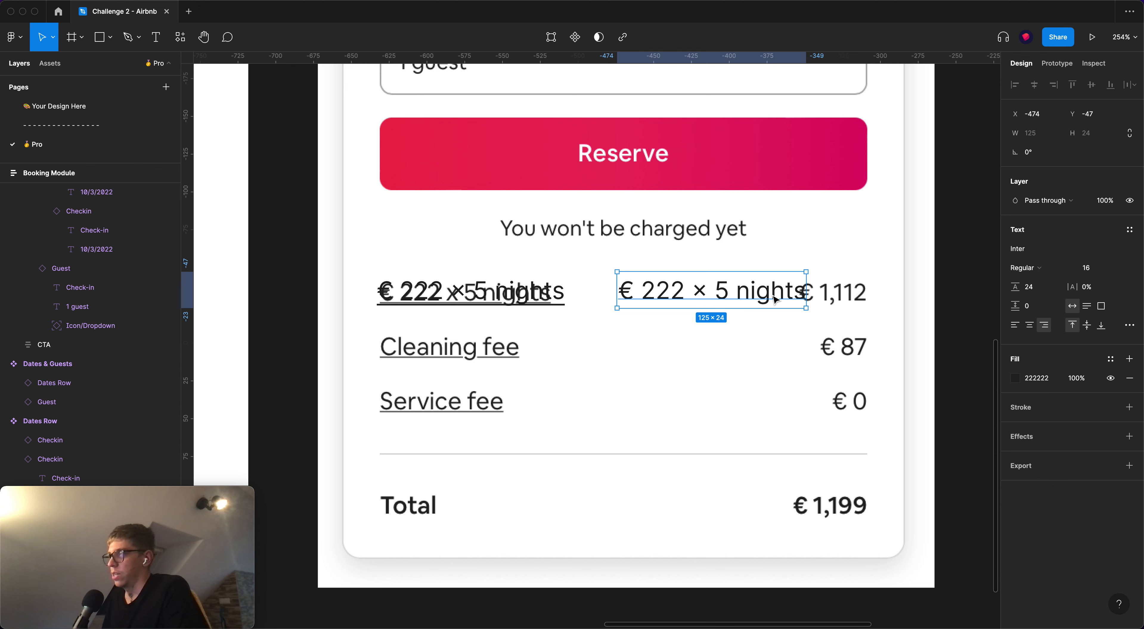
{"action": "left_click", "coordinate": [466, 293]}
{"action": "left_click", "coordinate": [696, 298], "text": "shift"}
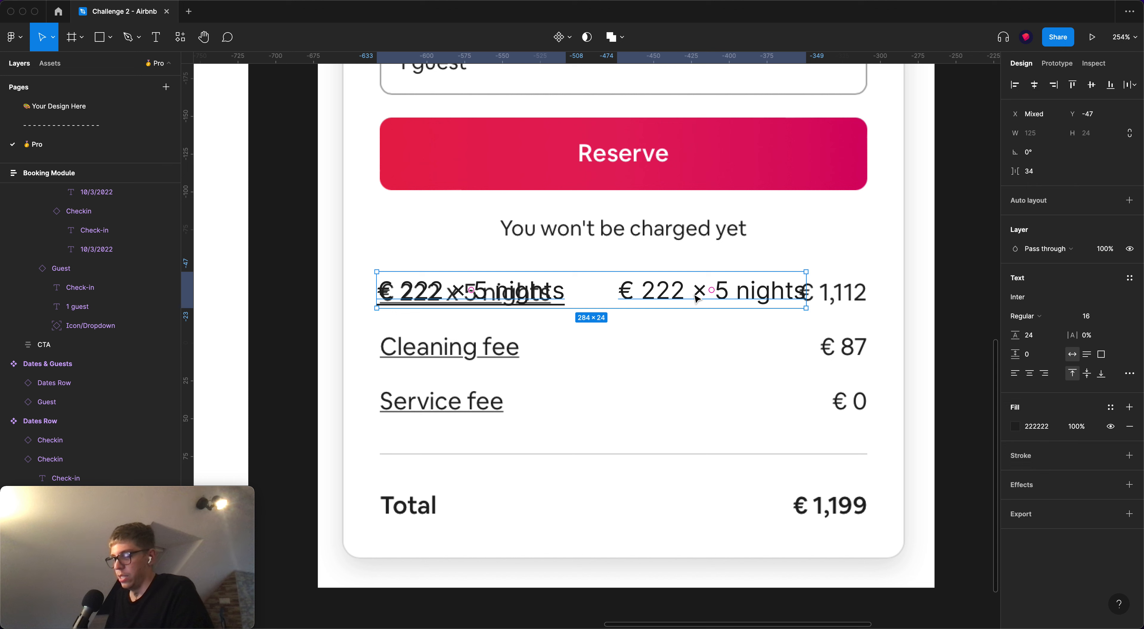
{"action": "key", "text": "shift+a"}
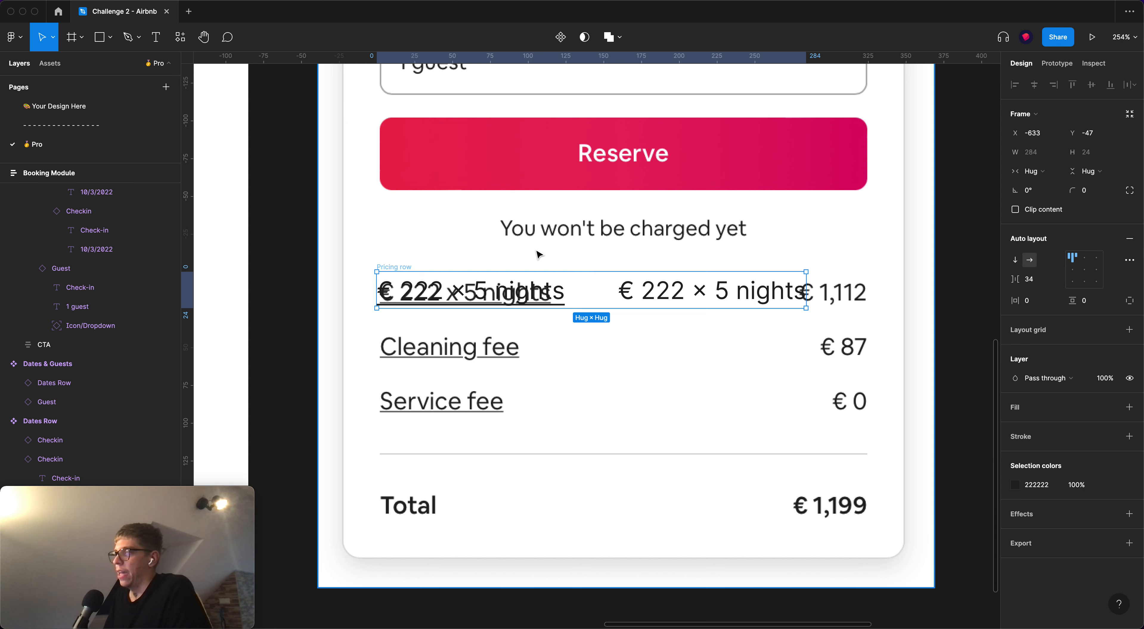
{"action": "key", "text": "super+alt+k"}
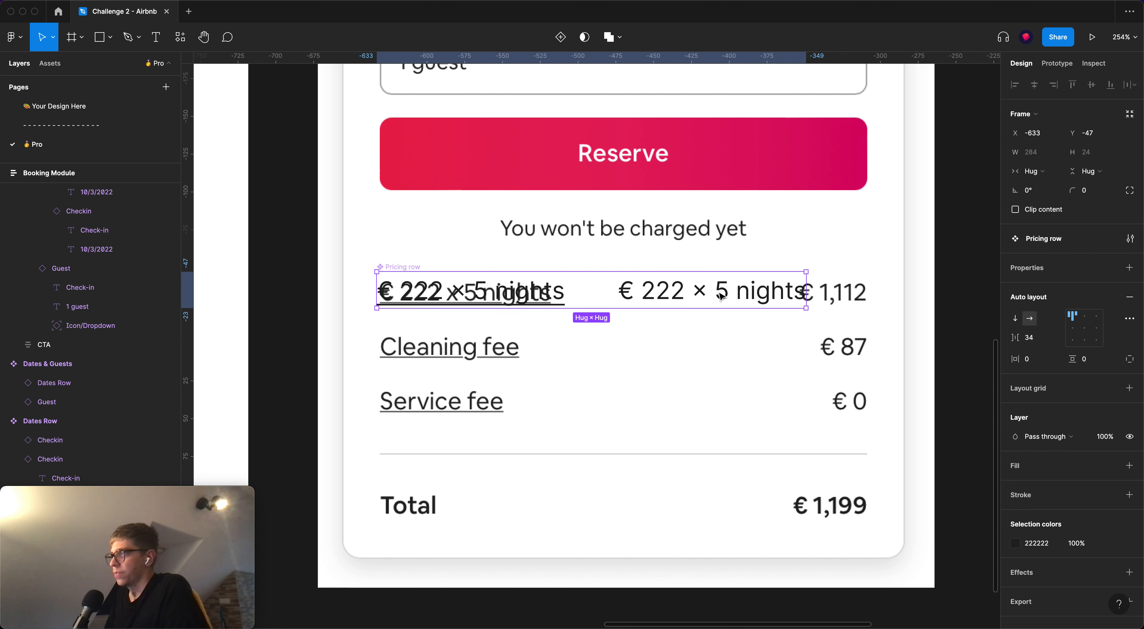
Align the Pricing row's contents to left centre and try toggling its item spacing between Auto and 34
{"action": "scroll", "coordinate": [716, 294], "scroll_direction": "down", "scroll_amount": 2}
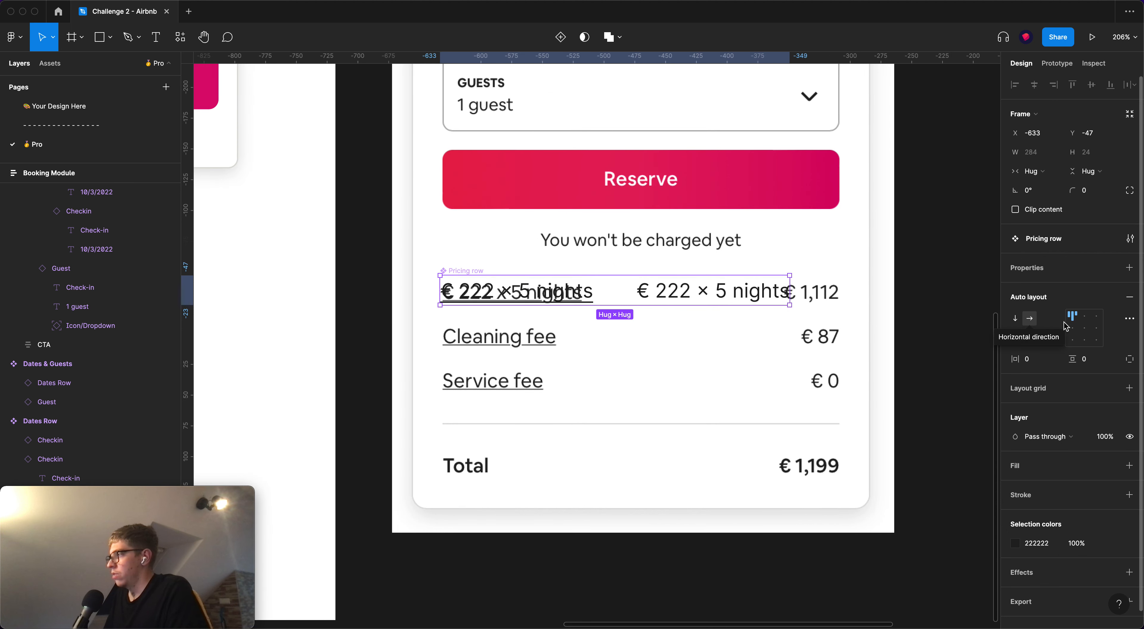
{"action": "left_click", "coordinate": [1074, 330]}
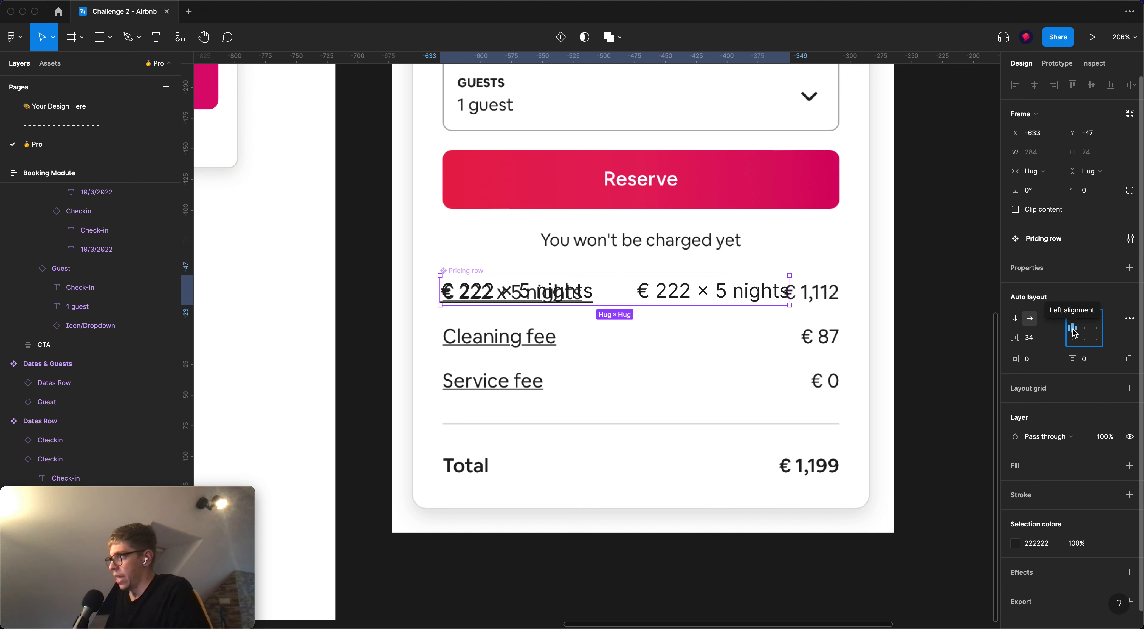
{"action": "key", "text": "x"}
{"action": "key", "text": "x"}
{"action": "key", "text": "x"}
{"action": "key", "text": "x"}
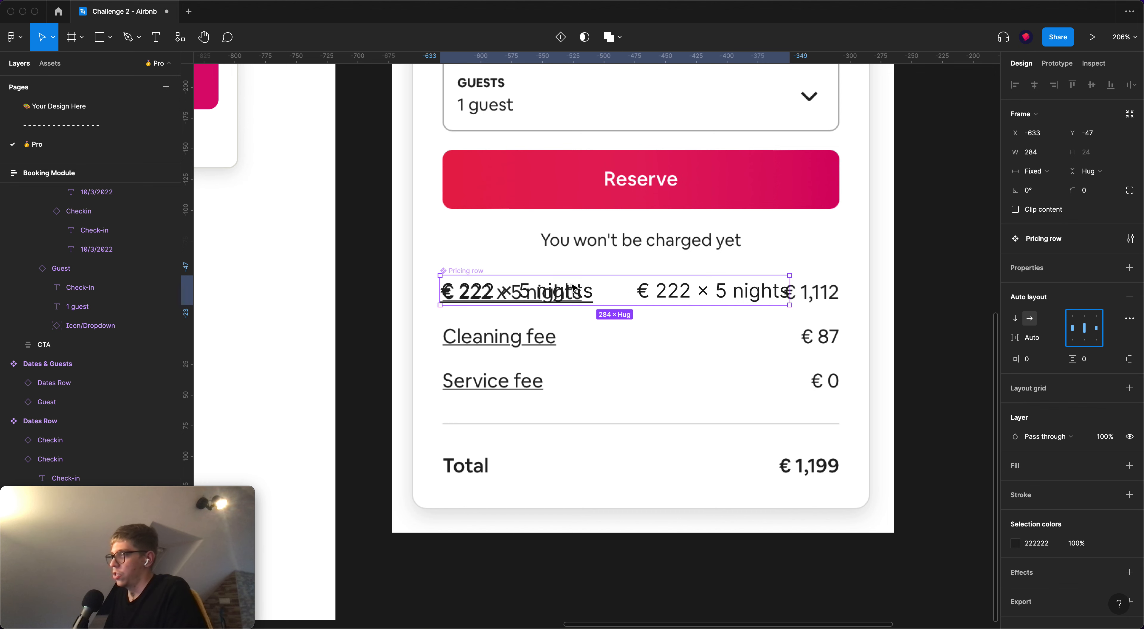
{"action": "left_click", "coordinate": [1035, 342]}
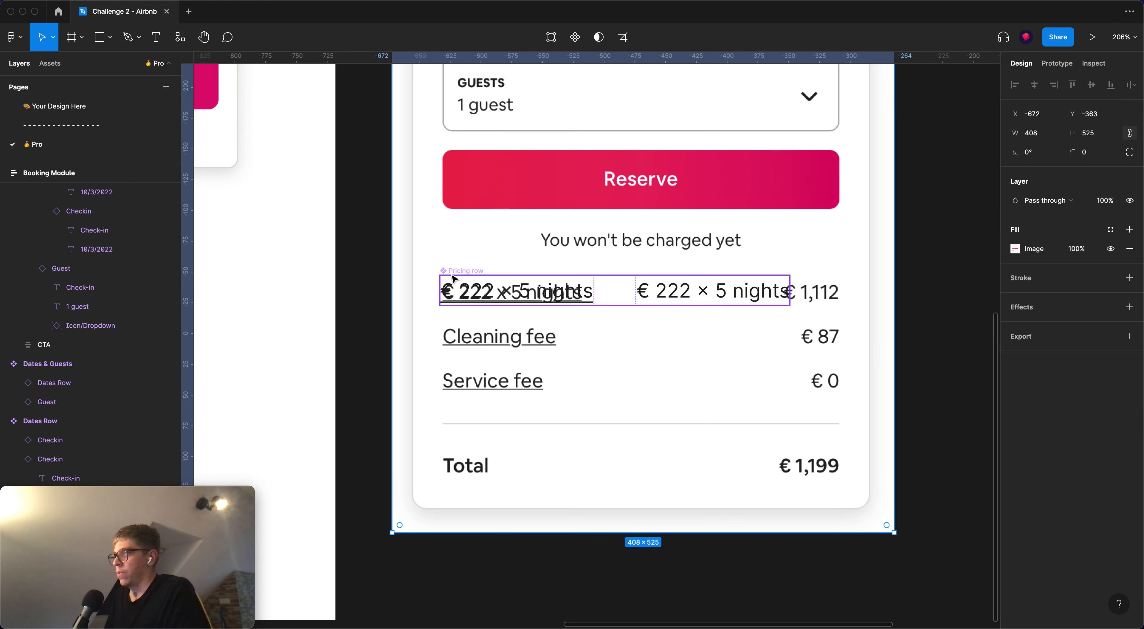
Move the Pricing row component off the reference into the white design frame, below the booking card
{"action": "scroll", "coordinate": [554, 259], "scroll_direction": "down", "scroll_amount": 3}
{"action": "left_click_drag", "start_coordinate": [512, 199], "coordinate": [247, 191]}
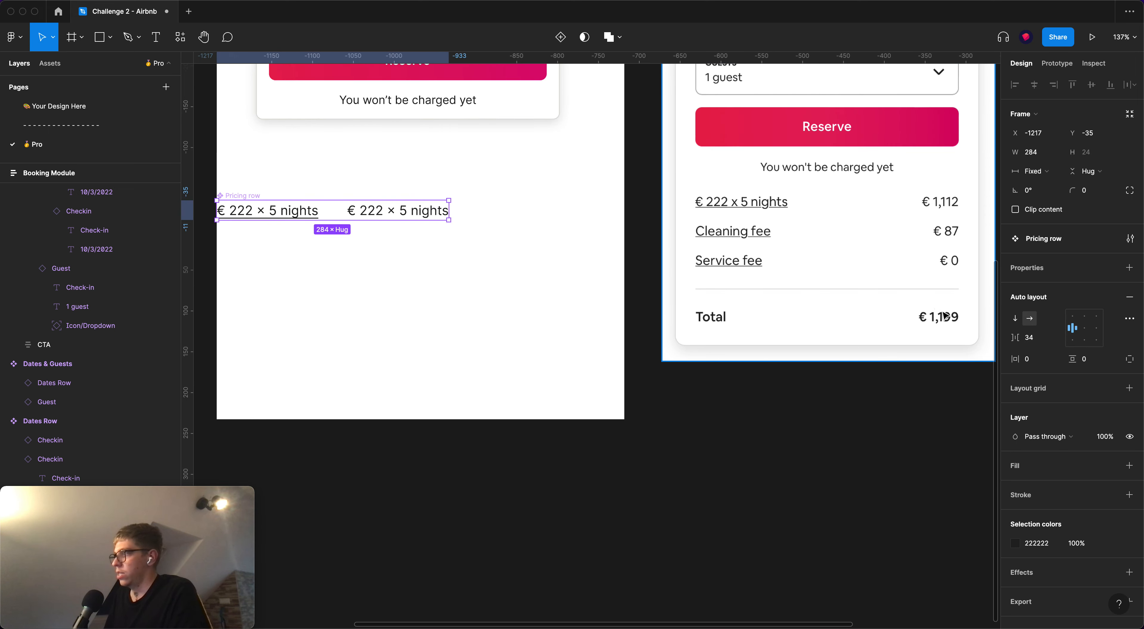
{"action": "scroll", "coordinate": [580, 263], "scroll_direction": "left", "scroll_amount": 5}
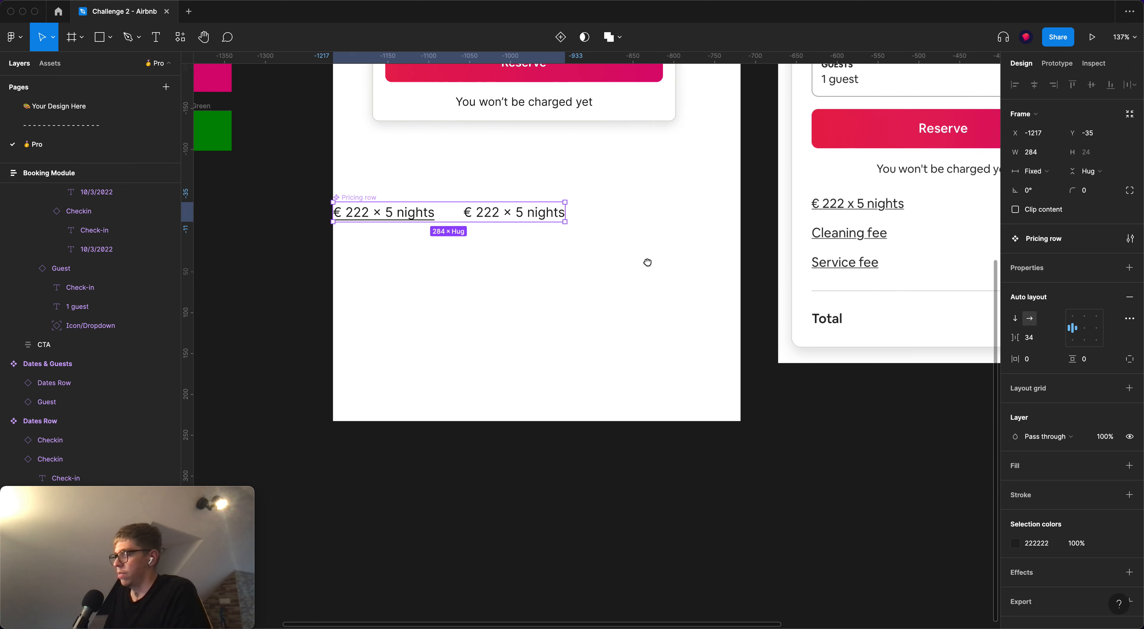
Set the Pricing row's item spacing to Auto so its texts sit at opposite ends, and widen the row to 428
{"action": "left_click_drag", "start_coordinate": [568, 214], "coordinate": [667, 218]}
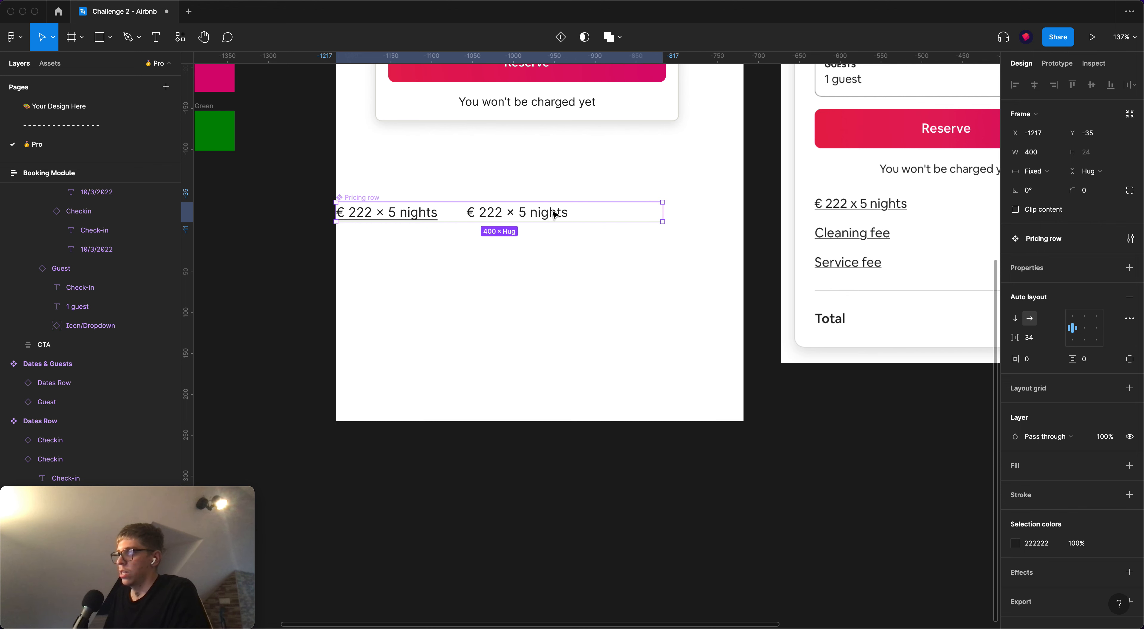
{"action": "key", "text": "ctrl+z"}
{"action": "left_click_drag", "start_coordinate": [367, 198], "coordinate": [385, 198]}
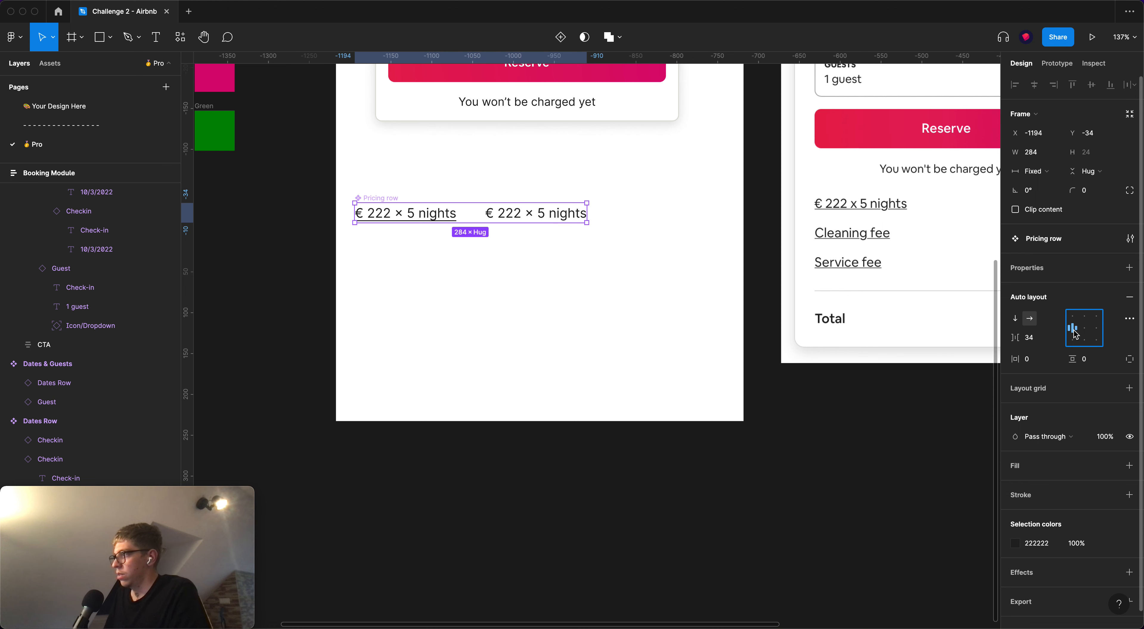
{"action": "left_click", "coordinate": [1131, 321]}
{"action": "left_click", "coordinate": [1132, 324]}
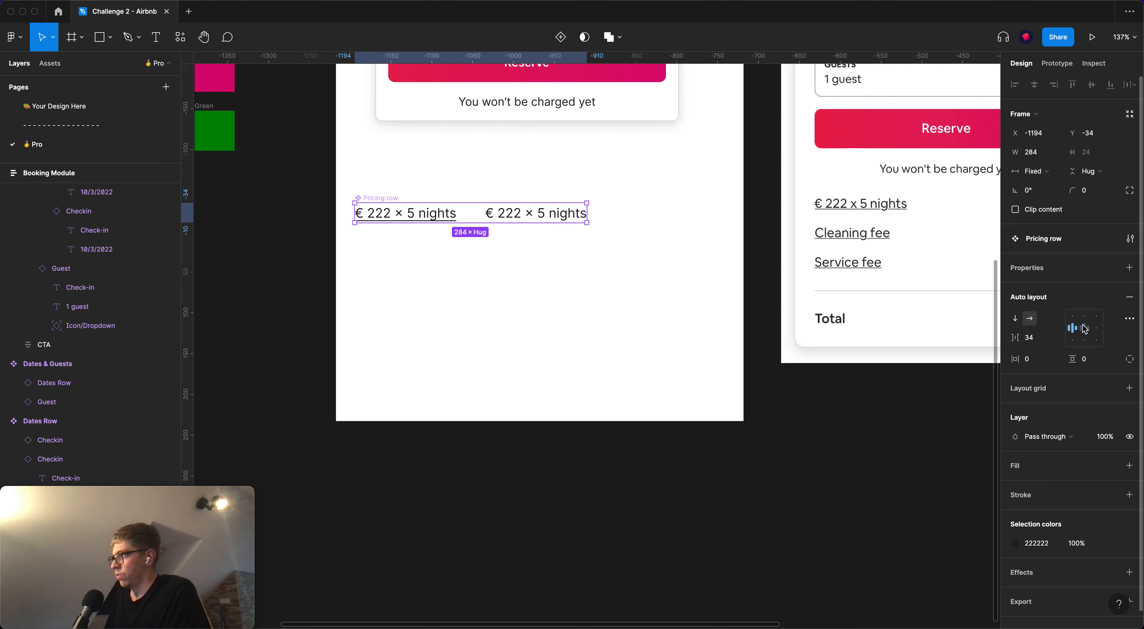
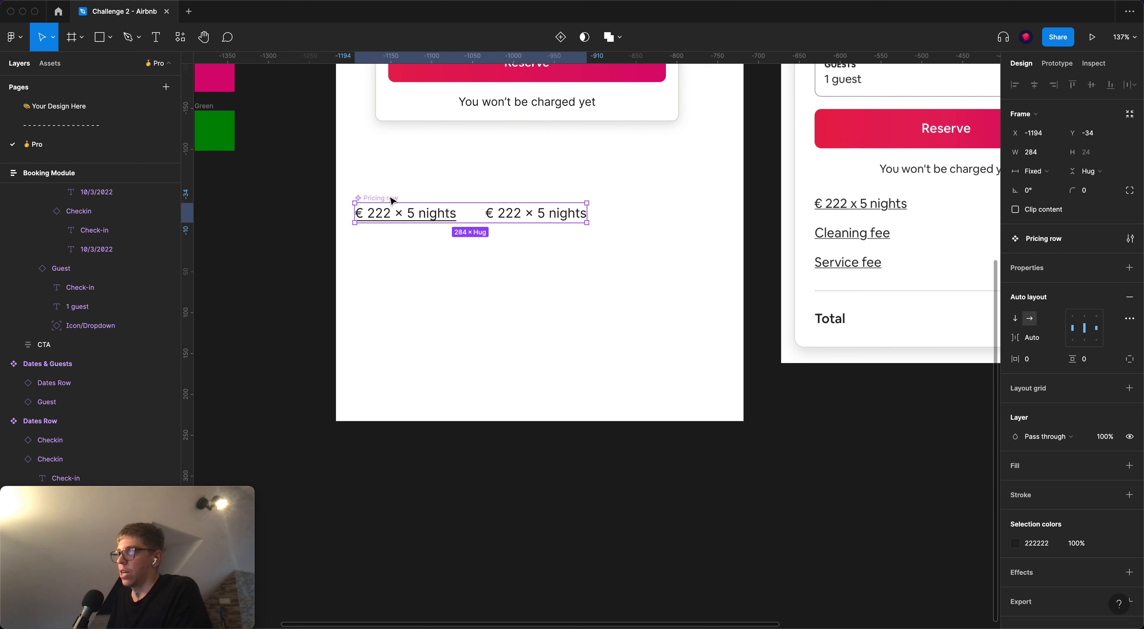
{"action": "left_click_drag", "start_coordinate": [588, 213], "coordinate": [707, 215]}
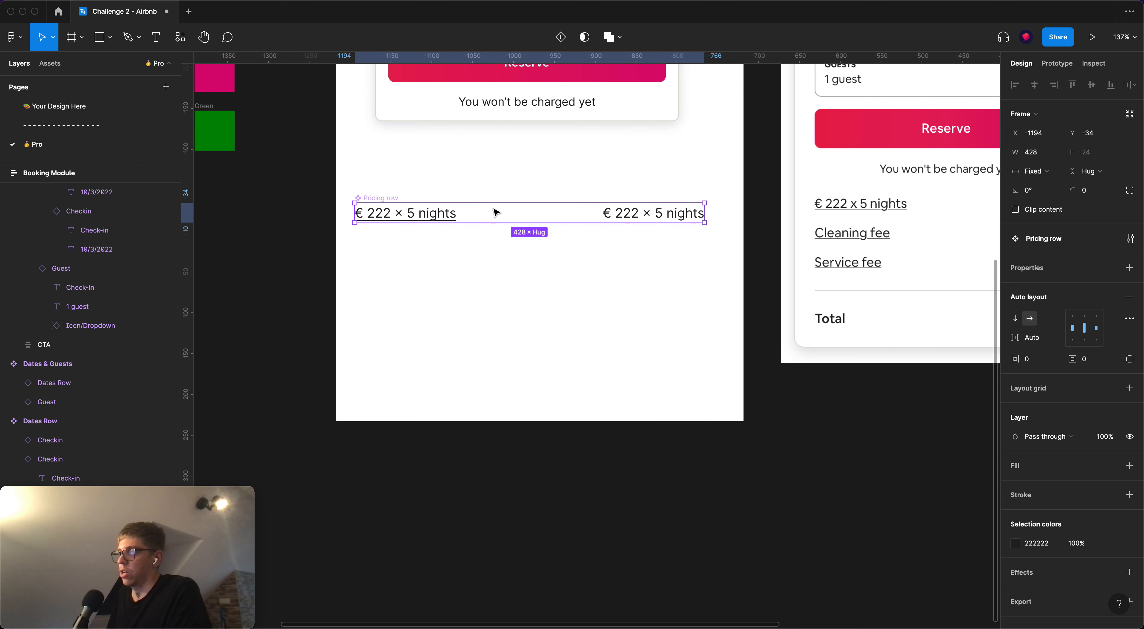
Check the Pricing row component's alignment and advanced auto layout settings
{"action": "left_click_drag", "start_coordinate": [460, 188], "coordinate": [604, 264]}
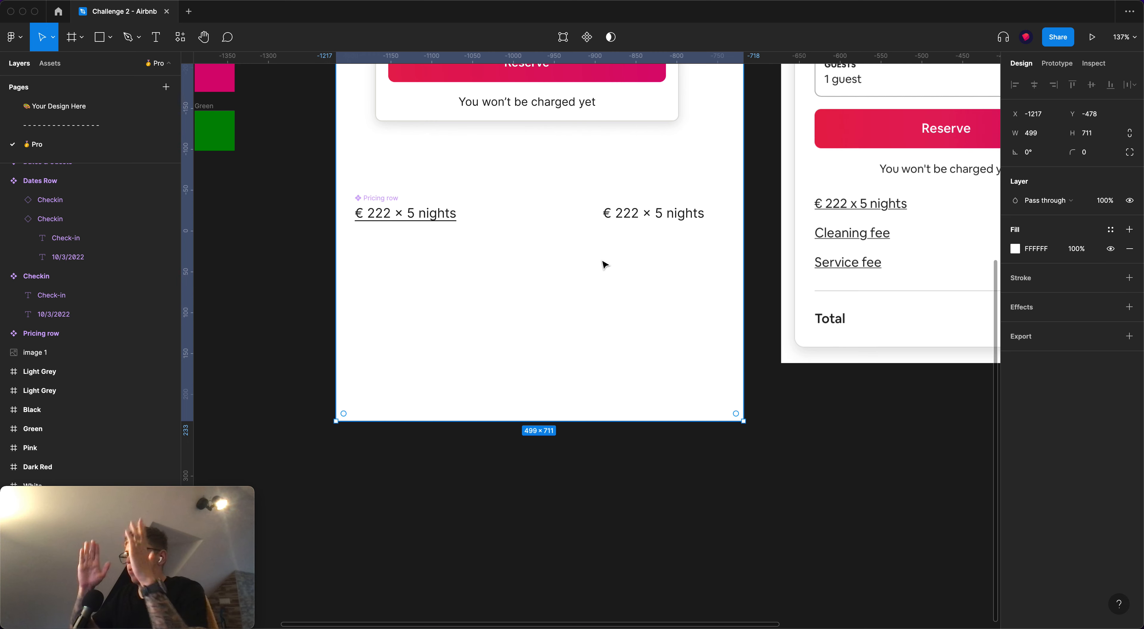
{"action": "left_click", "coordinate": [391, 198]}
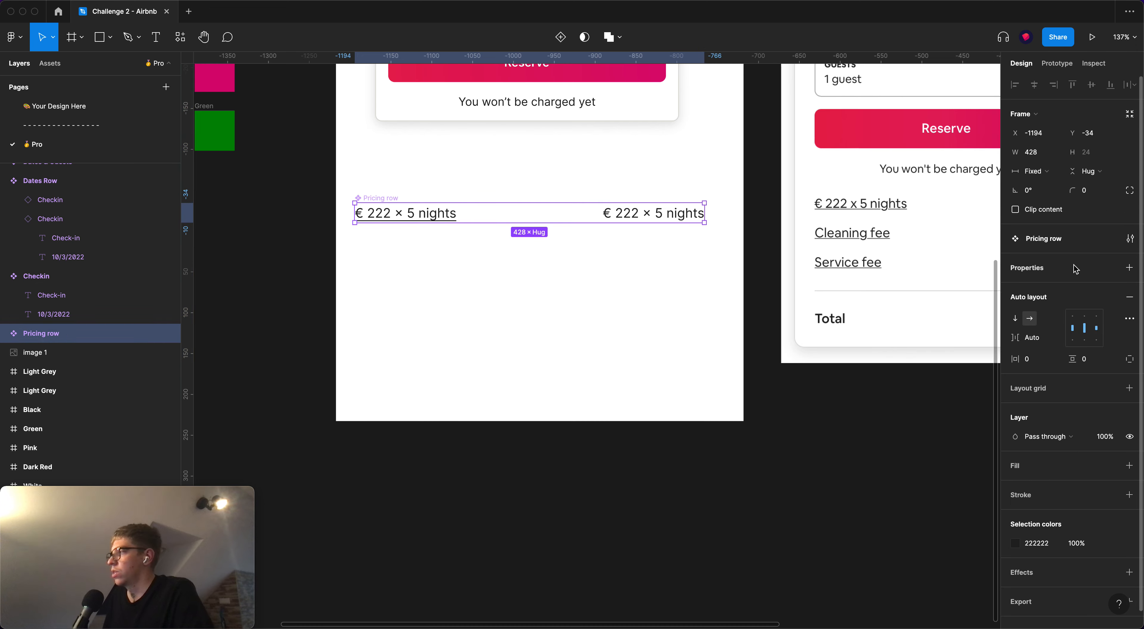
{"action": "scroll", "coordinate": [564, 269], "scroll_direction": "up", "scroll_amount": 3}
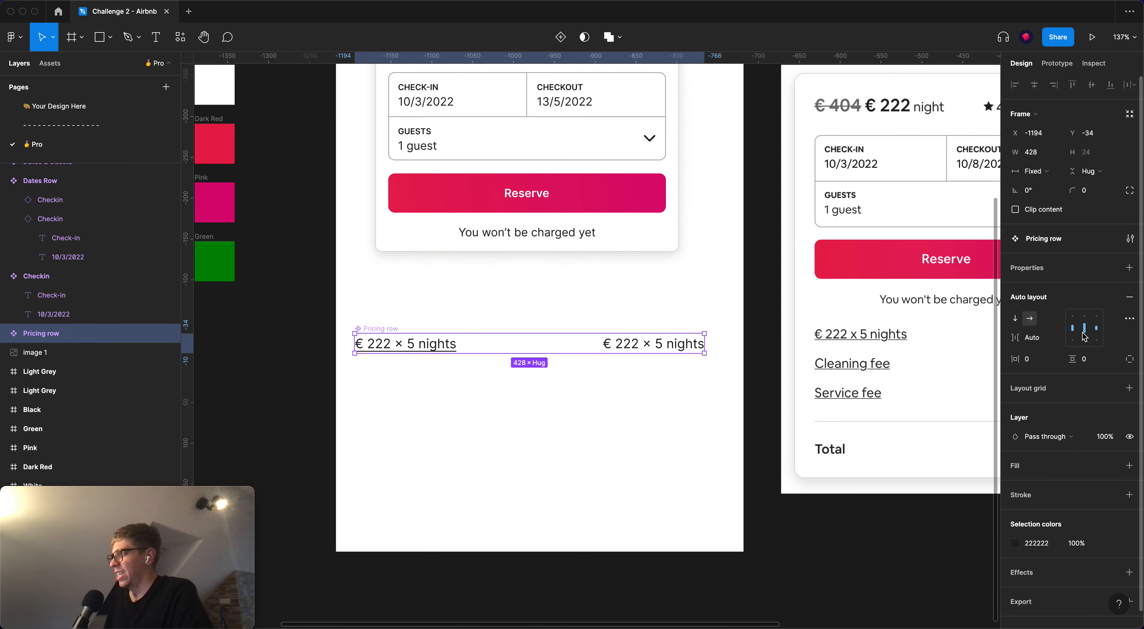
{"action": "left_click", "coordinate": [1130, 319]}
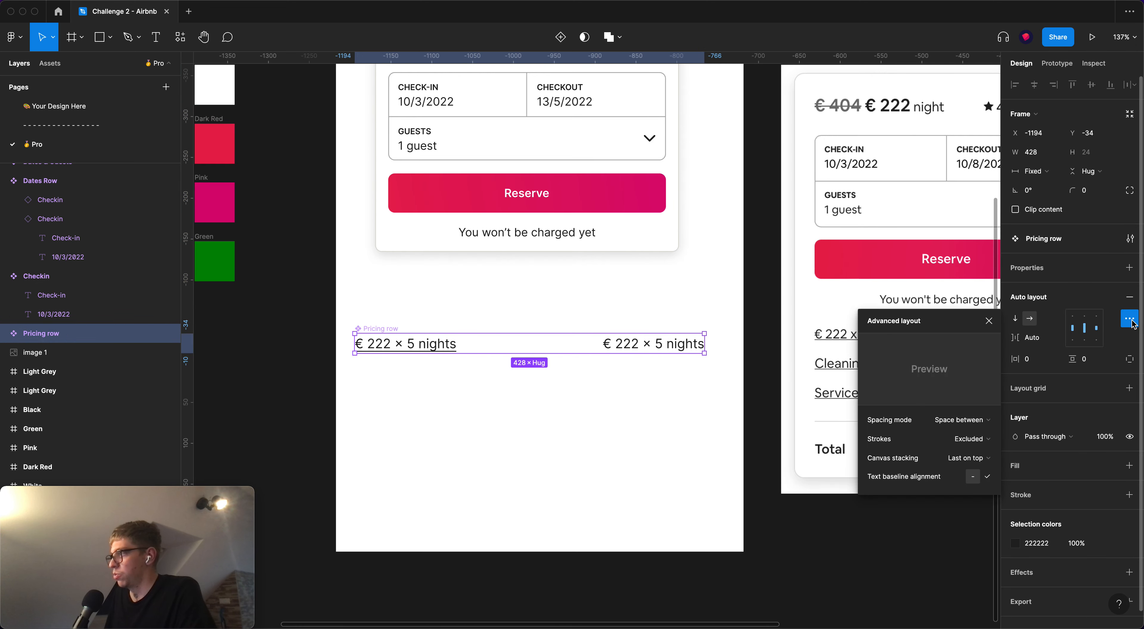
{"action": "left_click", "coordinate": [1130, 319]}
Move the Pricing row component out of the white design frame onto the canvas just below the reference image
{"action": "scroll", "coordinate": [406, 401], "scroll_direction": "left", "scroll_amount": 3}
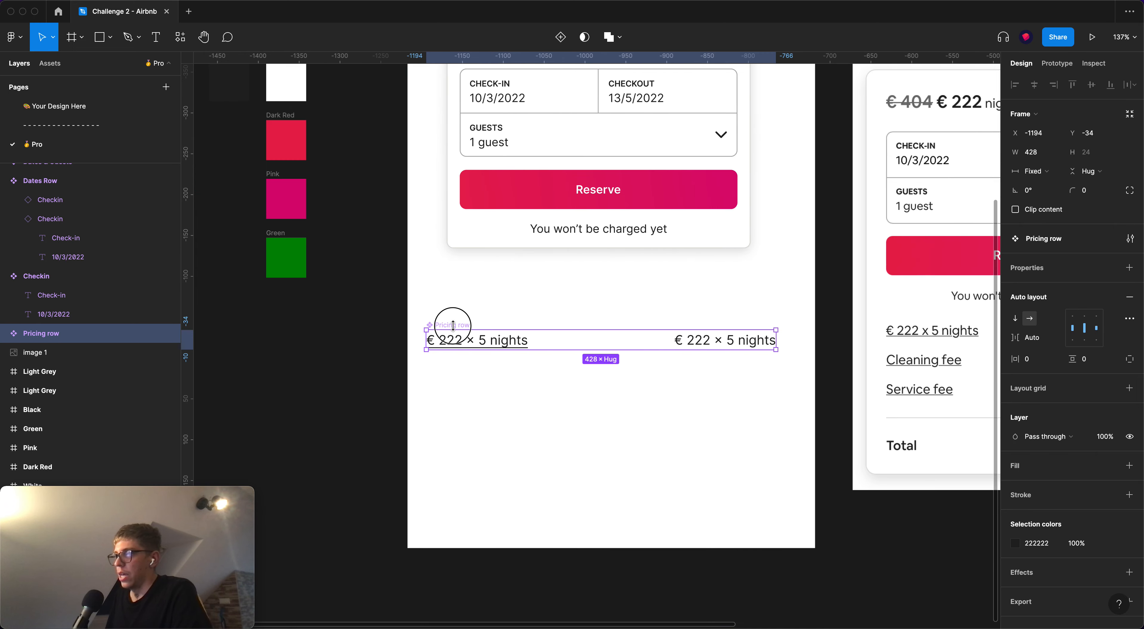
{"action": "scroll", "coordinate": [559, 324], "scroll_direction": "down", "scroll_amount": 3}
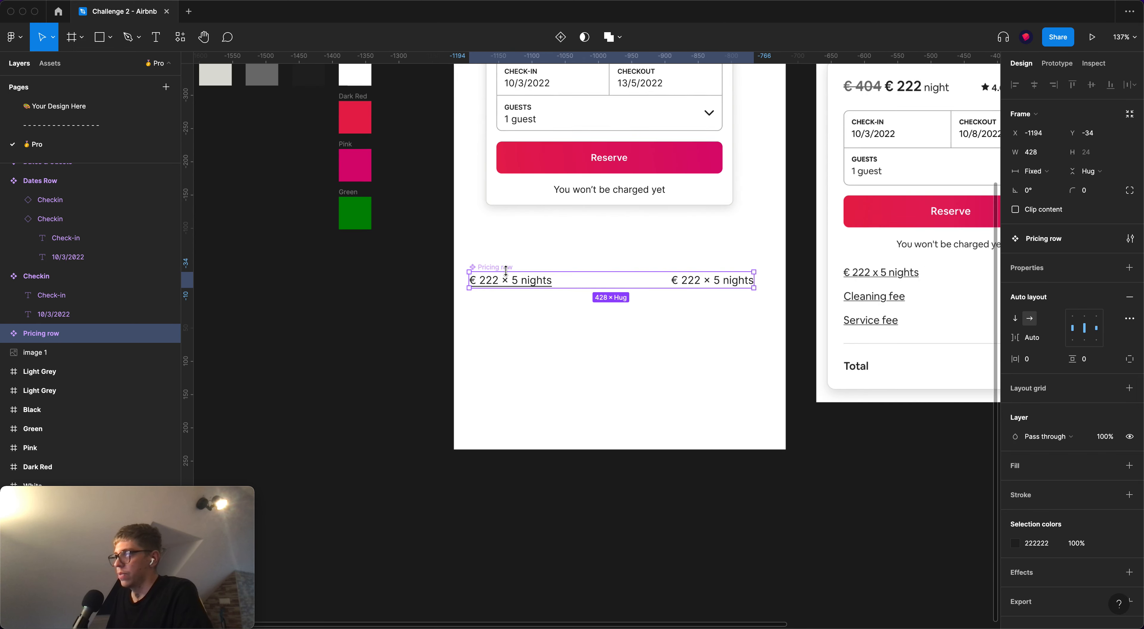
{"action": "left_click_drag", "start_coordinate": [506, 271], "coordinate": [409, 244]}
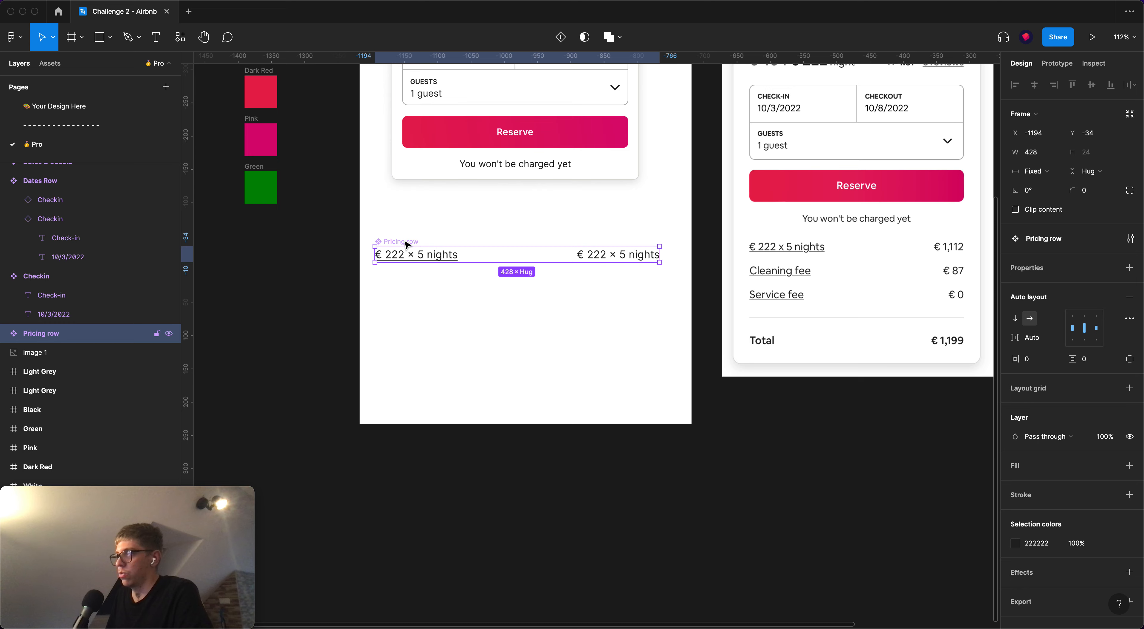
{"action": "left_click_drag", "start_coordinate": [401, 243], "coordinate": [749, 391]}
{"action": "scroll", "coordinate": [764, 393], "scroll_direction": "down", "scroll_amount": 3}
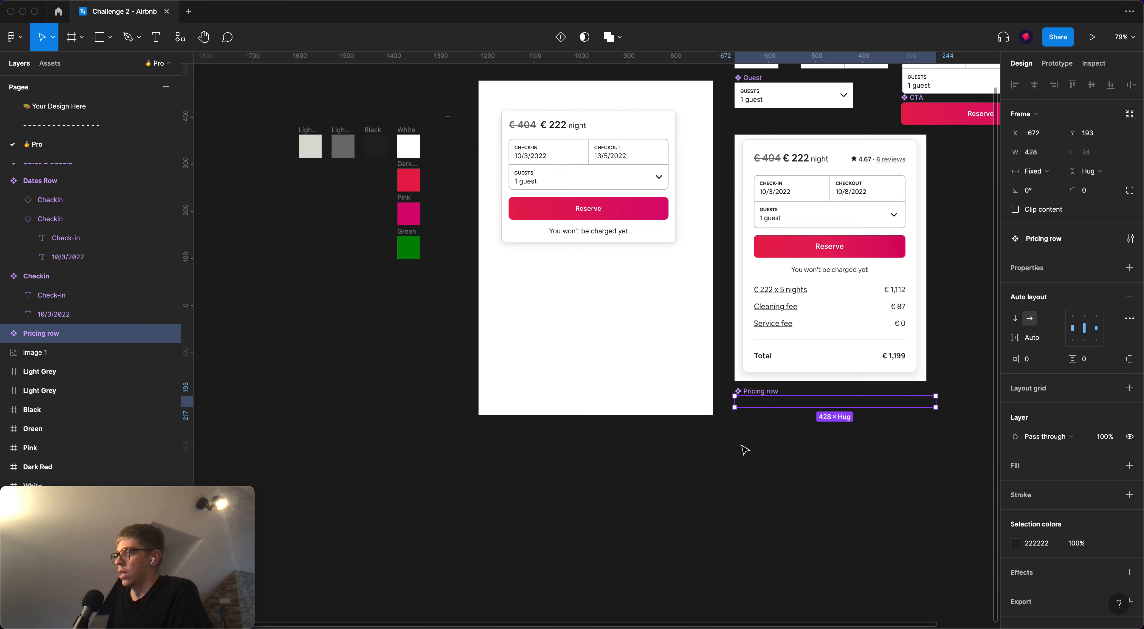
Change the canvas background colour to grey A4A4A4
{"action": "left_click", "coordinate": [743, 449]}
{"action": "left_click", "coordinate": [1042, 110]}
{"action": "type", "text": "a"}
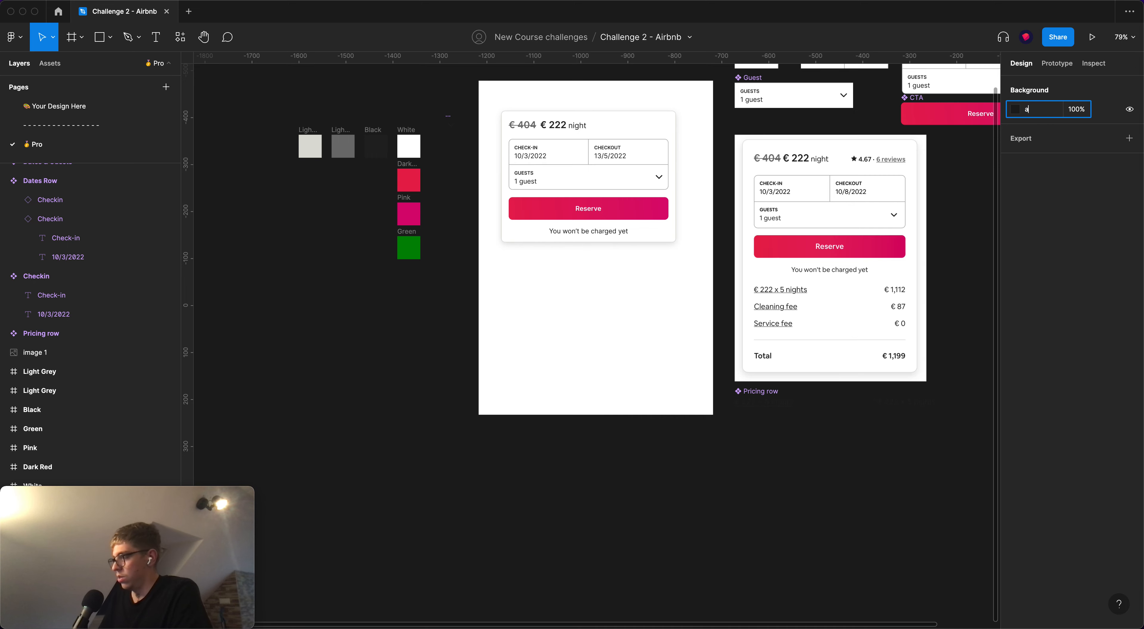
{"action": "type", "text": "4"}
{"action": "key", "text": "Return"}
Shift the Pricing row component slightly and create three evenly spaced instances of it underneath
{"action": "left_click", "coordinate": [799, 403]}
{"action": "scroll", "coordinate": [755, 414], "scroll_direction": "right", "scroll_amount": 5}
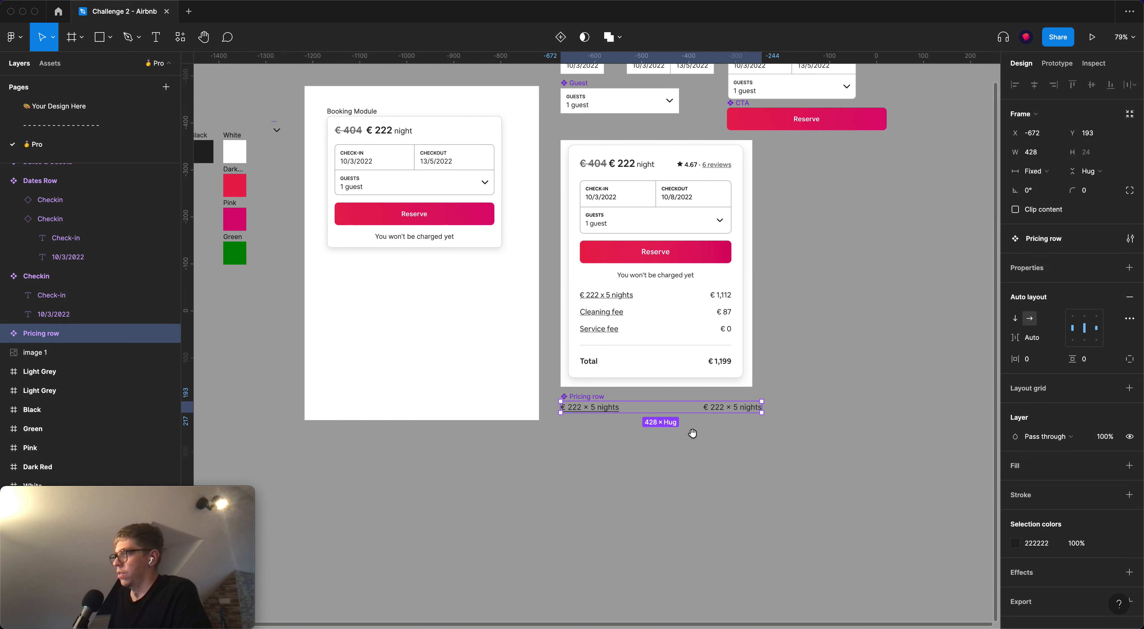
{"action": "left_click", "coordinate": [590, 399]}
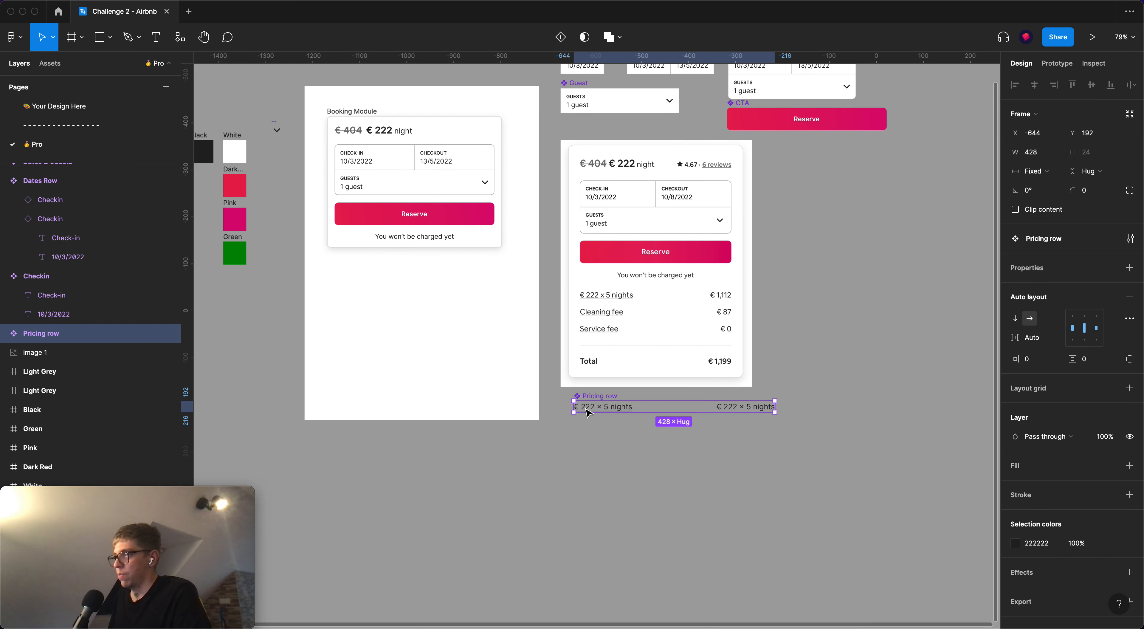
{"action": "left_click_drag", "start_coordinate": [593, 399], "coordinate": [582, 439]}
{"action": "key", "text": "super+d"}
{"action": "key", "text": "super+d"}
Group the three Pricing row instances in a vertical auto layout frame, trying spacings of 8 and 12 before setting 16
{"action": "left_click_drag", "start_coordinate": [550, 571], "coordinate": [822, 426]}
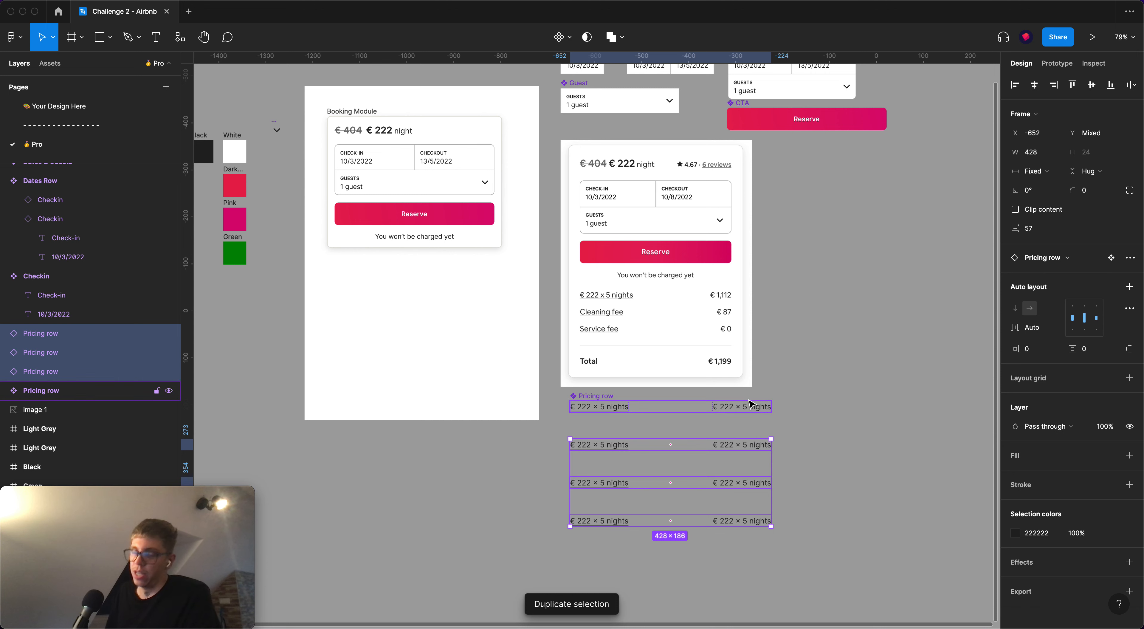
{"action": "key", "text": "shift+a"}
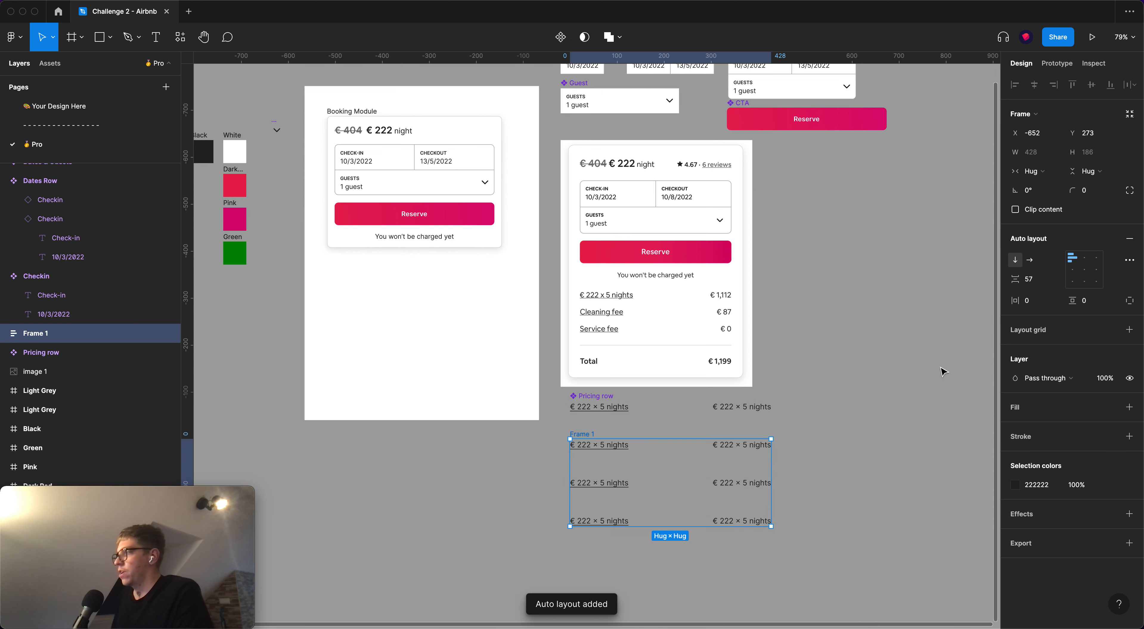
{"action": "left_click", "coordinate": [1039, 286]}
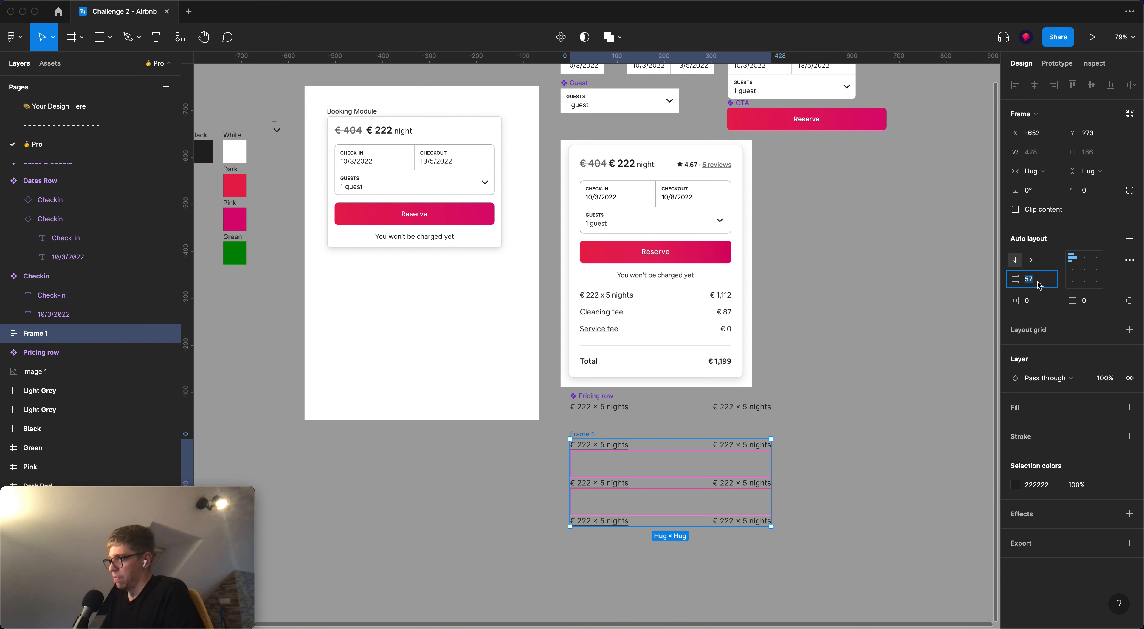
{"action": "type", "text": "8"}
{"action": "key", "text": "Return"}
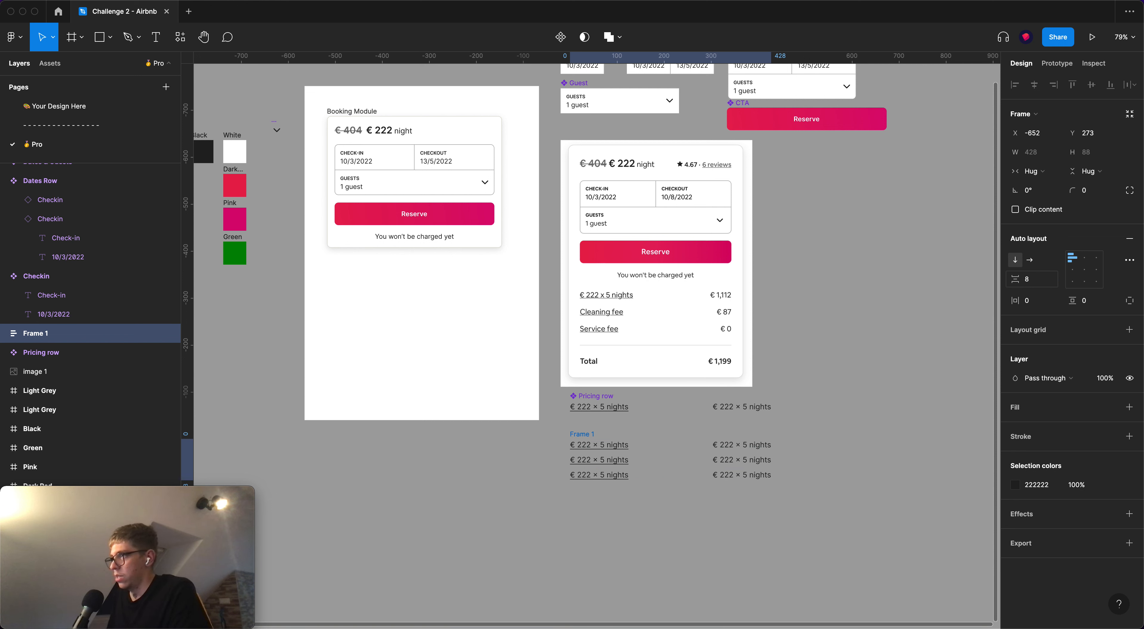
{"action": "left_click", "coordinate": [1039, 283]}
{"action": "key", "text": "Return"}
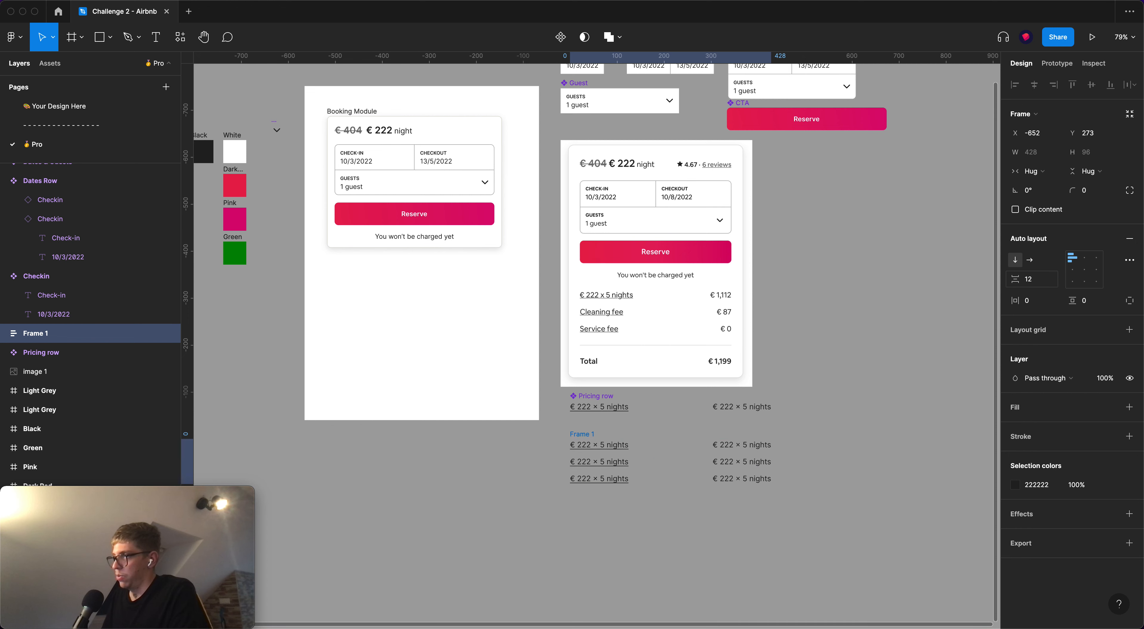
{"action": "type", "text": "16"}
{"action": "key", "text": "Return"}
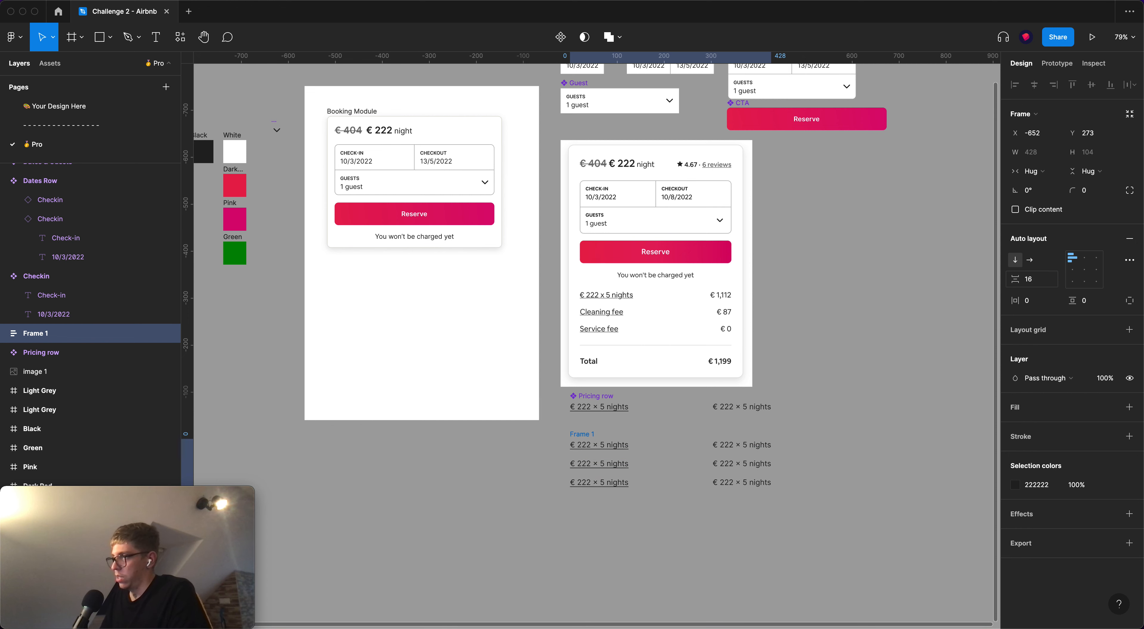
Relabel the second row "Cleaning fee" and the third row "Service fee"
{"action": "scroll", "coordinate": [622, 444], "scroll_direction": "up", "scroll_amount": 3}
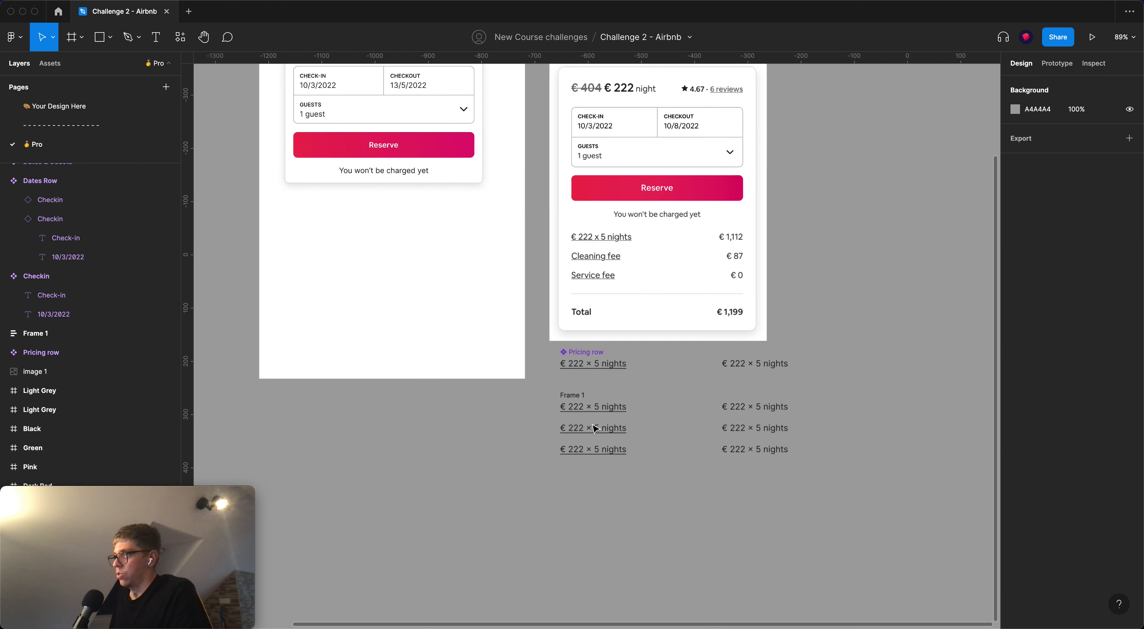
{"action": "double_click", "coordinate": [617, 463]}
{"action": "type", "text": "Cleaning"}
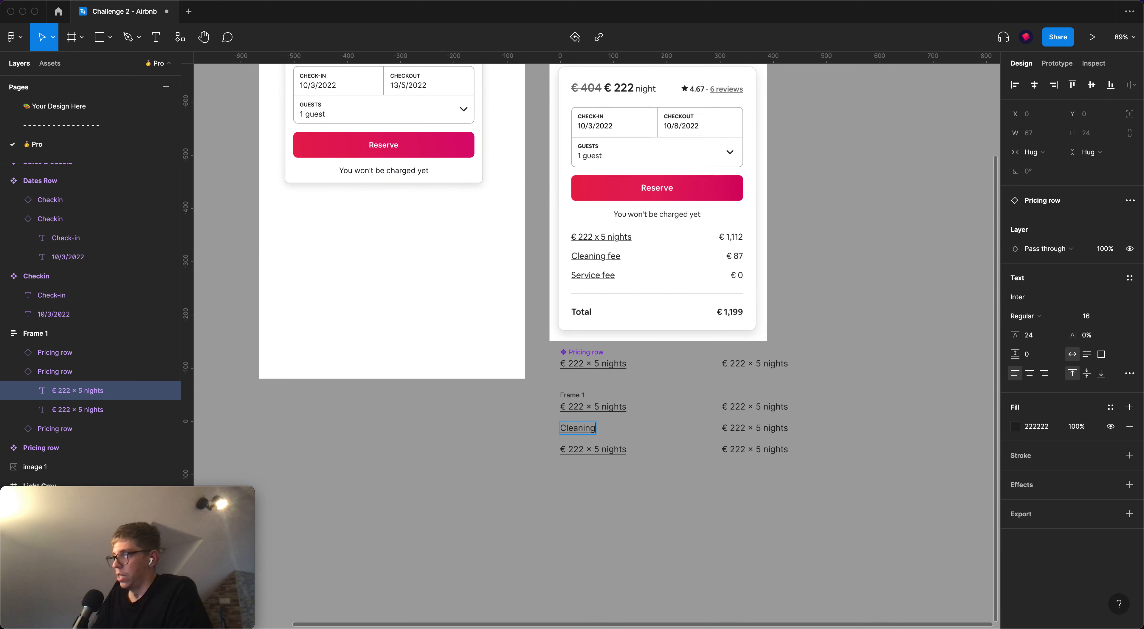
{"action": "type", "text": " fee"}
{"action": "double_click", "coordinate": [583, 448]}
{"action": "type", "text": "Serv"}
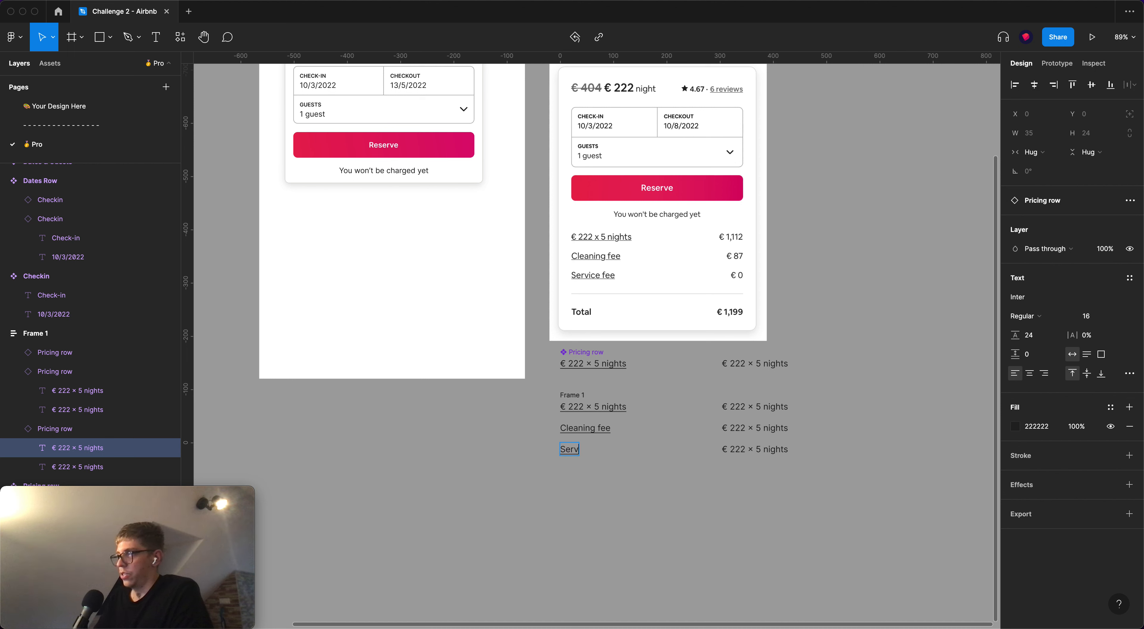
Set the three rows' prices to "€ 1,112", "€ 87" and "€ 0"
{"action": "double_click", "coordinate": [751, 407]}
{"action": "type", "text": "€ 1,112"}
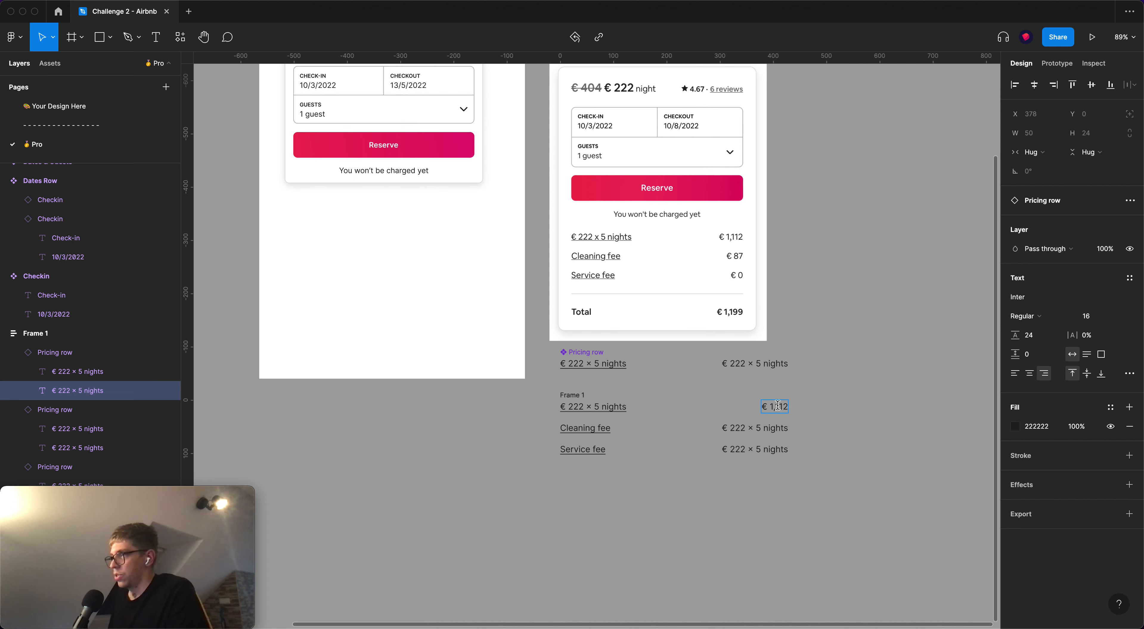
{"action": "double_click", "coordinate": [769, 427]}
{"action": "type", "text": "€ 1,112"}
{"action": "key", "text": "super+a"}
{"action": "type", "text": "€"}
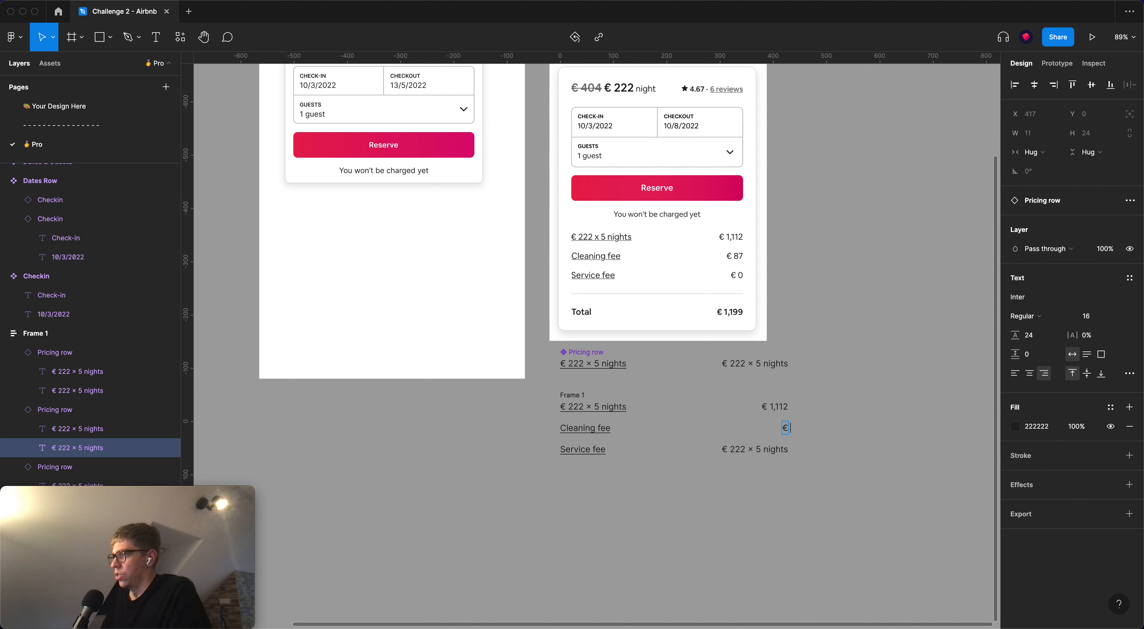
{"action": "double_click", "coordinate": [749, 449]}
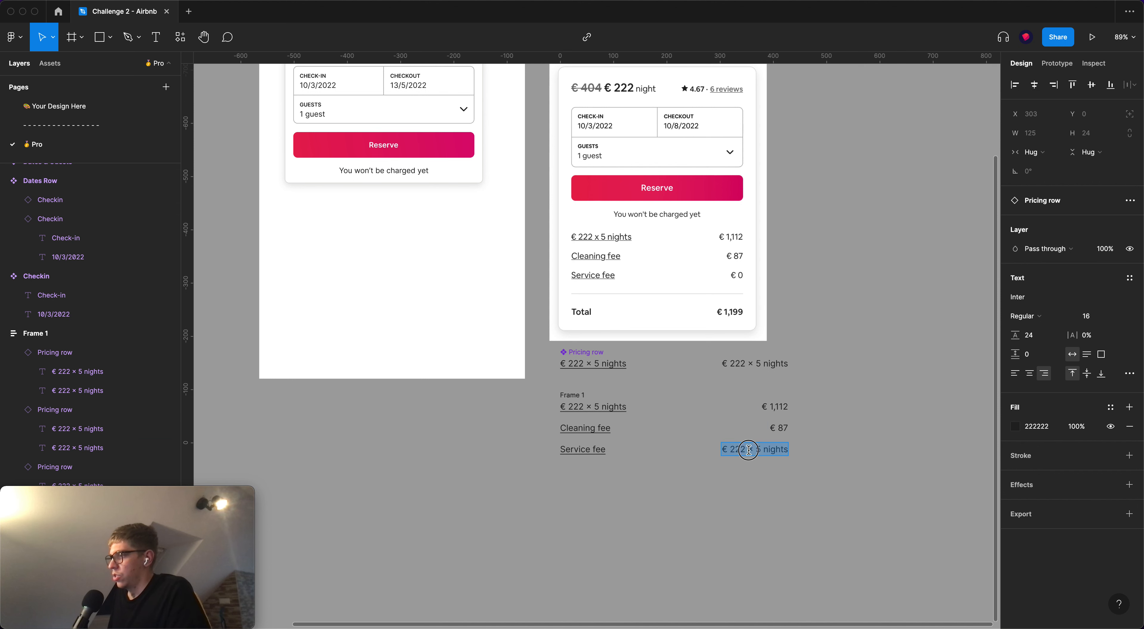
{"action": "type", "text": "€ 0"}
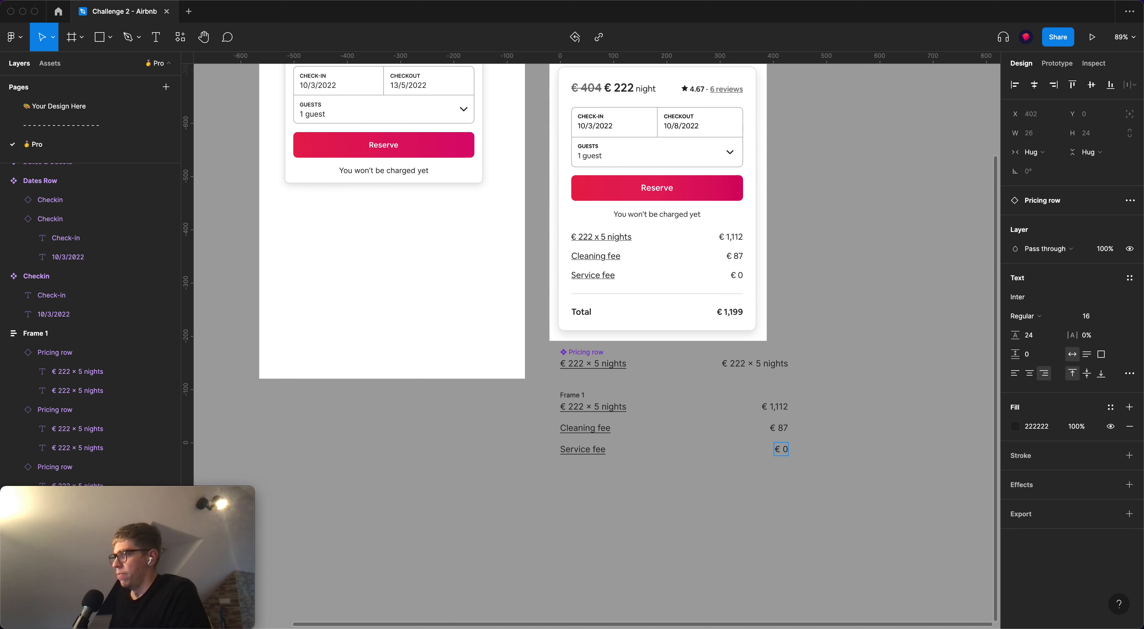
{"action": "left_click", "coordinate": [804, 476]}
Nudge the three-row frame up and turn it into a component named Pricing
{"action": "left_click", "coordinate": [576, 393]}
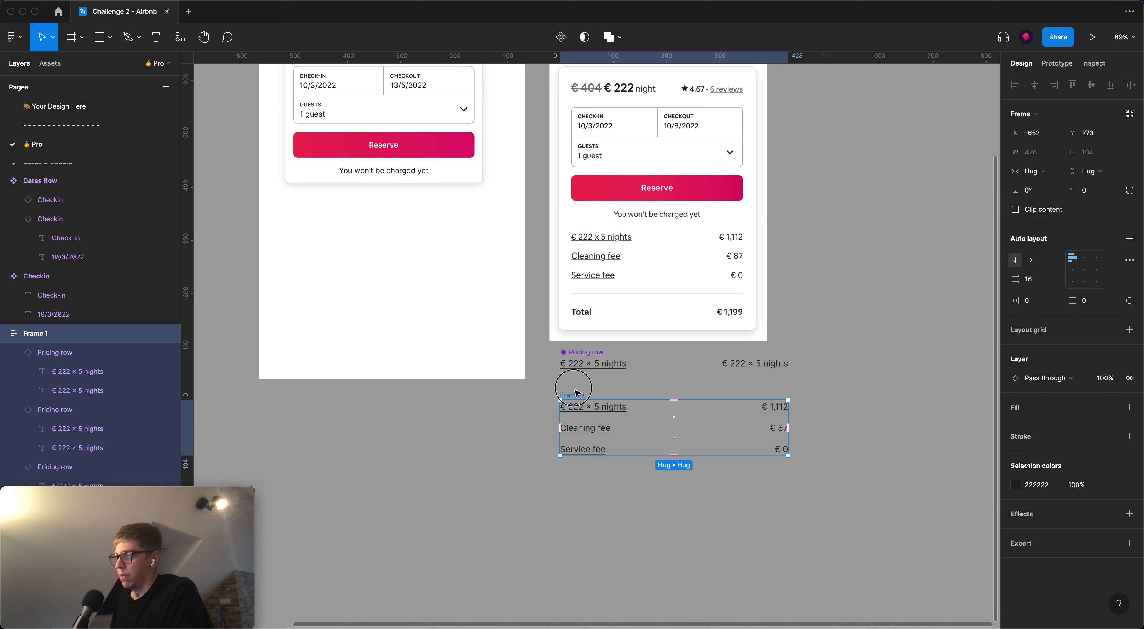
{"action": "left_click_drag", "start_coordinate": [576, 393], "coordinate": [576, 386]}
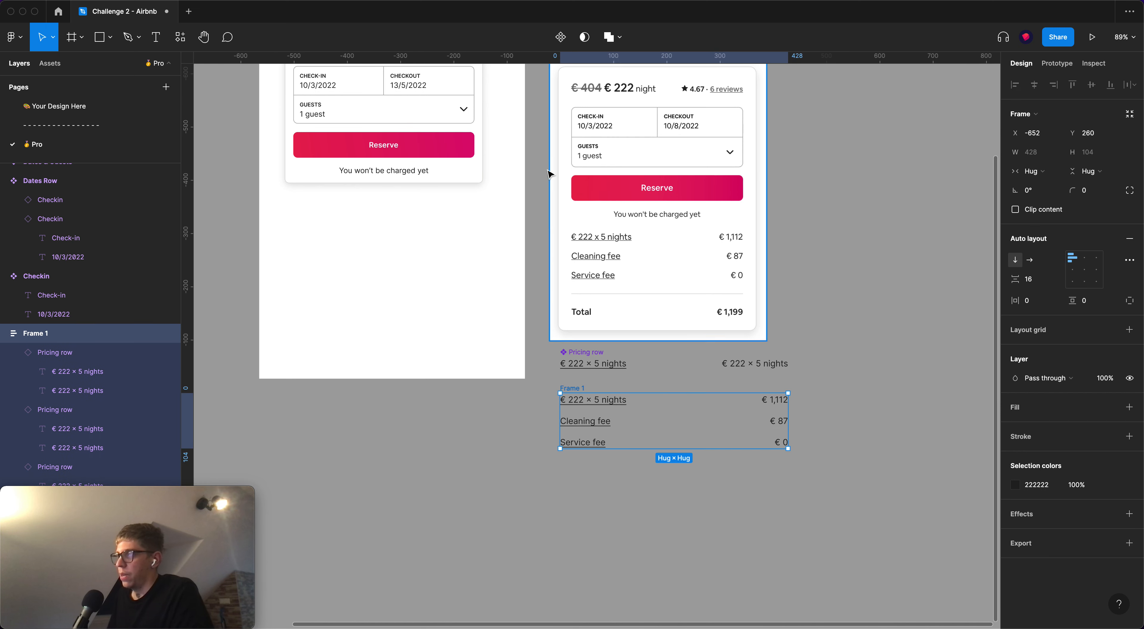
{"action": "left_click", "coordinate": [561, 36]}
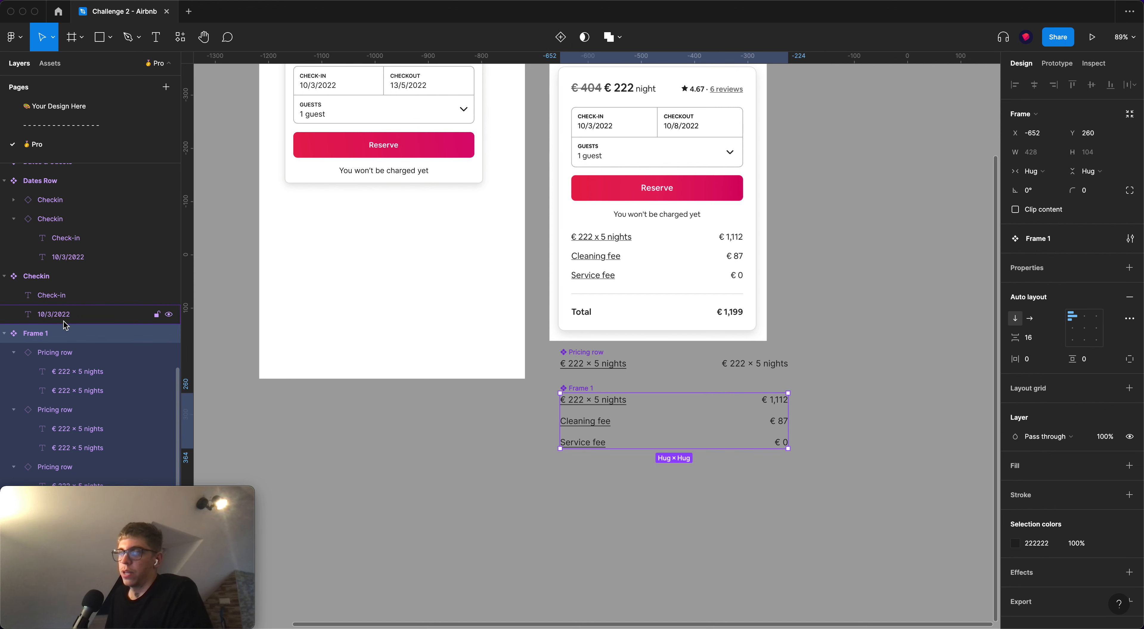
{"action": "double_click", "coordinate": [60, 333]}
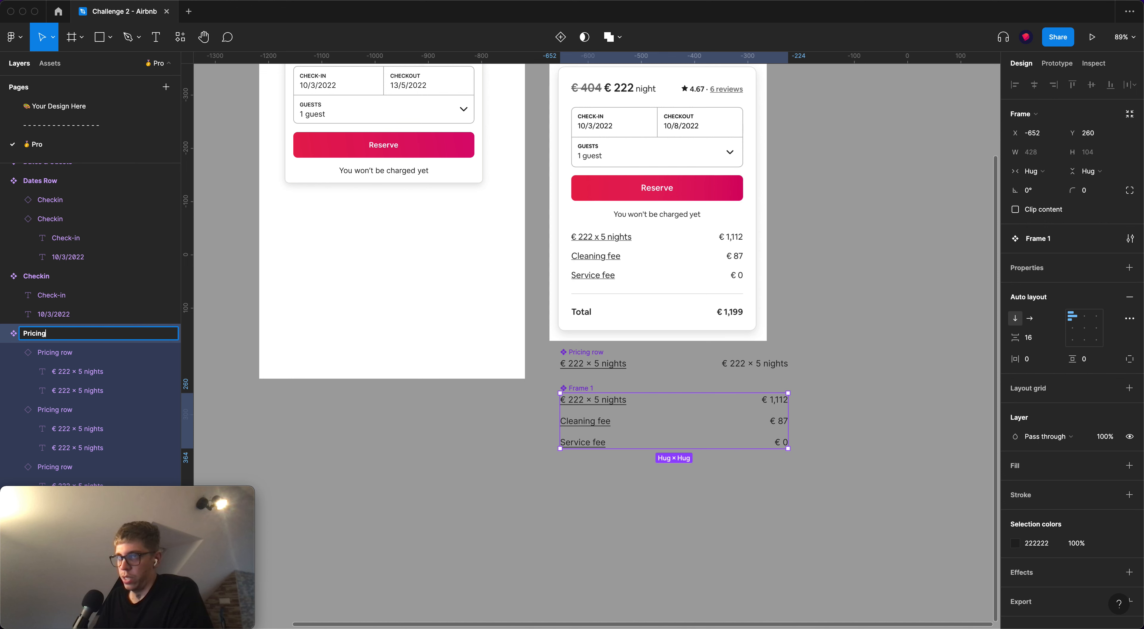
{"action": "key", "text": "Return"}
{"action": "left_click", "coordinate": [610, 542]}
Place an instance of the Pricing component in the Booking Module card, below "You won't be charged yet"
{"action": "scroll", "coordinate": [610, 541], "scroll_direction": "left", "scroll_amount": 3}
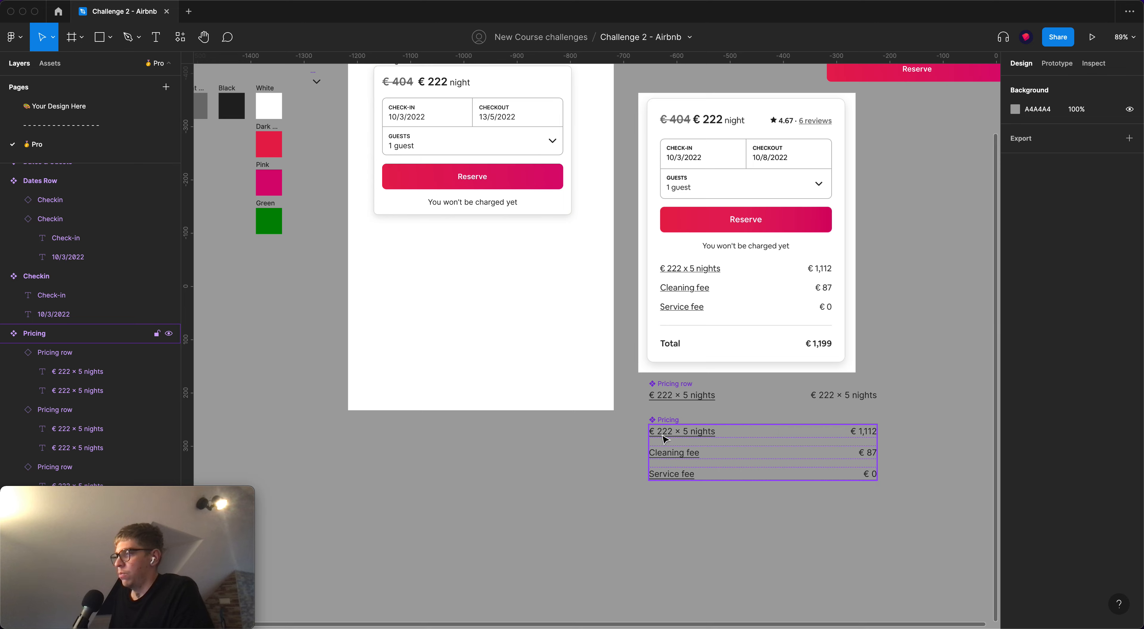
{"action": "left_click_drag", "start_coordinate": [663, 419], "coordinate": [409, 215], "text": "alt"}
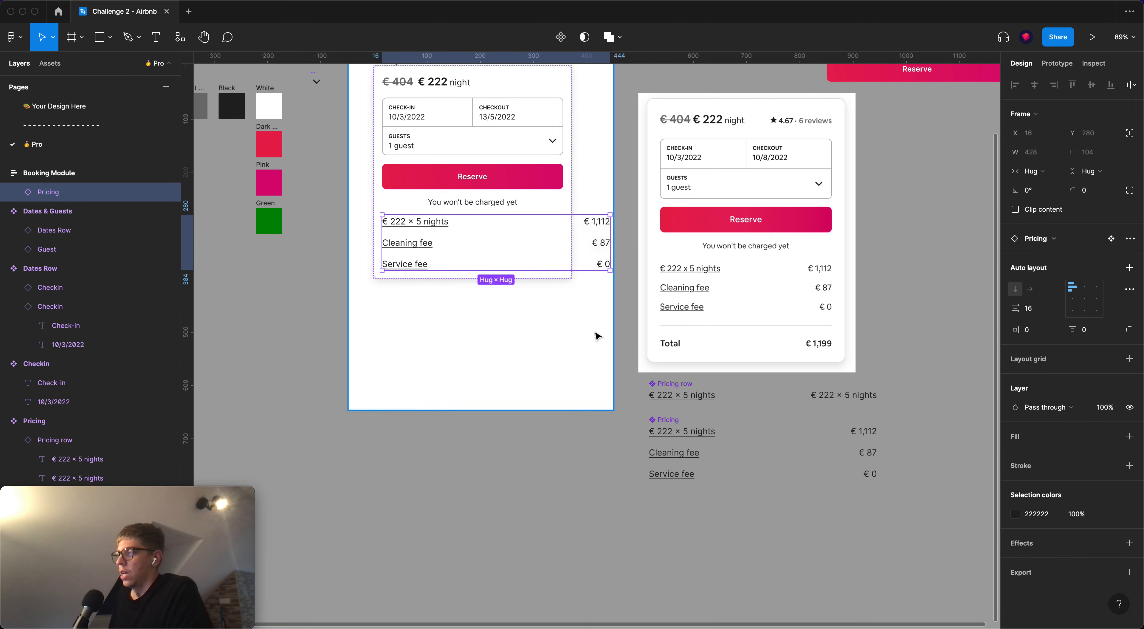
Set the Pricing instance in the Booking Module card to fill the container's width
{"action": "left_click_drag", "start_coordinate": [597, 334], "coordinate": [638, 353]}
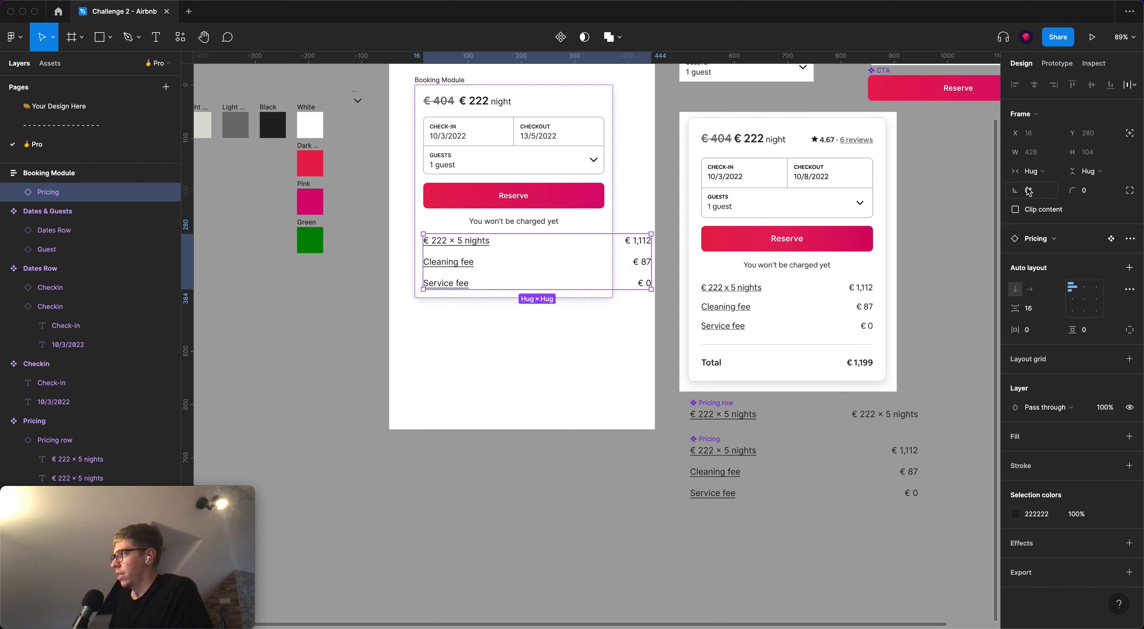
{"action": "left_click", "coordinate": [1034, 171]}
{"action": "left_click", "coordinate": [1039, 195]}
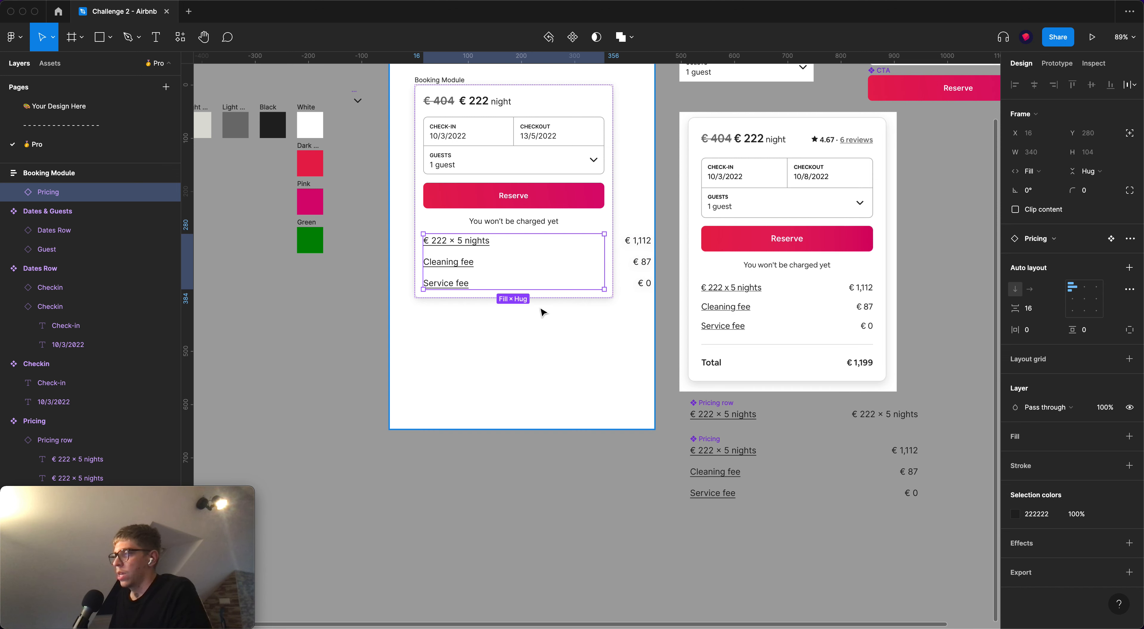
Set all three rows inside the main Pricing component to fill the container's width
{"action": "left_click", "coordinate": [730, 455]}
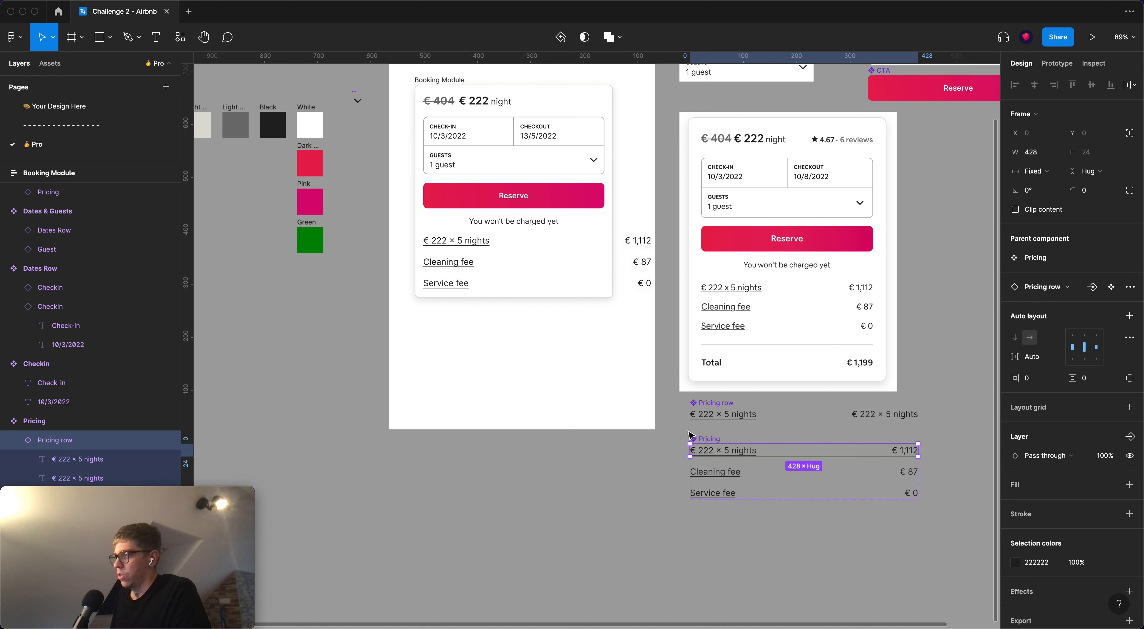
{"action": "left_click", "coordinate": [650, 452]}
{"action": "left_click", "coordinate": [706, 439]}
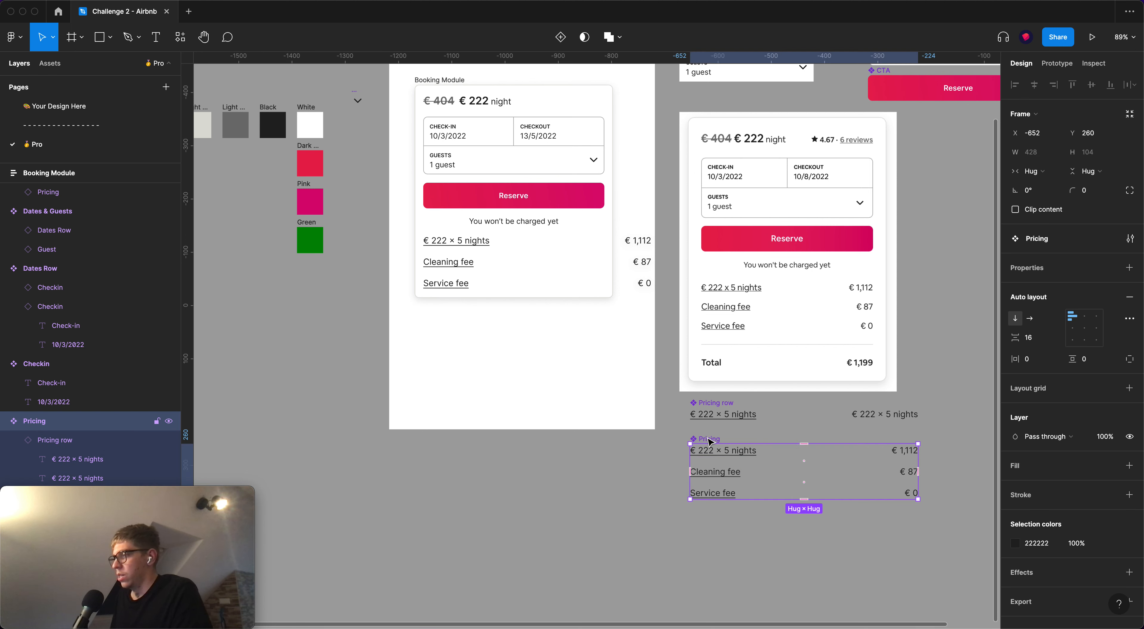
{"action": "left_click", "coordinate": [725, 449]}
{"action": "left_click_drag", "start_coordinate": [753, 457], "coordinate": [752, 500]}
{"action": "left_click", "coordinate": [1035, 172]}
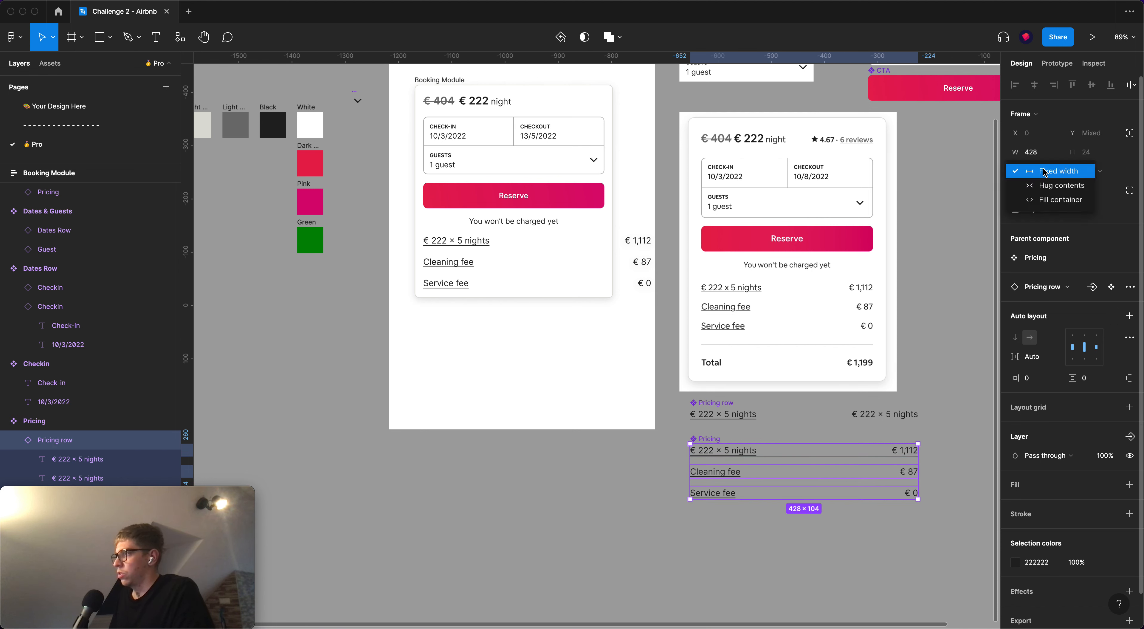
{"action": "left_click", "coordinate": [1053, 199]}
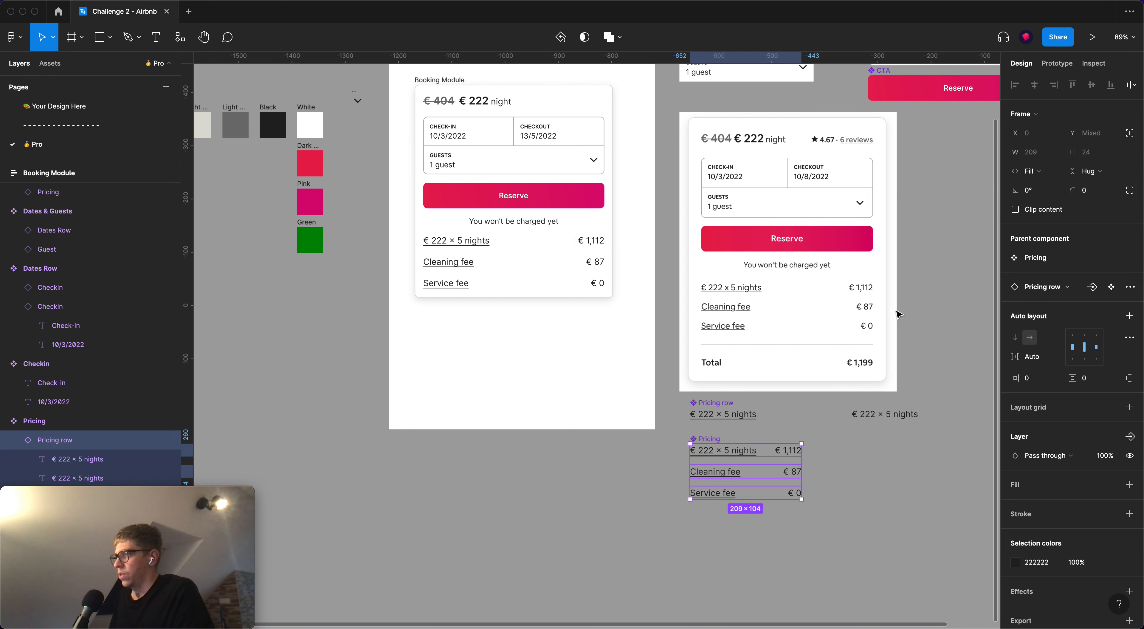
{"action": "left_click", "coordinate": [713, 556]}
Set the vertical spacing between rows of the card's Pricing instance to 12
{"action": "scroll", "coordinate": [562, 345], "scroll_direction": "left", "scroll_amount": 2}
{"action": "scroll", "coordinate": [562, 345], "scroll_direction": "up", "scroll_amount": 1}
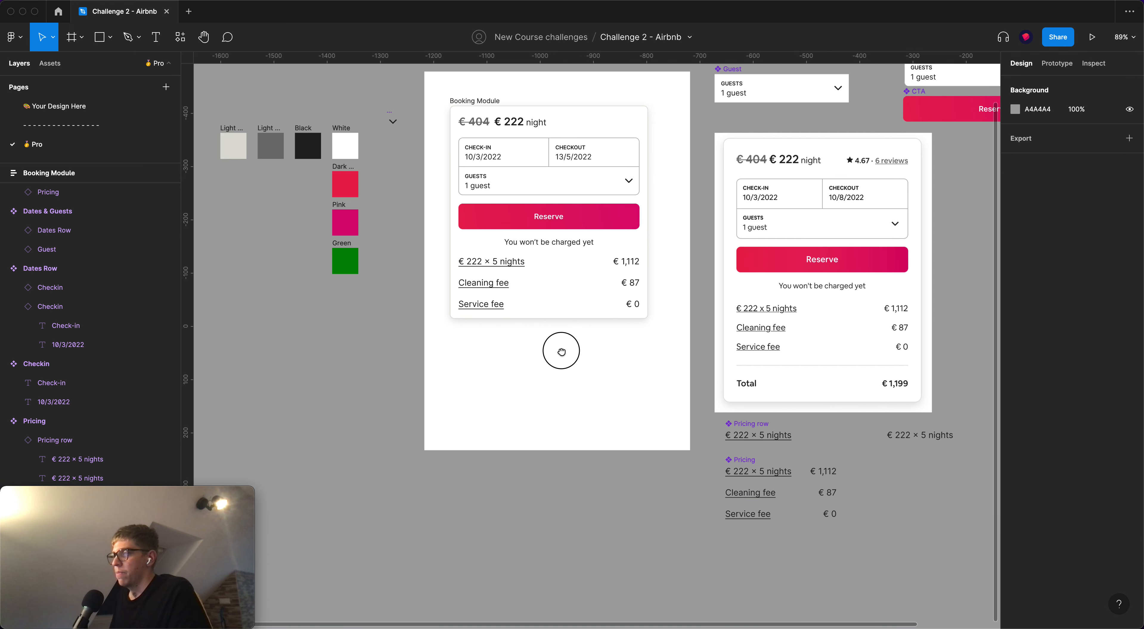
{"action": "left_click", "coordinate": [522, 296]}
{"action": "left_click", "coordinate": [1034, 316]}
{"action": "type", "text": "12"}
{"action": "key", "text": "Return"}
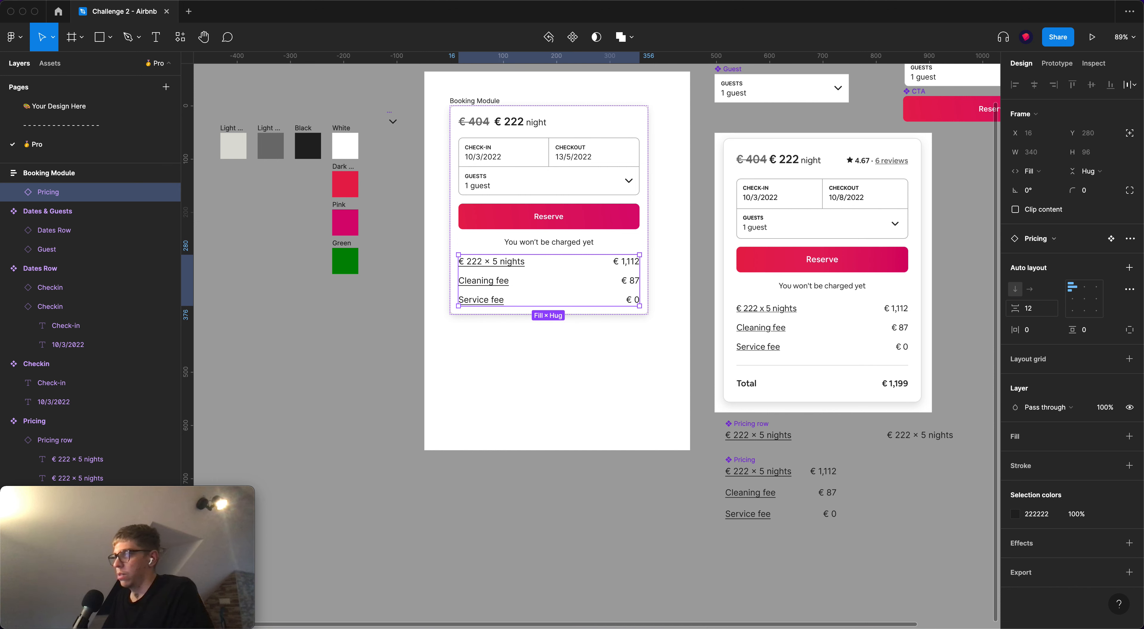
{"action": "left_click", "coordinate": [957, 336]}
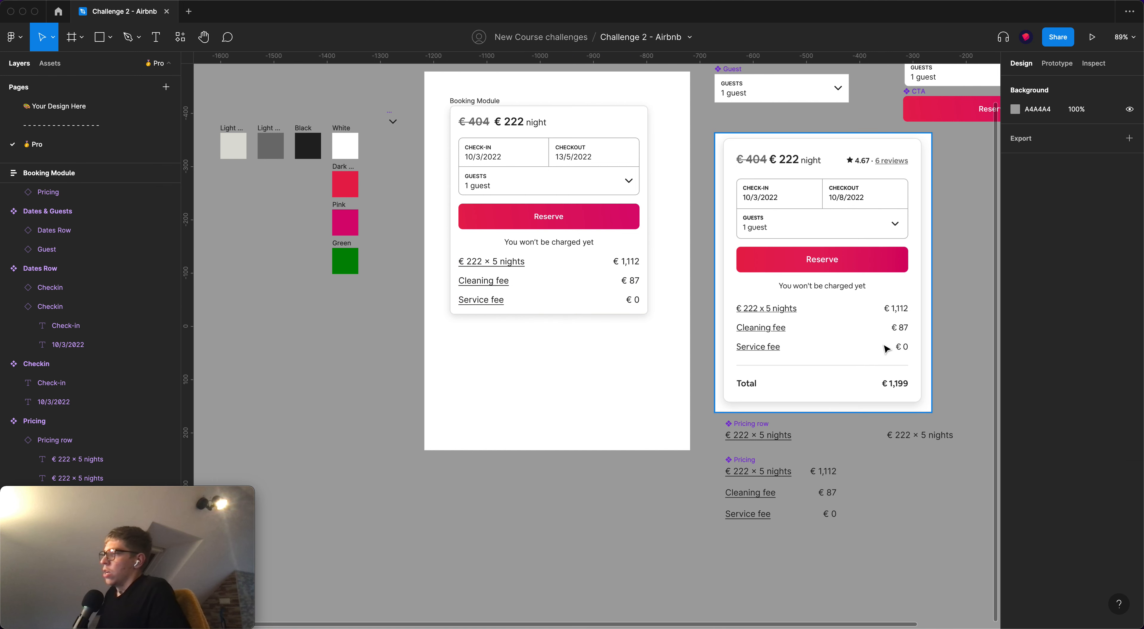
Move the main Pricing component down to free space below the Pricing row component, and nudge Pricing row slightly
{"action": "left_click_drag", "start_coordinate": [751, 460], "coordinate": [756, 477]}
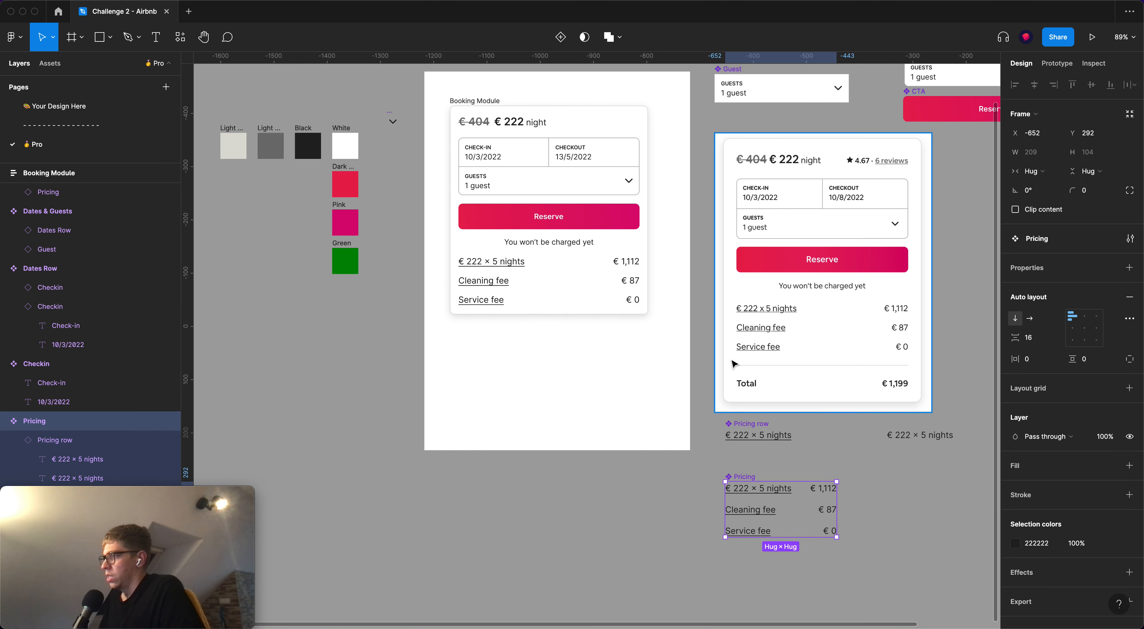
{"action": "left_click_drag", "start_coordinate": [731, 358], "coordinate": [909, 372]}
{"action": "left_click_drag", "start_coordinate": [734, 379], "coordinate": [914, 396]}
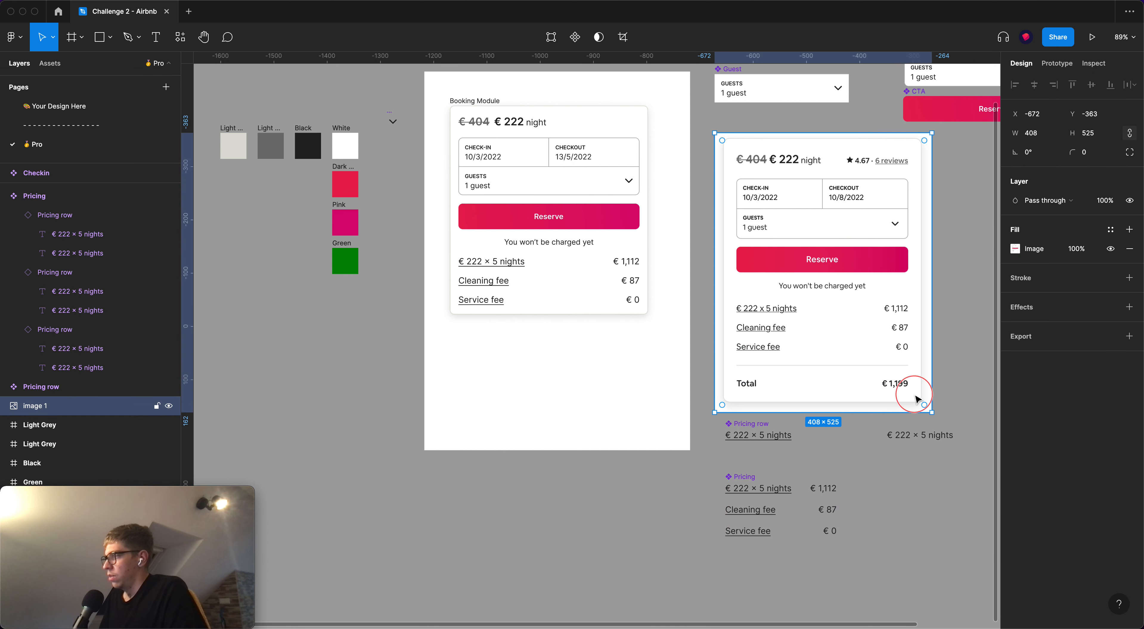
{"action": "left_click_drag", "start_coordinate": [875, 478], "coordinate": [814, 449]}
{"action": "left_click", "coordinate": [838, 459]}
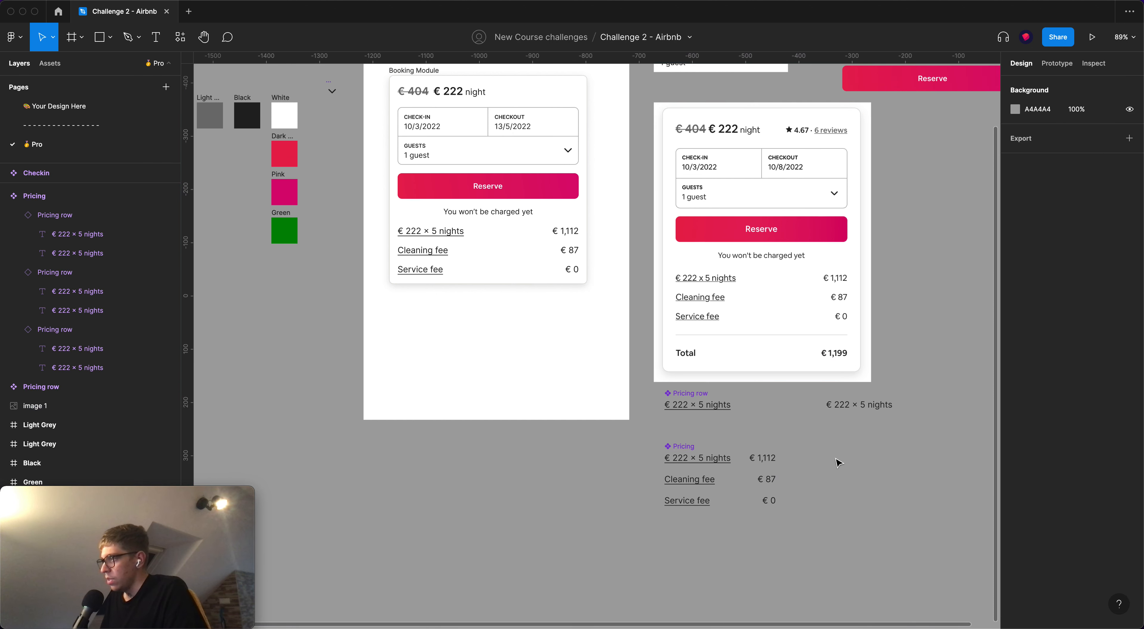
{"action": "left_click", "coordinate": [689, 398]}
{"action": "left_click_drag", "start_coordinate": [689, 449], "coordinate": [686, 491]}
{"action": "left_click", "coordinate": [706, 437]}
{"action": "left_click_drag", "start_coordinate": [690, 397], "coordinate": [685, 397]}
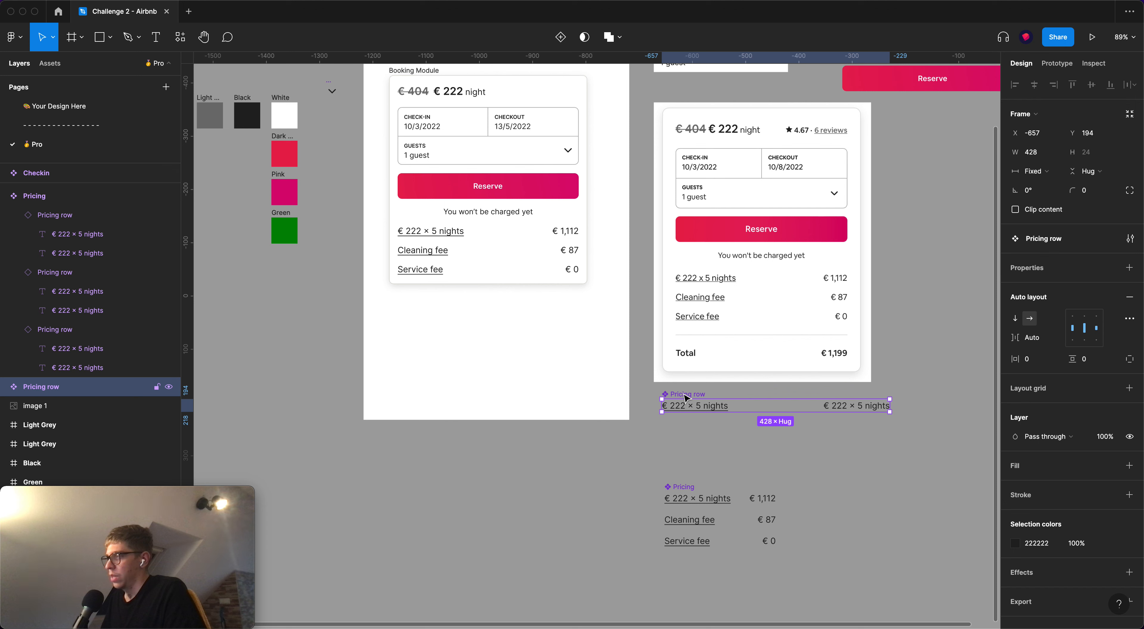
Add a variant named Total to the Pricing row component and rename its default variant Normal
{"action": "left_click", "coordinate": [561, 39]}
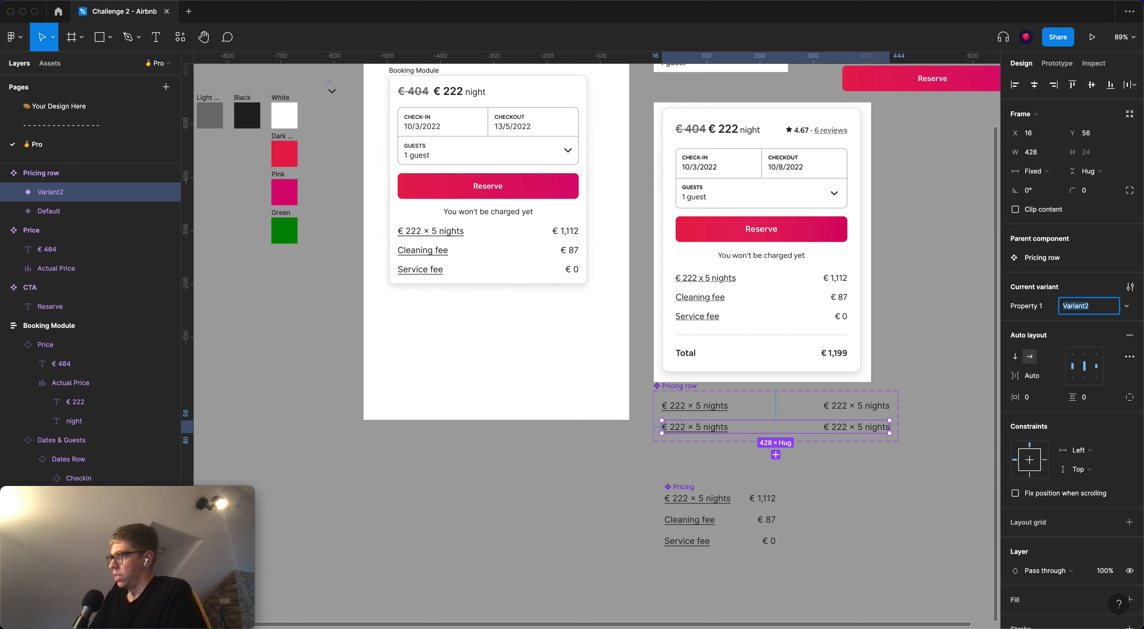
{"action": "type", "text": "Total"}
{"action": "key", "text": "Return"}
{"action": "left_click", "coordinate": [781, 405]}
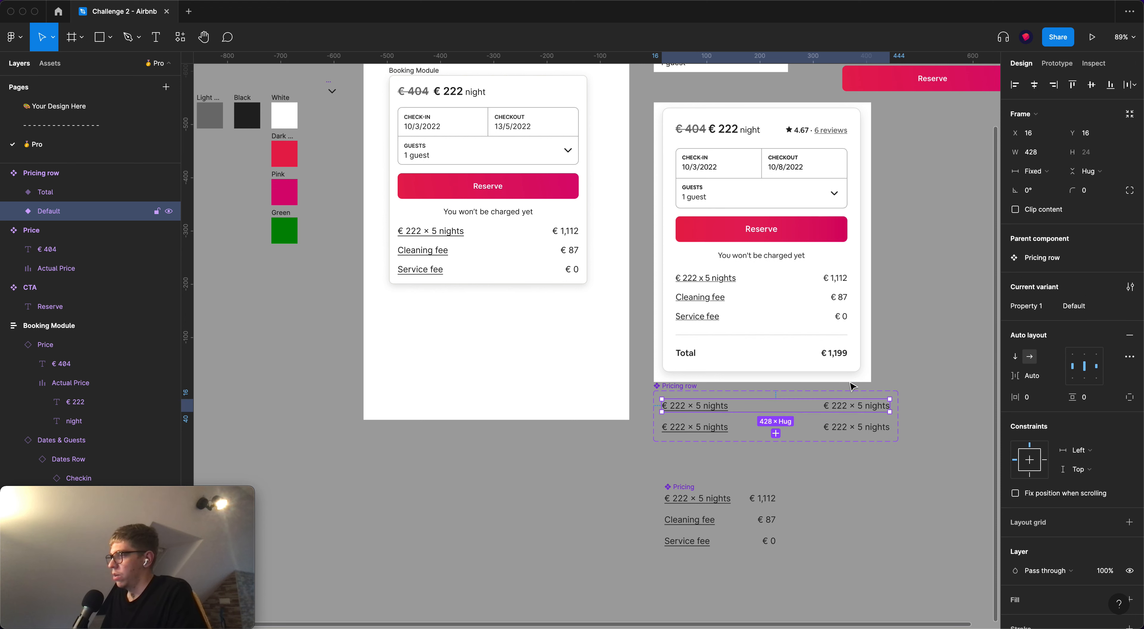
{"action": "left_click", "coordinate": [1081, 310]}
{"action": "type", "text": "Normal"}
{"action": "key", "text": "Return"}
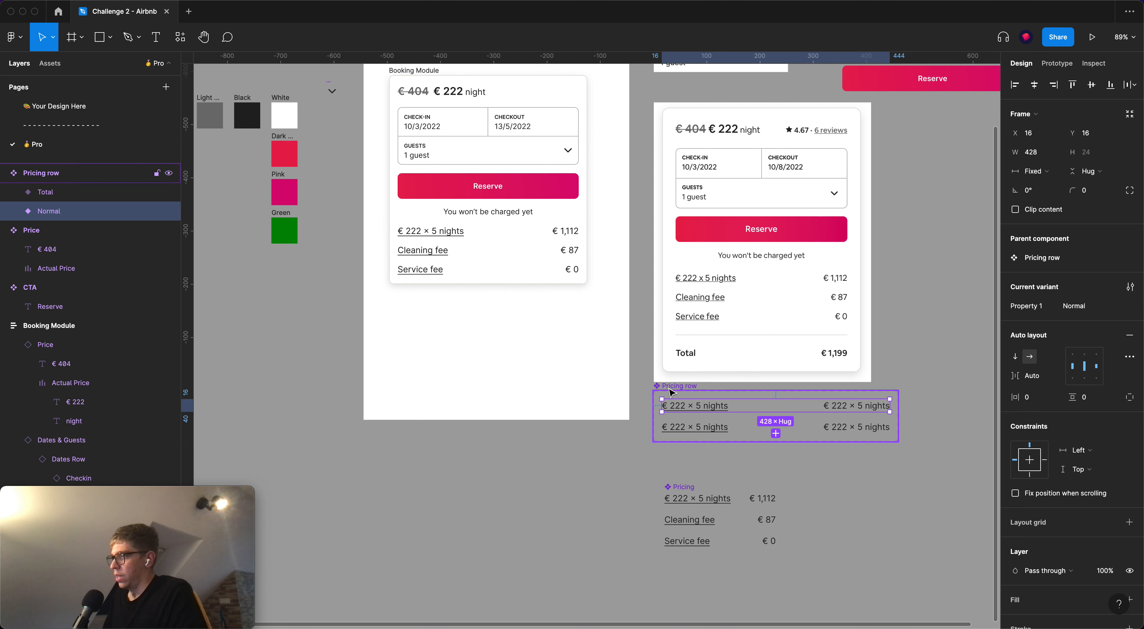
Rename the Pricing row component's variant property to Type
{"action": "left_click", "coordinate": [676, 385]}
{"action": "left_click", "coordinate": [1036, 271]}
{"action": "left_click", "coordinate": [1036, 271]}
{"action": "type", "text": "Type"}
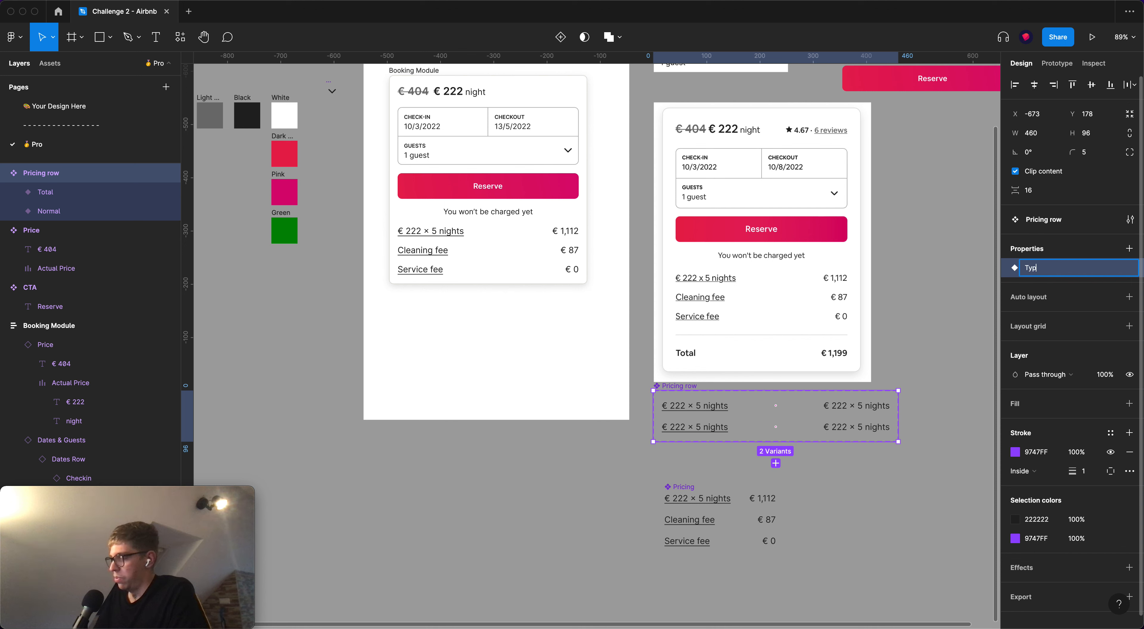
{"action": "key", "text": "Return"}
Set both texts in the Total variant of Pricing row to Semi Bold
{"action": "left_click", "coordinate": [697, 431]}
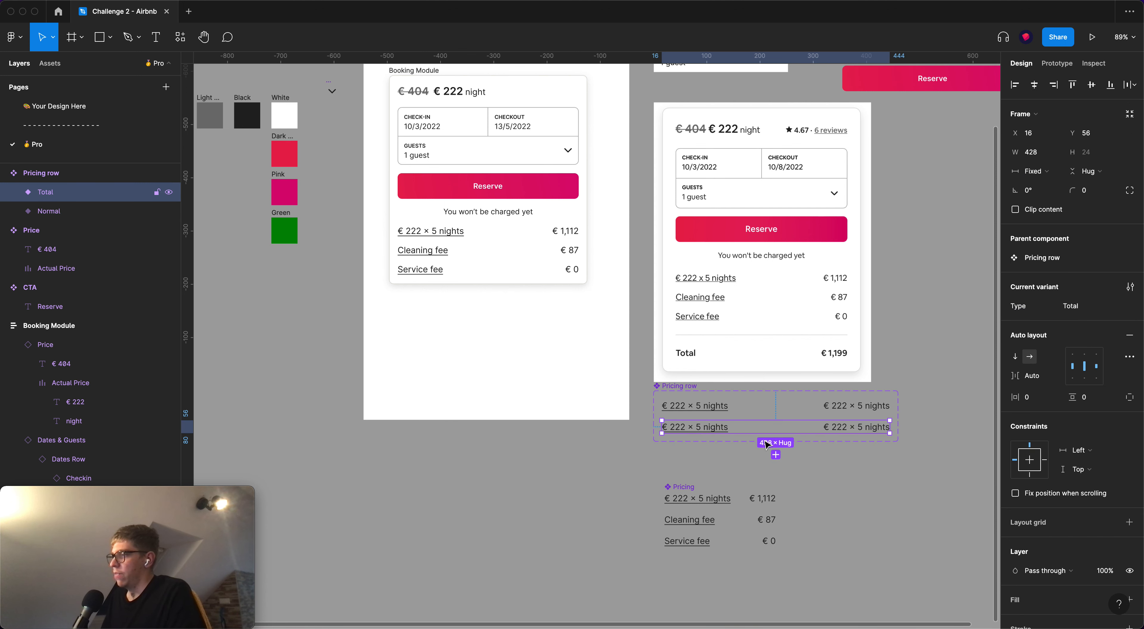
{"action": "key", "text": "Escape"}
{"action": "left_click", "coordinate": [732, 362]}
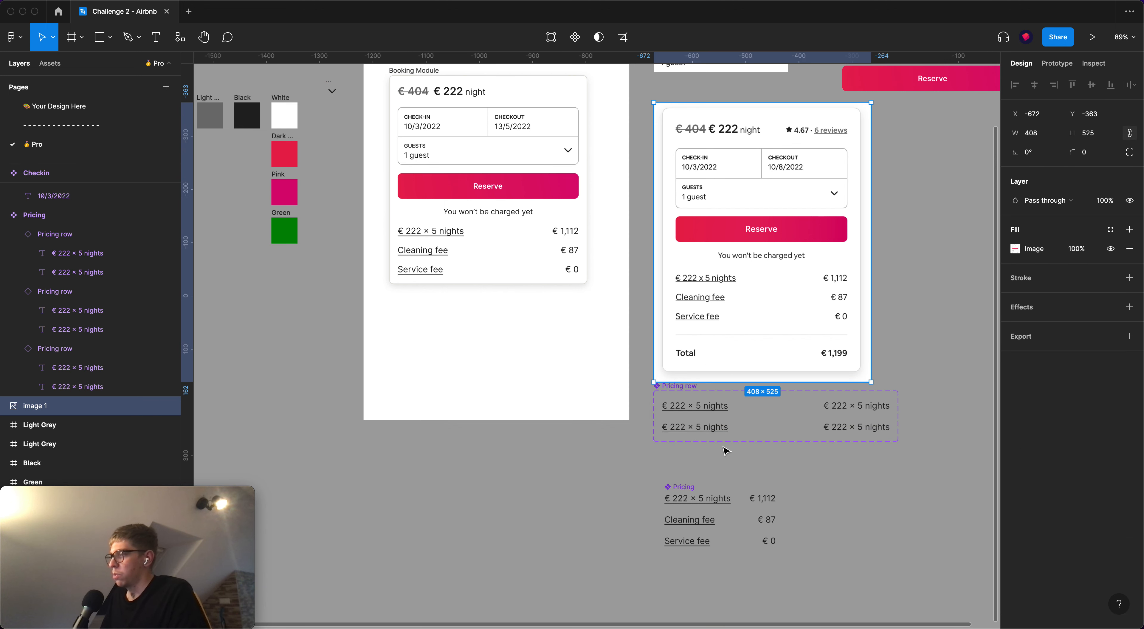
{"action": "left_click", "coordinate": [683, 432], "text": "super"}
{"action": "left_click", "coordinate": [860, 429], "text": "shift"}
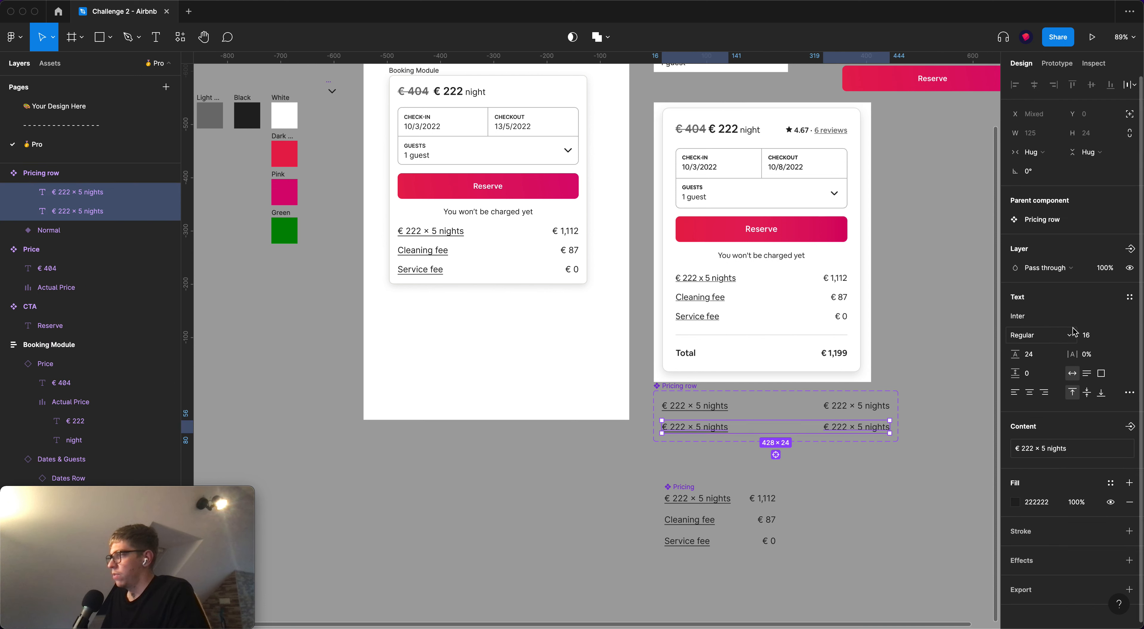
{"action": "left_click", "coordinate": [1039, 337]}
{"action": "left_click", "coordinate": [1066, 365]}
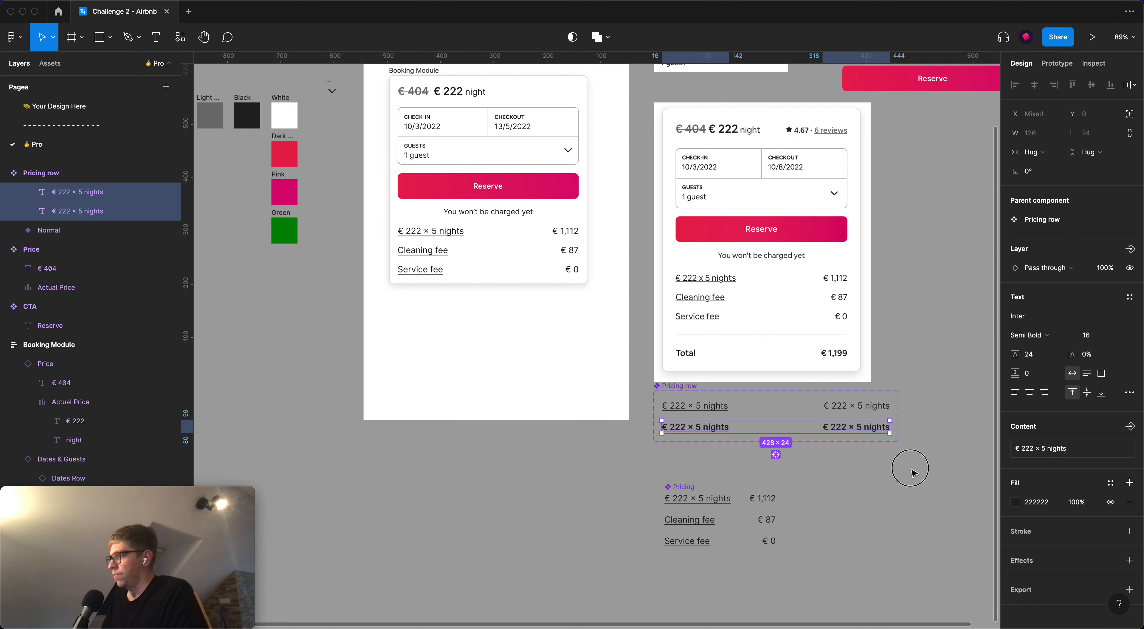
Change the Total variant's label to "Total" and its price to "€ 1,199"
{"action": "double_click", "coordinate": [695, 427]}
{"action": "type", "text": "Total"}
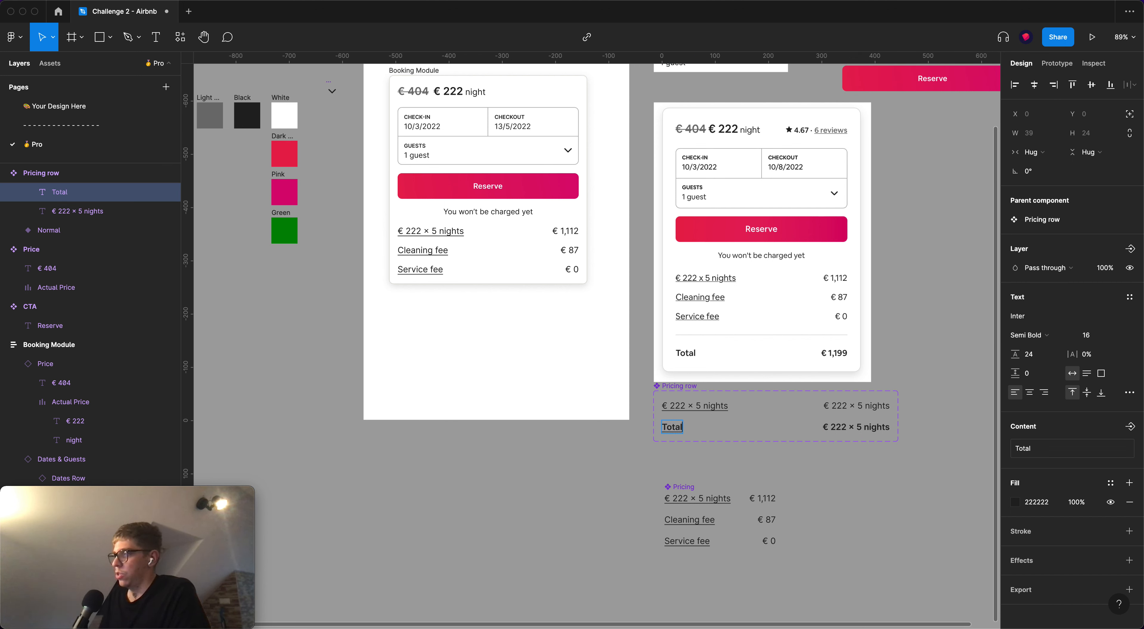
{"action": "double_click", "coordinate": [831, 425]}
{"action": "type", "text": "€"}
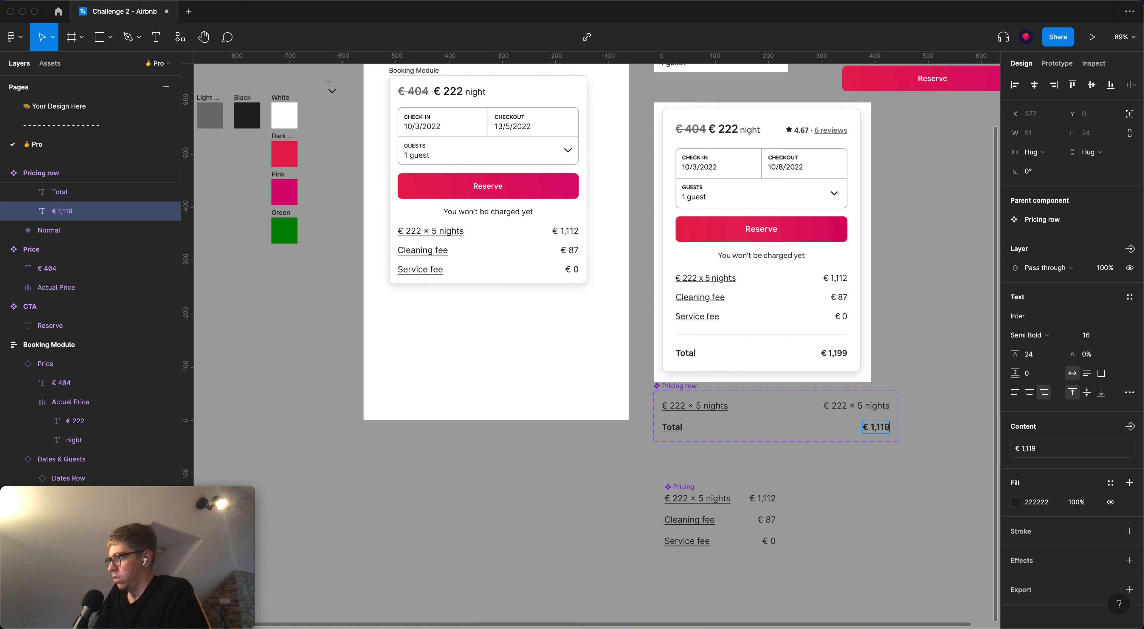
{"action": "type", "text": " 1,199"}
{"action": "key", "text": "Escape"}
{"action": "left_click", "coordinate": [869, 472]}
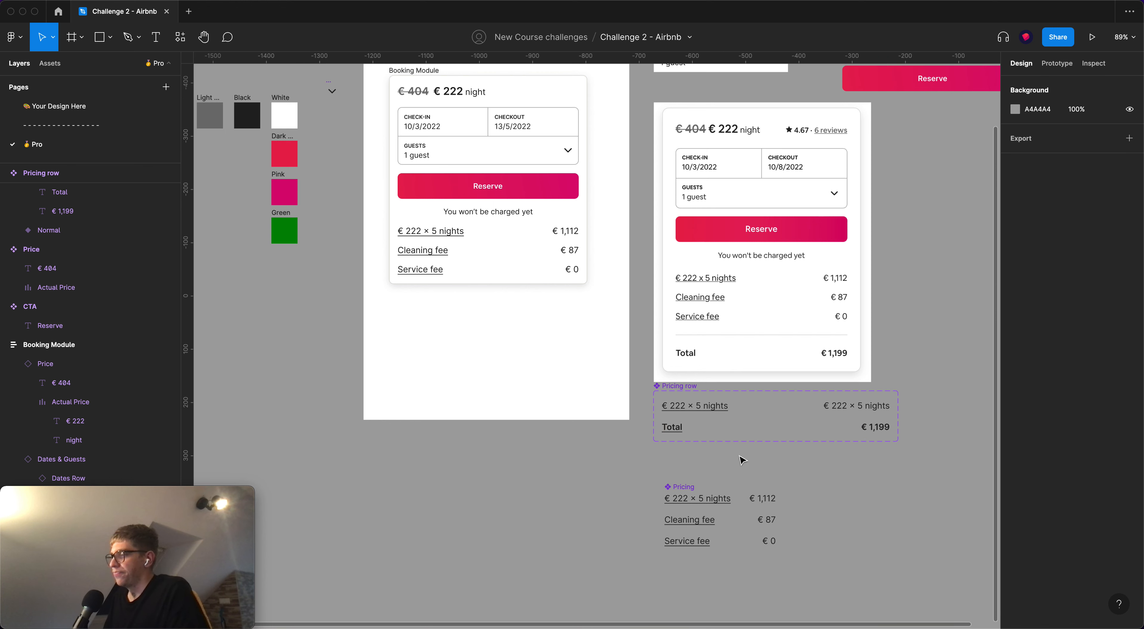
Paste a copy of the Total row below the Pricing instance in the Booking Module card and make it fill the width
{"action": "left_click_drag", "start_coordinate": [658, 470], "coordinate": [712, 472]}
{"action": "left_click", "coordinate": [740, 430]}
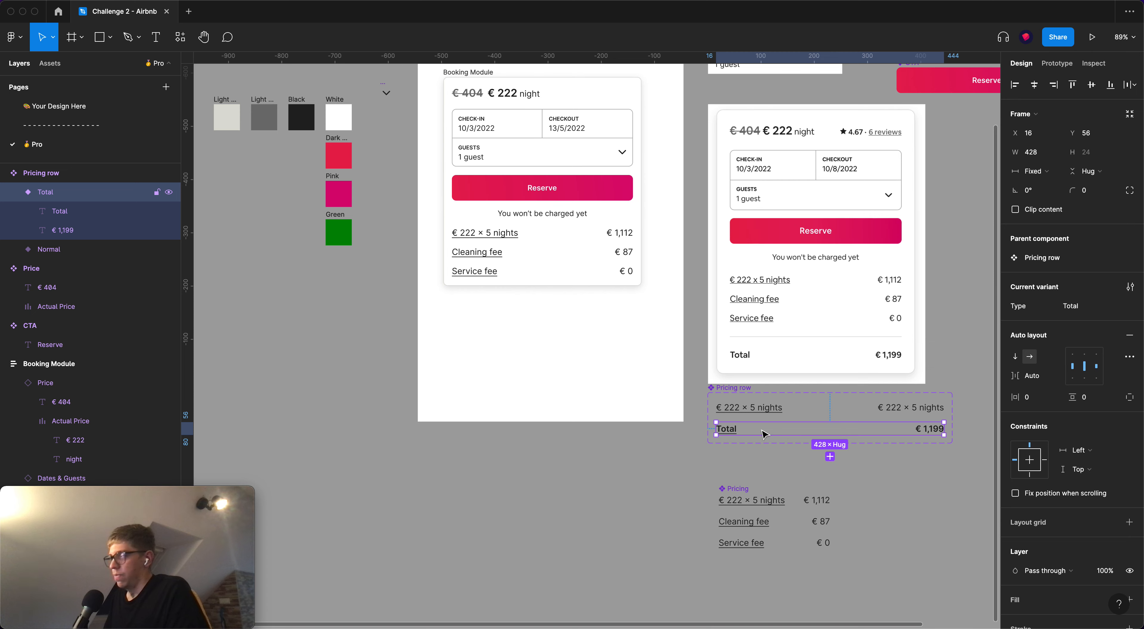
{"action": "left_click", "coordinate": [483, 269]}
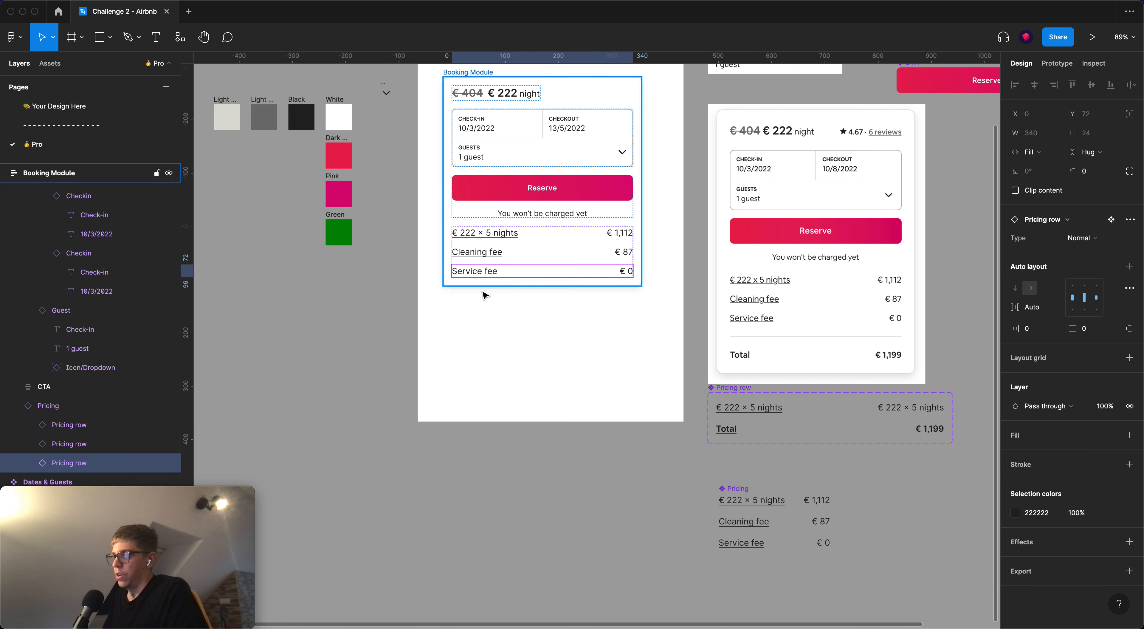
{"action": "key", "text": "ctrl+v"}
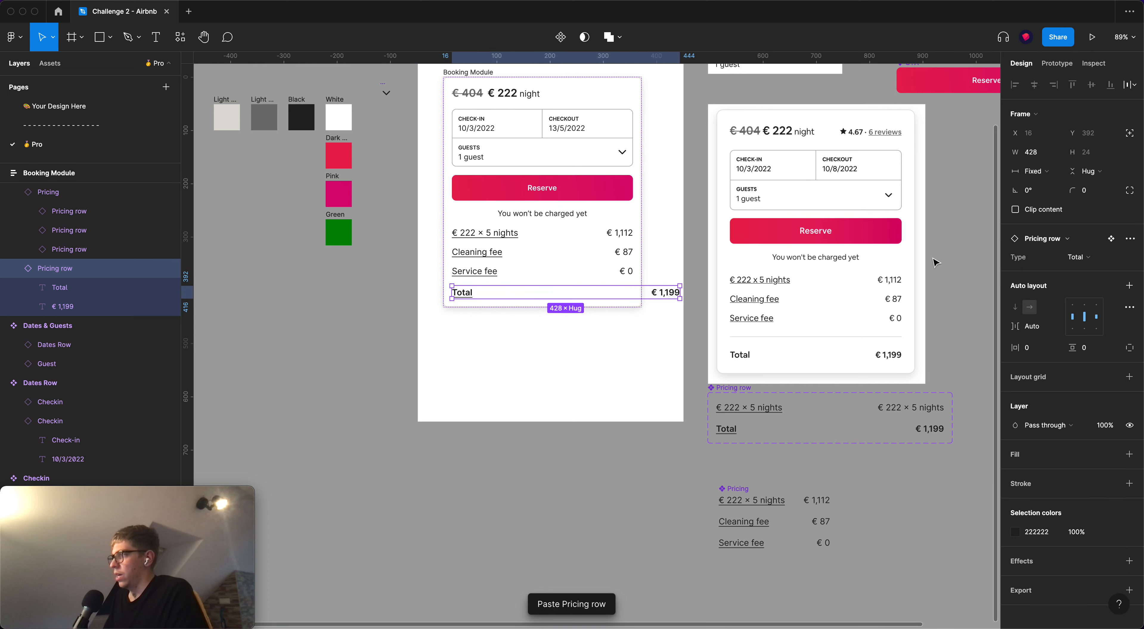
{"action": "left_click", "coordinate": [1033, 171]}
{"action": "left_click", "coordinate": [1042, 200]}
{"action": "left_click", "coordinate": [625, 457]}
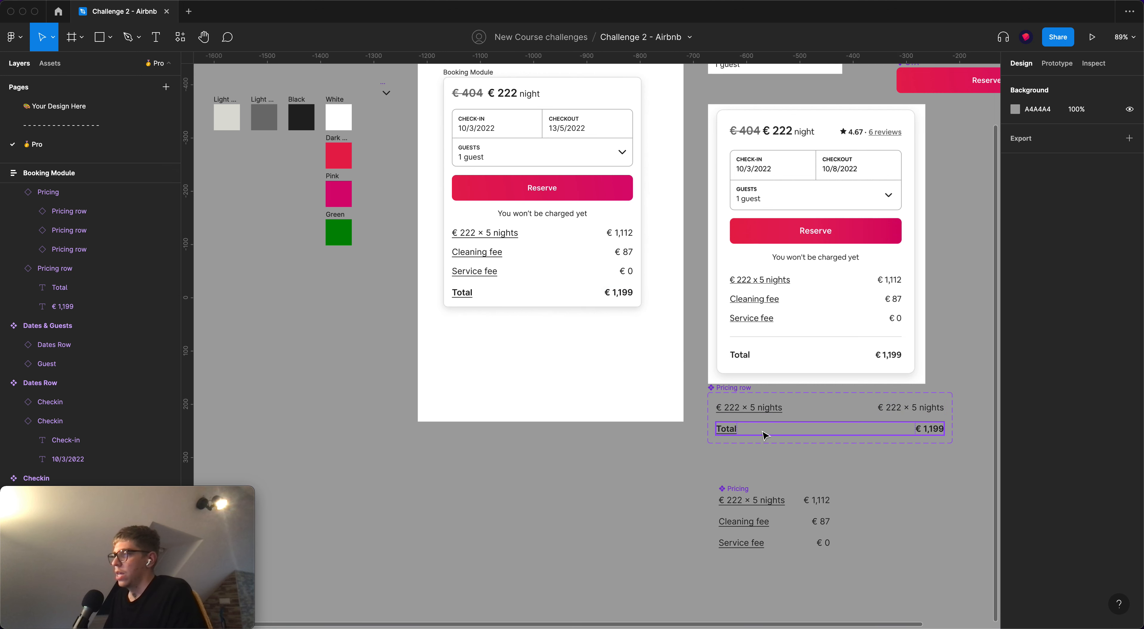
Create a 100 × 1 frame below the Booking Module card as a divider line
{"action": "left_click_drag", "start_coordinate": [734, 335], "coordinate": [908, 342]}
{"action": "left_click_drag", "start_coordinate": [571, 385], "coordinate": [627, 381]}
{"action": "key", "text": "Escape"}
{"action": "key", "text": "f"}
{"action": "left_click", "coordinate": [502, 342]}
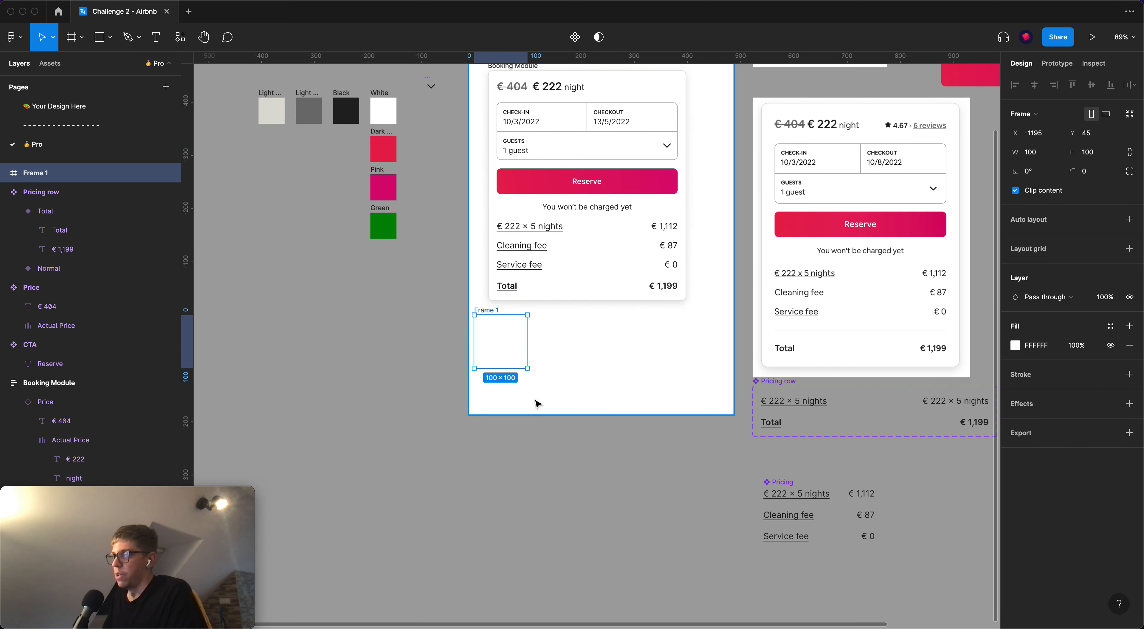
{"action": "left_click_drag", "start_coordinate": [511, 344], "coordinate": [521, 350]}
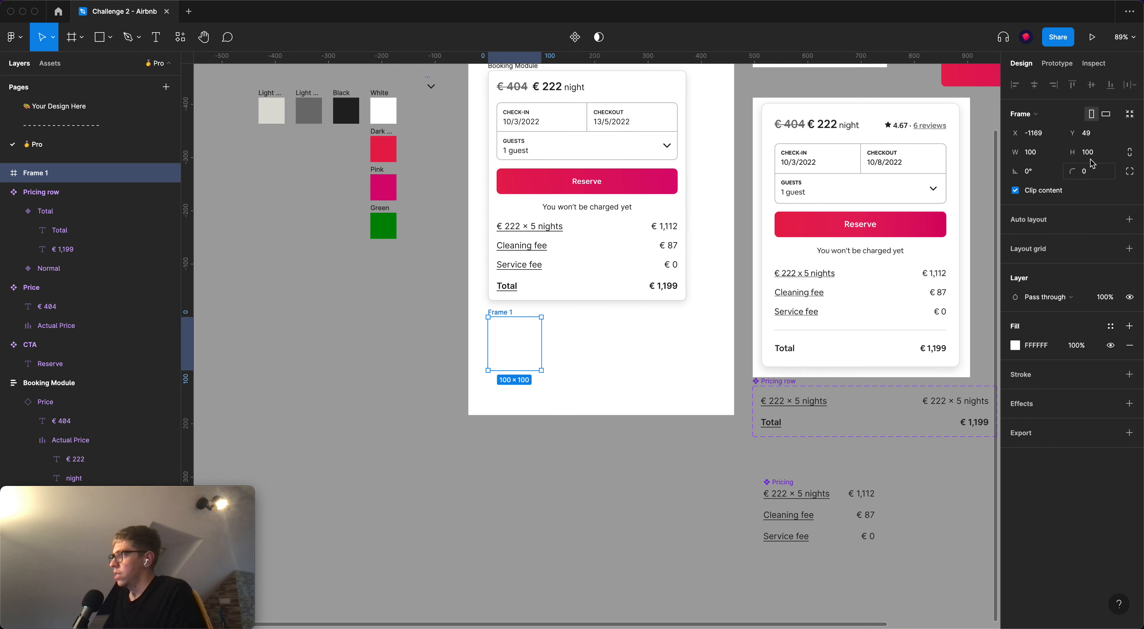
{"action": "left_click", "coordinate": [1103, 155]}
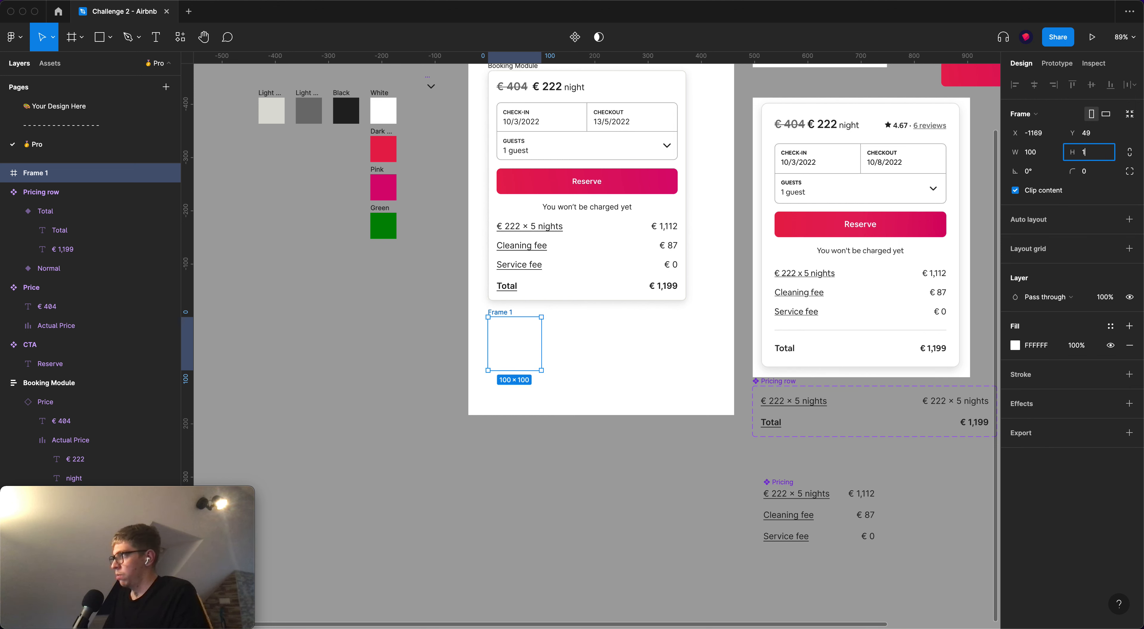
{"action": "key", "text": "Return"}
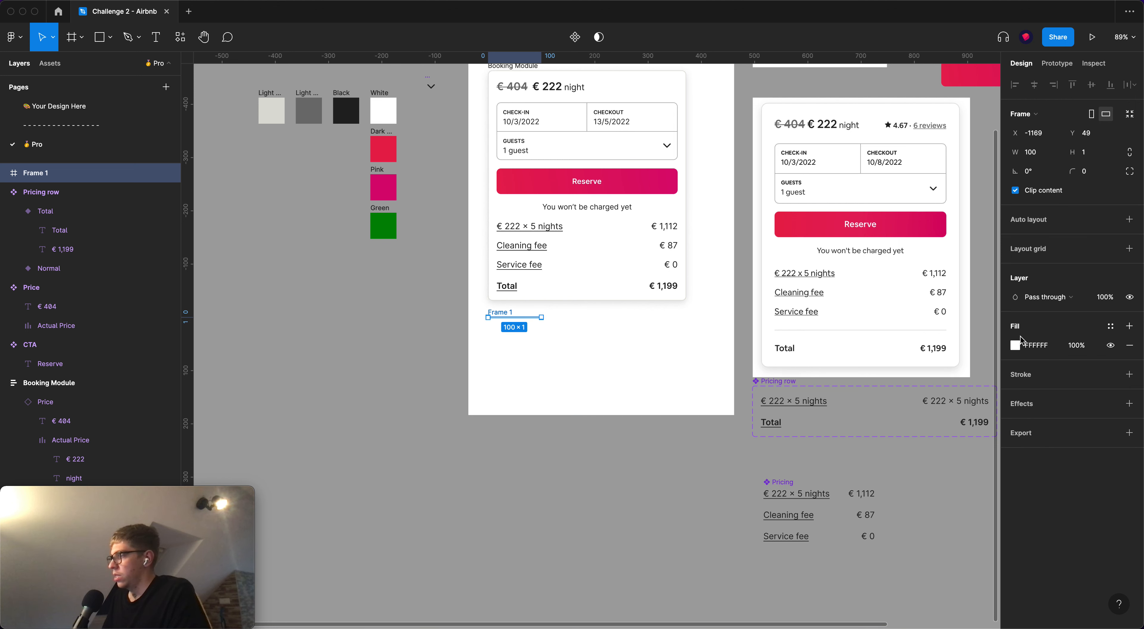
Fill the divider line with the lighter Light Grey swatch's colour, DDDDD7
{"action": "key", "text": "i"}
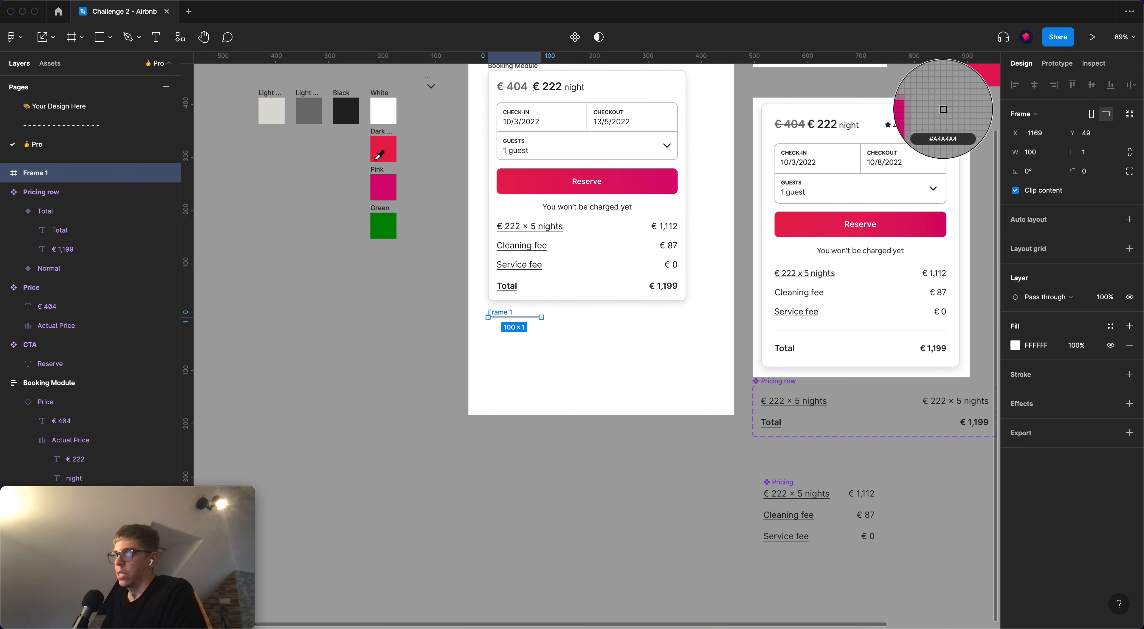
{"action": "left_click", "coordinate": [273, 112]}
{"action": "left_click", "coordinate": [332, 302]}
Move the divider line below the main Pricing component and turn it into a component named Separator
{"action": "left_click_drag", "start_coordinate": [503, 317], "coordinate": [778, 566]}
{"action": "left_click", "coordinate": [575, 37]}
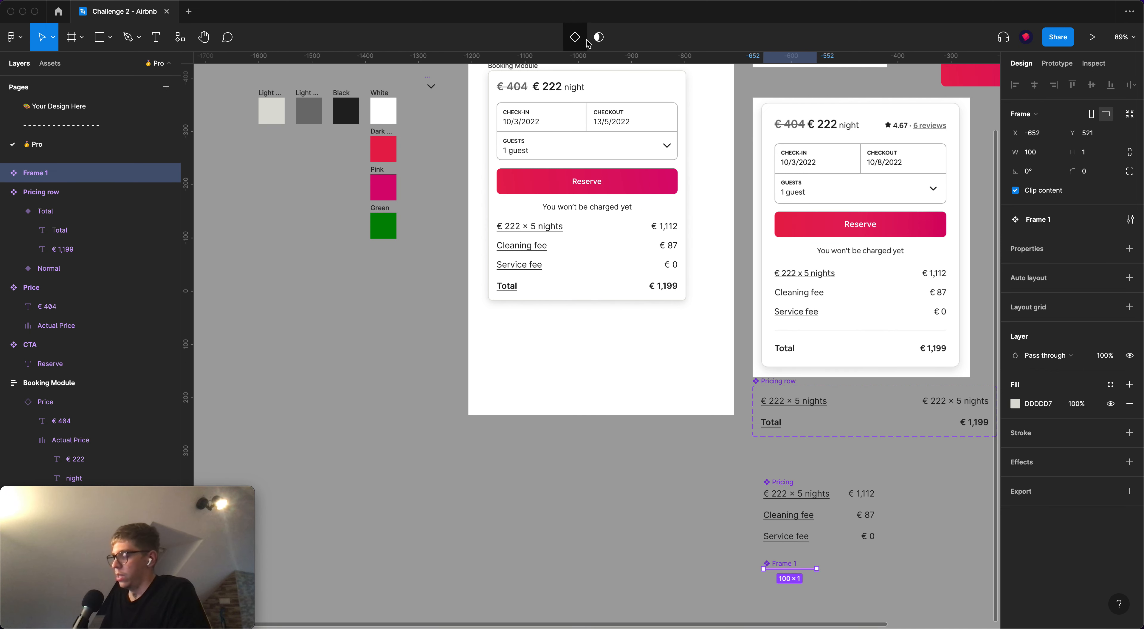
{"action": "key", "text": "super+r"}
{"action": "type", "text": "S"}
{"action": "type", "text": "or"}
{"action": "key", "text": "Return"}
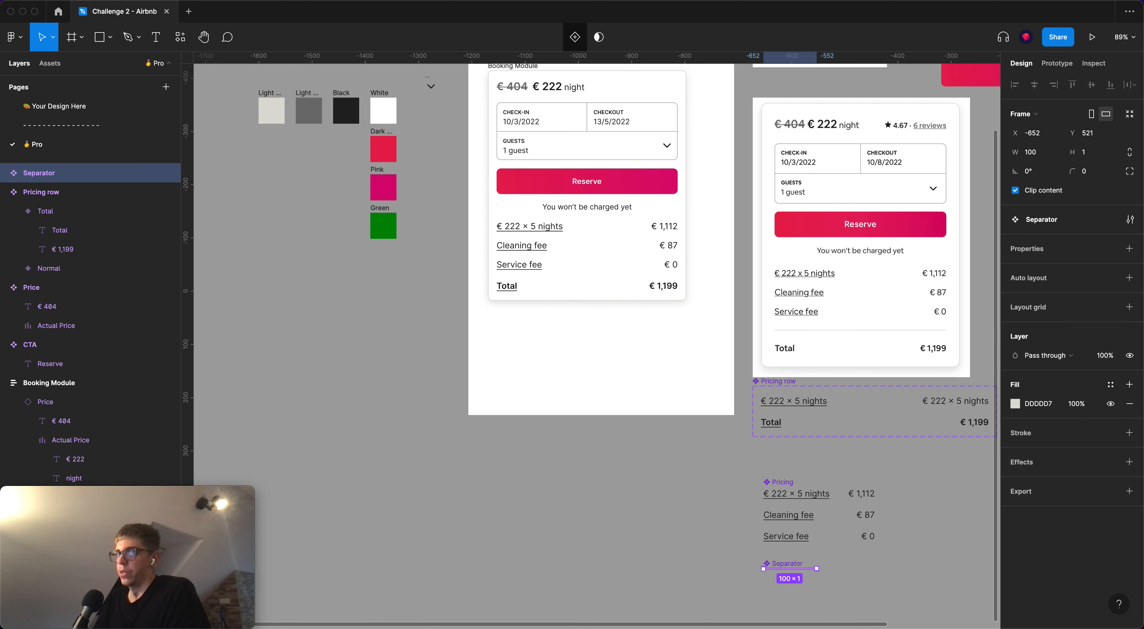
Paste a copy of the Separator below the Pricing instance in the Booking Module card and make it fill the width
{"action": "left_click", "coordinate": [595, 457]}
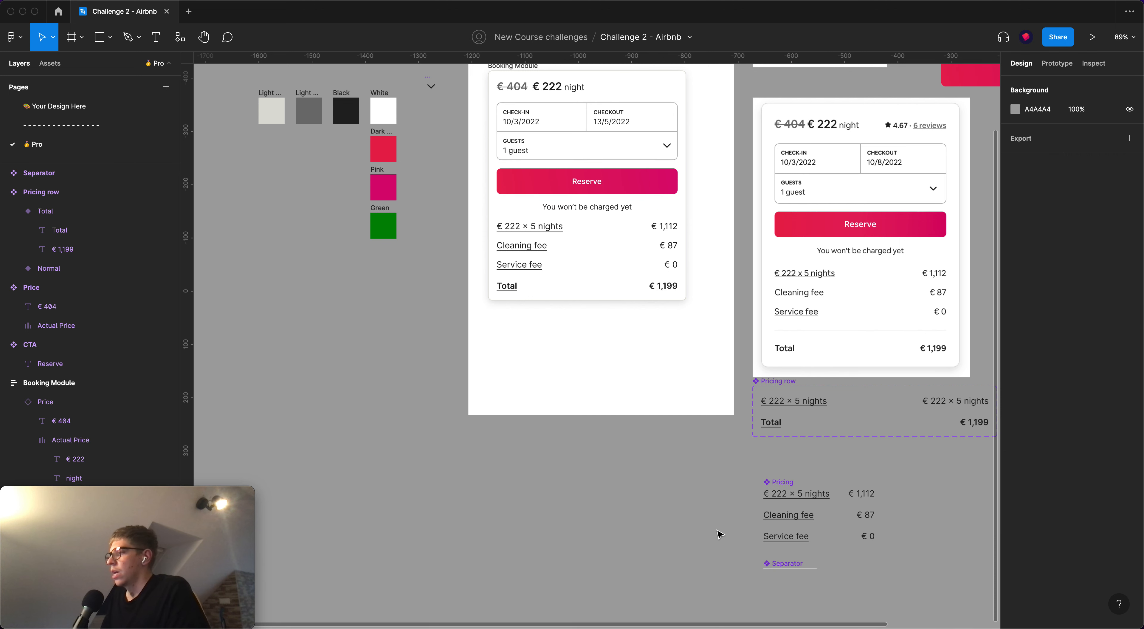
{"action": "left_click", "coordinate": [786, 569]}
{"action": "left_click", "coordinate": [516, 264]}
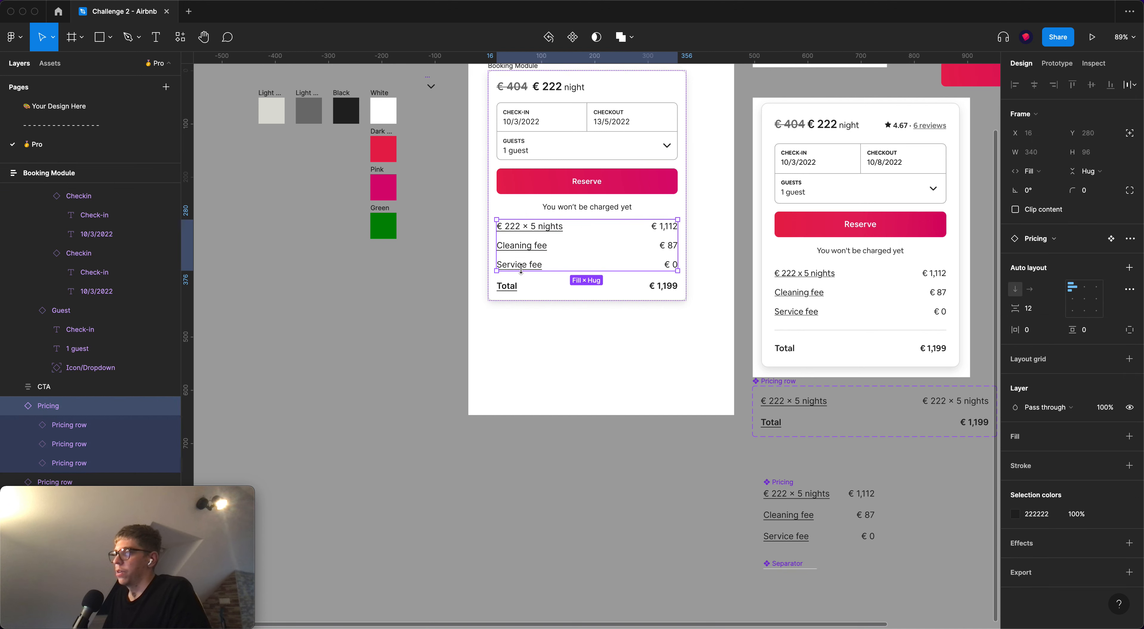
{"action": "key", "text": "ctrl+v"}
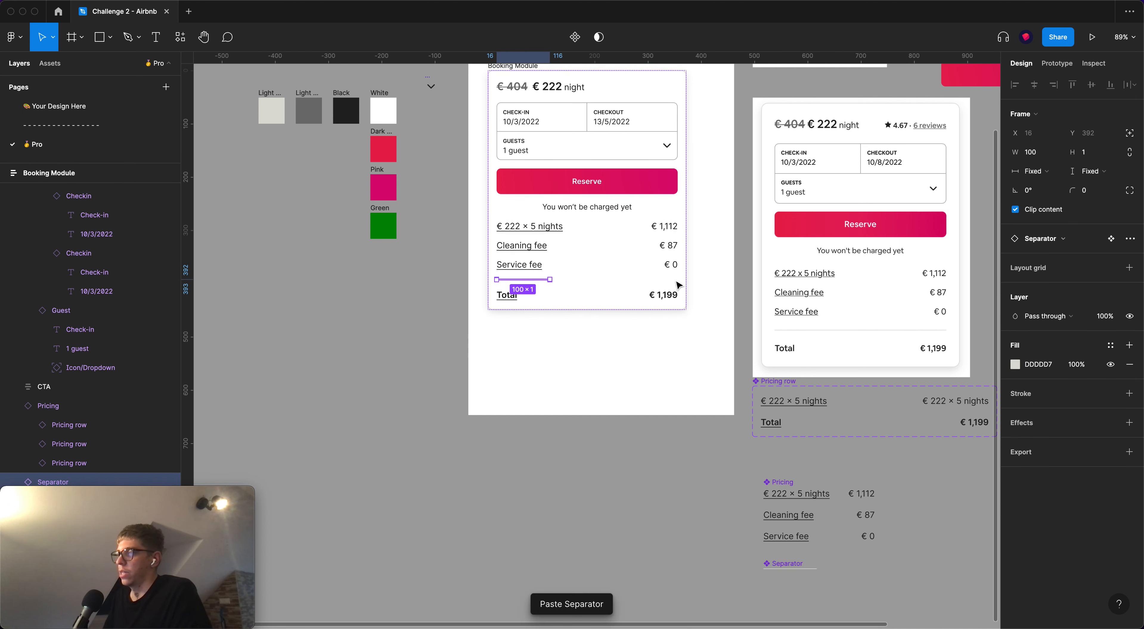
{"action": "left_click", "coordinate": [1034, 171]}
{"action": "left_click", "coordinate": [1051, 186]}
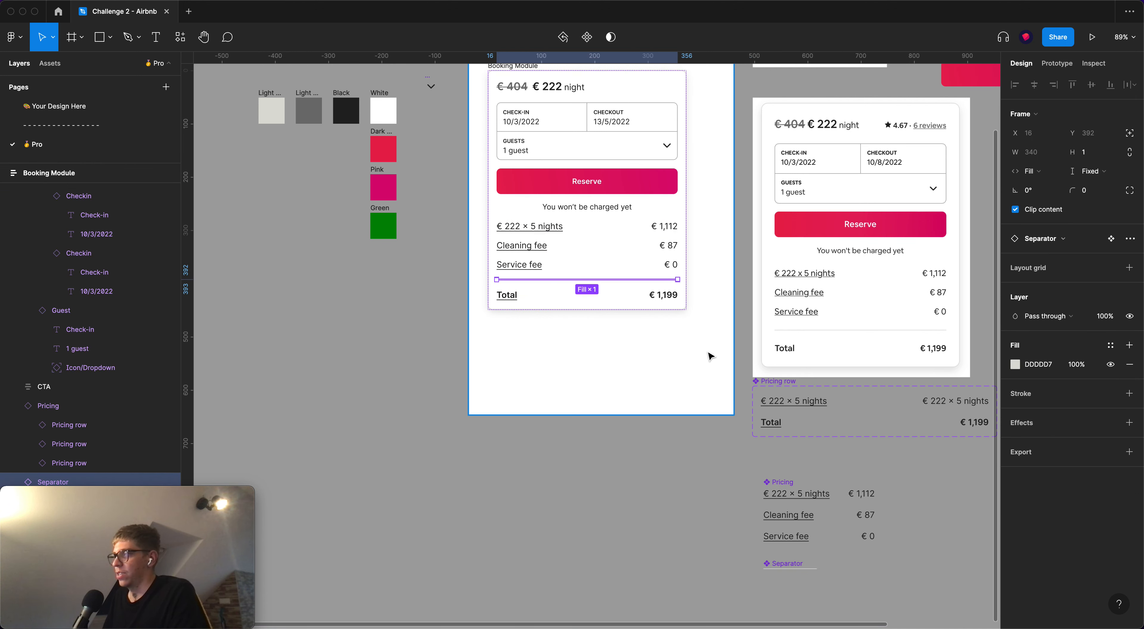
Delete the reference image of the booking card
{"action": "left_click", "coordinate": [695, 361]}
{"action": "scroll", "coordinate": [694, 356], "scroll_direction": "right", "scroll_amount": 2}
{"action": "scroll", "coordinate": [694, 356], "scroll_direction": "up", "scroll_amount": 2}
{"action": "scroll", "coordinate": [693, 356], "scroll_direction": "right", "scroll_amount": 2}
{"action": "scroll", "coordinate": [693, 356], "scroll_direction": "up", "scroll_amount": 1}
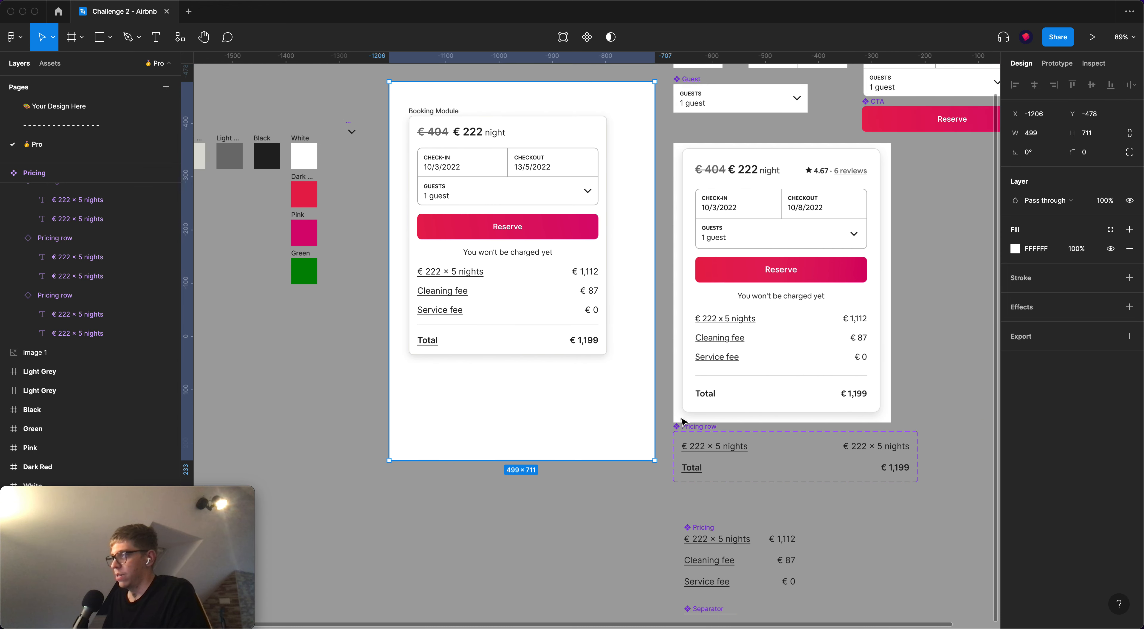
{"action": "scroll", "coordinate": [774, 293], "scroll_direction": "right", "scroll_amount": 1}
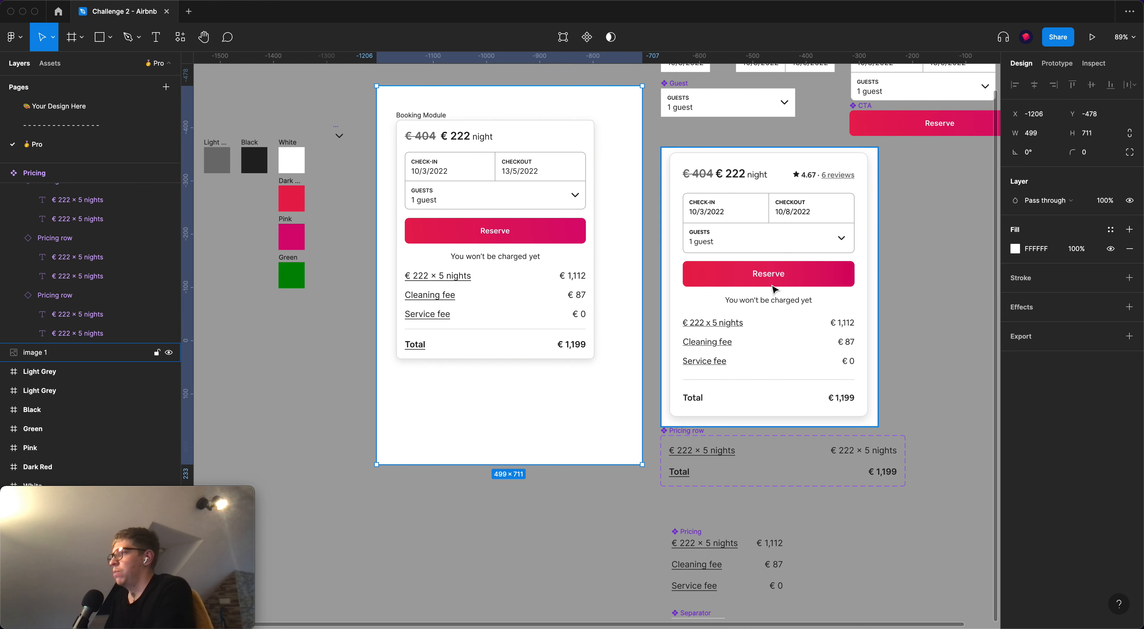
{"action": "left_click", "coordinate": [774, 294]}
{"action": "scroll", "coordinate": [690, 384], "scroll_direction": "right", "scroll_amount": 3}
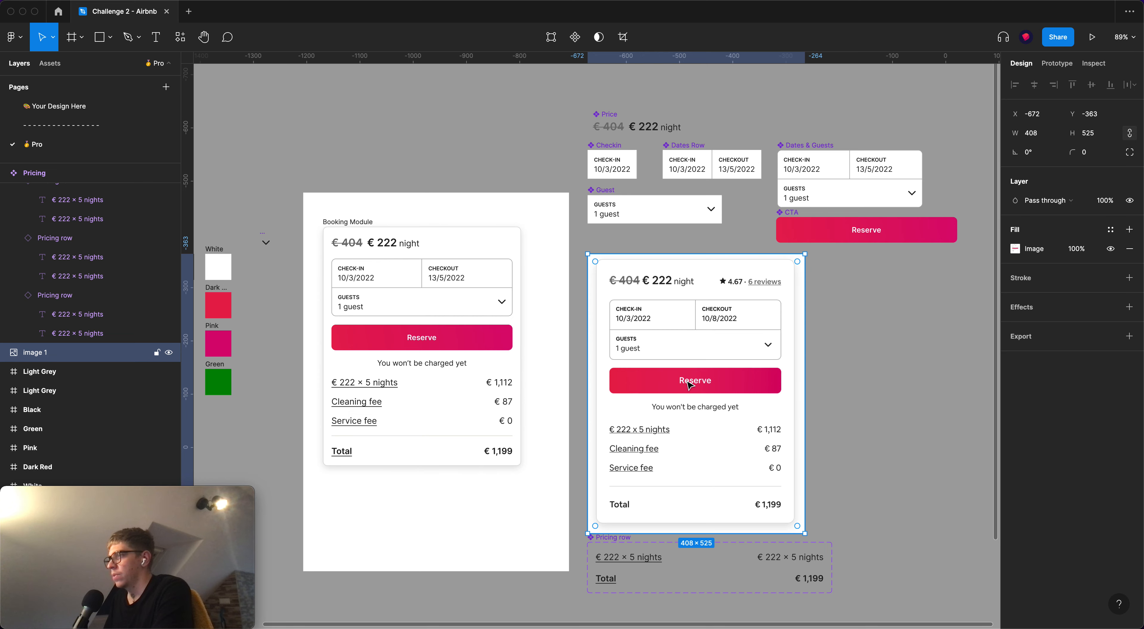
{"action": "key", "text": "Delete"}
Move the group of main components from Price to CTA so it sits above the white background rectangle
{"action": "left_click_drag", "start_coordinate": [582, 96], "coordinate": [974, 257]}
{"action": "left_click_drag", "start_coordinate": [879, 238], "coordinate": [688, 165]}
{"action": "left_click_drag", "start_coordinate": [687, 255], "coordinate": [742, 199]}
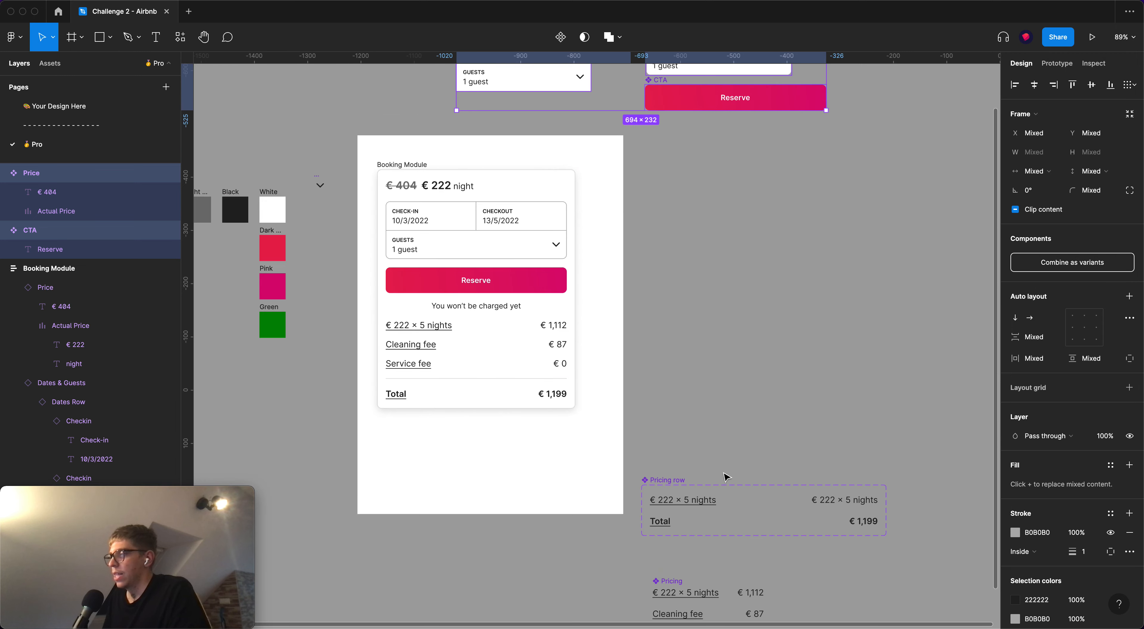
Move the main Pricing row and Pricing components up beside the Dates & Guests and CTA components
{"action": "scroll", "coordinate": [727, 476], "scroll_direction": "down", "scroll_amount": 3}
{"action": "left_click", "coordinate": [684, 526]}
{"action": "left_click_drag", "start_coordinate": [685, 525], "coordinate": [841, 183]}
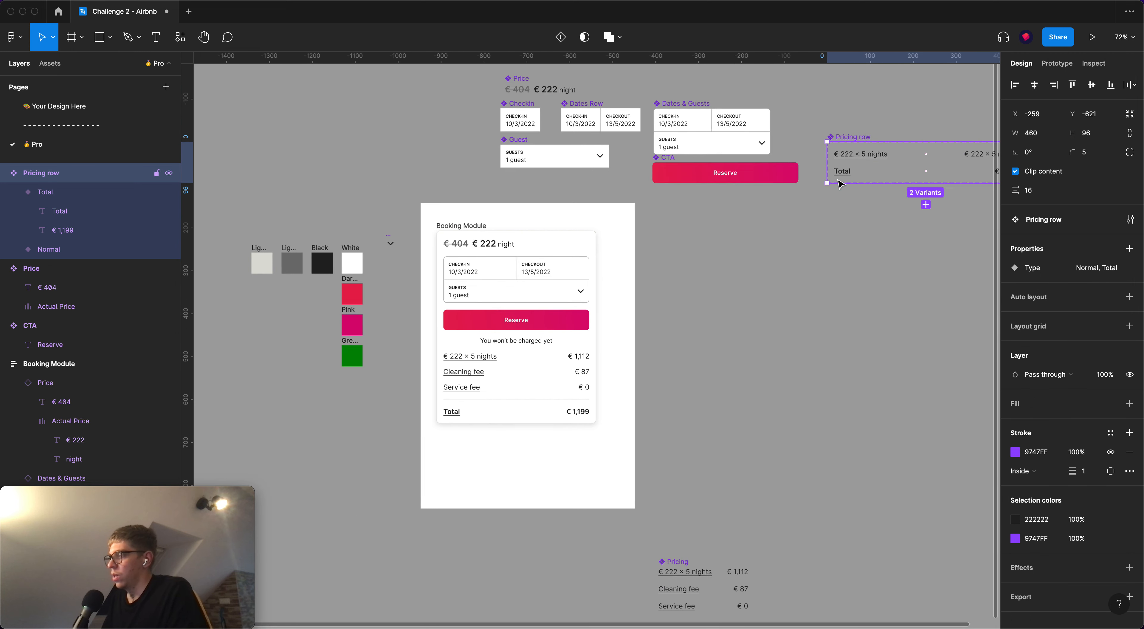
{"action": "left_click_drag", "start_coordinate": [683, 562], "coordinate": [852, 78]}
Move the Booking Module card slightly right and down on its white background, to about X -1143, Y -371
{"action": "left_click", "coordinate": [639, 344]}
{"action": "left_click", "coordinate": [473, 224]}
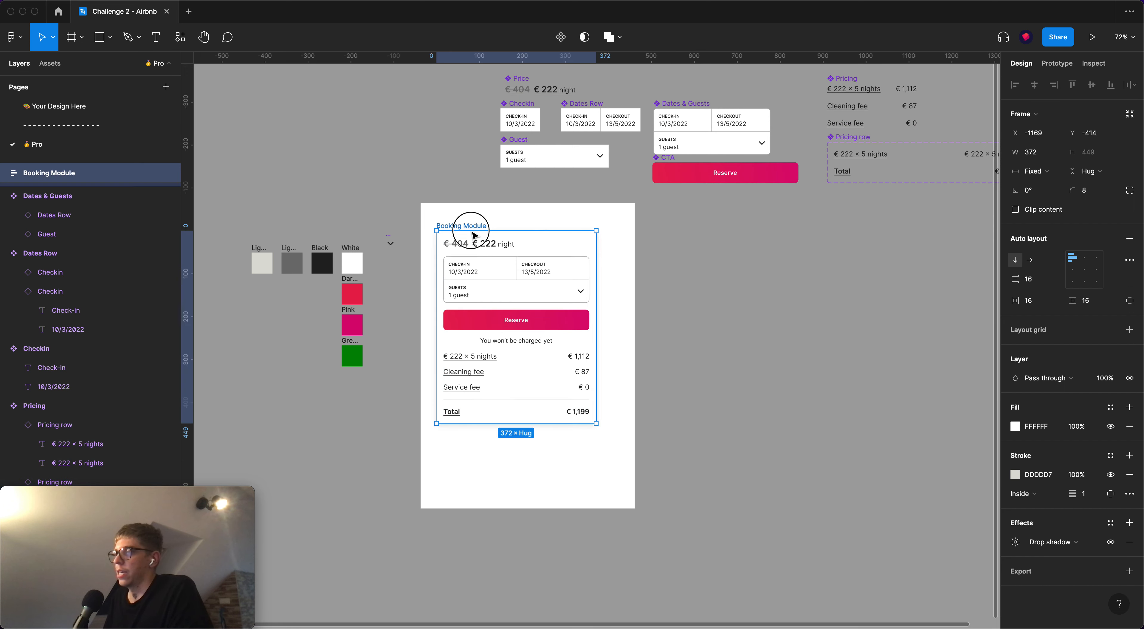
{"action": "left_click_drag", "start_coordinate": [472, 232], "coordinate": [476, 246]}
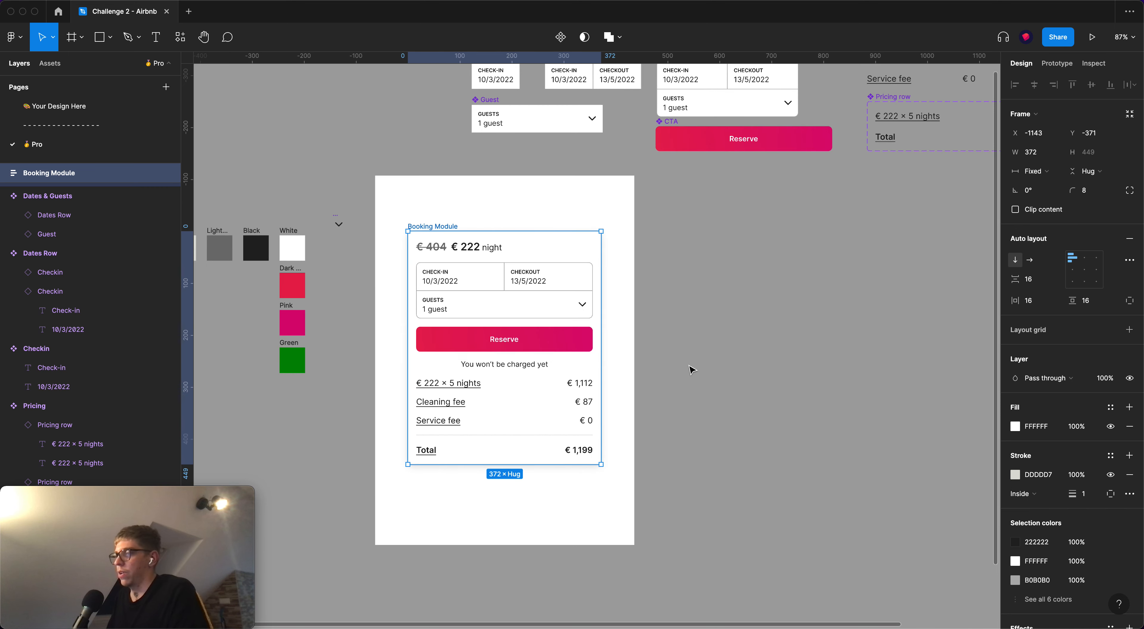
{"action": "scroll", "coordinate": [711, 355], "scroll_direction": "up", "scroll_amount": 3}
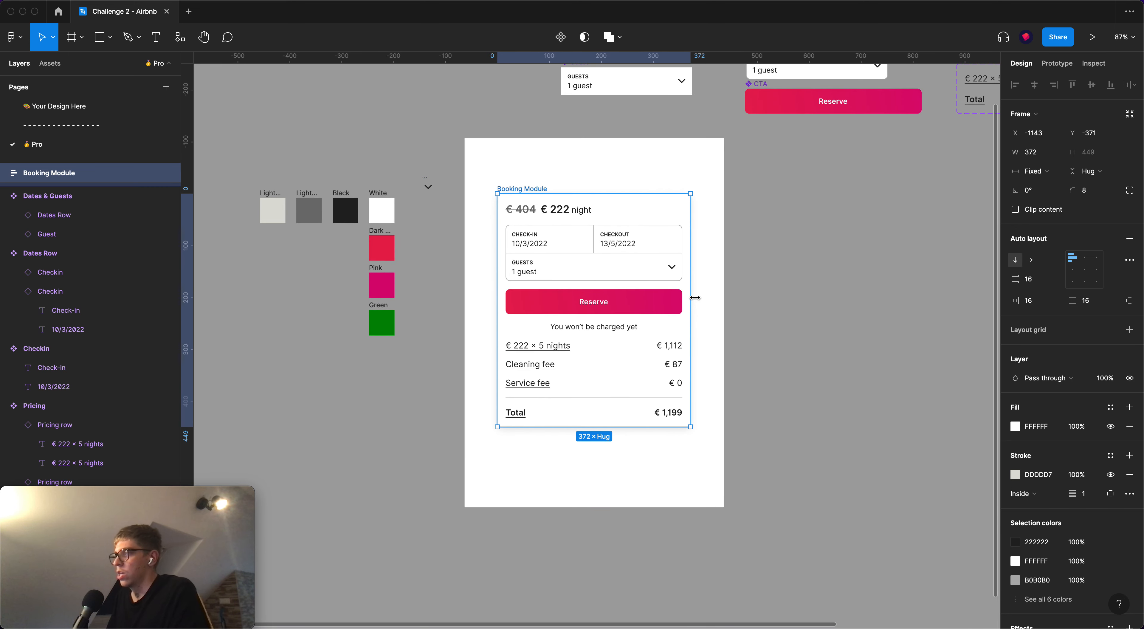
Try widening the Booking Module card to 519 and undo the resize
{"action": "left_click", "coordinate": [511, 175]}
{"action": "left_click", "coordinate": [510, 187]}
{"action": "left_click_drag", "start_coordinate": [693, 226], "coordinate": [767, 221]}
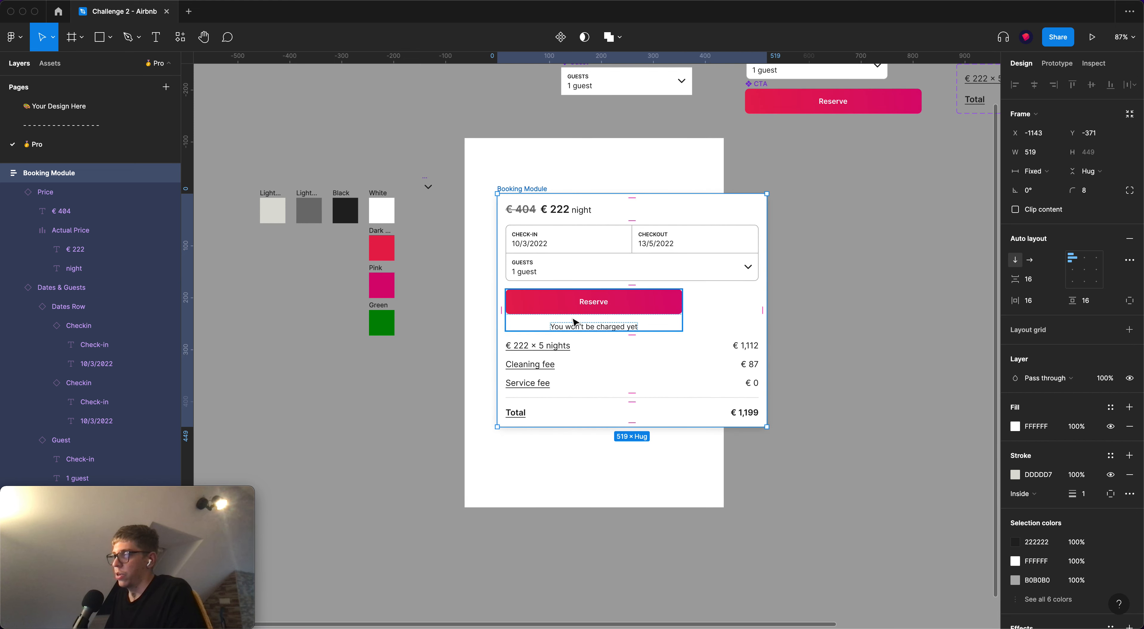
{"action": "key", "text": "ctrl+z"}
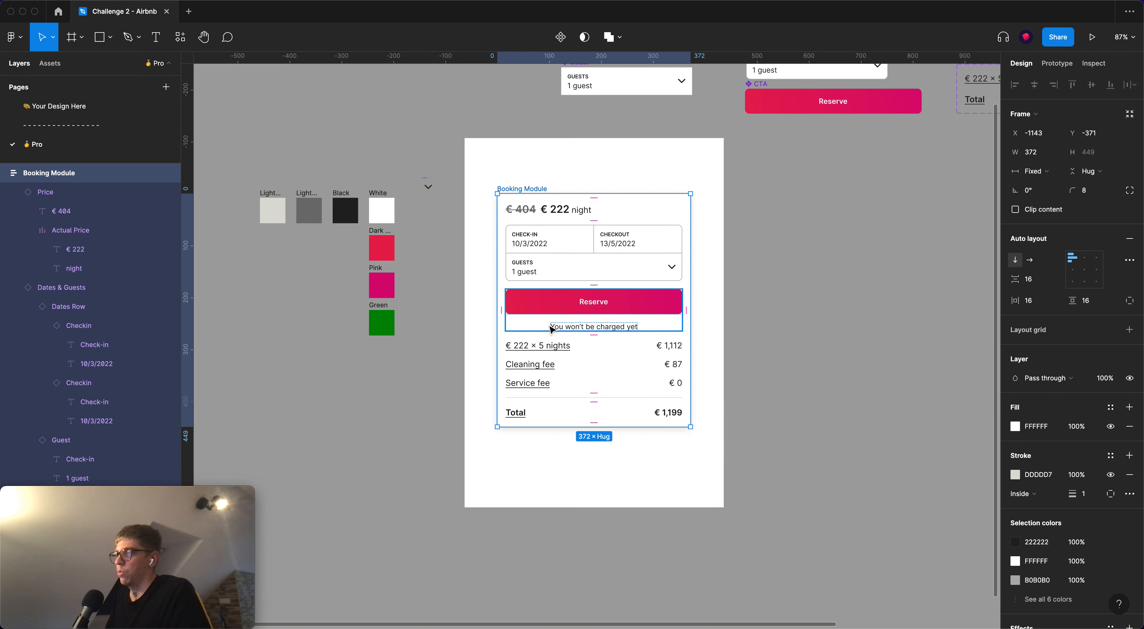
Make the CTA frame that holds the Reserve button and the note fill the Booking Module card's width
{"action": "left_click", "coordinate": [780, 334]}
{"action": "left_click", "coordinate": [537, 322]}
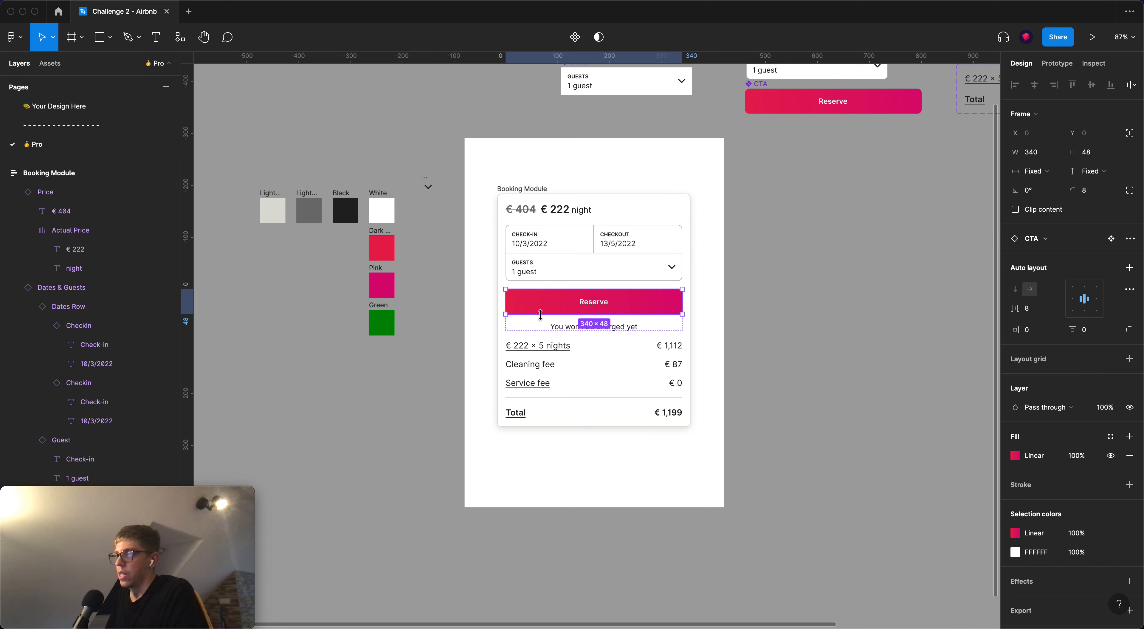
{"action": "left_click", "coordinate": [1035, 171]}
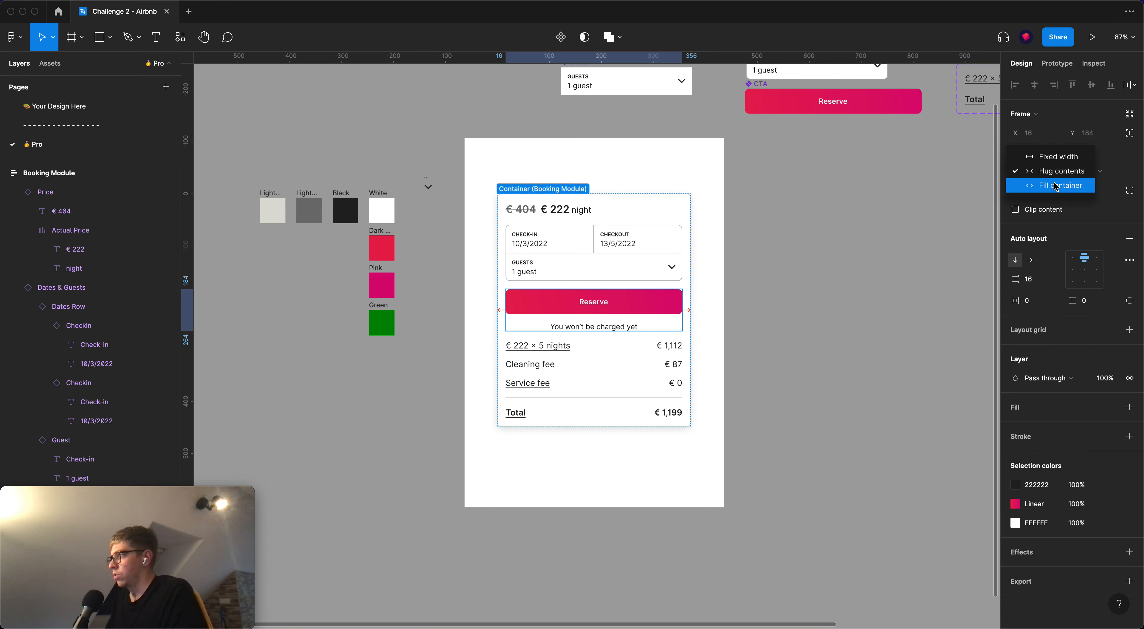
{"action": "left_click", "coordinate": [1056, 188]}
Make the Reserve button and the "You won't be charged yet" text both fill their container's width
{"action": "double_click", "coordinate": [647, 303]}
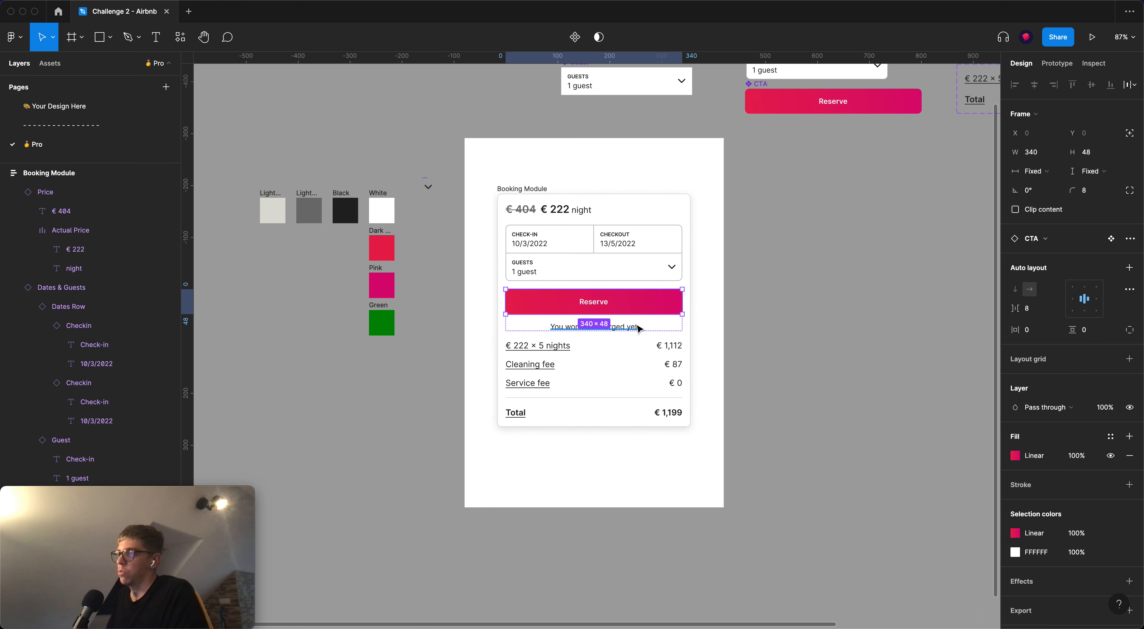
{"action": "left_click", "coordinate": [639, 328], "text": "shift"}
{"action": "left_click", "coordinate": [1047, 155]}
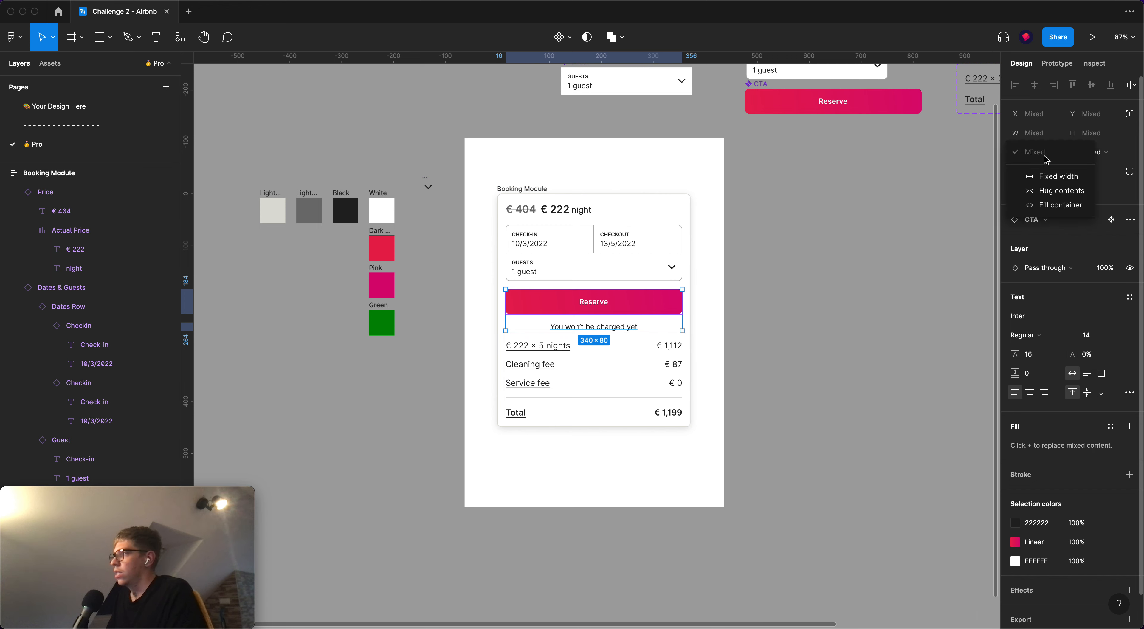
{"action": "left_click", "coordinate": [1049, 207]}
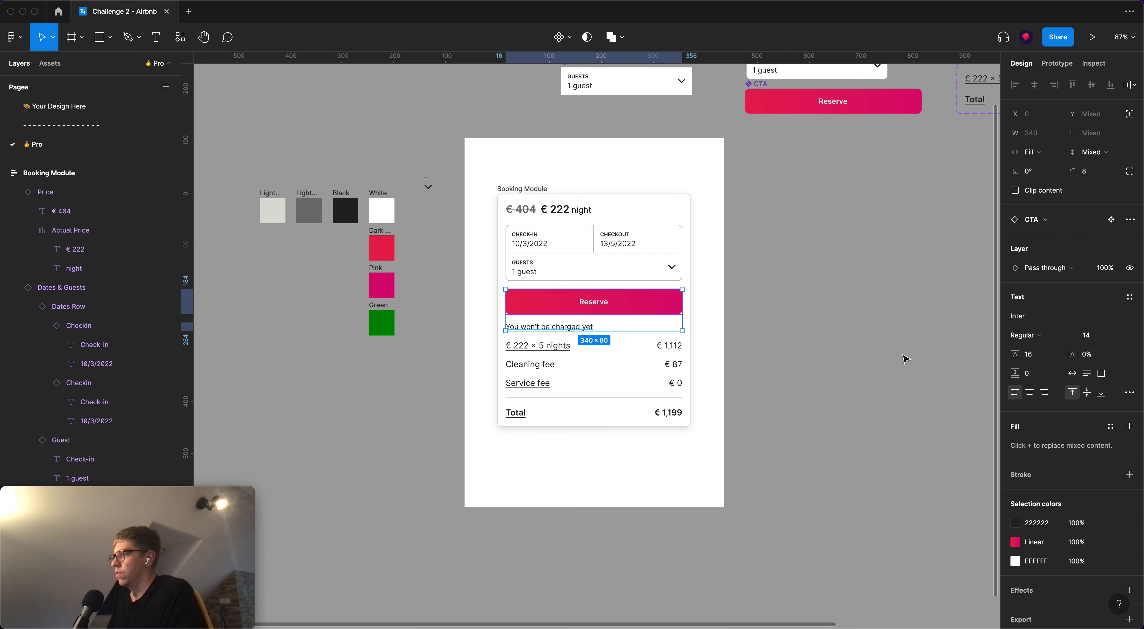
Centre-align the "You won't be charged yet" text
{"action": "left_click", "coordinate": [929, 359]}
{"action": "double_click", "coordinate": [567, 329]}
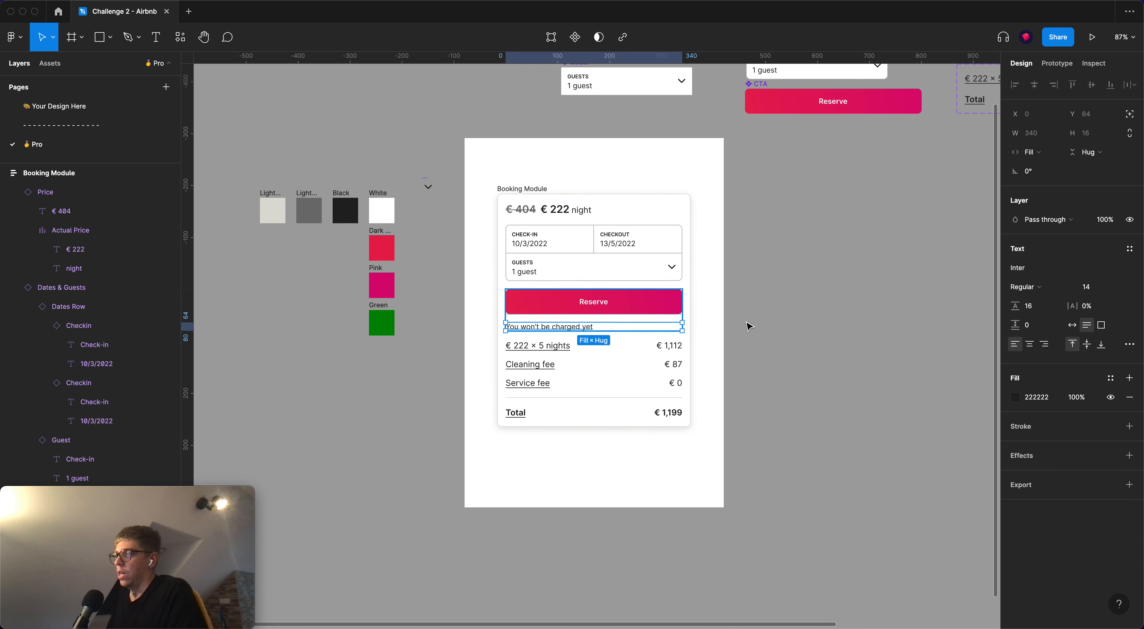
{"action": "left_click", "coordinate": [1031, 349]}
{"action": "left_click", "coordinate": [626, 338]}
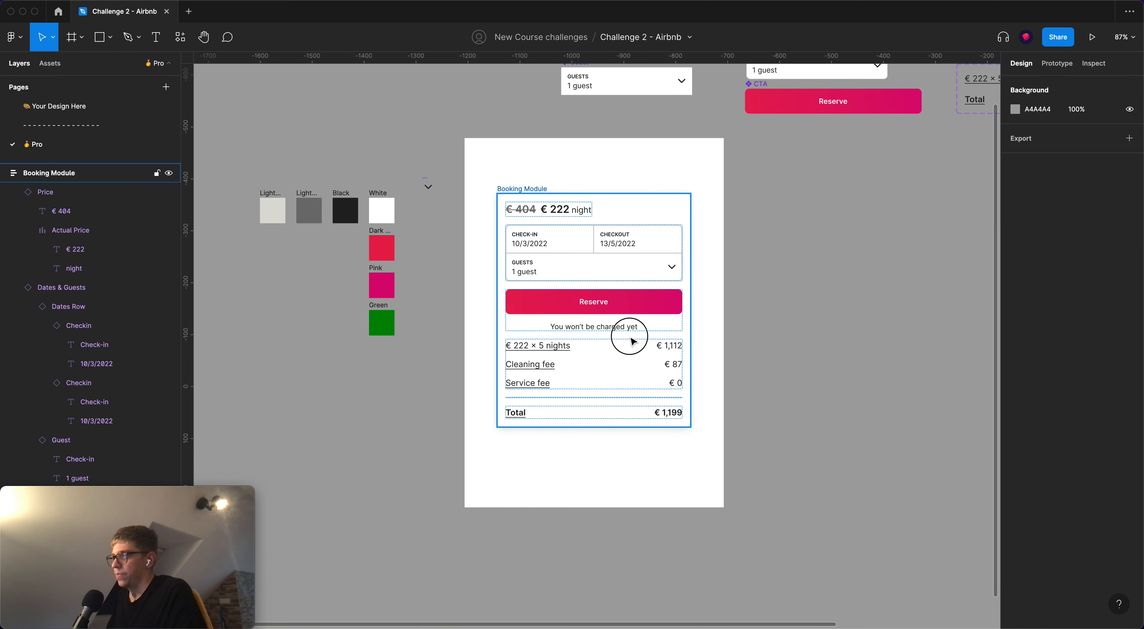
{"action": "mouse_move", "coordinate": [696, 336]}
{"action": "left_mouse_down"}
{"action": "mouse_move", "coordinate": [904, 324]}
{"action": "mouse_move", "coordinate": [738, 325]}
{"action": "mouse_move", "coordinate": [885, 321]}
{"action": "mouse_move", "coordinate": [716, 311]}
{"action": "mouse_move", "coordinate": [781, 313]}
{"action": "mouse_move", "coordinate": [691, 321]}
{"action": "left_mouse_up"}
{"action": "left_click", "coordinate": [711, 324]}
{"action": "scroll", "coordinate": [785, 328], "scroll_direction": "down", "scroll_amount": 1}
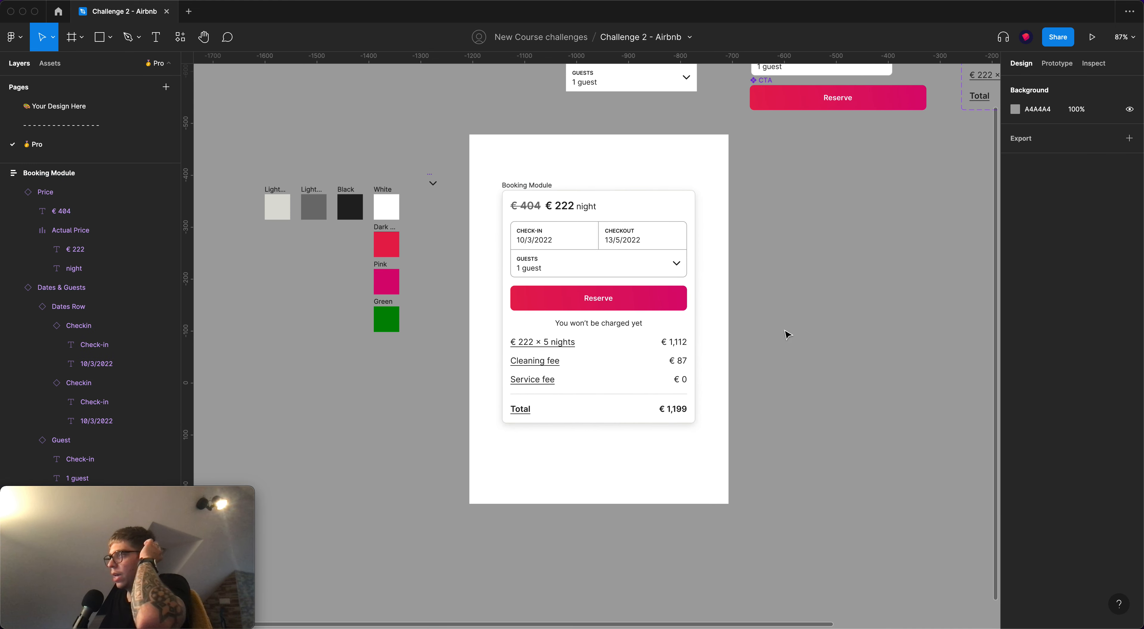
{"action": "left_click_drag", "start_coordinate": [772, 333], "coordinate": [708, 345]}
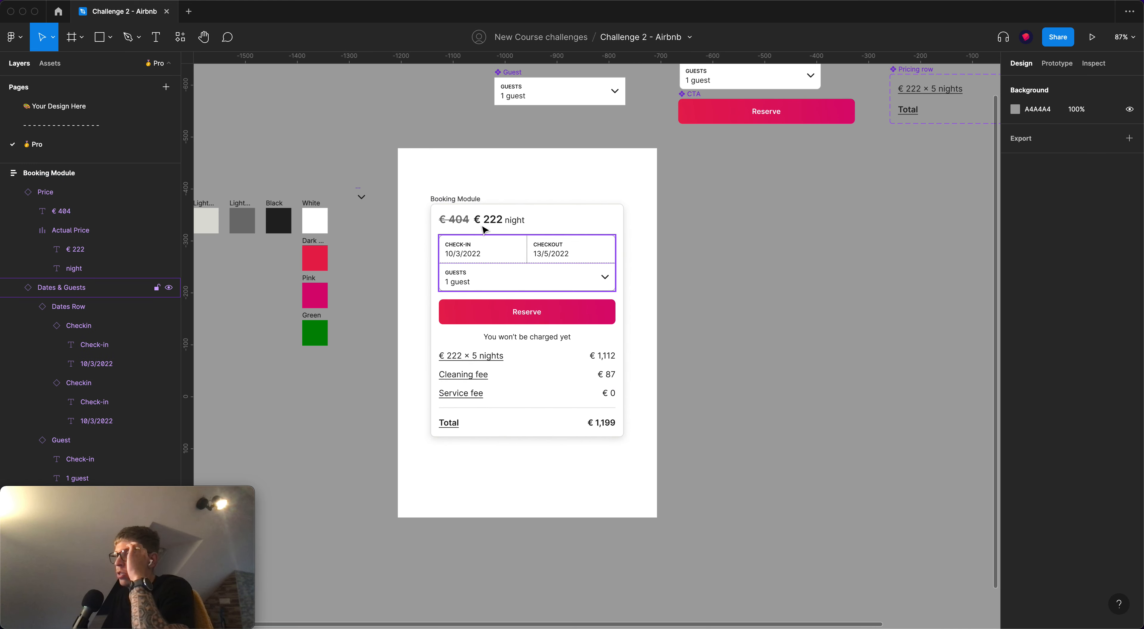
Widen the white background rectangle behind the Booking Module card to 1044
{"action": "left_click", "coordinate": [461, 200]}
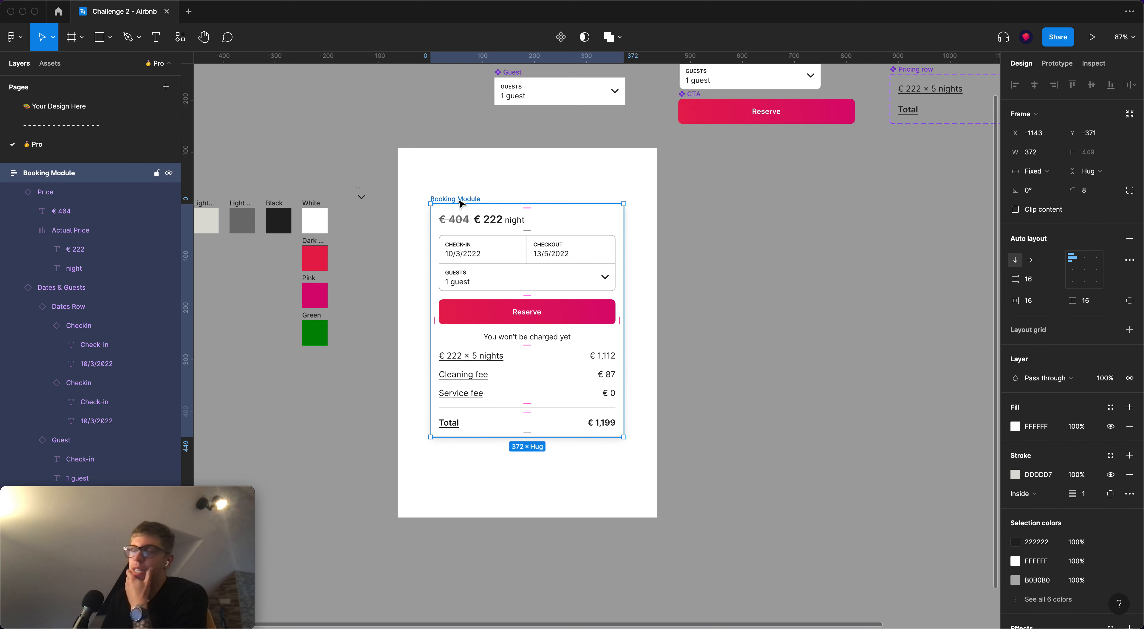
{"action": "left_click", "coordinate": [585, 179]}
{"action": "left_click_drag", "start_coordinate": [657, 200], "coordinate": [940, 200]}
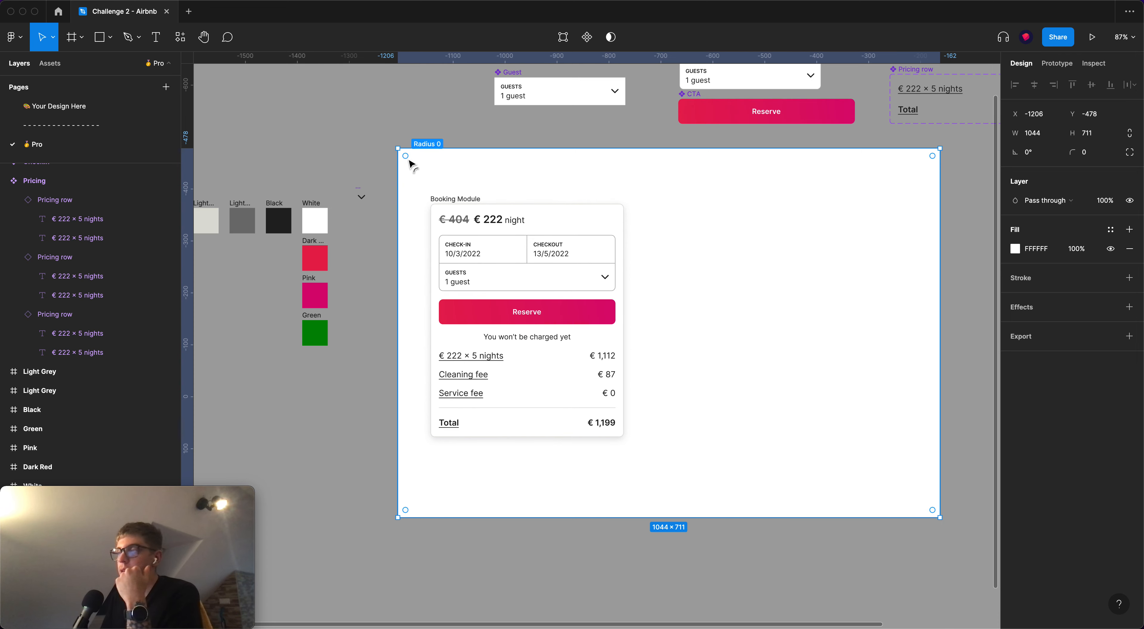
Move the dropdown icon component from above the colour swatches to beside the main Guest component
{"action": "left_click", "coordinate": [544, 334]}
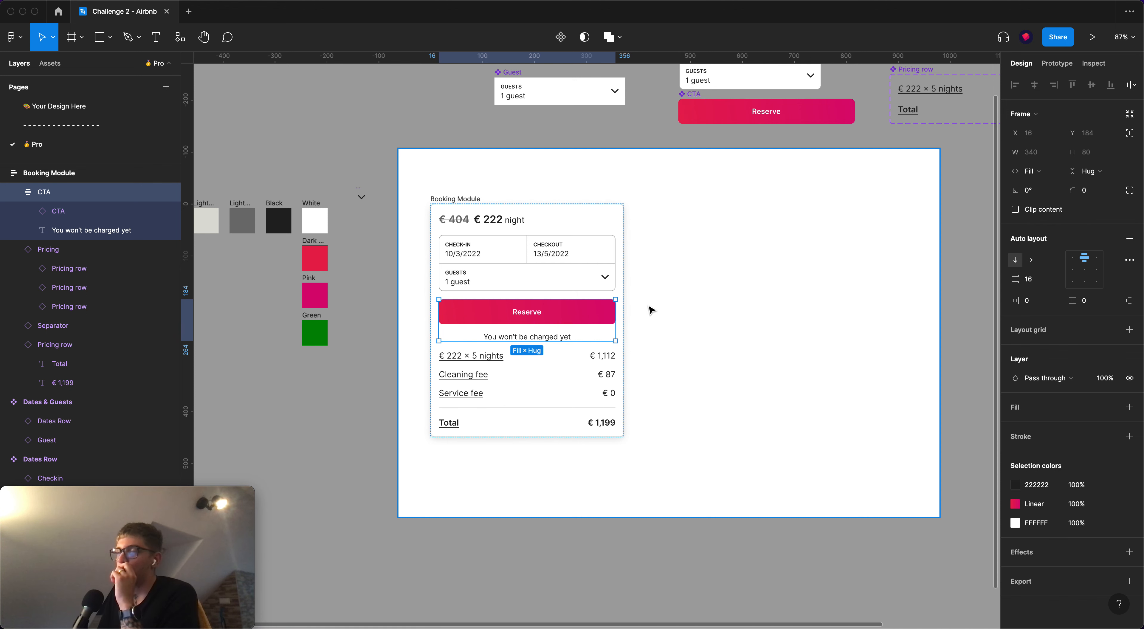
{"action": "left_click", "coordinate": [453, 199]}
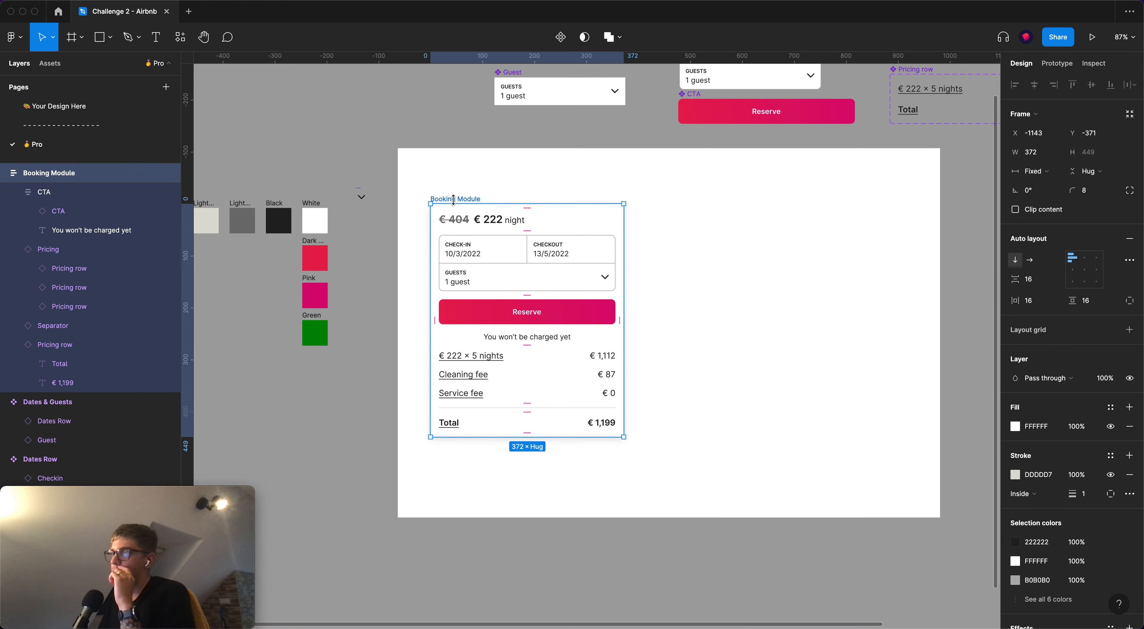
{"action": "left_click", "coordinate": [372, 226]}
{"action": "scroll", "coordinate": [372, 223], "scroll_direction": "left", "scroll_amount": 2}
{"action": "left_click_drag", "start_coordinate": [407, 191], "coordinate": [522, 96]}
Turn the Booking Module card into a main component
{"action": "left_click", "coordinate": [490, 188]}
{"action": "left_click", "coordinate": [525, 199]}
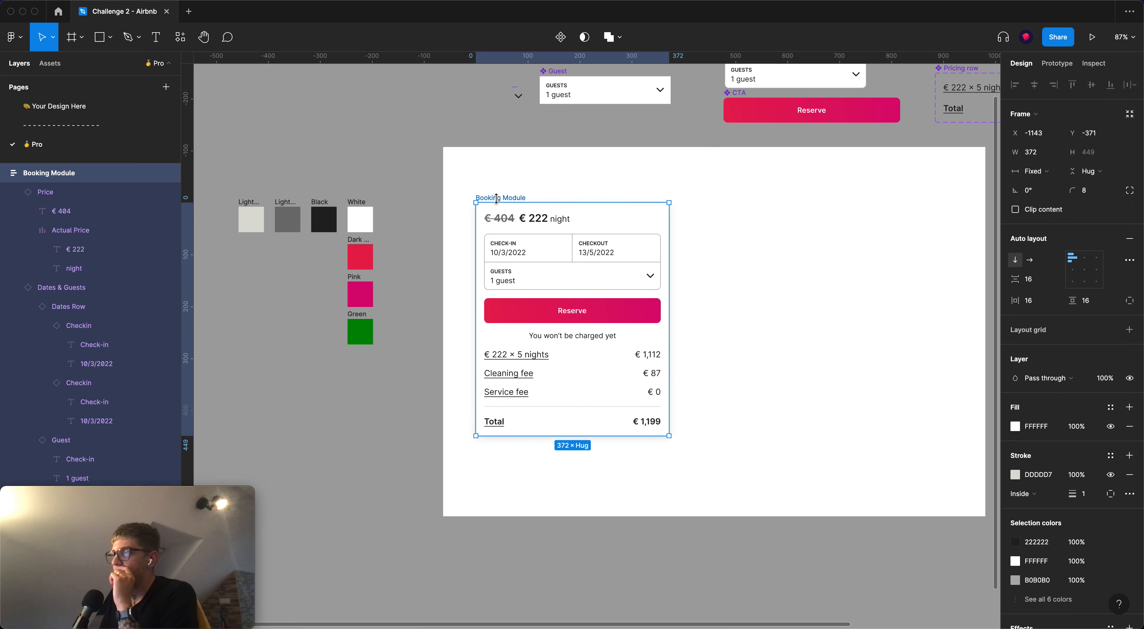
{"action": "left_click", "coordinate": [559, 37]}
{"action": "left_click", "coordinate": [396, 148]}
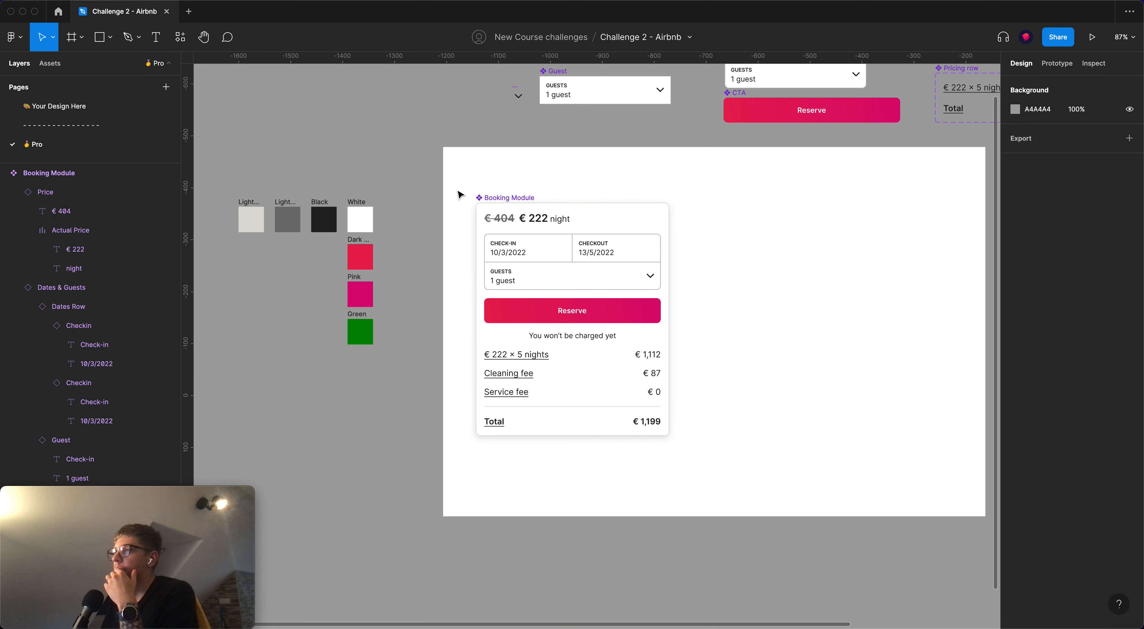
Add a second variant to the Booking Module component
{"action": "left_click", "coordinate": [506, 197]}
{"action": "left_click_drag", "start_coordinate": [382, 173], "coordinate": [314, 187]}
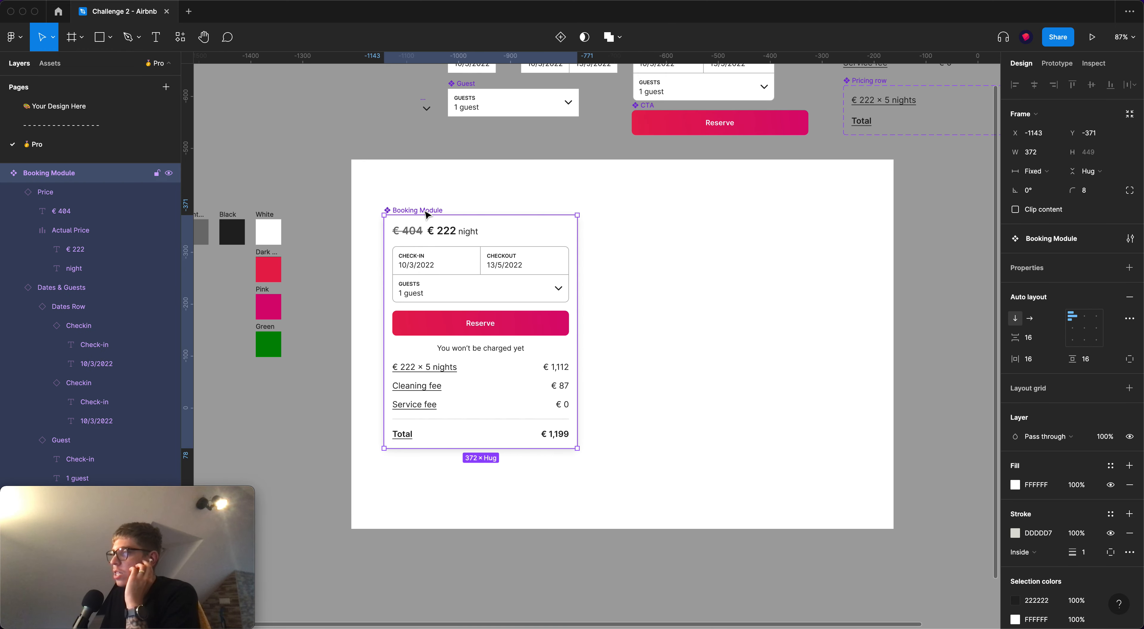
{"action": "left_click", "coordinate": [560, 37]}
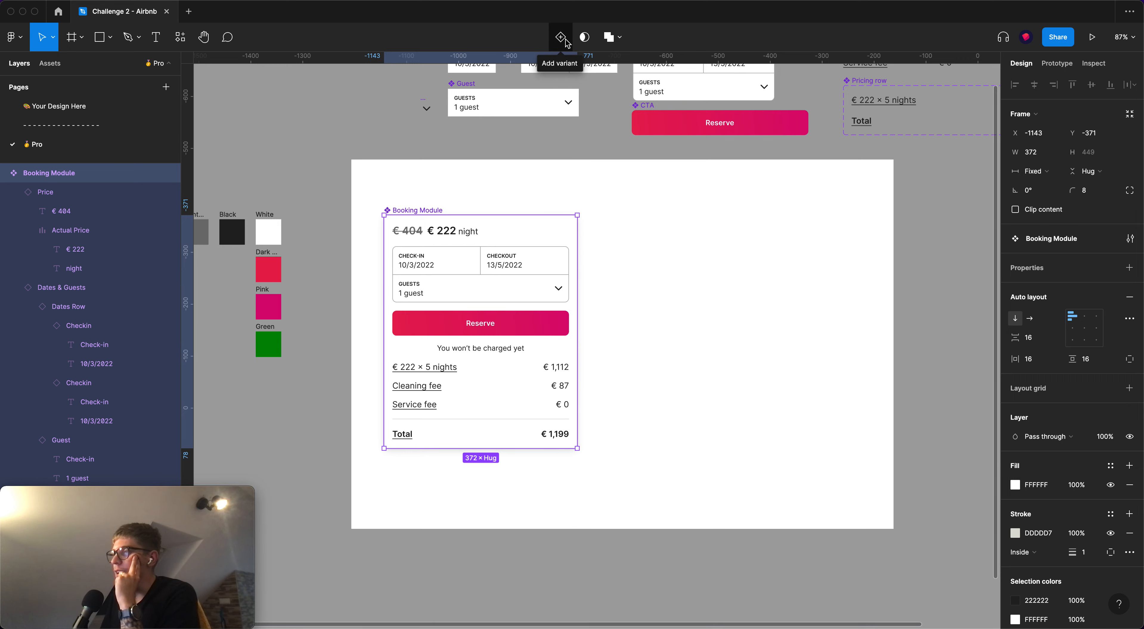
Add auto layout to the Booking Module variant set and arrange its variants horizontally
{"action": "left_click", "coordinate": [409, 202]}
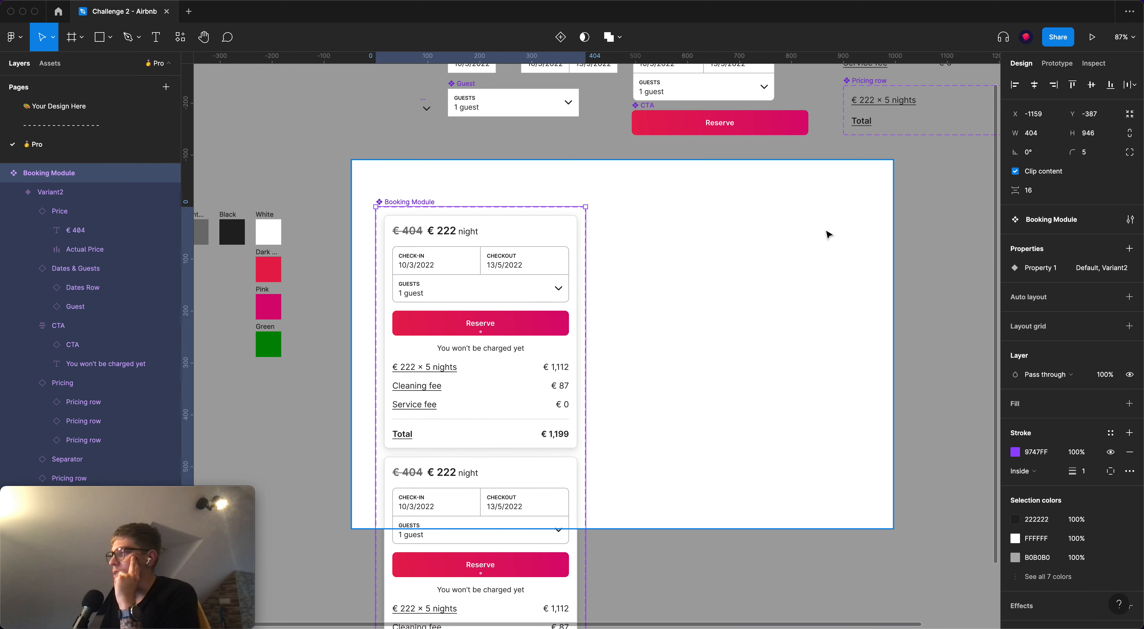
{"action": "scroll", "coordinate": [592, 345], "scroll_direction": "down", "scroll_amount": 2}
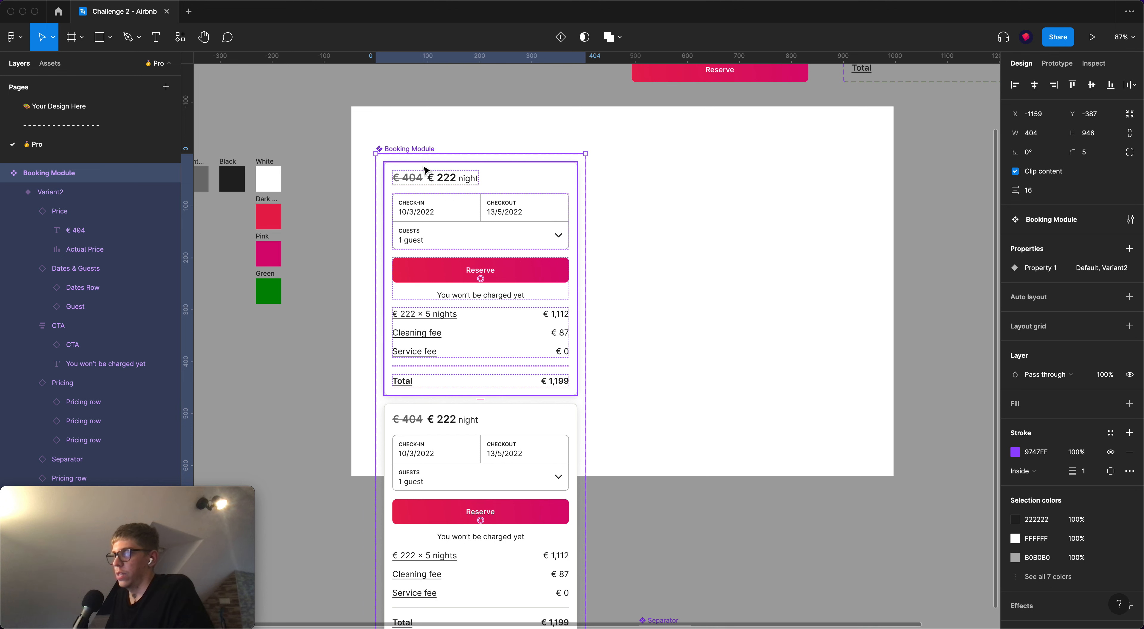
{"action": "key", "text": "shift+a"}
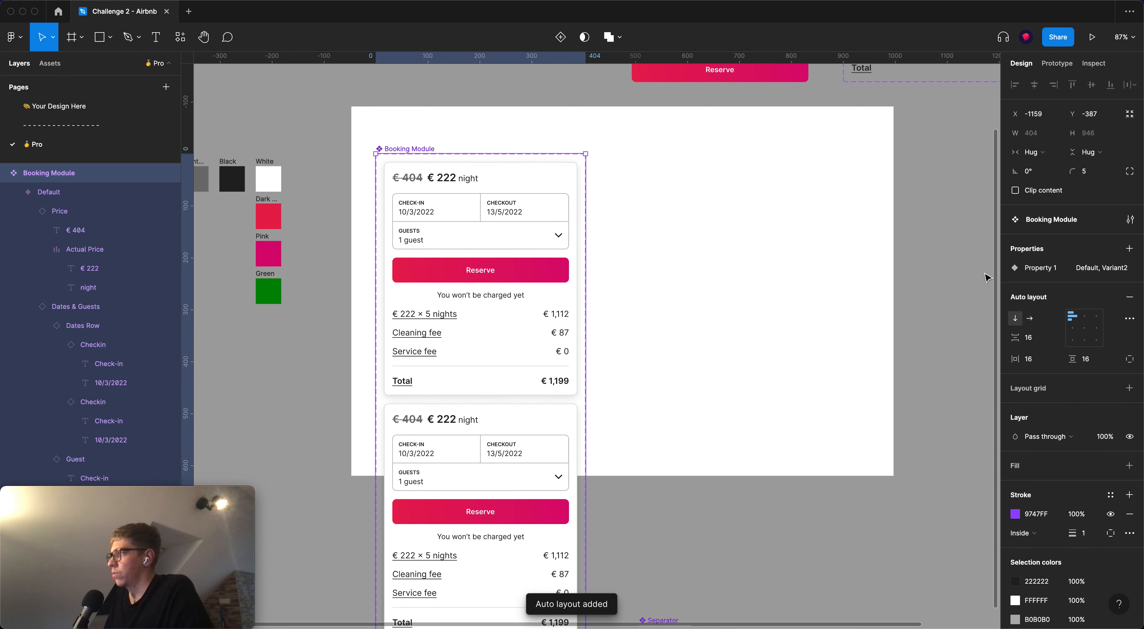
{"action": "left_click", "coordinate": [1030, 318]}
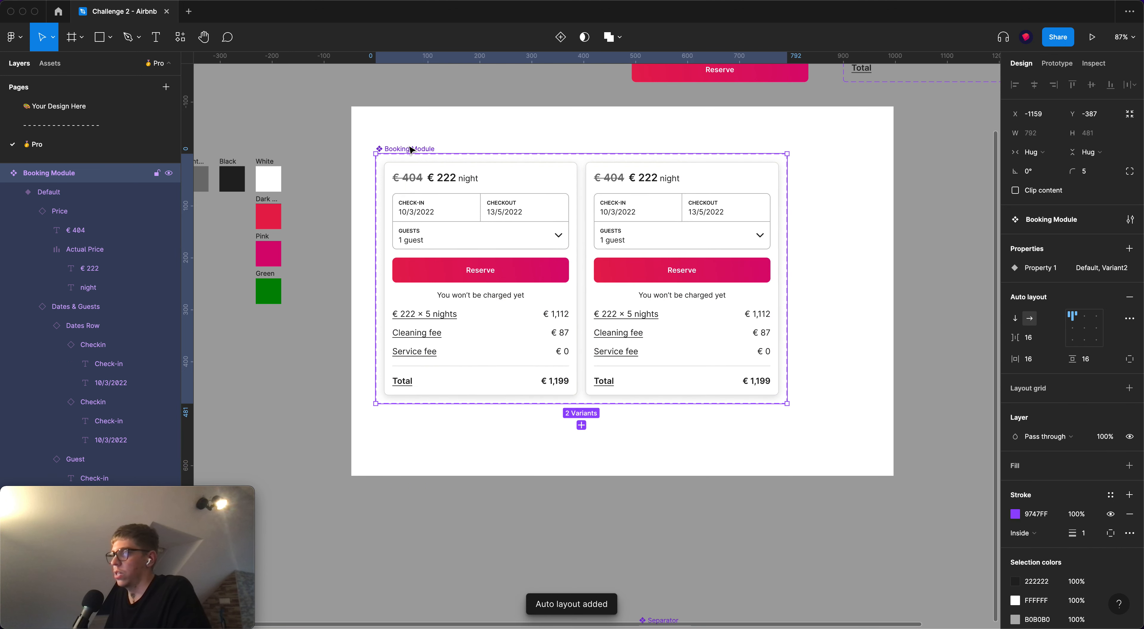
Rename the Booking Module's variant property from its default name to CTA
{"action": "double_click", "coordinate": [1041, 268]}
{"action": "type", "text": "CTA"}
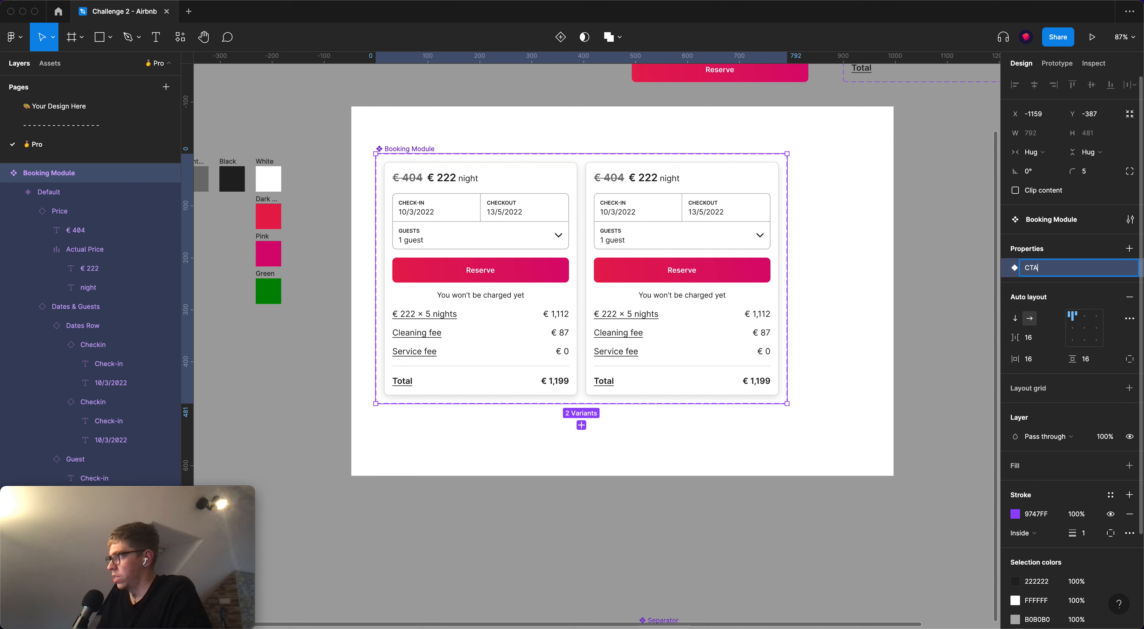
{"action": "key", "text": "Return"}
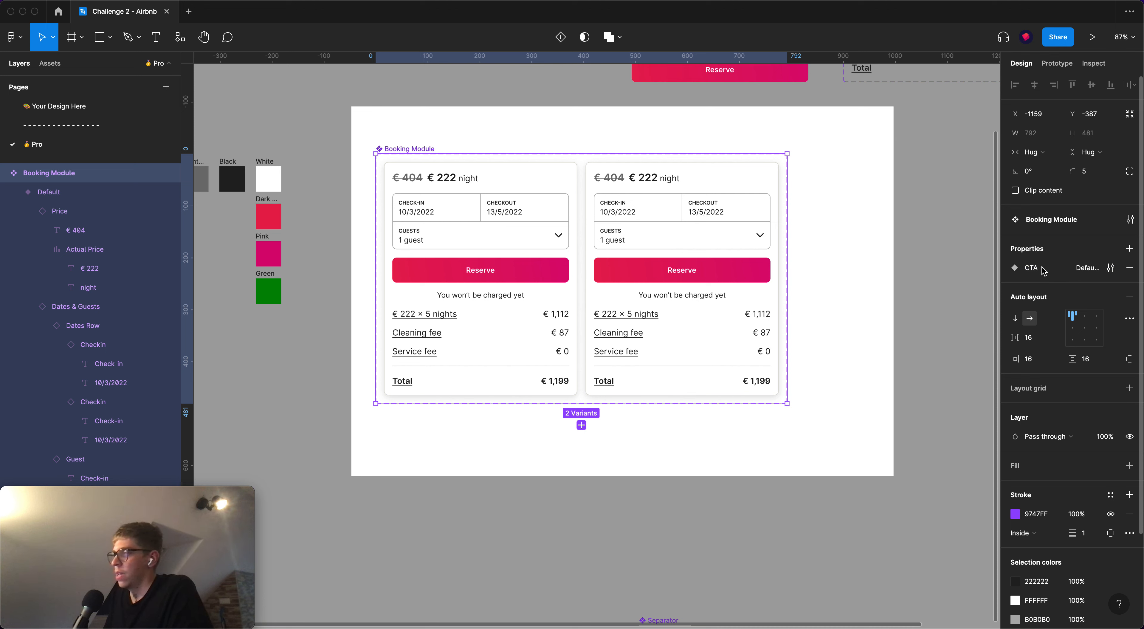
Set the CTA value to Yes for the first Booking Module variant and No for the second
{"action": "left_click", "coordinate": [543, 290]}
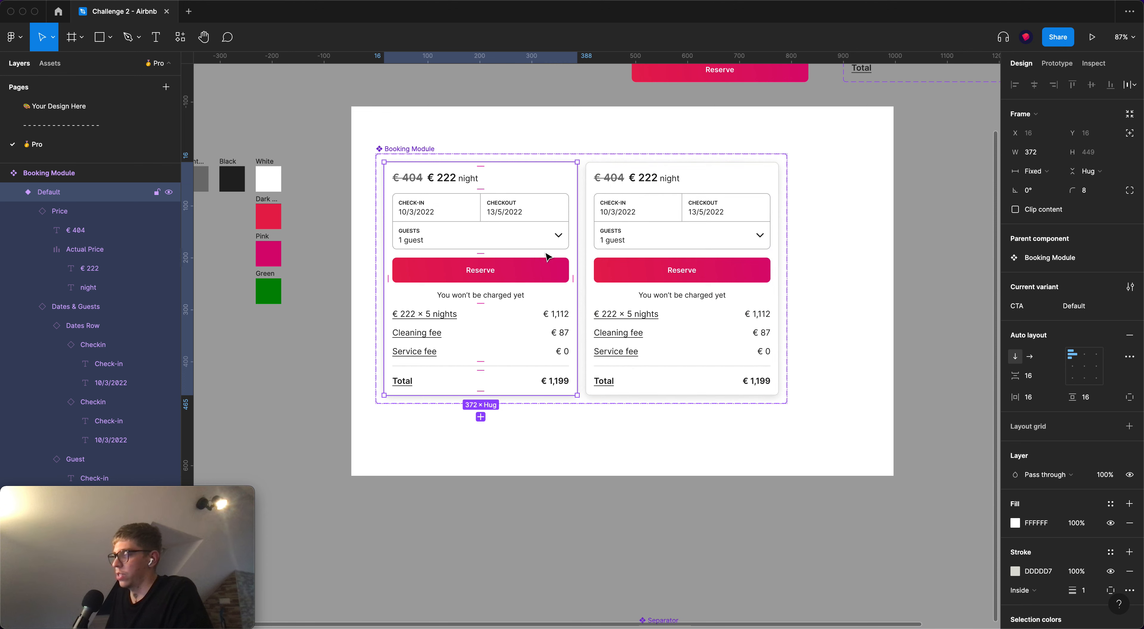
{"action": "left_click", "coordinate": [1074, 305]}
{"action": "type", "text": "Yes"}
{"action": "key", "text": "Return"}
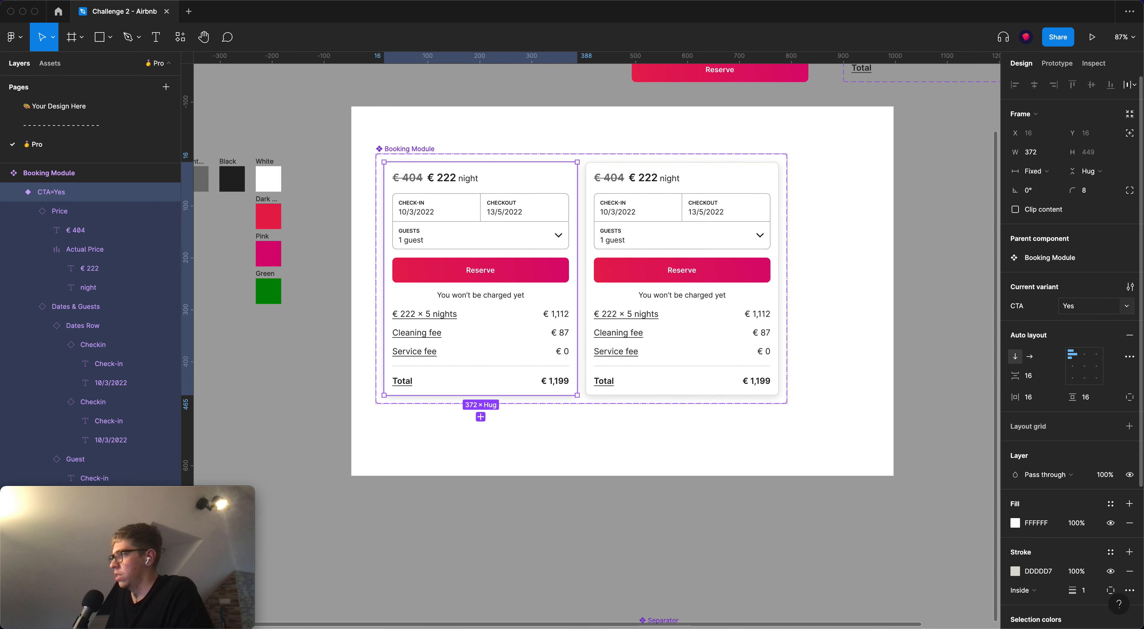
{"action": "left_click", "coordinate": [767, 321]}
{"action": "left_click", "coordinate": [1072, 307]}
{"action": "type", "text": "No"}
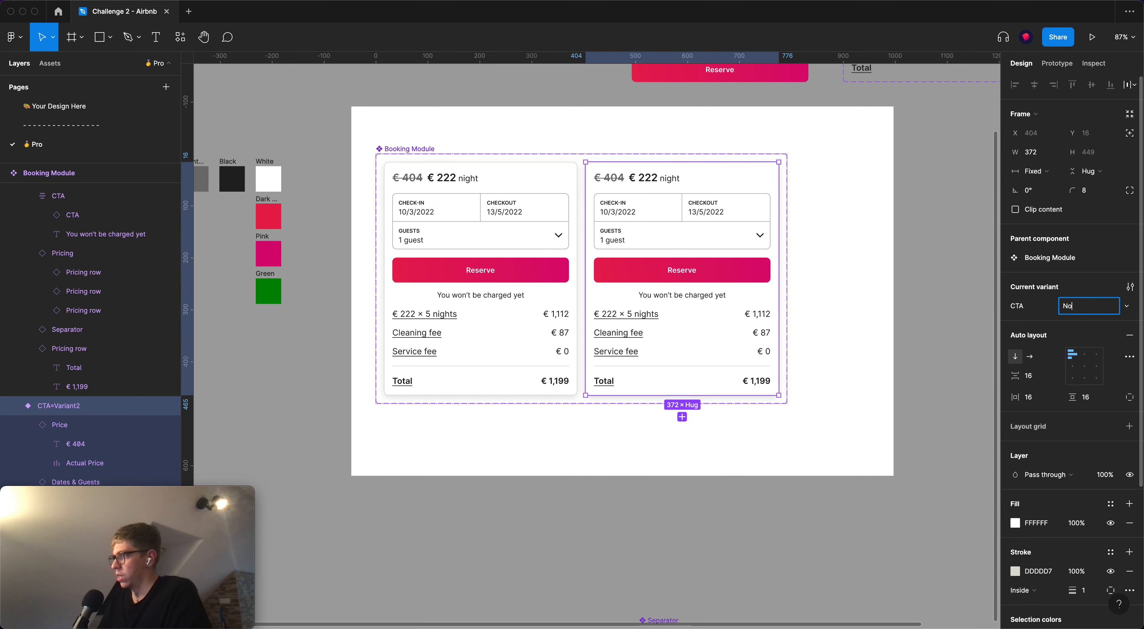
{"action": "key", "text": "Return"}
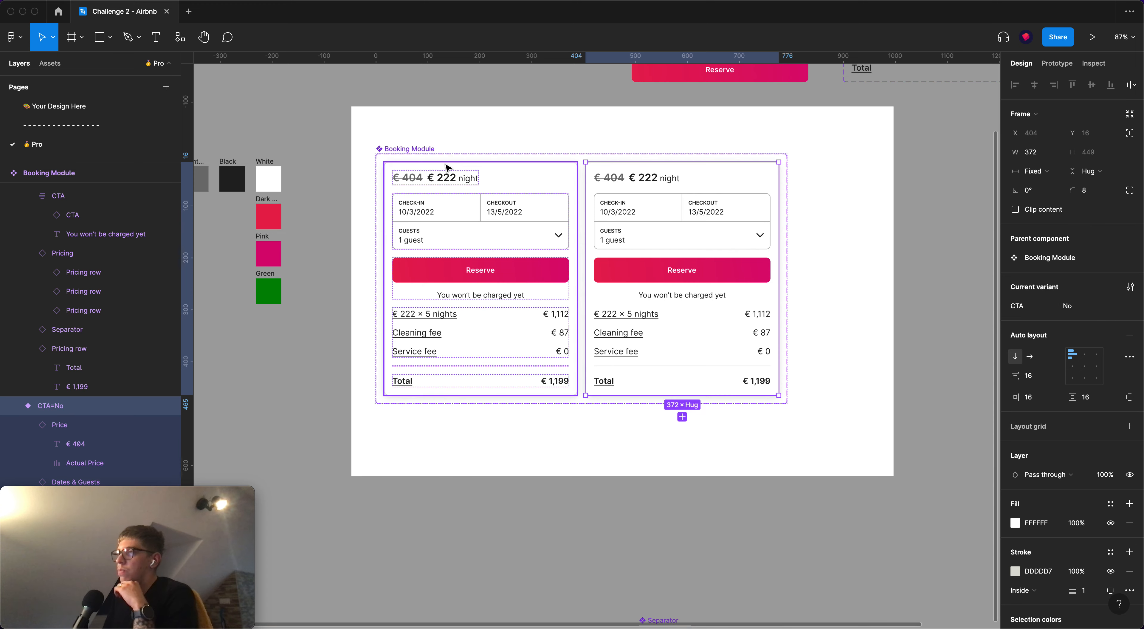
Create a Show CTA visibility property with the value False for the CTA frame in the CTA=No variant
{"action": "left_click", "coordinate": [447, 198]}
{"action": "left_click", "coordinate": [449, 200]}
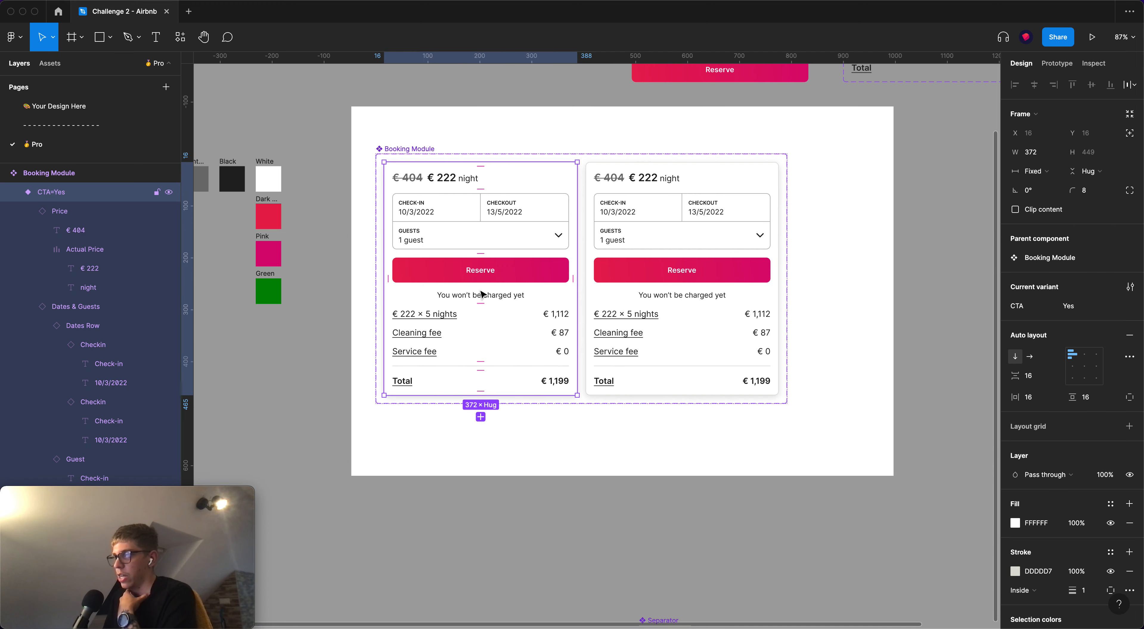
{"action": "left_click", "coordinate": [740, 274]}
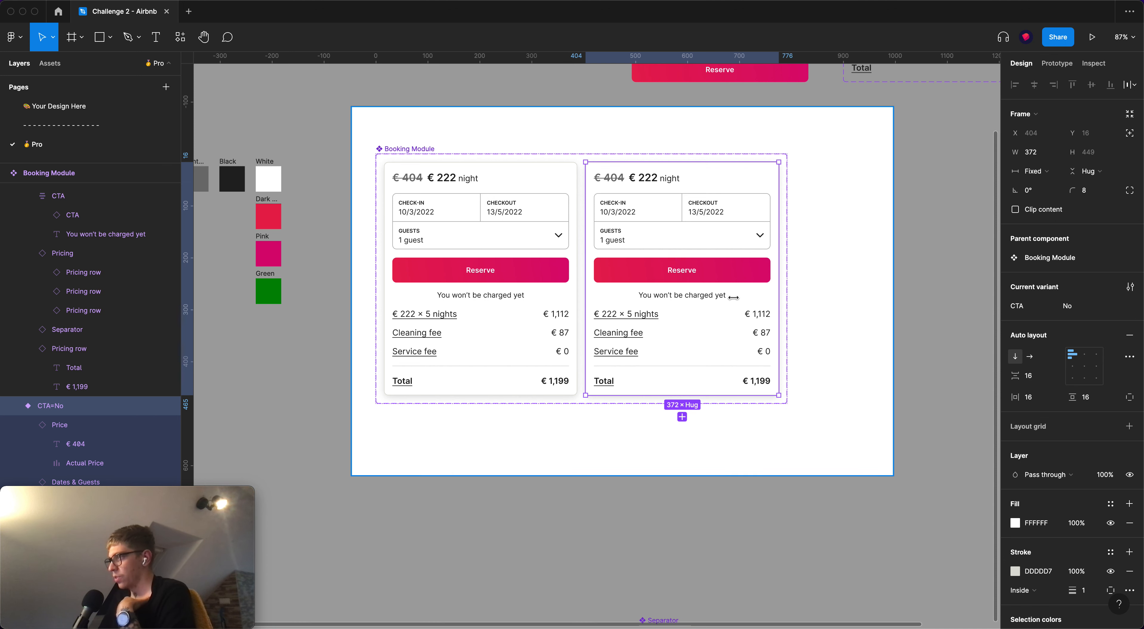
{"action": "left_click", "coordinate": [644, 286]}
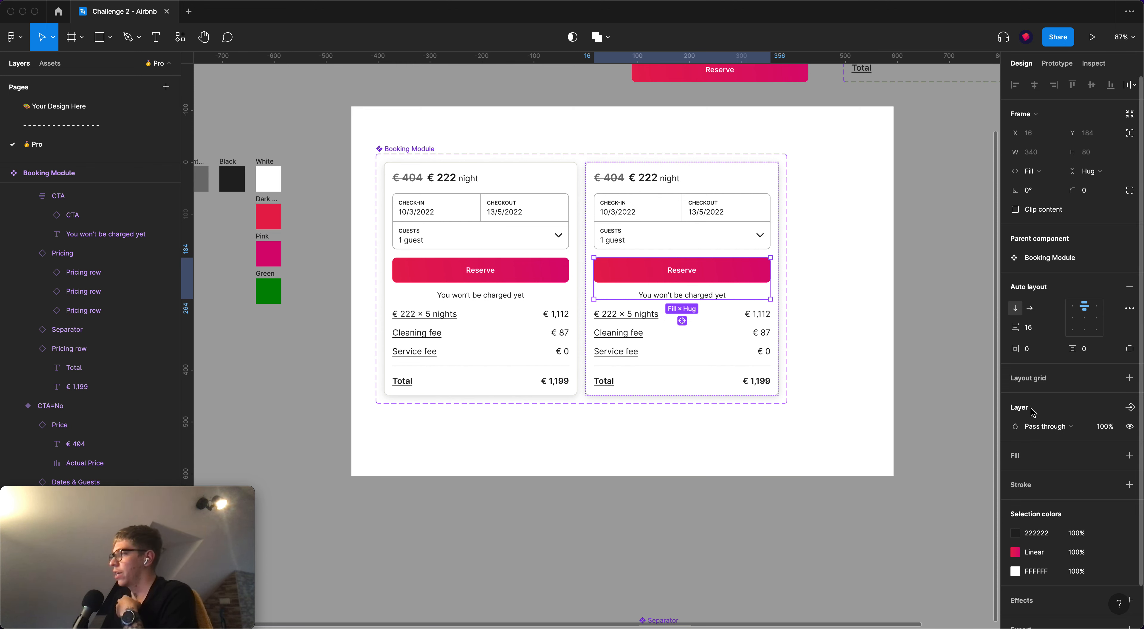
{"action": "left_click", "coordinate": [1131, 410]}
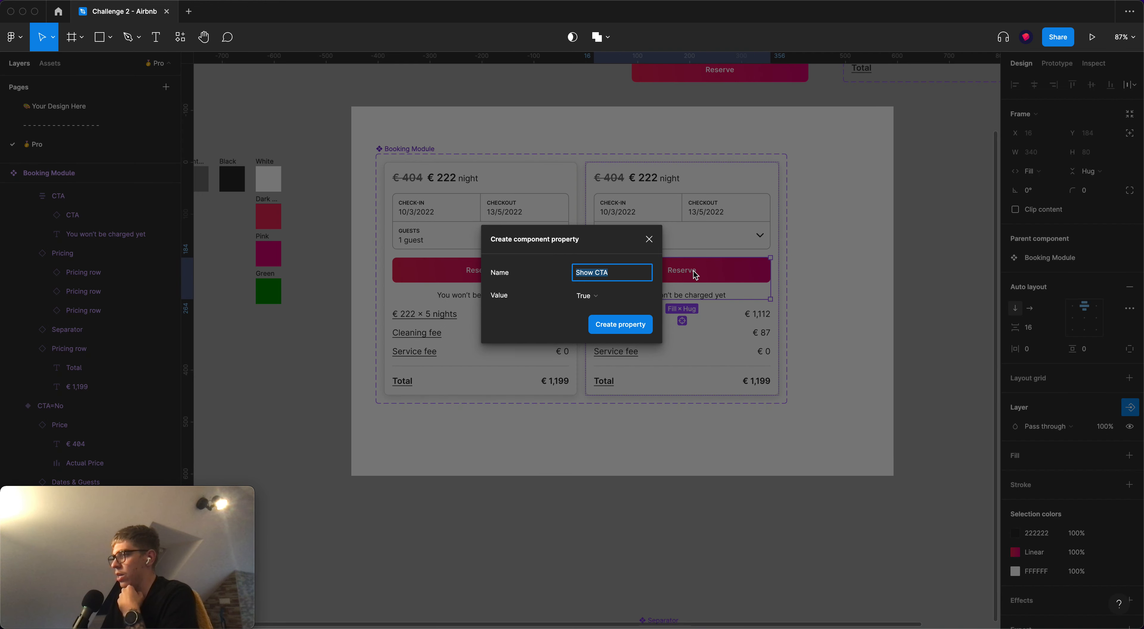
{"action": "left_click", "coordinate": [591, 302]}
{"action": "left_click", "coordinate": [596, 309]}
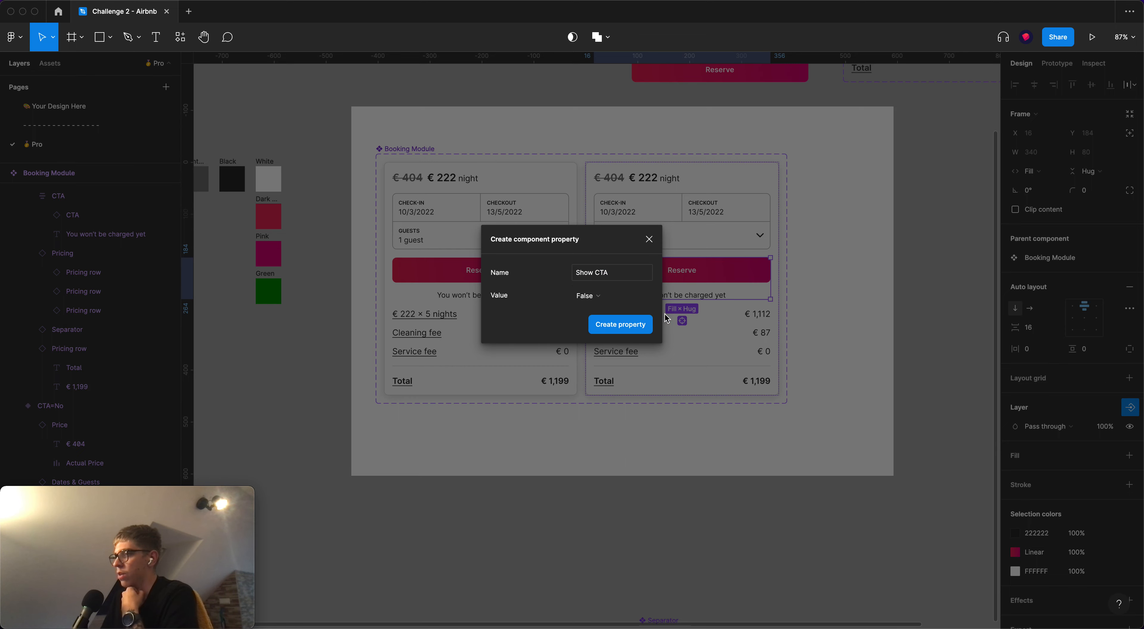
{"action": "left_click", "coordinate": [617, 324]}
{"action": "left_click", "coordinate": [741, 452]}
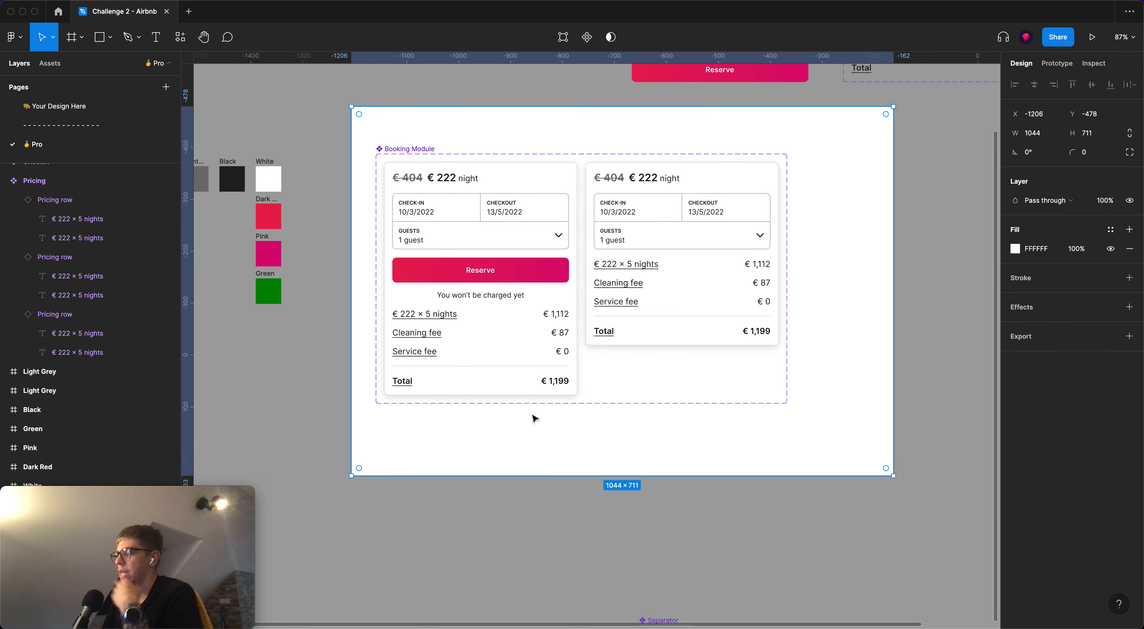
Move the Separator component from below the white frame to just under the Pricing row component set
{"action": "scroll", "coordinate": [534, 419], "scroll_direction": "down", "scroll_amount": 3}
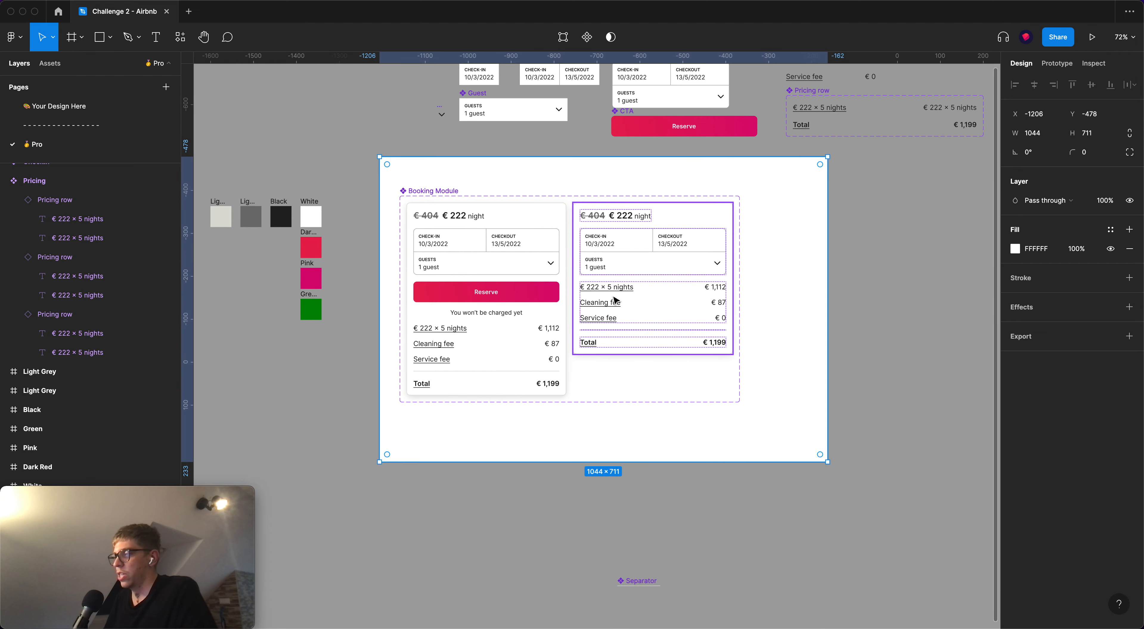
{"action": "left_click_drag", "start_coordinate": [640, 585], "coordinate": [814, 150]}
{"action": "left_click", "coordinate": [877, 168]}
{"action": "scroll", "coordinate": [876, 189], "scroll_direction": "right", "scroll_amount": 2}
{"action": "scroll", "coordinate": [876, 189], "scroll_direction": "down", "scroll_amount": 1}
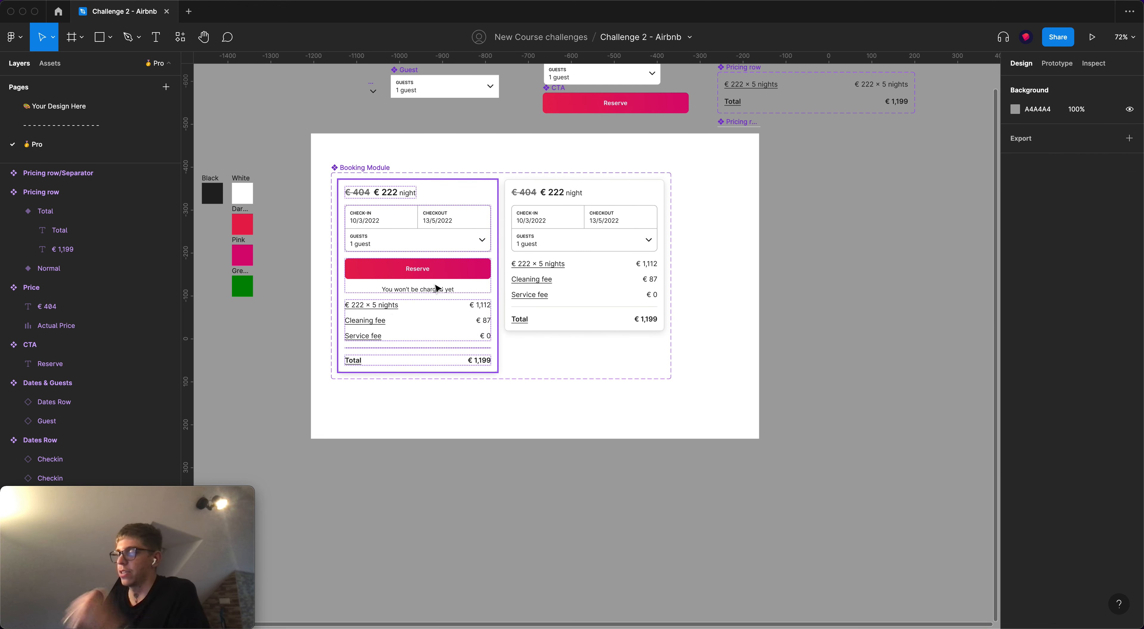
{"action": "left_click", "coordinate": [335, 168]}
{"action": "left_click_drag", "start_coordinate": [301, 159], "coordinate": [721, 404]}
{"action": "left_click", "coordinate": [793, 387]}
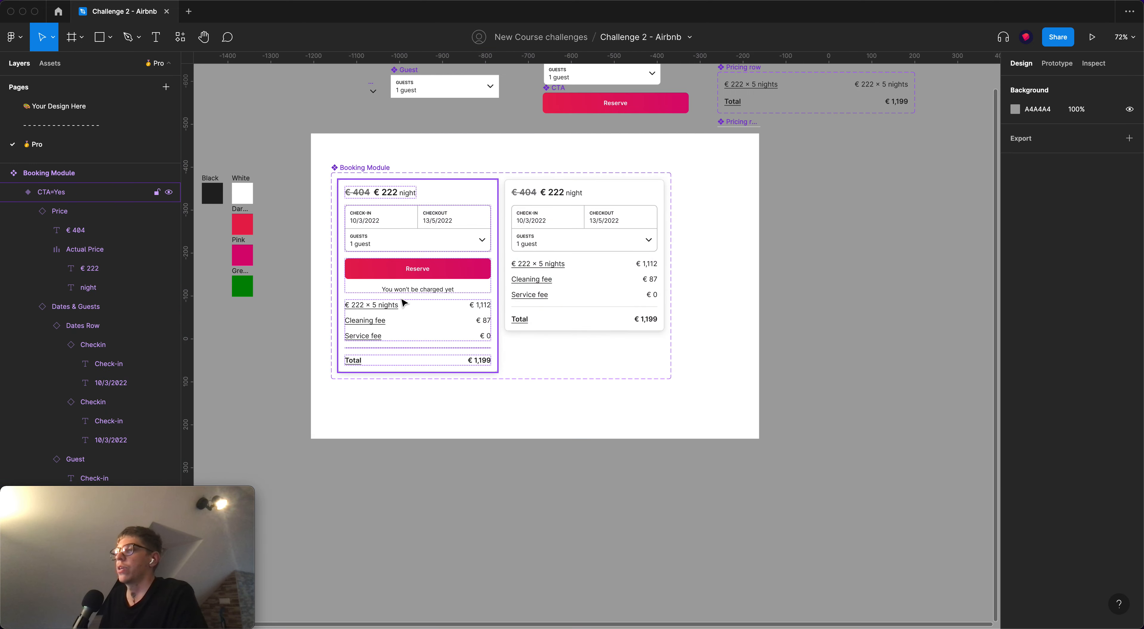
Place an instance of the CTA=Yes Booking Module variant beside the white frame at about X 63, Y -387, level with the component set
{"action": "scroll", "coordinate": [458, 265], "scroll_direction": "down", "scroll_amount": 2}
{"action": "left_click_drag", "start_coordinate": [485, 238], "coordinate": [864, 247]}
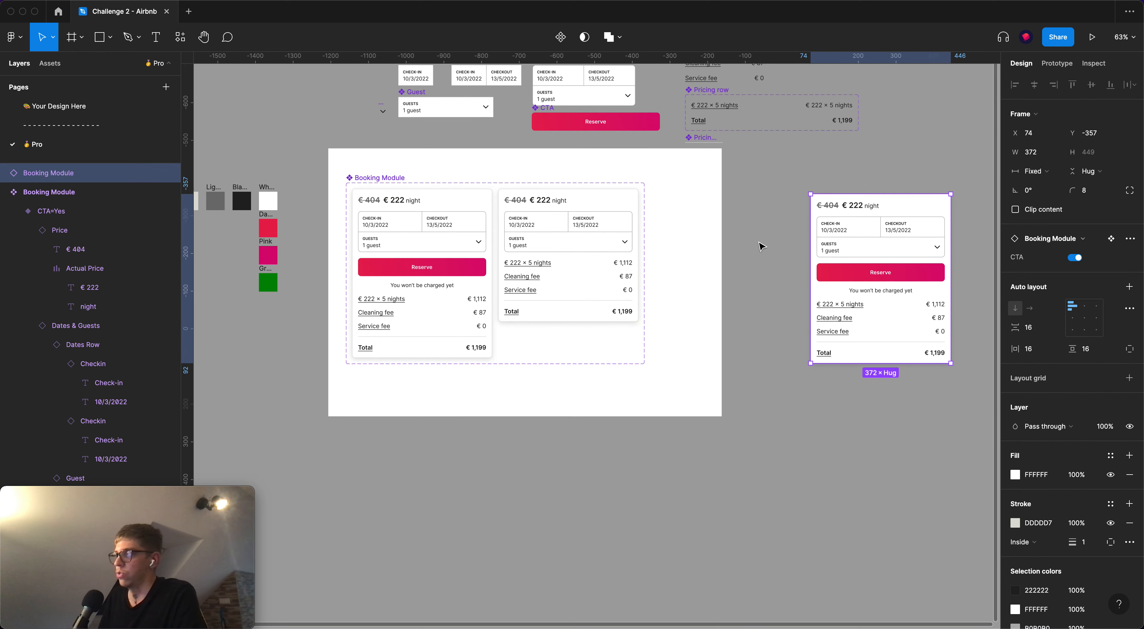
{"action": "left_click", "coordinate": [785, 258]}
{"action": "scroll", "coordinate": [747, 257], "scroll_direction": "right", "scroll_amount": 3}
{"action": "left_click_drag", "start_coordinate": [780, 250], "coordinate": [774, 225]}
{"action": "left_click", "coordinate": [684, 248]}
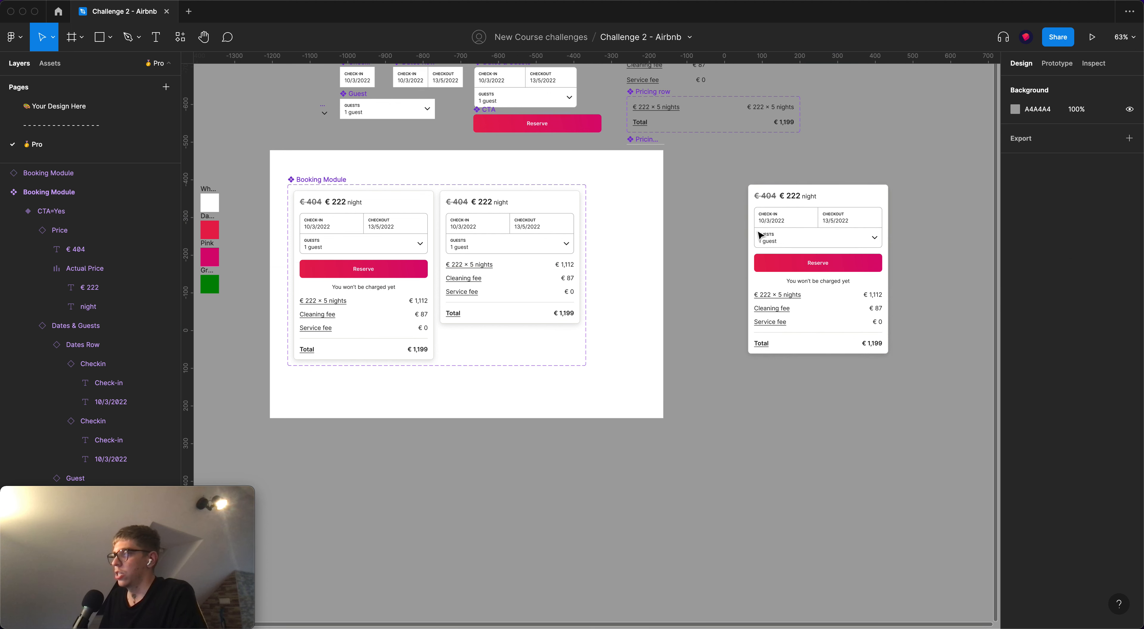
Select the Booking Module instance and take a screenshot of the area showing its component properties
{"action": "left_click", "coordinate": [790, 226]}
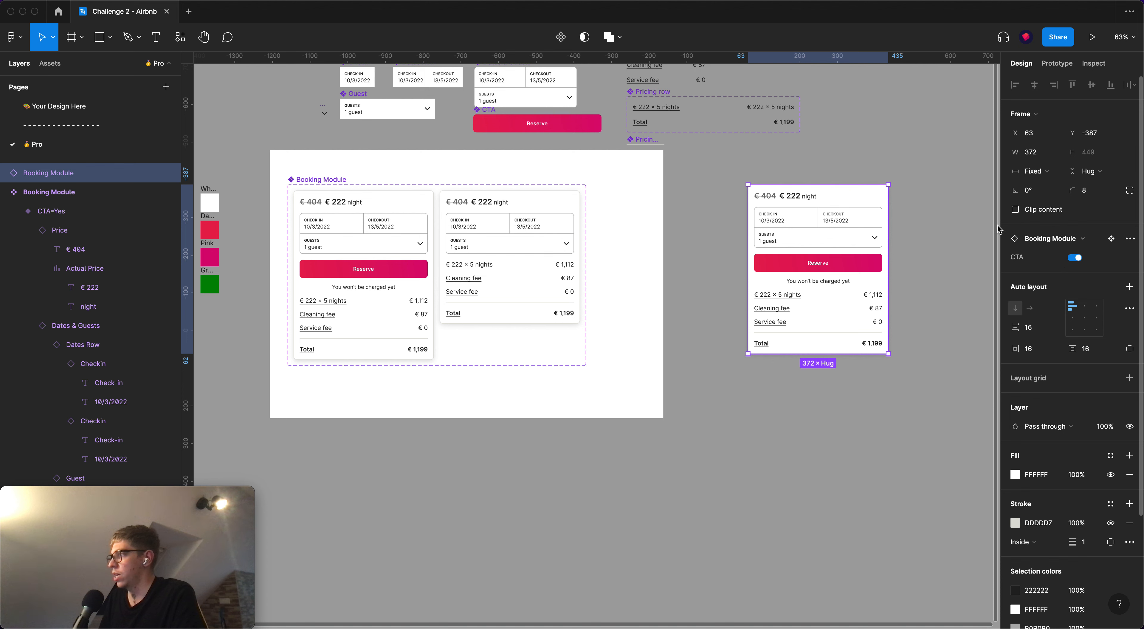
{"action": "key", "text": "super+shift+4"}
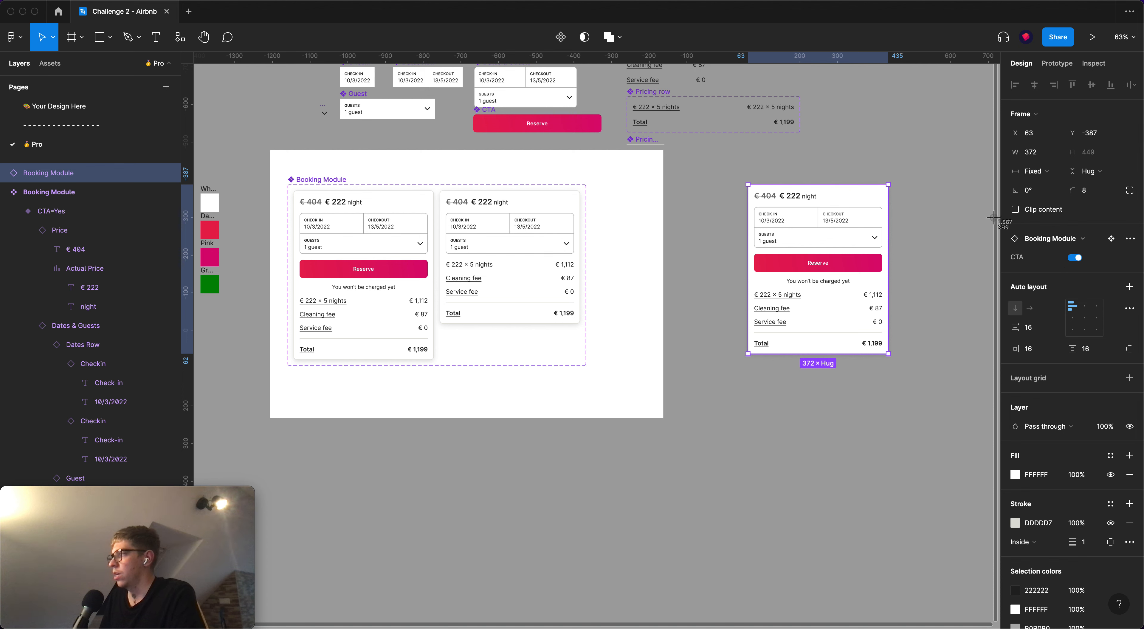
{"action": "left_click_drag", "start_coordinate": [992, 217], "coordinate": [1140, 284]}
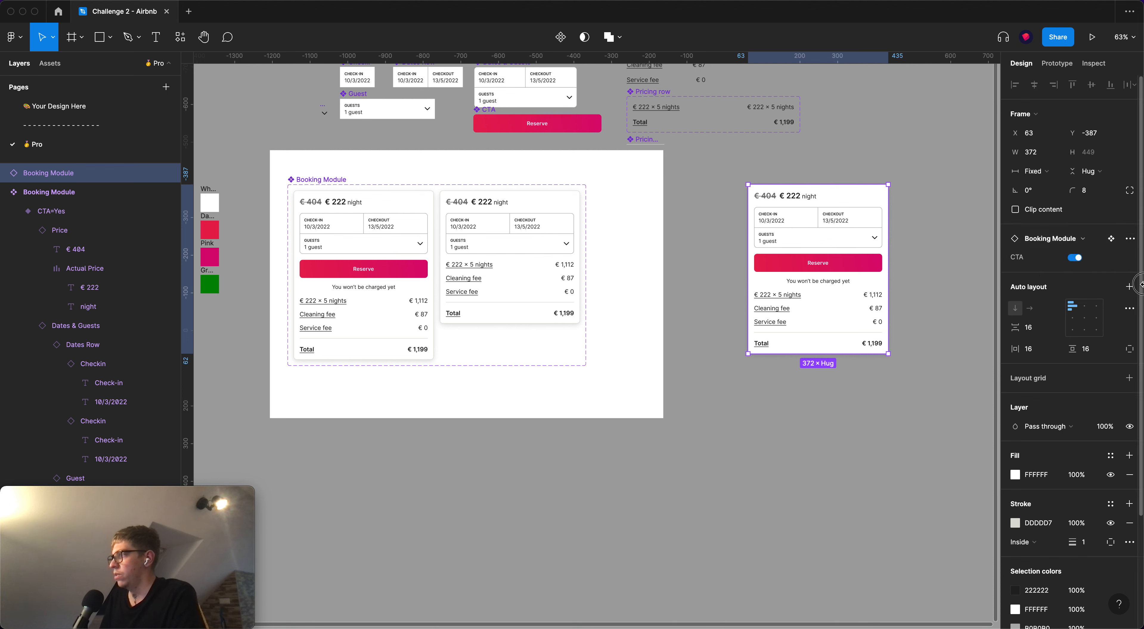
Test the CTA property on the Booking Module instance by switching it off and on several times, leaving it on
{"action": "left_click", "coordinate": [1072, 259]}
{"action": "left_click", "coordinate": [1073, 259]}
{"action": "left_click", "coordinate": [1072, 259]}
{"action": "left_click", "coordinate": [1073, 258]}
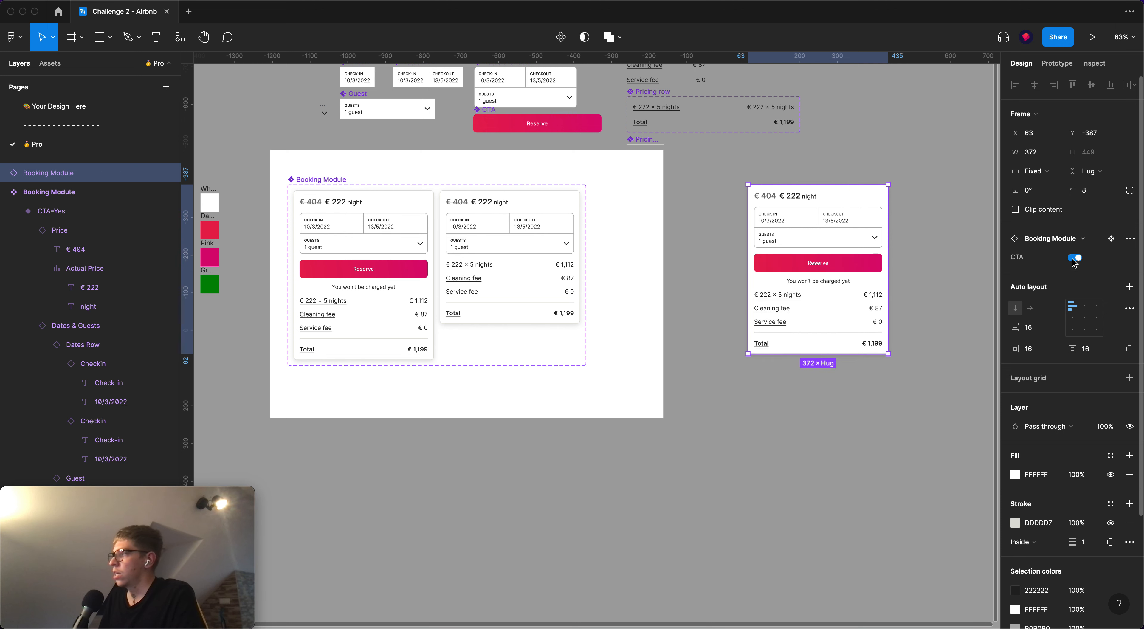
{"action": "left_click", "coordinate": [1072, 259]}
{"action": "left_click", "coordinate": [1073, 259]}
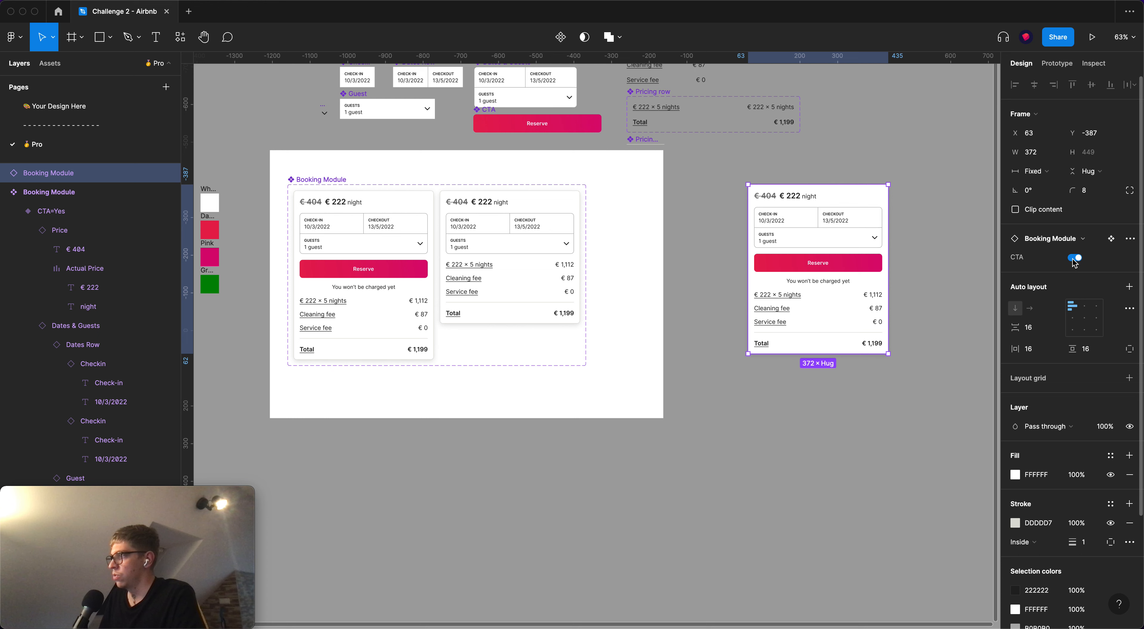
{"action": "left_click", "coordinate": [787, 394]}
{"action": "scroll", "coordinate": [784, 386], "scroll_direction": "left", "scroll_amount": 4}
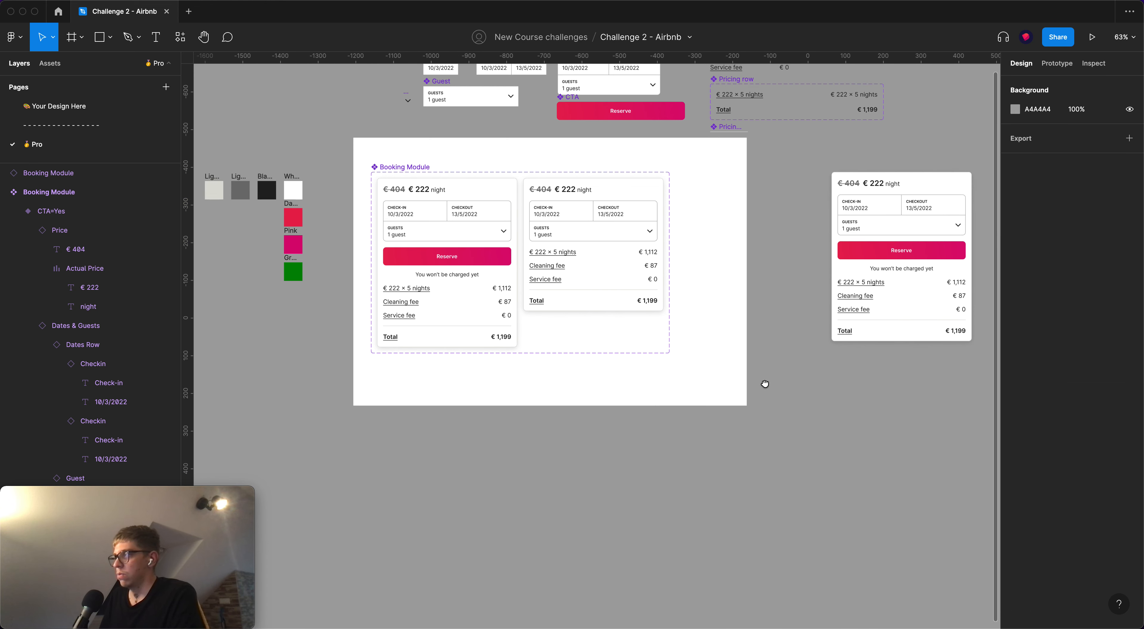
{"action": "scroll", "coordinate": [762, 383], "scroll_direction": "right", "scroll_amount": 5}
{"action": "left_click", "coordinate": [741, 349]}
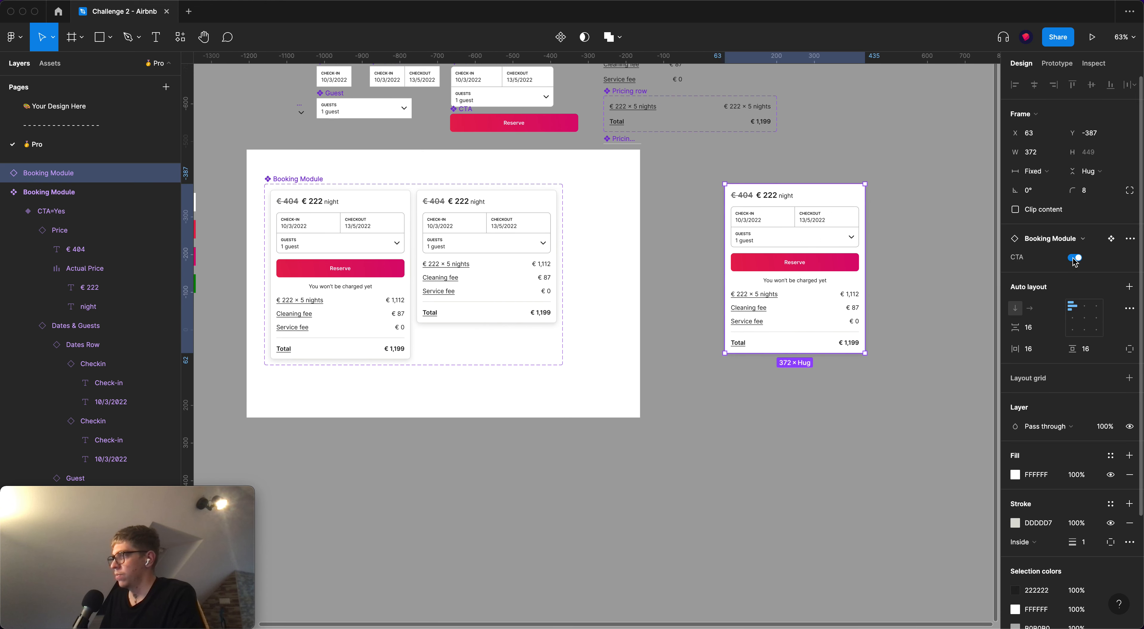
{"action": "left_click", "coordinate": [1074, 258]}
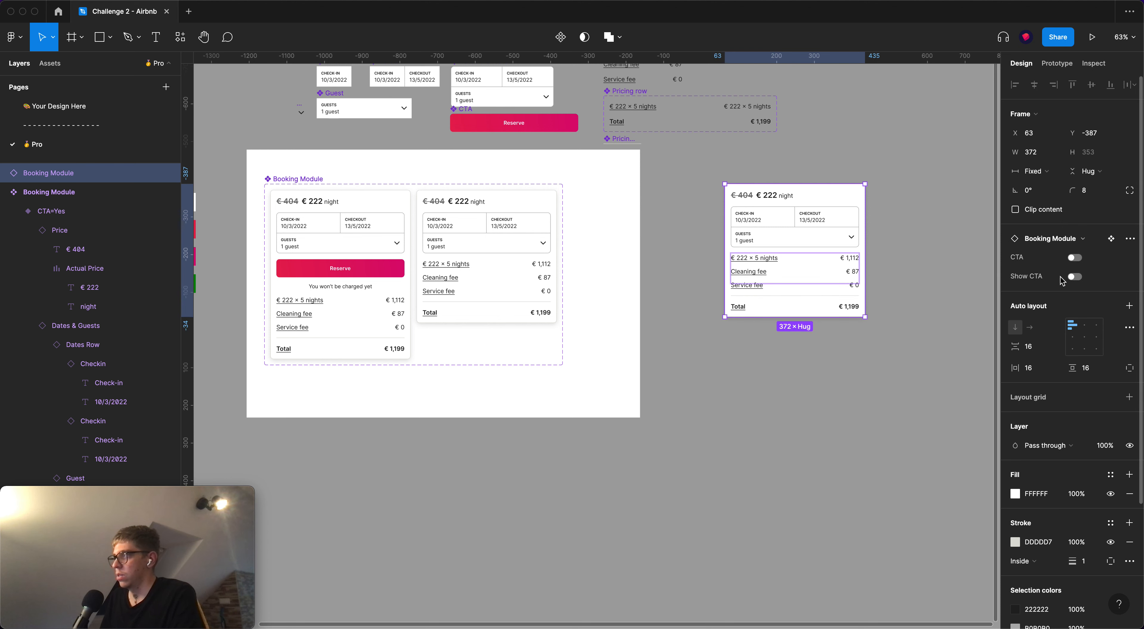
{"action": "left_click", "coordinate": [1076, 258]}
{"action": "left_click", "coordinate": [1078, 259]}
{"action": "left_click", "coordinate": [1077, 259]}
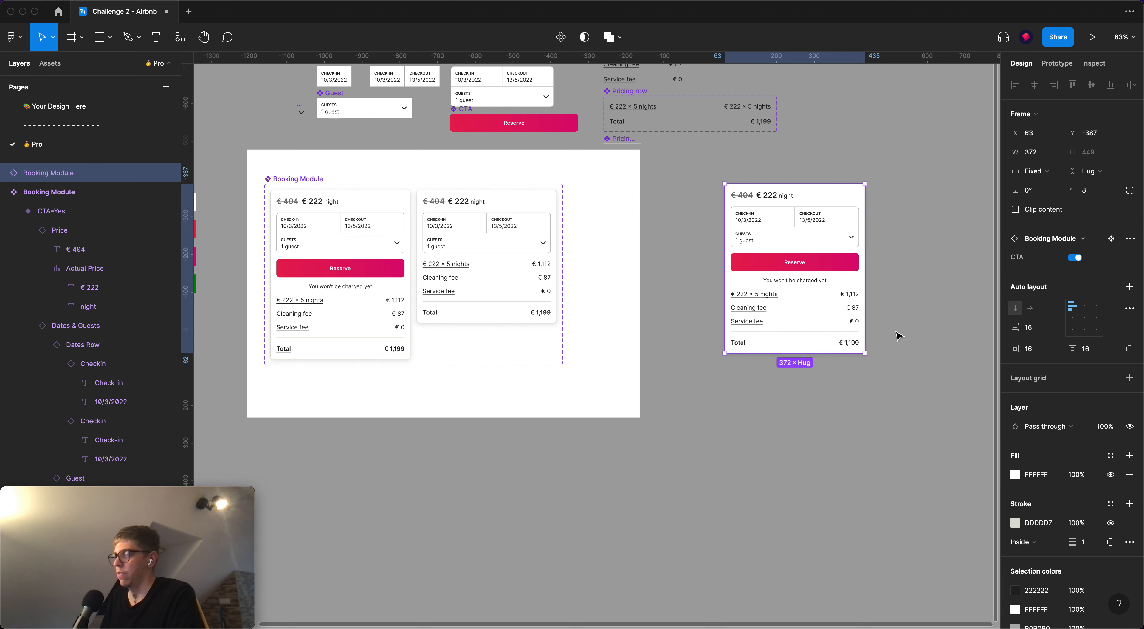
{"action": "left_click", "coordinate": [786, 370]}
{"action": "scroll", "coordinate": [795, 369], "scroll_direction": "down", "scroll_amount": 2}
{"action": "scroll", "coordinate": [795, 369], "scroll_direction": "left", "scroll_amount": 1}
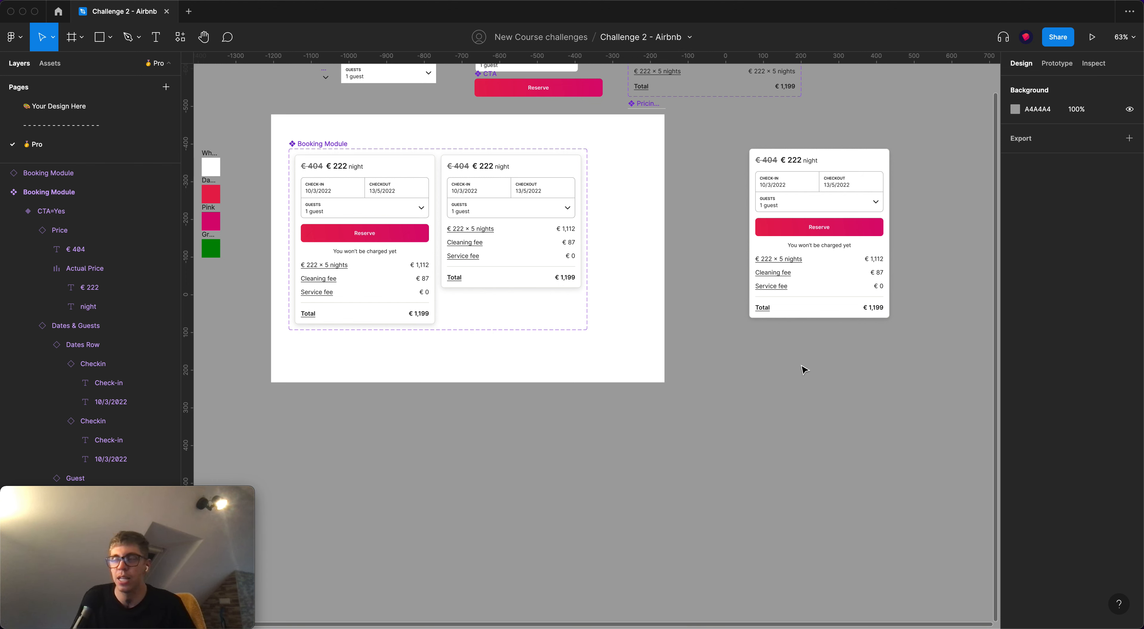
{"action": "left_click", "coordinate": [822, 309]}
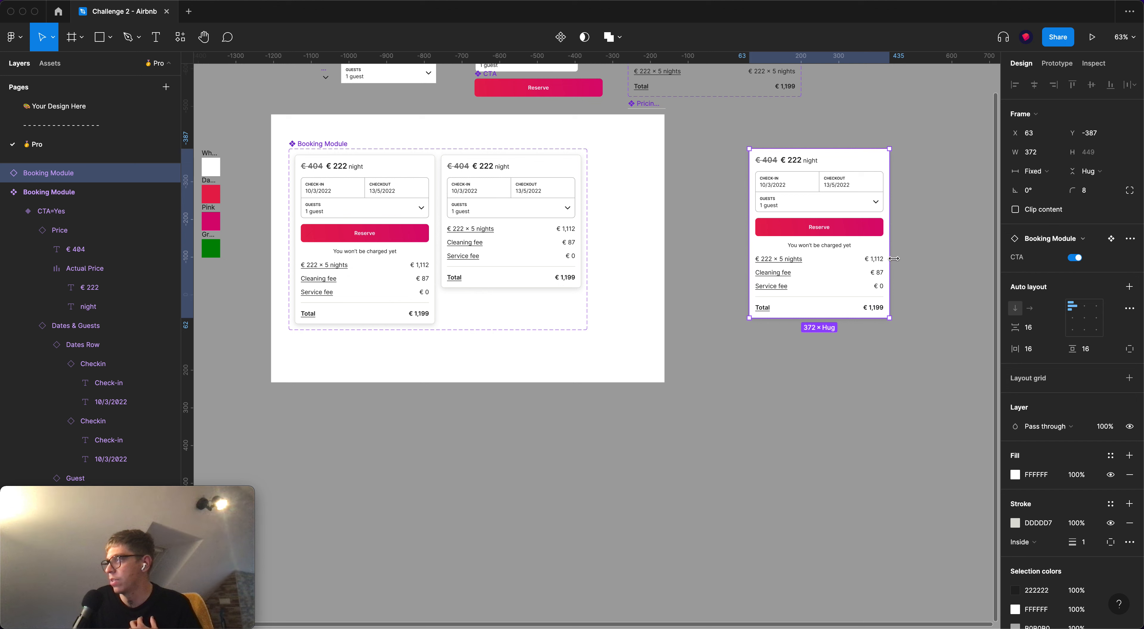
{"action": "mouse_move", "coordinate": [889, 255]}
{"action": "left_mouse_down"}
{"action": "mouse_move", "coordinate": [967, 255]}
{"action": "mouse_move", "coordinate": [889, 256]}
{"action": "left_mouse_up"}
{"action": "left_click", "coordinate": [729, 296]}
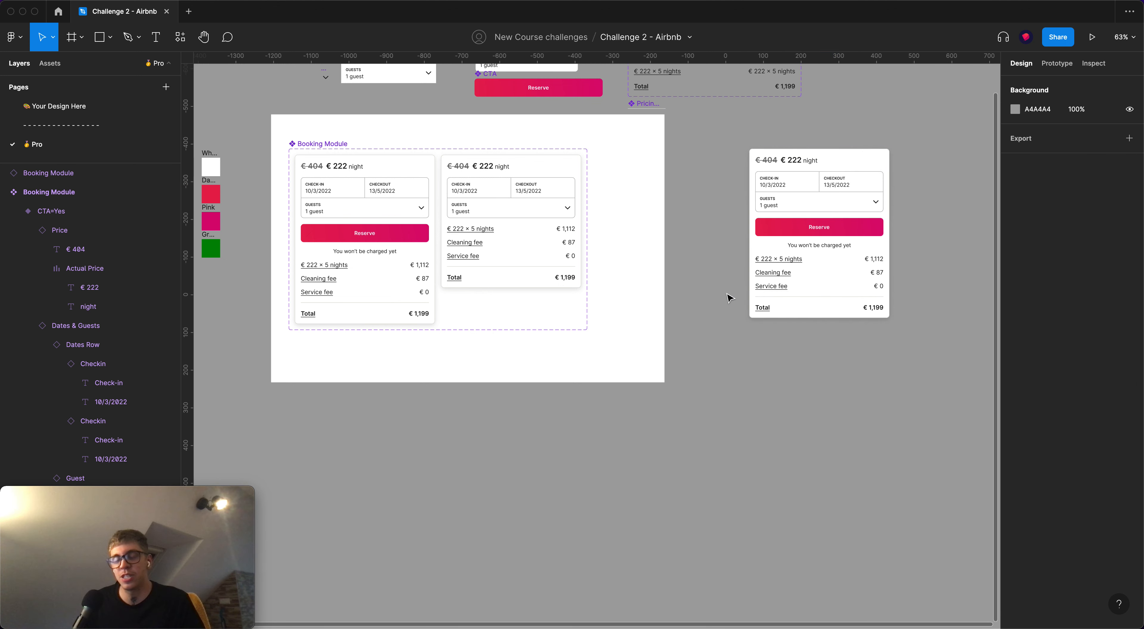